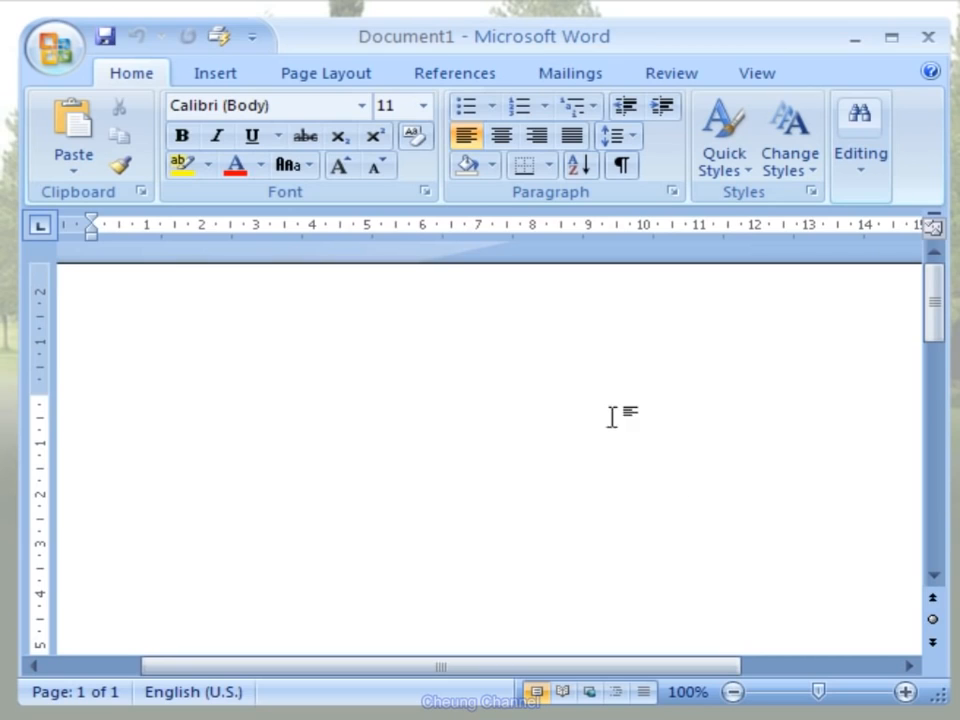
- Open the custom margin settings and set the top and left page margins to 1,5 cm
{"action": "left_click", "coordinate": [370, 88]}
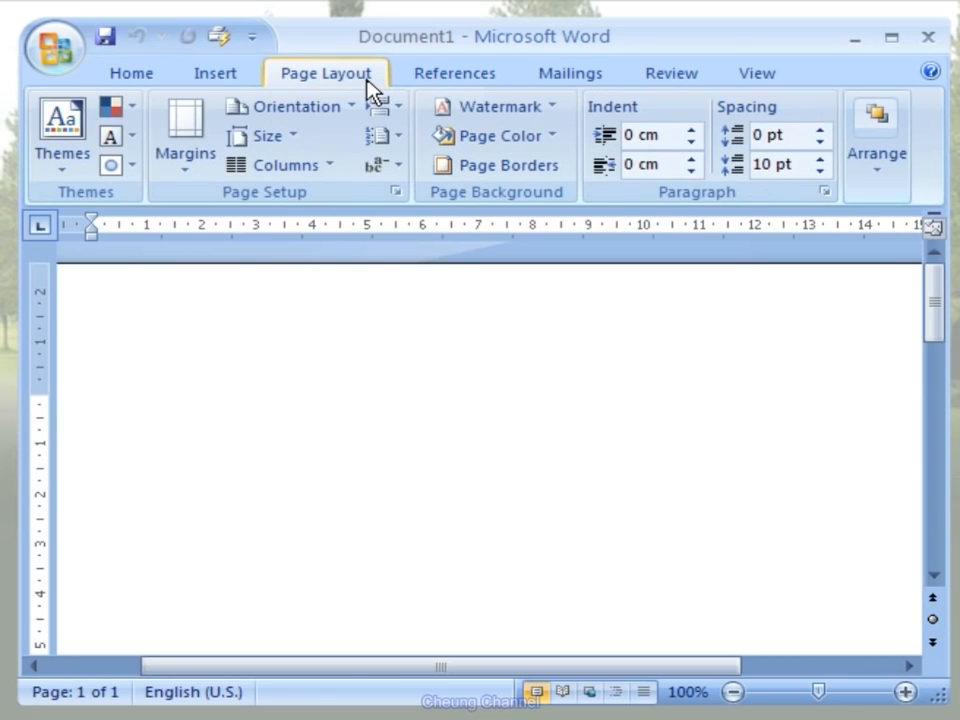
{"action": "left_click", "coordinate": [196, 166]}
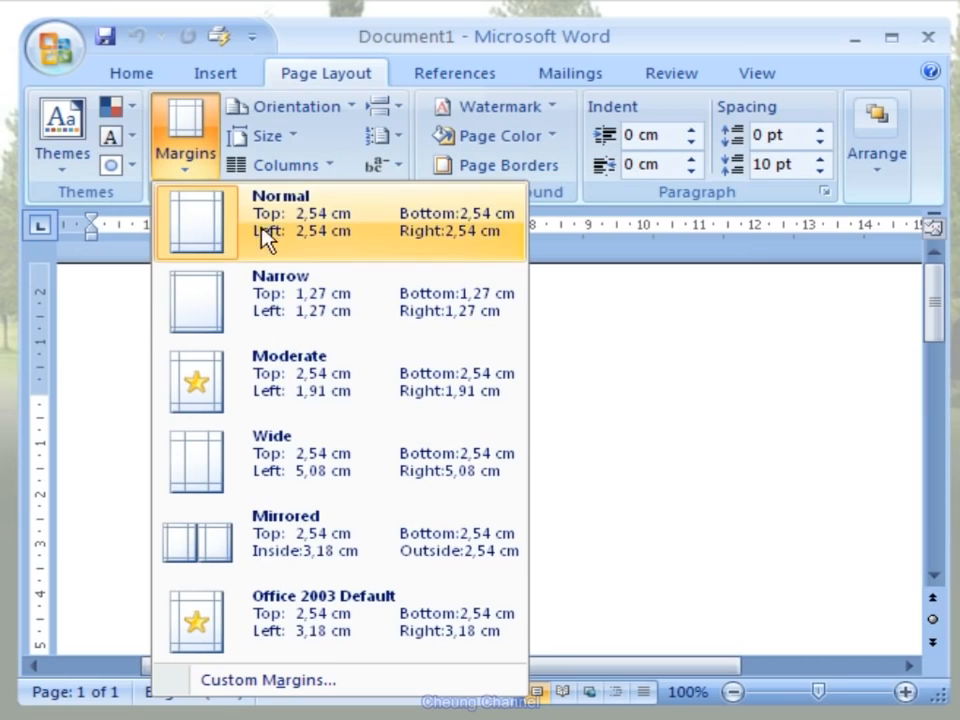
{"action": "left_click", "coordinate": [470, 682]}
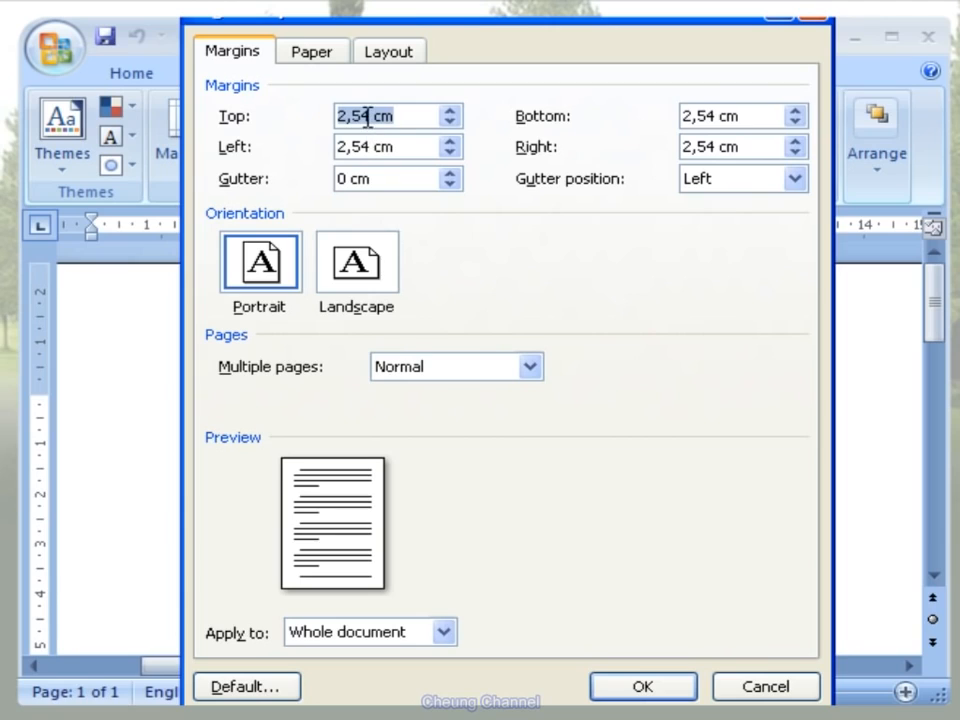
{"action": "type", "text": "1"}
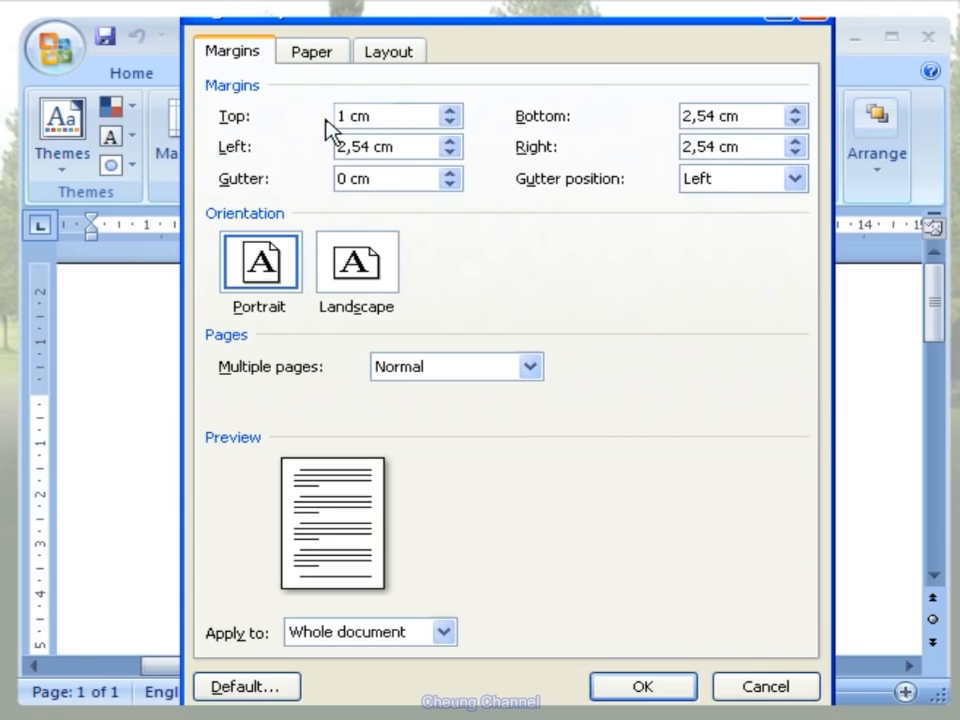
{"action": "type", "text": ",5"}
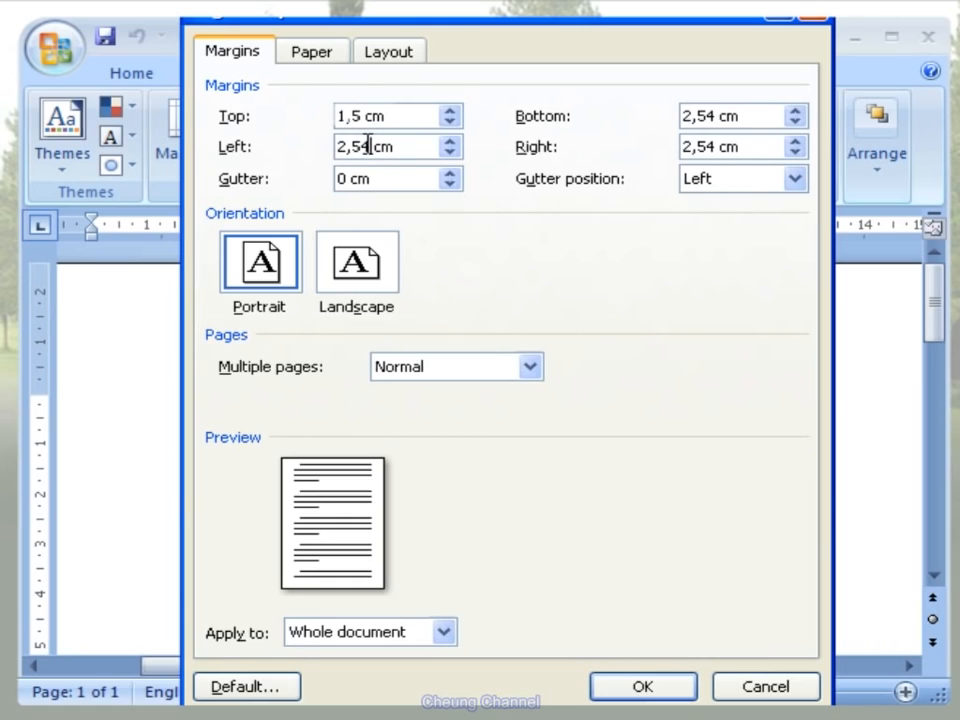
{"action": "left_click_drag", "start_coordinate": [368, 146], "coordinate": [332, 146]}
{"action": "type", "text": "1,5"}
- Set the bottom and right margins to 1,5 cm and apply the page setup to the whole document
{"action": "left_click_drag", "start_coordinate": [712, 115], "coordinate": [675, 115]}
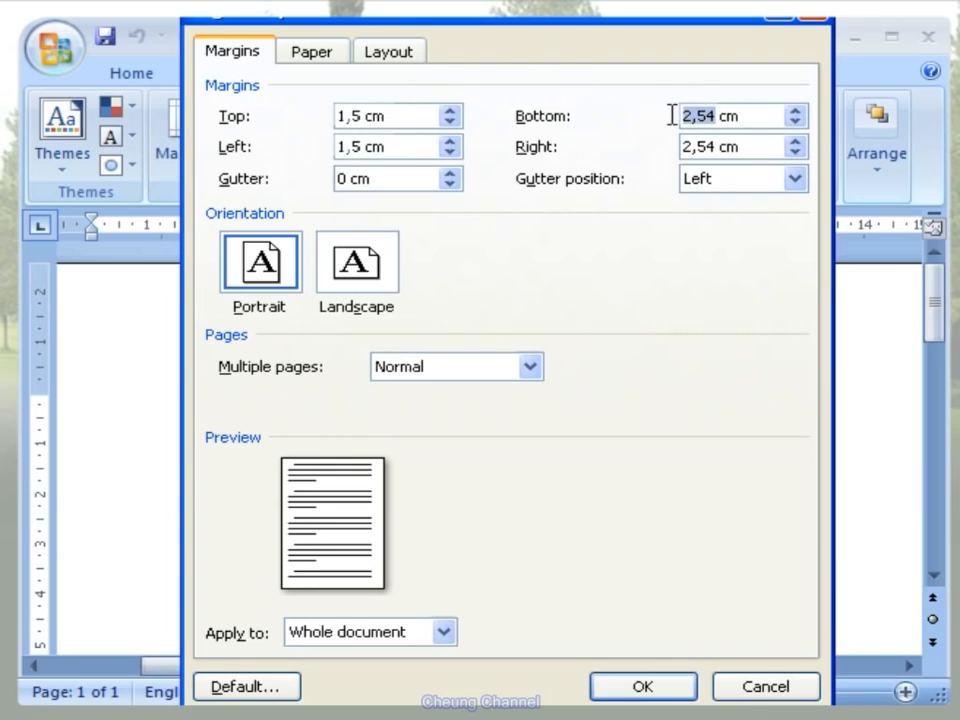
{"action": "type", "text": "1,5"}
{"action": "left_click_drag", "start_coordinate": [716, 146], "coordinate": [677, 152]}
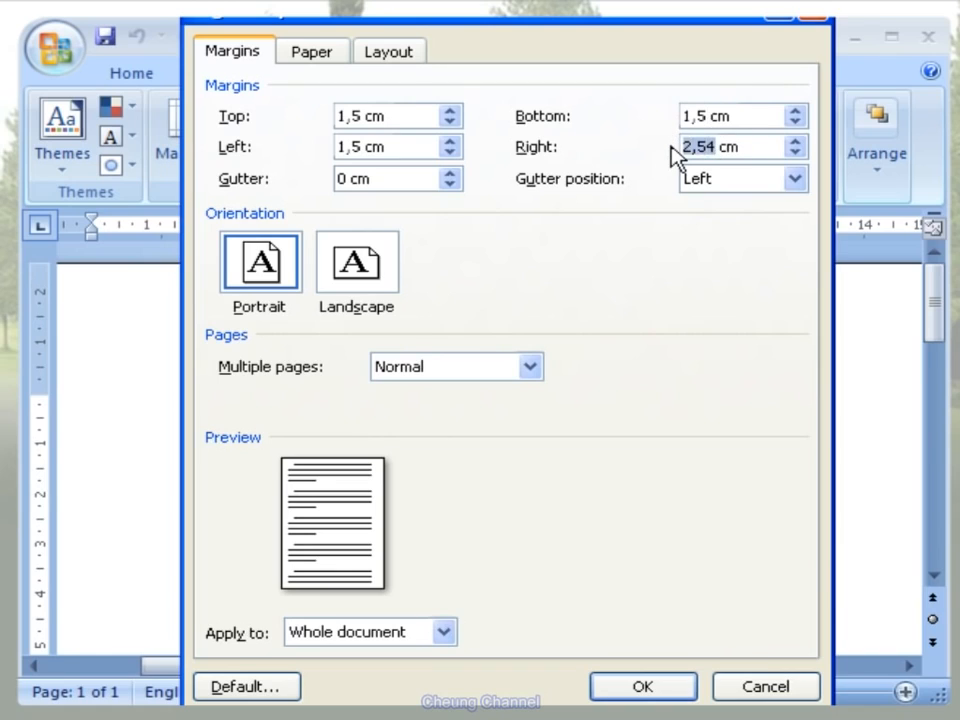
{"action": "type", "text": "1,5"}
{"action": "left_click", "coordinate": [686, 693]}
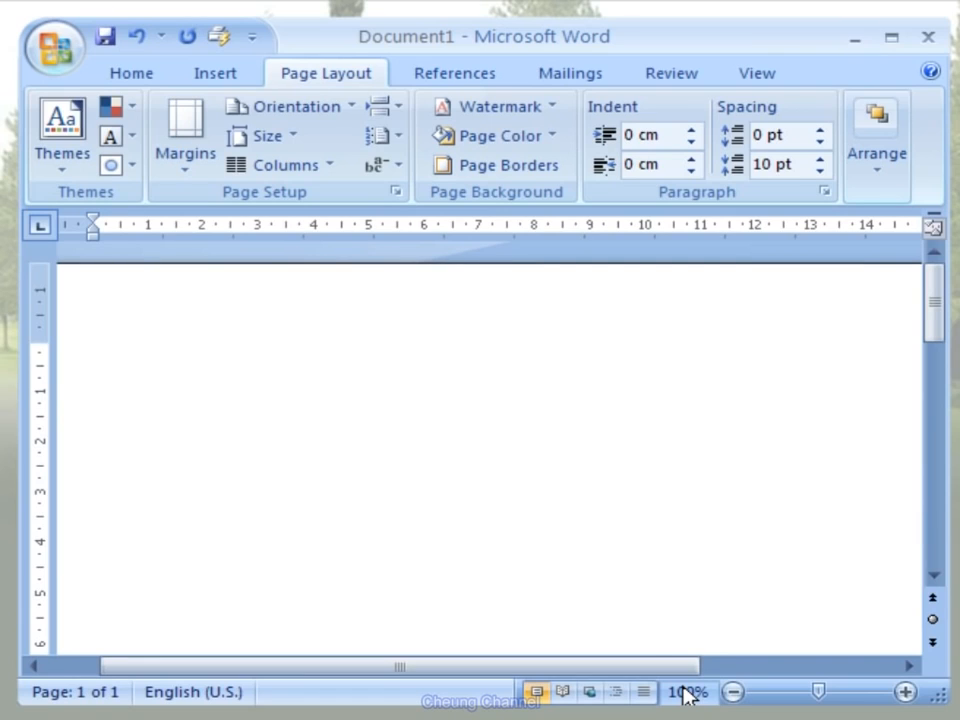
- Choose Portrait as the page orientation and A4 as the paper size
{"action": "left_click", "coordinate": [350, 107]}
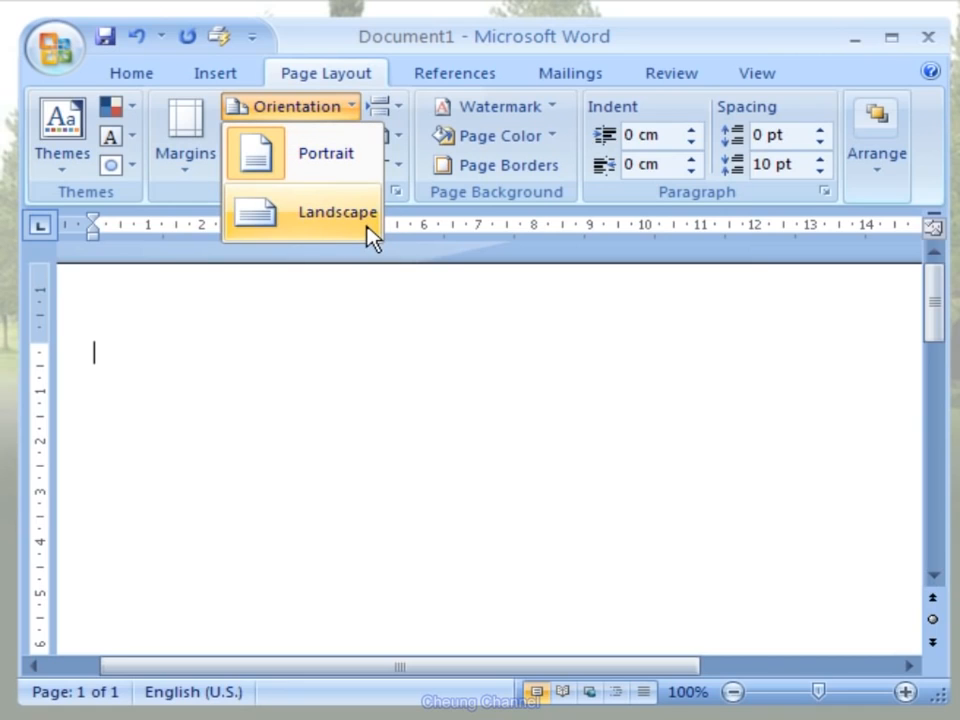
{"action": "left_click", "coordinate": [365, 165]}
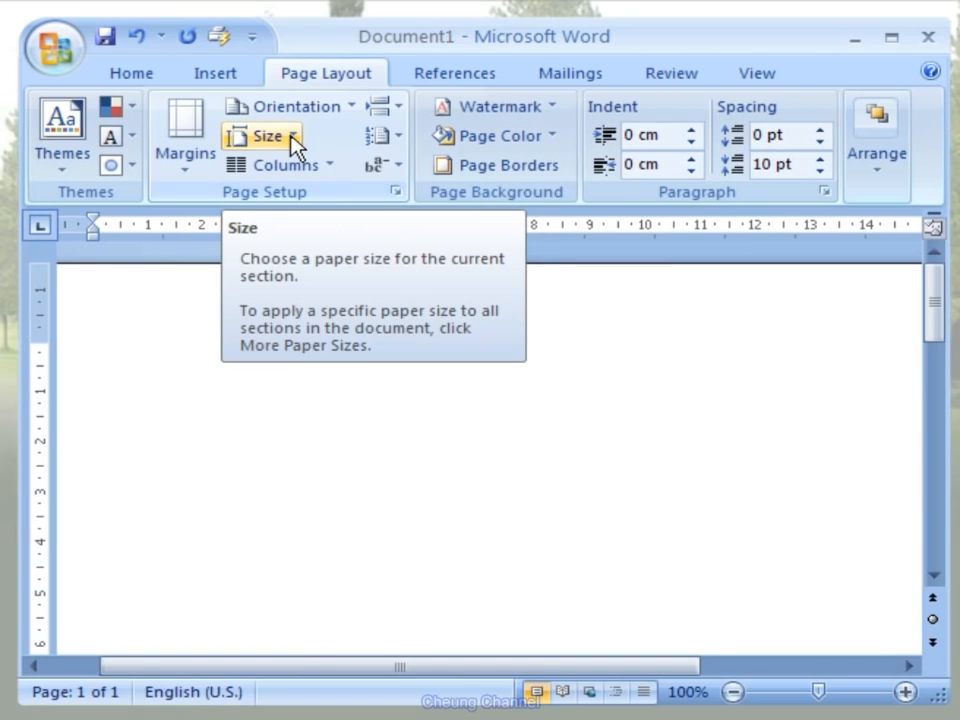
{"action": "left_click", "coordinate": [293, 140]}
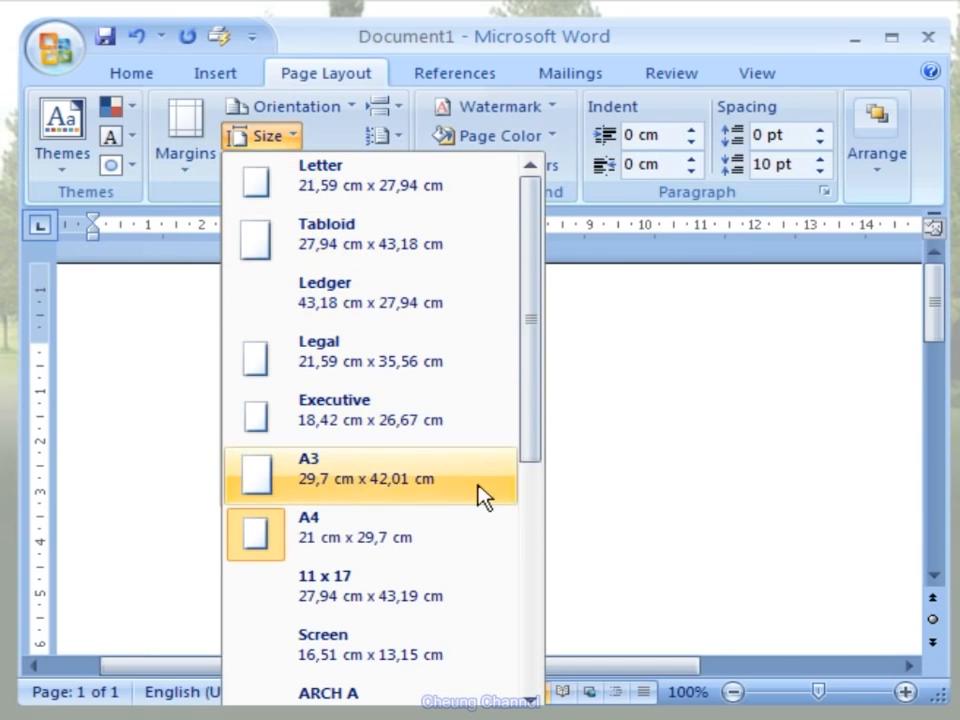
{"action": "left_click", "coordinate": [485, 566]}
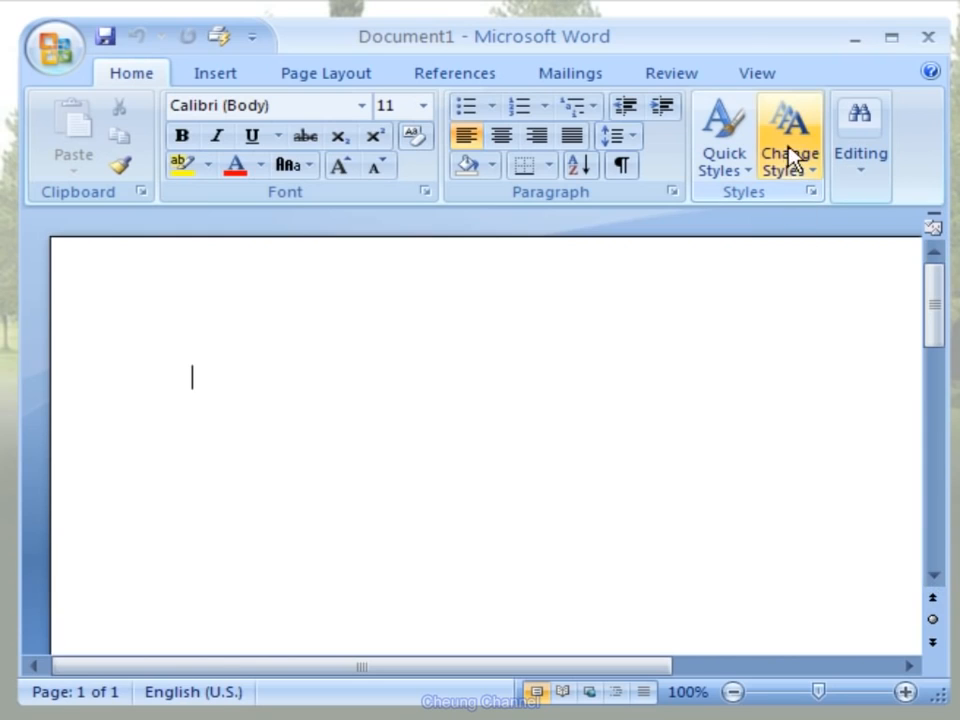
- Display the ruler and the gridlines in the blank document
{"action": "left_click", "coordinate": [789, 94]}
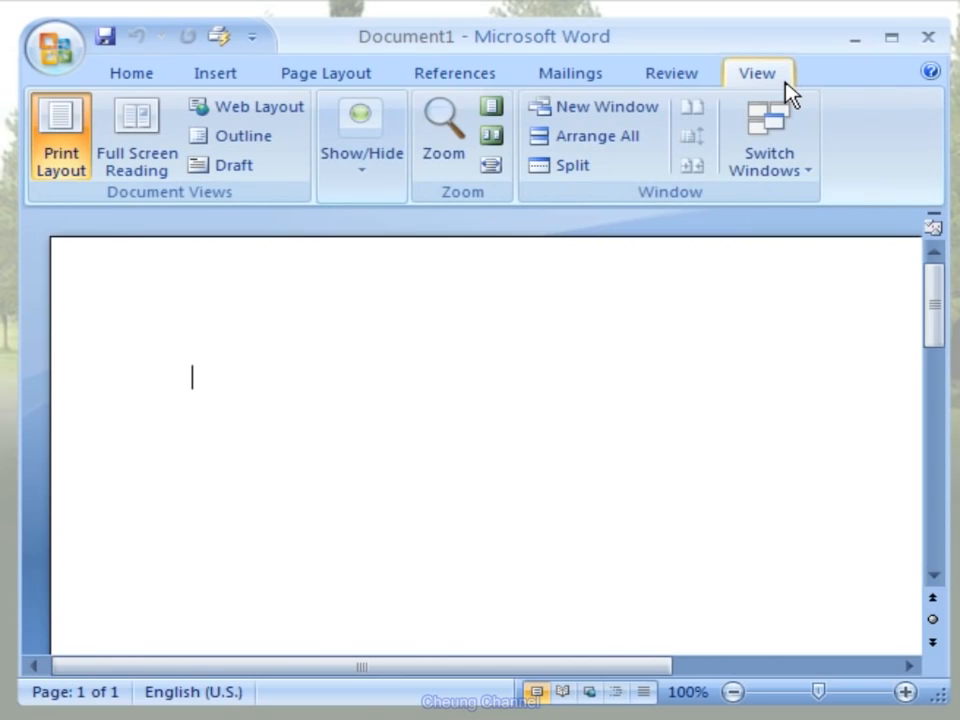
{"action": "left_click", "coordinate": [365, 183]}
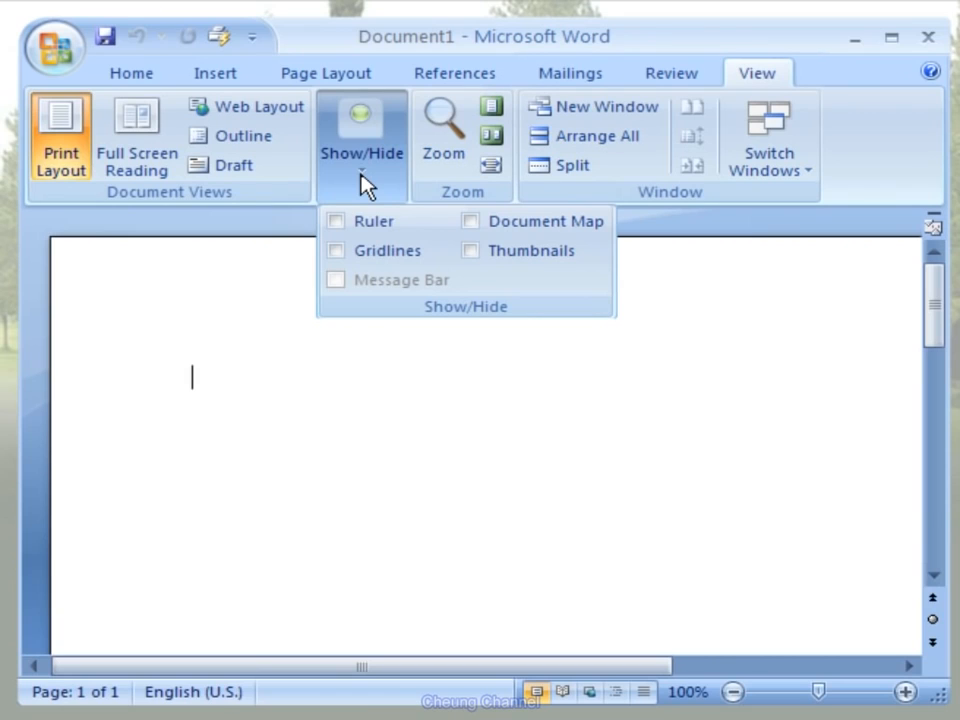
{"action": "left_click", "coordinate": [335, 223]}
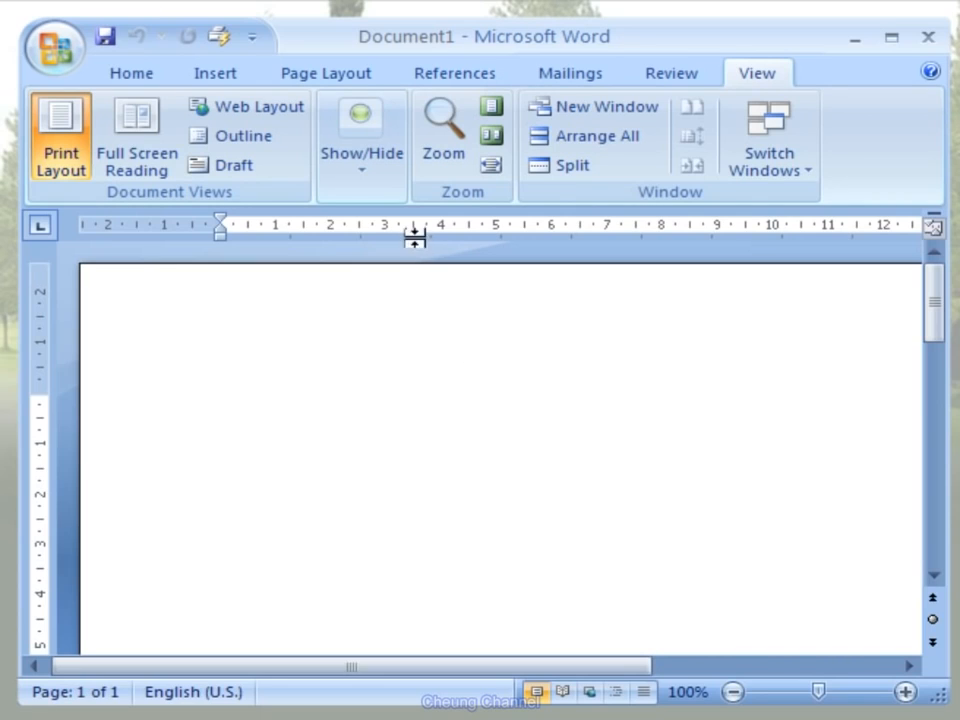
{"action": "left_click", "coordinate": [386, 174]}
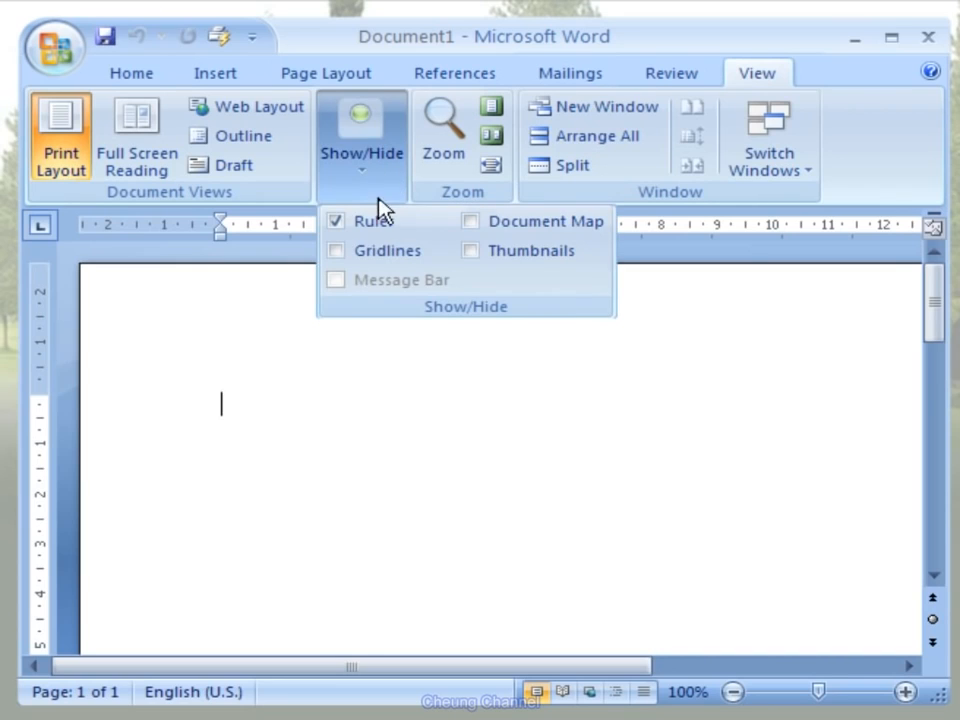
{"action": "left_click", "coordinate": [337, 253]}
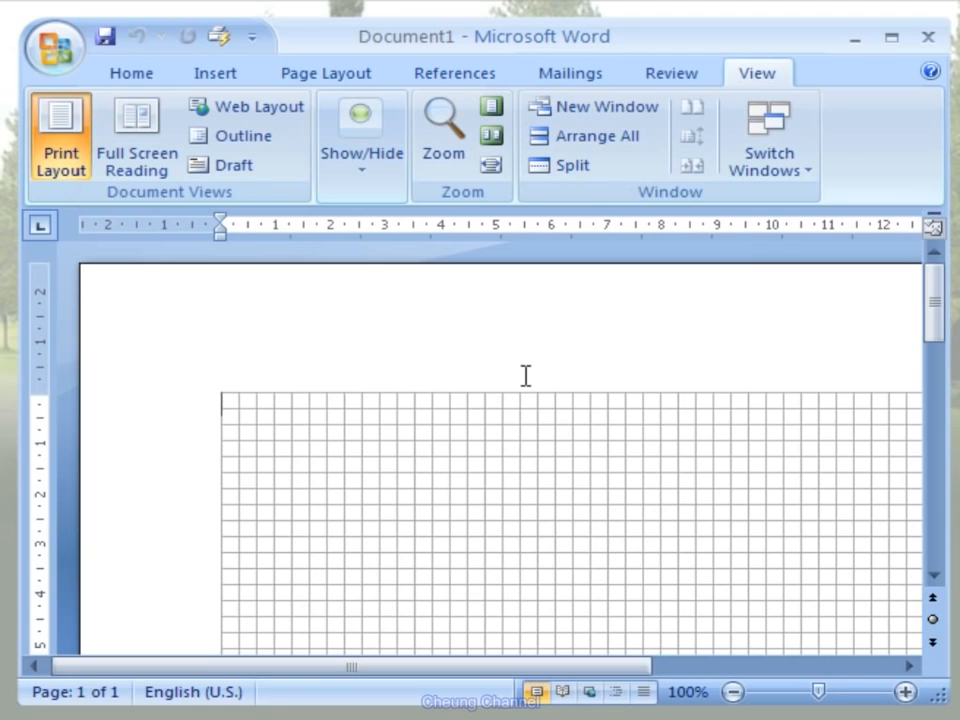
- Hide the document's gridlines and its ruler
{"action": "left_click", "coordinate": [366, 192]}
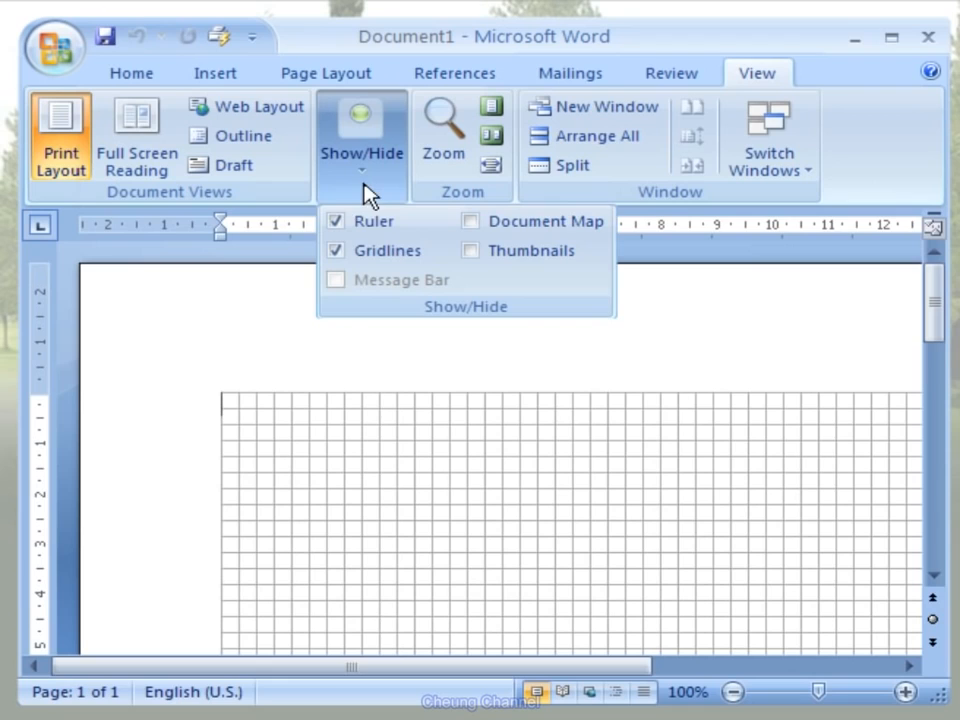
{"action": "left_click", "coordinate": [336, 252]}
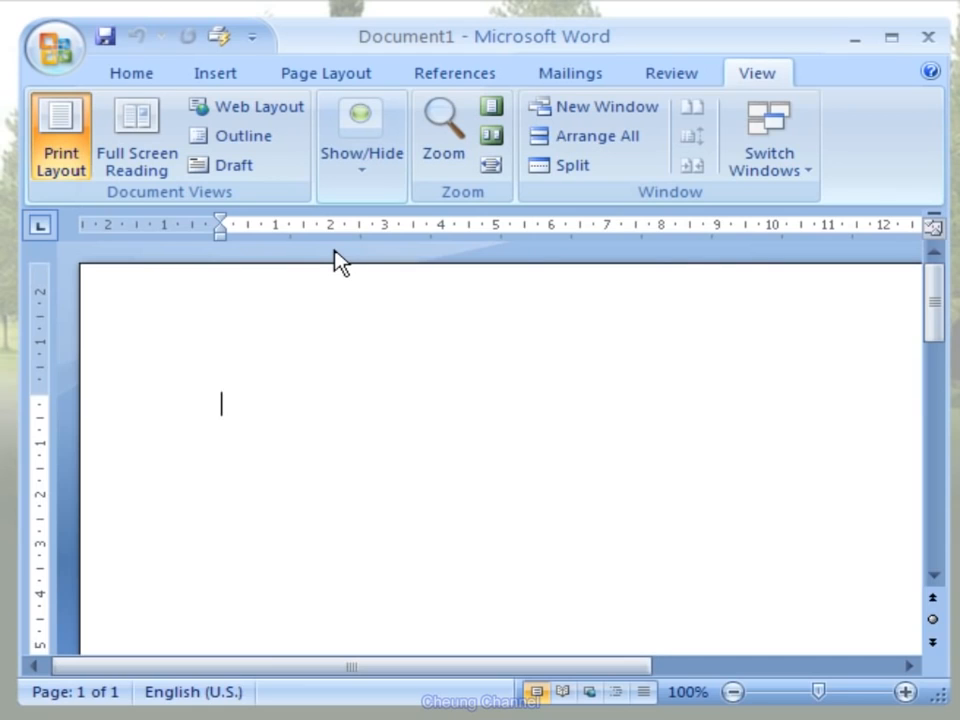
{"action": "left_click", "coordinate": [345, 183]}
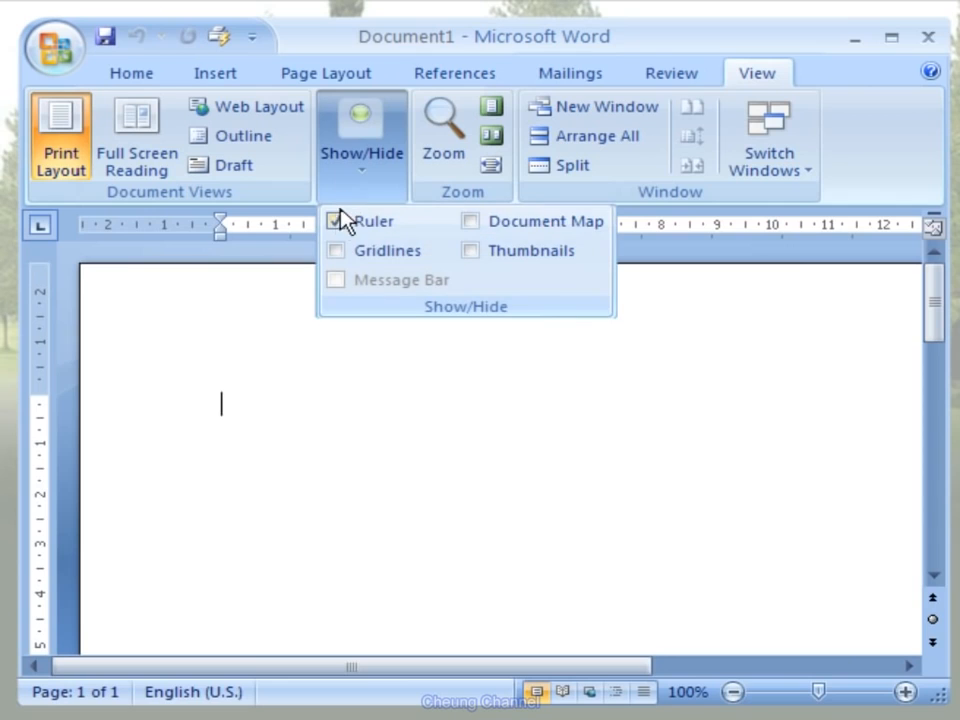
{"action": "left_click", "coordinate": [337, 220]}
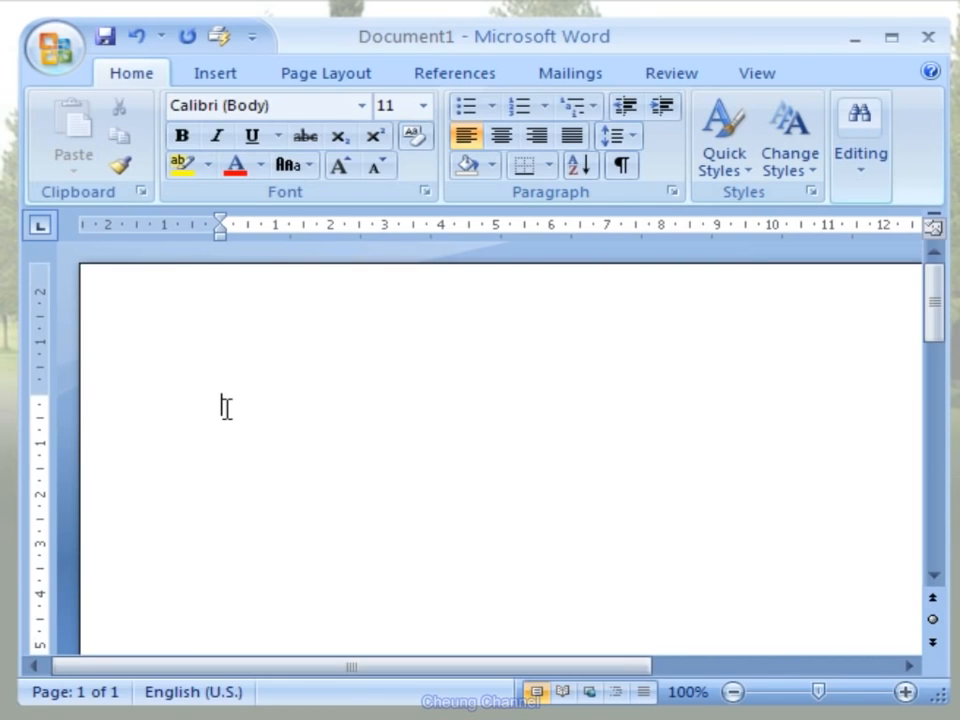
- Enter the text "Bamboomedia Cipta Persada" on the first line of the document
{"action": "type", "text": "Bamboom"}
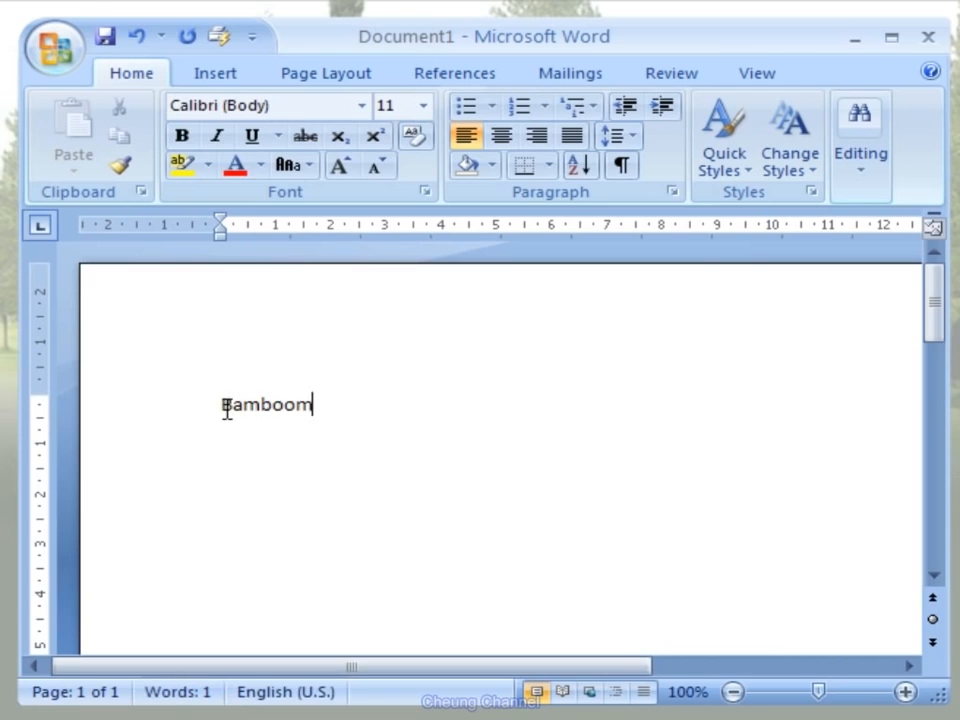
{"action": "type", "text": "edia Cip"}
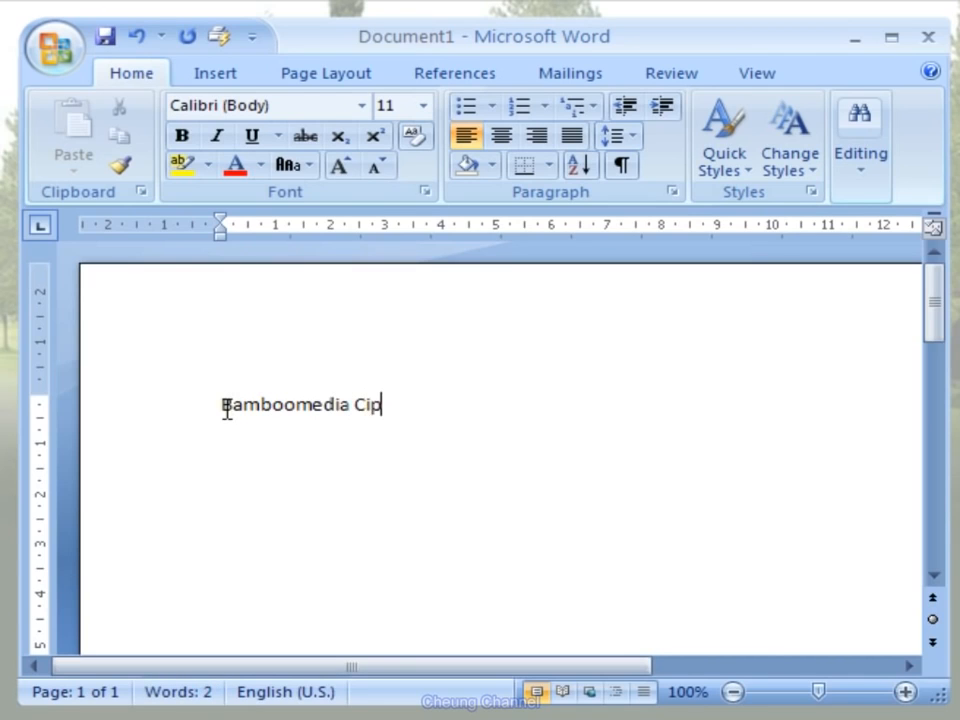
{"action": "type", "text": "ta Pers"}
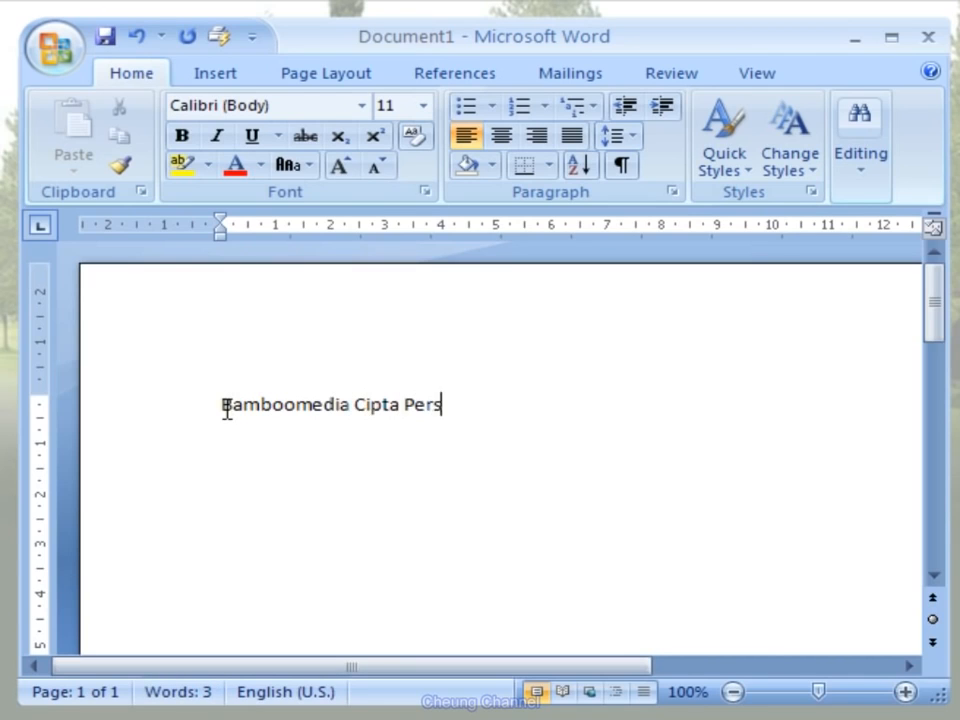
{"action": "type", "text": "ada"}
- Format the whole line "Bamboomedia Cipta Persada" in Verdana at size 14
{"action": "left_click", "coordinate": [217, 404]}
{"action": "left_click_drag", "start_coordinate": [217, 404], "coordinate": [493, 407]}
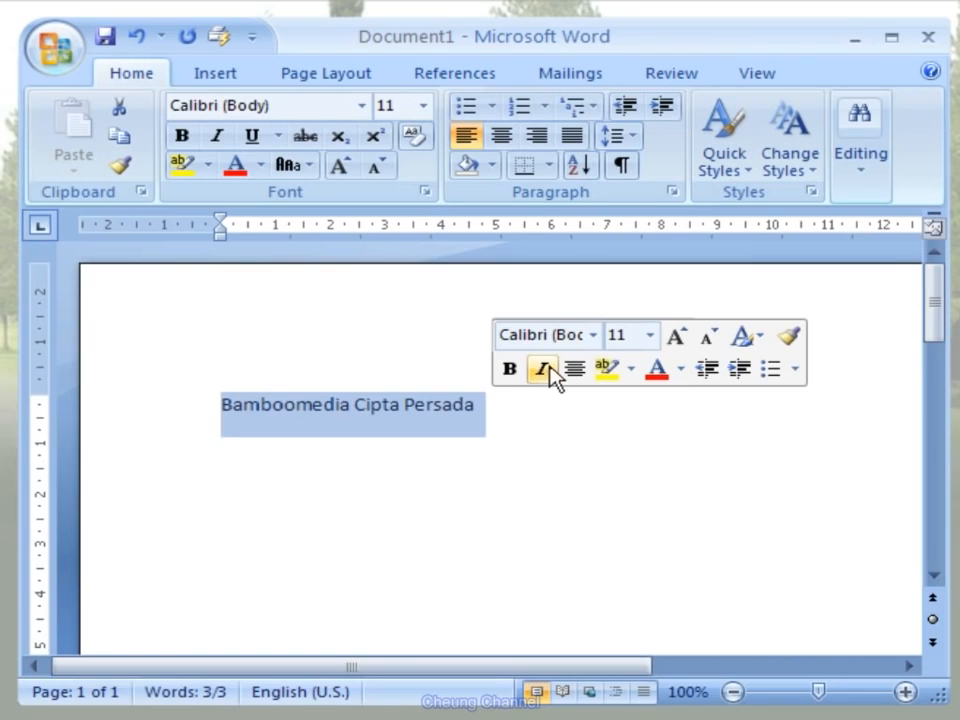
{"action": "left_click", "coordinate": [593, 336]}
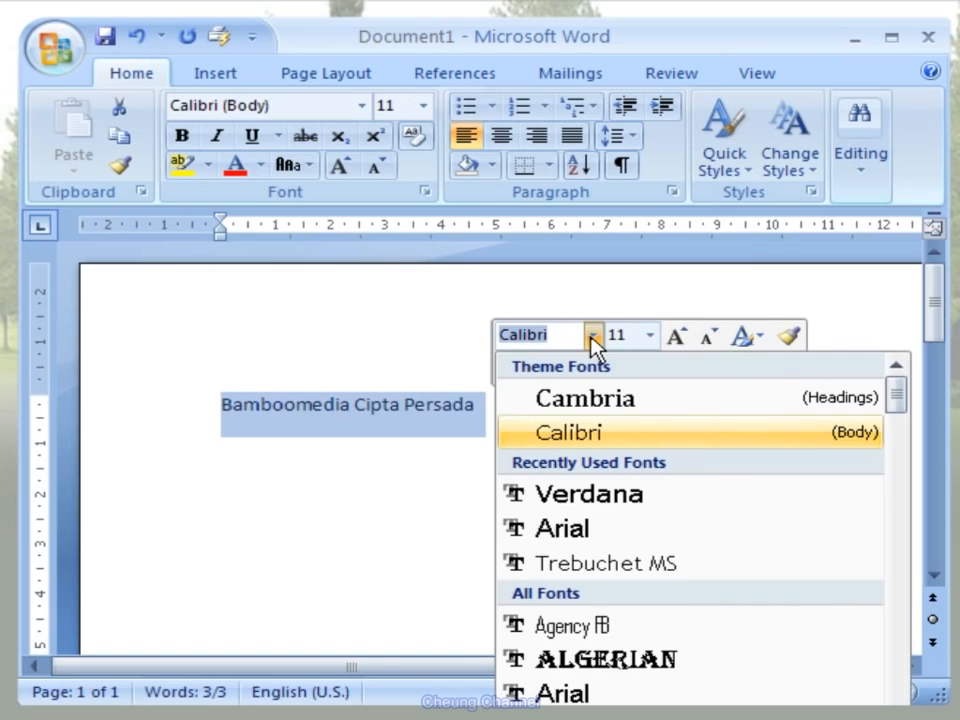
{"action": "left_click", "coordinate": [589, 505]}
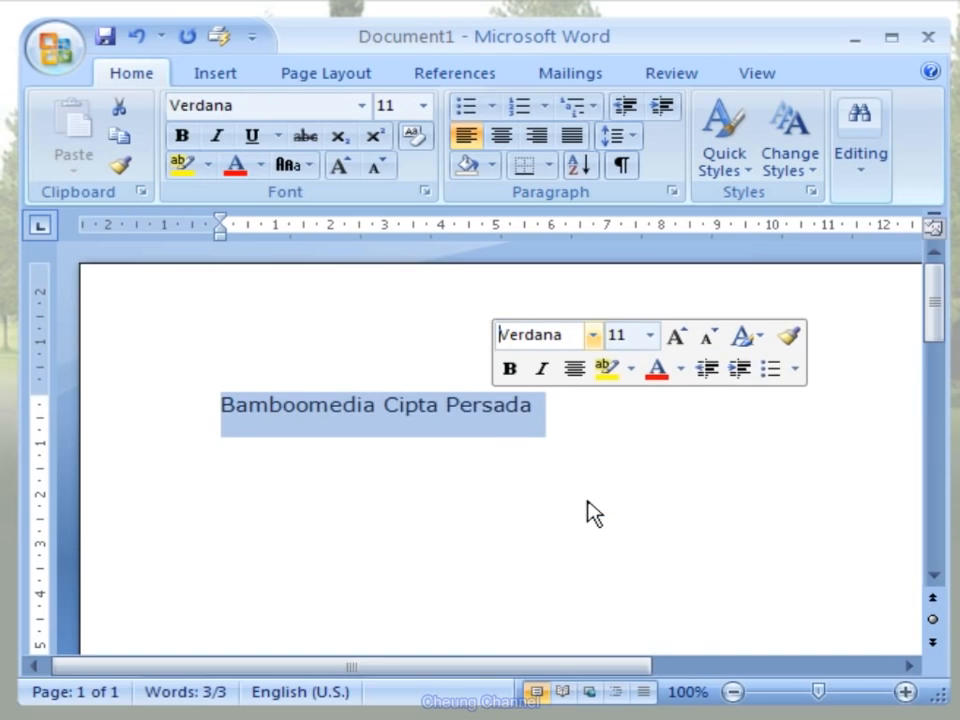
{"action": "left_click", "coordinate": [651, 344]}
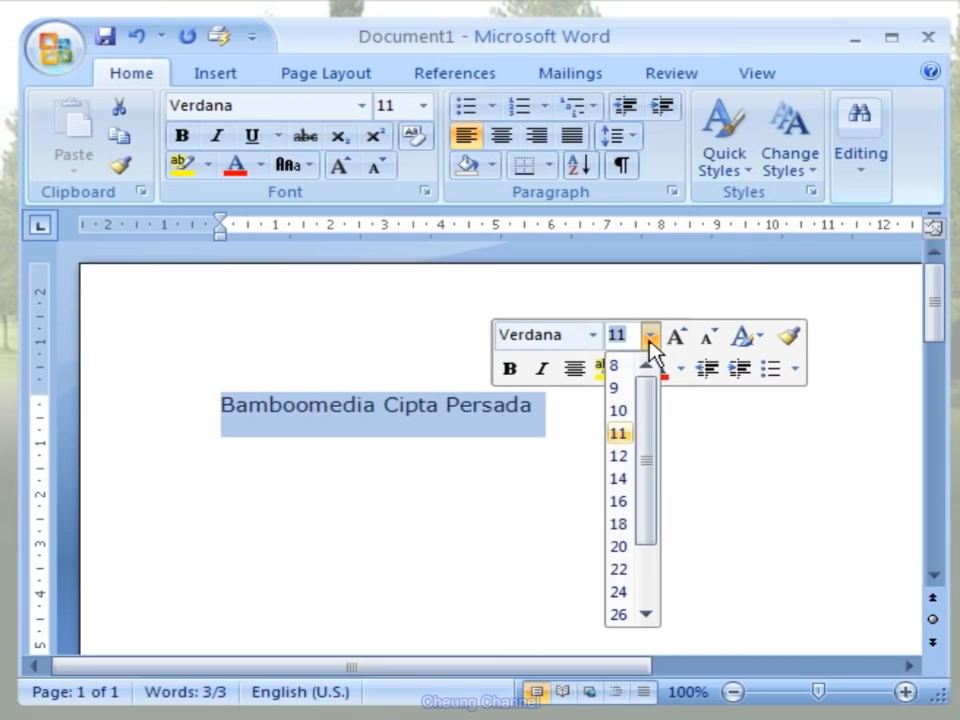
{"action": "left_click", "coordinate": [619, 480]}
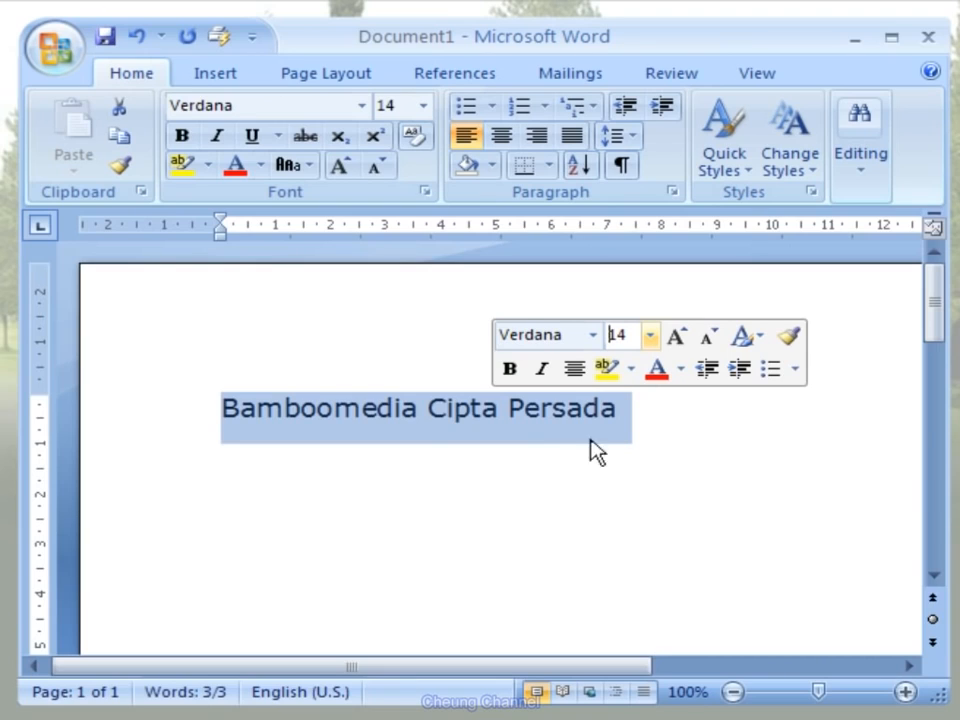
- Make the selected line bold, color it with the standard blue, and deselect it
{"action": "left_click", "coordinate": [521, 372]}
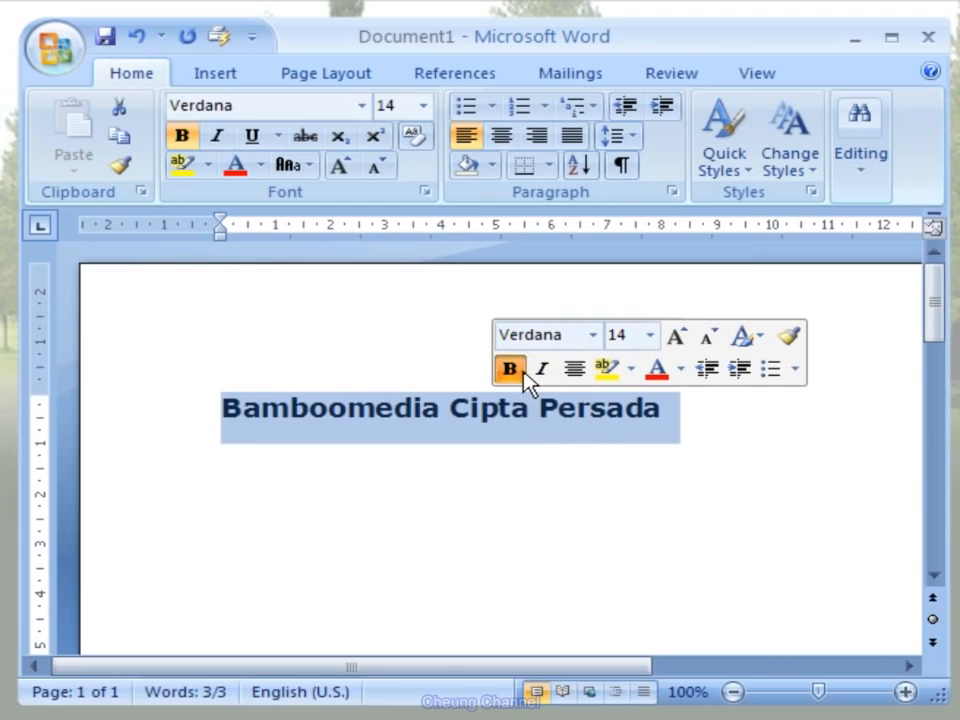
{"action": "left_click", "coordinate": [680, 369]}
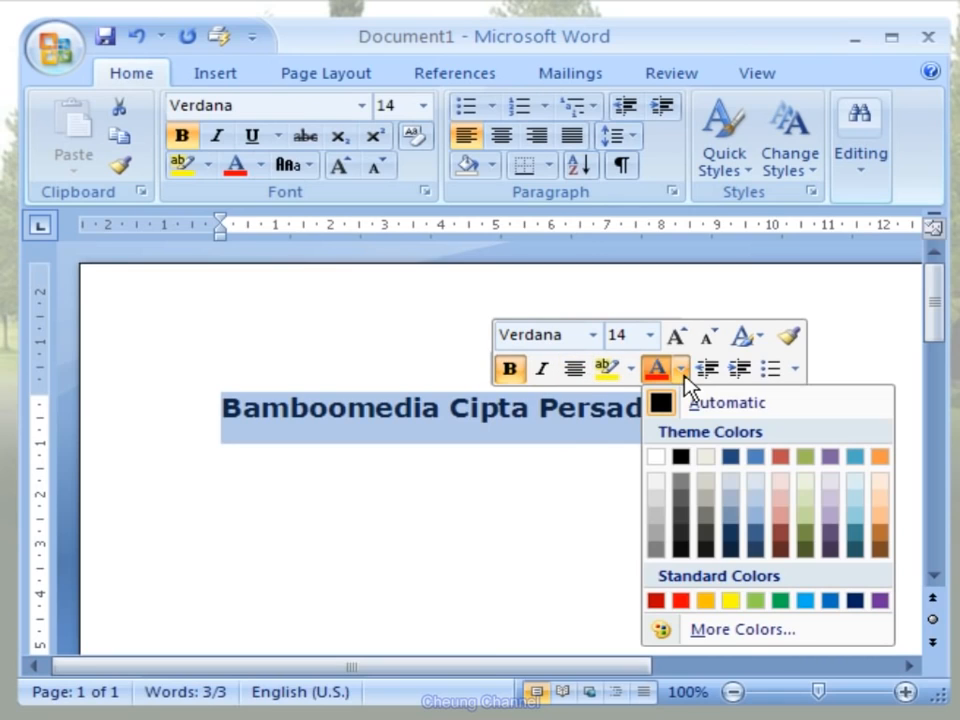
{"action": "left_click", "coordinate": [829, 601]}
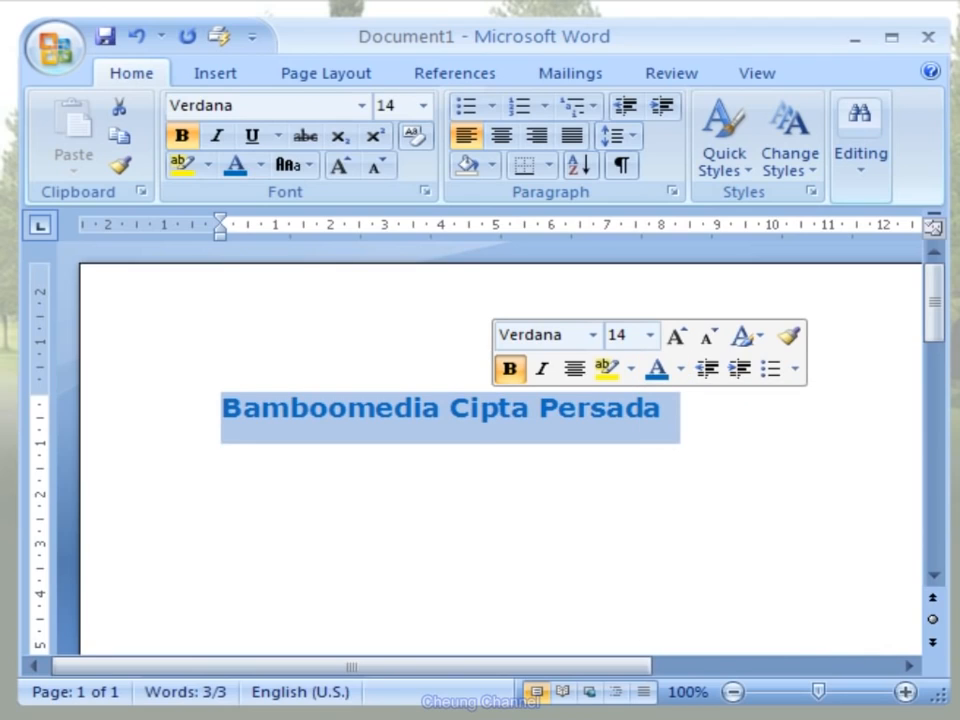
{"action": "left_click", "coordinate": [695, 425]}
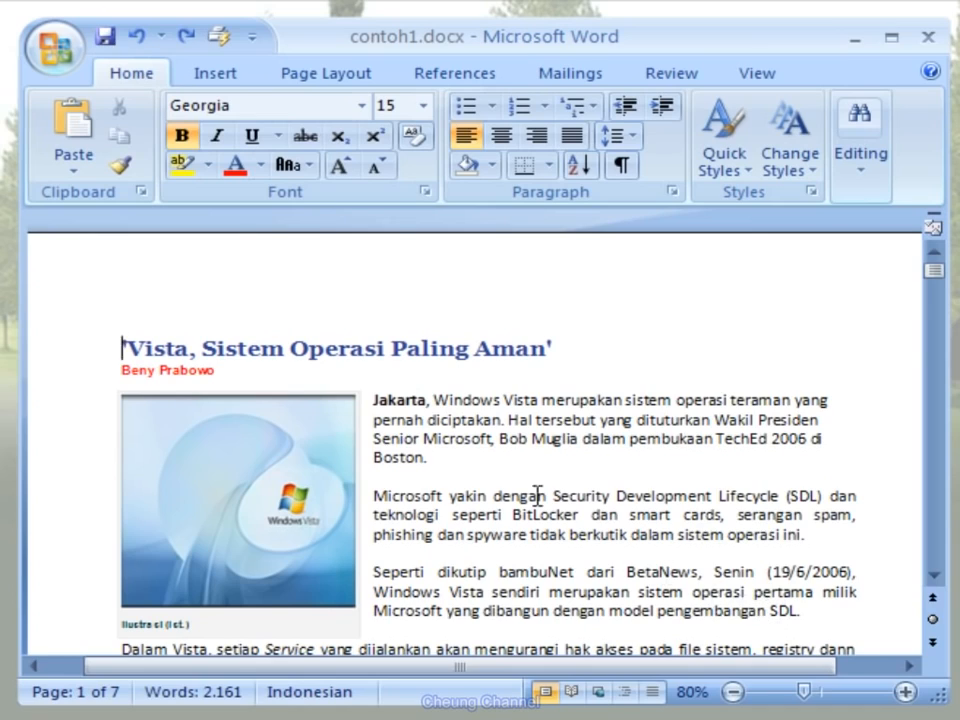
- Set the line spacing of the opening paragraph beginning "Jakarta, Windows Vista merupakan" to 1,5
{"action": "left_click_drag", "start_coordinate": [374, 400], "coordinate": [424, 456]}
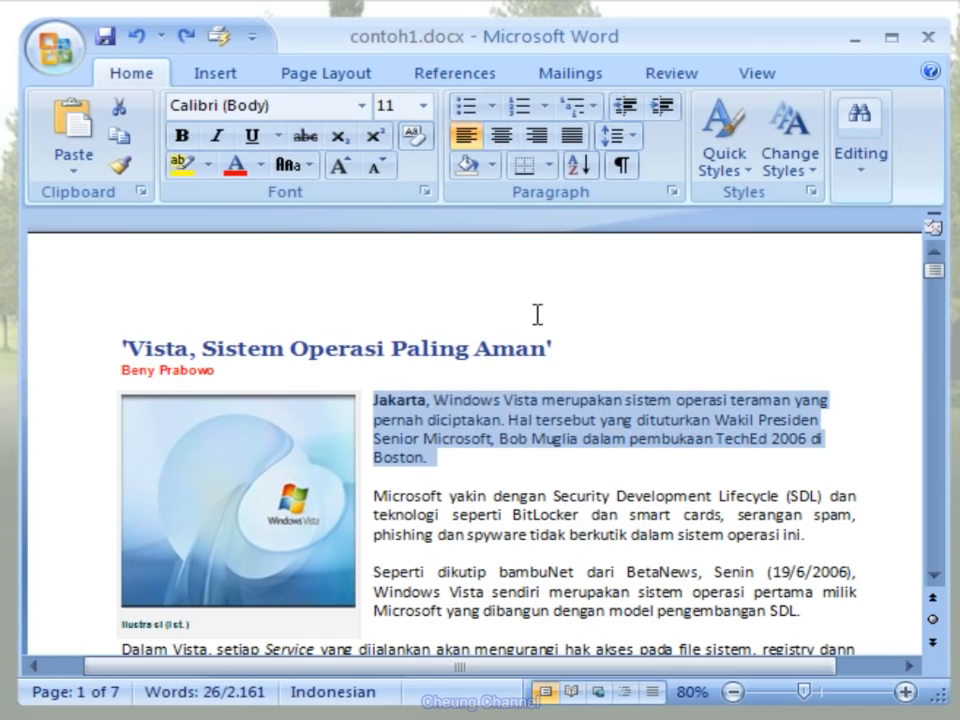
{"action": "left_click", "coordinate": [634, 137]}
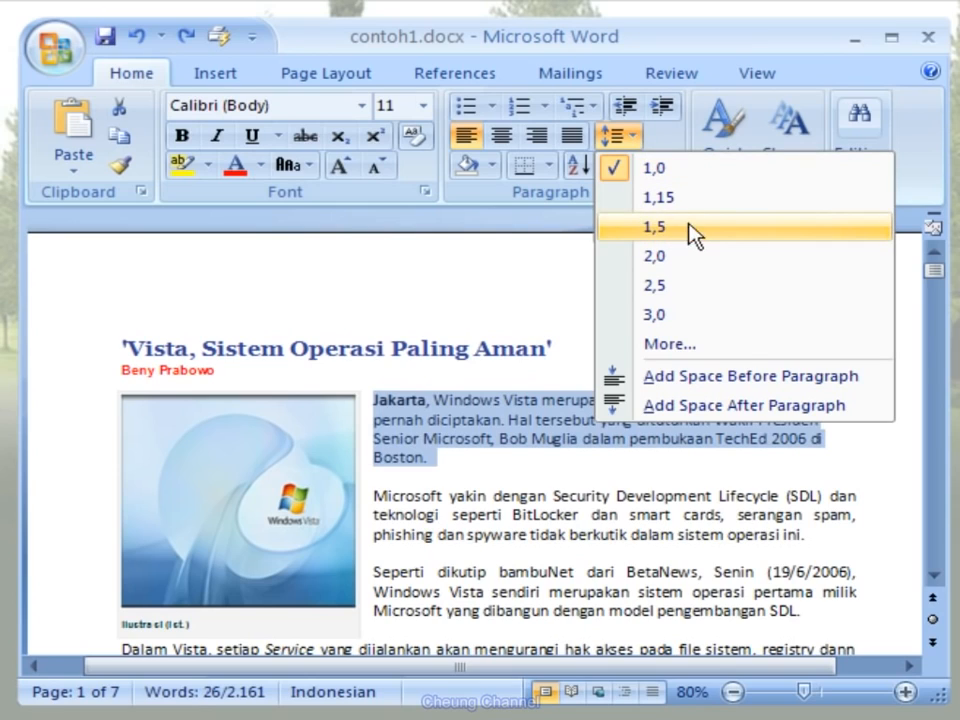
{"action": "left_click", "coordinate": [798, 232]}
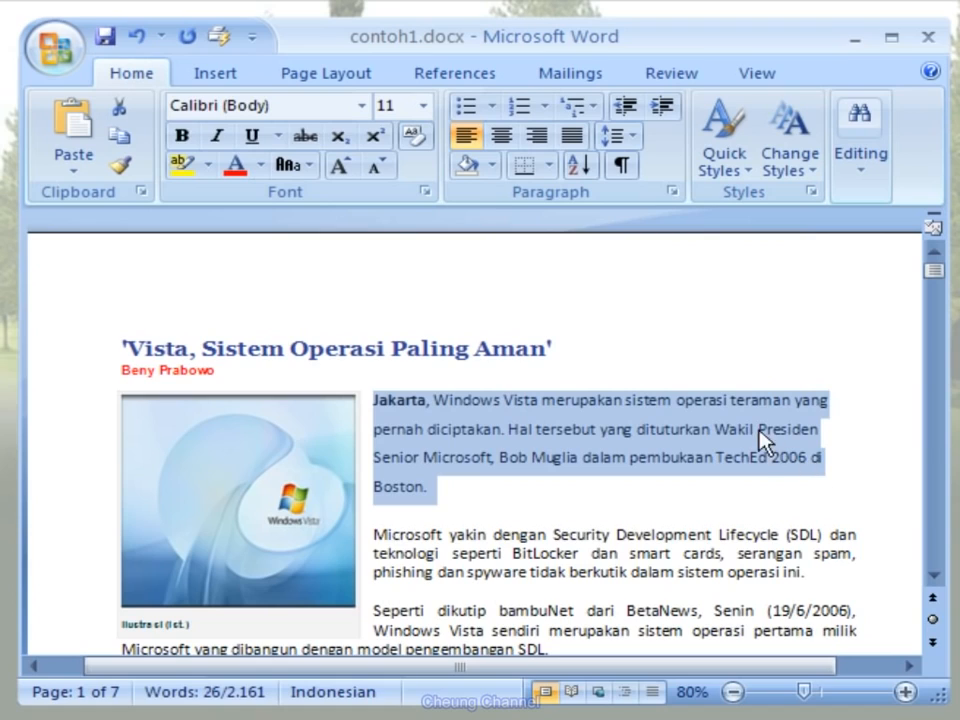
- Justify the selected "Jakarta" paragraph and increase its indent by one level, leaving it deselected
{"action": "left_click", "coordinate": [582, 145]}
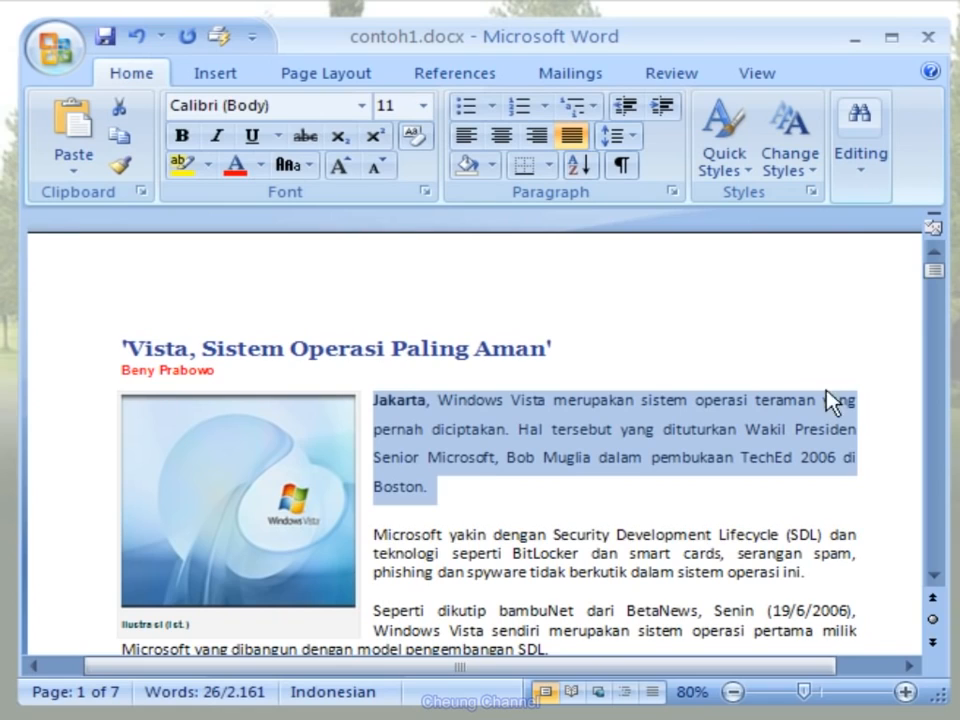
{"action": "left_click", "coordinate": [674, 118]}
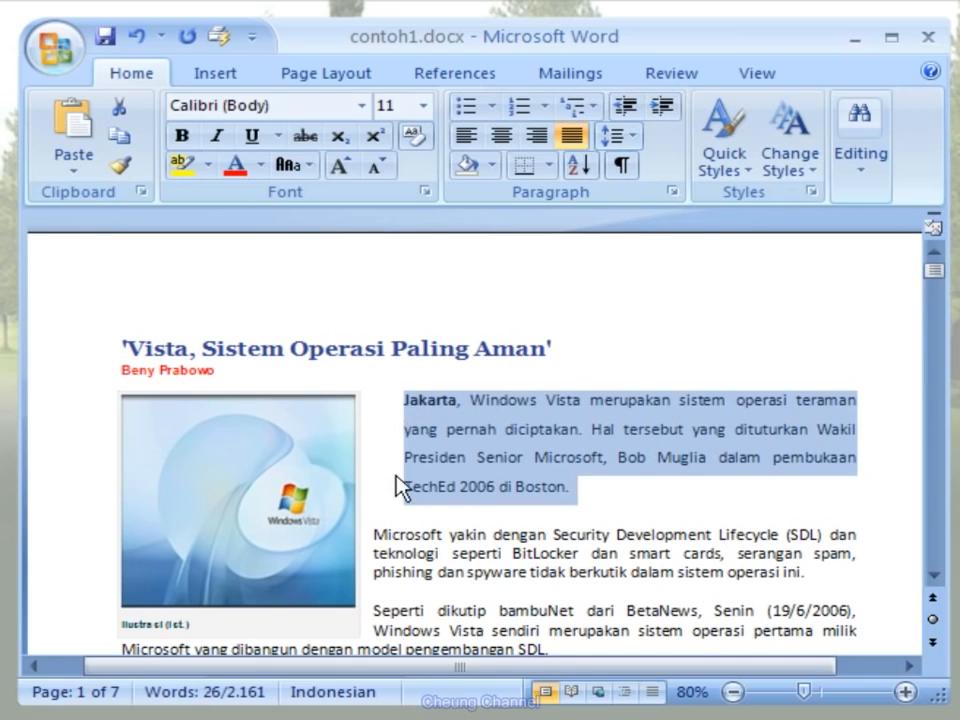
{"action": "left_click", "coordinate": [590, 499]}
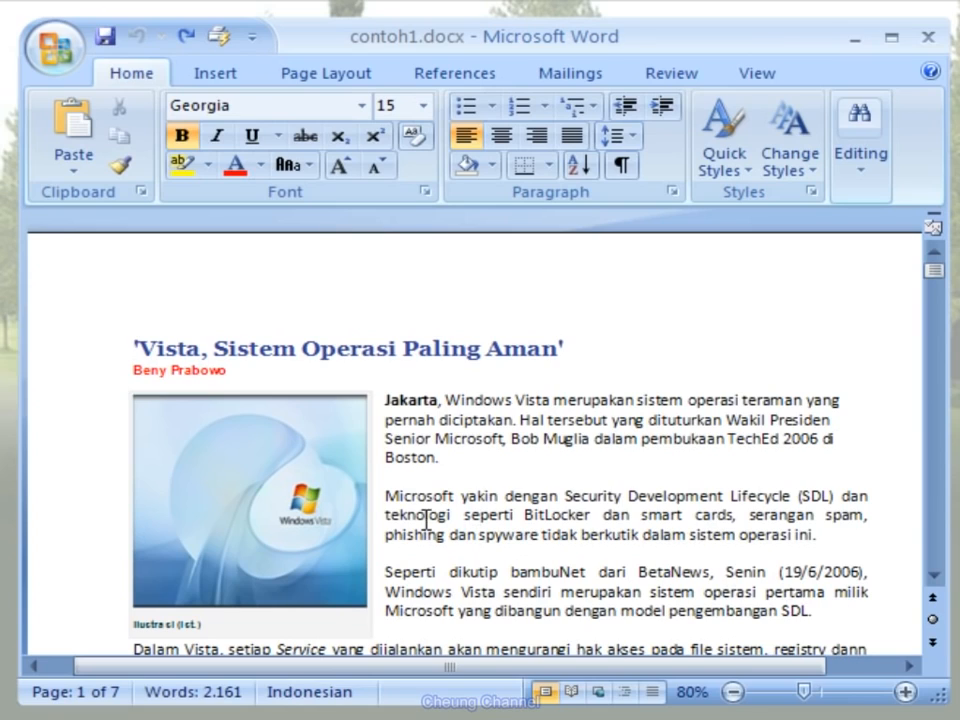
- Copy the paragraph beginning "Microsoft yakin dengan Security" and paste it on a new line below the article's last paragraph
{"action": "left_click_drag", "start_coordinate": [383, 496], "coordinate": [853, 540]}
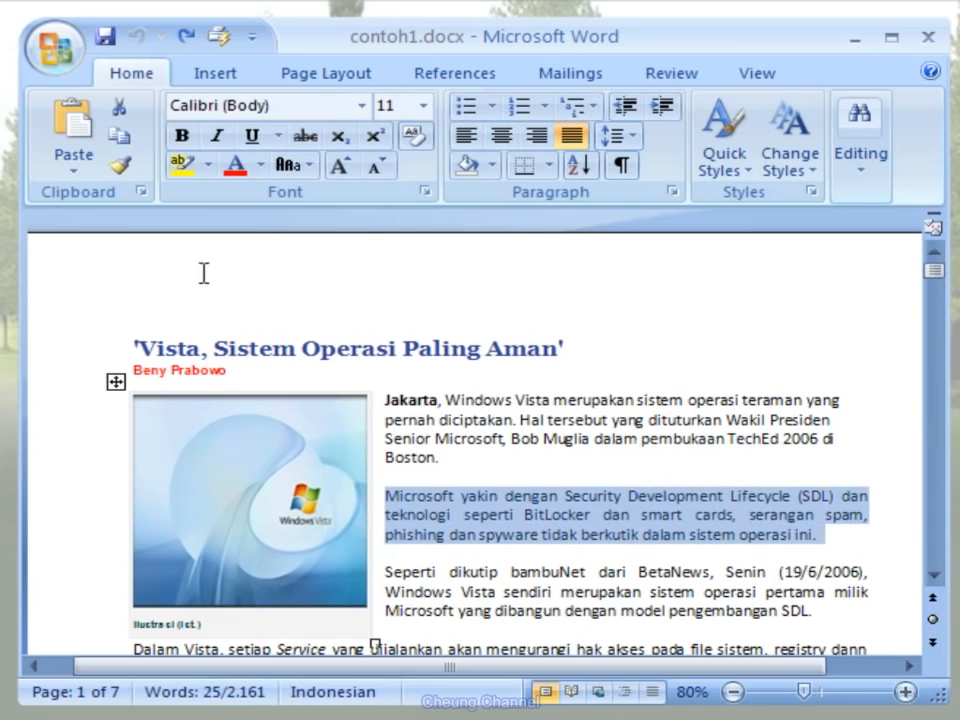
{"action": "left_click", "coordinate": [135, 148]}
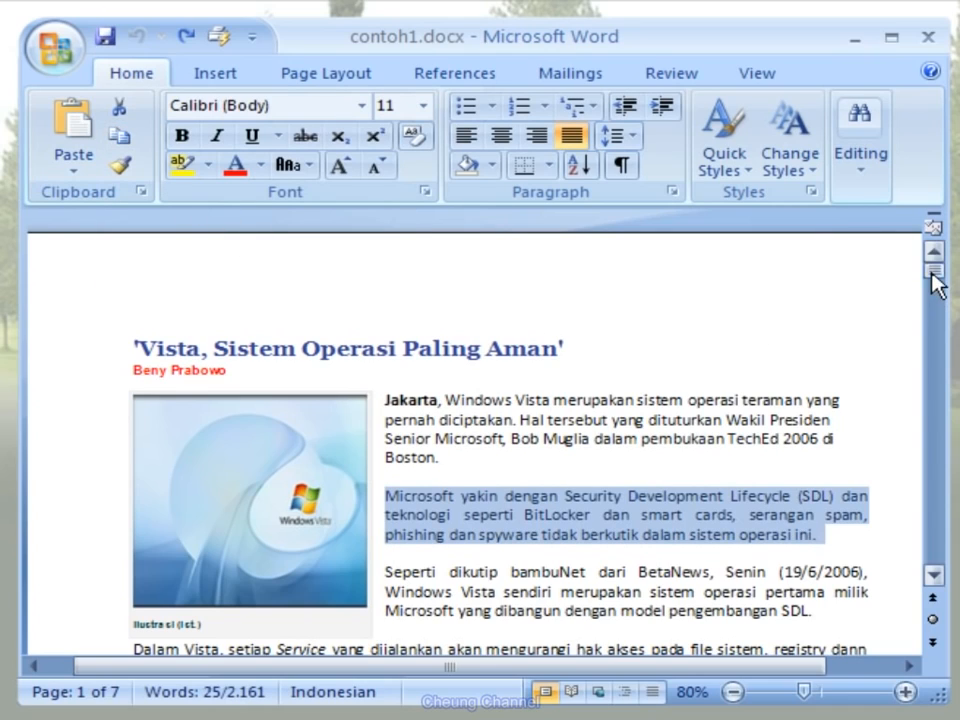
{"action": "left_click_drag", "start_coordinate": [932, 273], "coordinate": [930, 316]}
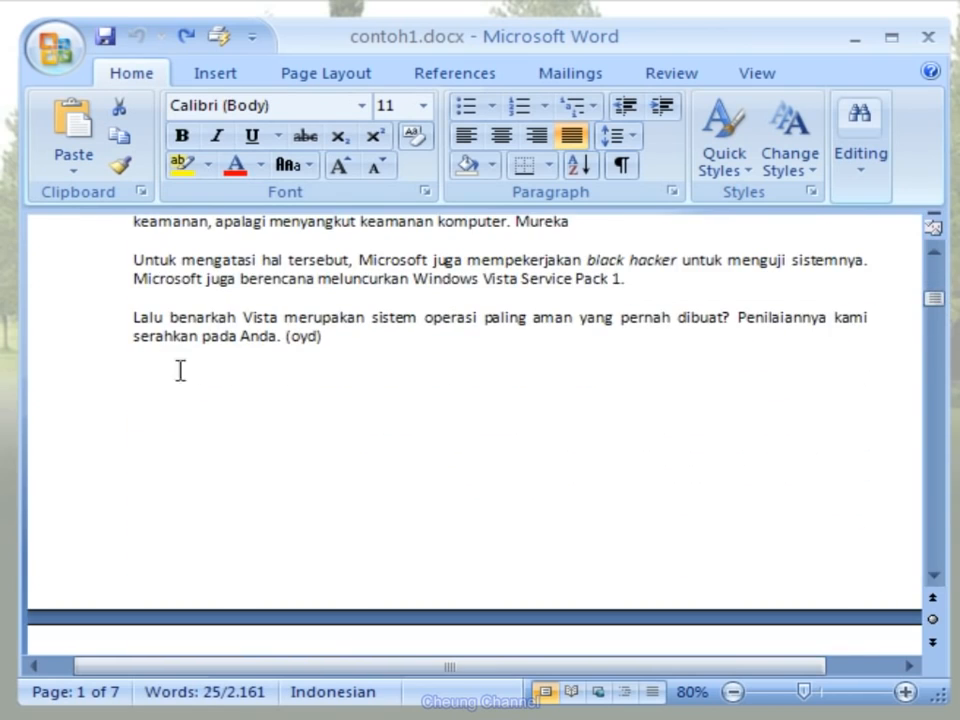
{"action": "left_click", "coordinate": [144, 374]}
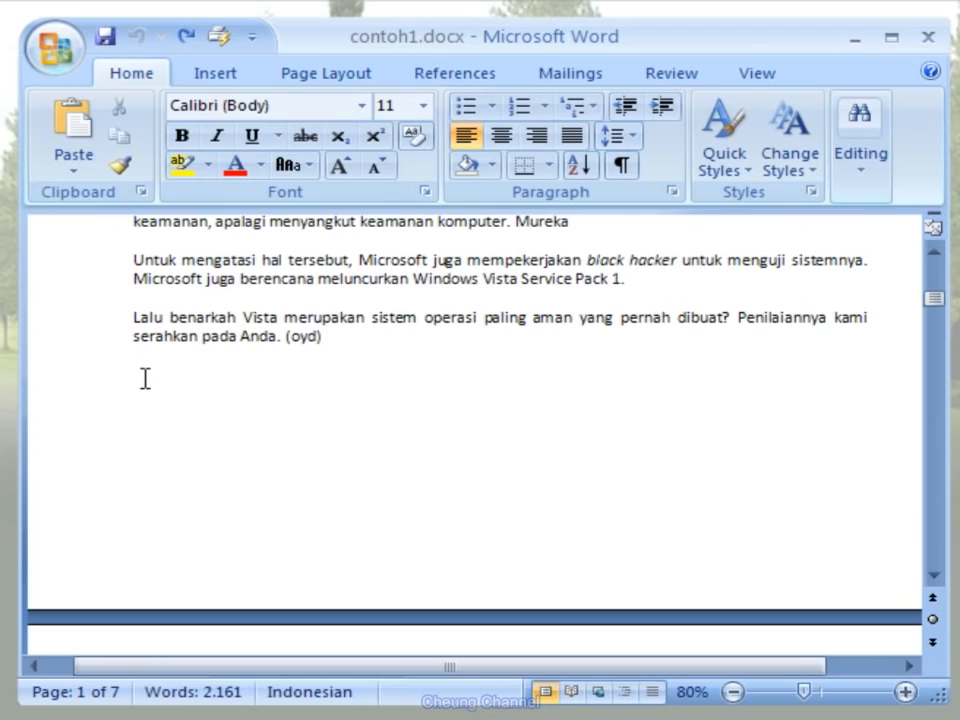
{"action": "key", "text": "Return"}
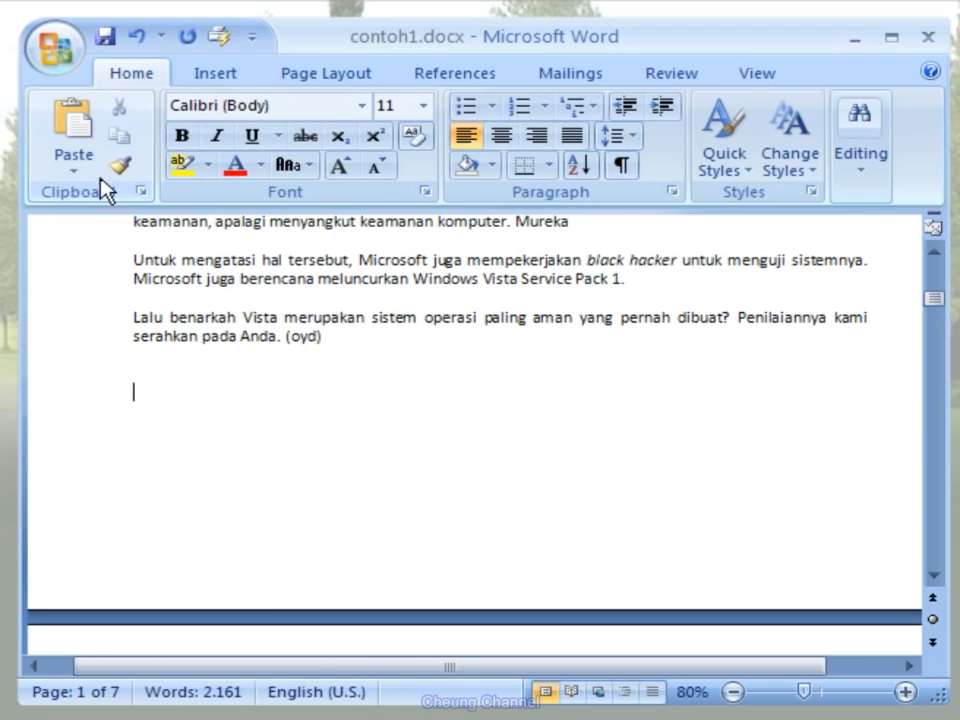
{"action": "left_click", "coordinate": [98, 145]}
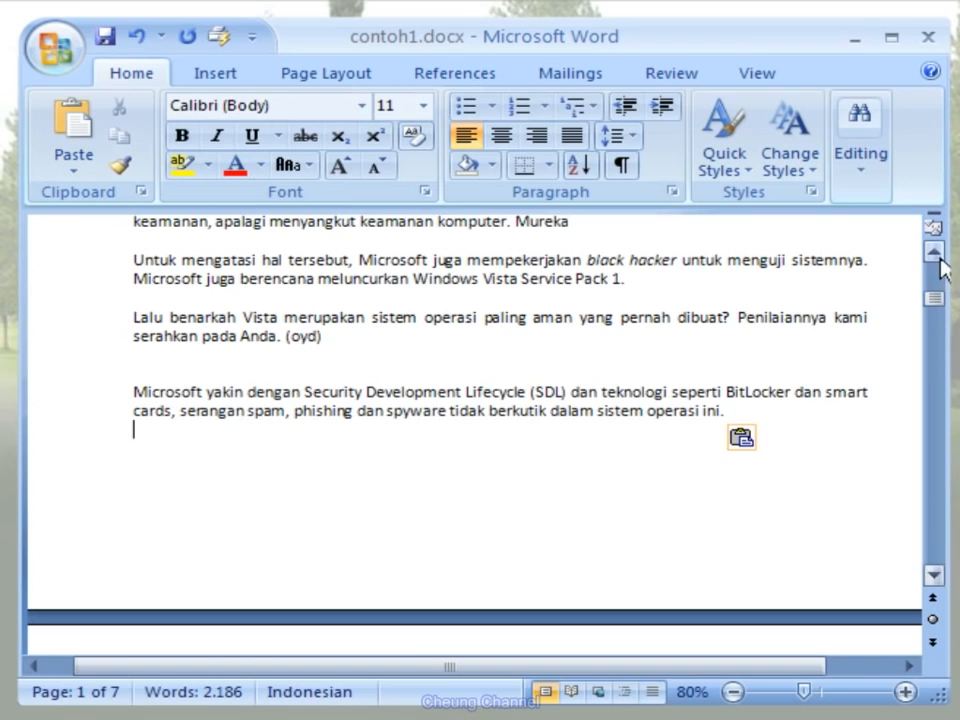
- Copy the heading "'Vista, Sistem Operasi Paling Aman'" and paste it below the paragraph copy at the article's end
{"action": "left_click_drag", "start_coordinate": [940, 307], "coordinate": [937, 272]}
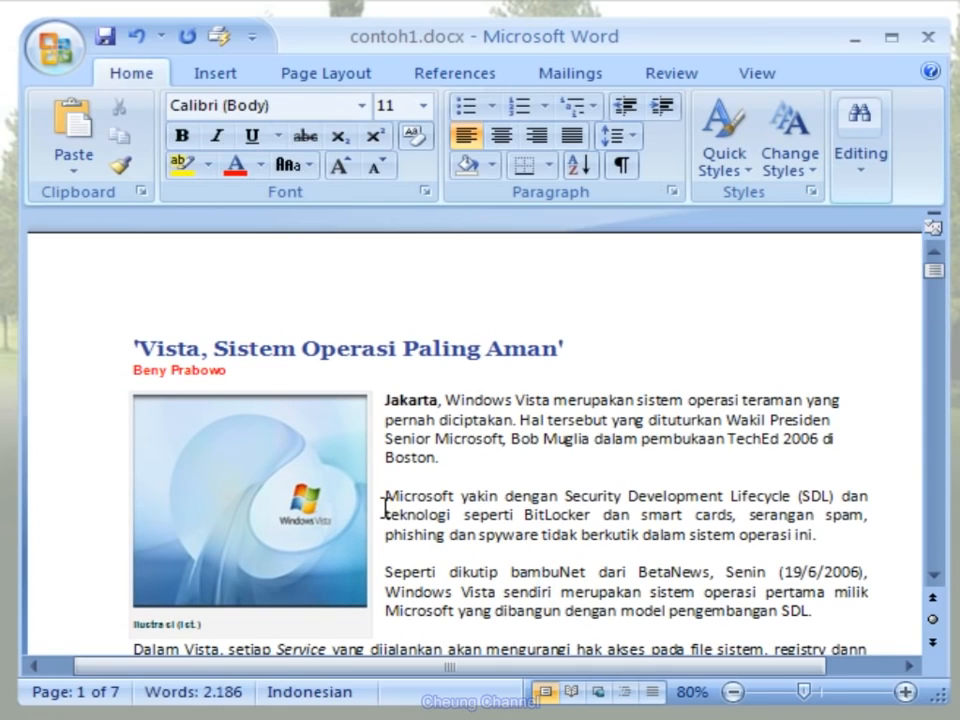
{"action": "left_click", "coordinate": [62, 352]}
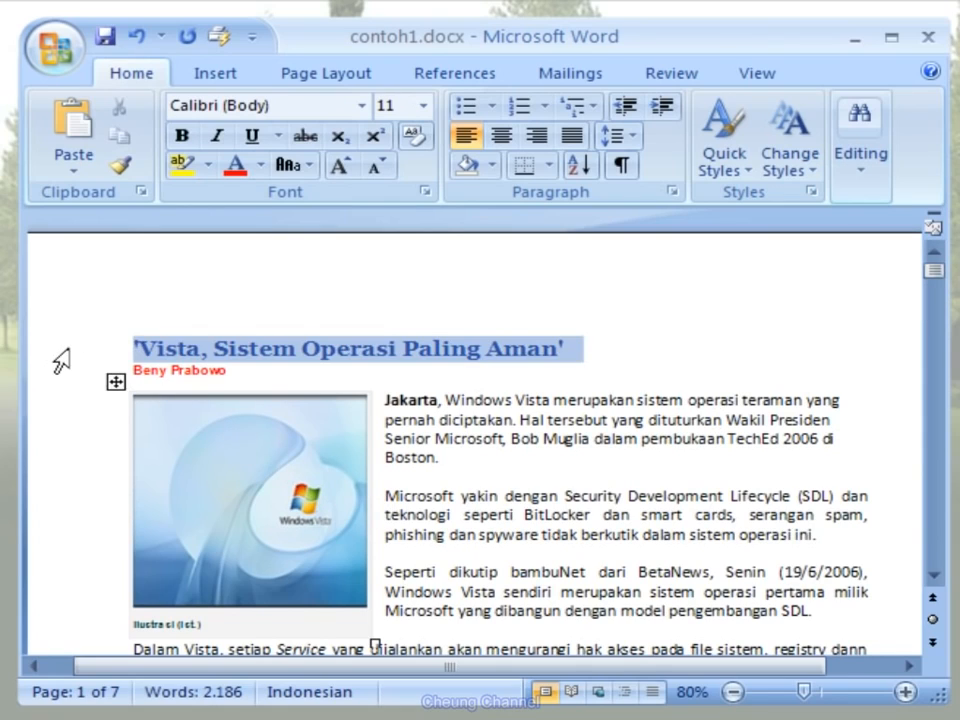
{"action": "left_click", "coordinate": [128, 148]}
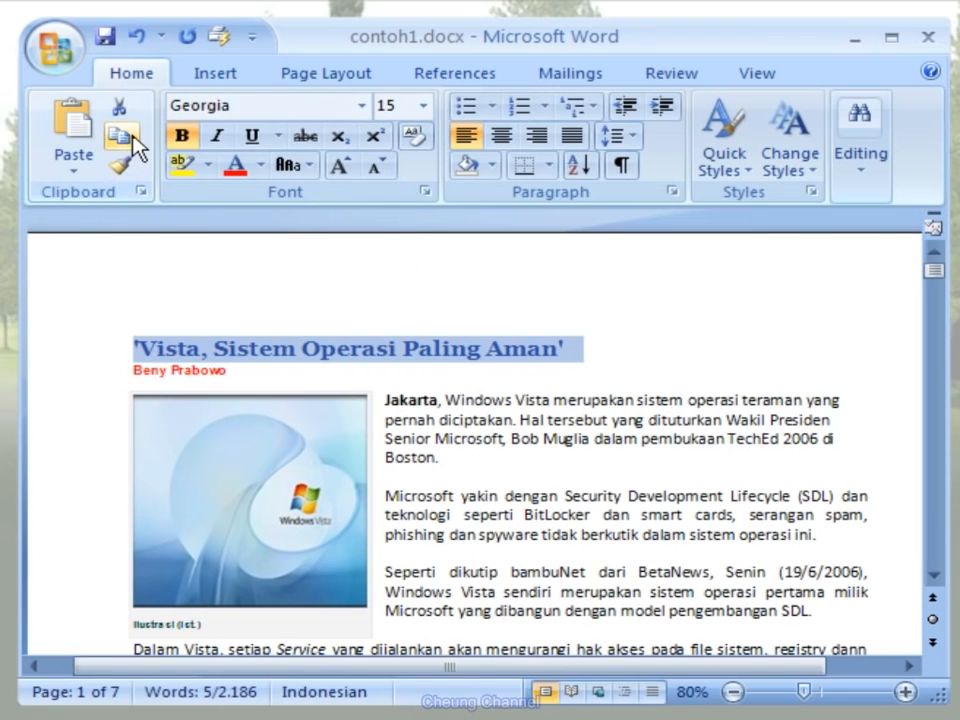
{"action": "left_click_drag", "start_coordinate": [935, 272], "coordinate": [930, 308]}
{"action": "left_click", "coordinate": [152, 409]}
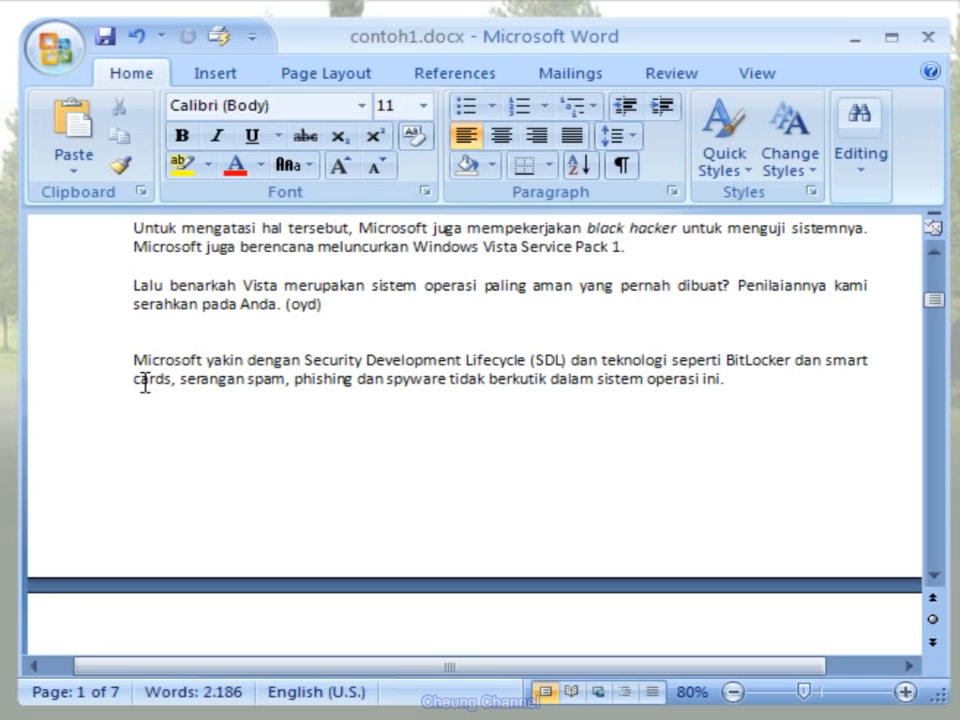
{"action": "left_click", "coordinate": [98, 141]}
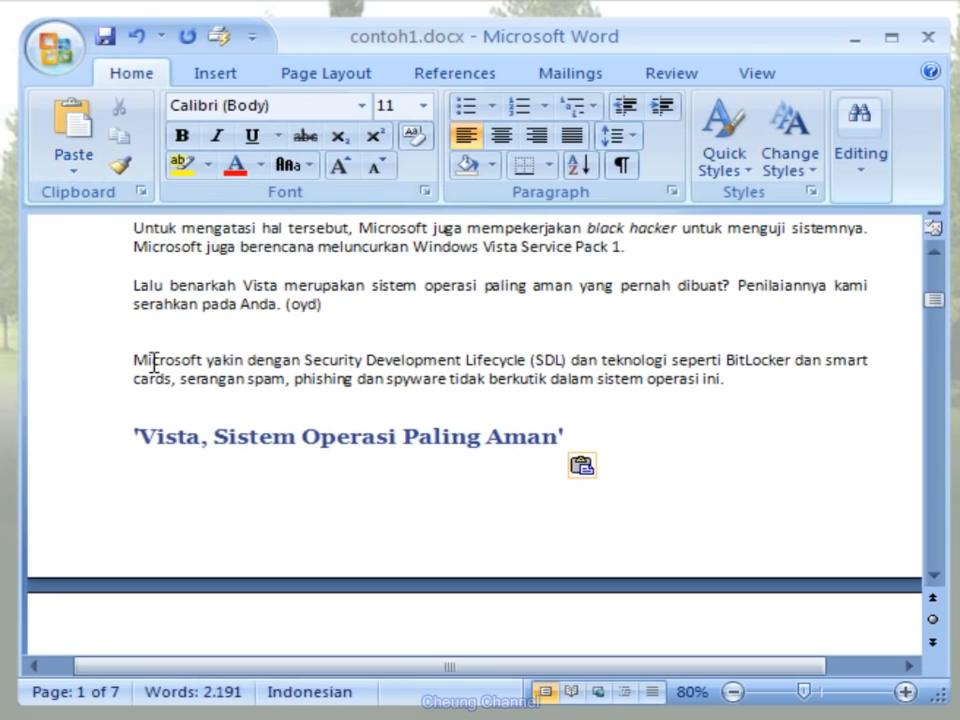
- Change the font of the pasted heading "'Vista, Sistem Operasi Paling Aman'" to Arial
{"action": "left_click_drag", "start_coordinate": [133, 436], "coordinate": [562, 440]}
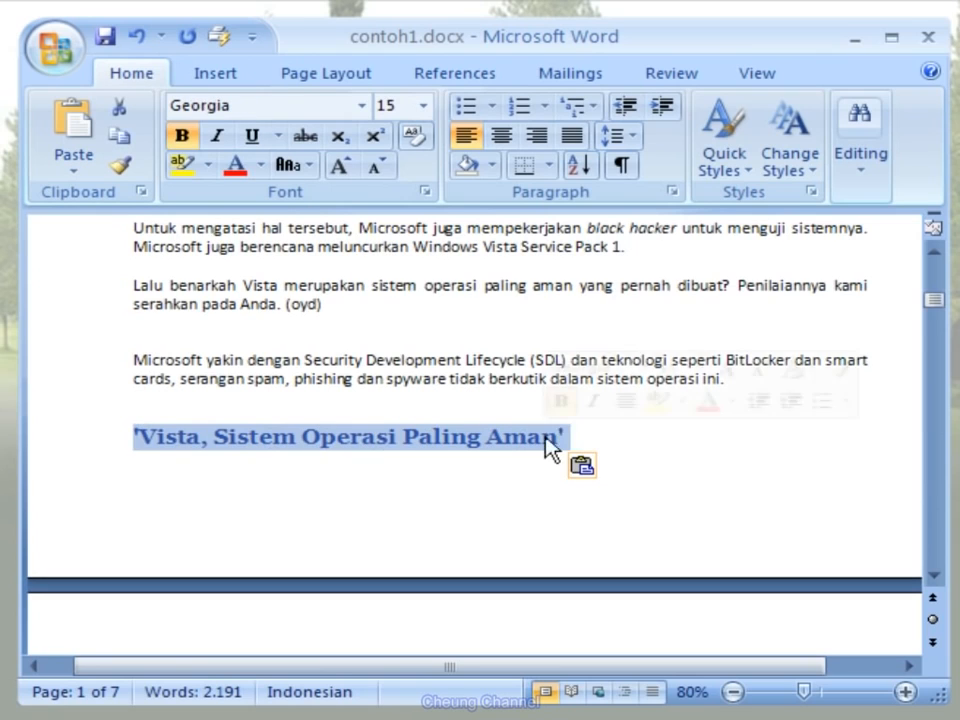
{"action": "left_click", "coordinate": [363, 110]}
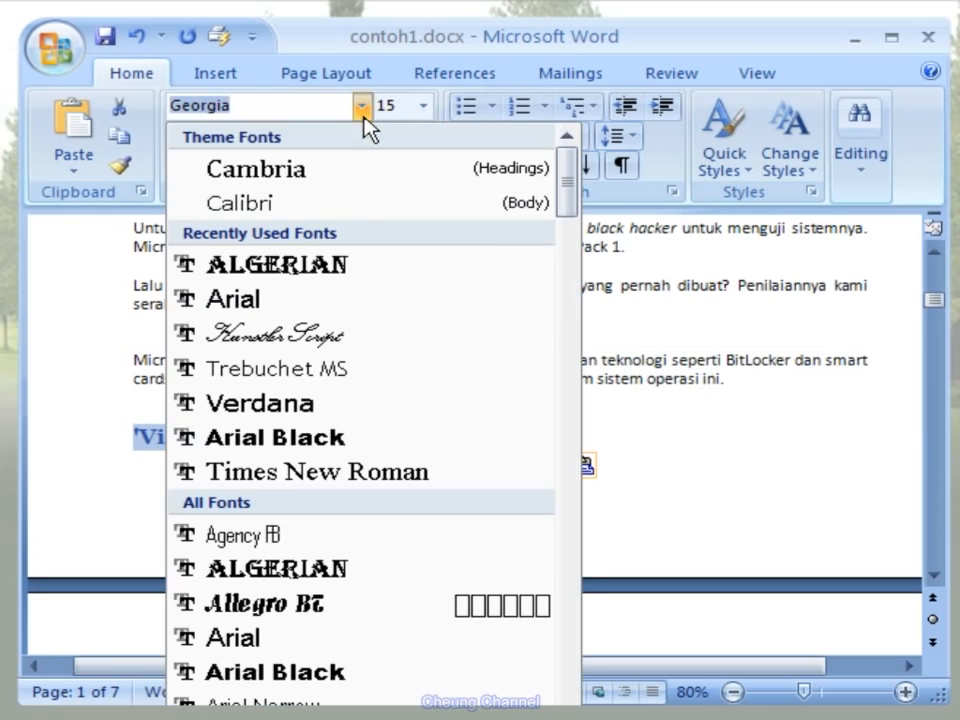
{"action": "left_click", "coordinate": [366, 308]}
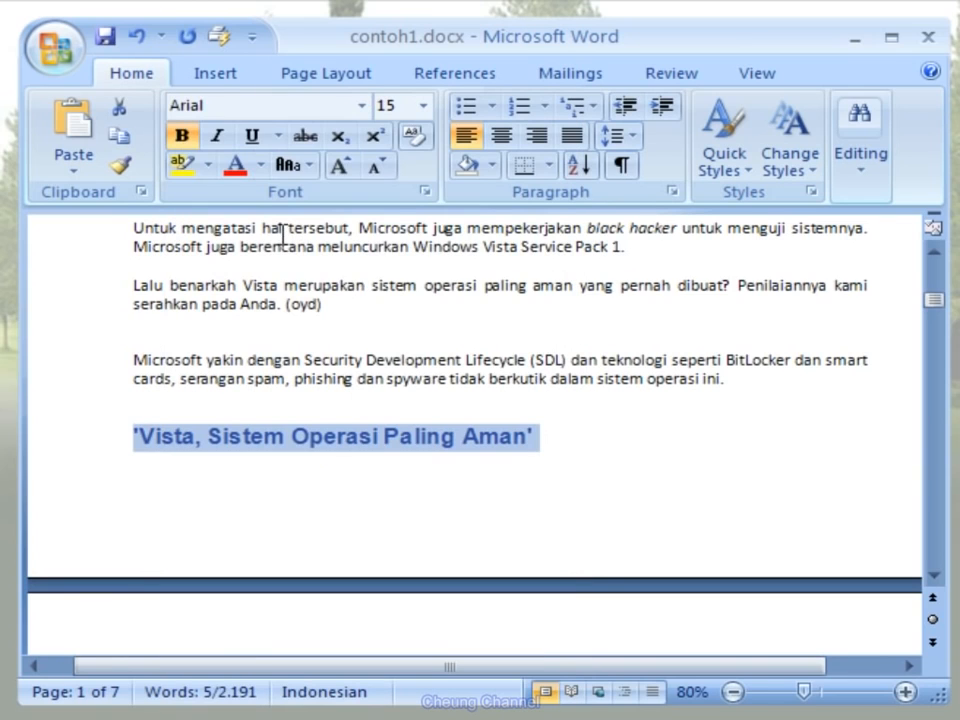
- Color the pasted heading red, center it, and deselect it
{"action": "left_click", "coordinate": [237, 168]}
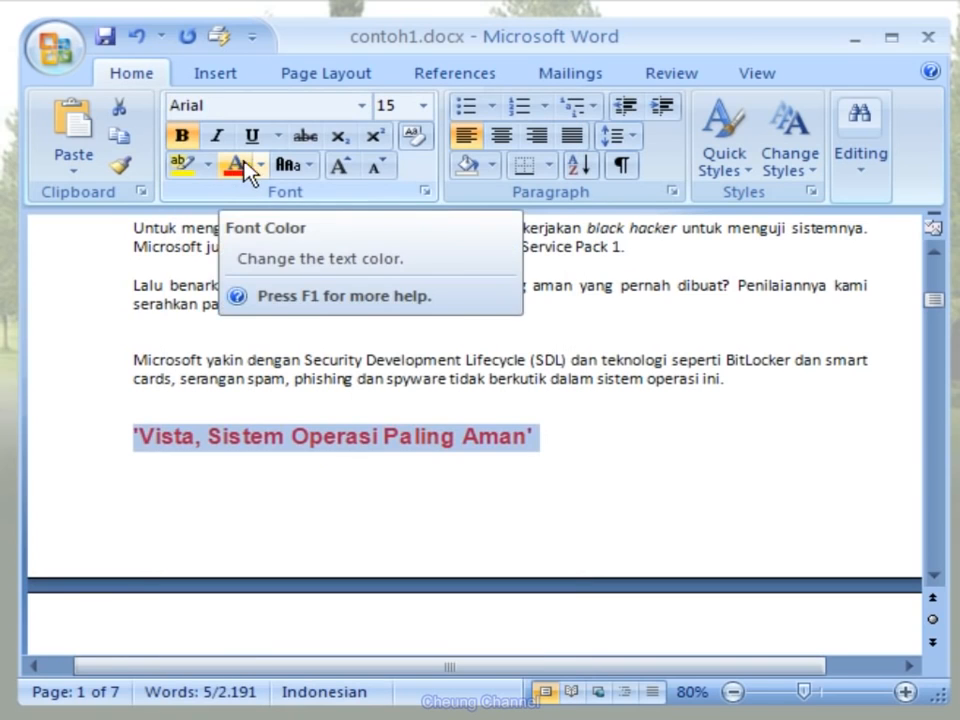
{"action": "left_click", "coordinate": [500, 138]}
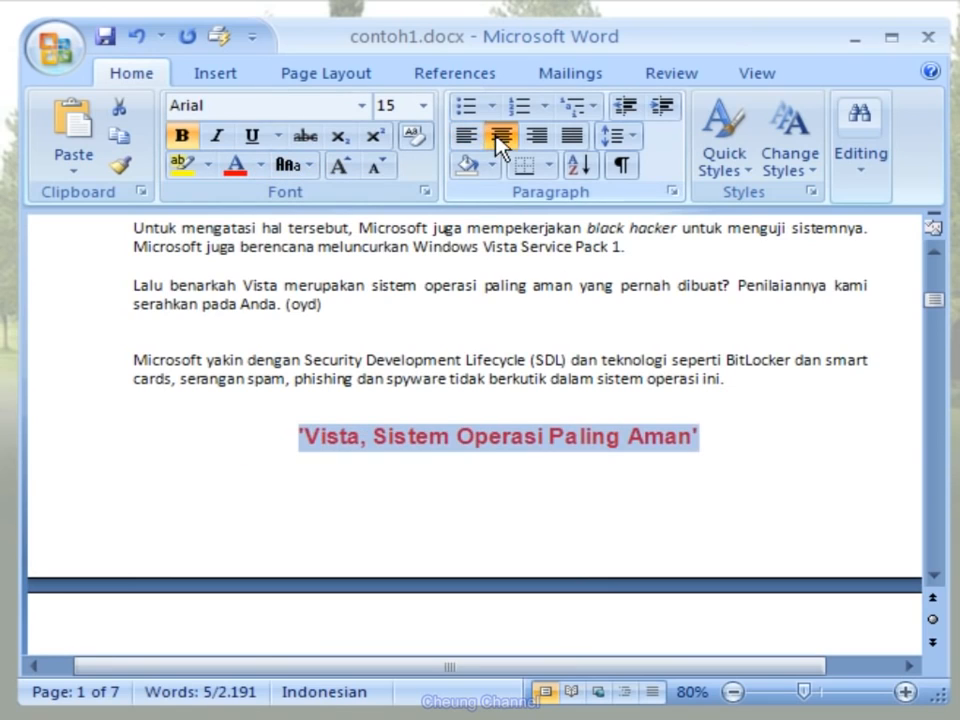
{"action": "left_click", "coordinate": [716, 435]}
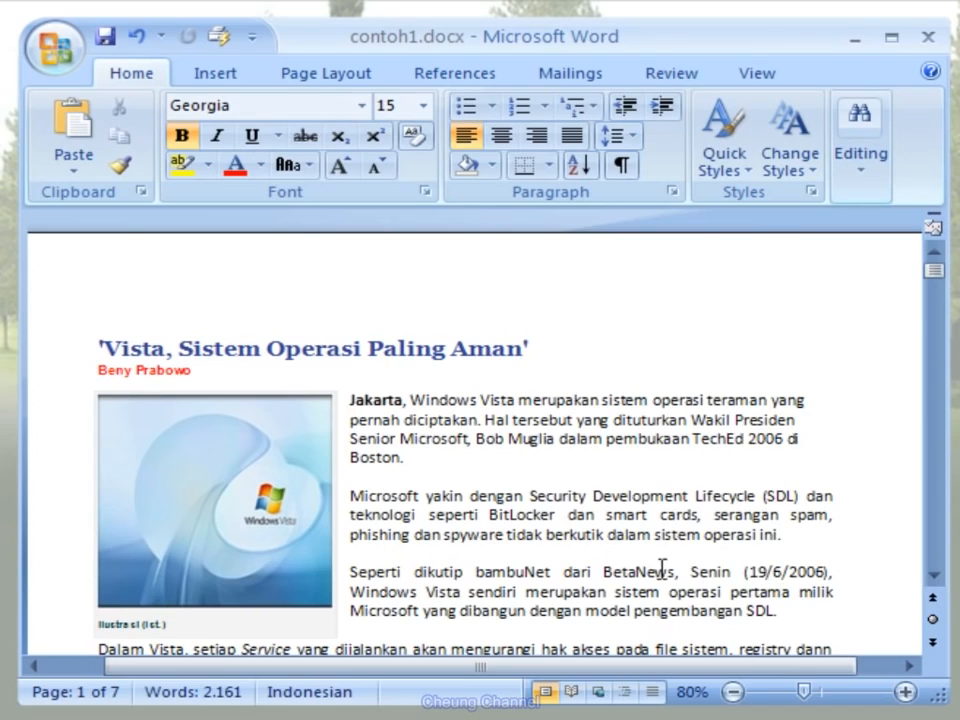
- Move the paragraph beginning "Microsoft yakin dengan Security" to the end of the article by cutting and pasting it below the last paragraph
{"action": "left_click", "coordinate": [351, 496]}
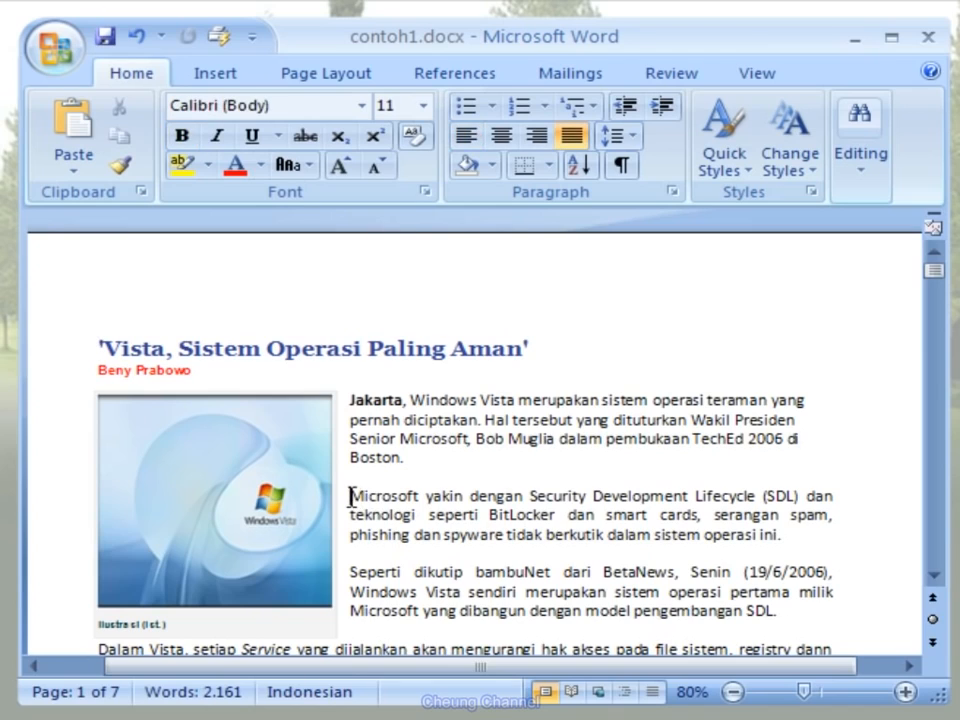
{"action": "left_click_drag", "start_coordinate": [351, 496], "coordinate": [786, 553]}
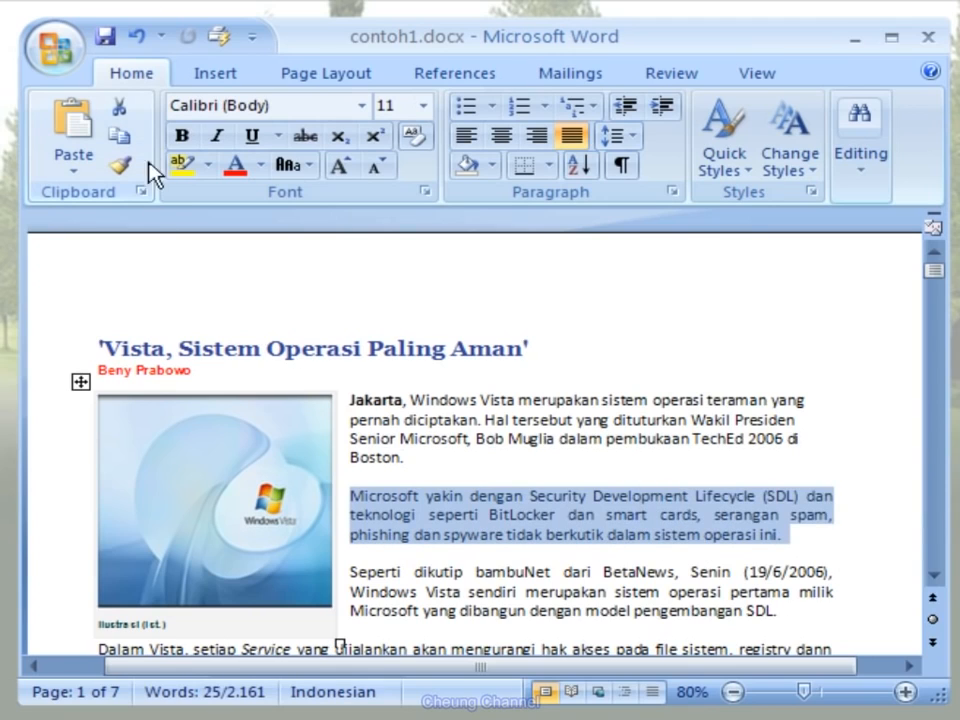
{"action": "left_click", "coordinate": [136, 122]}
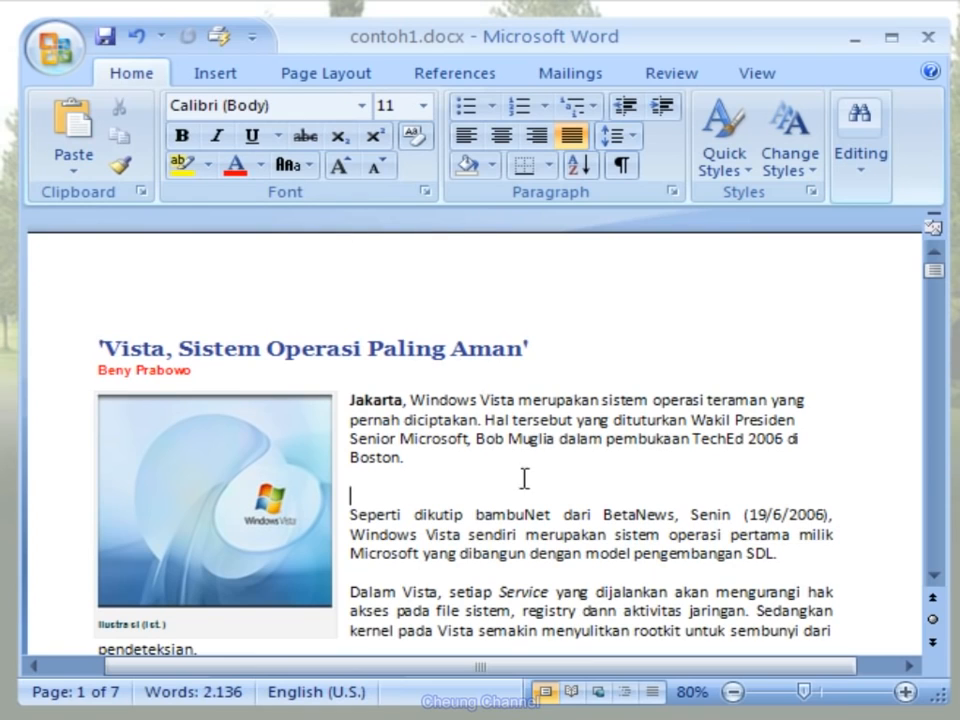
{"action": "left_click_drag", "start_coordinate": [936, 285], "coordinate": [934, 299]}
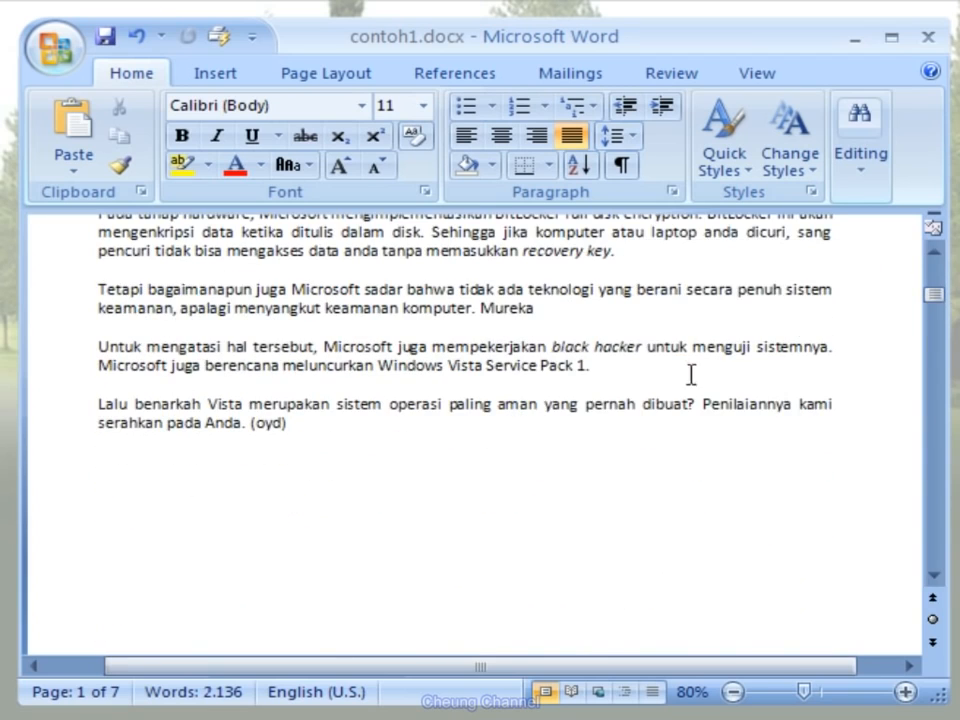
{"action": "left_click", "coordinate": [114, 452]}
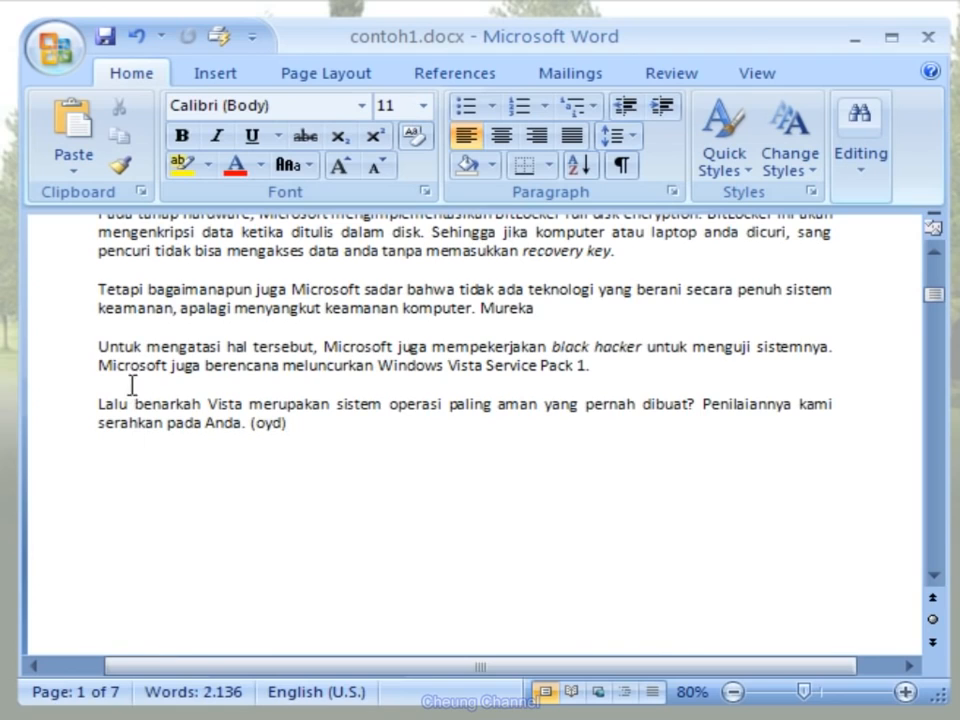
{"action": "left_click", "coordinate": [94, 140]}
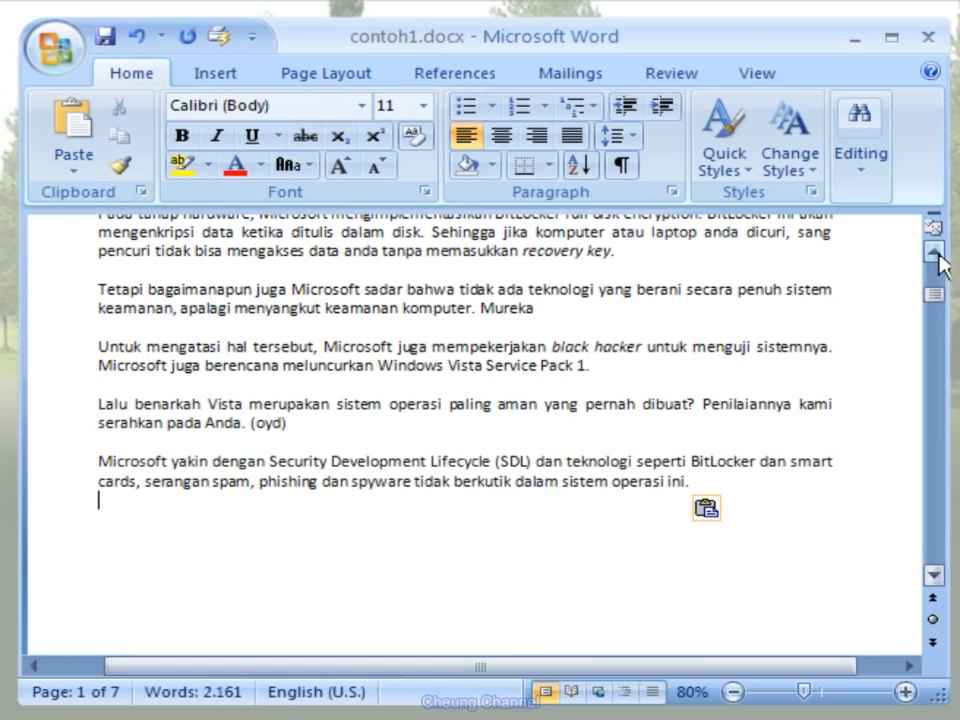
{"action": "left_click_drag", "start_coordinate": [933, 295], "coordinate": [934, 279]}
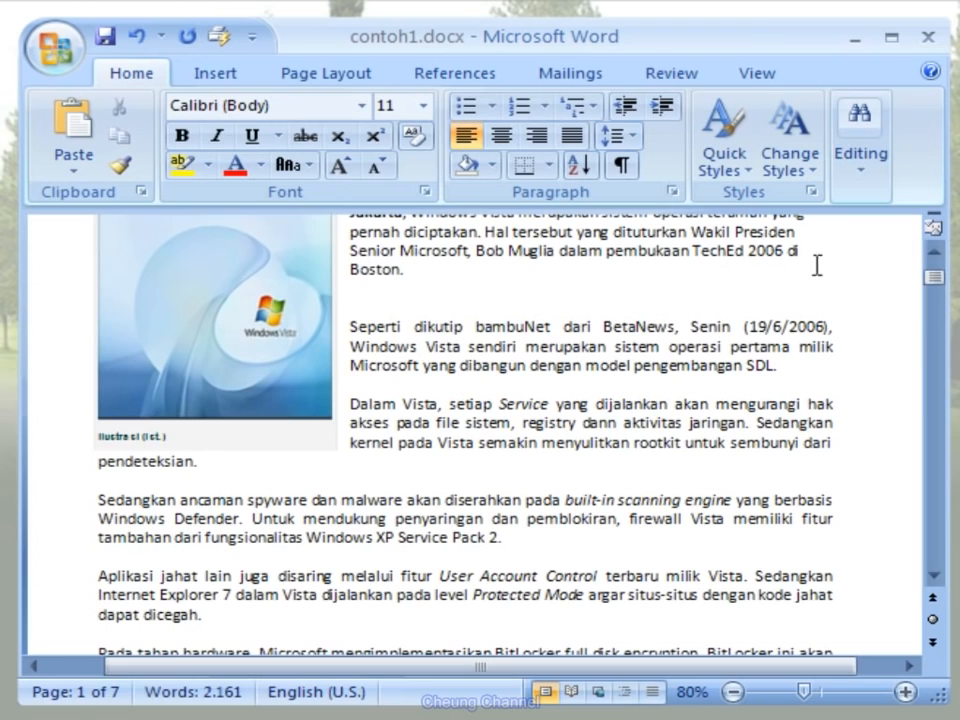
{"action": "left_click_drag", "start_coordinate": [936, 279], "coordinate": [939, 298]}
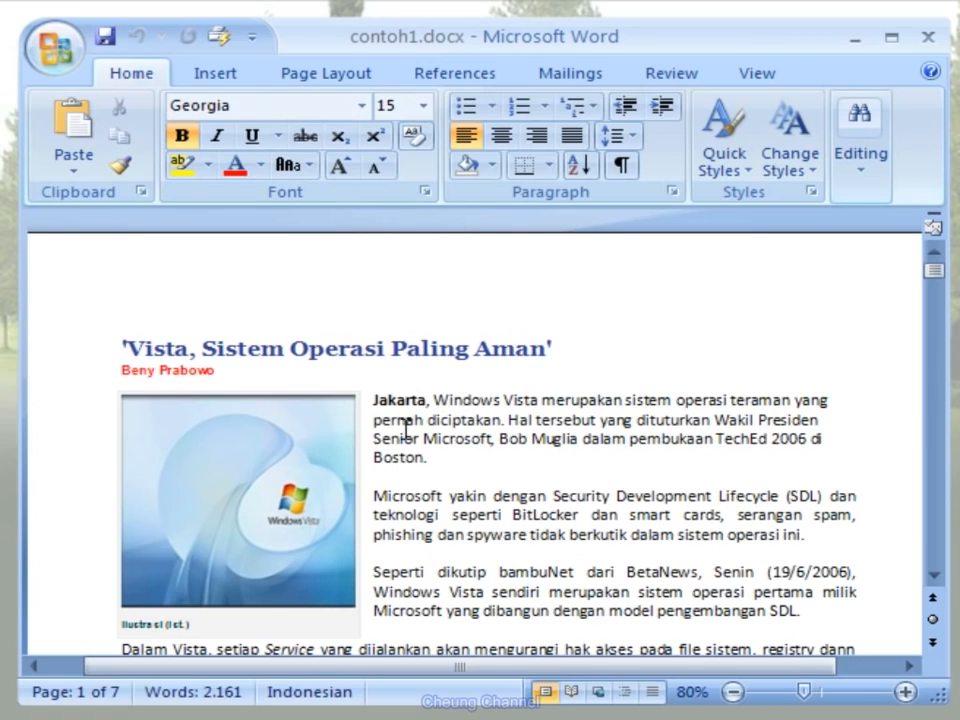
- Delete the paragraph beginning "Microsoft yakin dengan Security" together with the blank line after it
{"action": "left_click_drag", "start_coordinate": [374, 493], "coordinate": [375, 566]}
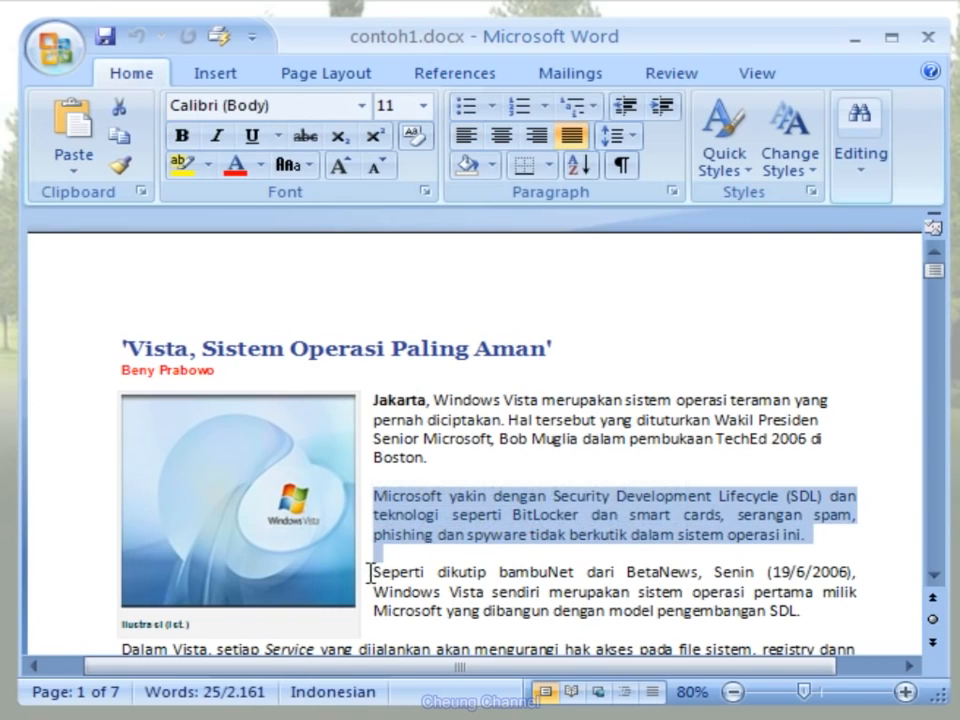
{"action": "key", "text": "Delete"}
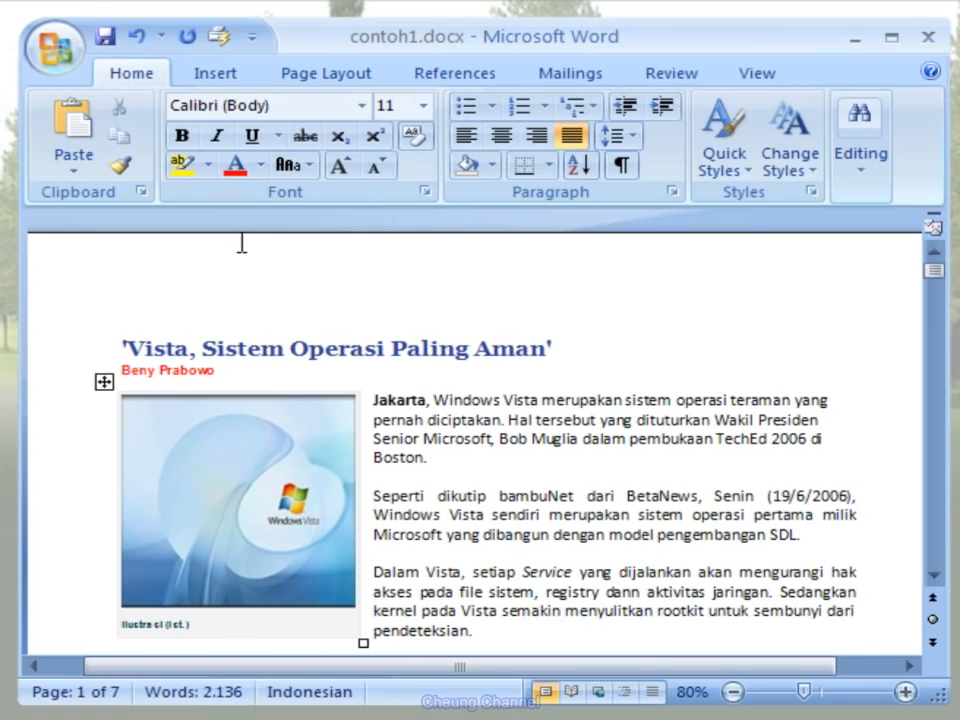
- Undo the paragraph deletion, redo it, and undo it once more
{"action": "left_click", "coordinate": [137, 40]}
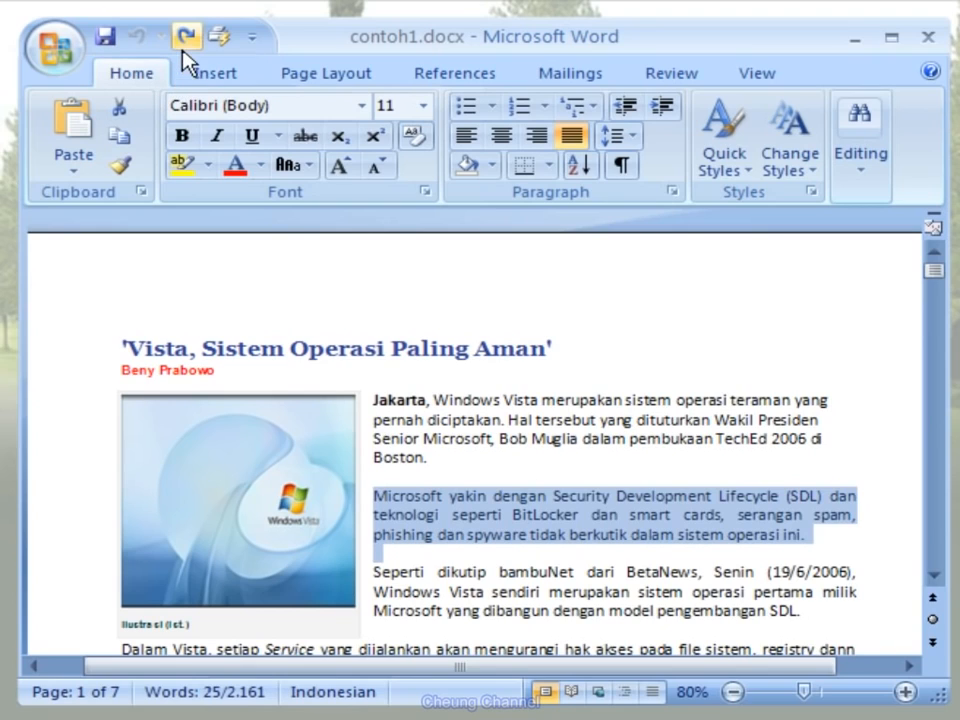
{"action": "left_click", "coordinate": [186, 40]}
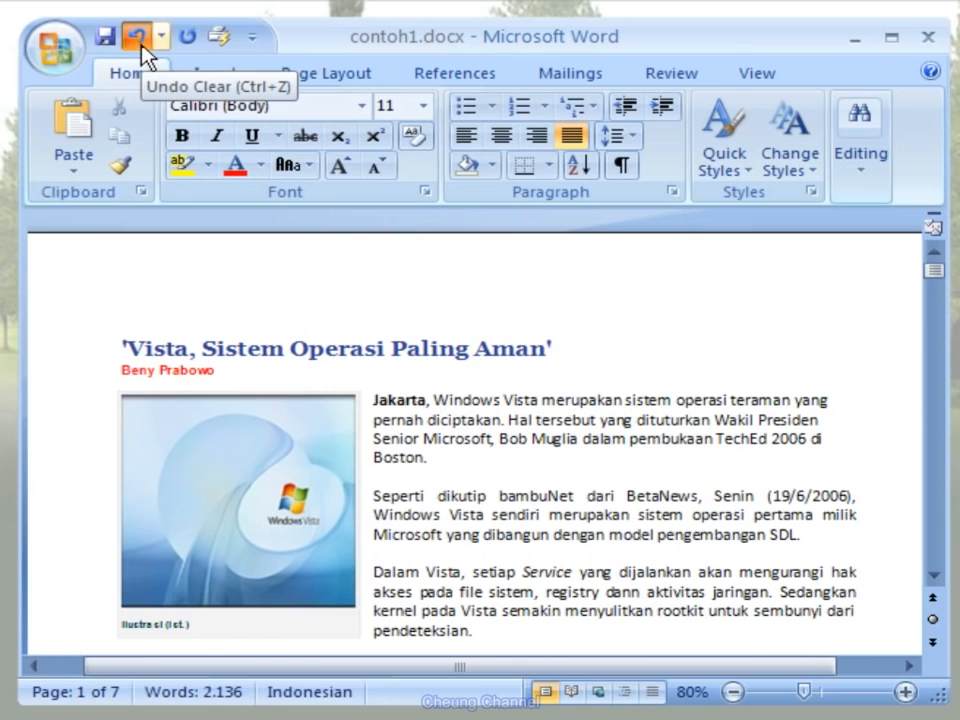
{"action": "left_click", "coordinate": [139, 40]}
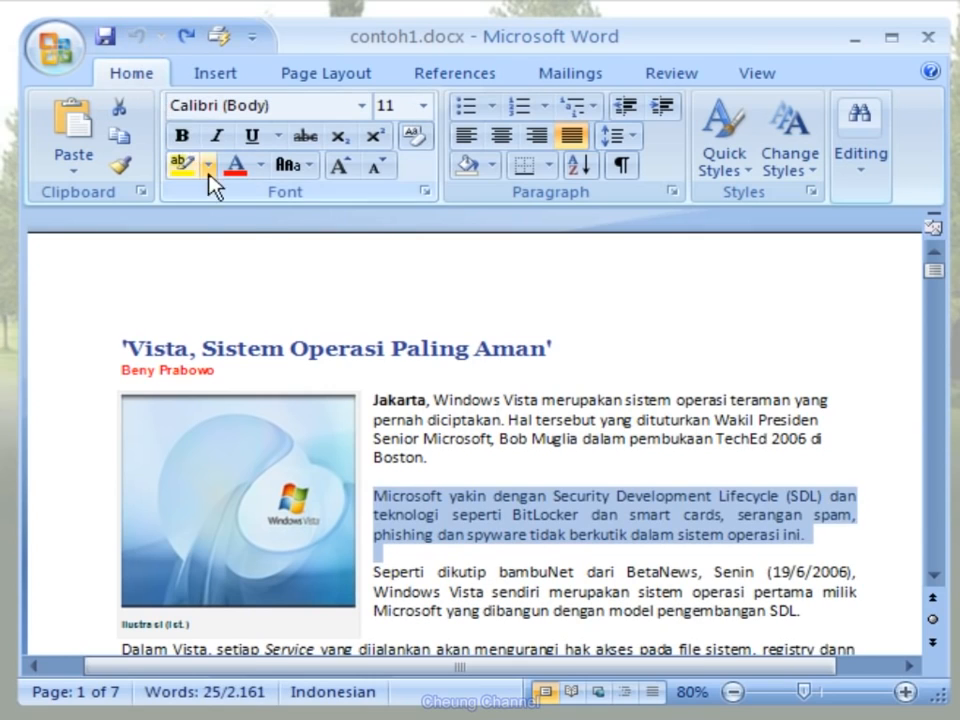
- Make the paragraph beginning "Seperti dikutip bambuNet" bold and italic, and color its text green
{"action": "left_click_drag", "start_coordinate": [375, 572], "coordinate": [447, 625]}
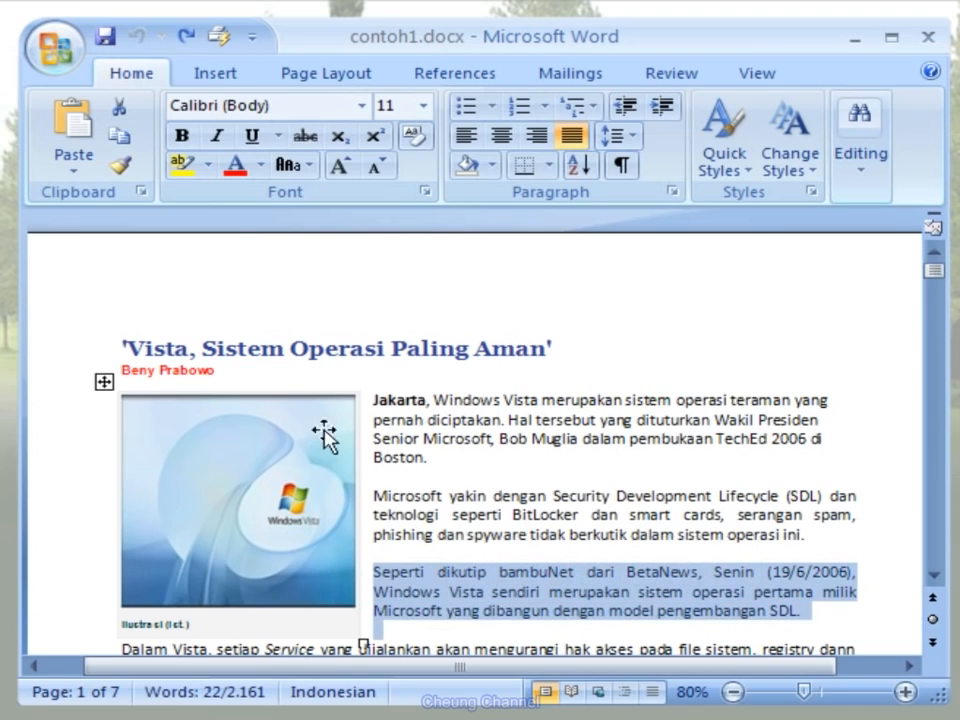
{"action": "left_click", "coordinate": [183, 138]}
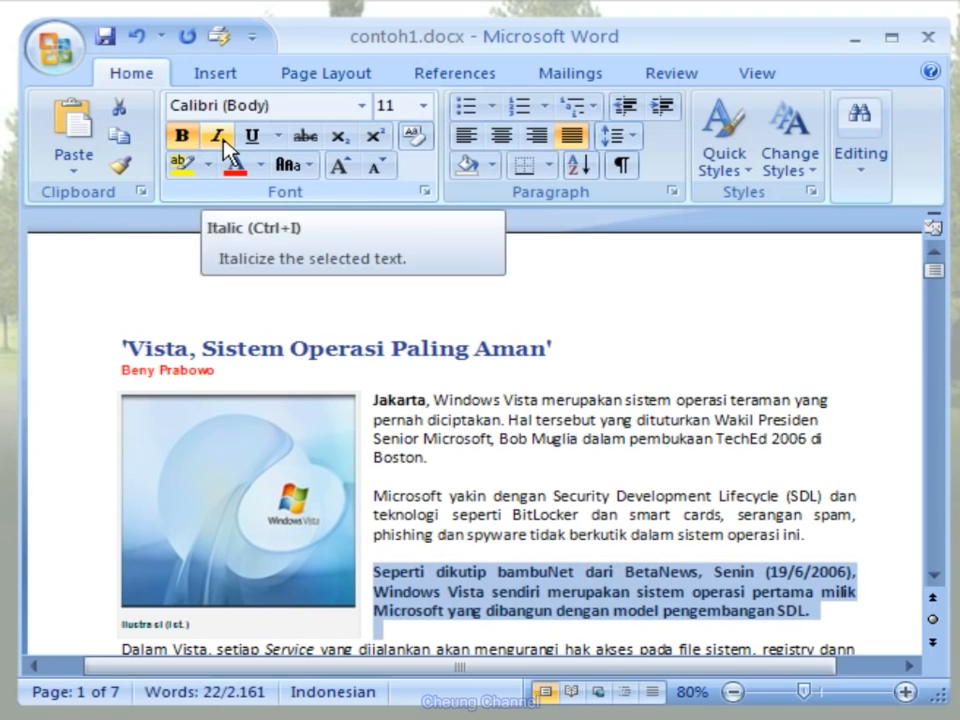
{"action": "left_click", "coordinate": [222, 140]}
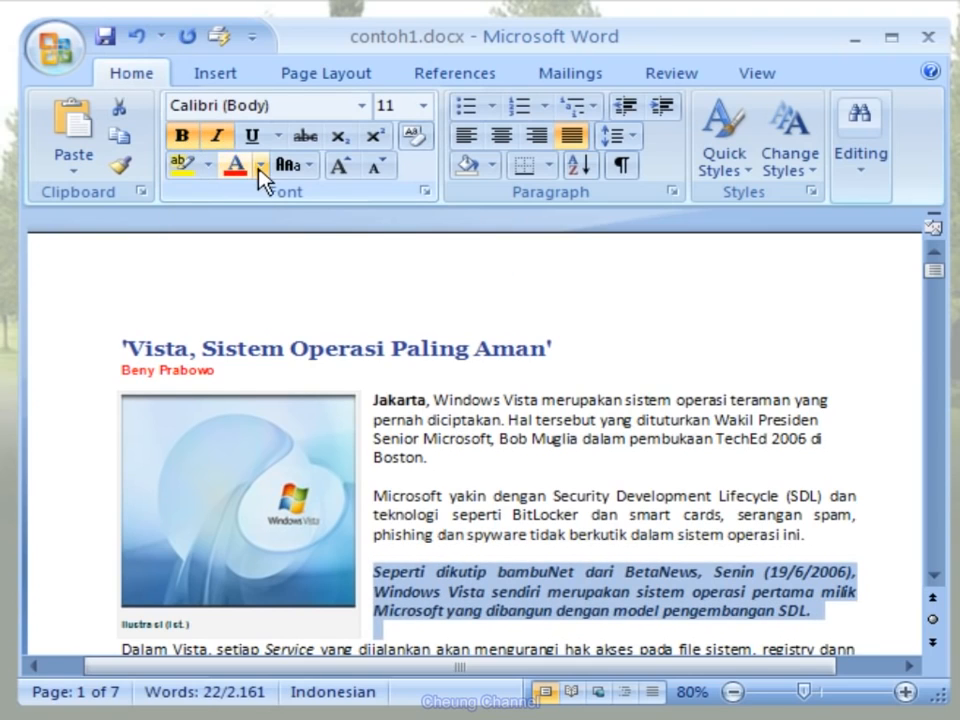
{"action": "left_click", "coordinate": [260, 166]}
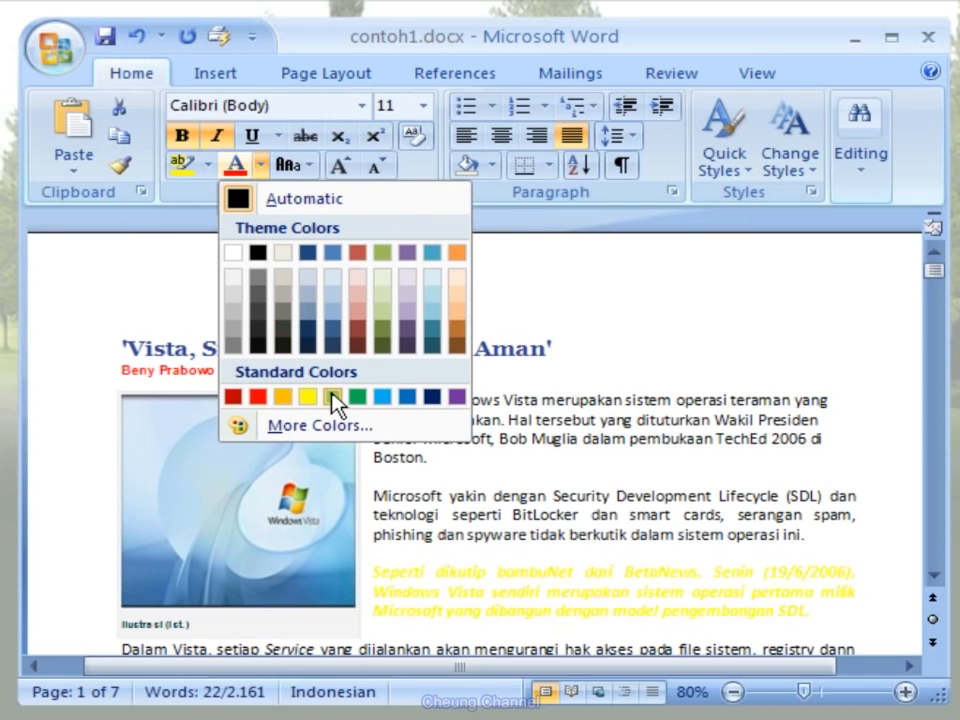
{"action": "left_click", "coordinate": [357, 397]}
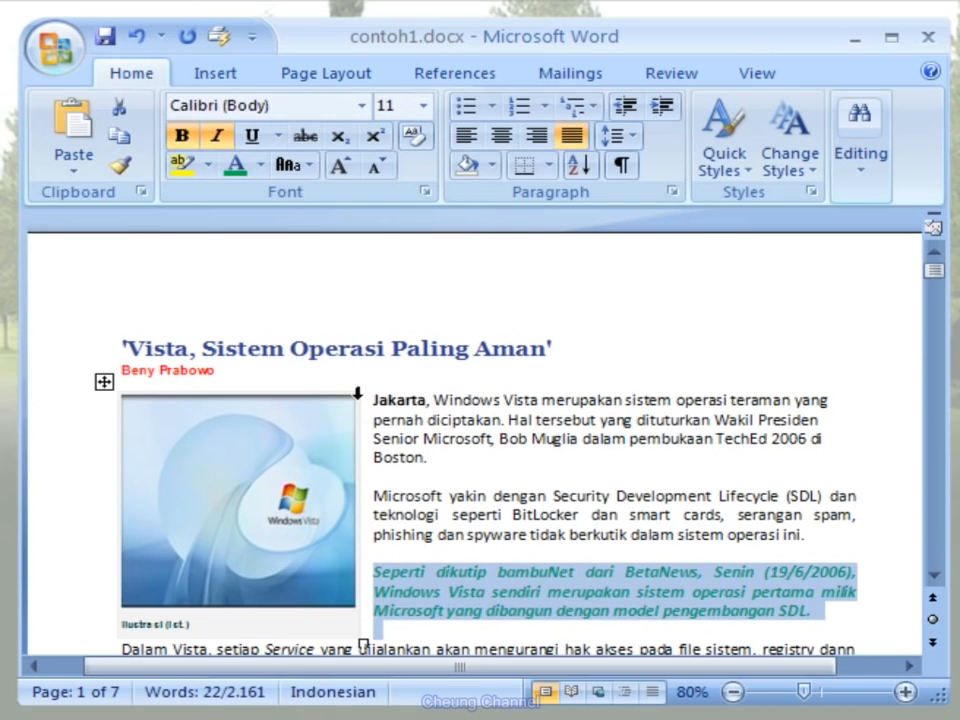
- Grow the font of the selected "Seperti dikutip bambuNet" paragraph to size 16
{"action": "left_click", "coordinate": [351, 170]}
{"action": "left_click", "coordinate": [351, 170]}
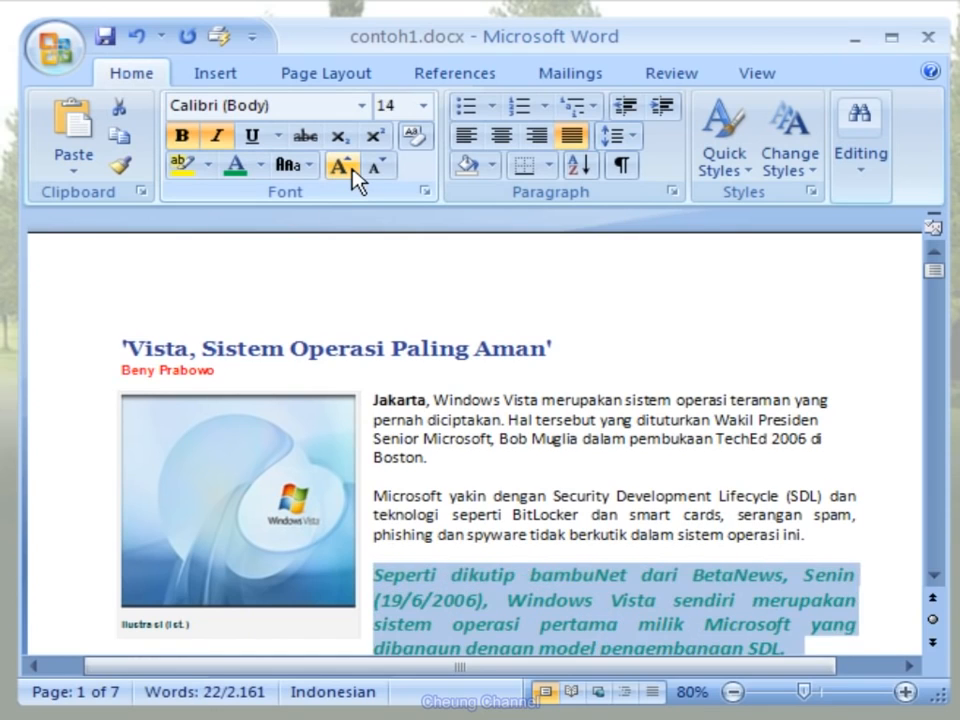
{"action": "left_click", "coordinate": [351, 170]}
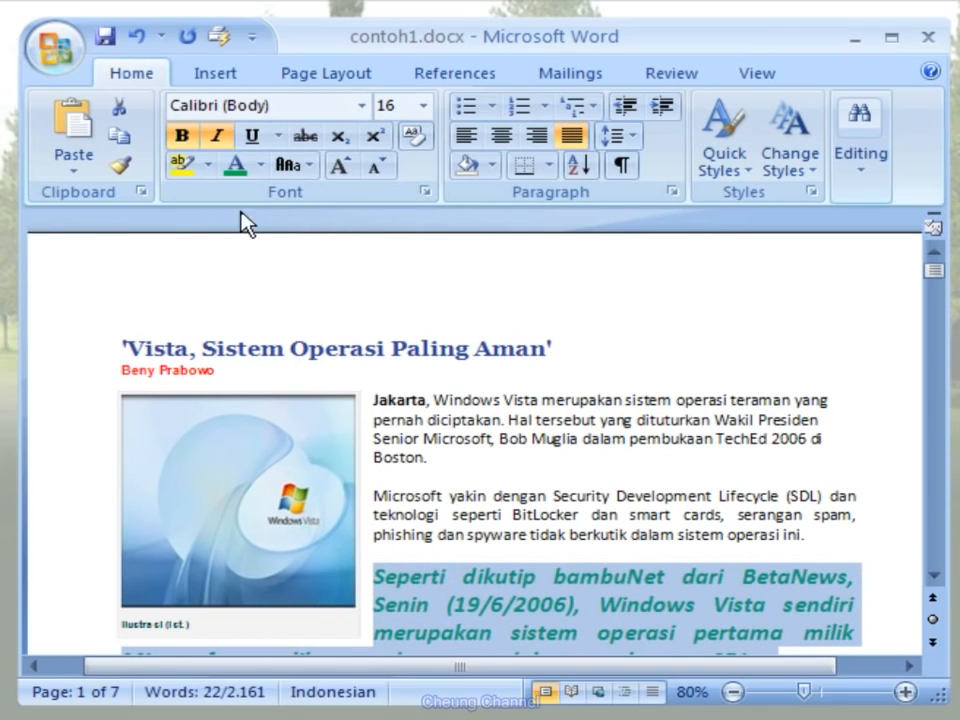
- Undo all six formatting actions on the paragraph at once, and redo its bold, italic and font color
{"action": "left_click", "coordinate": [164, 38]}
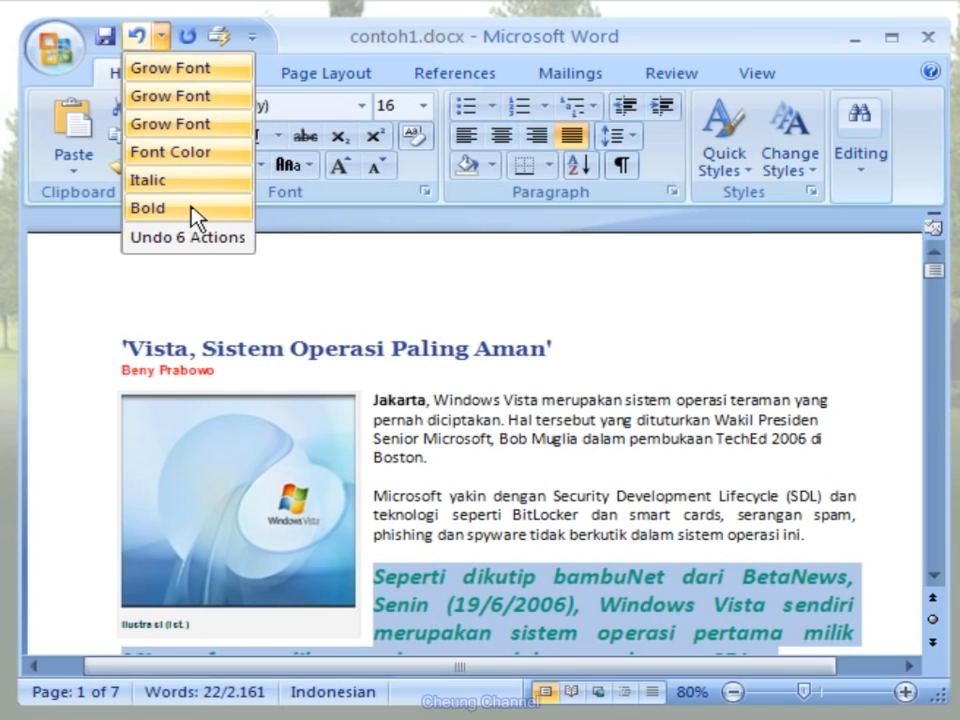
{"action": "left_click", "coordinate": [233, 212]}
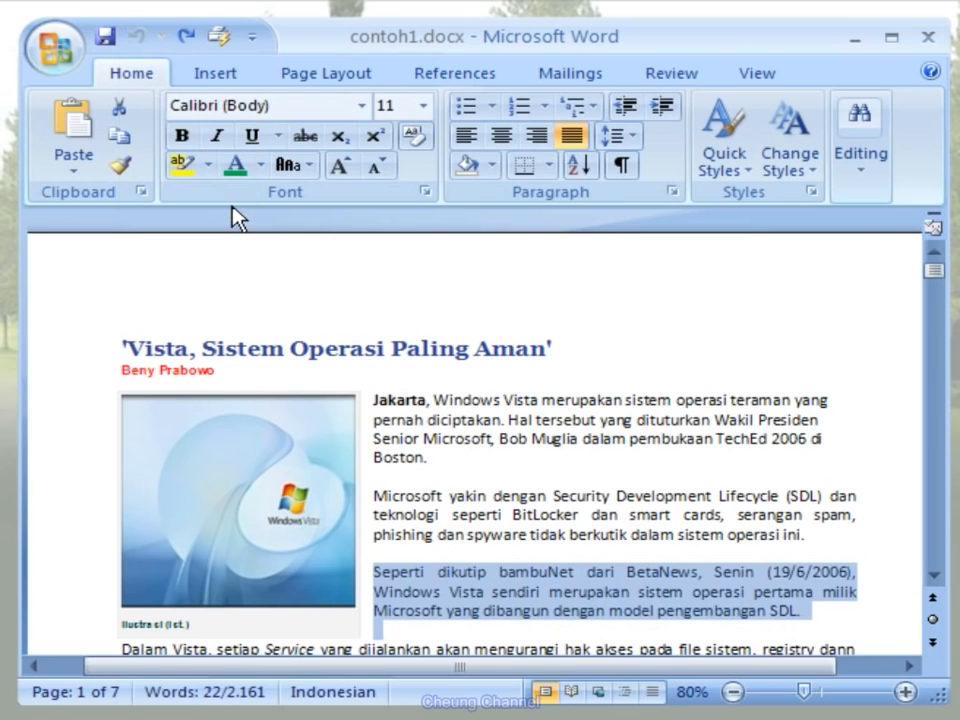
{"action": "left_click", "coordinate": [197, 45]}
{"action": "left_click", "coordinate": [197, 45]}
{"action": "left_click", "coordinate": [197, 45]}
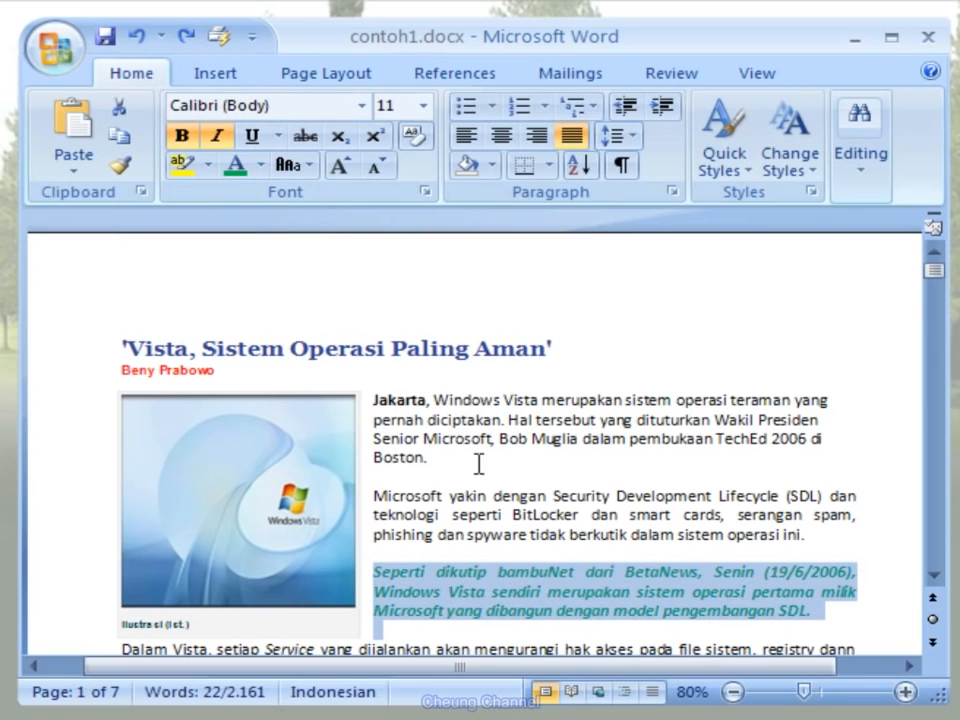
{"action": "left_click", "coordinate": [842, 628]}
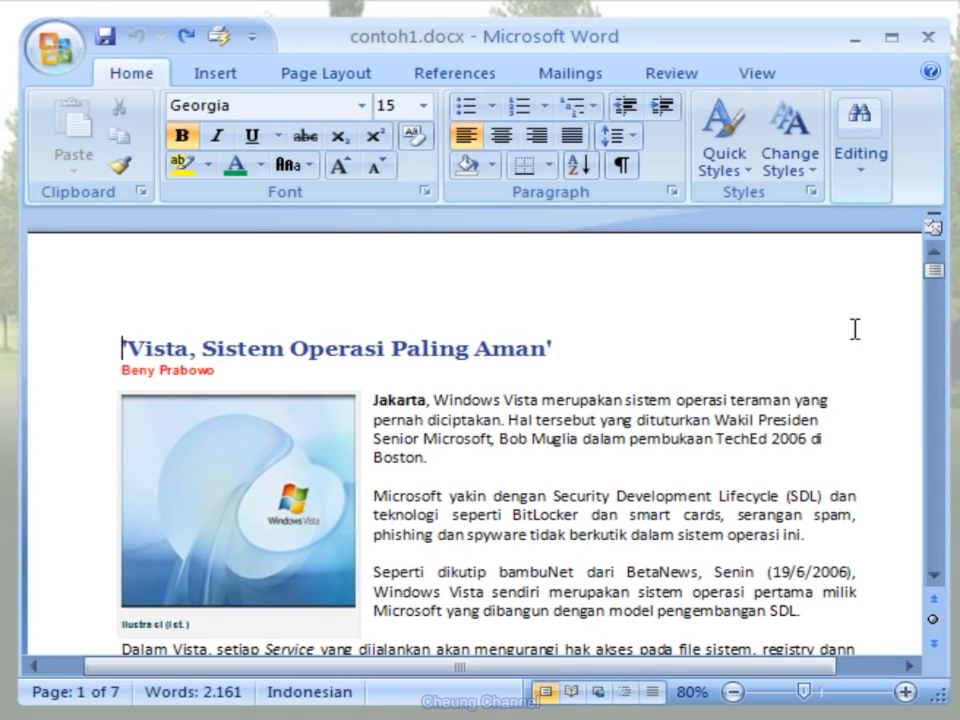
- Search the whole document for "Bill Gates", going through each occurrence, and close the search
{"action": "left_click", "coordinate": [866, 185]}
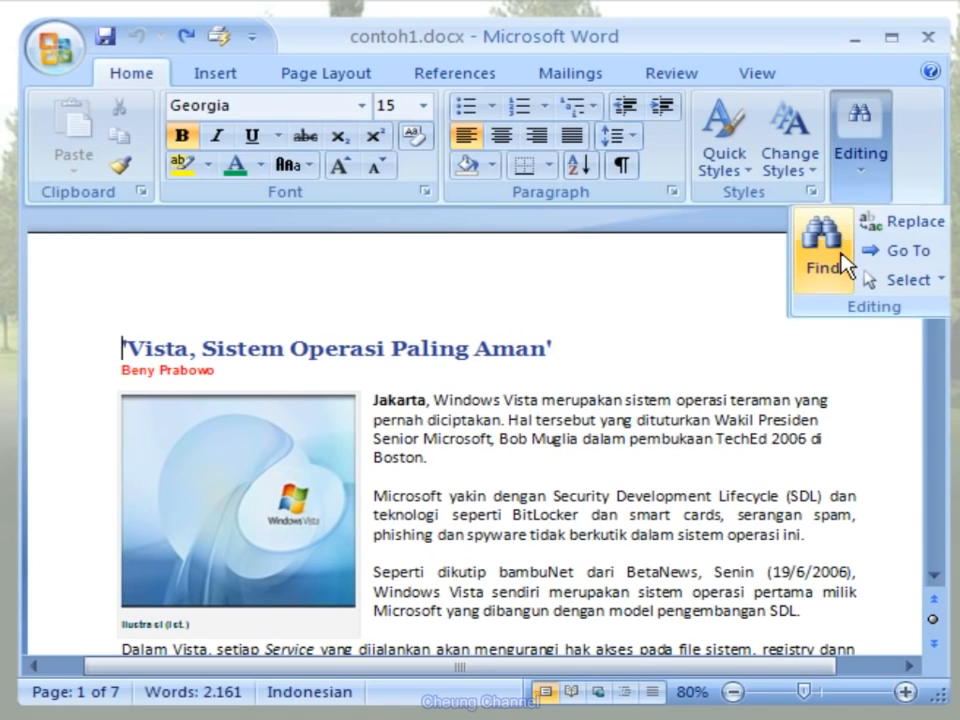
{"action": "left_click", "coordinate": [837, 286]}
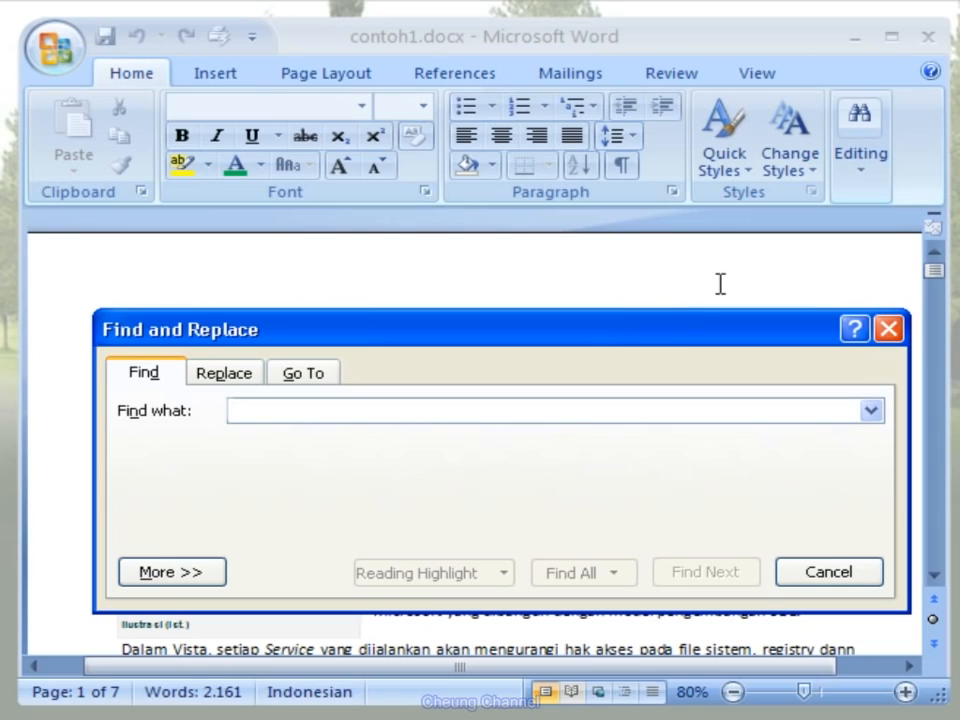
{"action": "type", "text": "Bill G"}
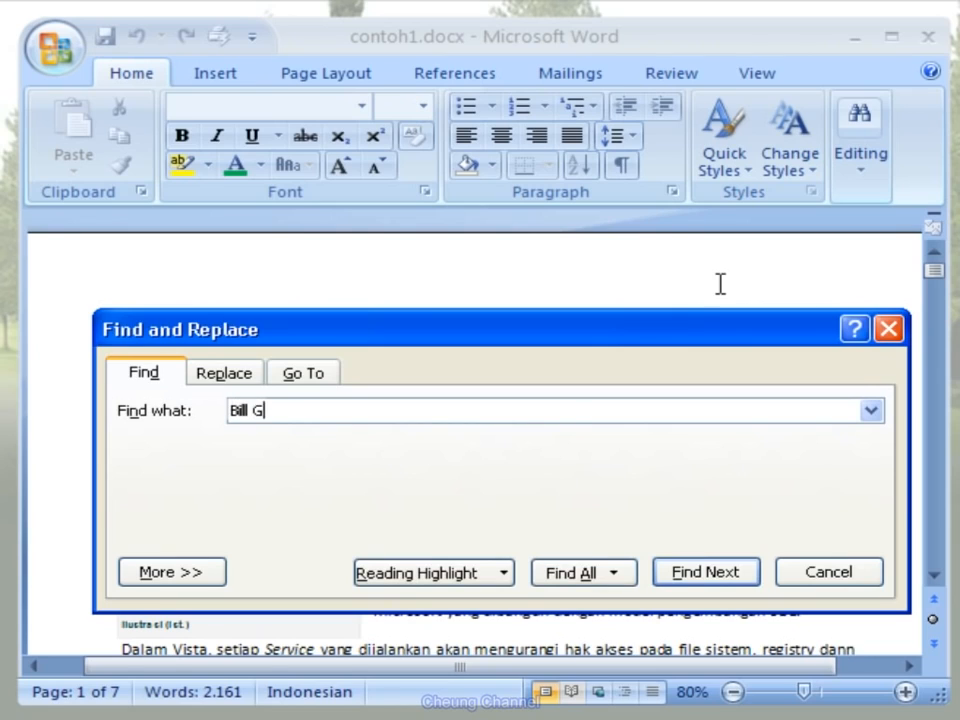
{"action": "type", "text": "ates"}
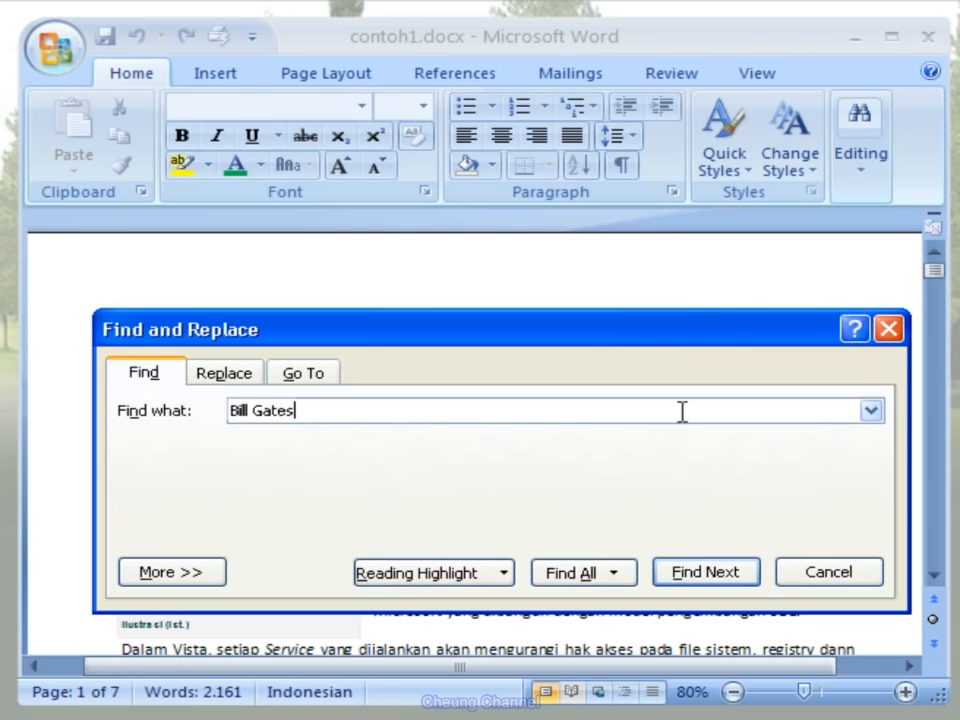
{"action": "left_click", "coordinate": [735, 576]}
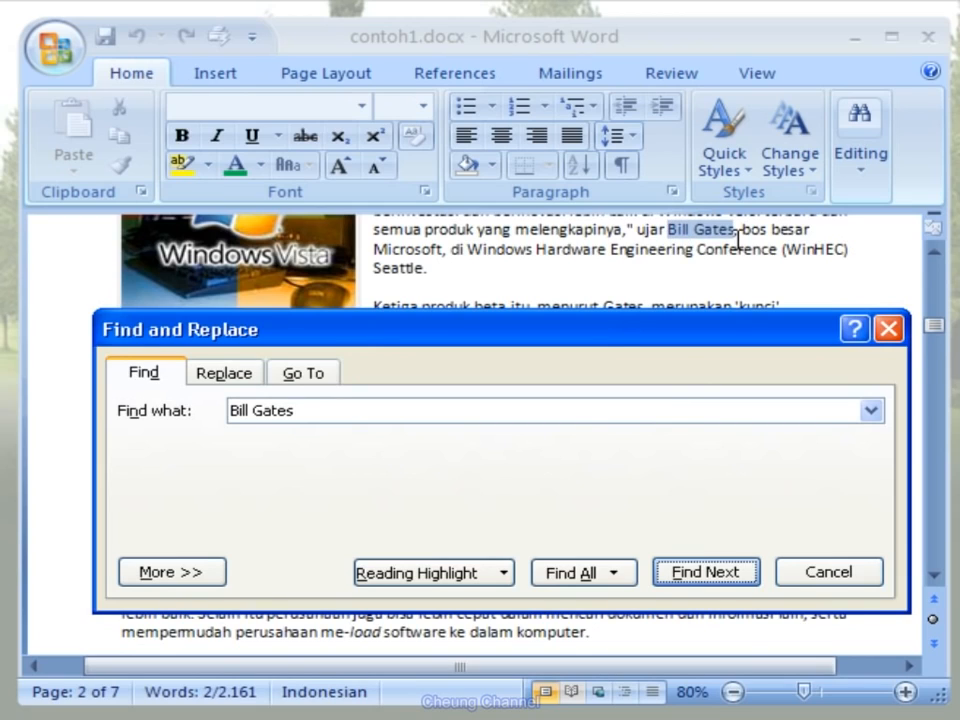
{"action": "left_click", "coordinate": [748, 578]}
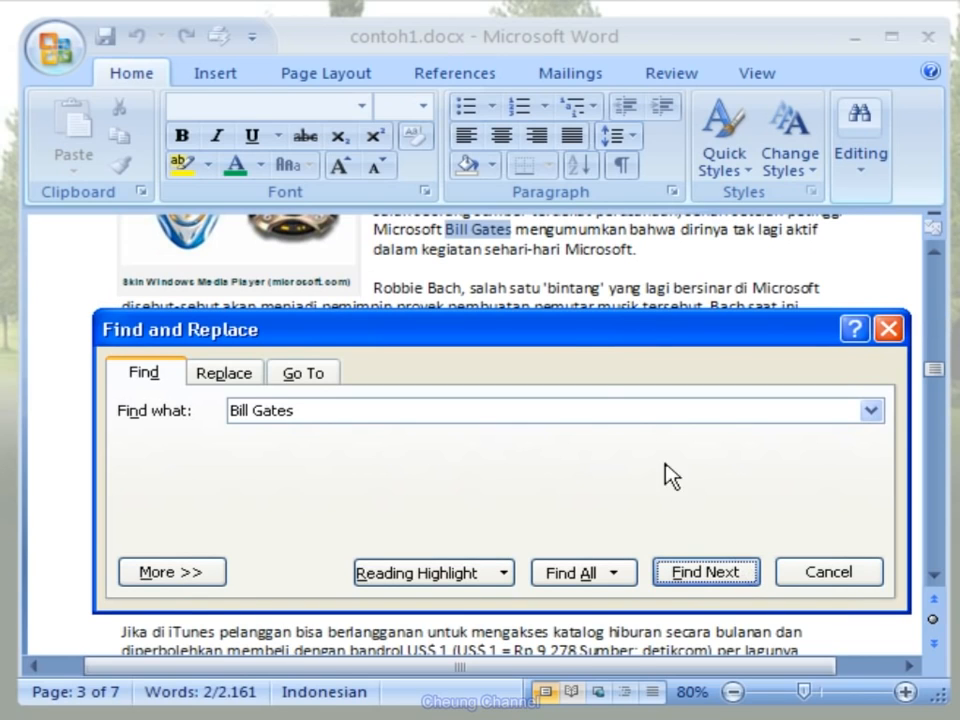
{"action": "left_click", "coordinate": [745, 576]}
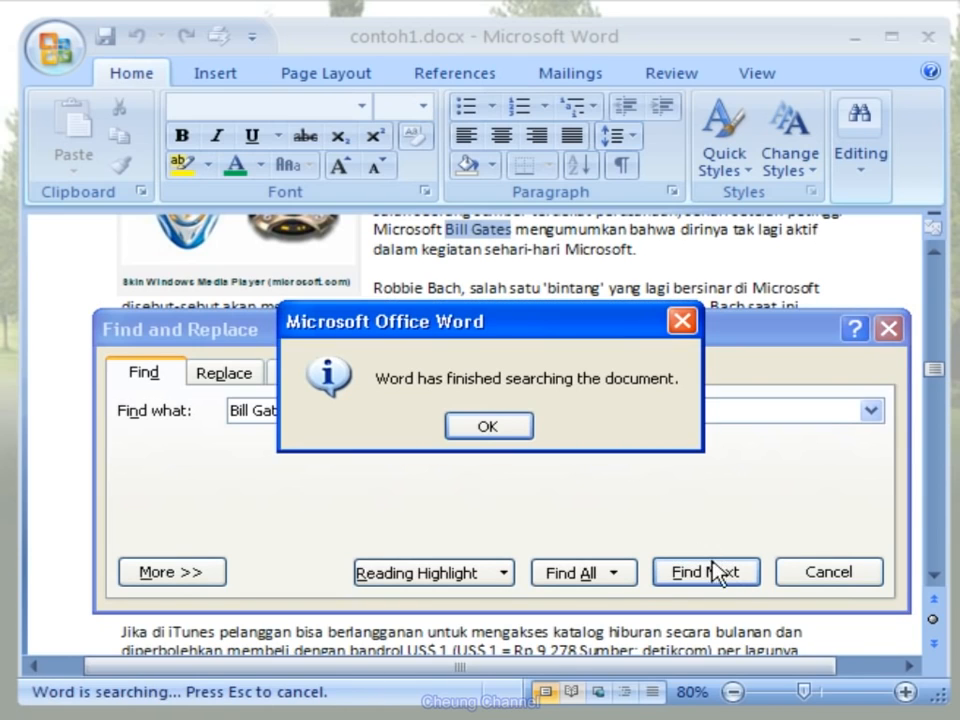
{"action": "left_click", "coordinate": [488, 427]}
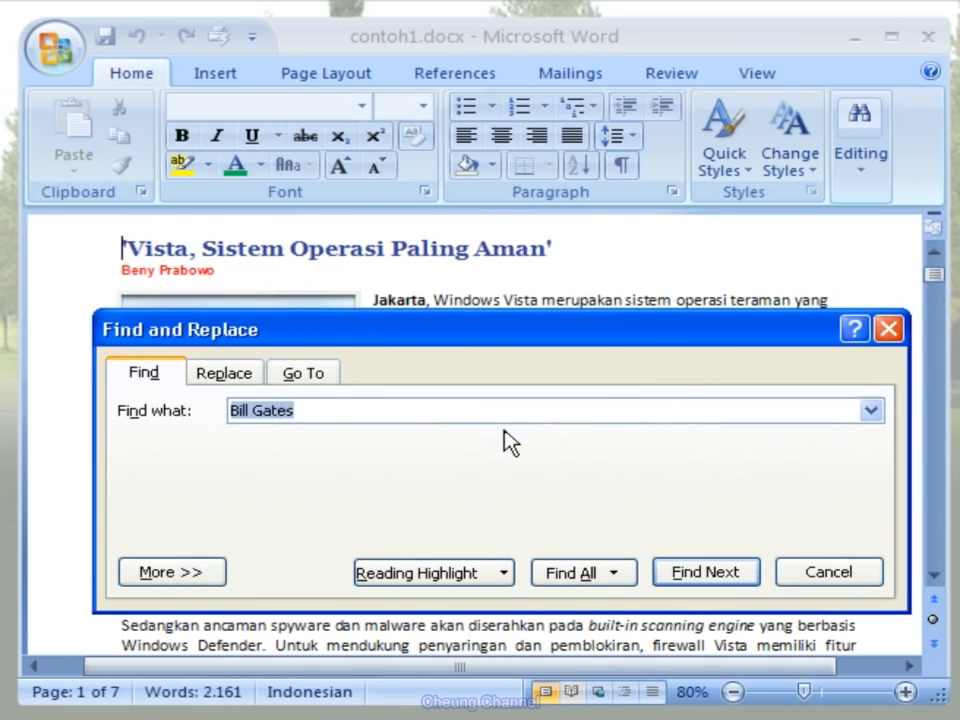
{"action": "left_click", "coordinate": [866, 580]}
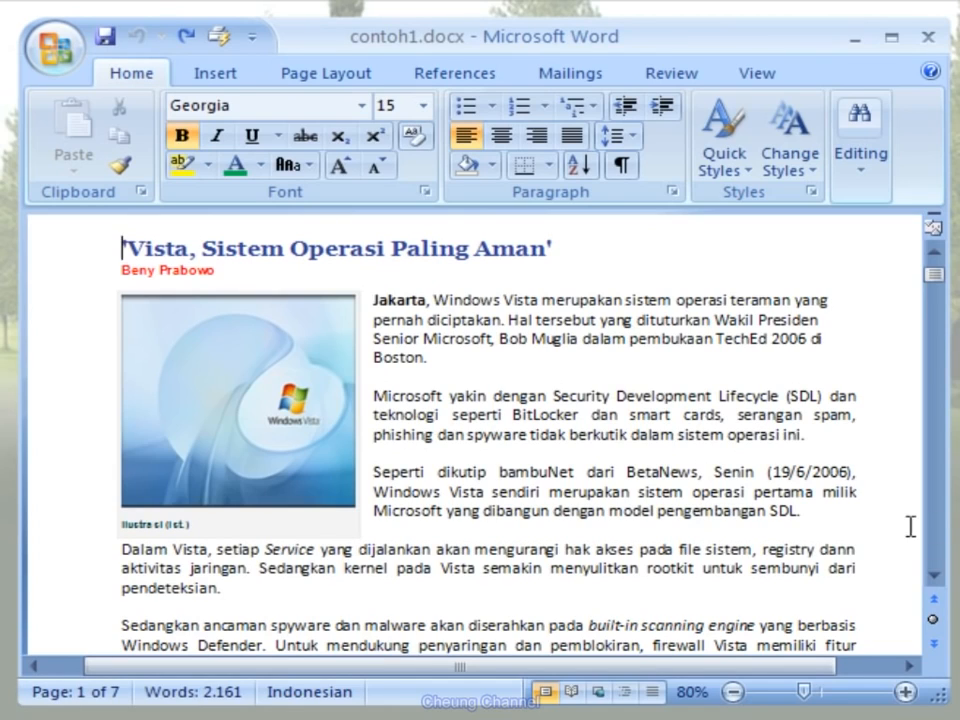
- Find the first occurrence of "business" and replace it with "industry"
{"action": "left_click", "coordinate": [865, 196]}
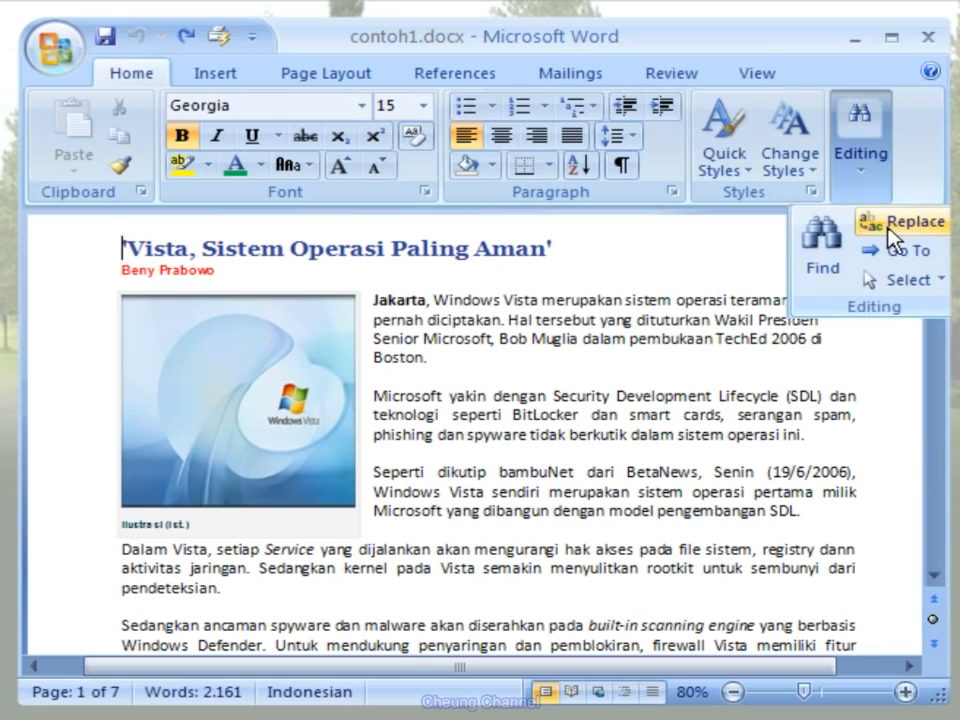
{"action": "left_click", "coordinate": [889, 233]}
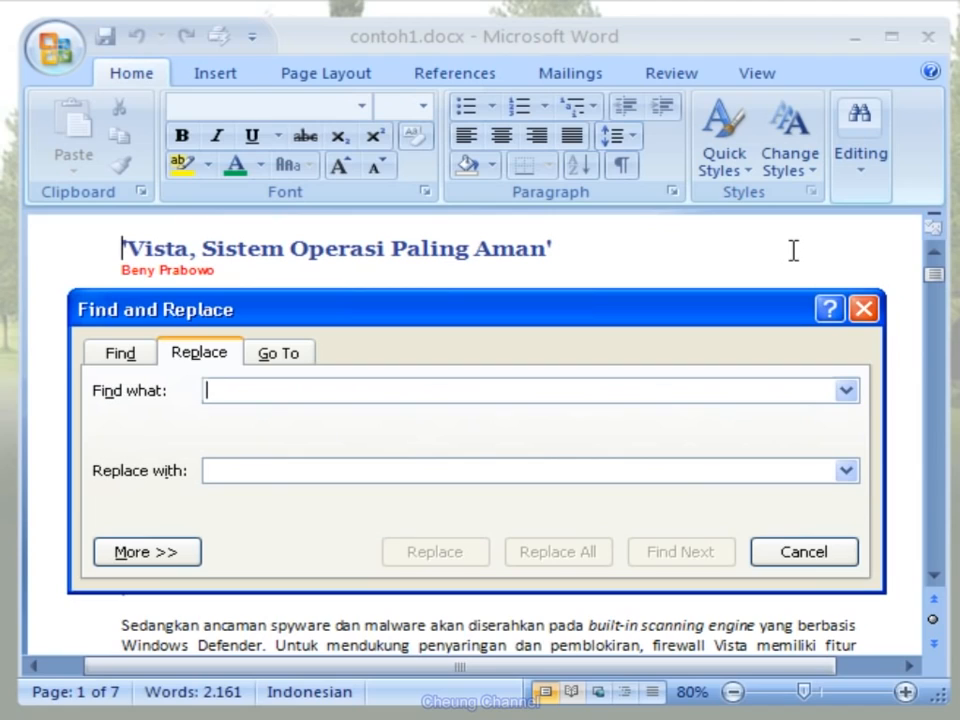
{"action": "type", "text": "business"}
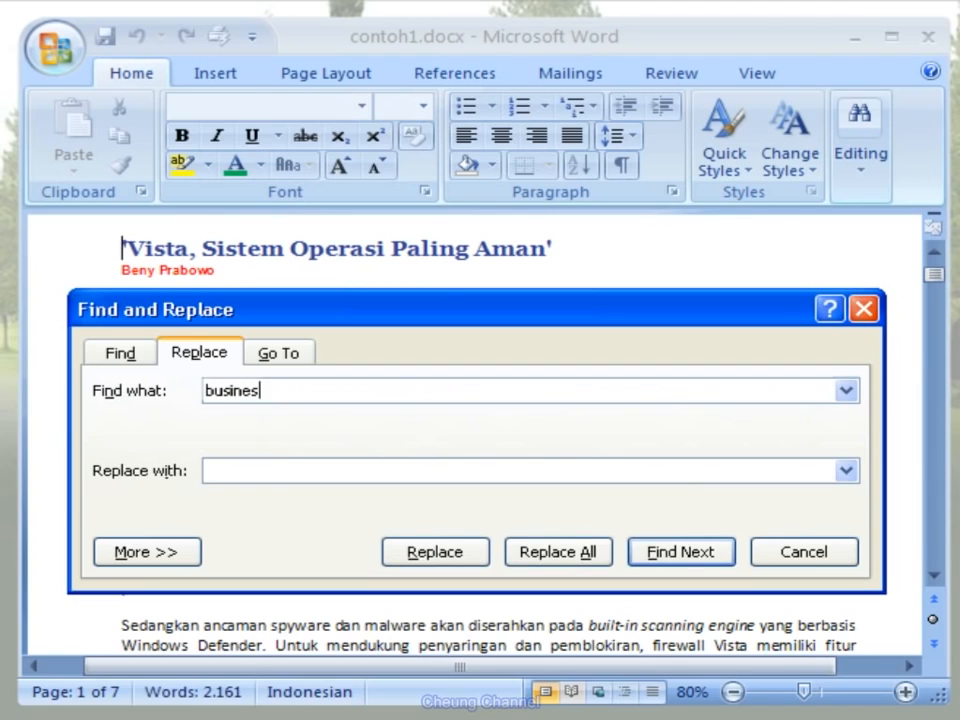
{"action": "left_click", "coordinate": [538, 466]}
{"action": "type", "text": "indust"}
{"action": "type", "text": "ry"}
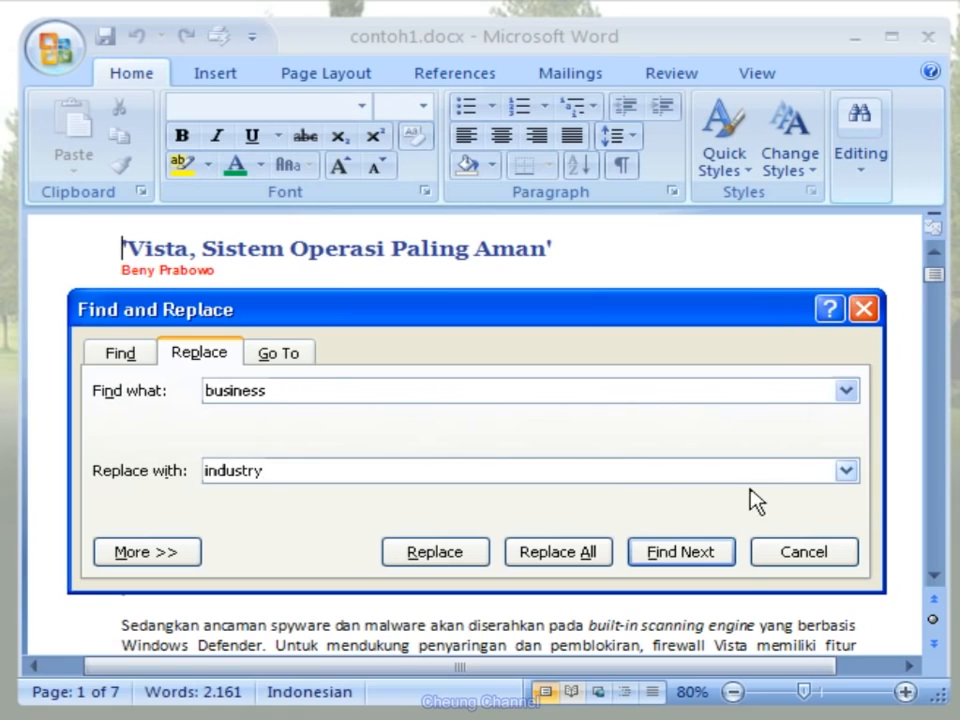
{"action": "left_click", "coordinate": [722, 564]}
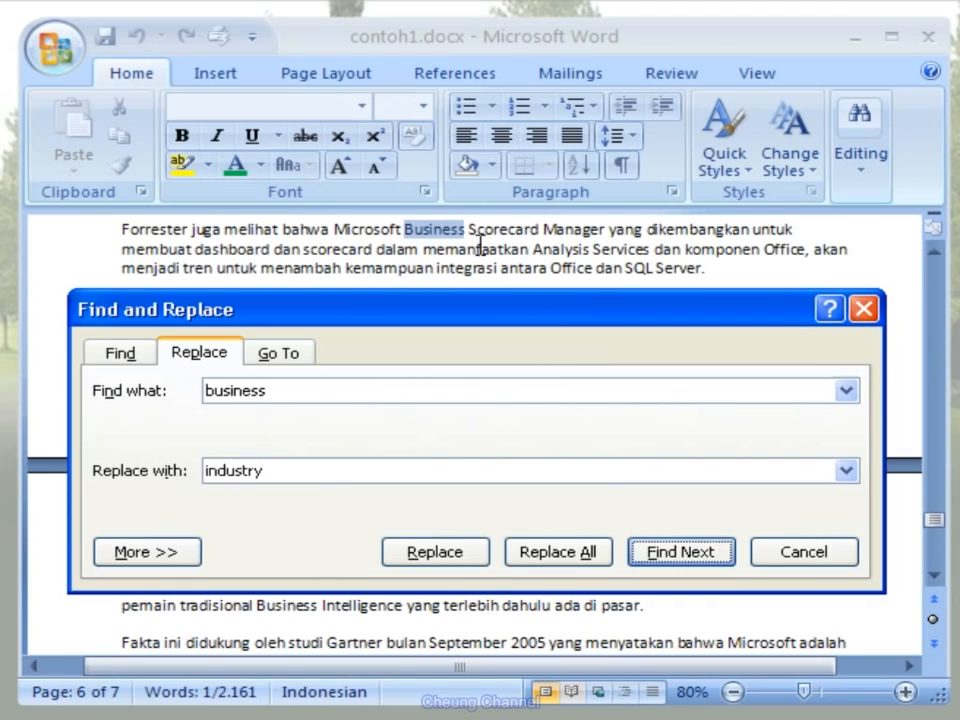
{"action": "left_click", "coordinate": [478, 556]}
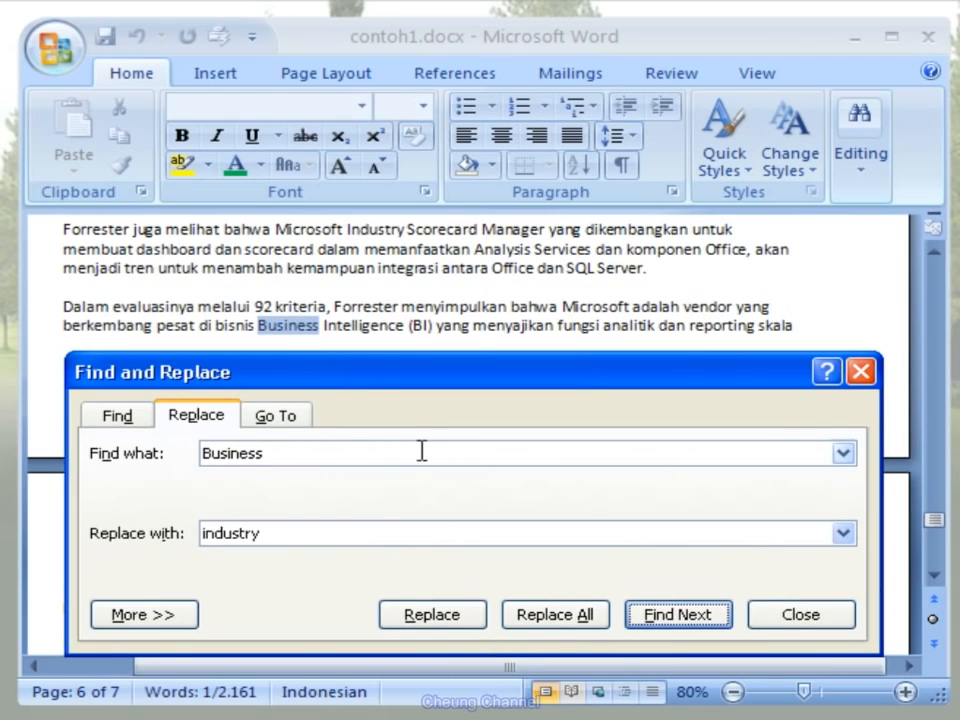
- Replace all remaining occurrences of "business" with "industry", and return the cursor to the start of the document's title
{"action": "left_click", "coordinate": [598, 620]}
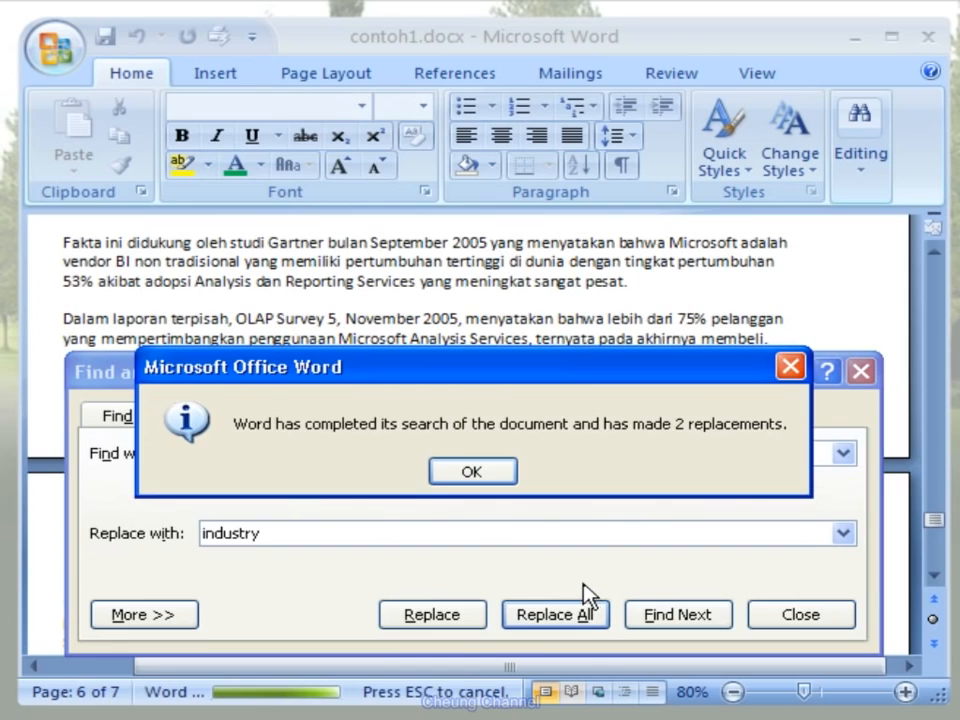
{"action": "left_click", "coordinate": [499, 470]}
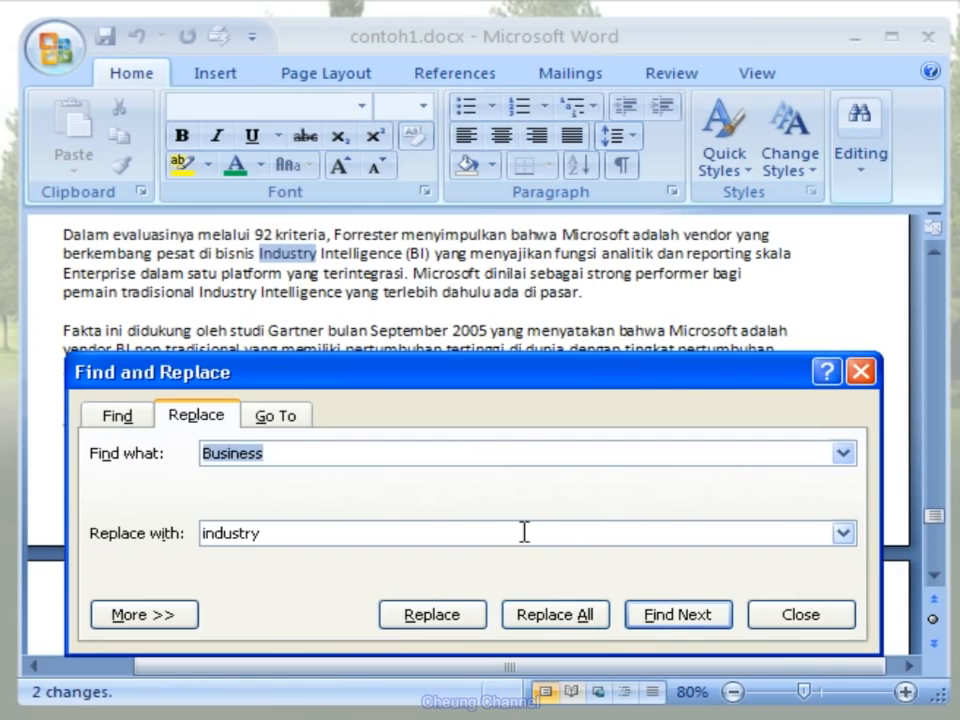
{"action": "left_click", "coordinate": [800, 614]}
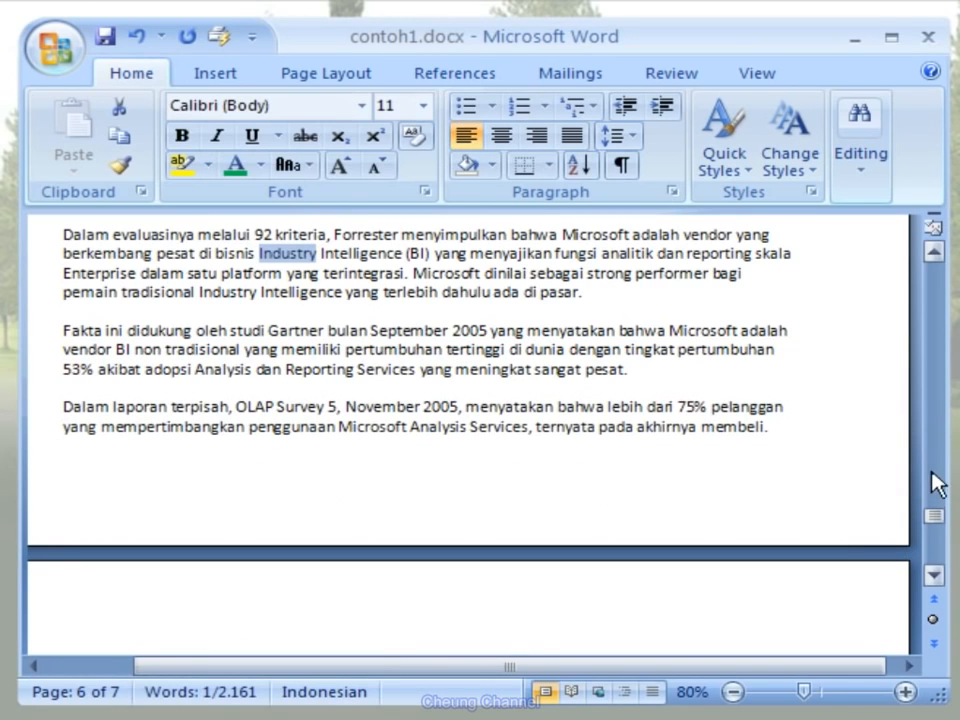
{"action": "left_click_drag", "start_coordinate": [934, 517], "coordinate": [931, 272]}
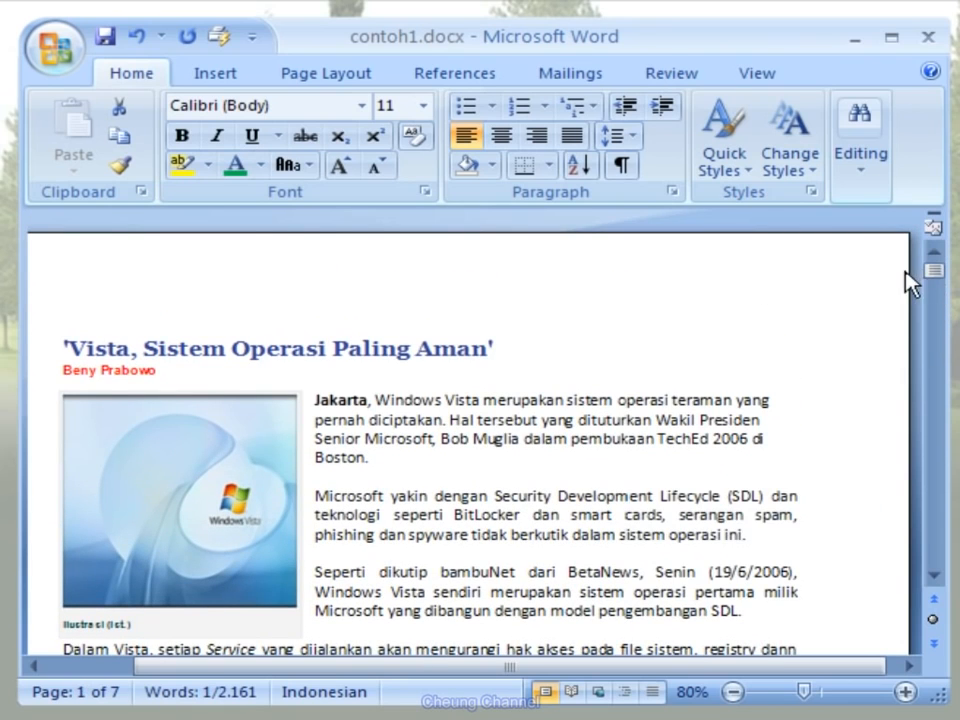
{"action": "left_click", "coordinate": [63, 350]}
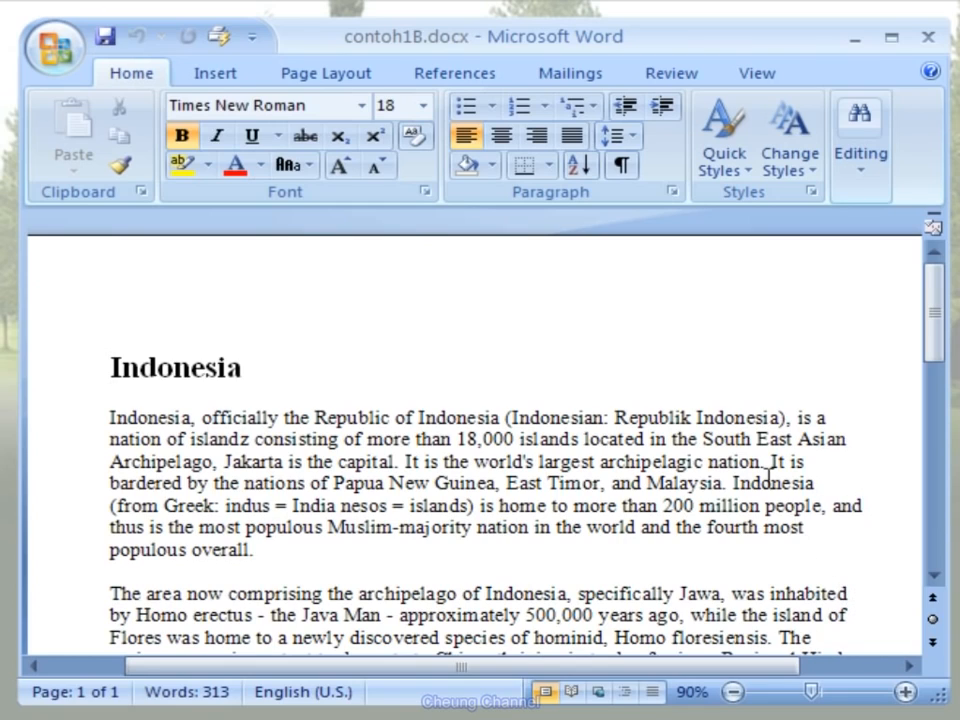
- Run a spelling and grammar check on contoh1B.docx and ignore all occurrences of "Republik"
{"action": "left_click", "coordinate": [694, 86]}
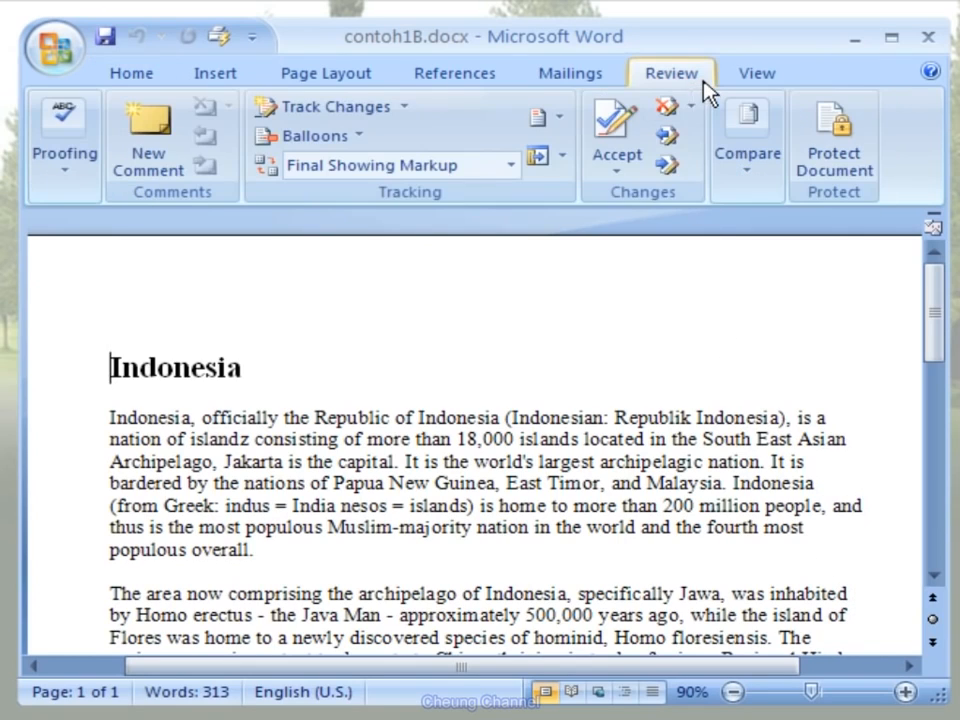
{"action": "left_click", "coordinate": [86, 190]}
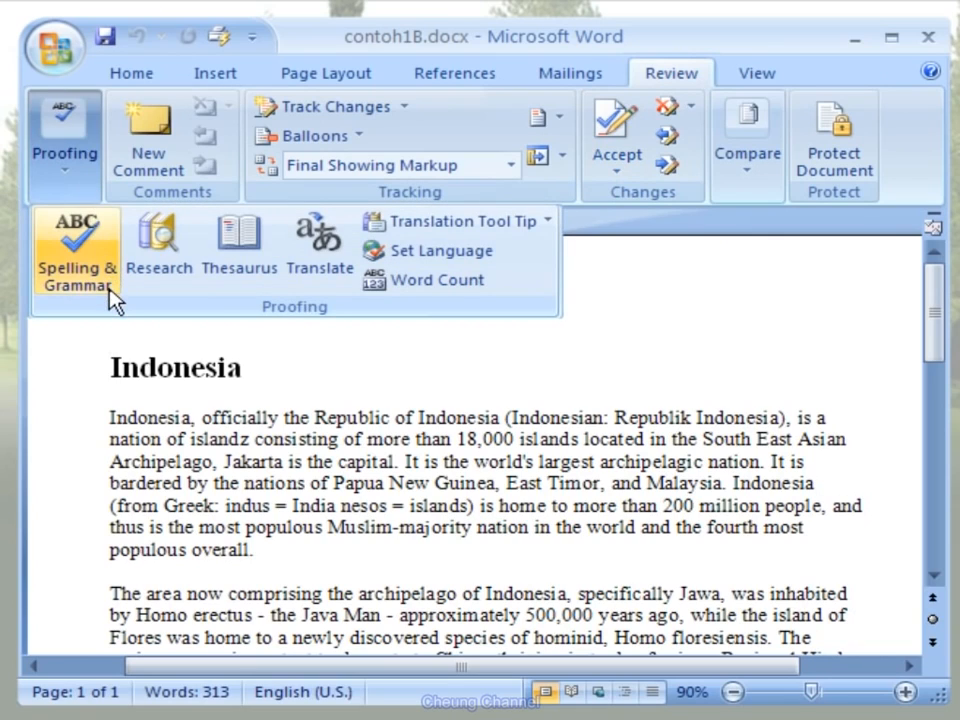
{"action": "left_click", "coordinate": [78, 270]}
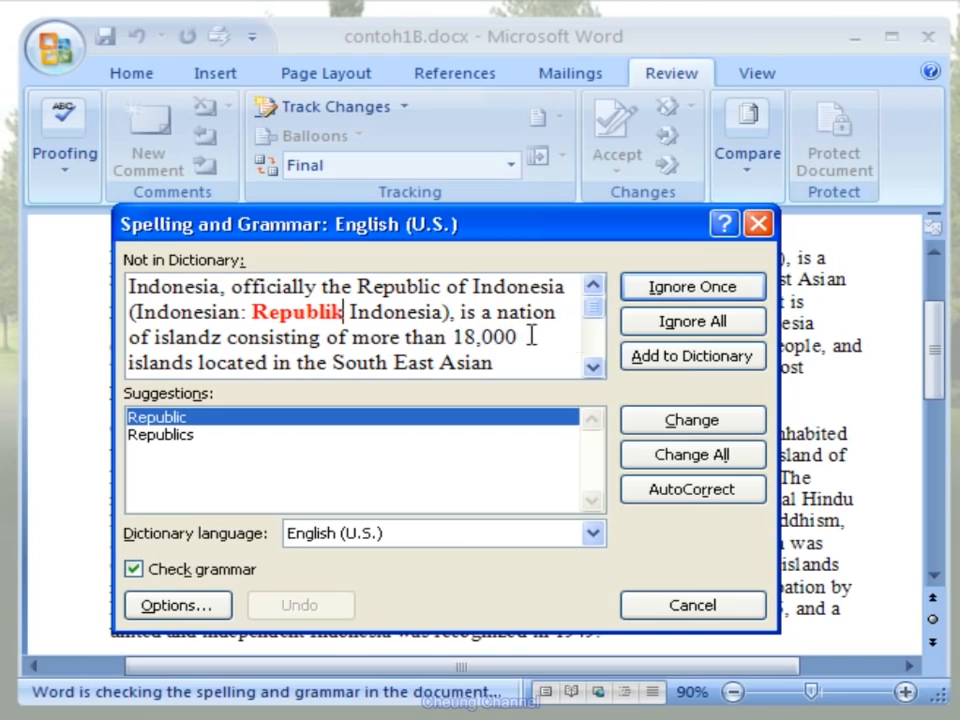
{"action": "left_click", "coordinate": [745, 325]}
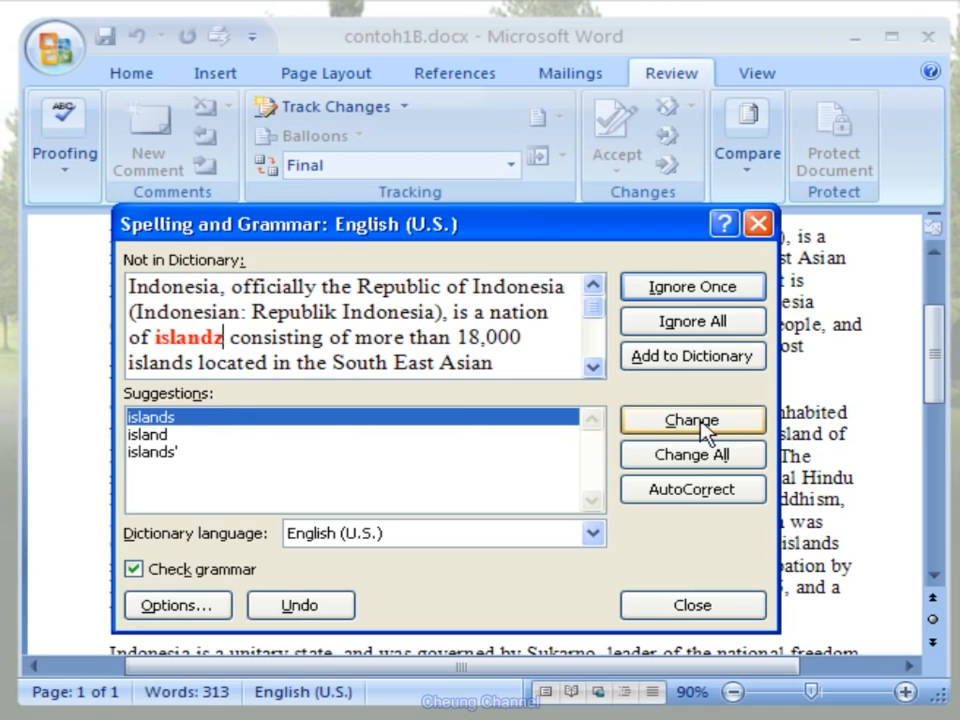
- Correct "islandz" to "islands" and "bardered" to "bordered" in the running spelling and grammar check
{"action": "left_click", "coordinate": [730, 427]}
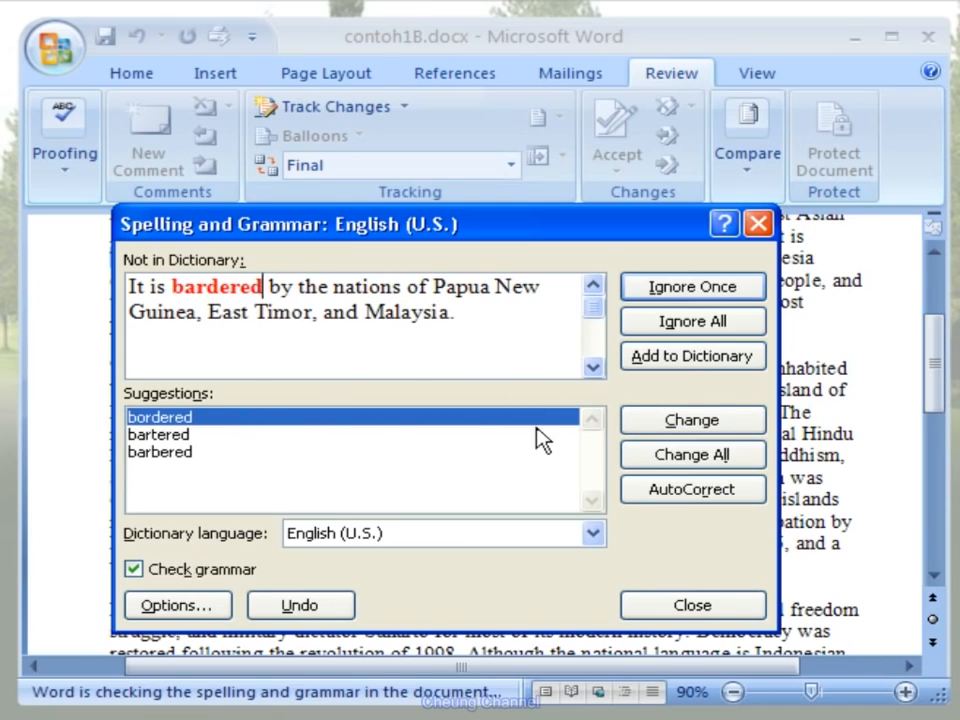
{"action": "left_click", "coordinate": [727, 426]}
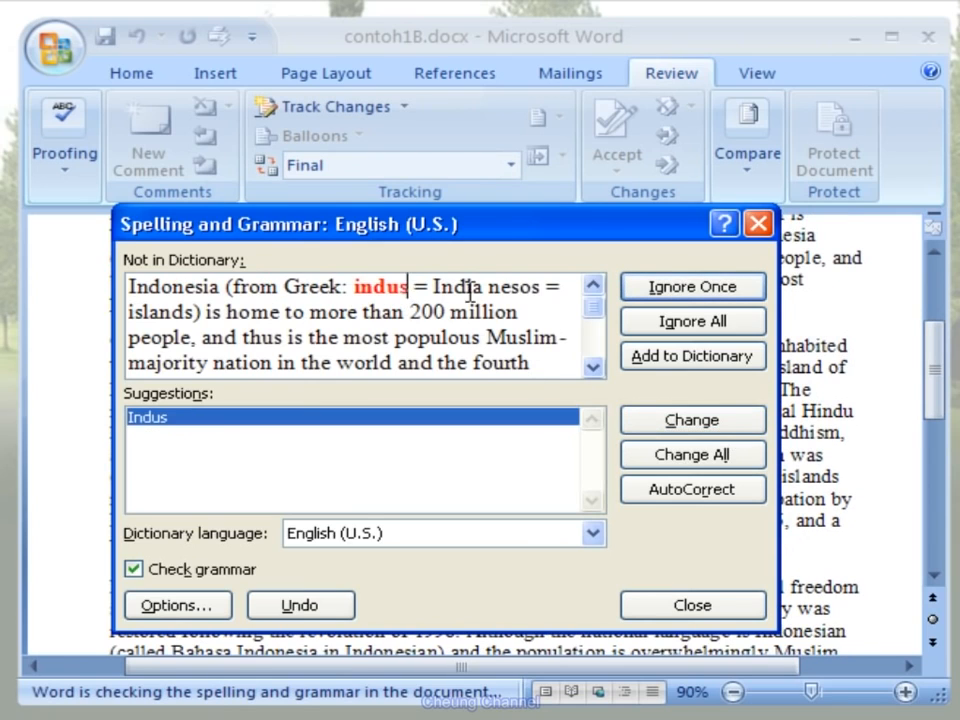
- Ignore all occurrences of "indus" and "nesos", and ignore the capitalization rule flagged for "indus"
{"action": "left_click", "coordinate": [745, 328]}
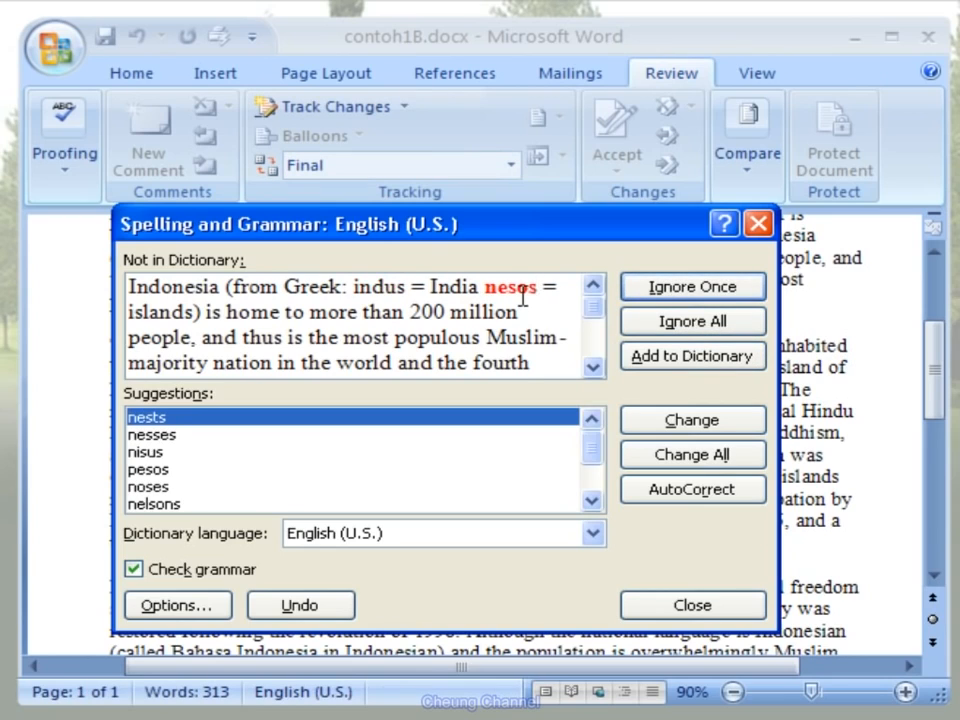
{"action": "left_click", "coordinate": [747, 331]}
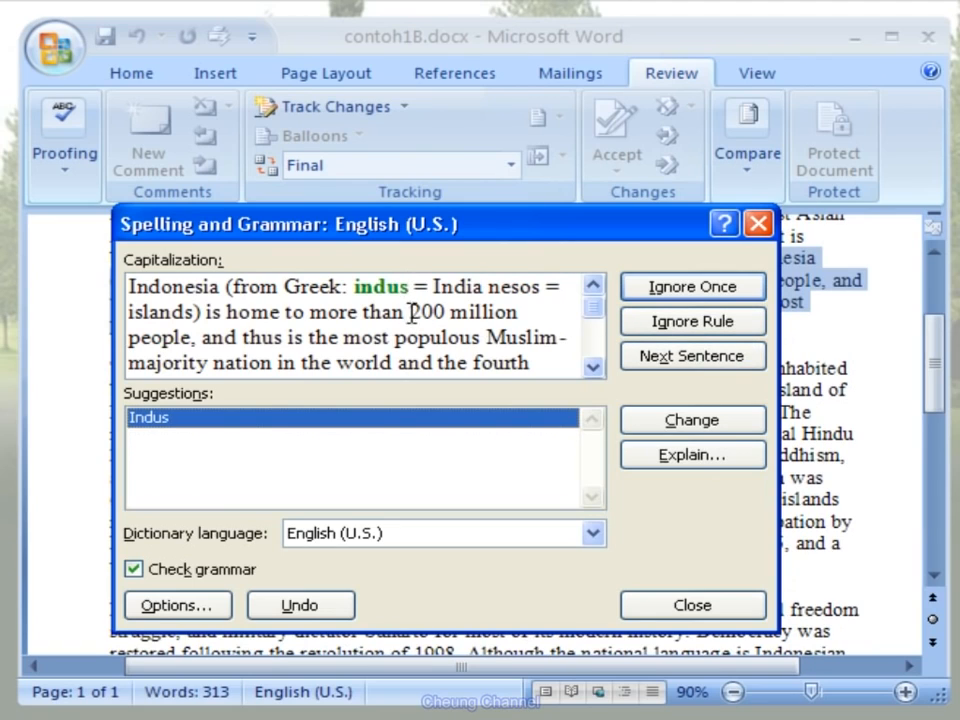
{"action": "left_click", "coordinate": [741, 335]}
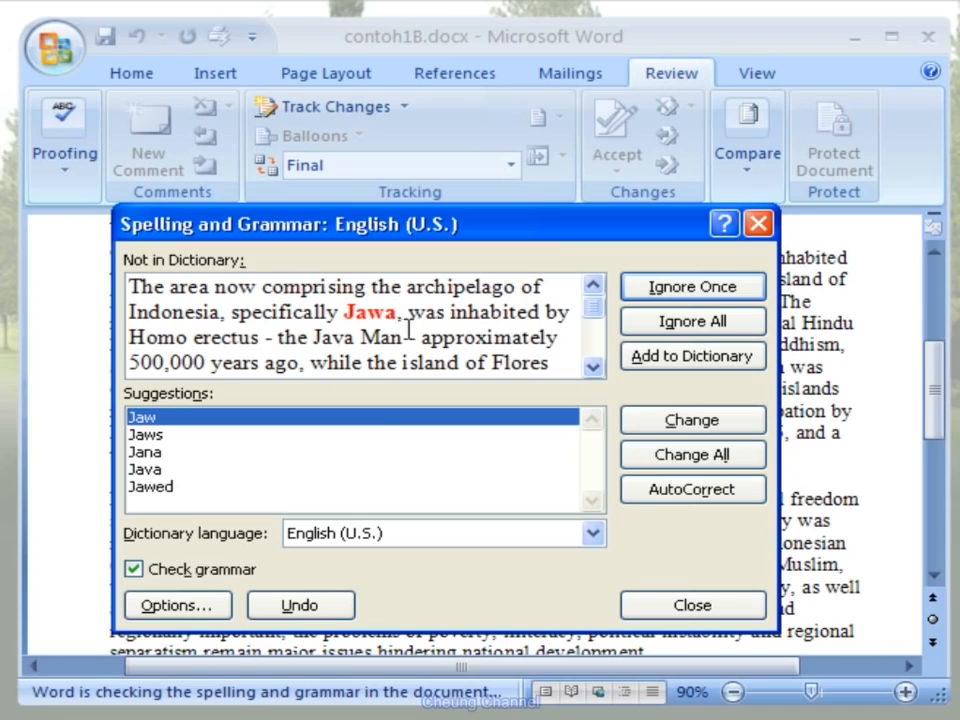
- Change "Jawa" to the suggested spelling "Java", and ignore all occurrences of "floresiensis"
{"action": "left_click", "coordinate": [192, 470]}
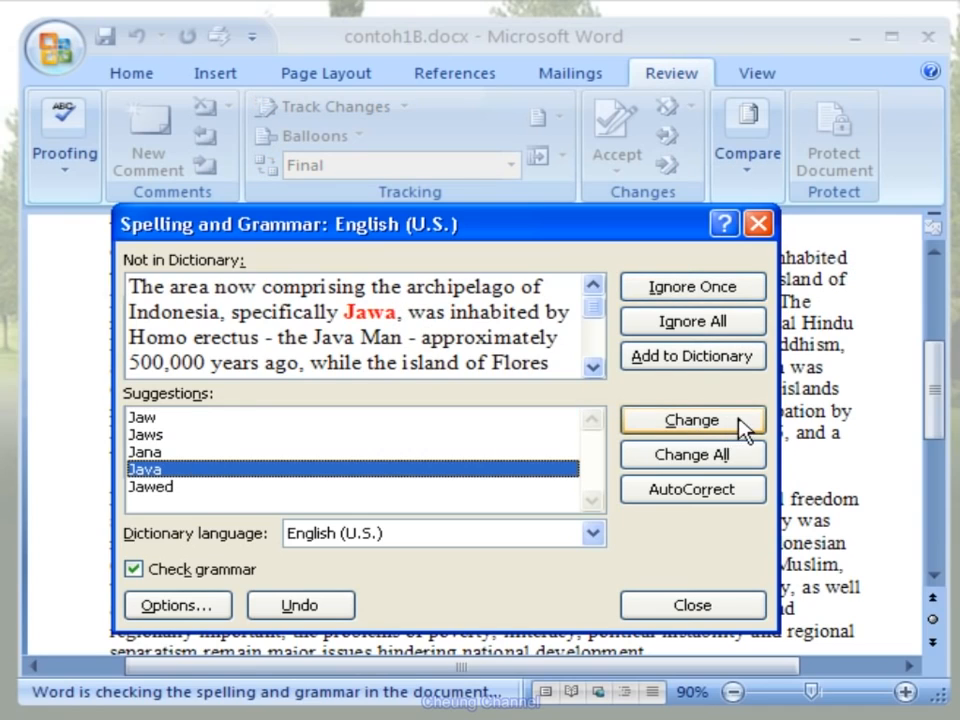
{"action": "left_click", "coordinate": [685, 428]}
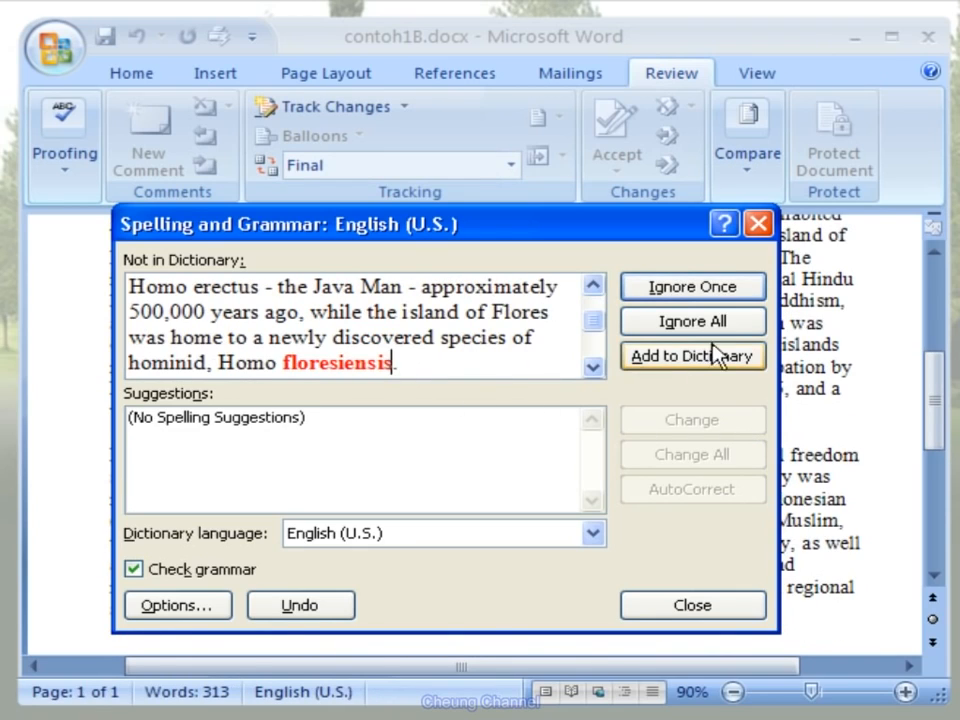
{"action": "left_click", "coordinate": [748, 332]}
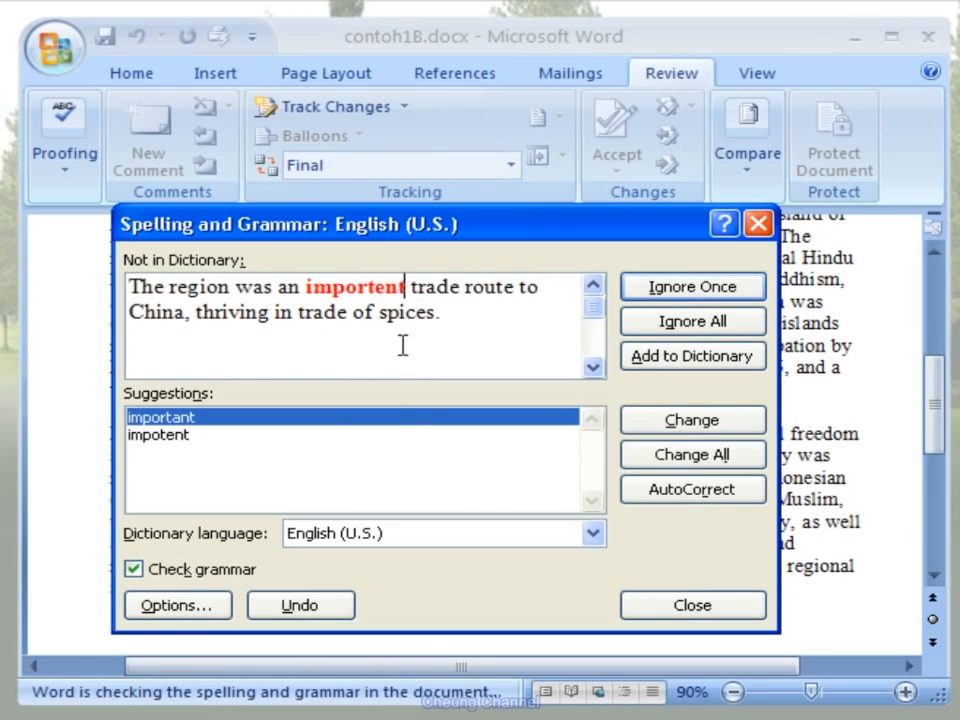
- Correct the misspelled words to "important", "kingdoms", "against" and "Japan" using the spelling suggestions
{"action": "left_click", "coordinate": [748, 428]}
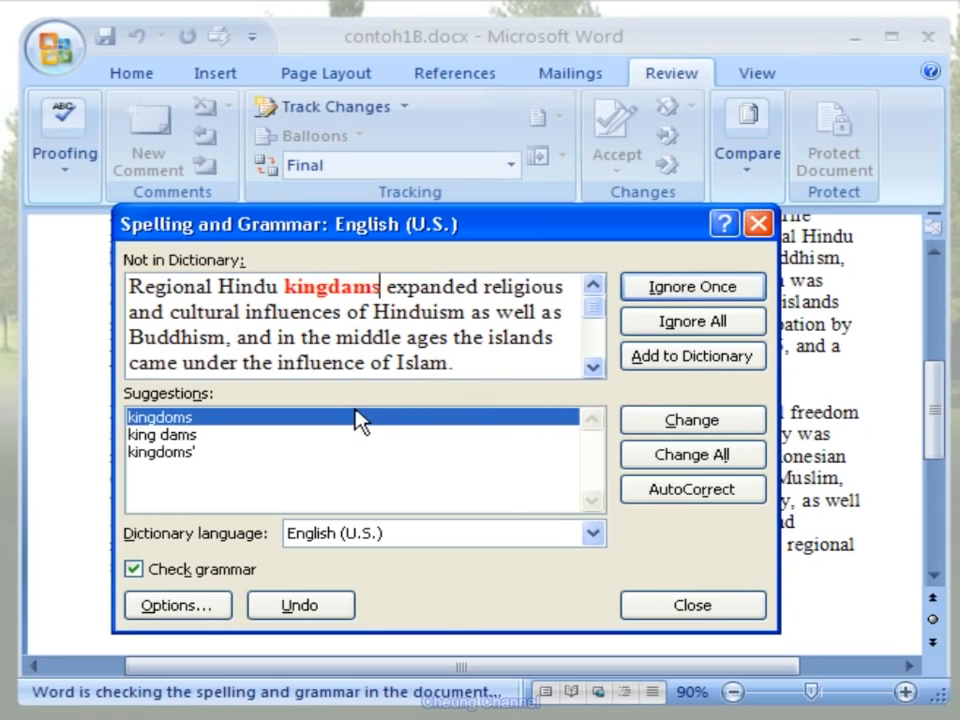
{"action": "left_click", "coordinate": [746, 428]}
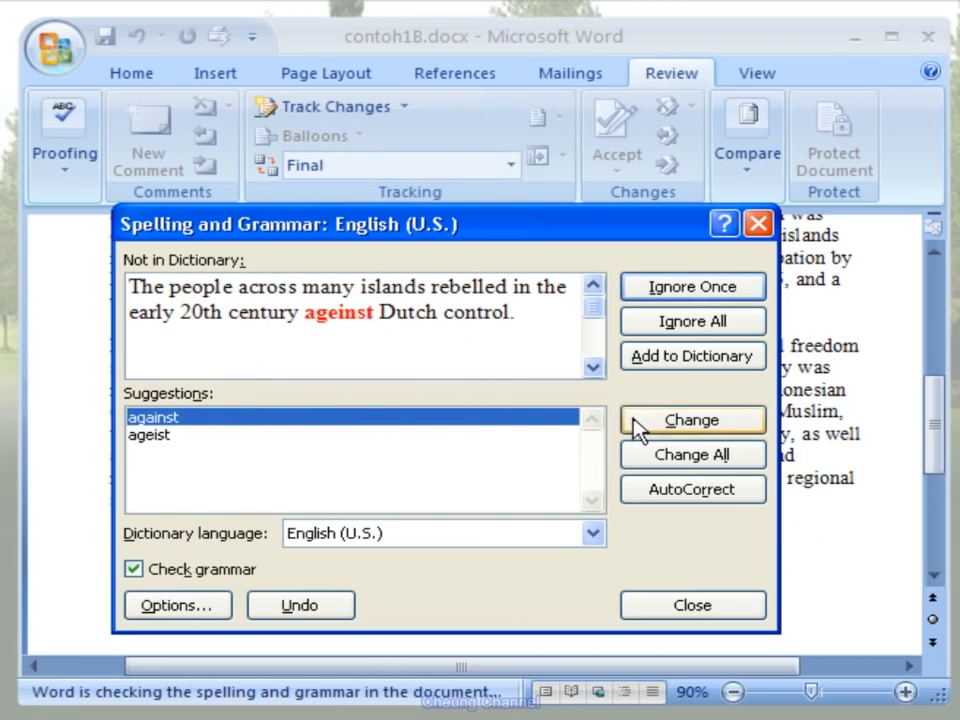
{"action": "left_click", "coordinate": [750, 428]}
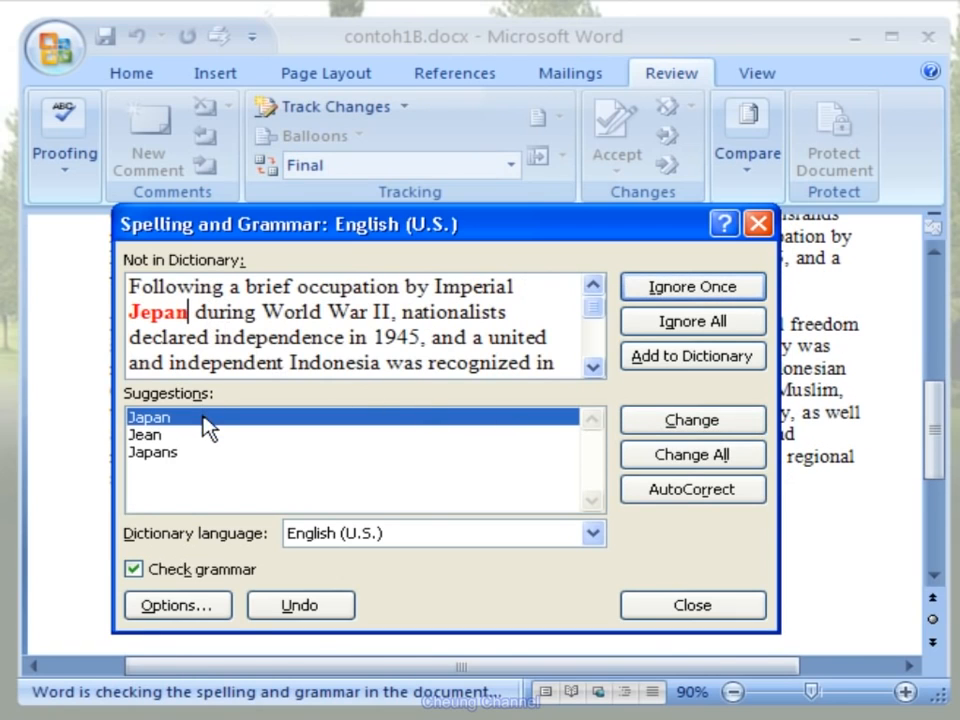
{"action": "left_click", "coordinate": [733, 434]}
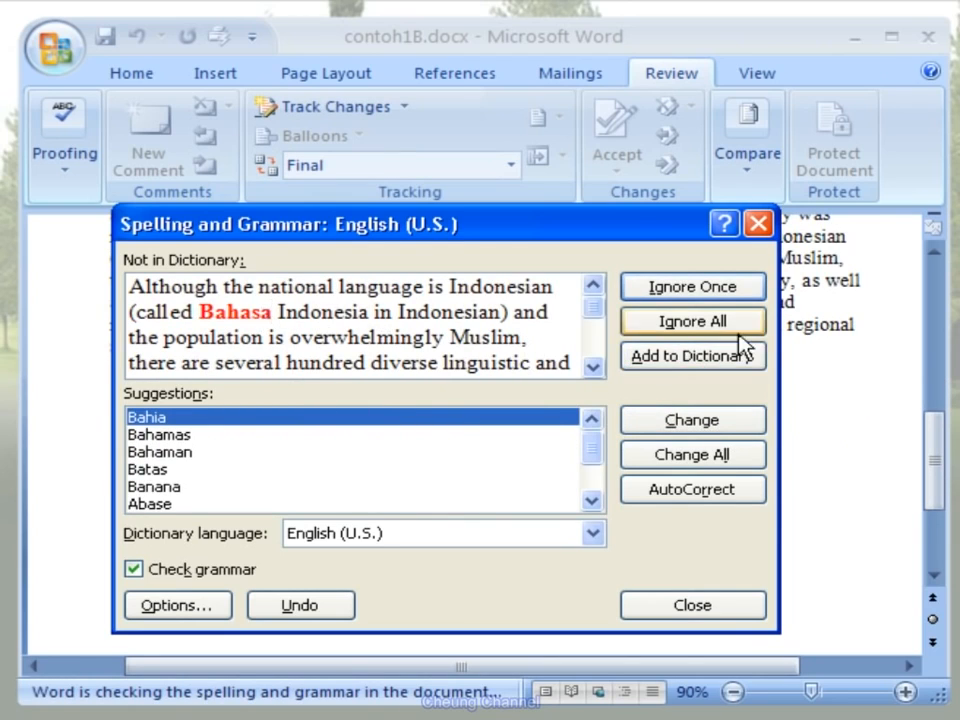
- Ignore all occurrences of "Bahasa", correct "accross" to "across" and finish the spelling and grammar check
{"action": "left_click", "coordinate": [754, 333]}
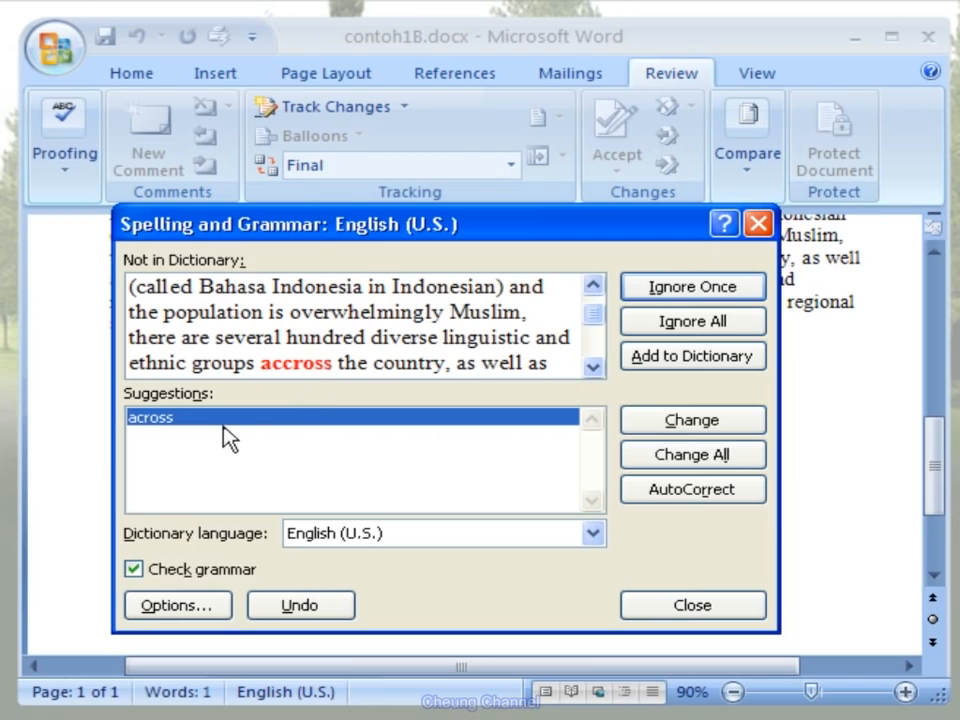
{"action": "left_click", "coordinate": [735, 424]}
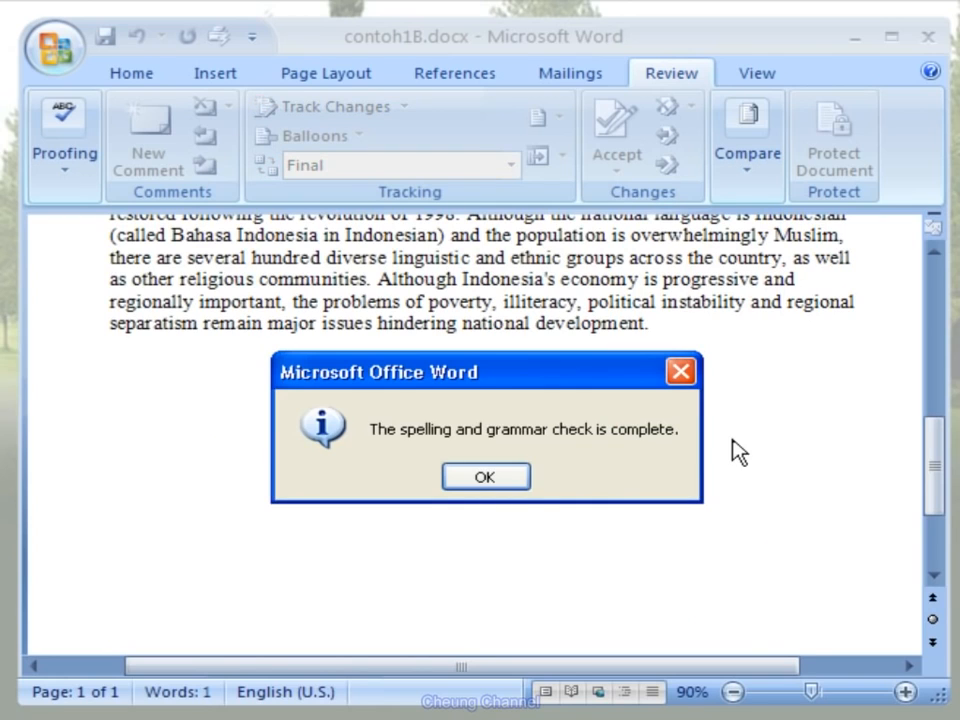
{"action": "left_click", "coordinate": [504, 481]}
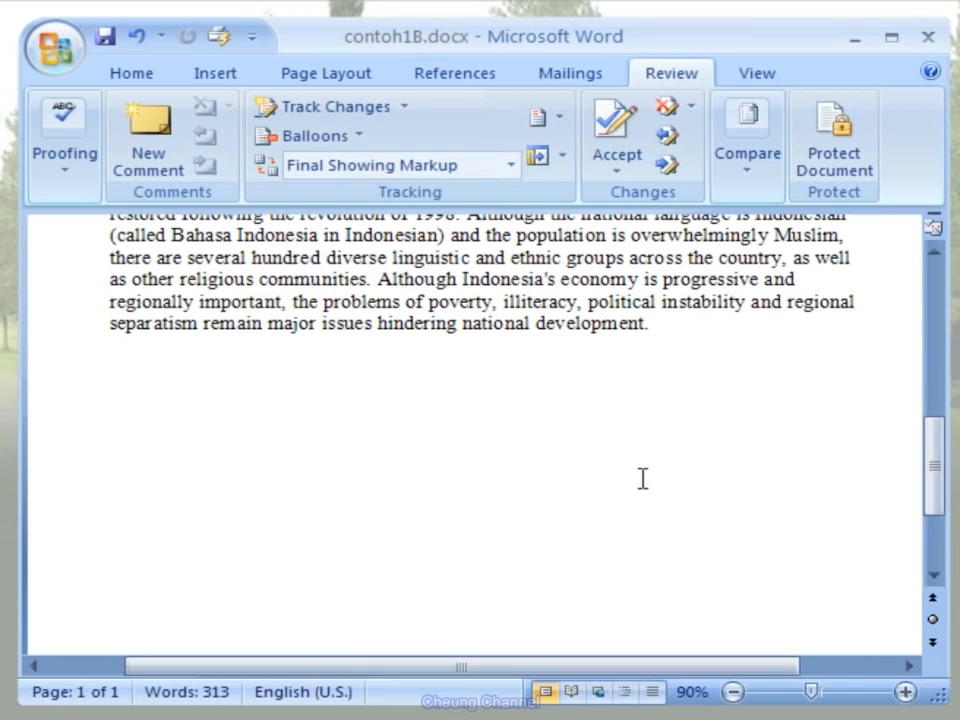
{"action": "left_click_drag", "start_coordinate": [933, 475], "coordinate": [933, 312]}
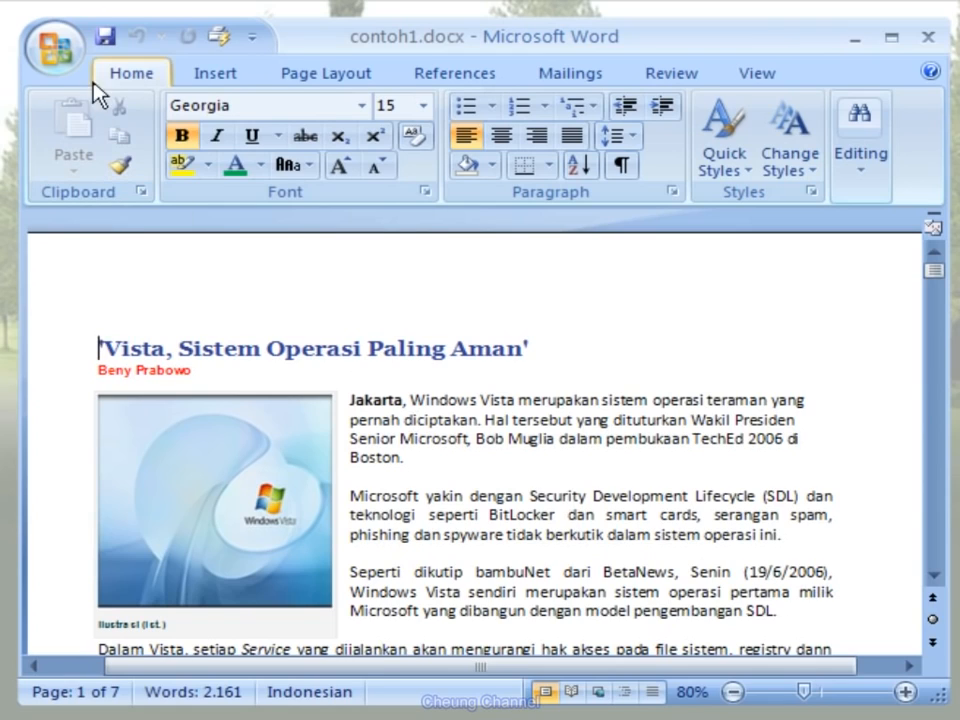
- Show contoh1.docx in Print Preview
{"action": "left_click", "coordinate": [80, 55]}
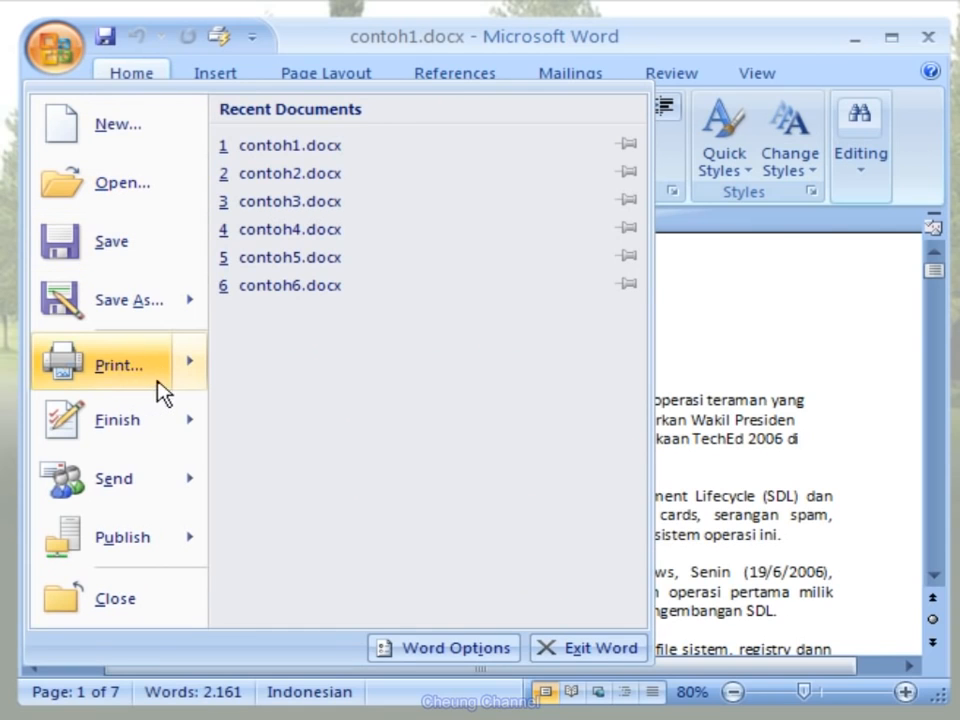
{"action": "mouse_move", "coordinate": [190, 380]}
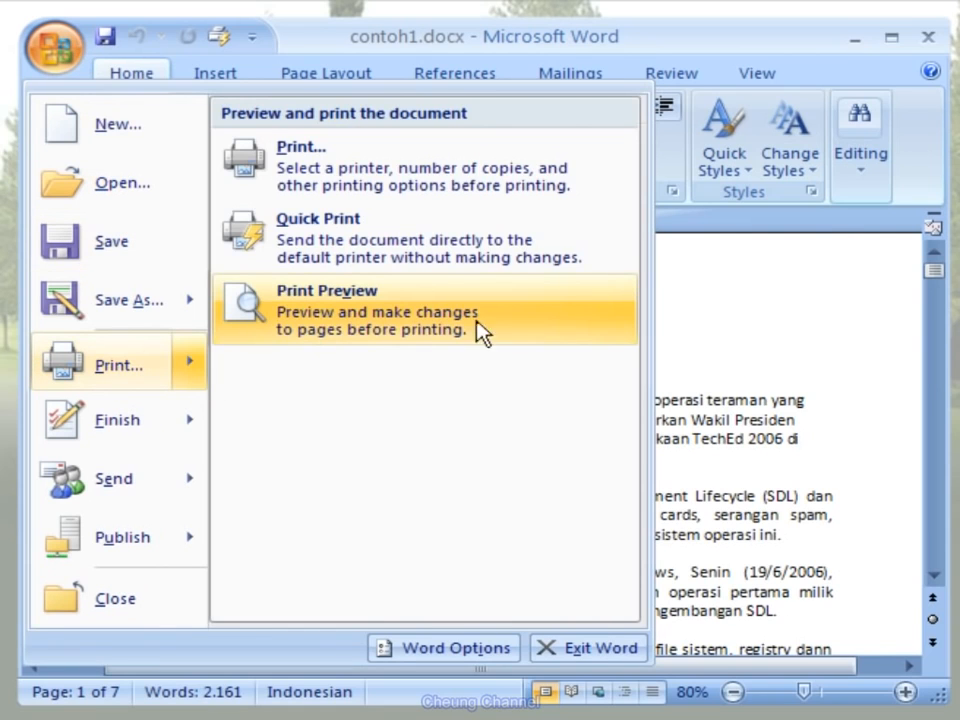
{"action": "left_click", "coordinate": [600, 326]}
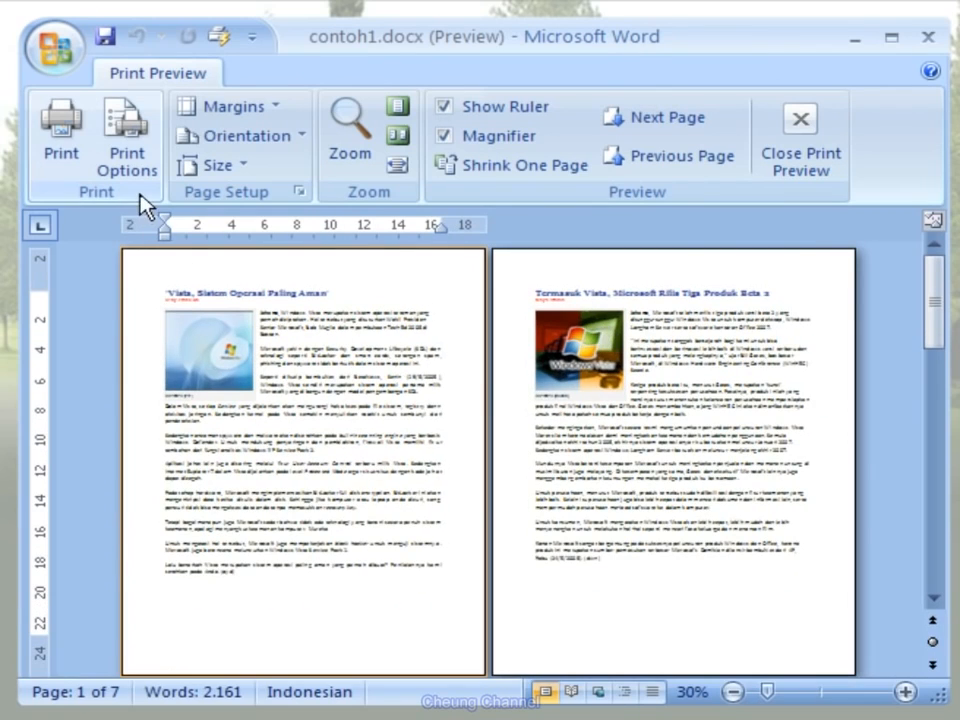
- Examine the margin presets, page orientations and paper sizes available for the previewed document
{"action": "left_click", "coordinate": [282, 115]}
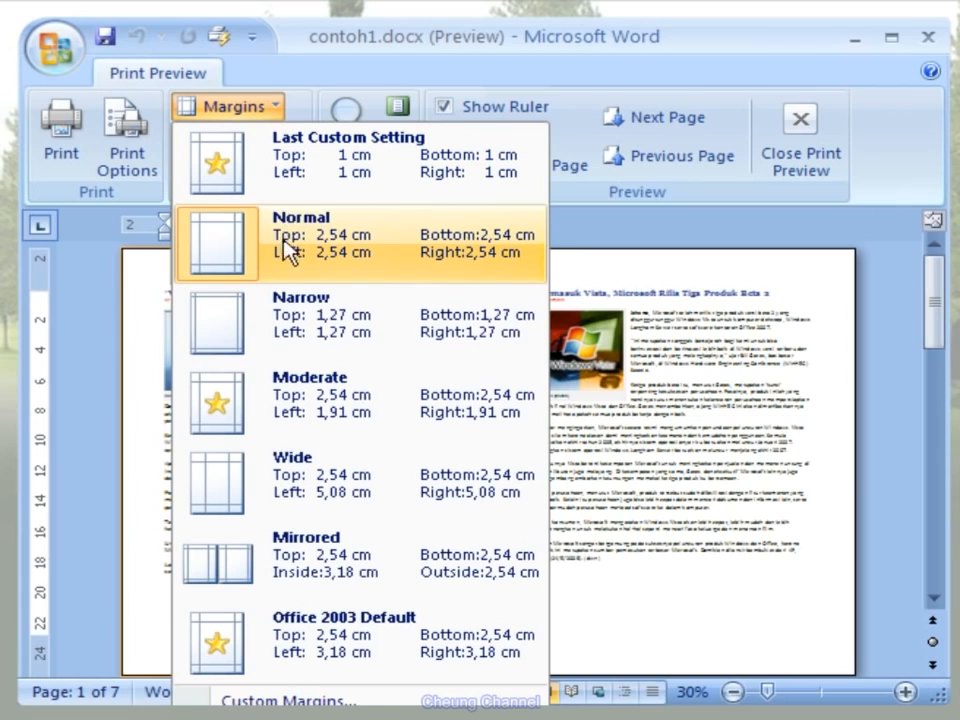
{"action": "left_click", "coordinate": [600, 485]}
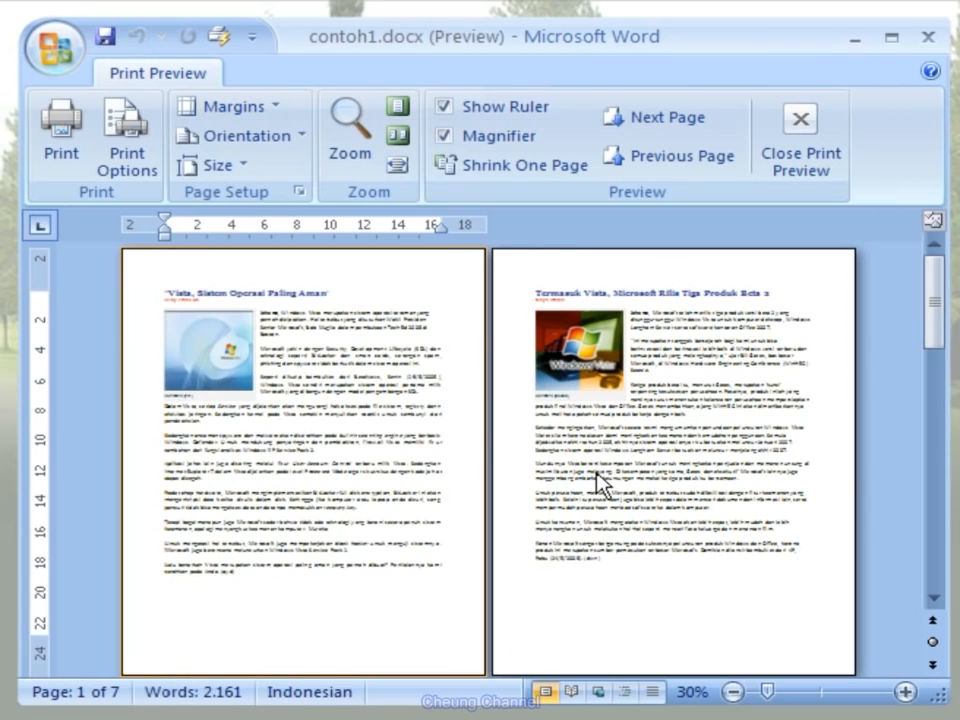
{"action": "left_click", "coordinate": [305, 147]}
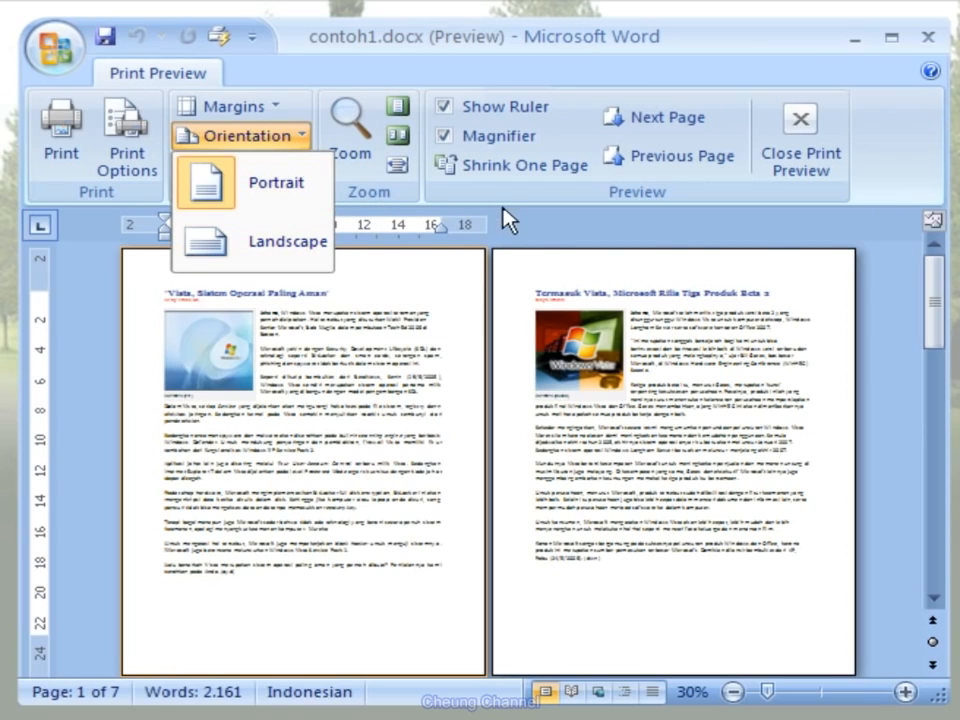
{"action": "left_click", "coordinate": [468, 210]}
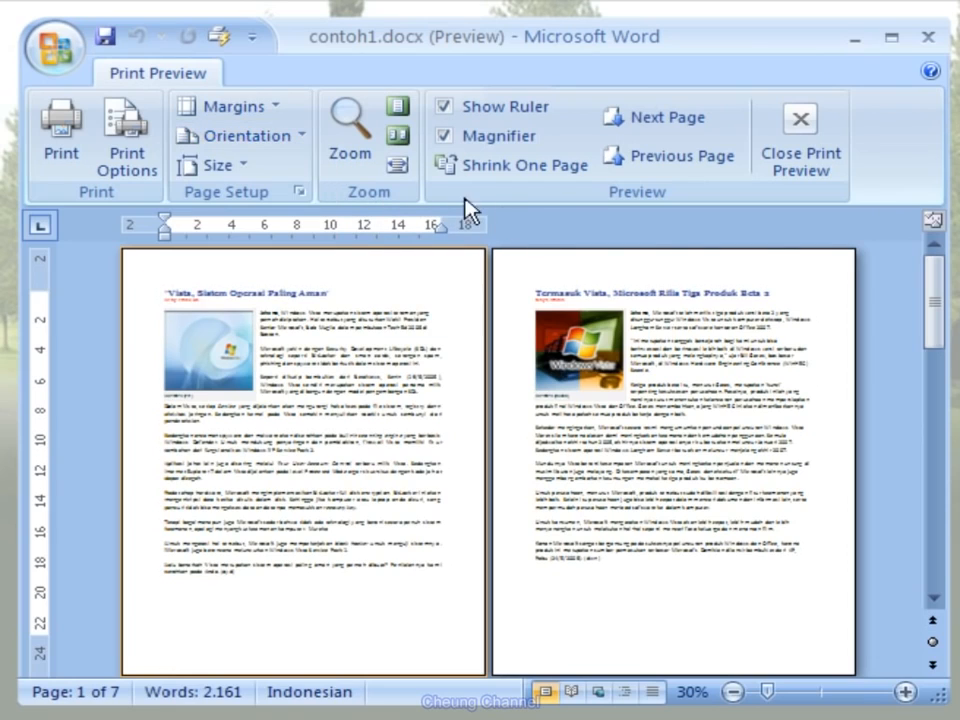
{"action": "left_click", "coordinate": [243, 168]}
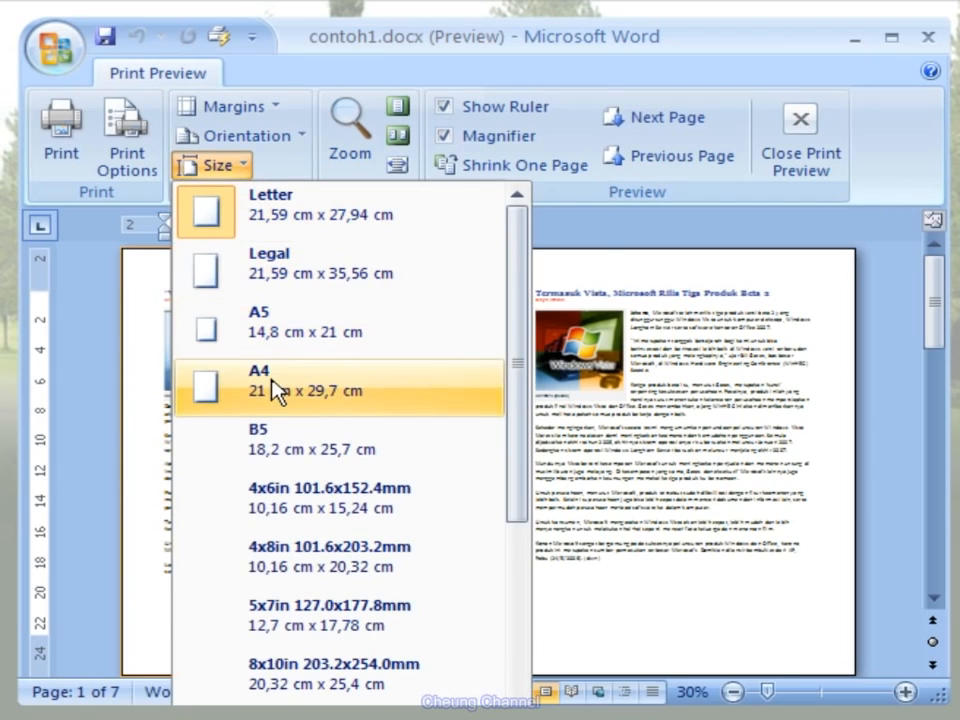
{"action": "left_click", "coordinate": [686, 380]}
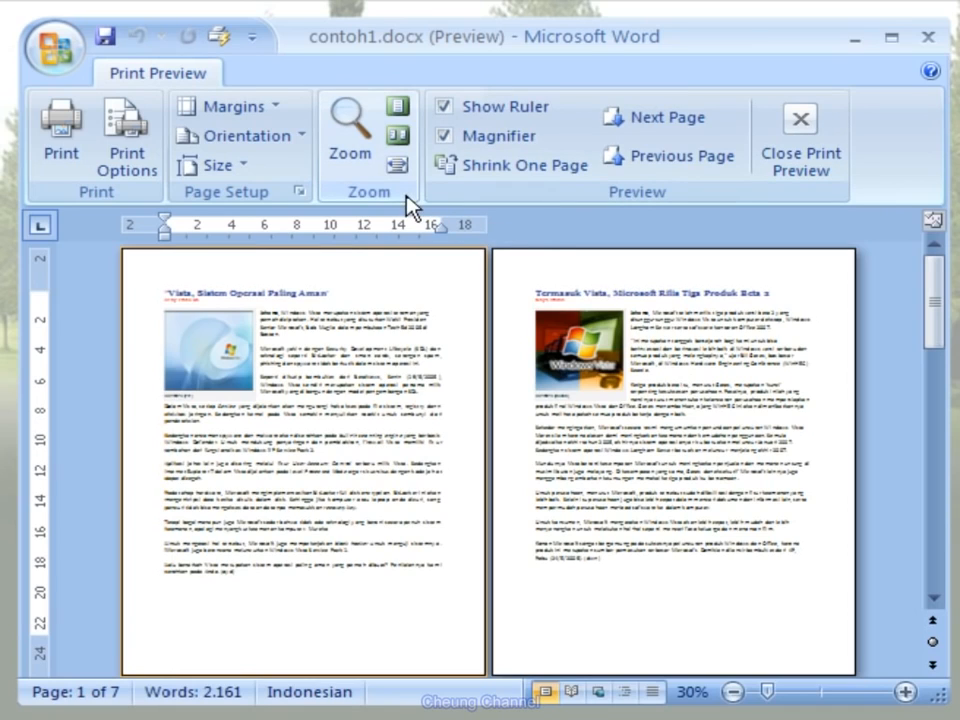
- View the print preview as one page, as two pages and at page width
{"action": "left_click", "coordinate": [408, 116]}
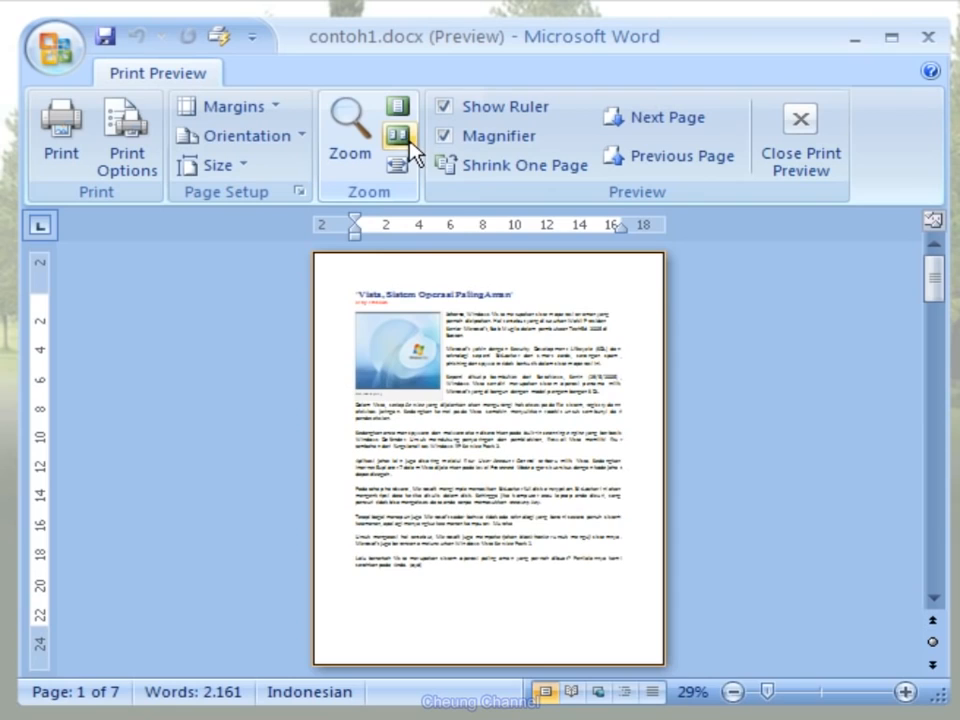
{"action": "left_click", "coordinate": [408, 143]}
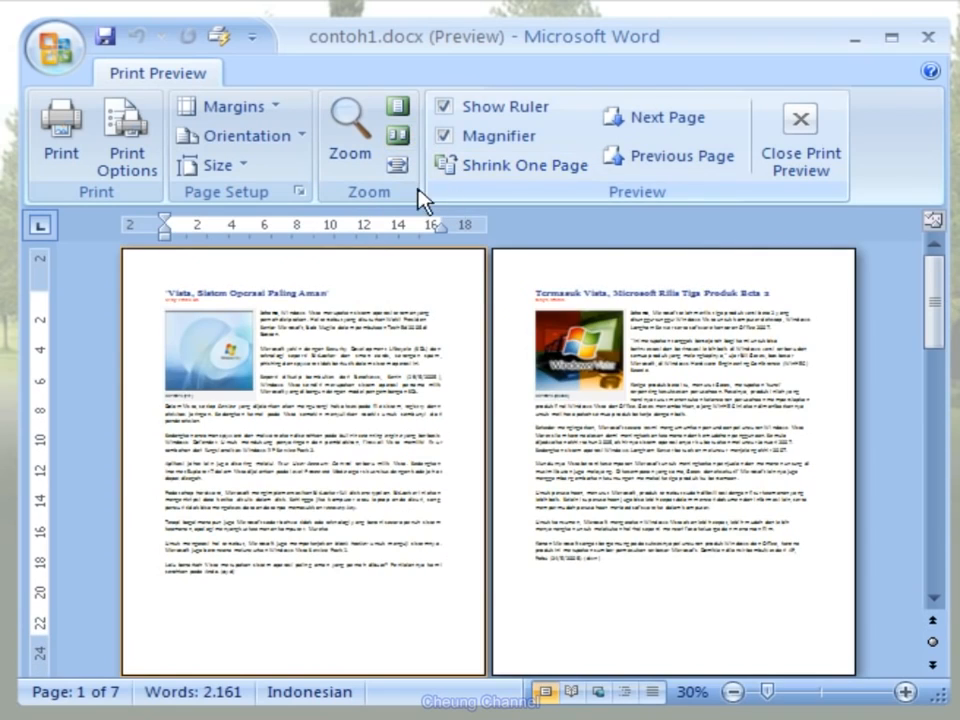
{"action": "left_click", "coordinate": [401, 168]}
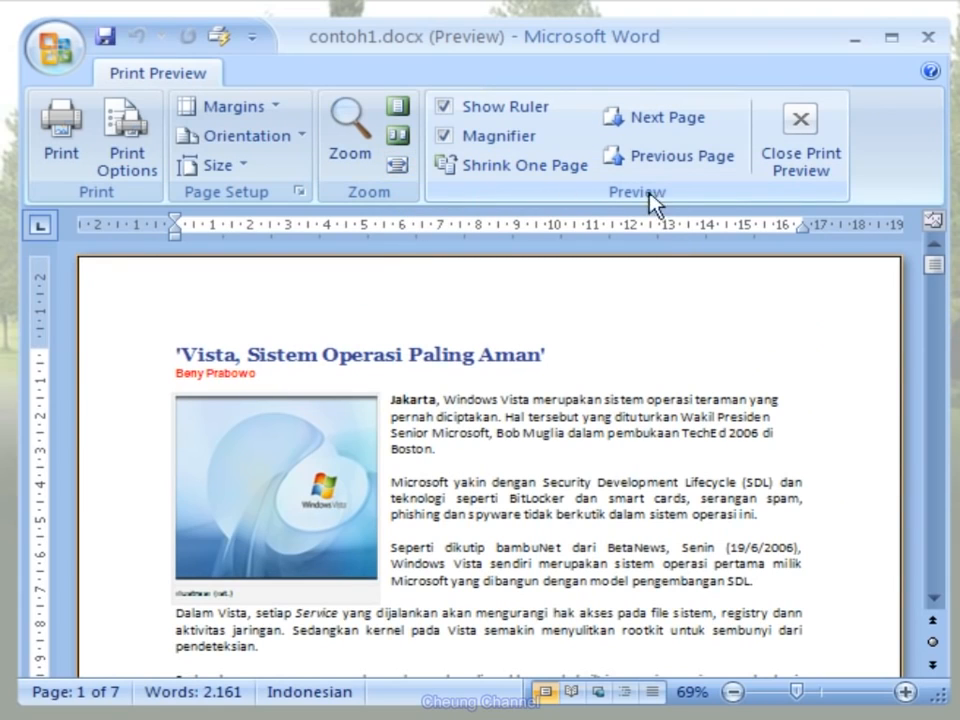
- Page through the preview forward to page 4 and back to page 2, and close Print Preview
{"action": "left_click", "coordinate": [708, 120]}
{"action": "left_click", "coordinate": [711, 126]}
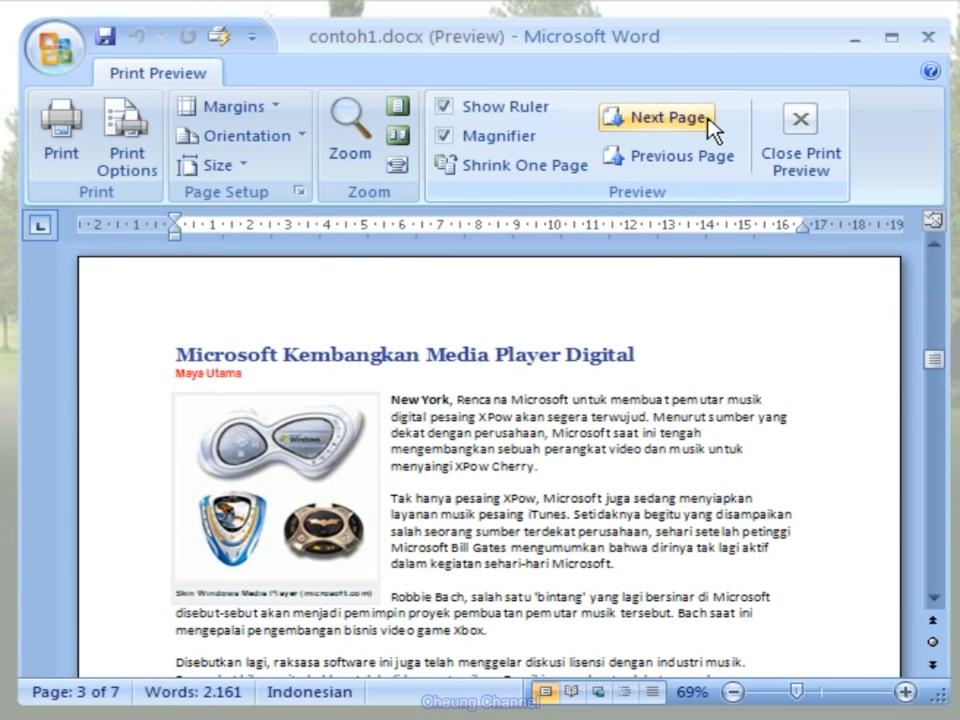
{"action": "left_click", "coordinate": [712, 127]}
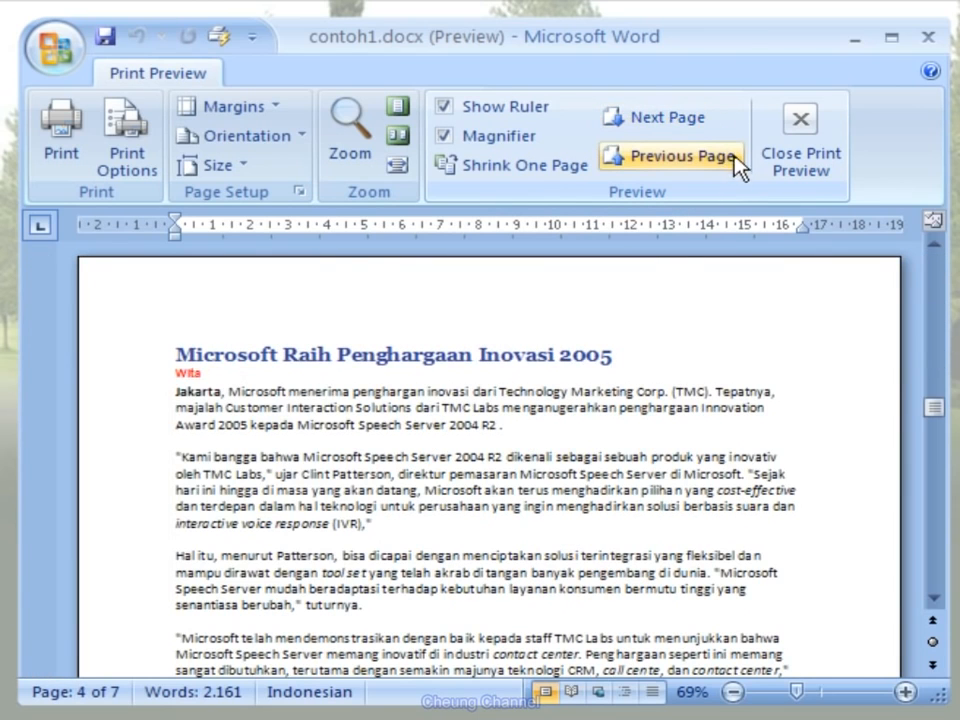
{"action": "left_click", "coordinate": [736, 158]}
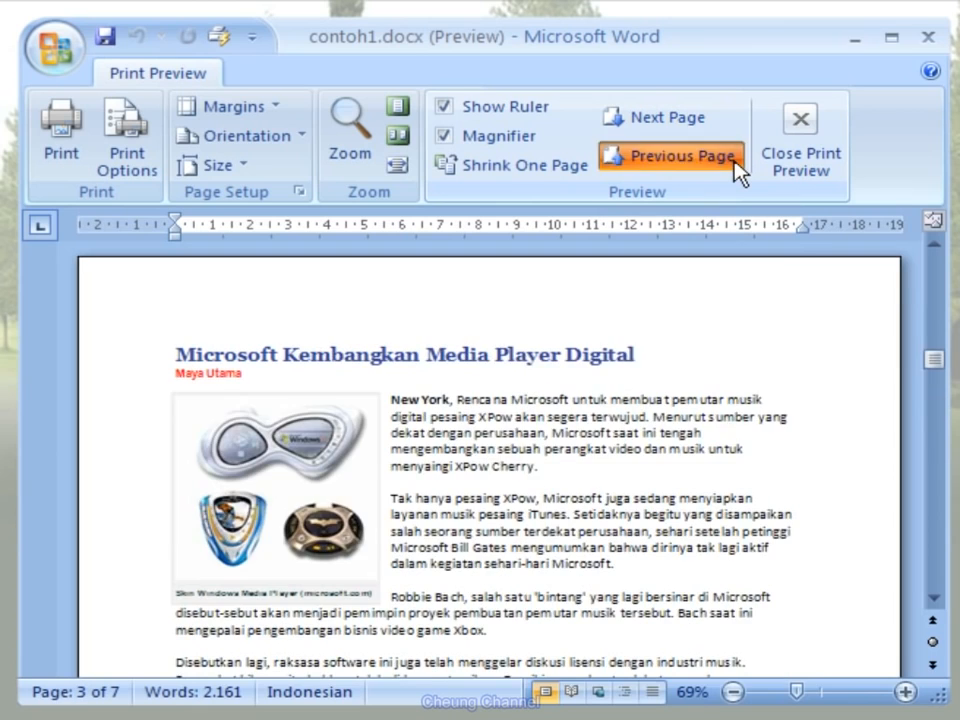
{"action": "left_click", "coordinate": [738, 168]}
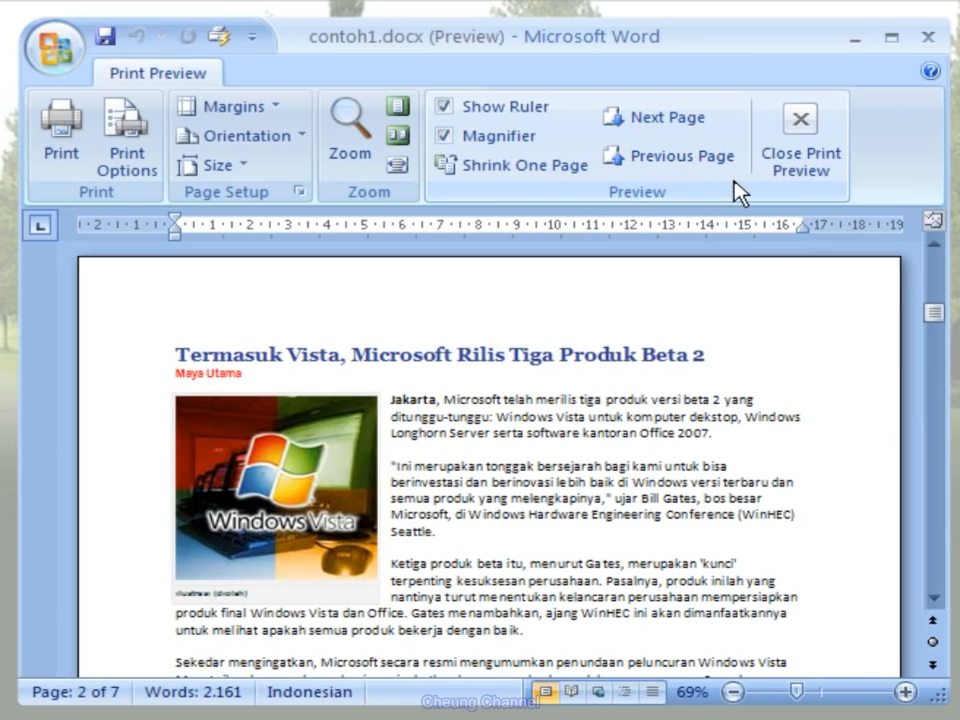
{"action": "left_click", "coordinate": [841, 184]}
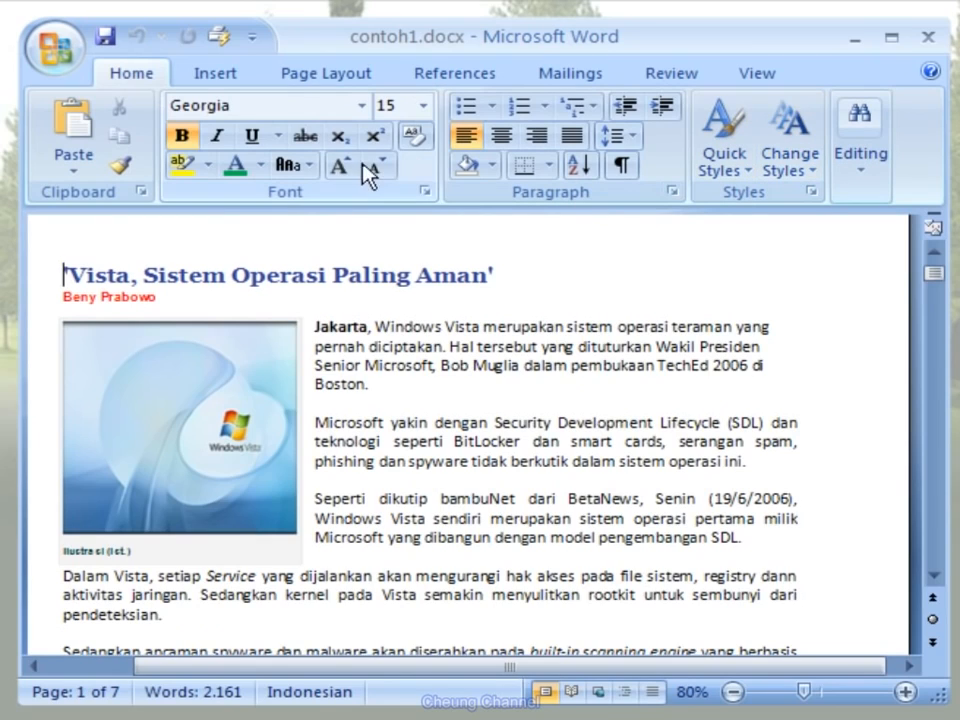
- Open the print settings for contoh1.docx and choose Desktop Printer 1000 as the printer
{"action": "left_click", "coordinate": [60, 44]}
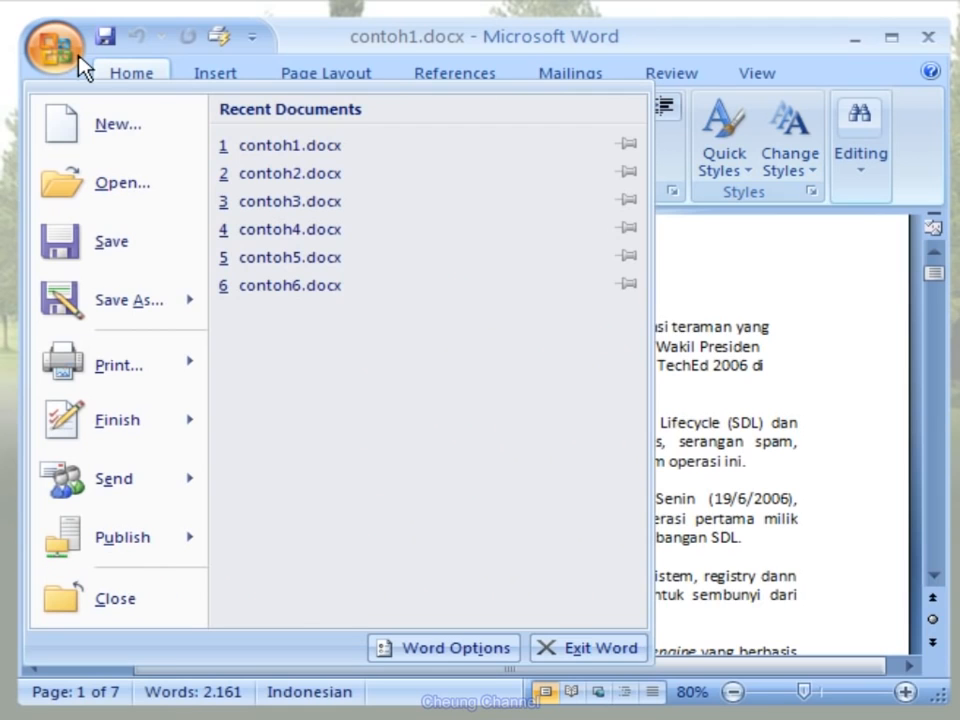
{"action": "mouse_move", "coordinate": [184, 372]}
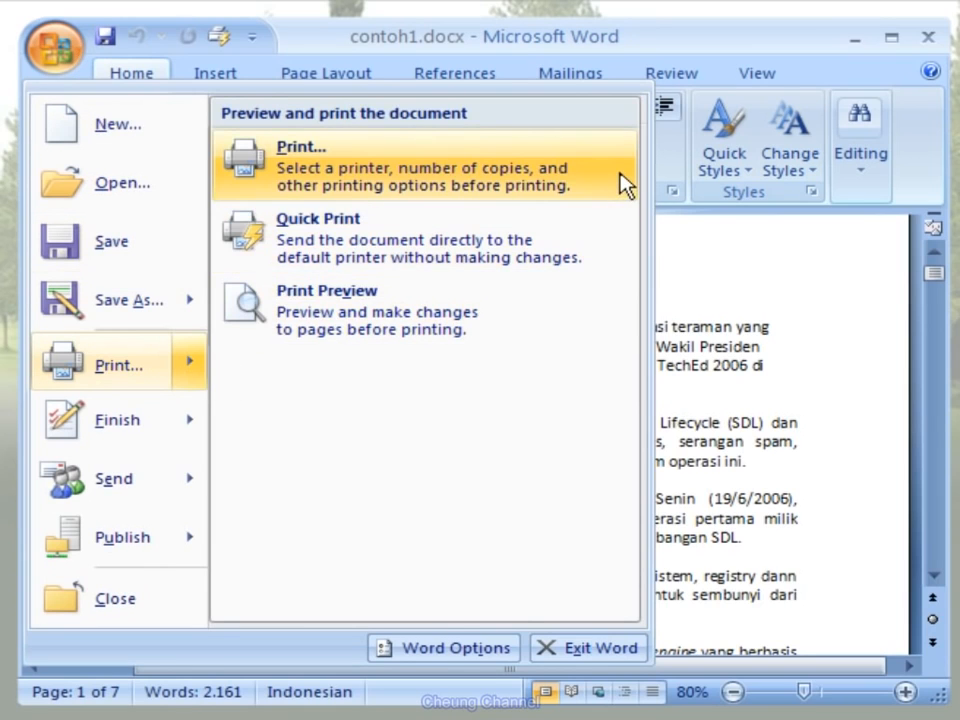
{"action": "left_click", "coordinate": [626, 186]}
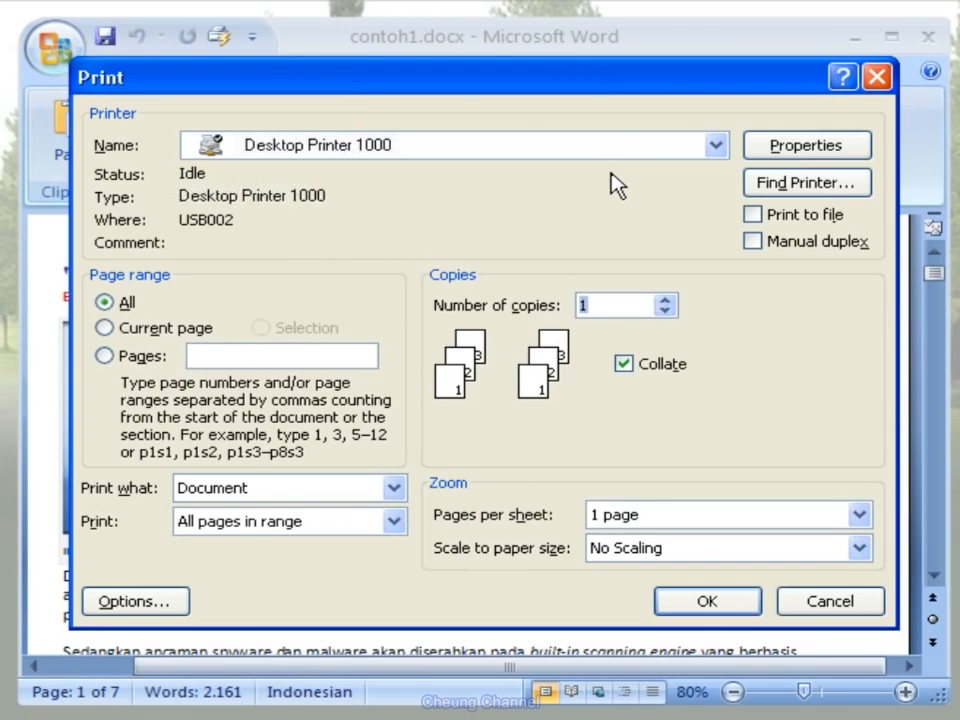
{"action": "left_click", "coordinate": [716, 148]}
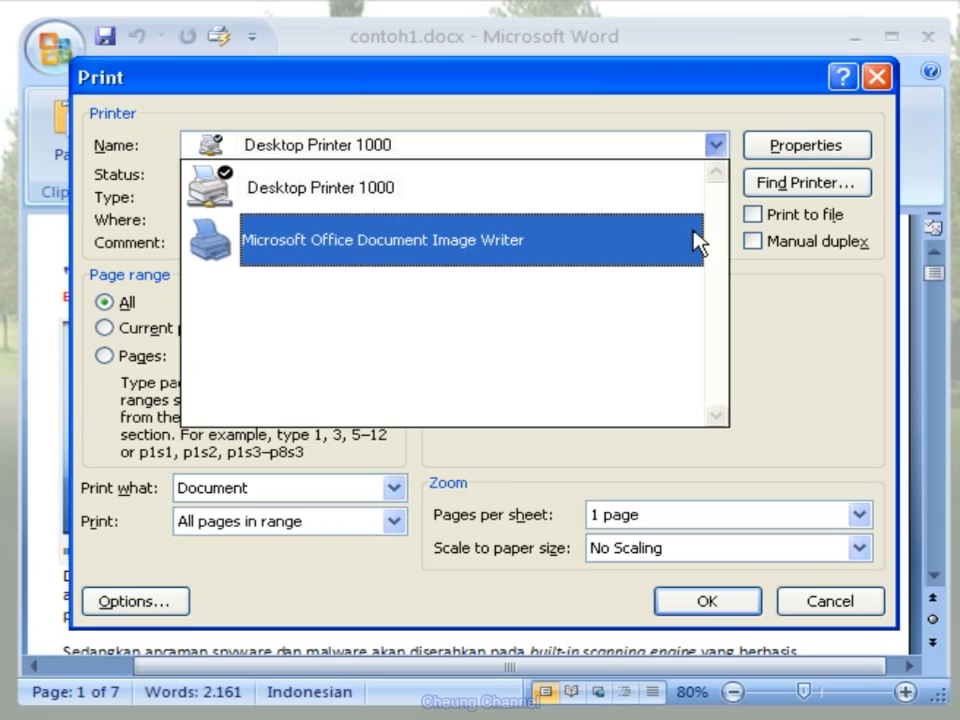
{"action": "left_click", "coordinate": [686, 203]}
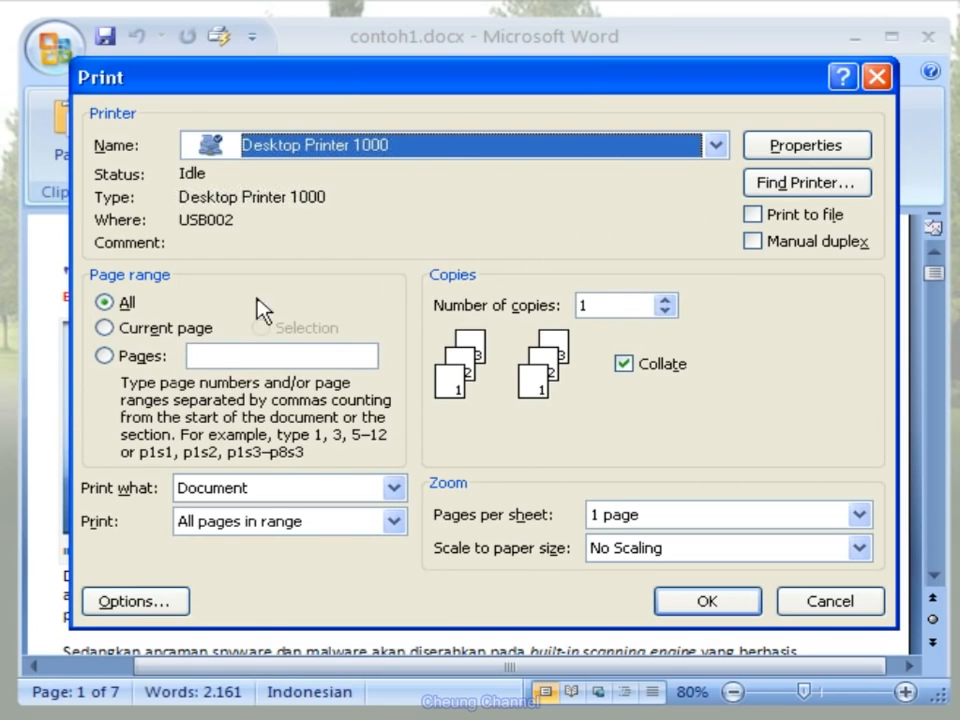
- Set the page range to All and the number of copies to 1, and print the document
{"action": "left_click", "coordinate": [104, 332]}
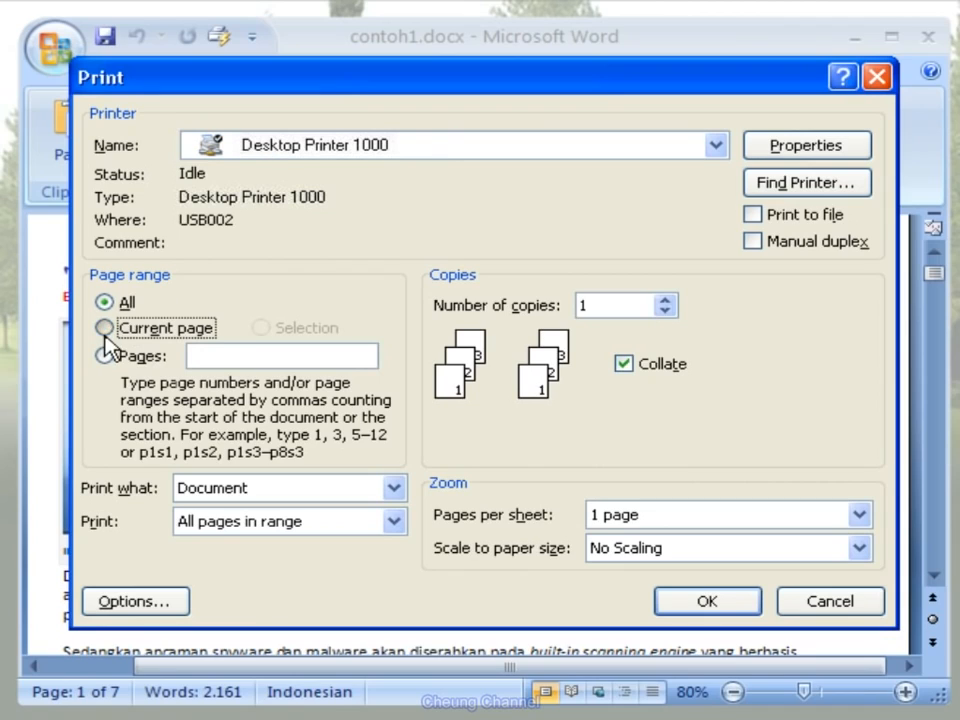
{"action": "left_click", "coordinate": [104, 355]}
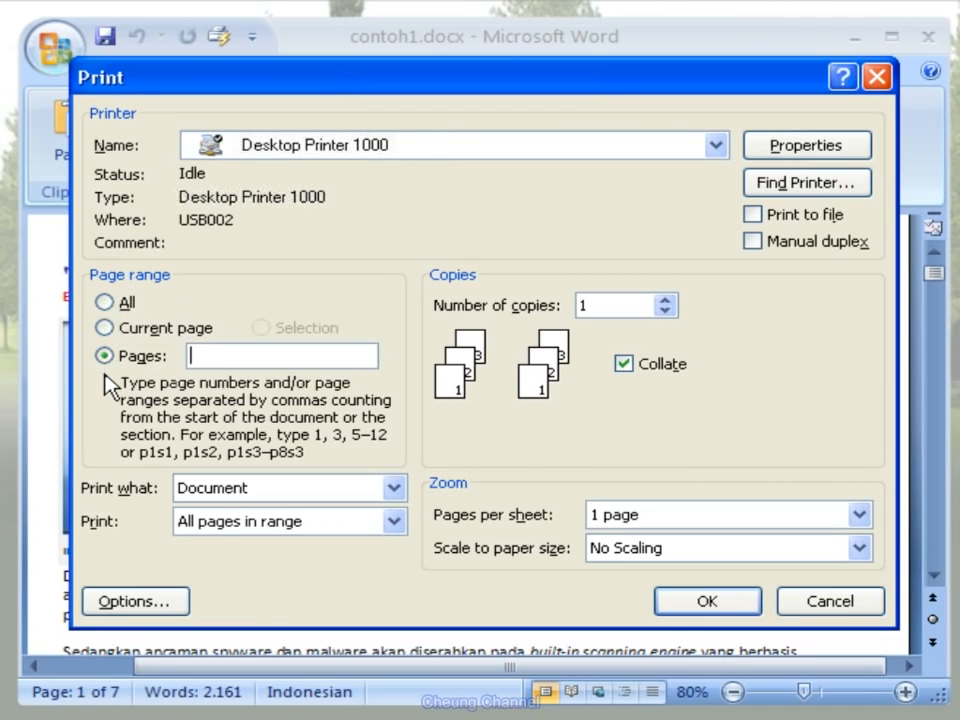
{"action": "left_click", "coordinate": [110, 305]}
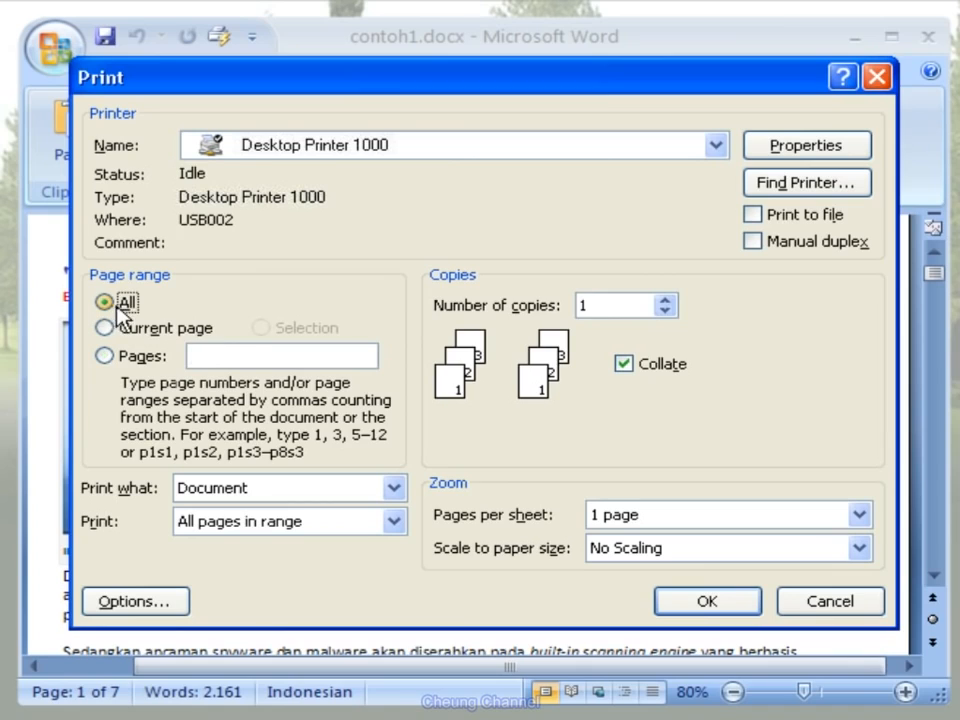
{"action": "left_click", "coordinate": [665, 301]}
{"action": "left_click", "coordinate": [665, 301]}
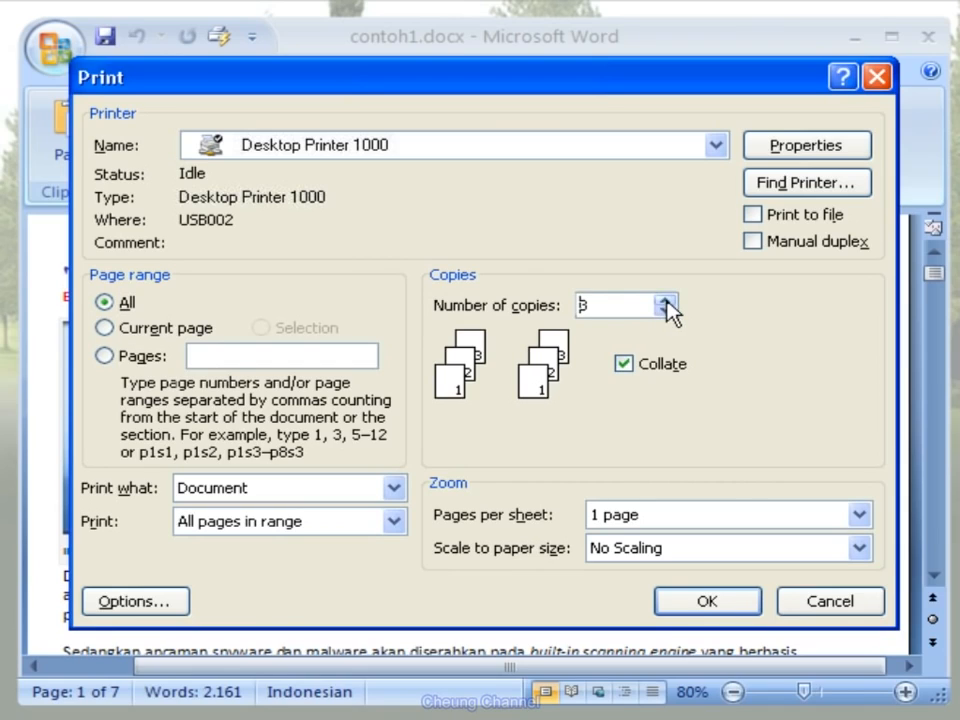
{"action": "left_click", "coordinate": [666, 313]}
{"action": "left_click", "coordinate": [666, 313]}
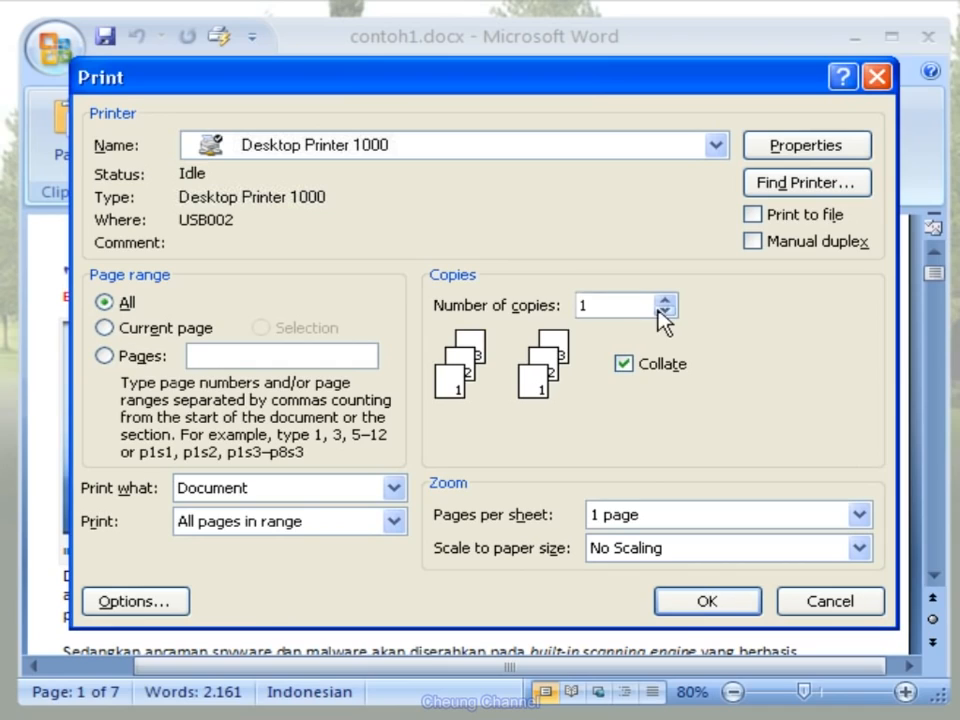
{"action": "left_click", "coordinate": [745, 605]}
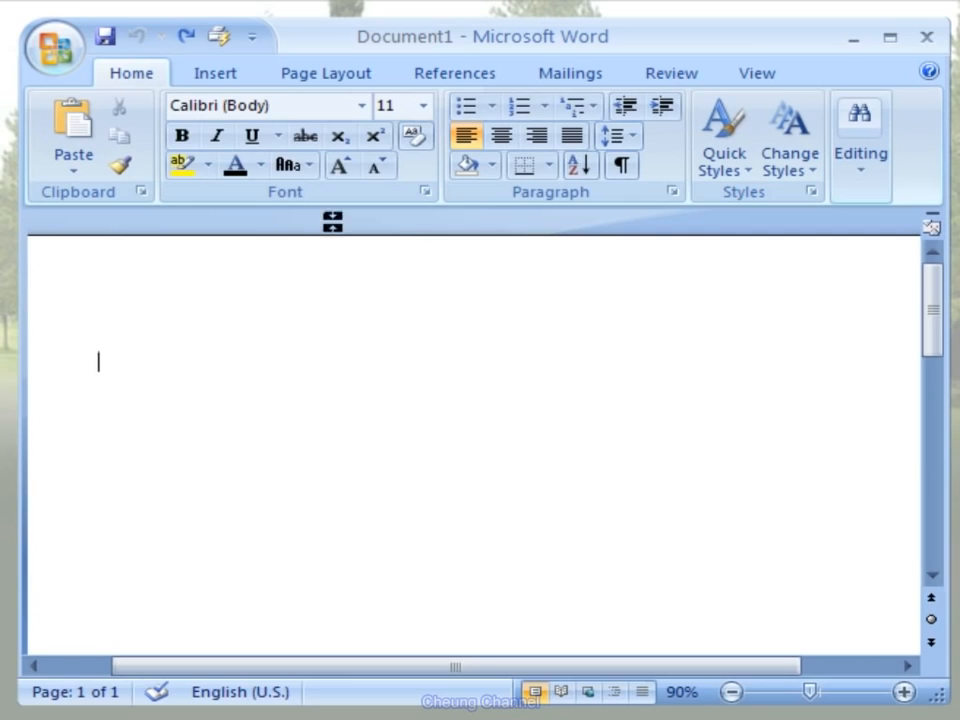
- Insert a table with four columns and four rows in the blank document and make its first row slightly taller
{"action": "left_click", "coordinate": [243, 78]}
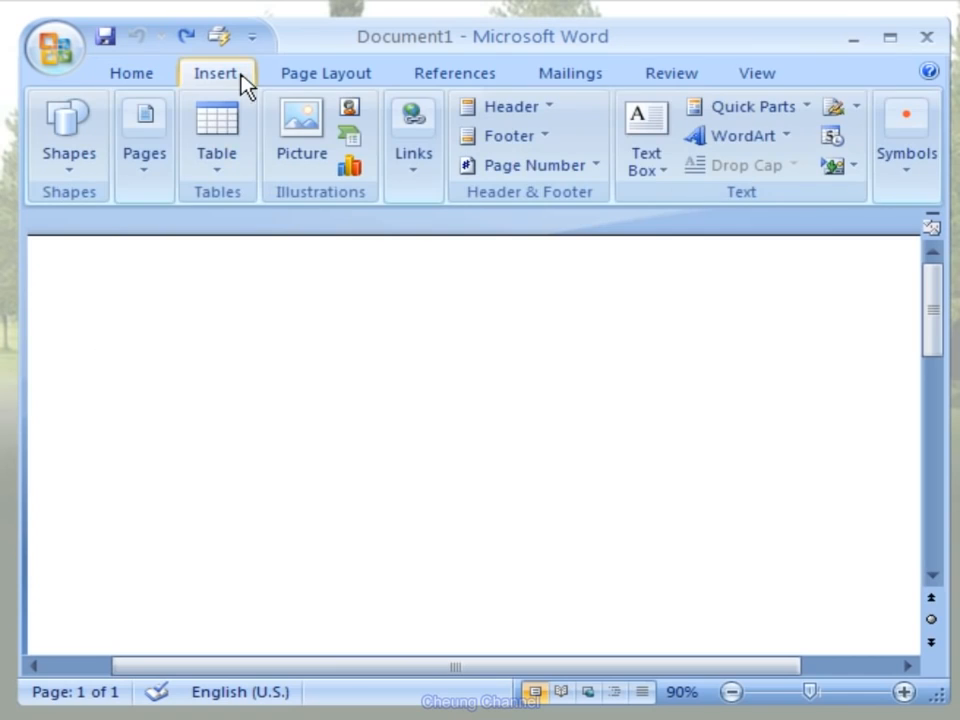
{"action": "left_click", "coordinate": [235, 181]}
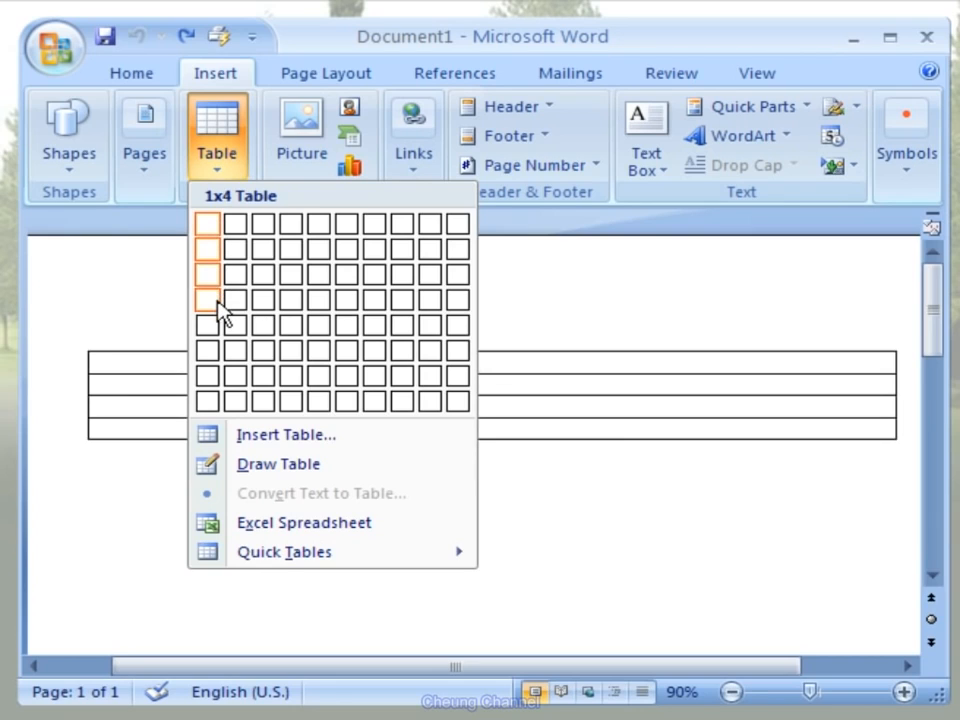
{"action": "left_click", "coordinate": [291, 303]}
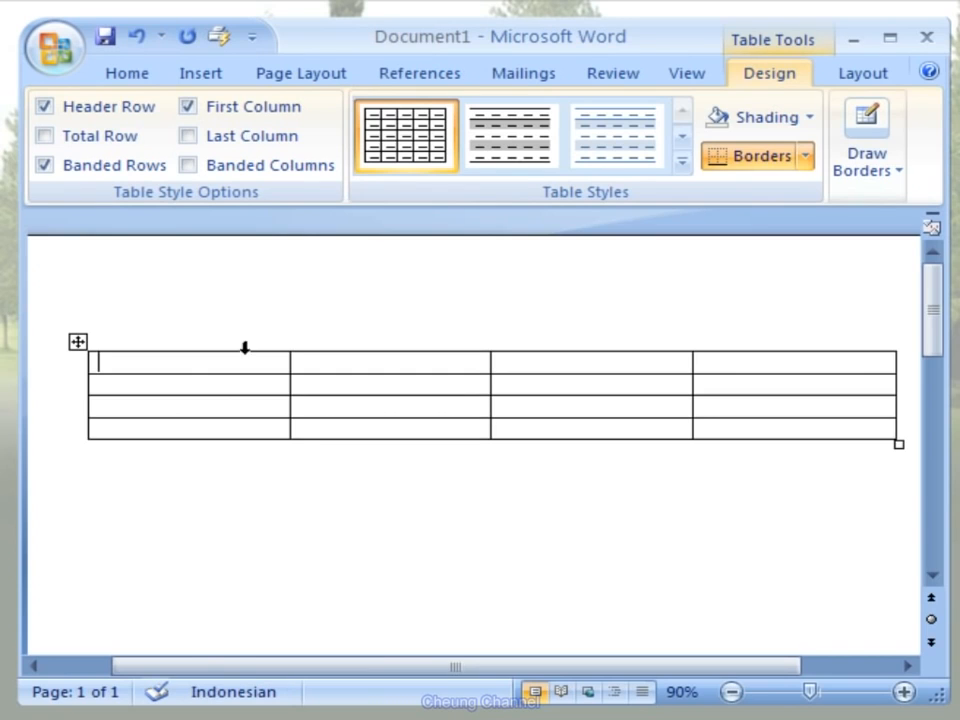
{"action": "left_click_drag", "start_coordinate": [243, 376], "coordinate": [243, 385]}
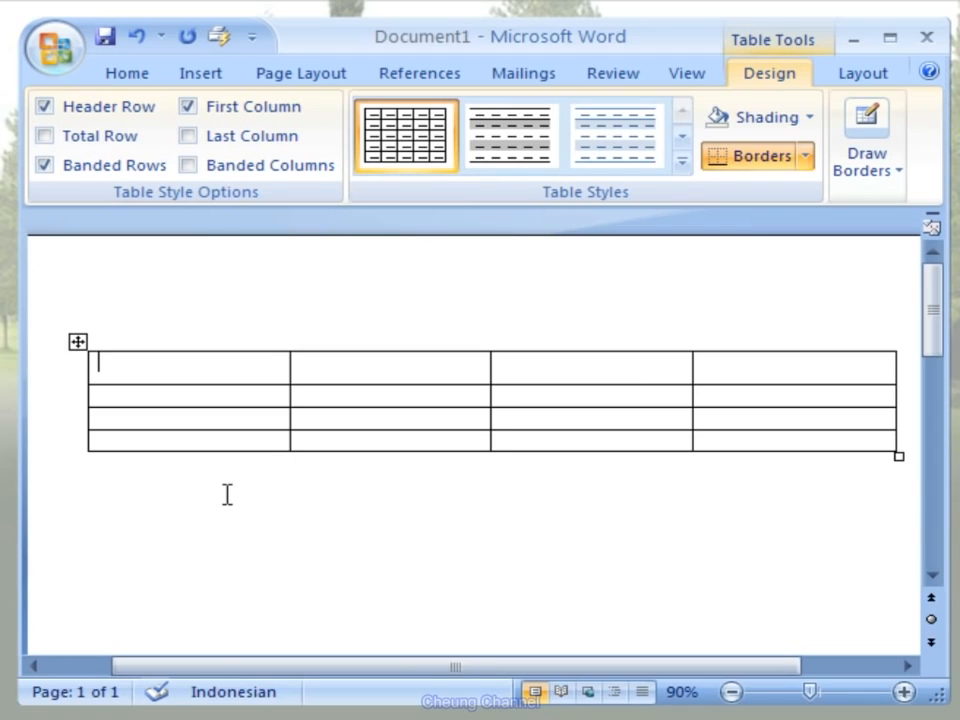
- Fill the table's first row with the headings Produk, Unit, Harga and Total
{"action": "type", "text": "Produk"}
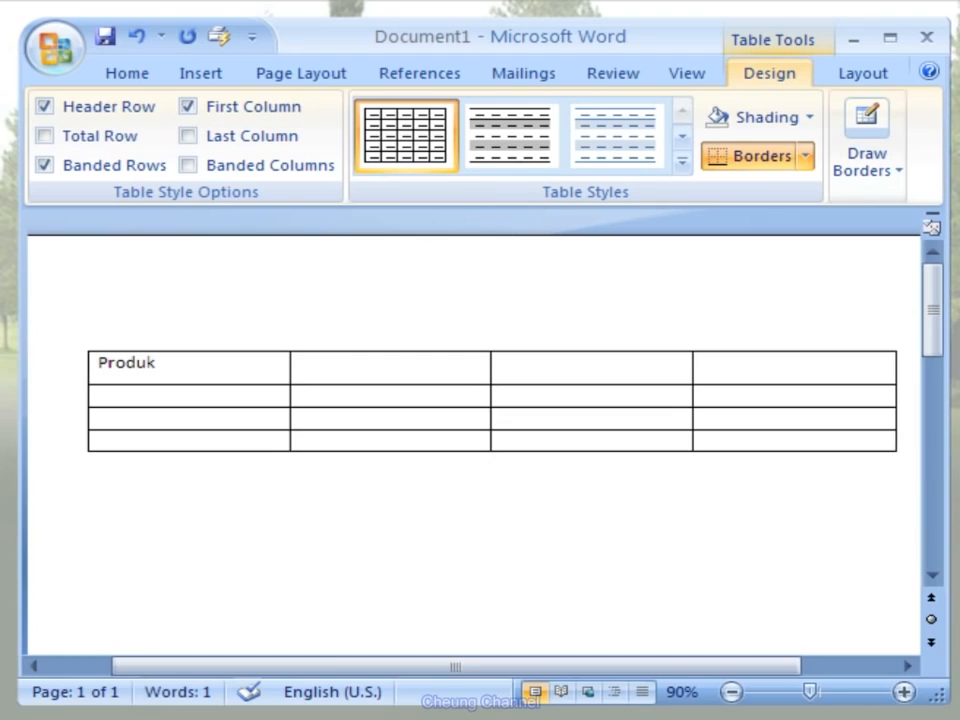
{"action": "key", "text": "Tab"}
{"action": "type", "text": "Unit"}
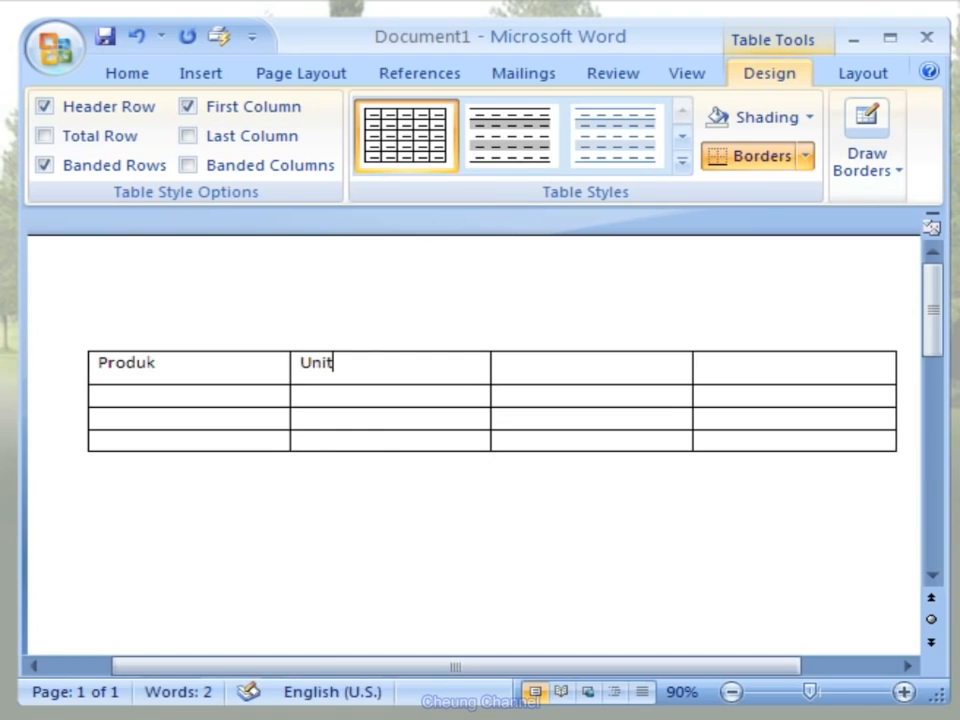
{"action": "key", "text": "Tab"}
{"action": "type", "text": "Harga"}
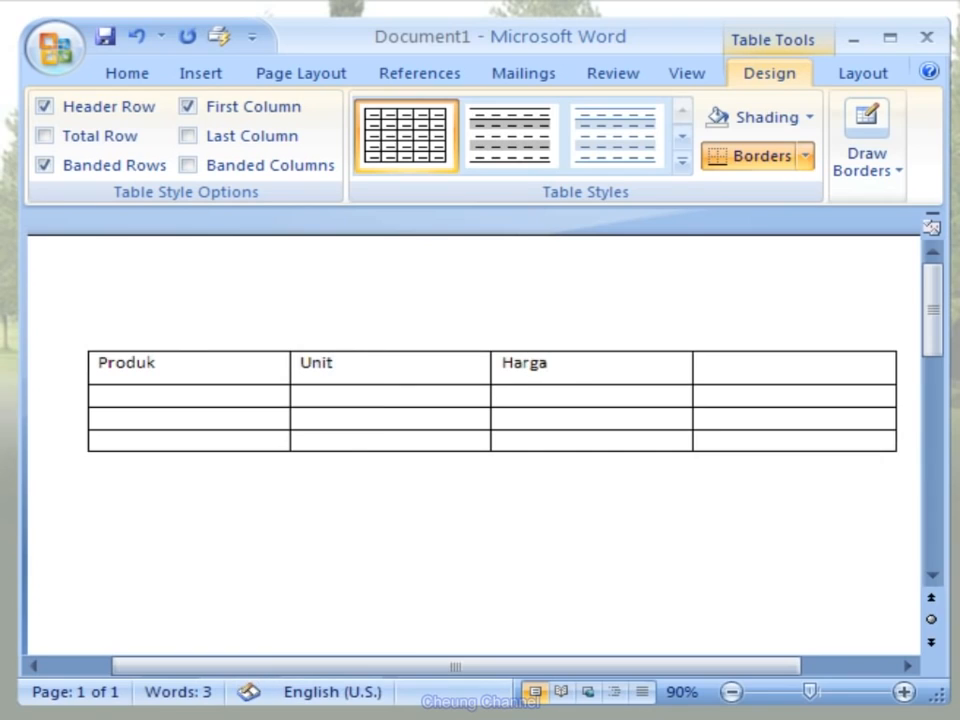
{"action": "key", "text": "Tab"}
{"action": "type", "text": "Total"}
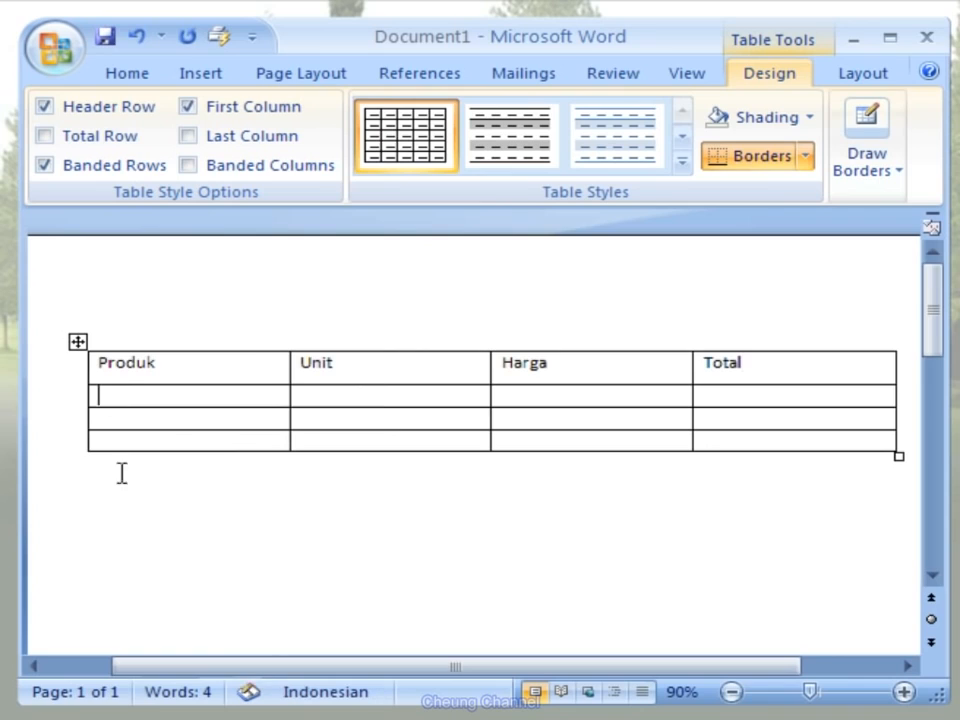
{"action": "type", "text": "Office Word 2007"}
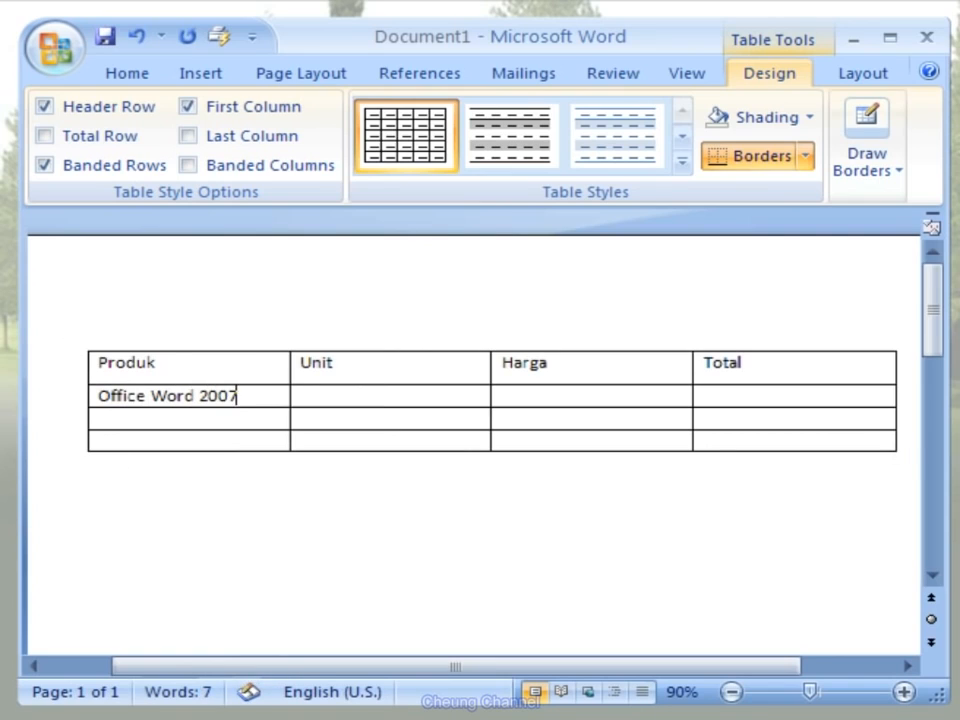
- Fill the second row with product Office Word 2007, unit 3 and price 60000
{"action": "key", "text": "Tab"}
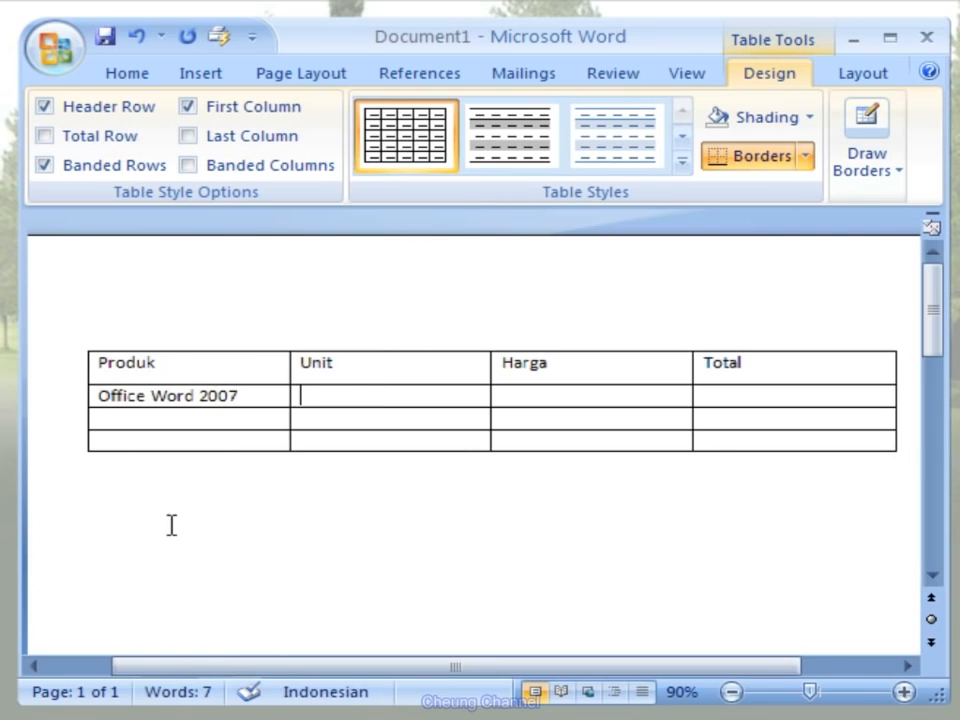
{"action": "type", "text": "3"}
{"action": "key", "text": "Tab"}
{"action": "type", "text": "600"}
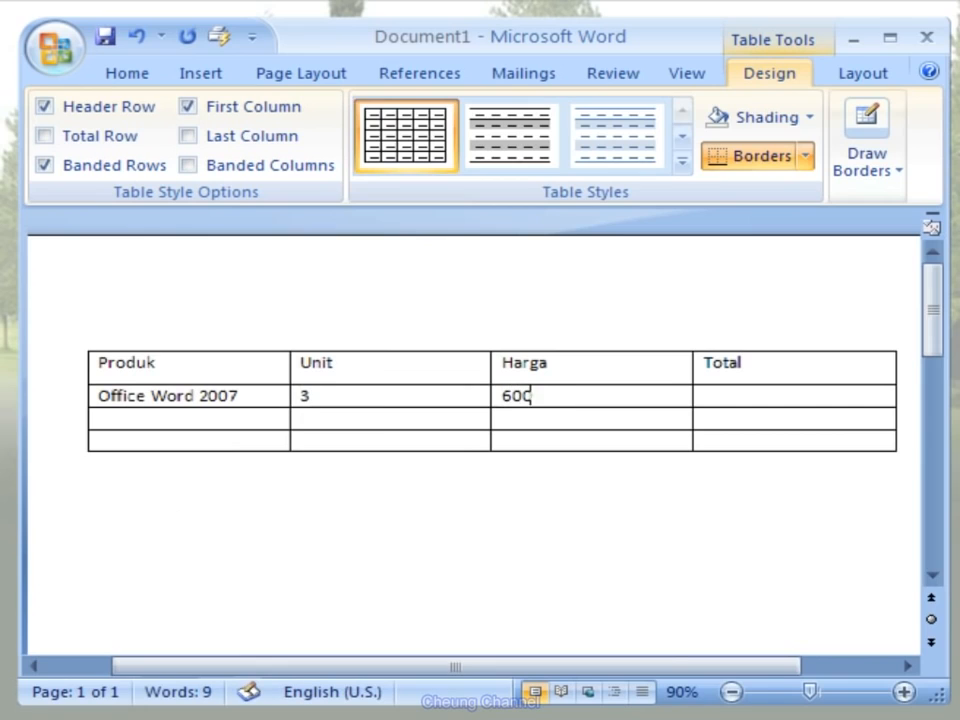
{"action": "type", "text": "00"}
- Fill the third row with product Office Excel 2007, unit 4 and price 60000
{"action": "key", "text": "Down"}
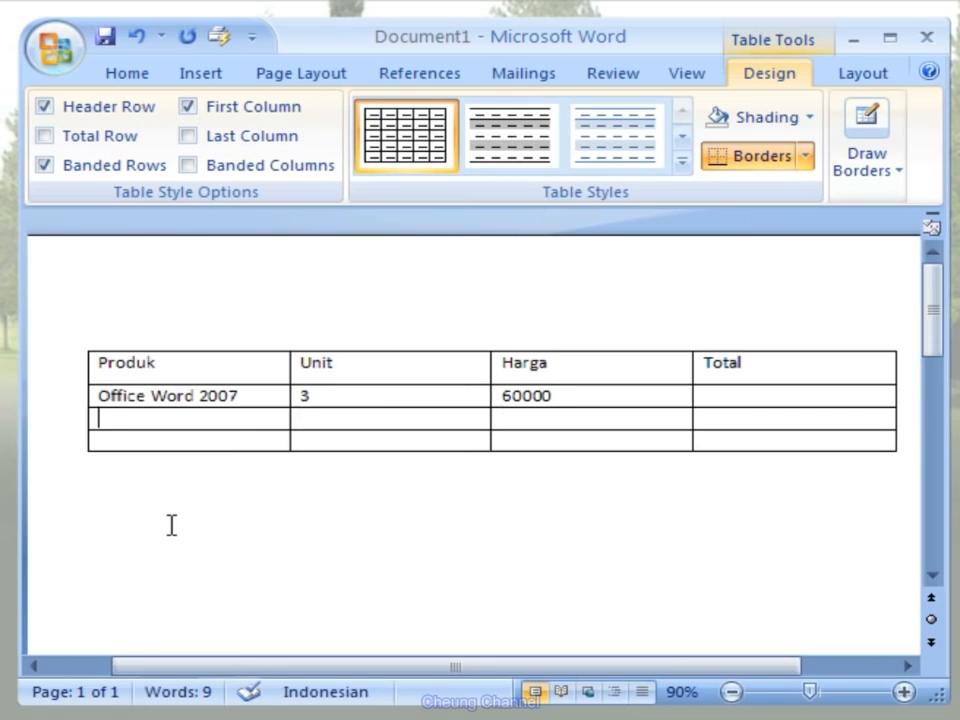
{"action": "type", "text": "Office Excel 2007"}
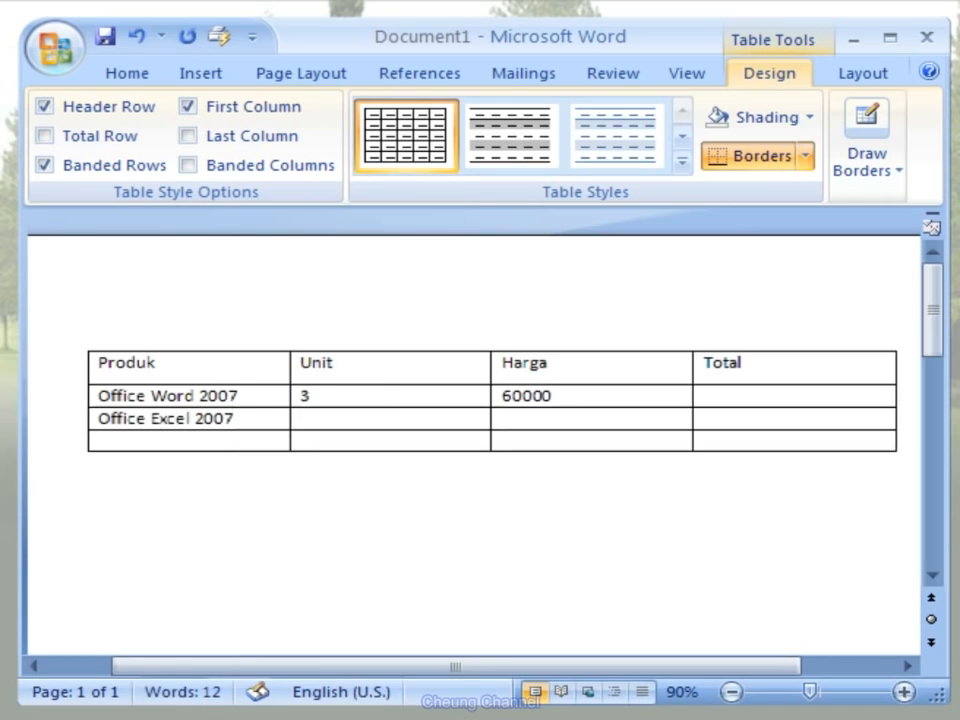
{"action": "key", "text": "Tab"}
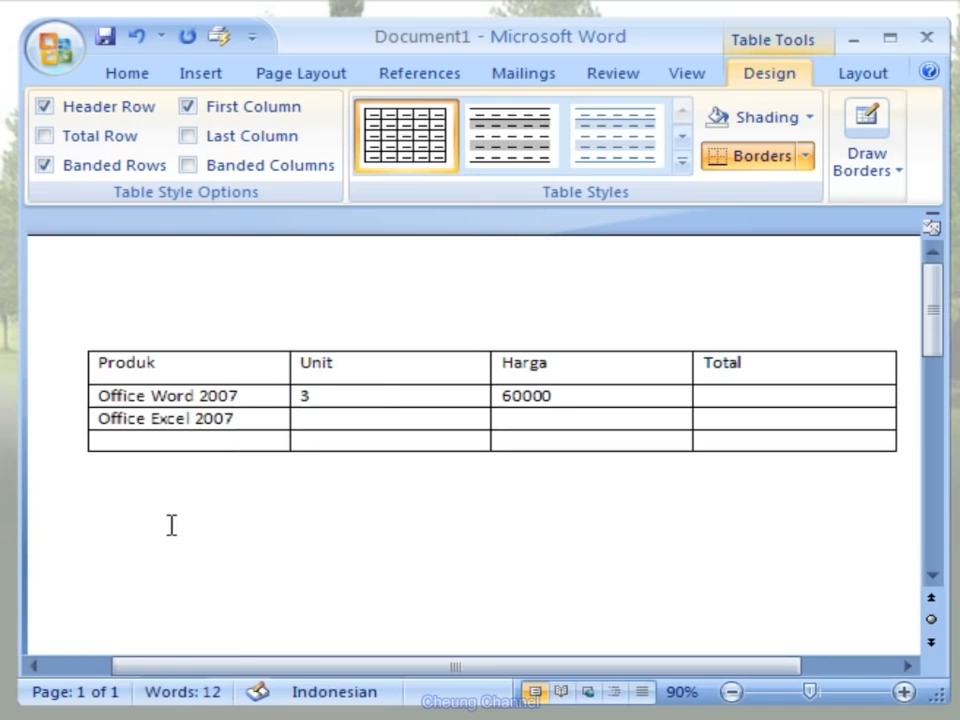
{"action": "type", "text": "4"}
{"action": "key", "text": "Tab"}
{"action": "type", "text": "60000"}
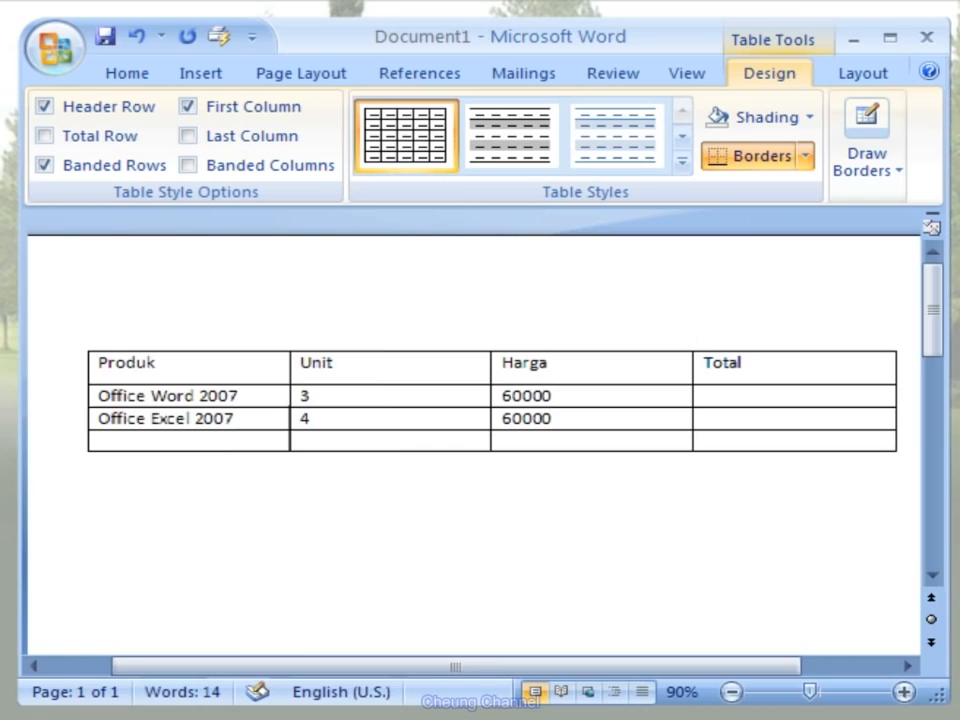
- Fill the last row with product Office Power Point 2007, unit 2 and price 60000
{"action": "key", "text": "Down"}
{"action": "key", "text": "Left"}
{"action": "key", "text": "Left"}
{"action": "type", "text": "Office Power"}
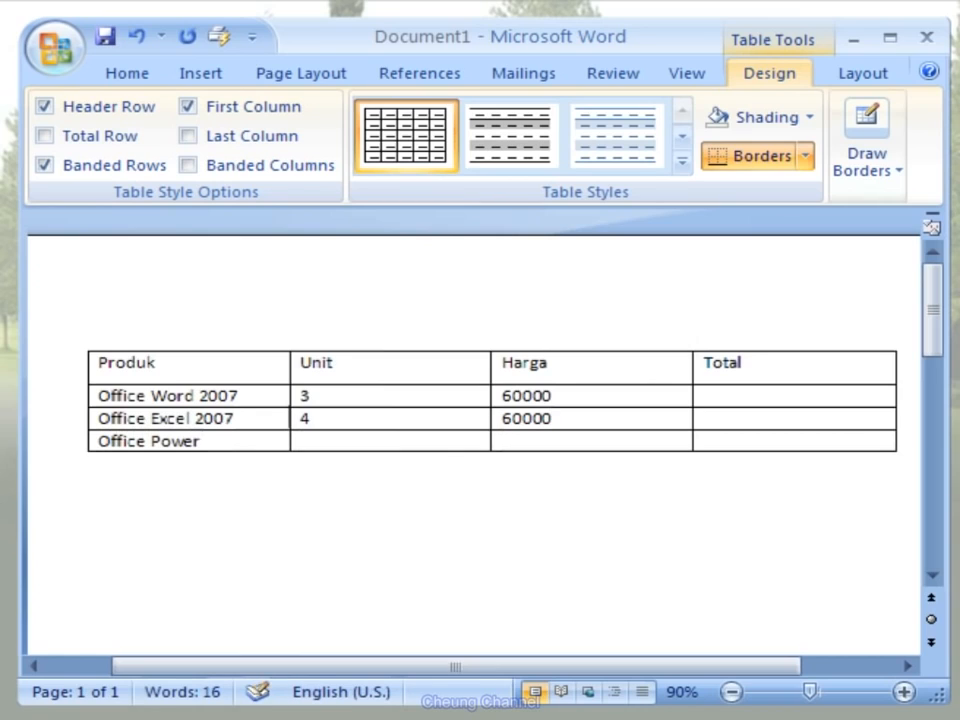
{"action": "type", "text": " Point 2007"}
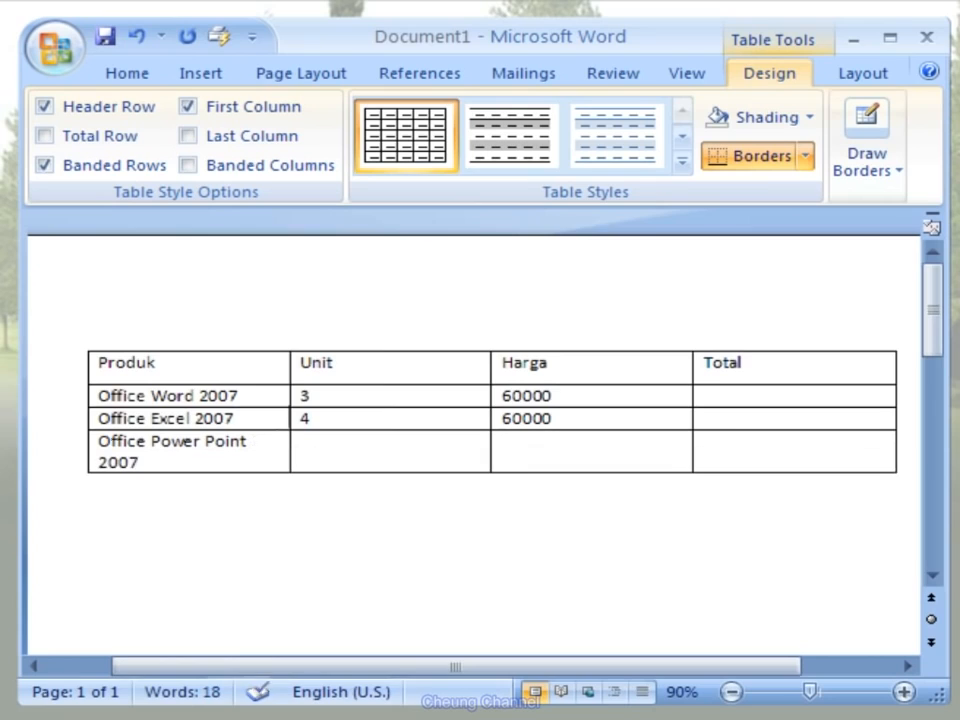
{"action": "key", "text": "Tab"}
{"action": "type", "text": "2"}
{"action": "key", "text": "Tab"}
{"action": "type", "text": "60000"}
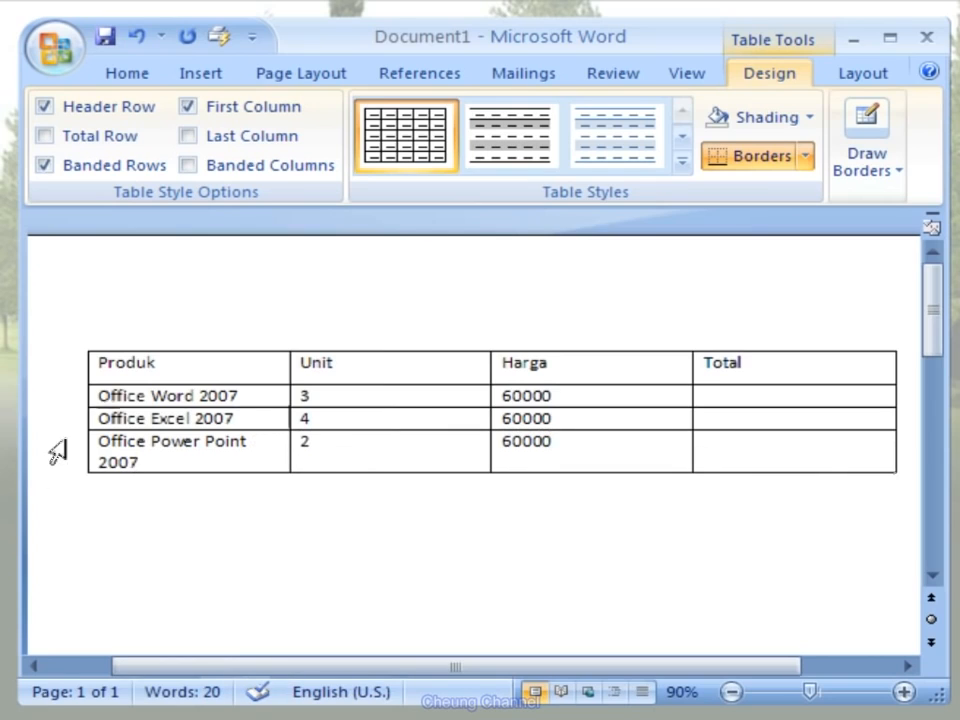
- Insert a new column to the left of the Produk column
{"action": "left_click", "coordinate": [174, 337]}
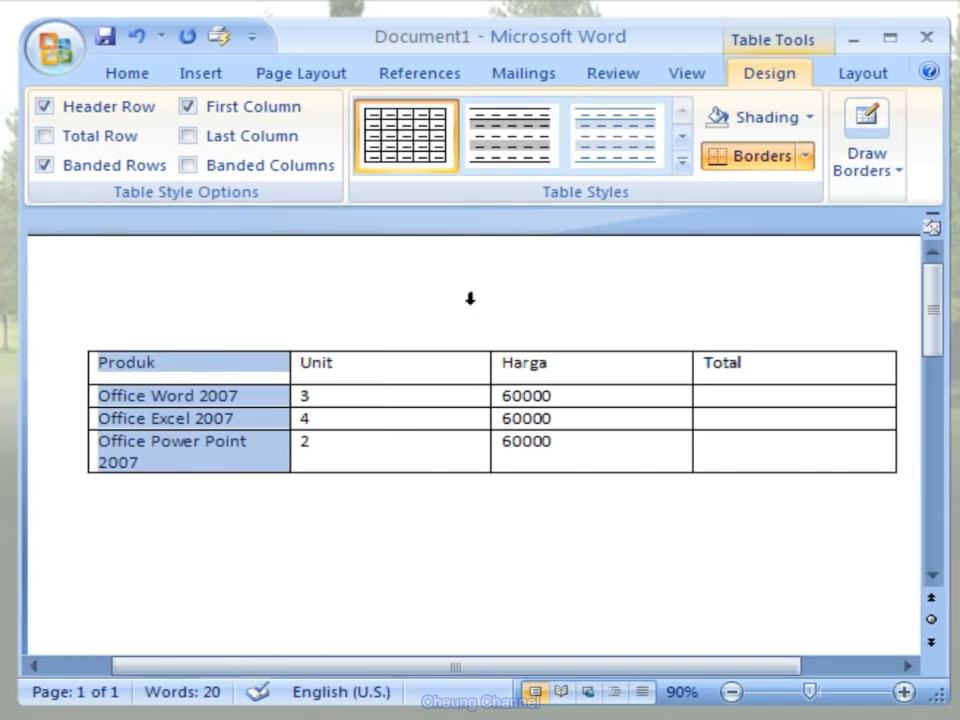
{"action": "left_click", "coordinate": [900, 78]}
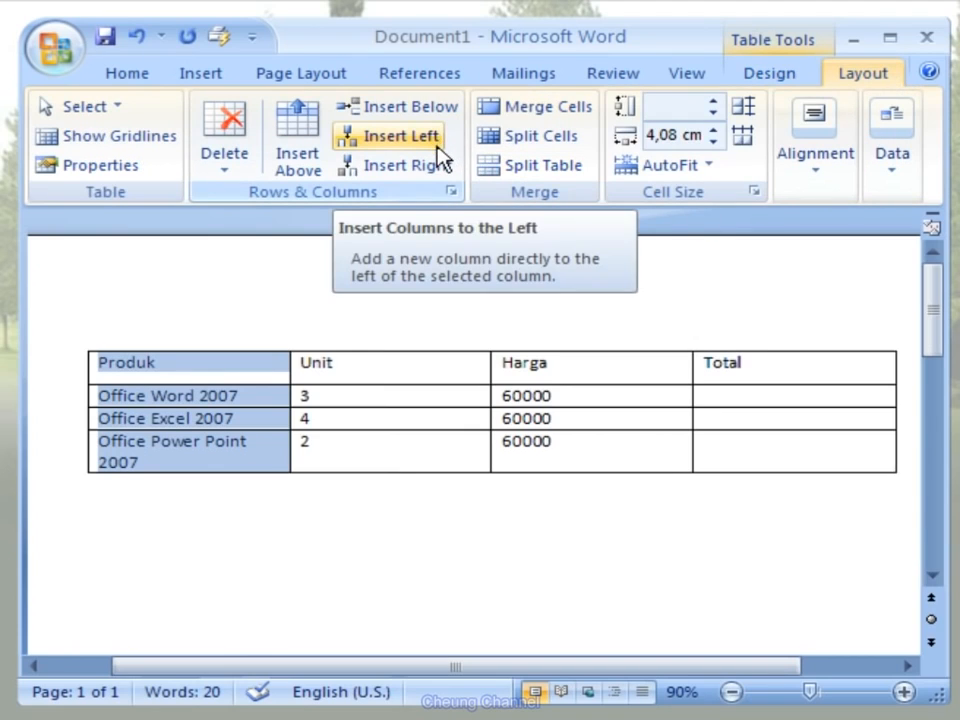
{"action": "left_click", "coordinate": [400, 137]}
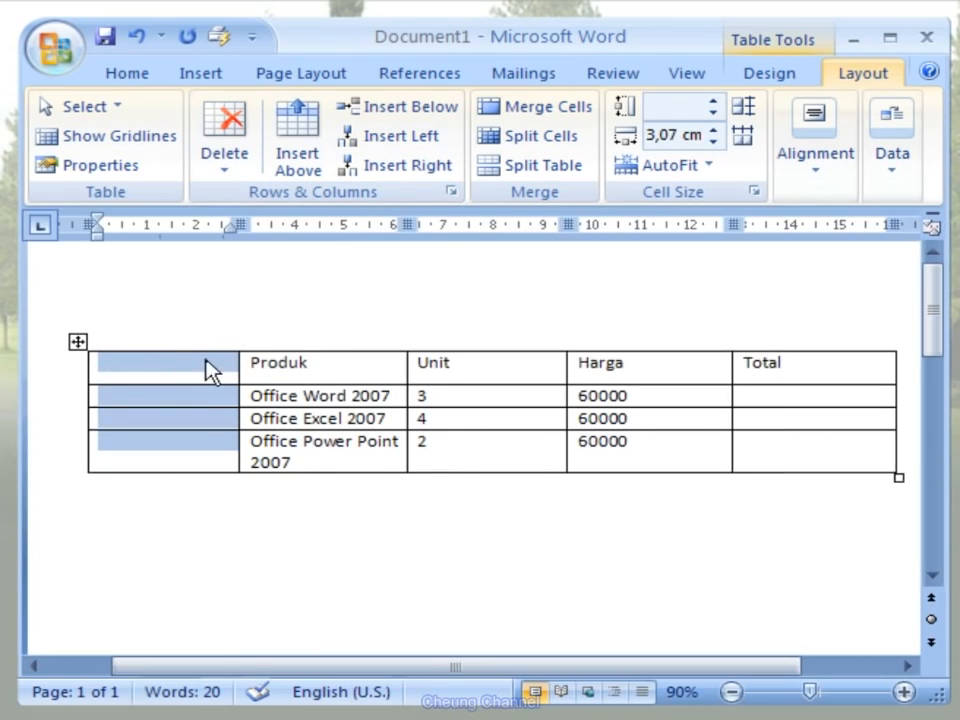
- Head the new empty column No and number the three product rows 1, 2 and 3
{"action": "left_click", "coordinate": [131, 371]}
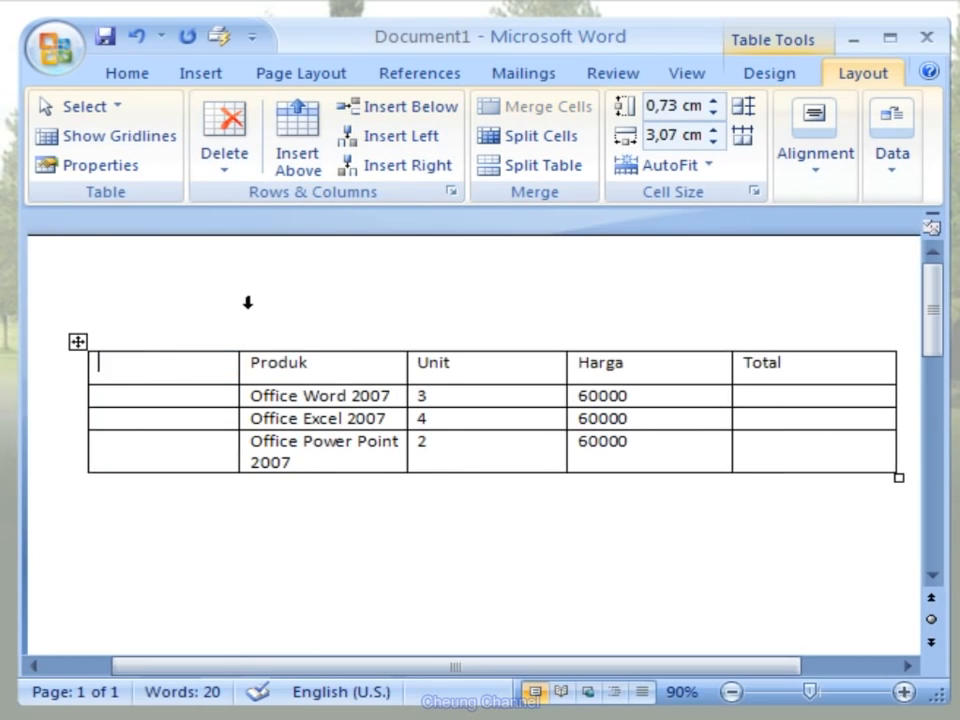
{"action": "type", "text": "No"}
{"action": "key", "text": "Down"}
{"action": "type", "text": "1"}
{"action": "key", "text": "Down"}
{"action": "type", "text": "2"}
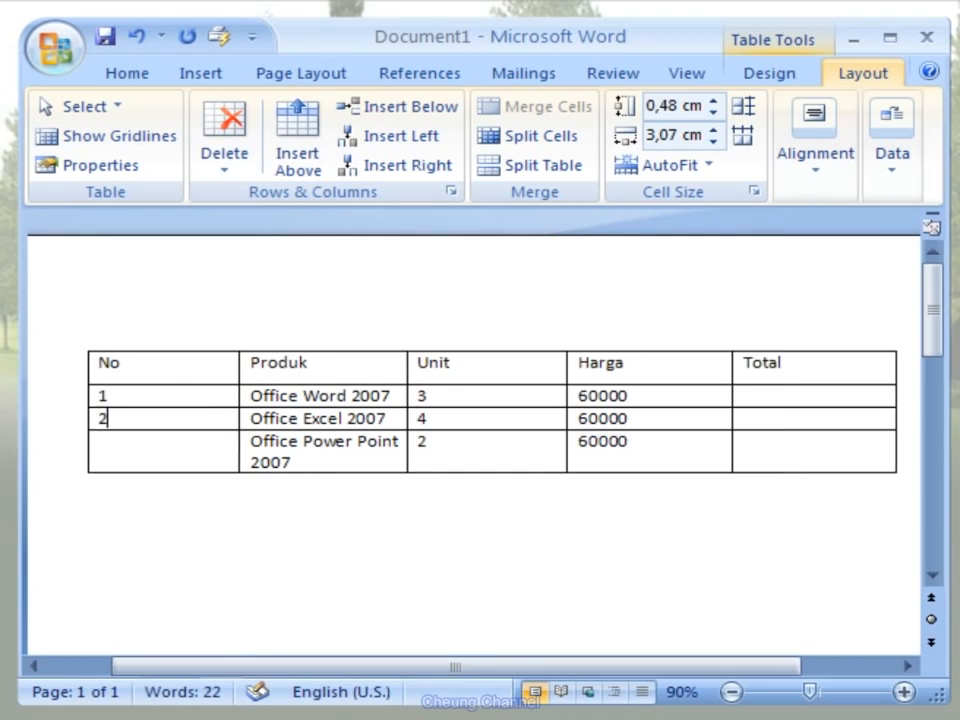
{"action": "key", "text": "Down"}
{"action": "type", "text": "3"}
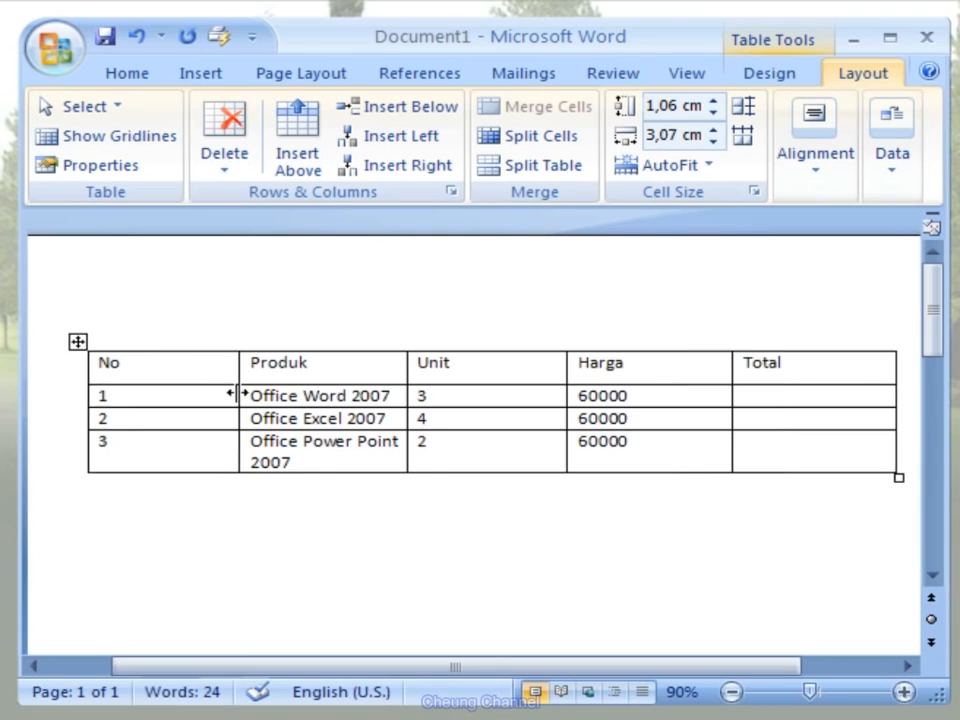
- Narrow the No column to about 0.94 cm, giving the freed width to the Produk column
{"action": "left_click_drag", "start_coordinate": [239, 393], "coordinate": [133, 393]}
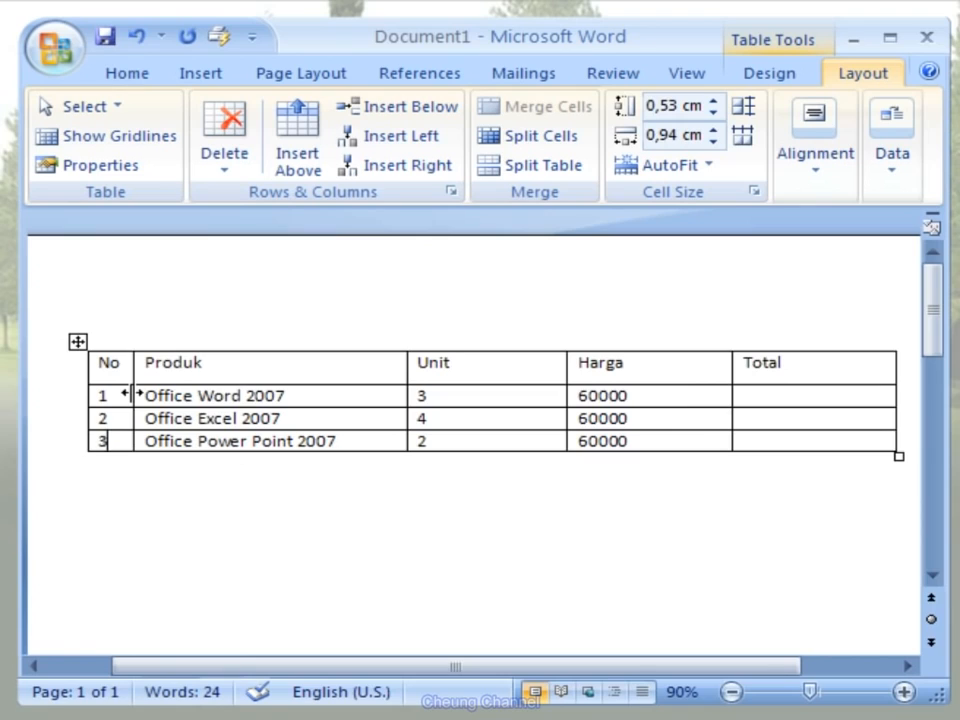
- Insert an empty column to the right of the Harga column
{"action": "left_click", "coordinate": [619, 346]}
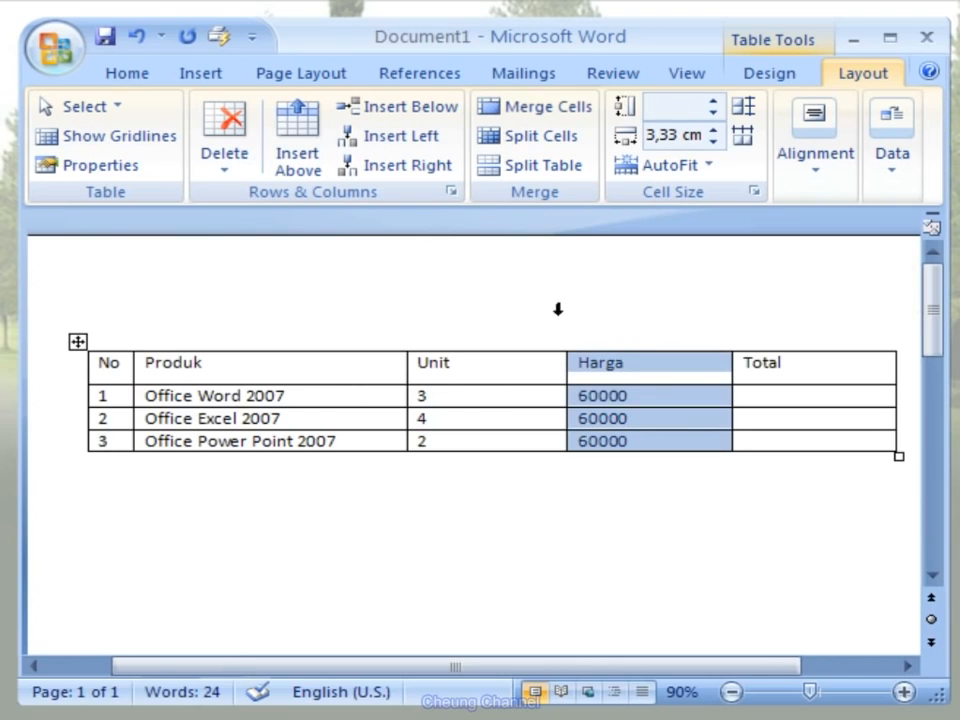
{"action": "left_click", "coordinate": [455, 183]}
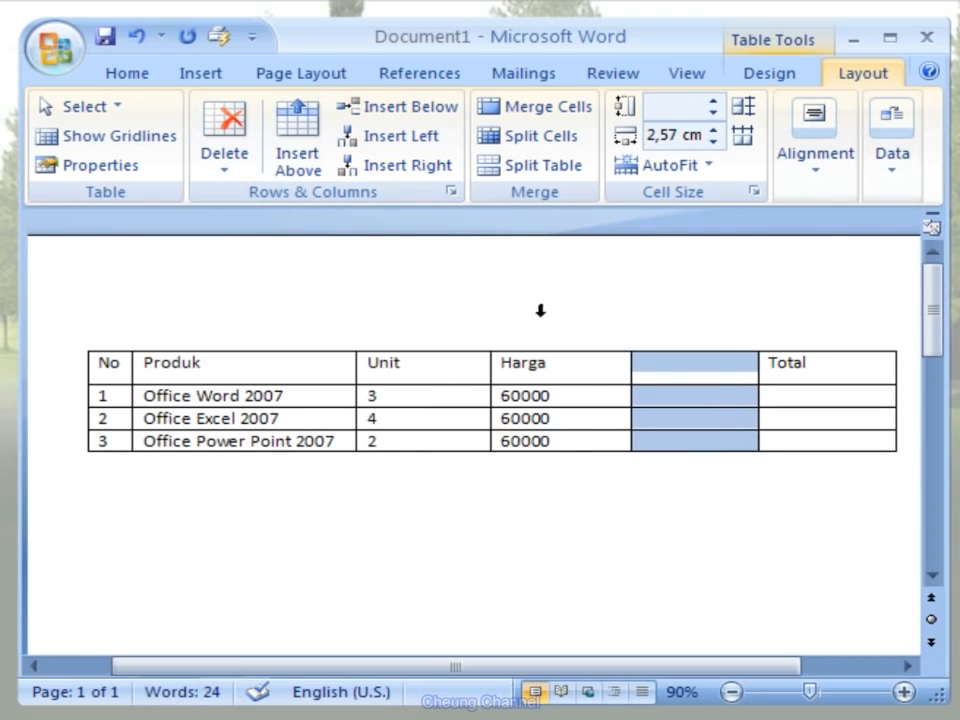
{"action": "left_click", "coordinate": [99, 461]}
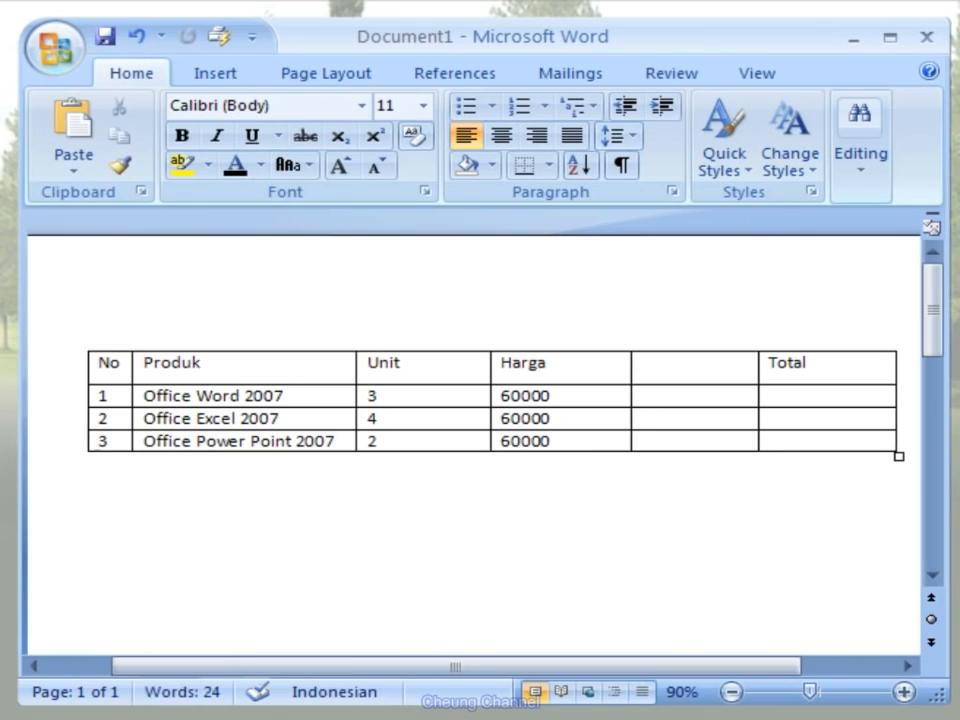
- Delete the empty column between Harga and Total
{"action": "left_click", "coordinate": [689, 340]}
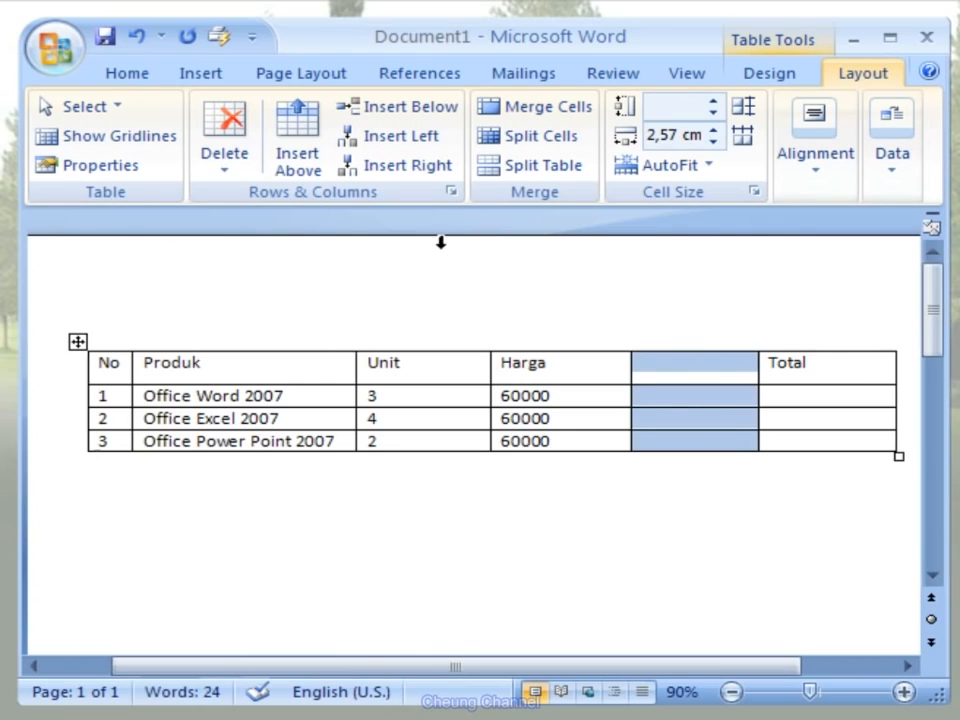
{"action": "left_click", "coordinate": [241, 181]}
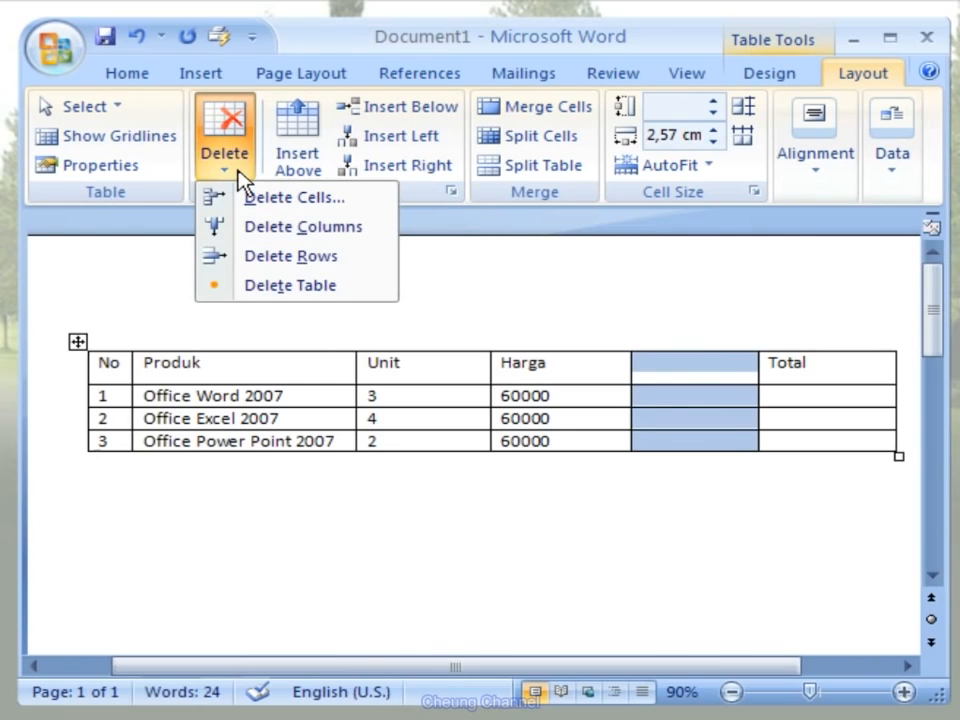
{"action": "left_click", "coordinate": [385, 226]}
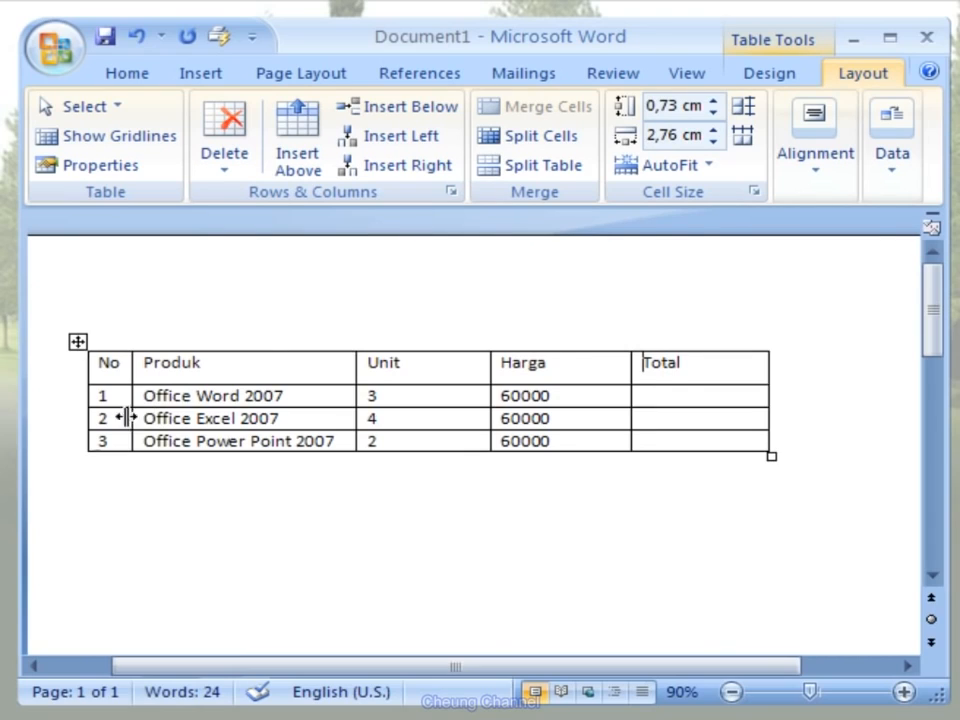
- Insert two empty rows below the Office Power Point 2007 row
{"action": "left_click", "coordinate": [36, 453]}
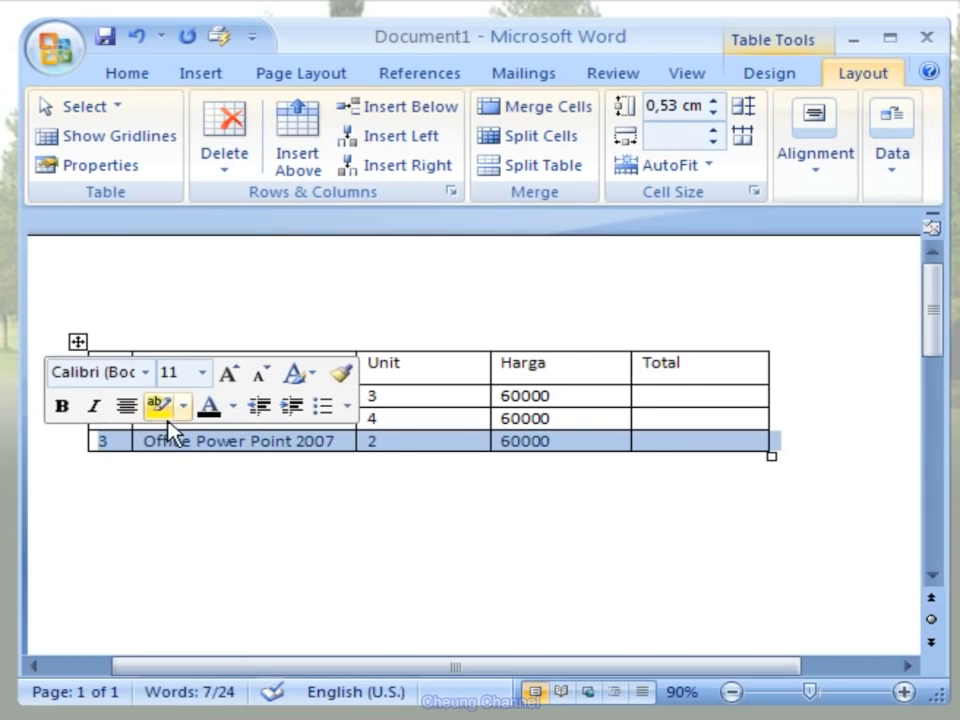
{"action": "left_click", "coordinate": [456, 120]}
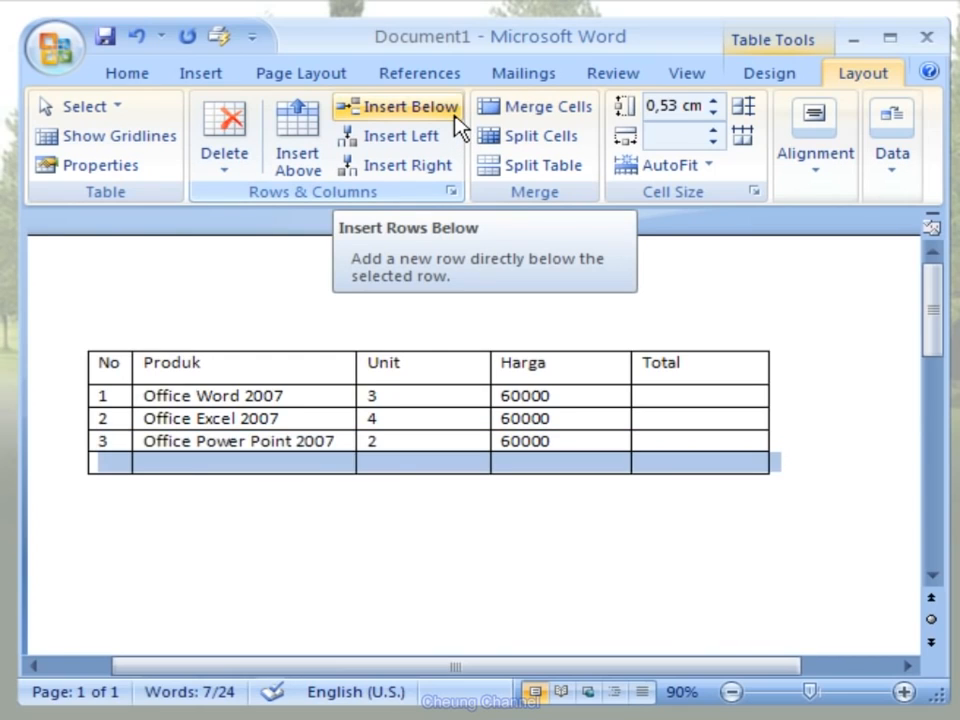
{"action": "left_click", "coordinate": [456, 120]}
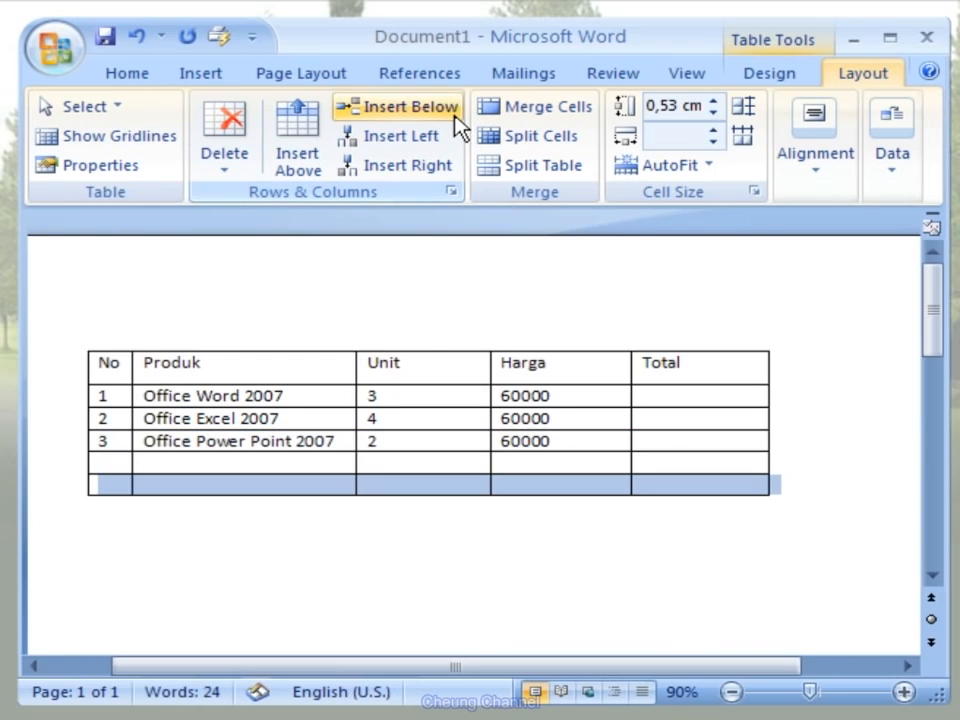
- Fill the first empty row with number 4, product Office Outlook 2007, unit 5 and price 60000
{"action": "left_click", "coordinate": [118, 460]}
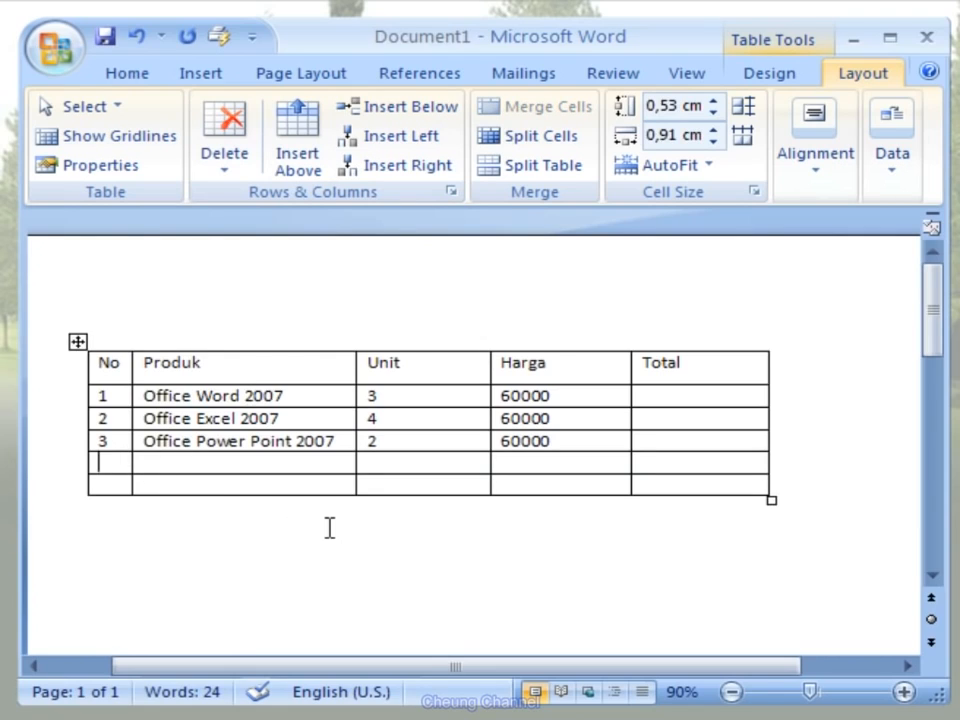
{"action": "type", "text": "4"}
{"action": "key", "text": "Tab"}
{"action": "type", "text": "O"}
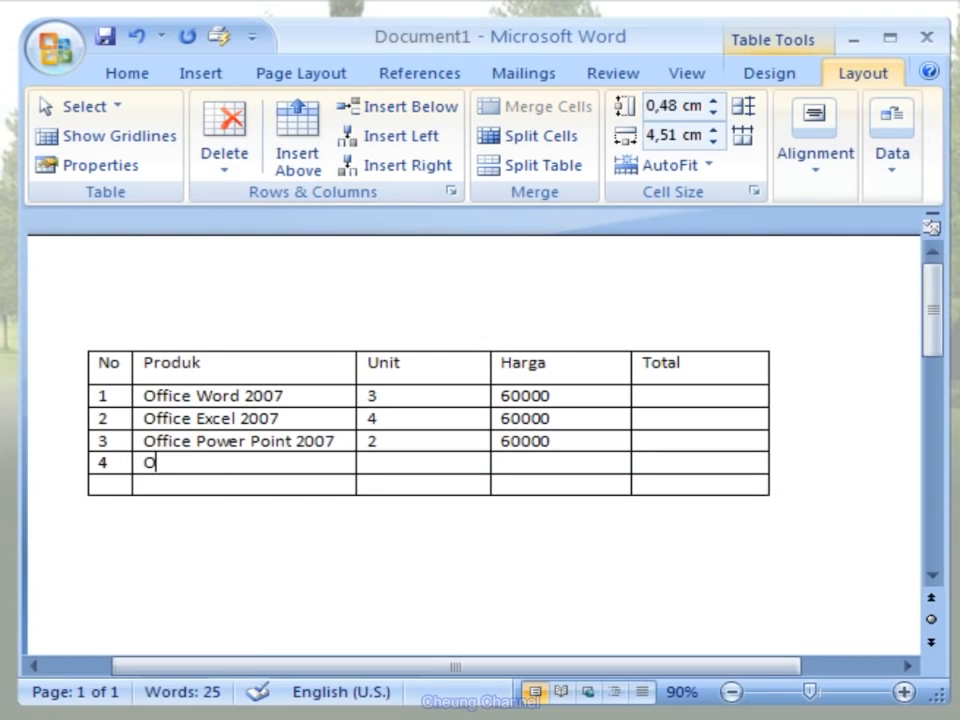
{"action": "type", "text": "ffice Outl"}
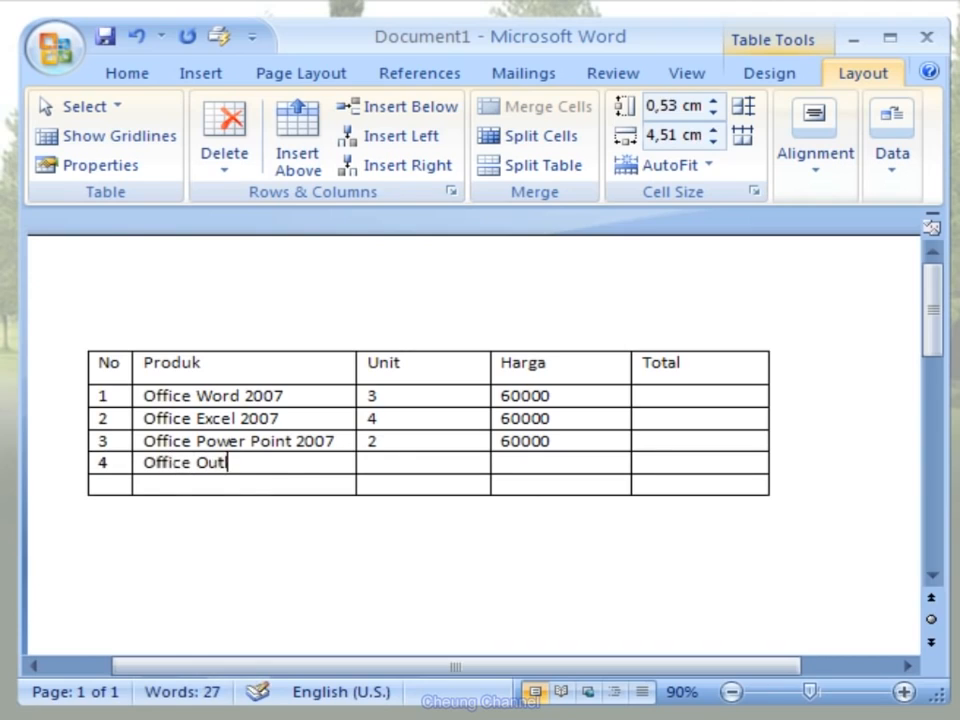
{"action": "type", "text": "ook 2007"}
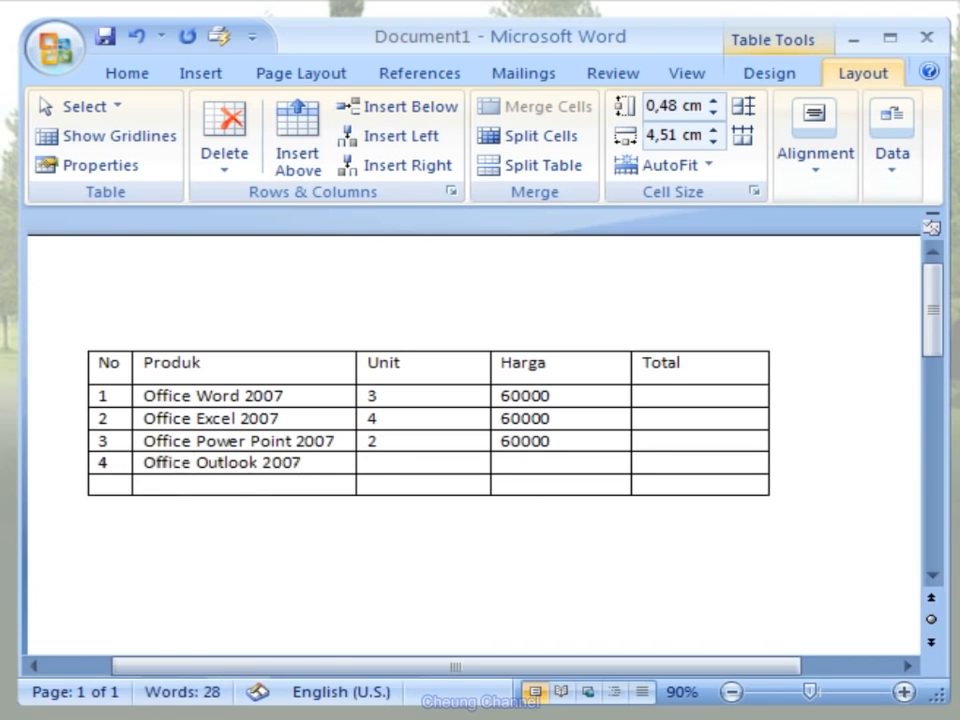
{"action": "key", "text": "Tab"}
{"action": "type", "text": "5"}
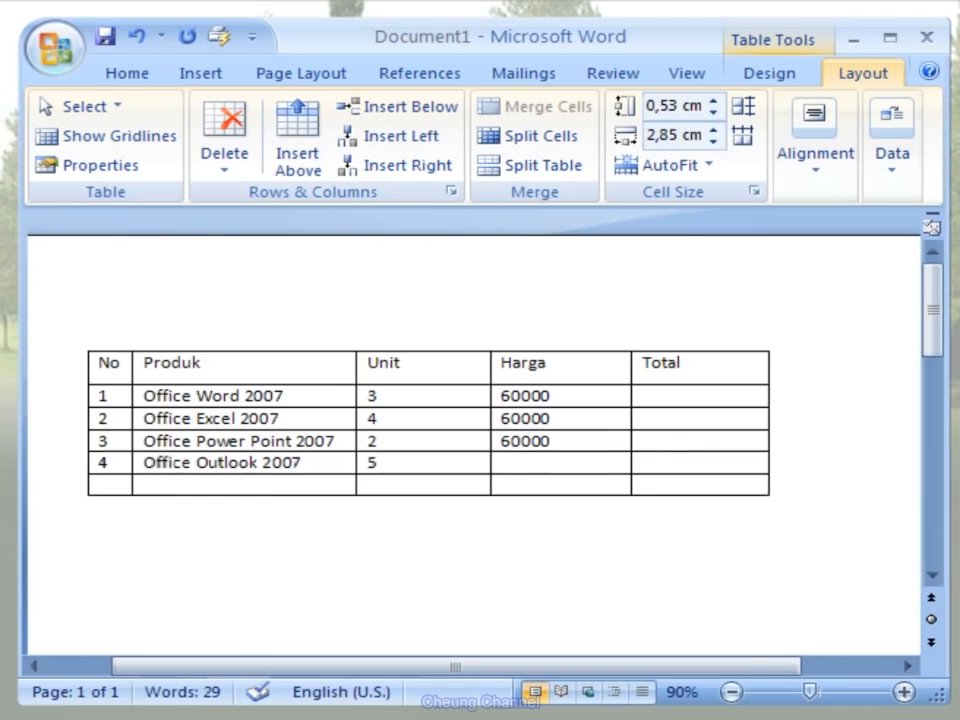
{"action": "key", "text": "Tab"}
{"action": "type", "text": "6000"}
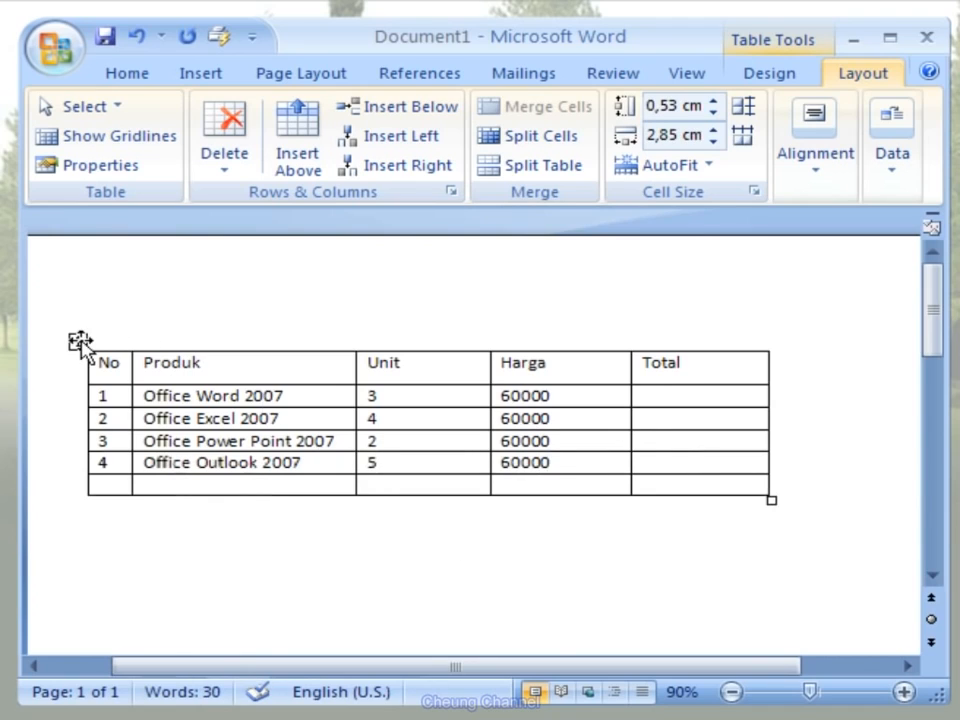
- Align the text of the whole table vertically centered at the left of each cell
{"action": "left_click", "coordinate": [78, 341]}
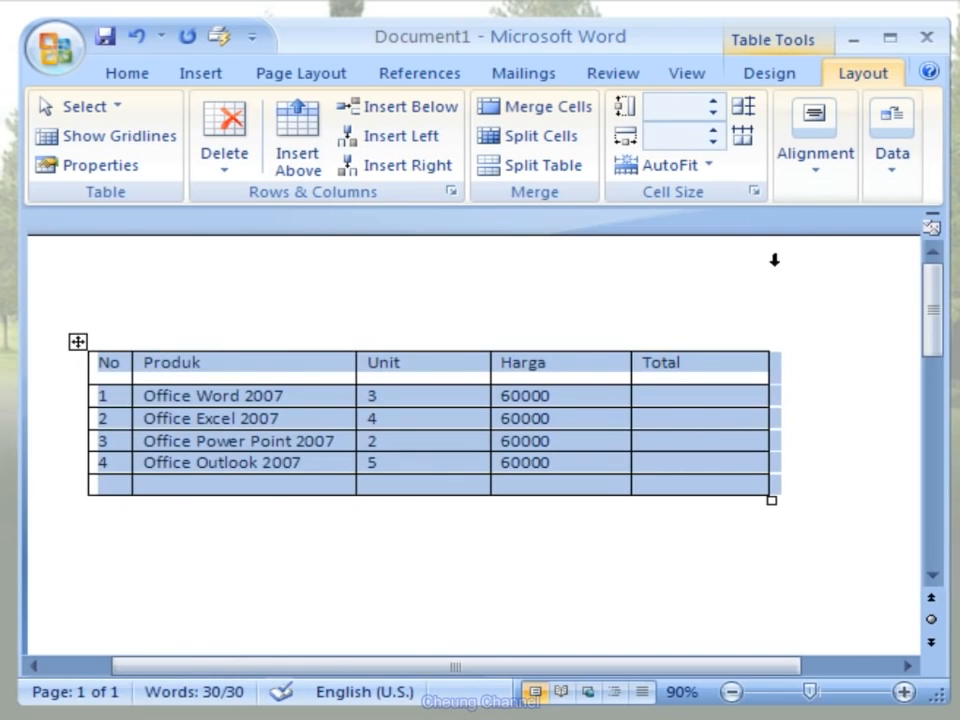
{"action": "left_click", "coordinate": [825, 180]}
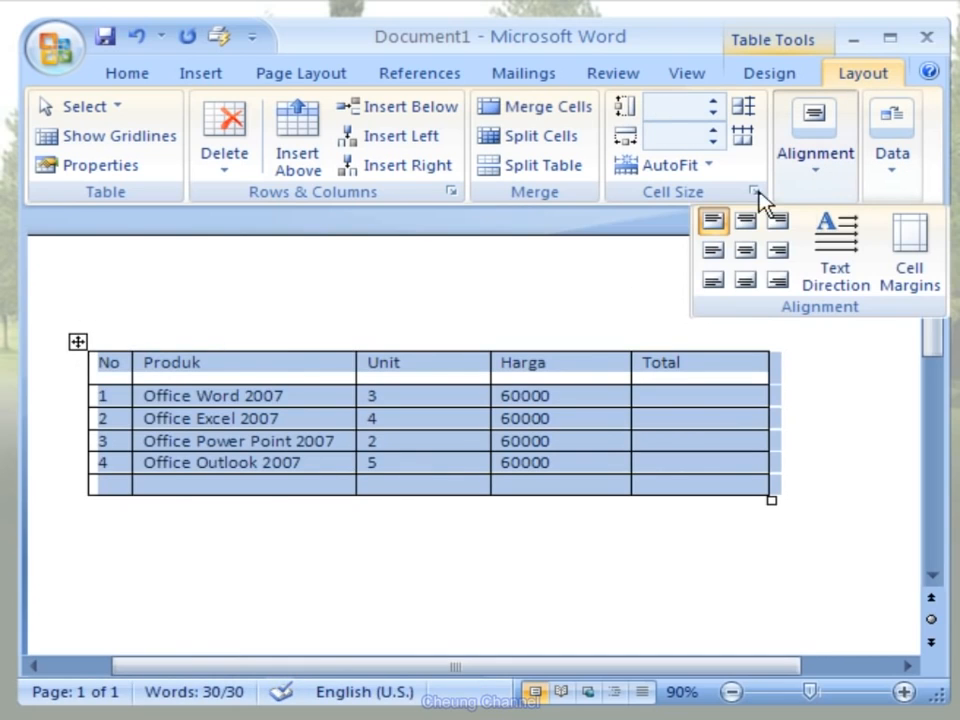
{"action": "left_click", "coordinate": [718, 252]}
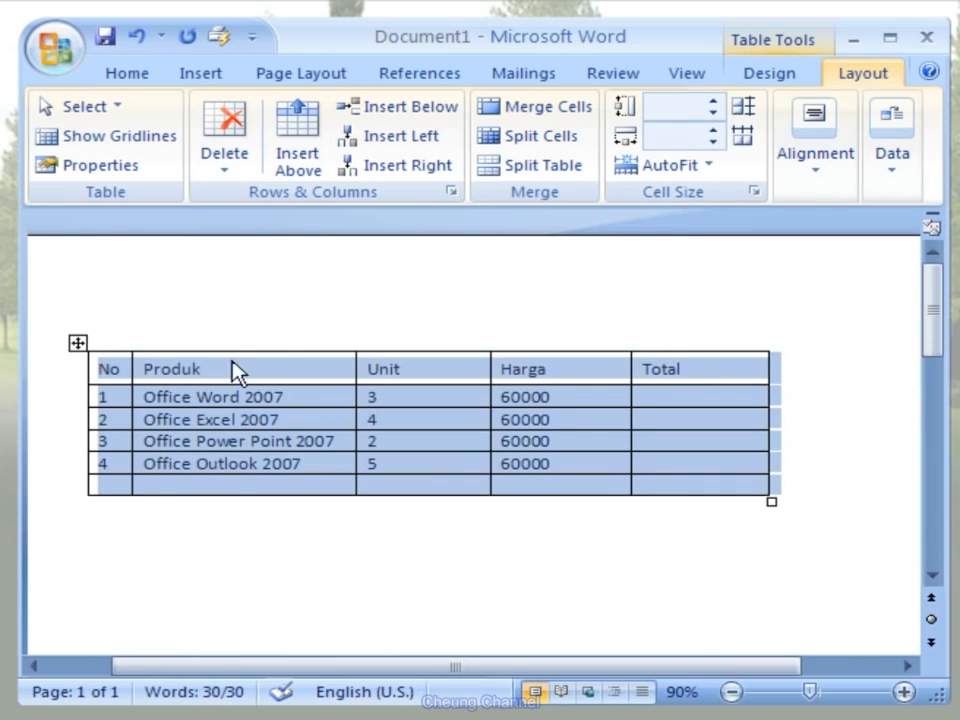
- Center the header row's text both horizontally and vertically and make it bold
{"action": "left_click", "coordinate": [50, 378]}
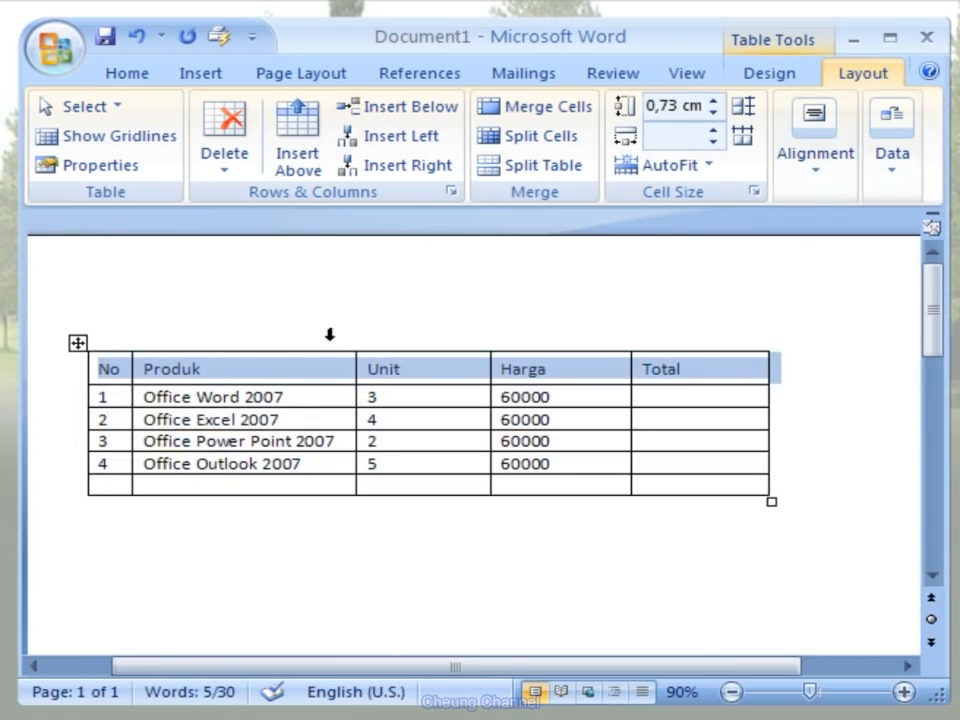
{"action": "left_click", "coordinate": [816, 176]}
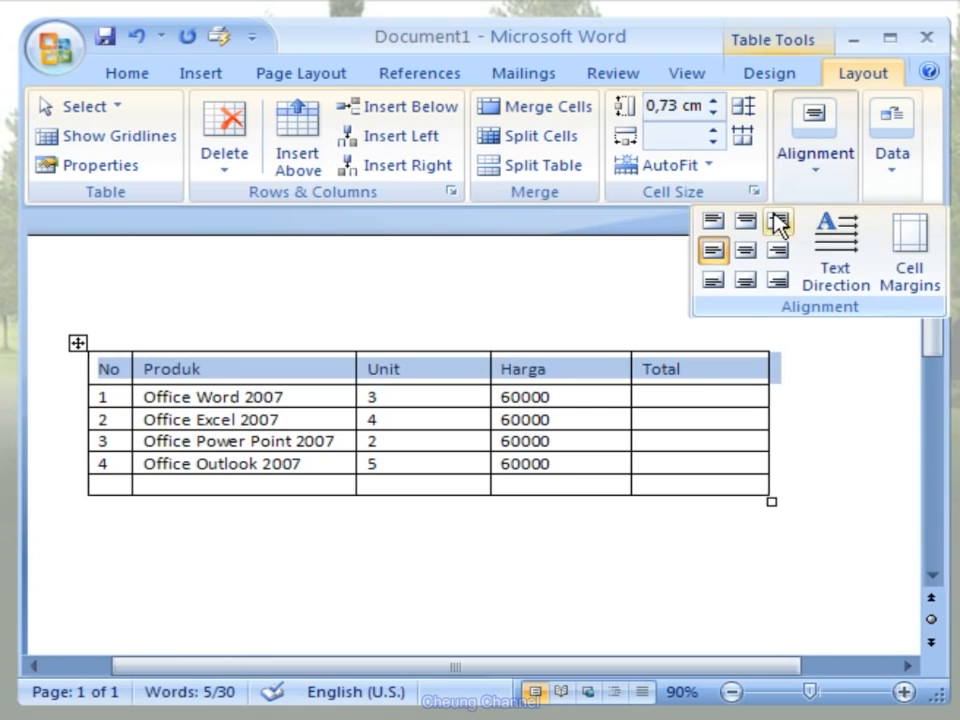
{"action": "left_click", "coordinate": [757, 262]}
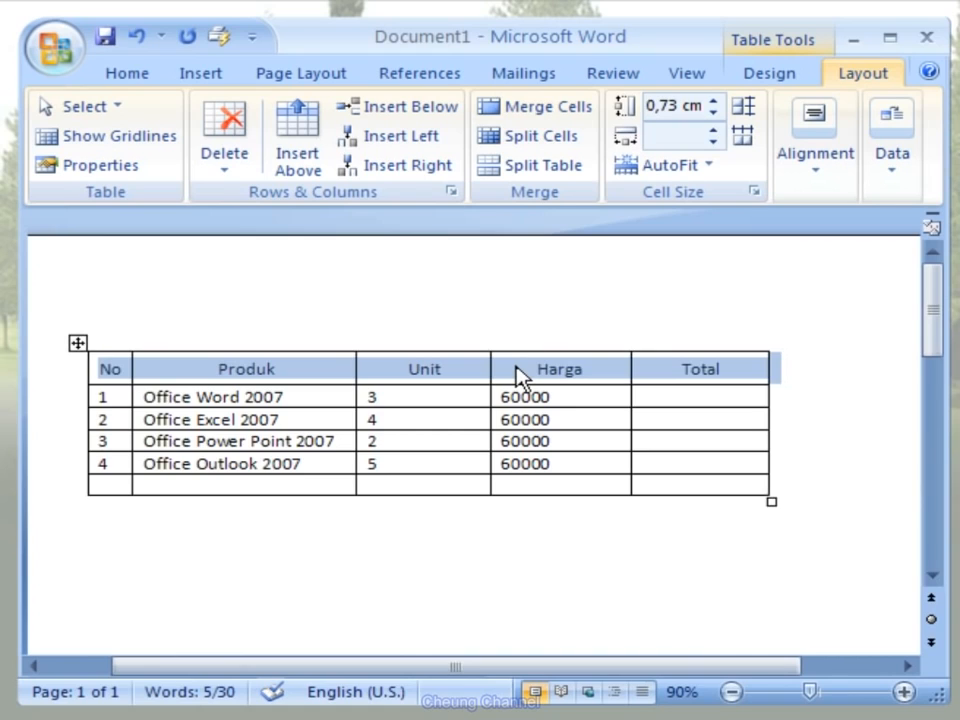
{"action": "left_click", "coordinate": [148, 78]}
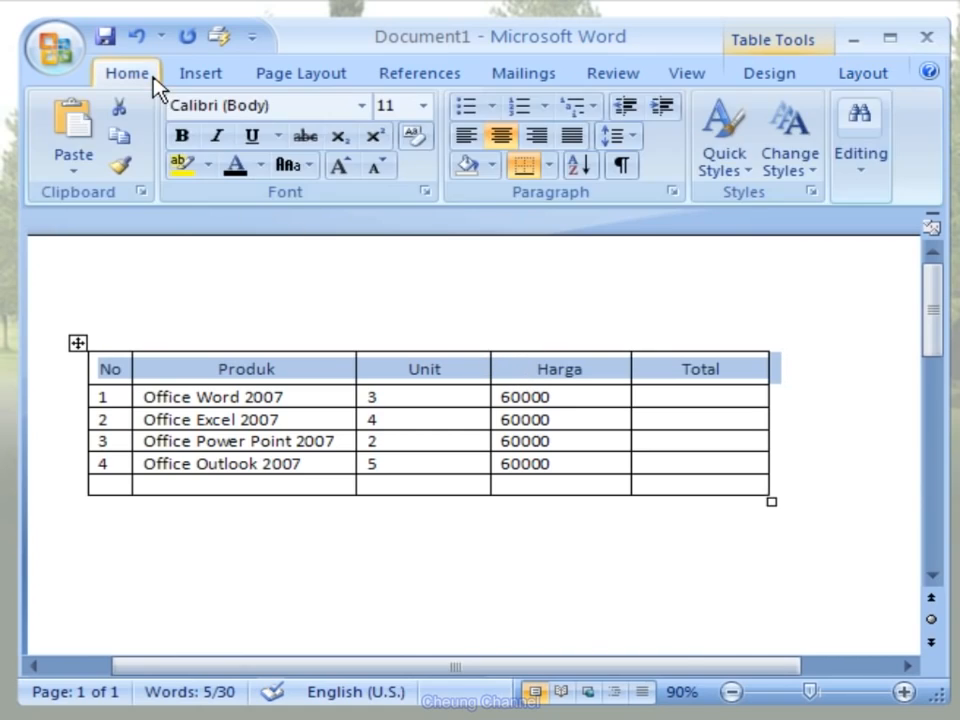
{"action": "left_click", "coordinate": [182, 136]}
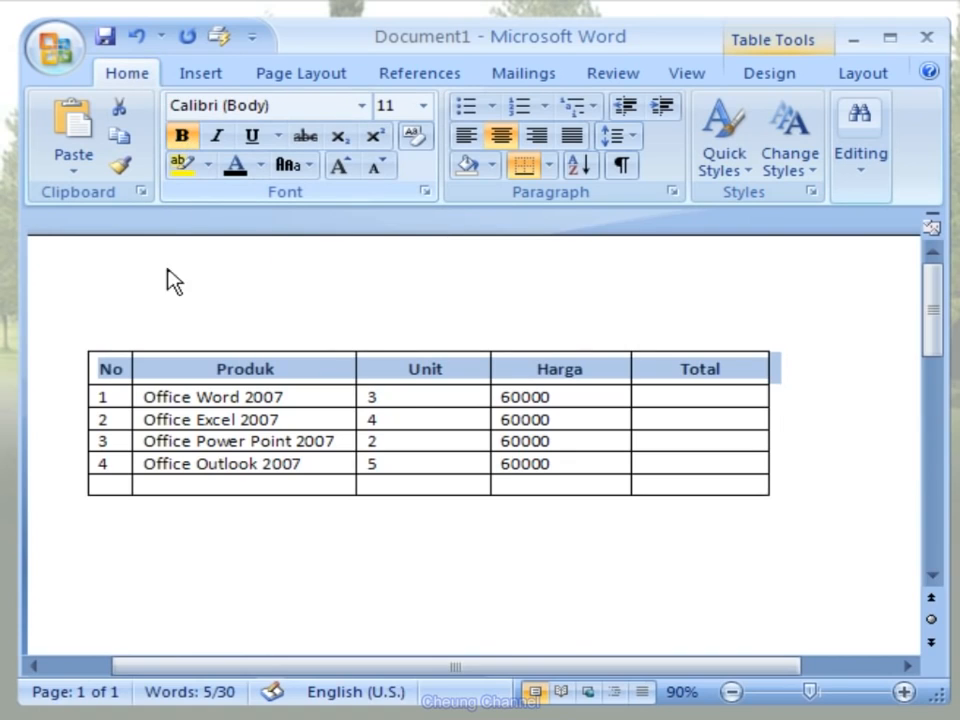
- Center the contents of the No and Unit columns horizontally and vertically in their cells
{"action": "left_click", "coordinate": [110, 334]}
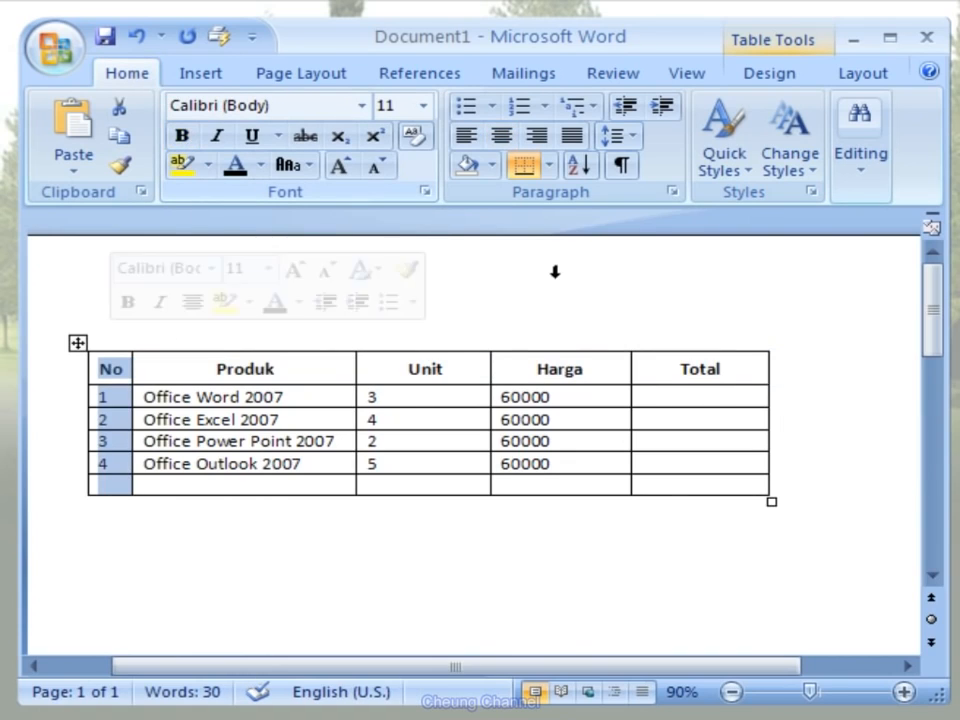
{"action": "left_click", "coordinate": [893, 80]}
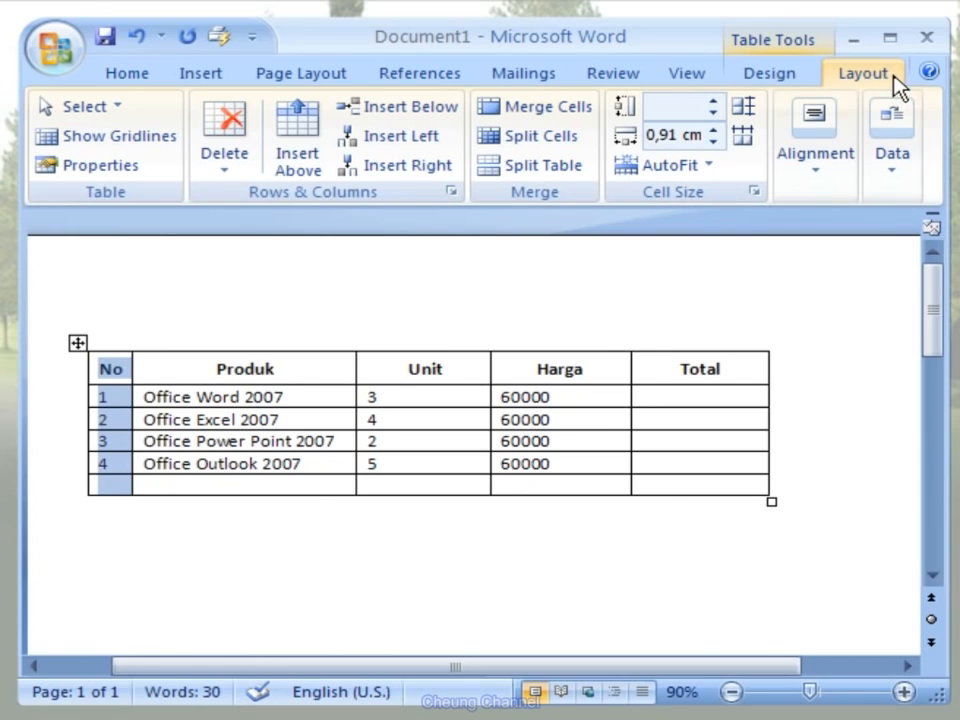
{"action": "left_click", "coordinate": [825, 176]}
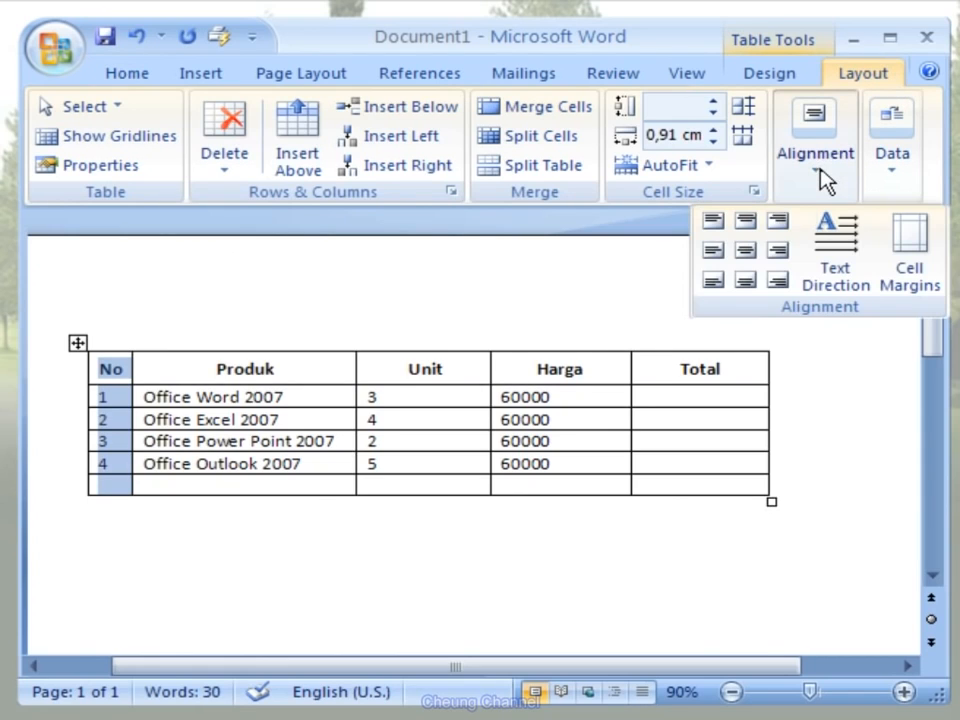
{"action": "left_click", "coordinate": [750, 251]}
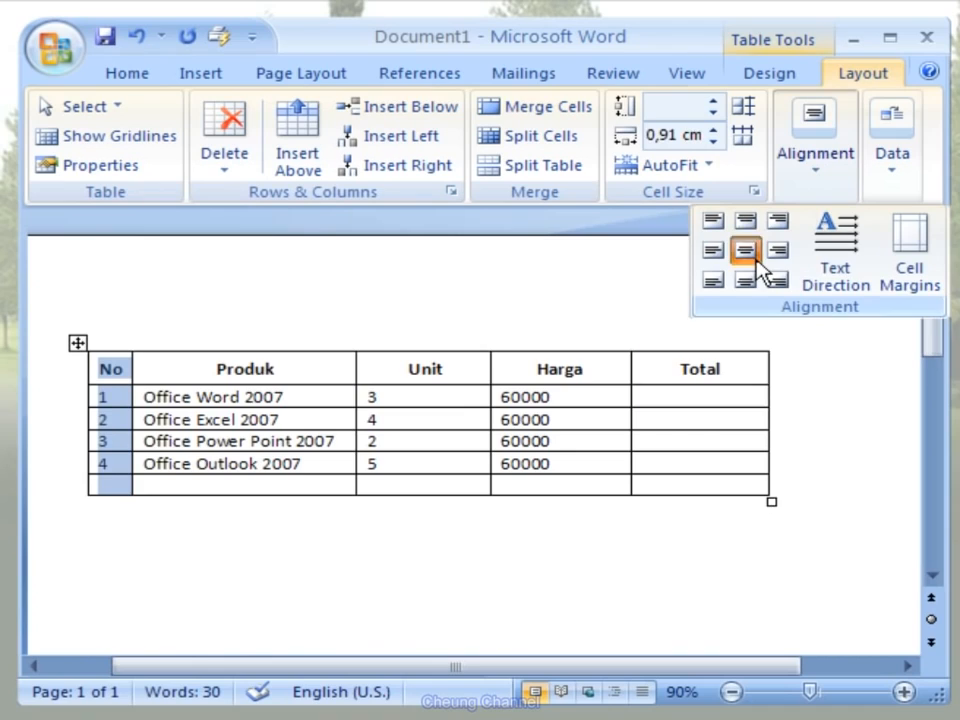
{"action": "left_click", "coordinate": [428, 336]}
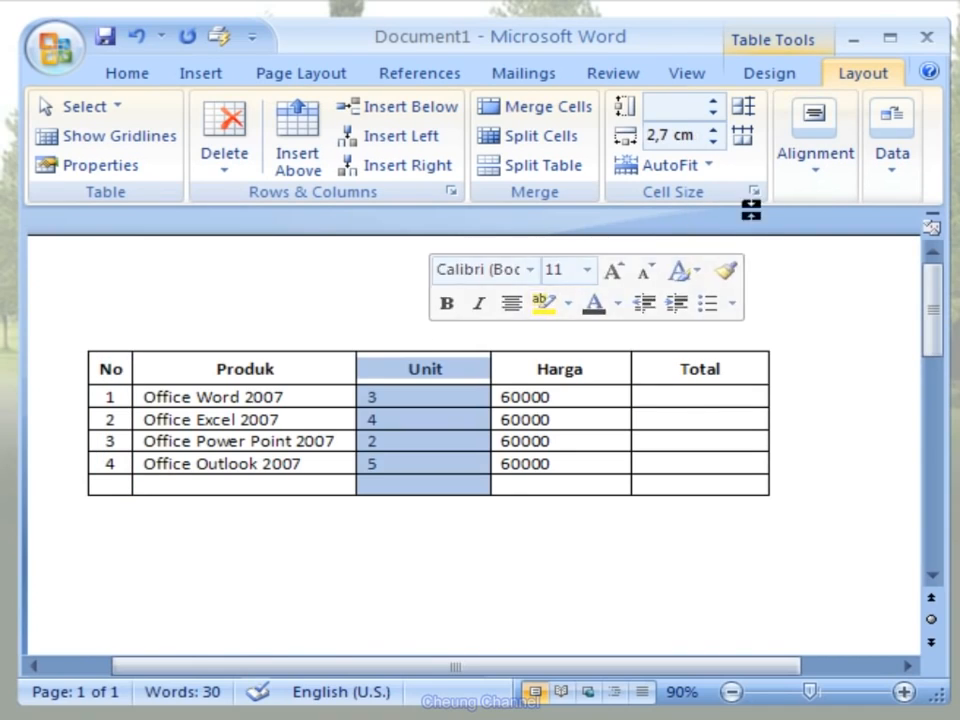
{"action": "left_click", "coordinate": [818, 165]}
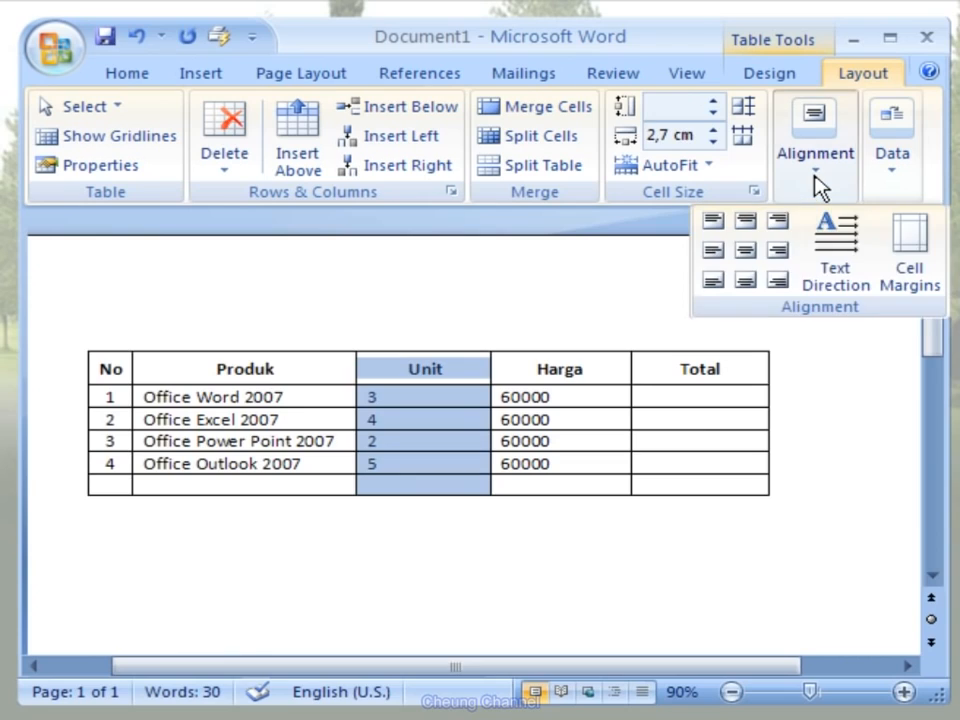
{"action": "left_click", "coordinate": [748, 252]}
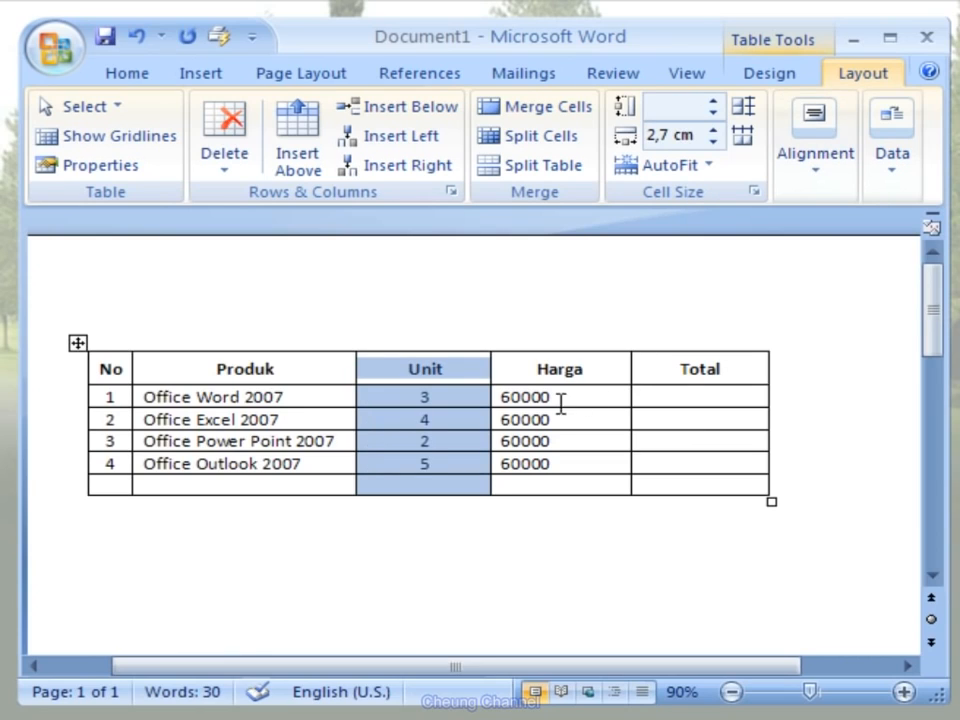
- Right-align the Harga and Total cells of the four product rows, keeping them vertically centered
{"action": "left_click_drag", "start_coordinate": [503, 397], "coordinate": [688, 455]}
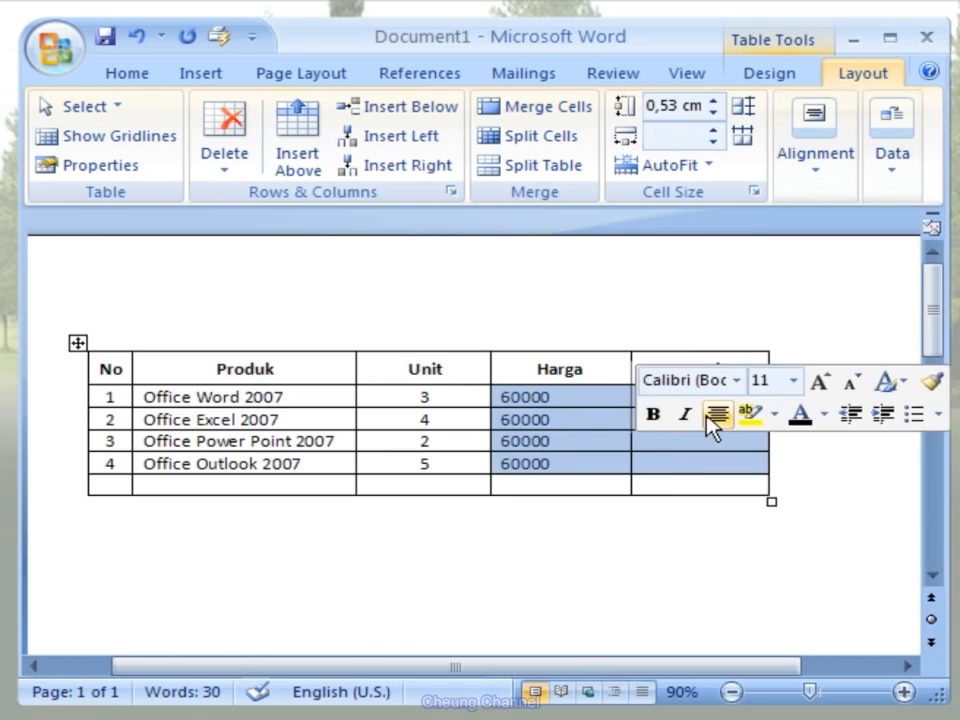
{"action": "left_click", "coordinate": [815, 186]}
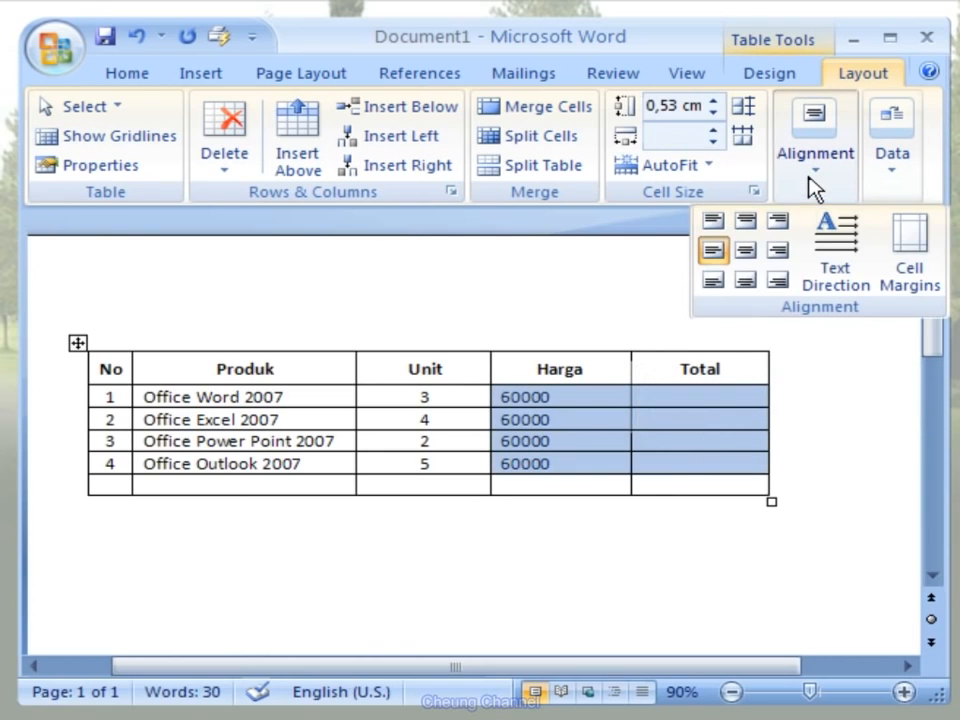
{"action": "left_click", "coordinate": [781, 256]}
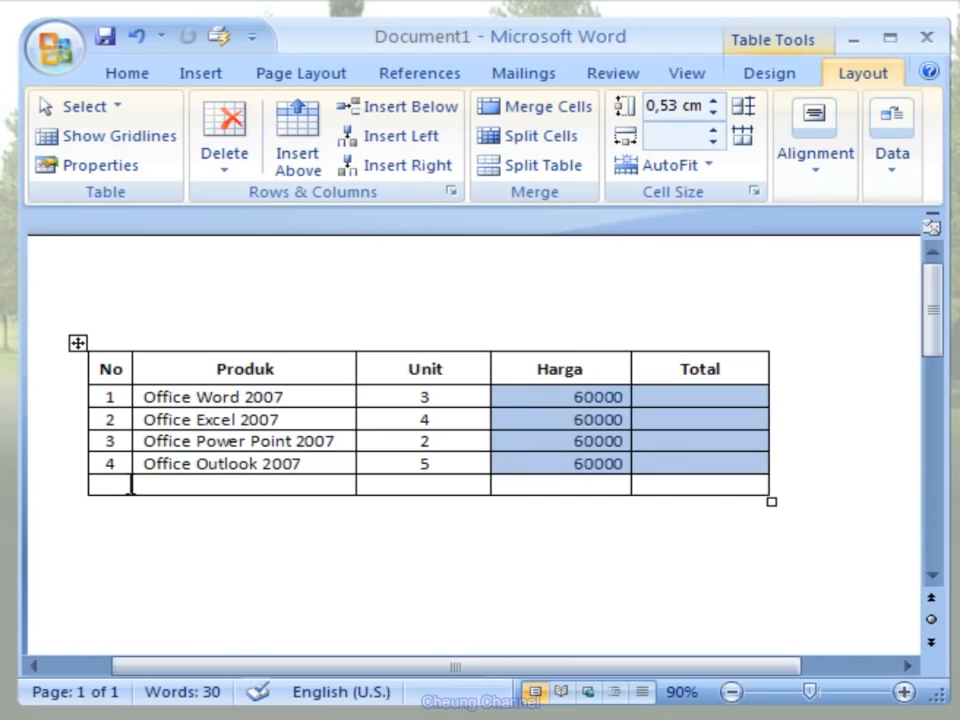
- Merge the first four cells of the table's last row and enter "Grand Total" in the merged cell
{"action": "left_click_drag", "start_coordinate": [133, 485], "coordinate": [536, 478]}
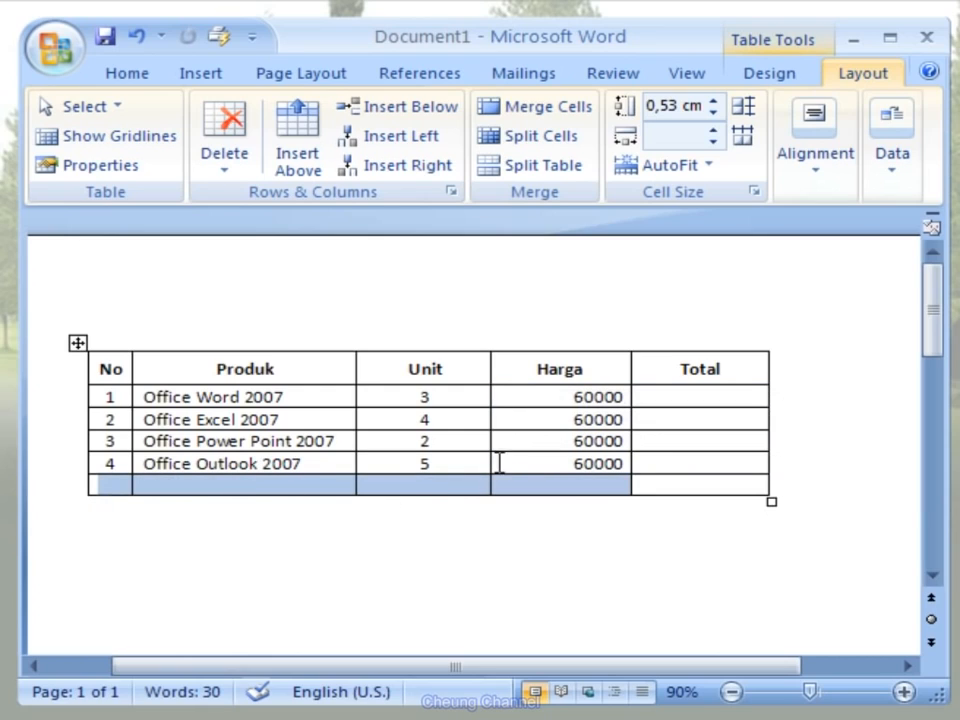
{"action": "left_click", "coordinate": [581, 118]}
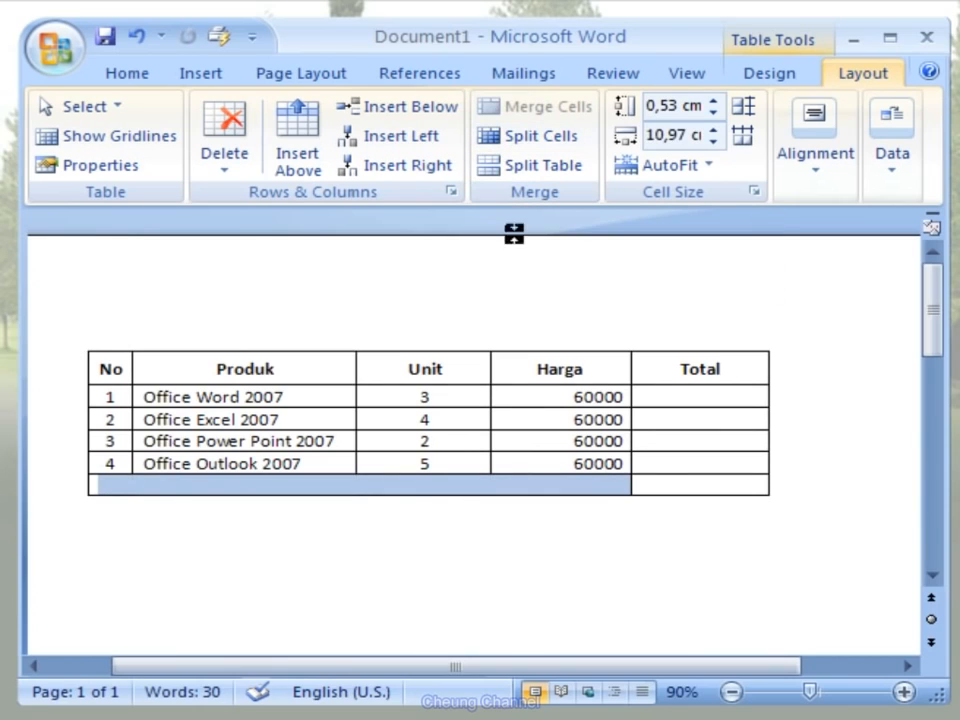
{"action": "left_click", "coordinate": [362, 490]}
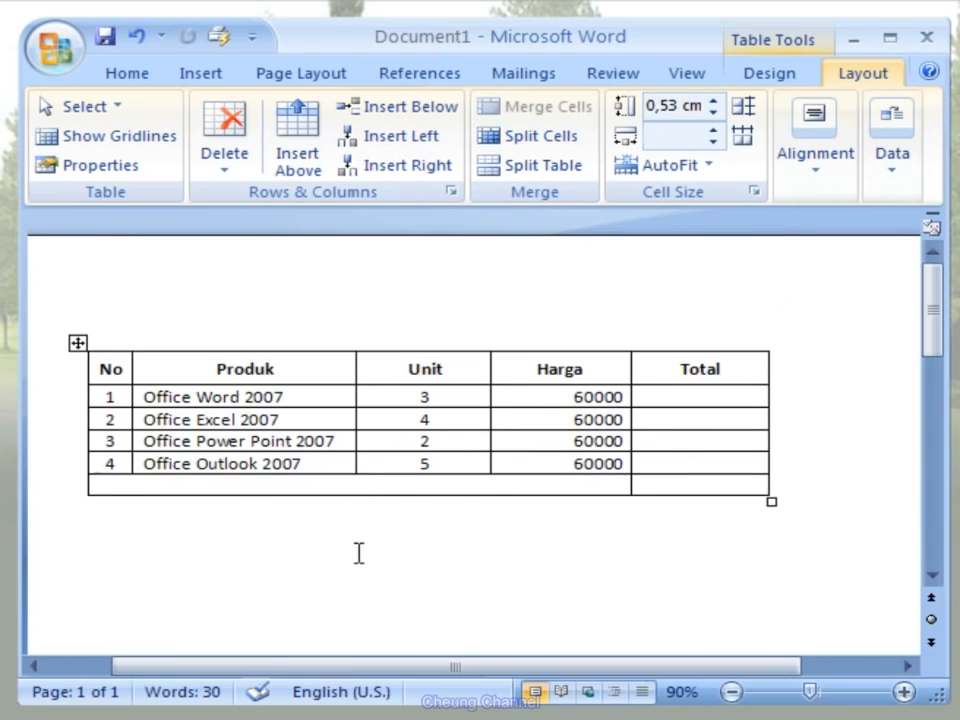
{"action": "type", "text": "G"}
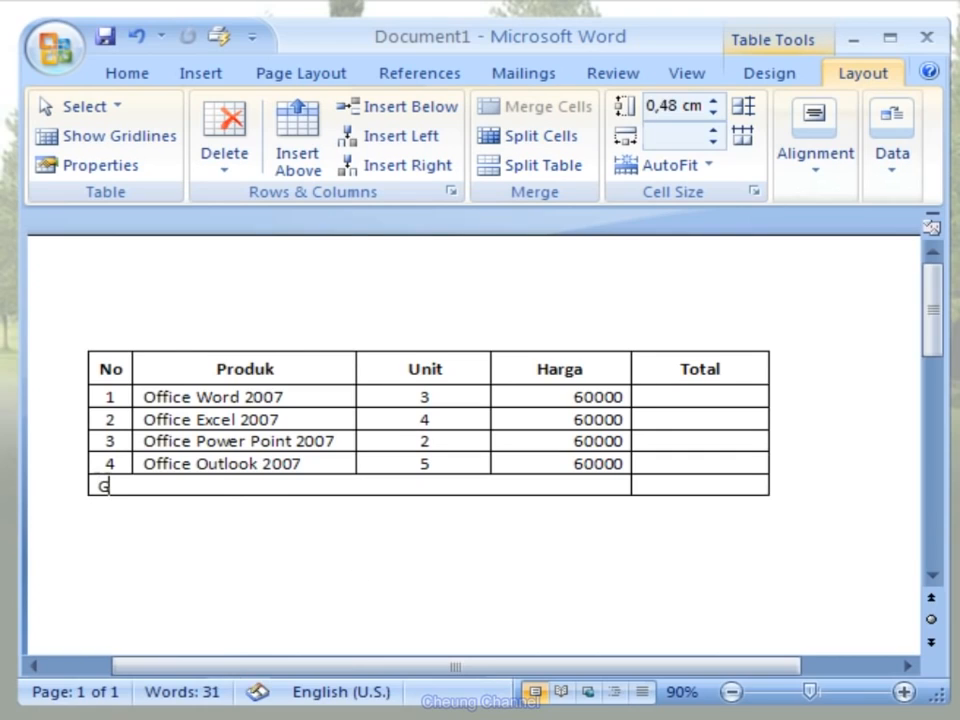
{"action": "type", "text": "rand Total"}
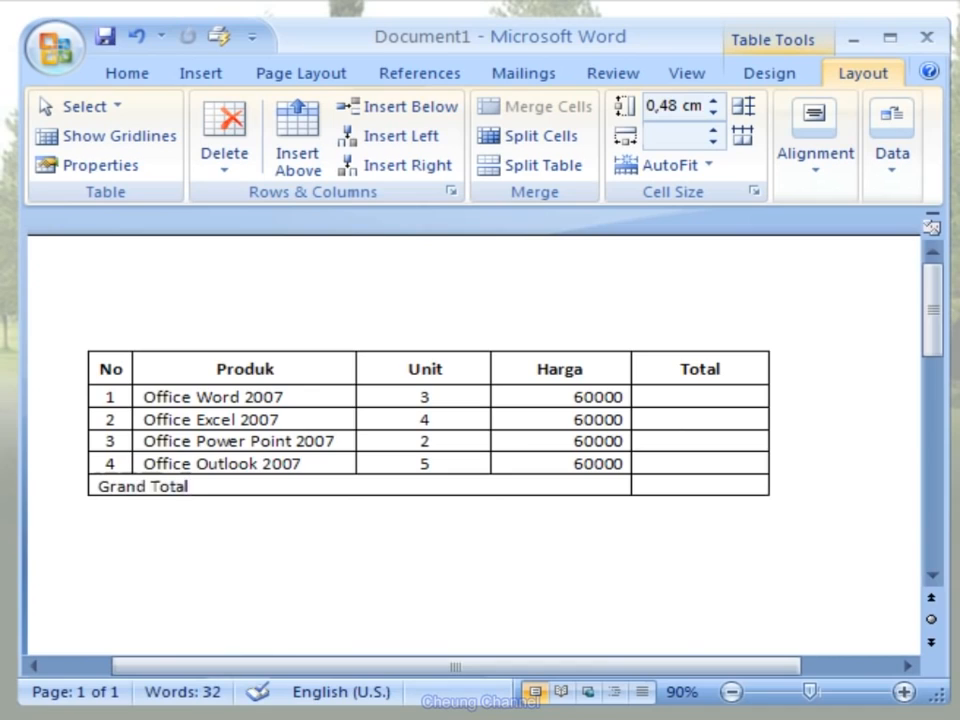
- Center the Grand Total label horizontally and vertically in its merged cell and make it bold
{"action": "left_click", "coordinate": [812, 195]}
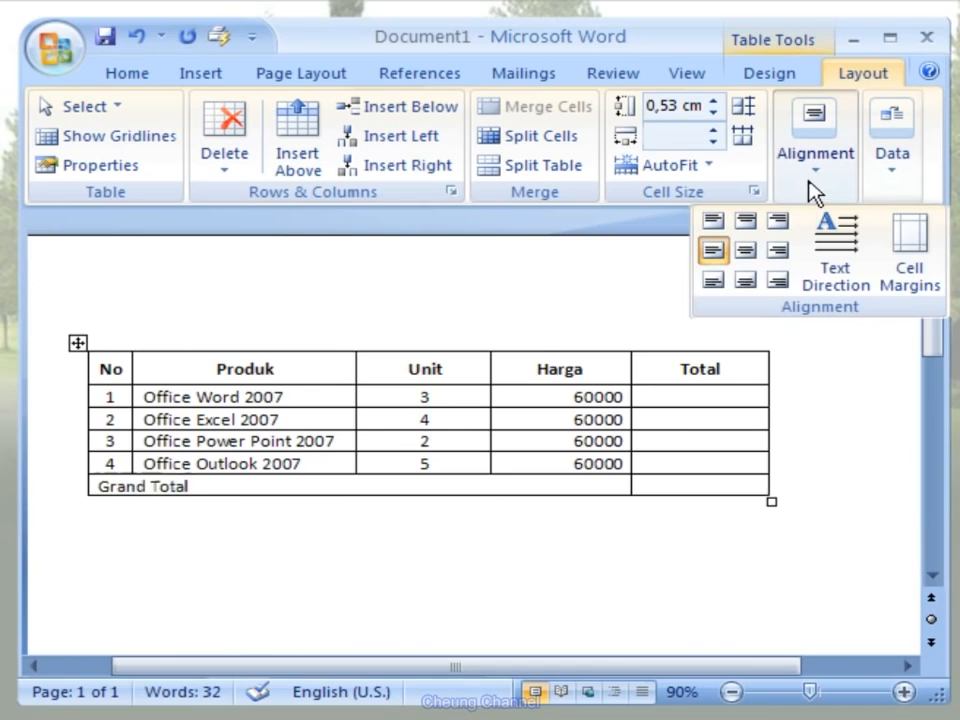
{"action": "left_click", "coordinate": [748, 252]}
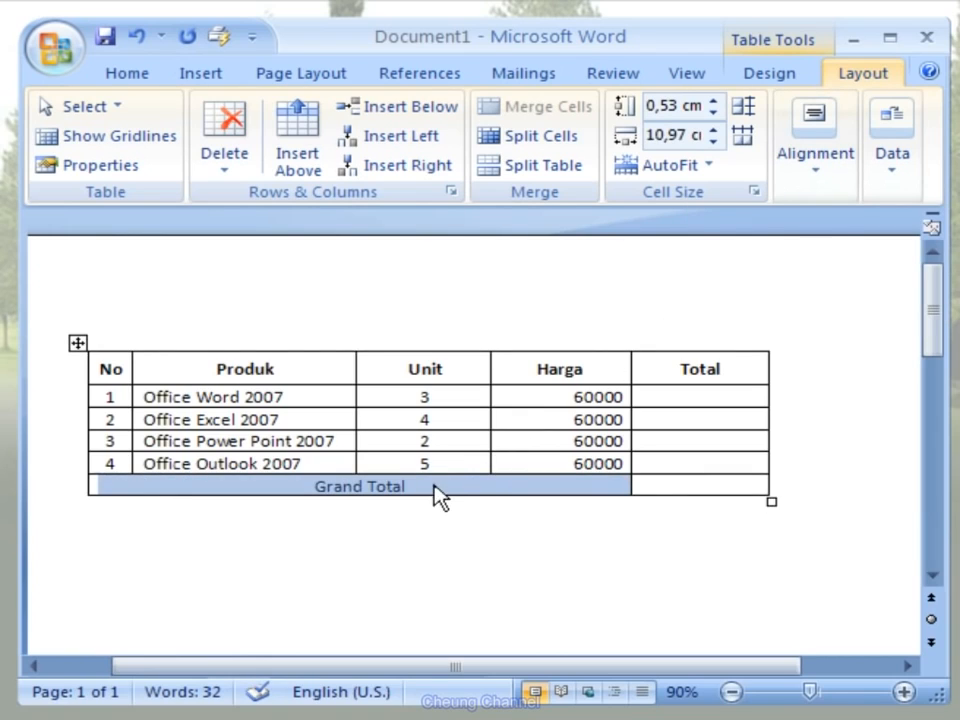
{"action": "left_click_drag", "start_coordinate": [424, 483], "coordinate": [326, 480]}
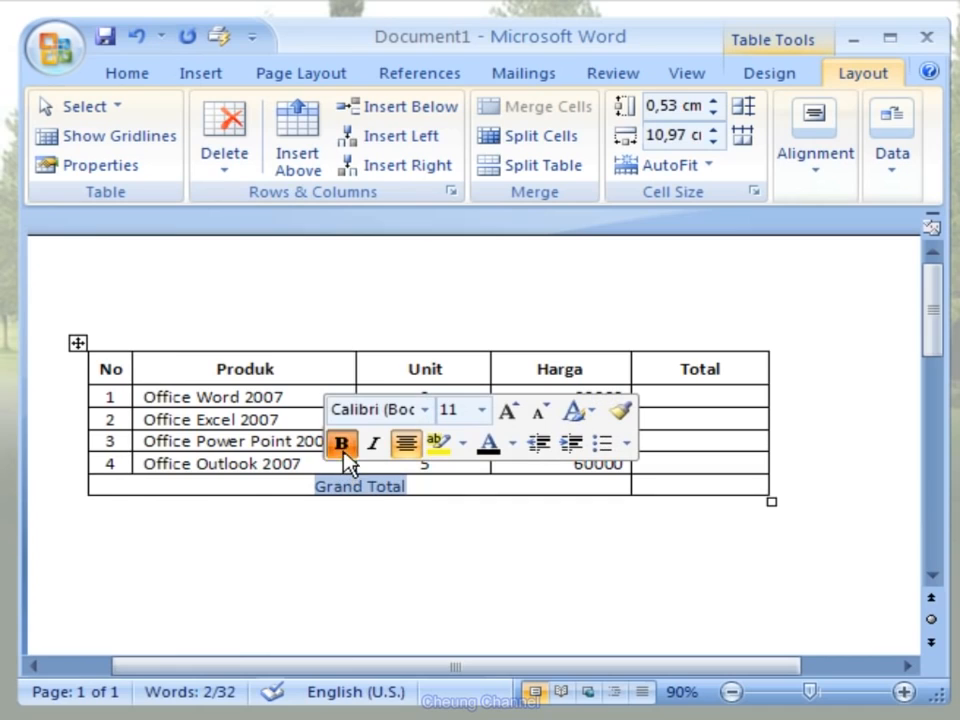
{"action": "left_click", "coordinate": [342, 452]}
{"action": "left_click", "coordinate": [378, 509]}
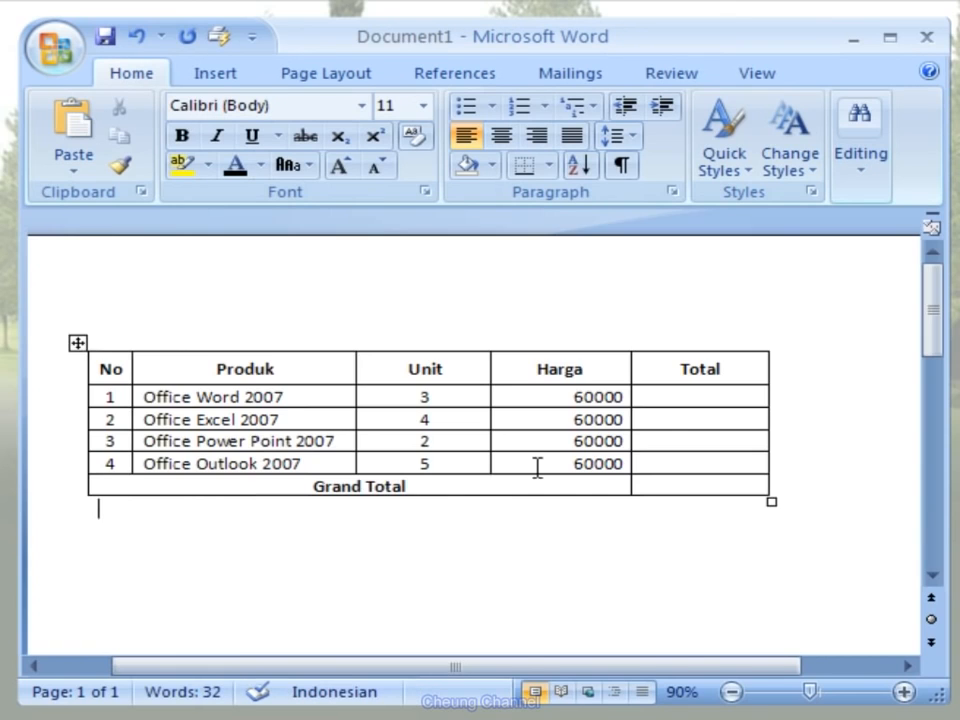
- Insert the formula =3*60000 with number format #.##0 in the Total cell of the Office Word 2007 row
{"action": "left_click", "coordinate": [736, 396]}
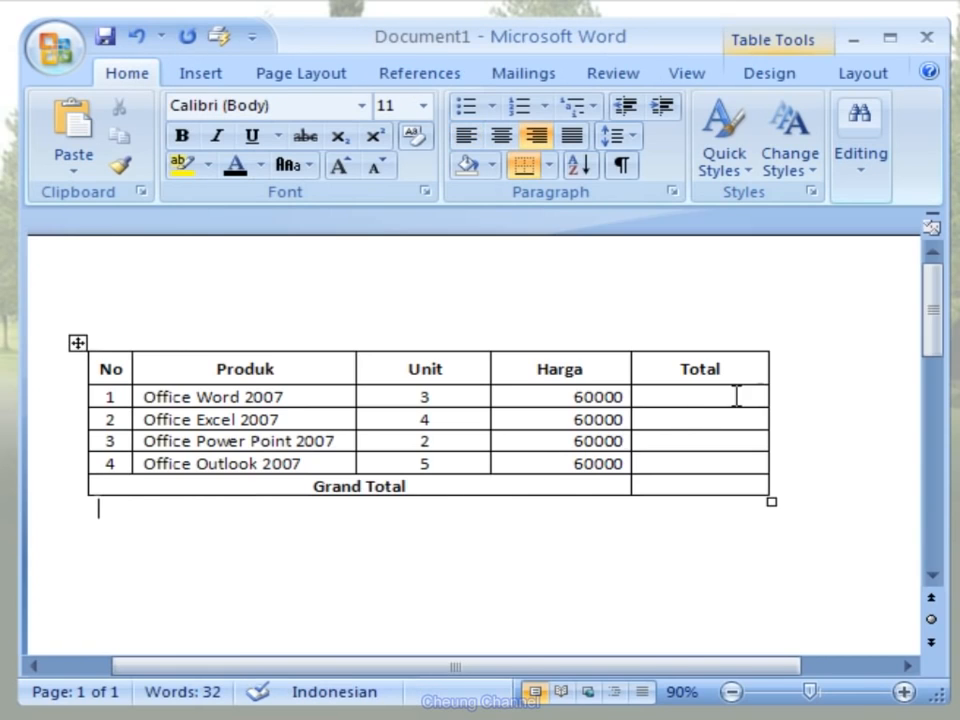
{"action": "left_click", "coordinate": [900, 86]}
{"action": "left_click", "coordinate": [901, 187]}
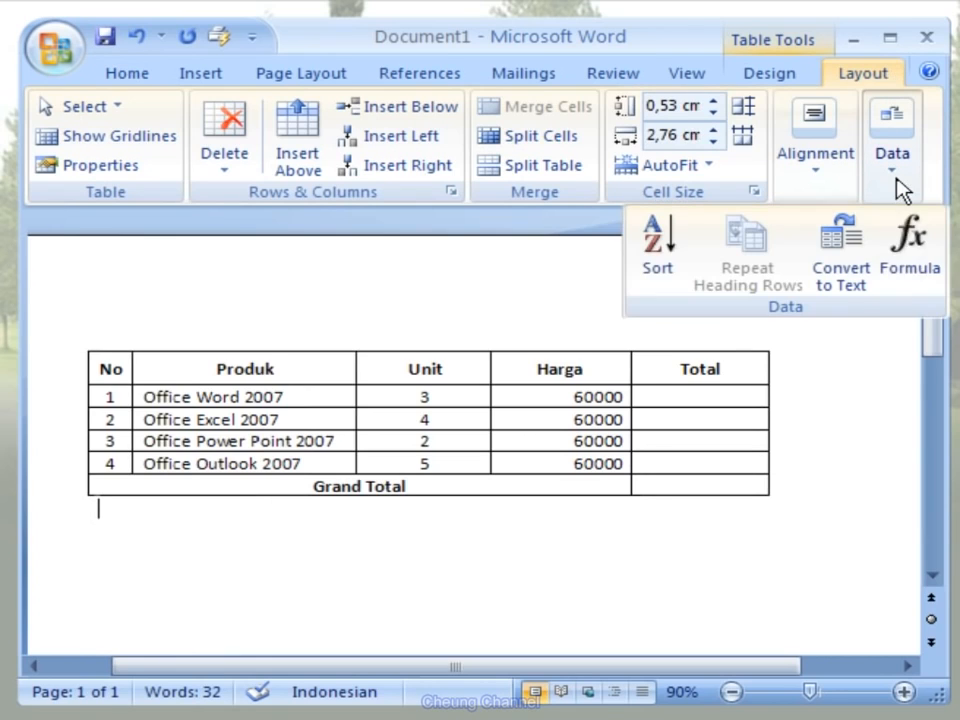
{"action": "left_click", "coordinate": [908, 291]}
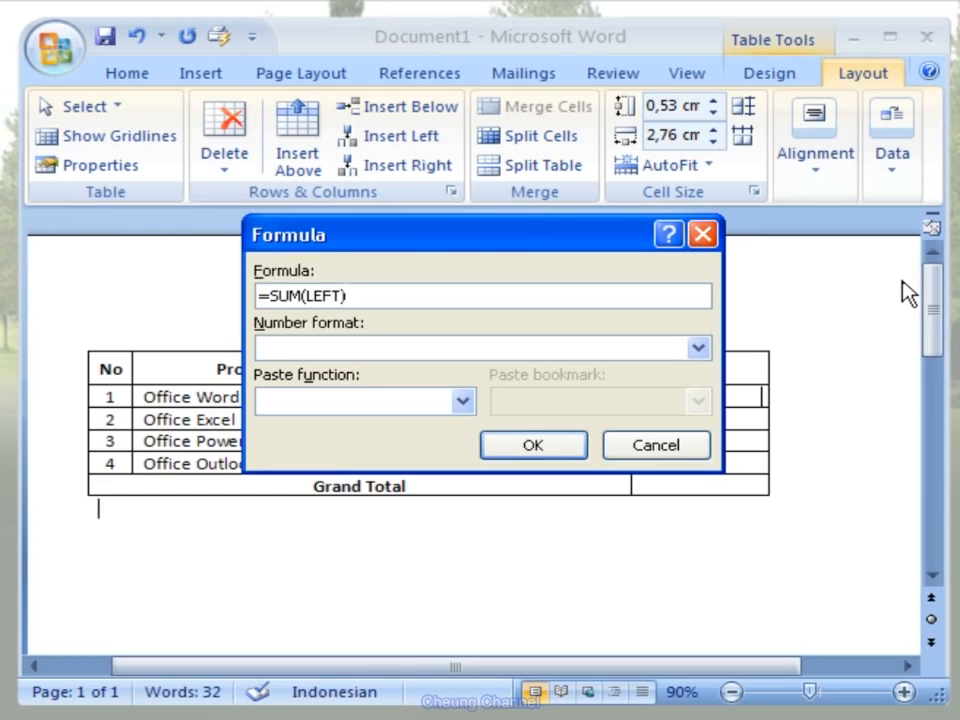
{"action": "key", "text": "BackSpace"}
{"action": "key", "text": "BackSpace"}
{"action": "key", "text": "BackSpace"}
{"action": "key", "text": "BackSpace"}
{"action": "key", "text": "BackSpace"}
{"action": "key", "text": "BackSpace"}
{"action": "key", "text": "BackSpace"}
{"action": "key", "text": "BackSpace"}
{"action": "key", "text": "BackSpace"}
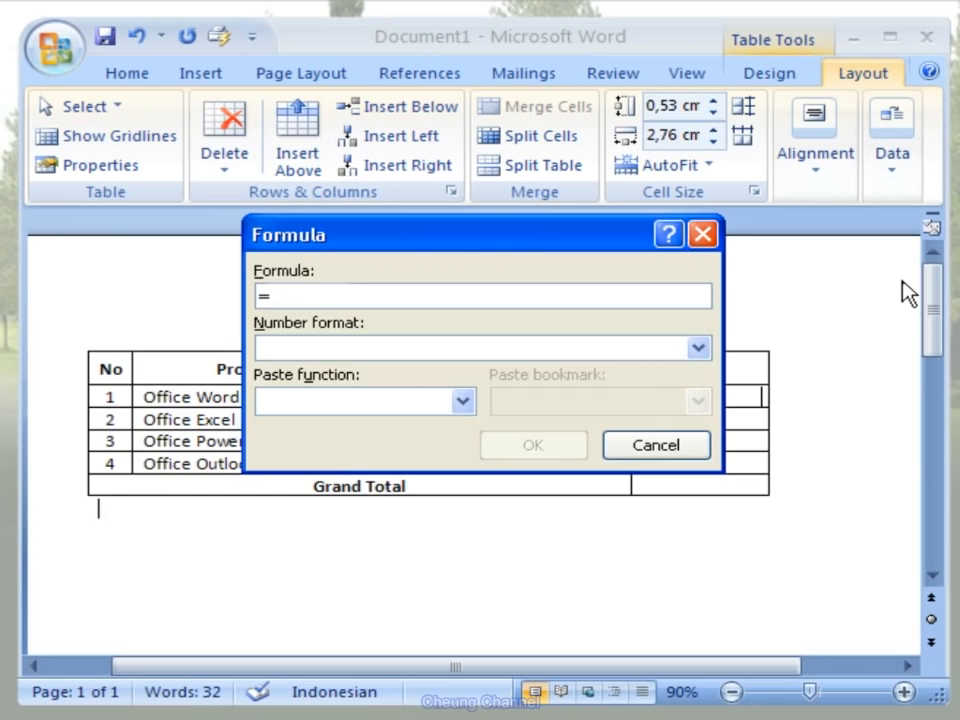
{"action": "type", "text": "3*"}
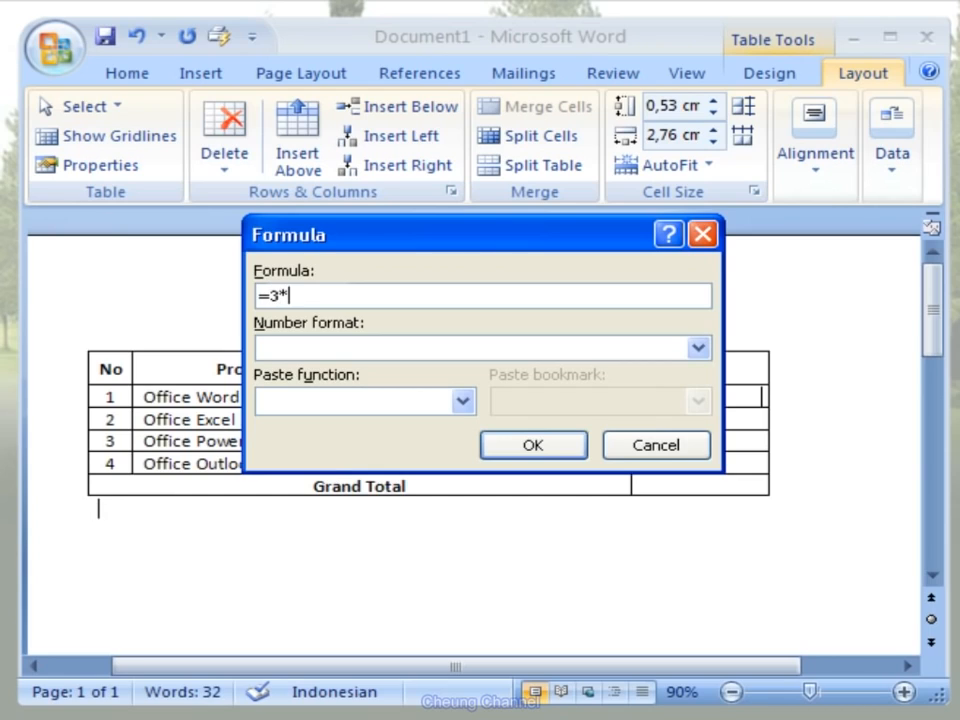
{"action": "type", "text": "60000"}
{"action": "left_click", "coordinate": [703, 352]}
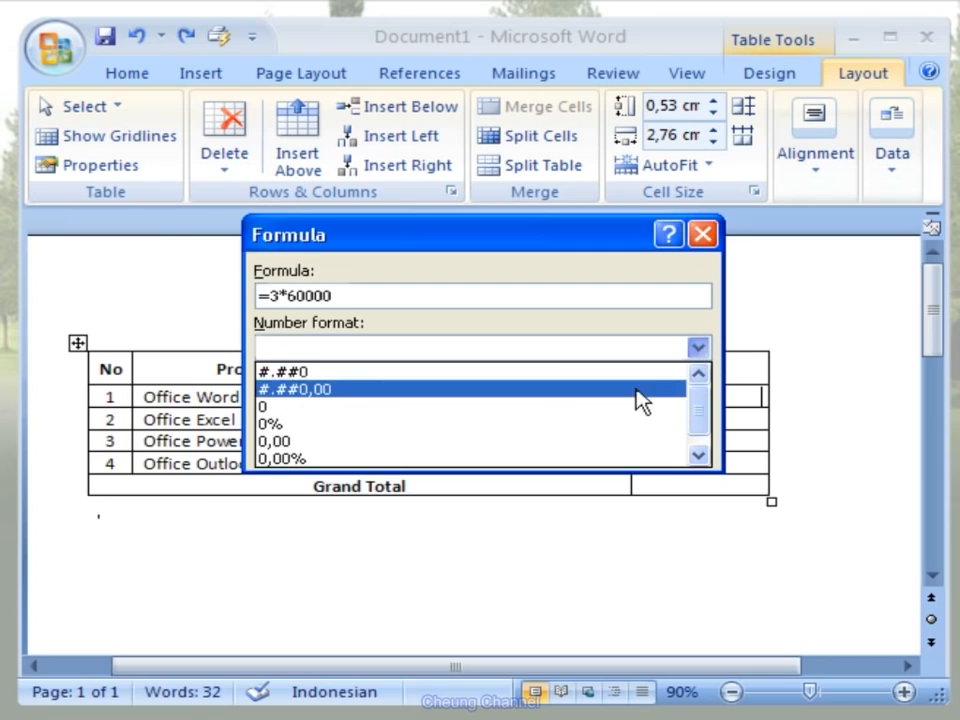
{"action": "left_click", "coordinate": [590, 379]}
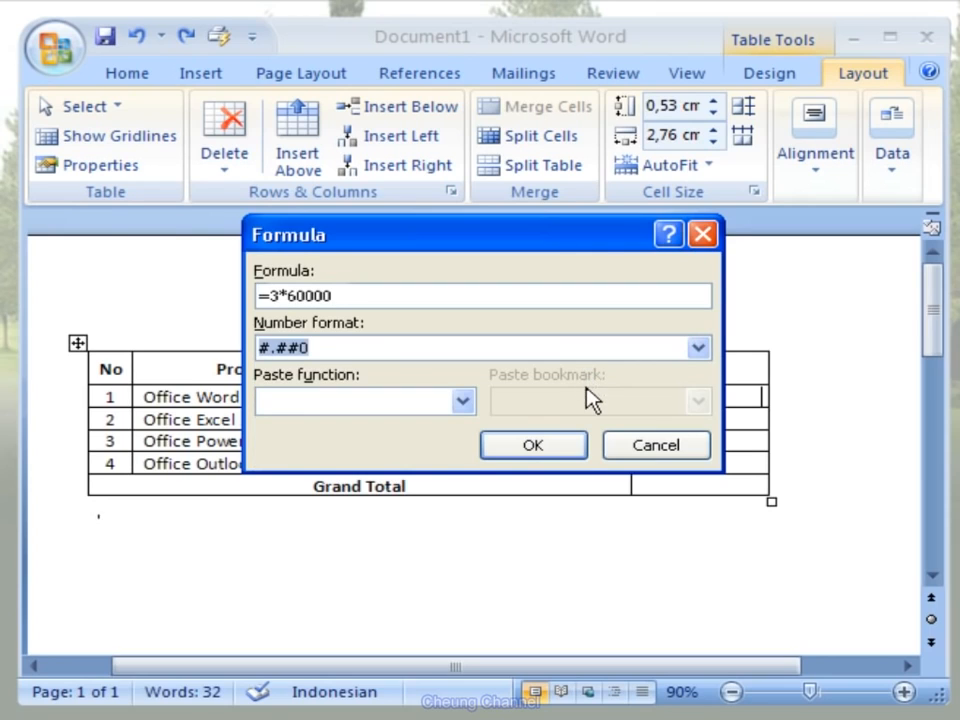
{"action": "left_click", "coordinate": [582, 448]}
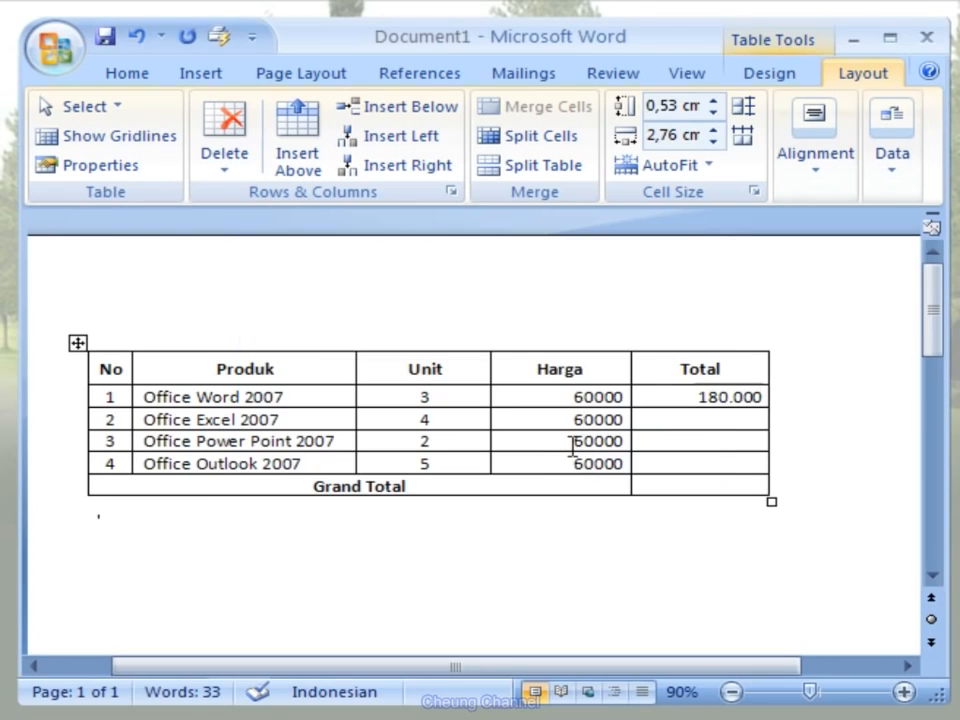
- Insert the formula =4*60000 with number format #.##0 in the Total cell of the Office Excel 2007 row
{"action": "left_click", "coordinate": [683, 418]}
{"action": "left_click", "coordinate": [906, 196]}
{"action": "left_click", "coordinate": [922, 282]}
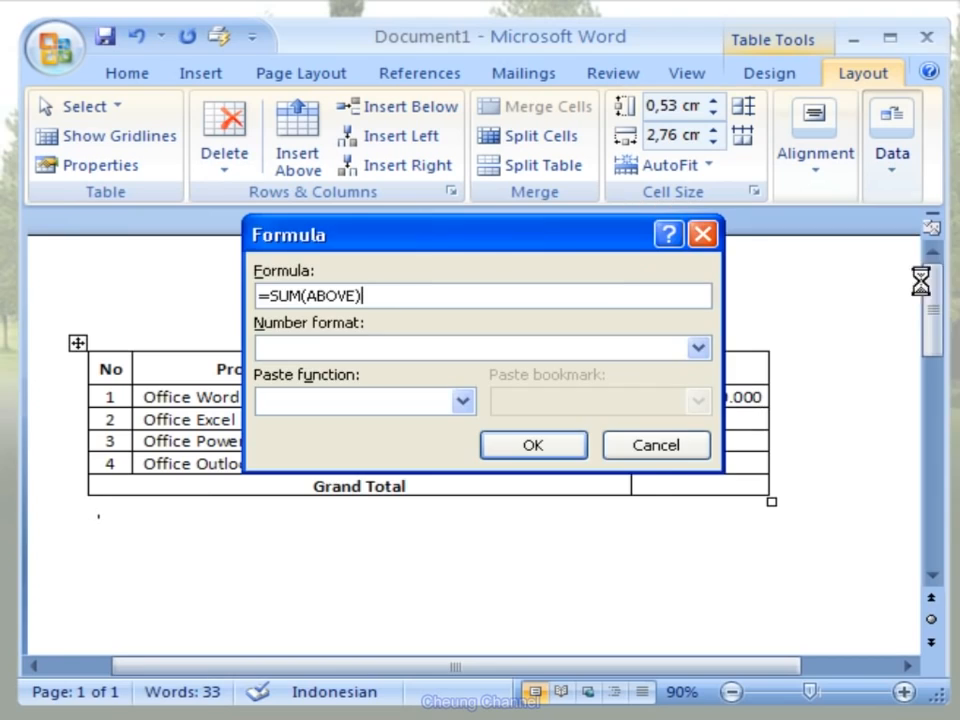
{"action": "key", "text": "BackSpace"}
{"action": "key", "text": "BackSpace"}
{"action": "key", "text": "BackSpace"}
{"action": "key", "text": "BackSpace"}
{"action": "key", "text": "BackSpace"}
{"action": "key", "text": "BackSpace"}
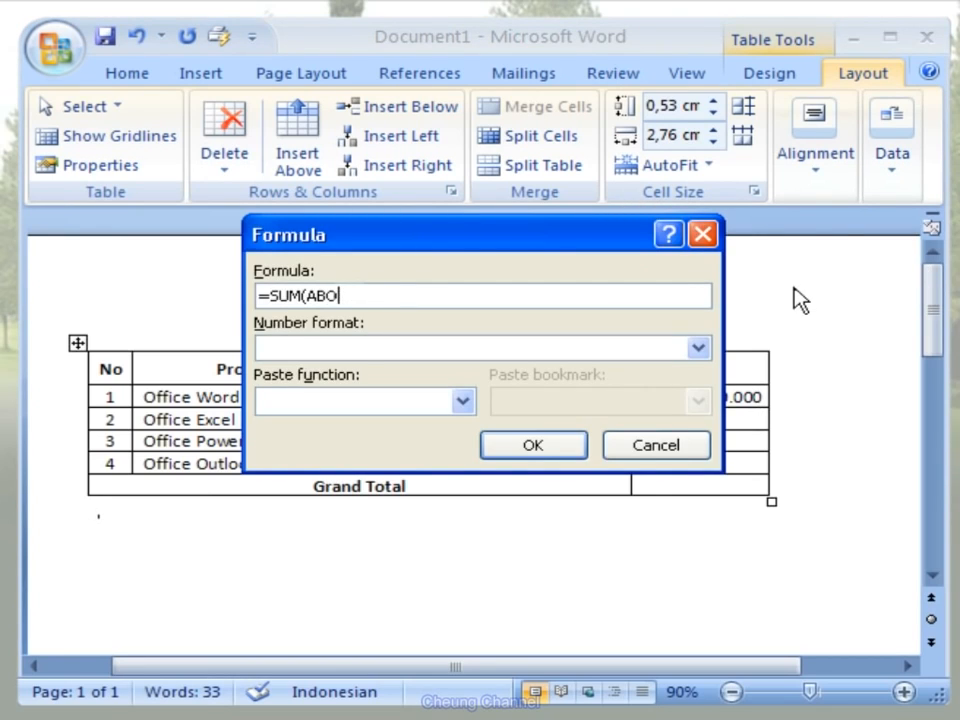
{"action": "key", "text": "BackSpace"}
{"action": "key", "text": "BackSpace"}
{"action": "key", "text": "BackSpace"}
{"action": "key", "text": "BackSpace"}
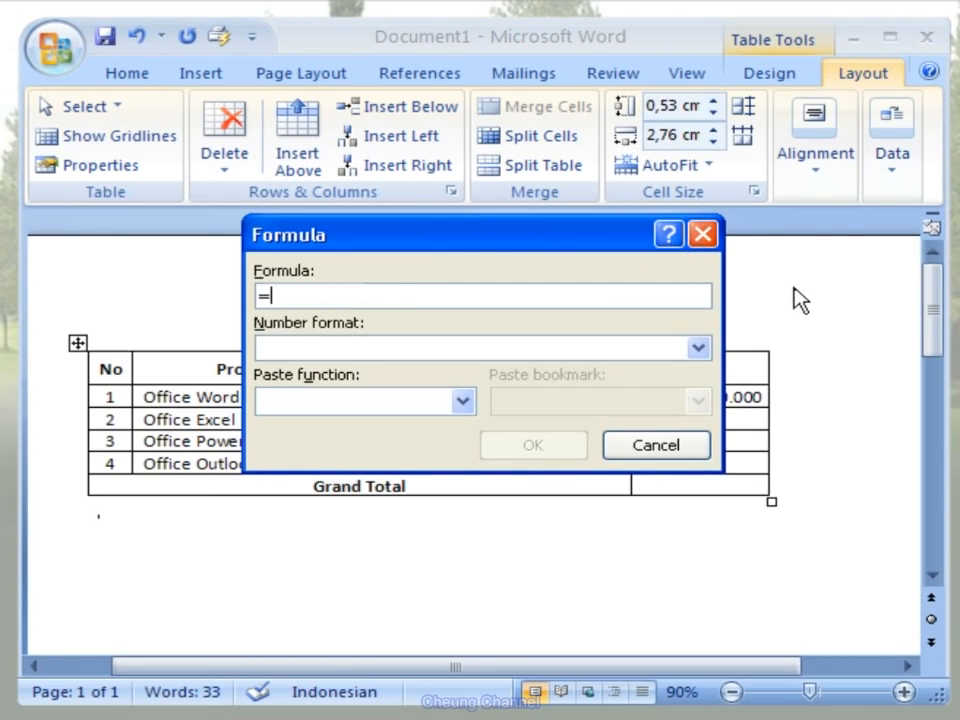
{"action": "type", "text": "4*6"}
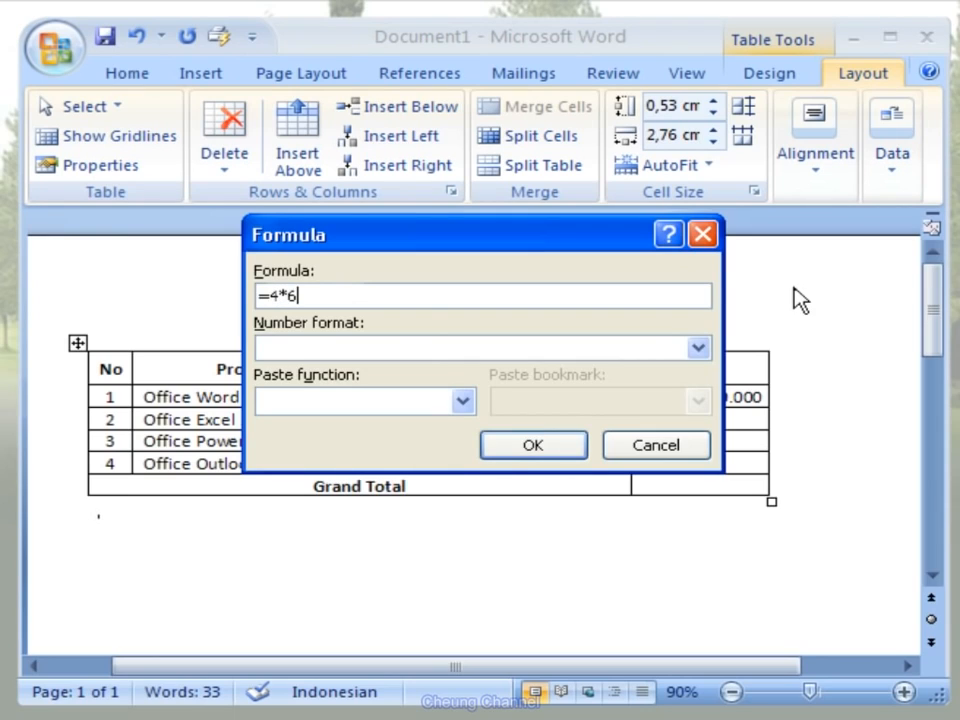
{"action": "type", "text": "0000"}
{"action": "left_click", "coordinate": [699, 350]}
{"action": "left_click", "coordinate": [636, 375]}
{"action": "left_click", "coordinate": [578, 448]}
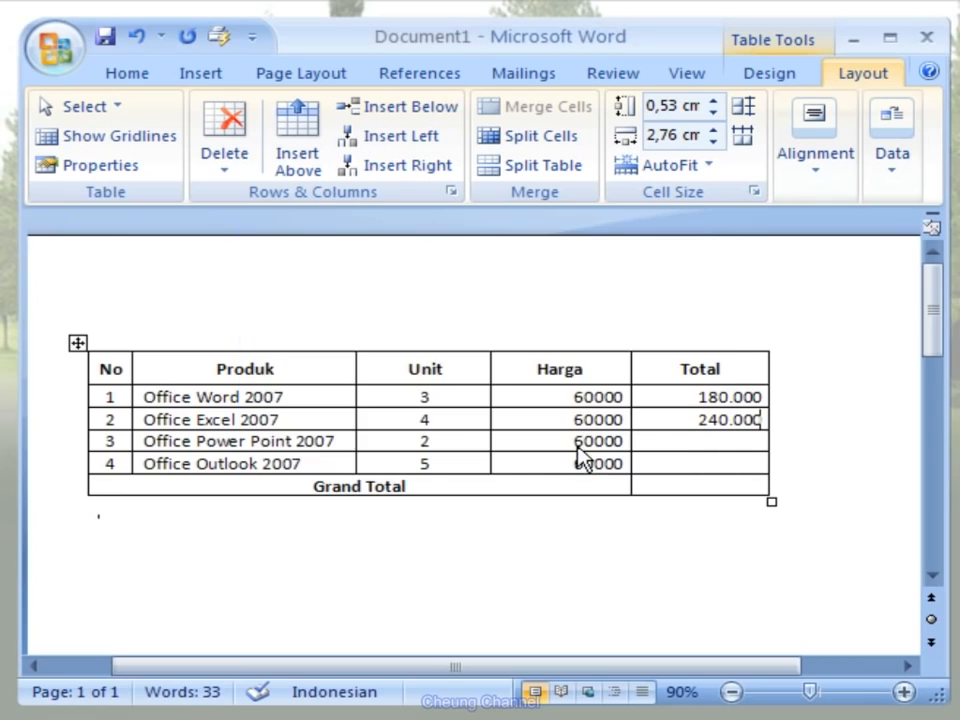
- Calculate the Total cells of the Office Power Point 2007 and Office Outlook 2007 rows as Unit times Harga, using the same number format
{"action": "left_click", "coordinate": [688, 443]}
{"action": "left_click", "coordinate": [760, 462]}
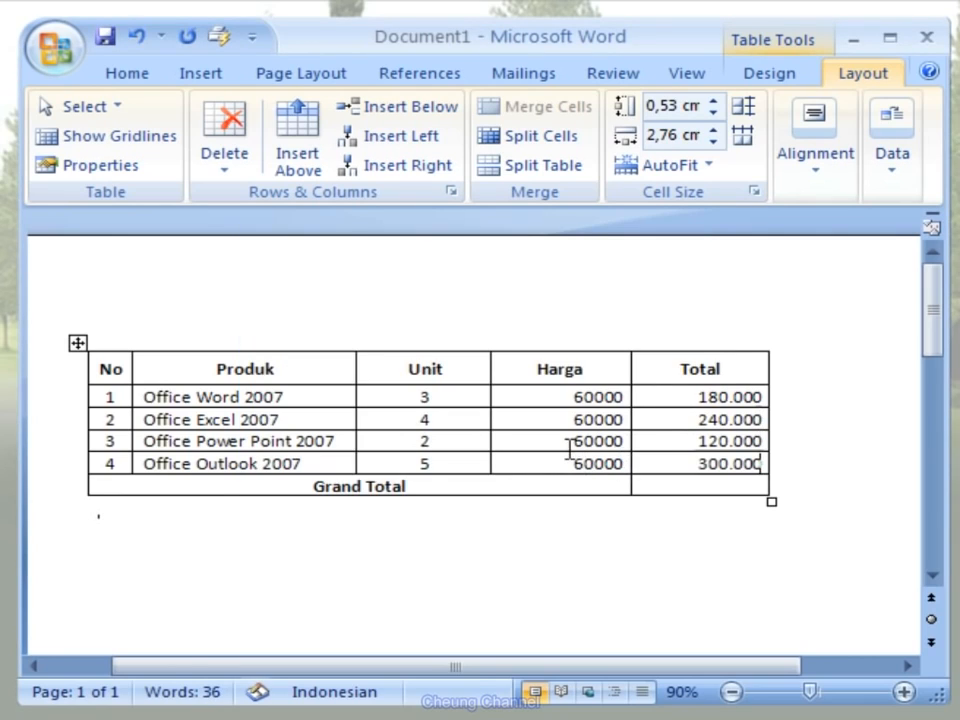
- Insert the formula =SUM(ABOVE) with number format #.##0 in the empty cell beside Grand Total
{"action": "left_click", "coordinate": [660, 486]}
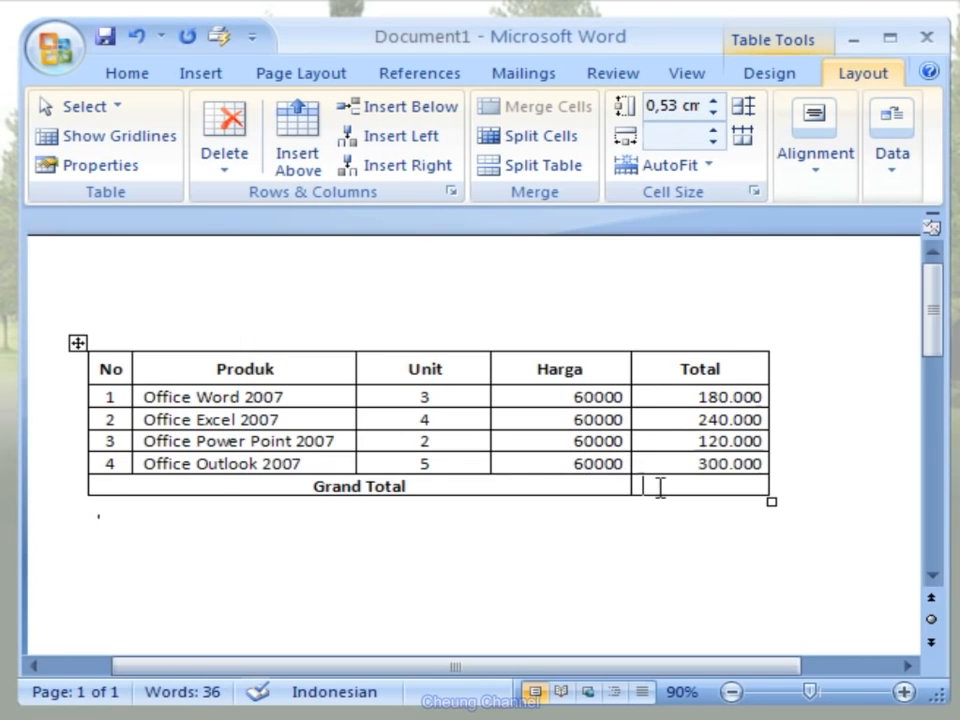
{"action": "left_click", "coordinate": [906, 190]}
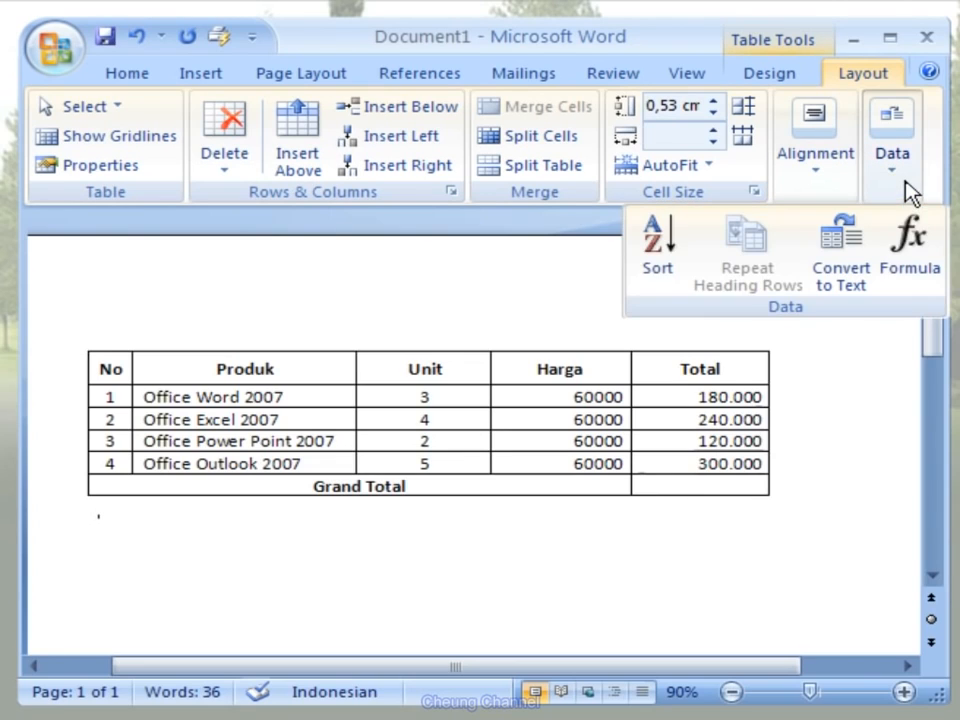
{"action": "left_click", "coordinate": [924, 292]}
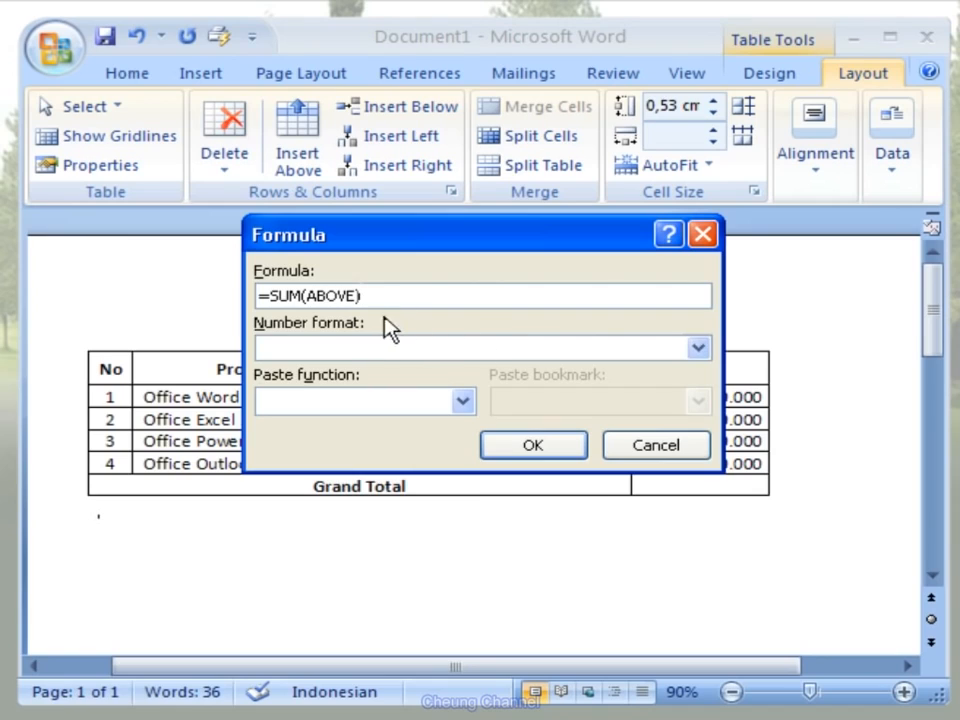
{"action": "left_click", "coordinate": [698, 348]}
{"action": "left_click", "coordinate": [592, 372]}
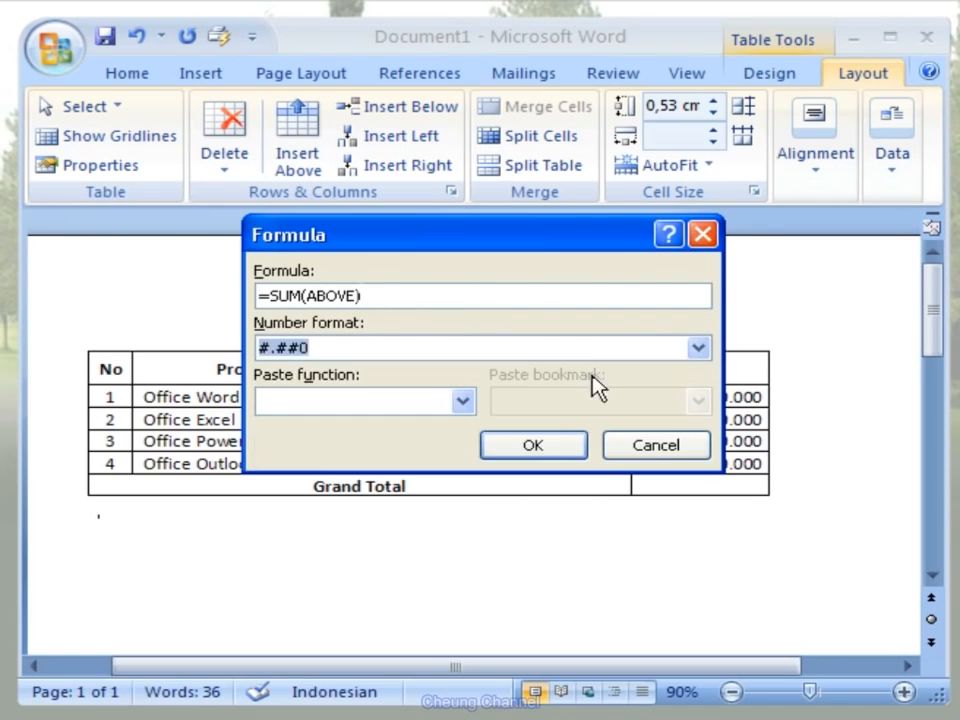
{"action": "left_click", "coordinate": [577, 453]}
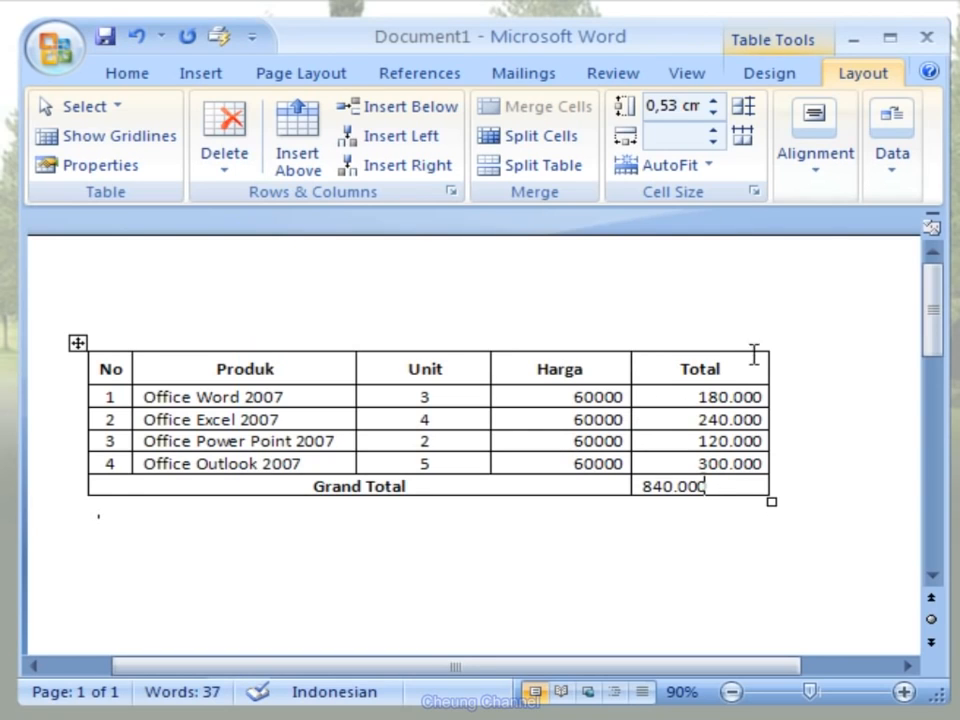
- Right-align the grand total amount in its cell, keeping it vertically centered
{"action": "left_click", "coordinate": [828, 188]}
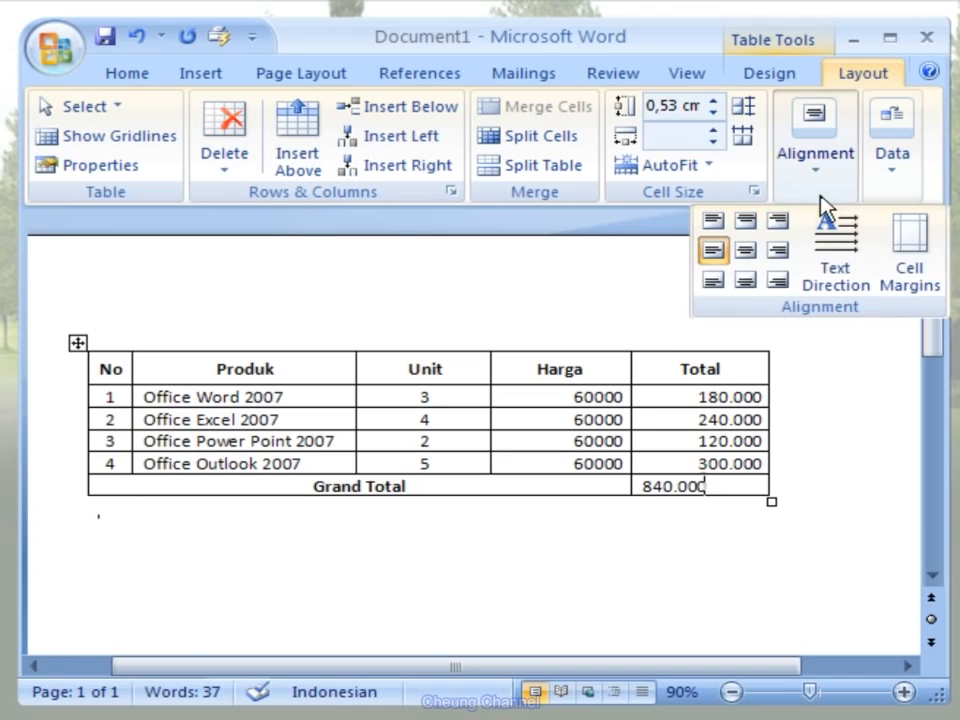
{"action": "left_click", "coordinate": [793, 266]}
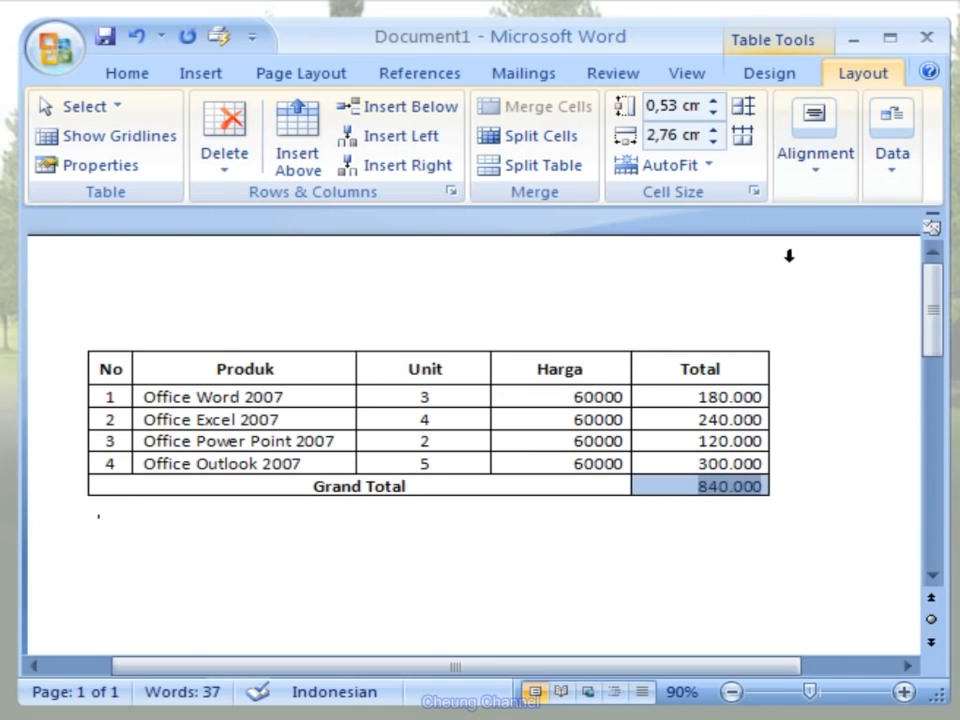
{"action": "left_click", "coordinate": [98, 508]}
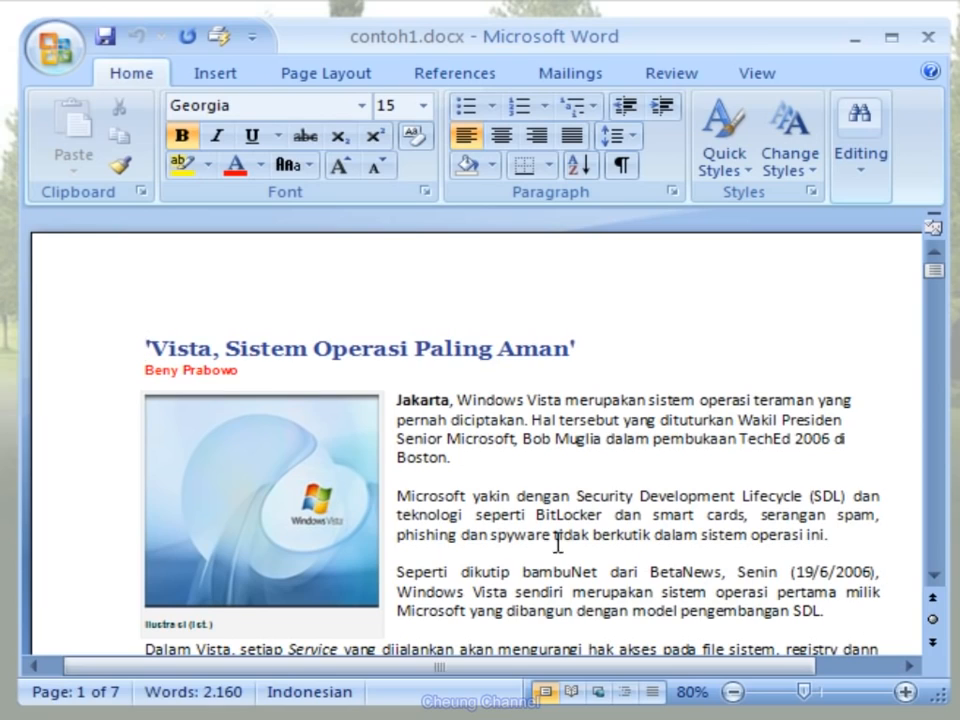
- Apply the Intense Quote style to the paragraph beginning "Microsoft yakin dengan Security Development Lifecycle" in contoh1.docx
{"action": "left_click", "coordinate": [397, 495]}
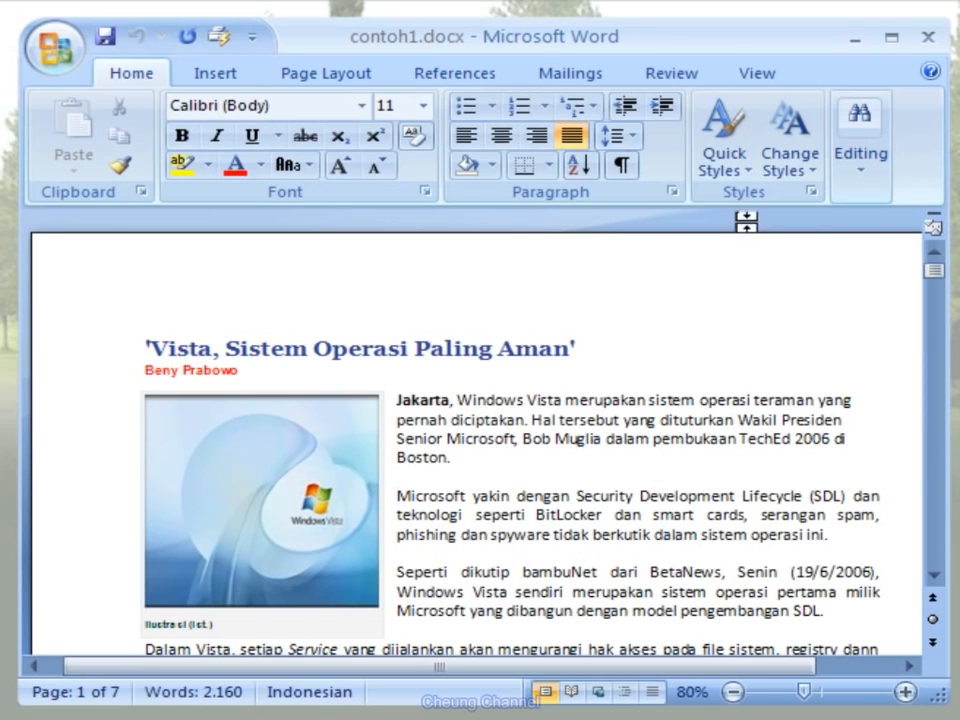
{"action": "left_click", "coordinate": [750, 172]}
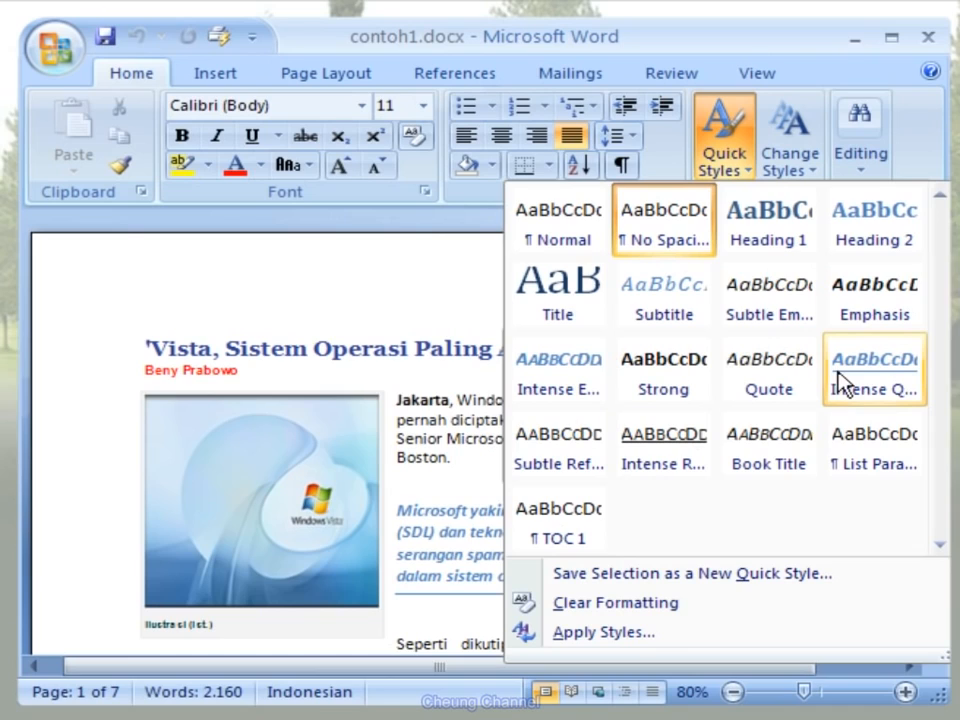
{"action": "left_click", "coordinate": [903, 400]}
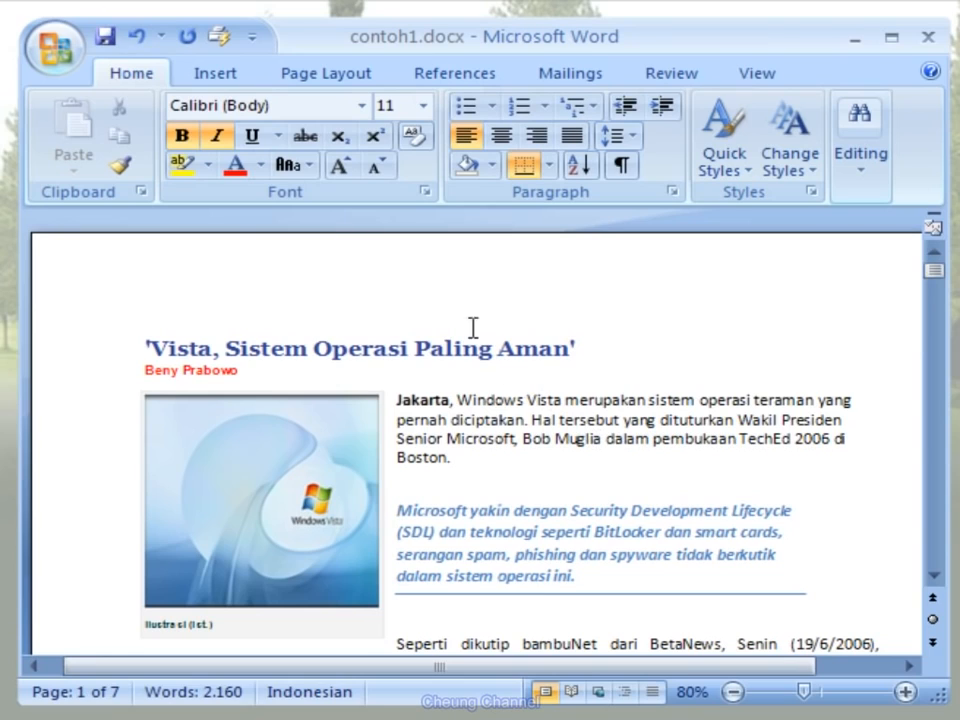
- Apply the built-in Concourse theme to the contoh1.docx document
{"action": "left_click", "coordinate": [380, 85]}
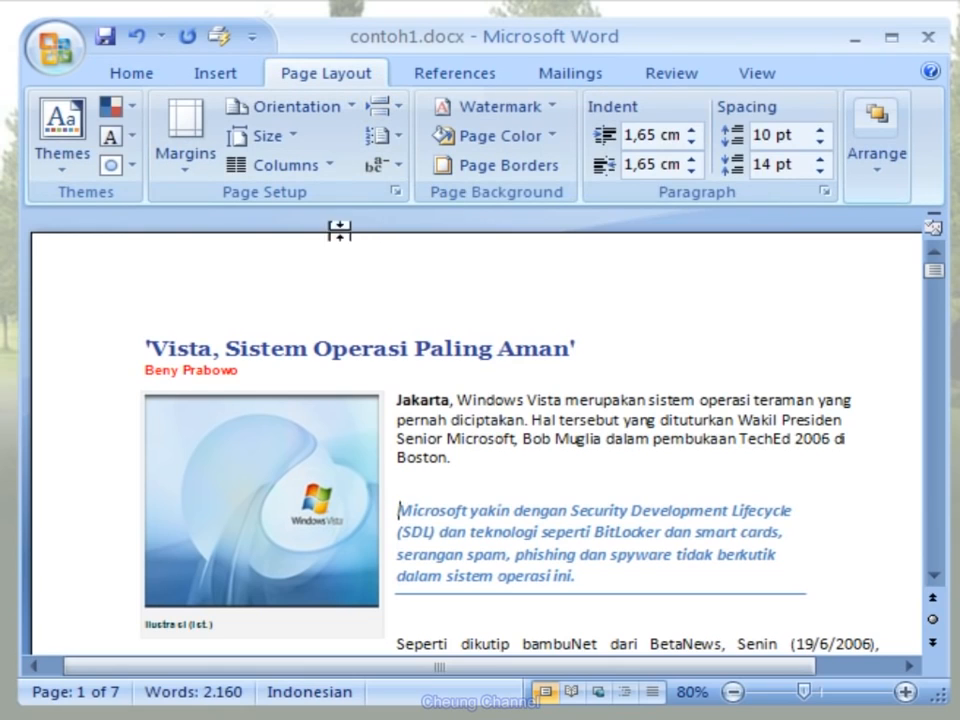
{"action": "left_click", "coordinate": [78, 178]}
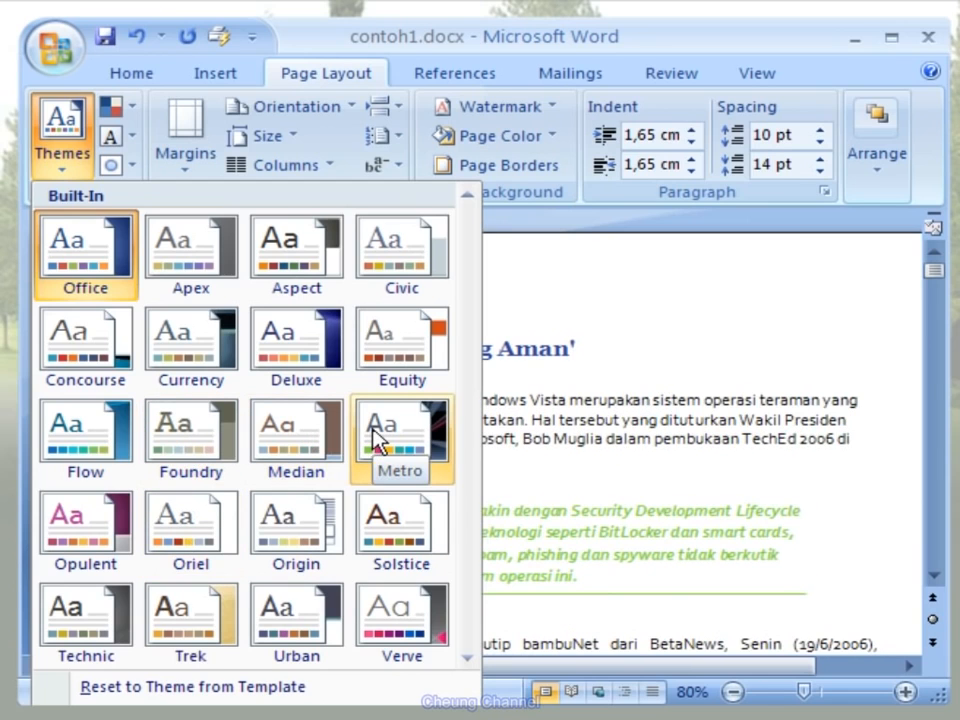
{"action": "left_click", "coordinate": [129, 388]}
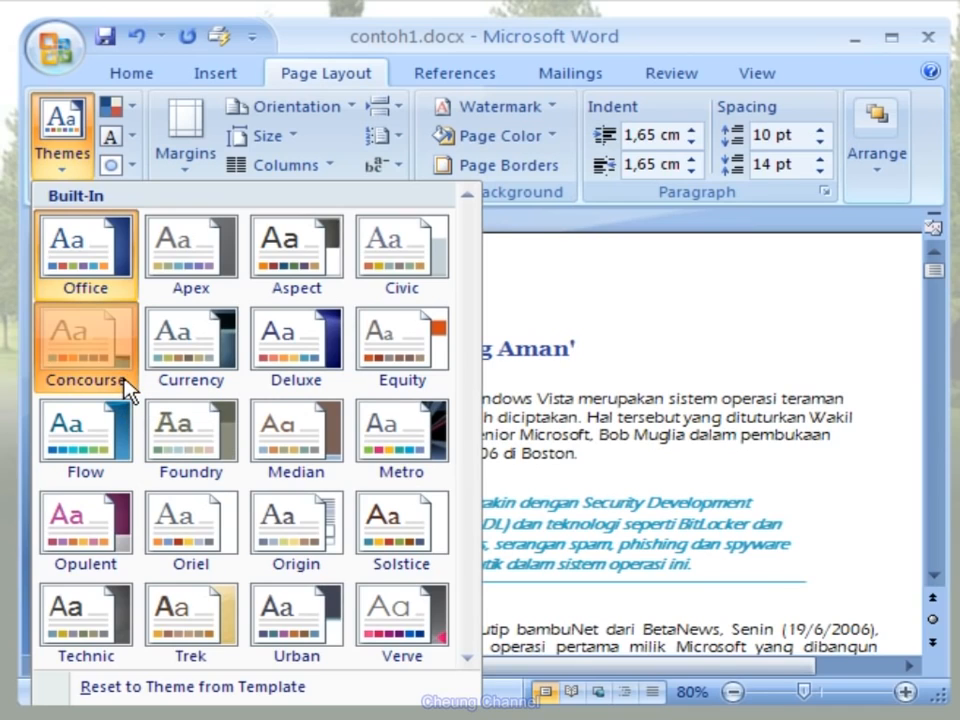
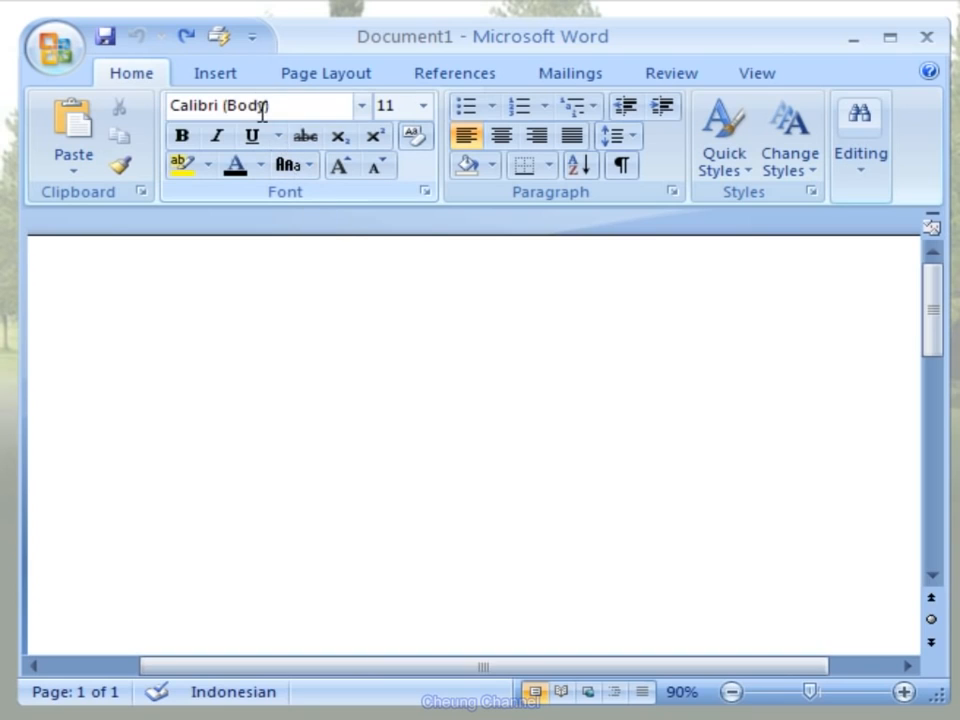
- Draw a 5-Point Star shape in the middle of the blank document's visible page area
{"action": "left_click", "coordinate": [245, 80]}
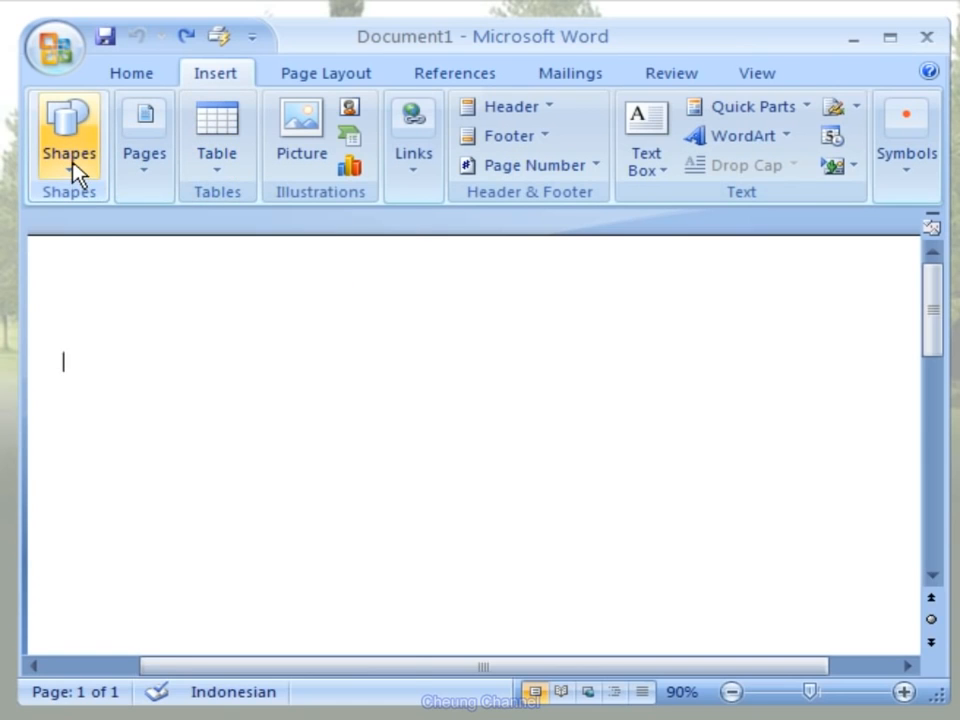
{"action": "left_click", "coordinate": [87, 174]}
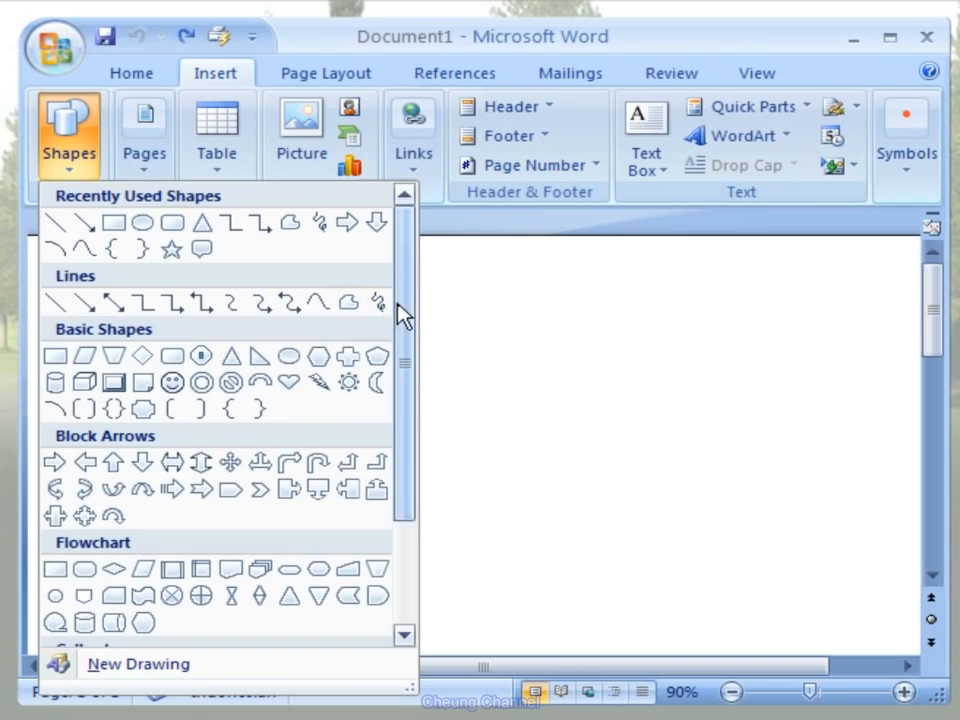
{"action": "left_click_drag", "start_coordinate": [407, 318], "coordinate": [407, 340]}
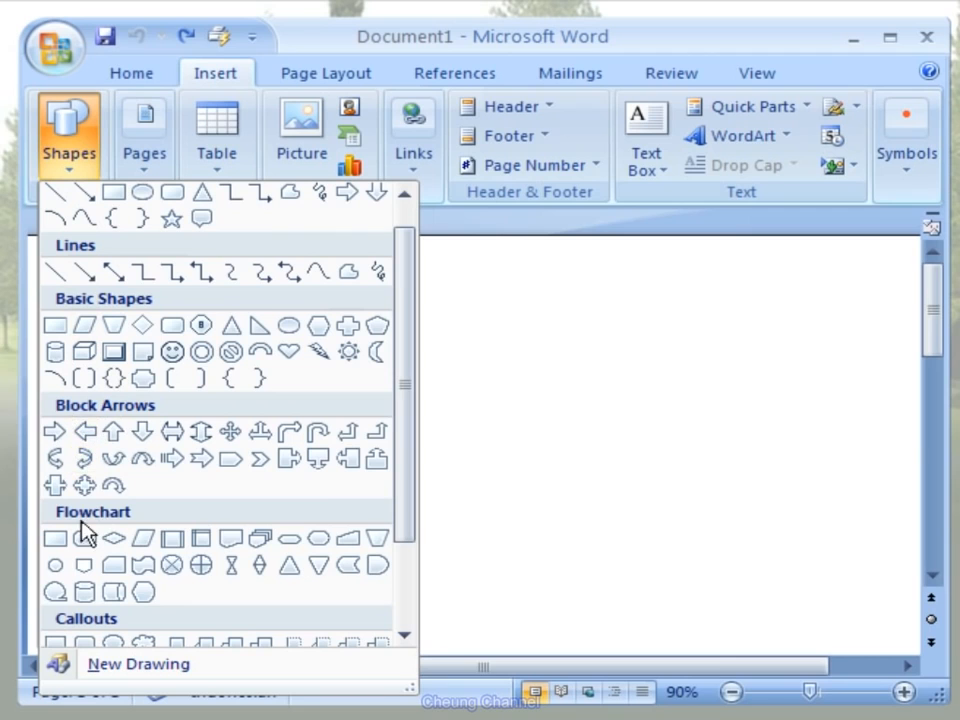
{"action": "left_click_drag", "start_coordinate": [399, 525], "coordinate": [403, 611]}
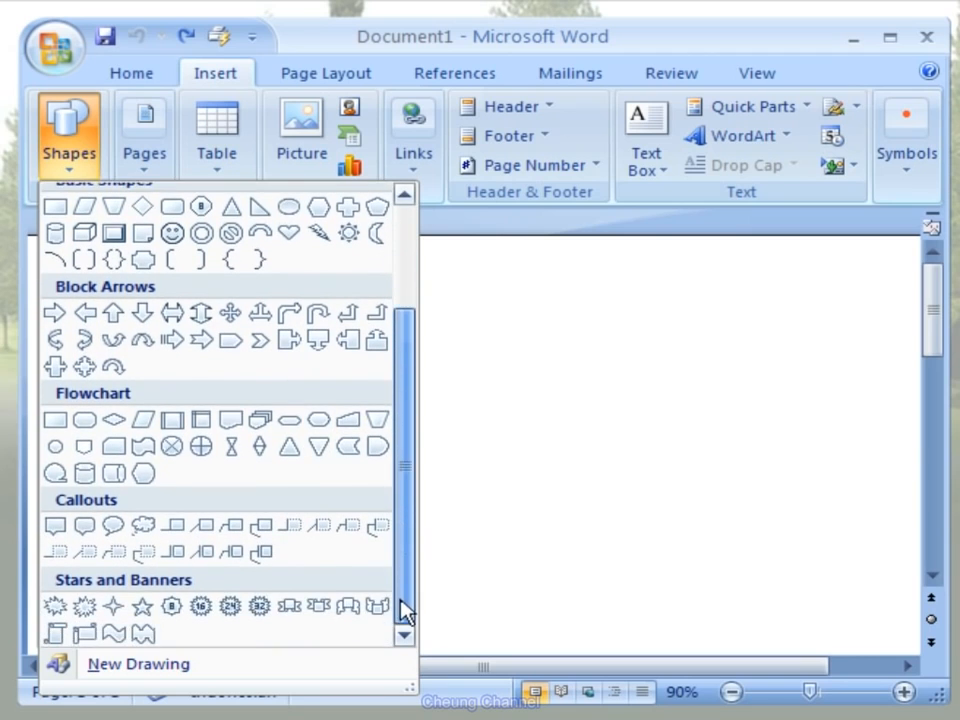
{"action": "left_click", "coordinate": [144, 607]}
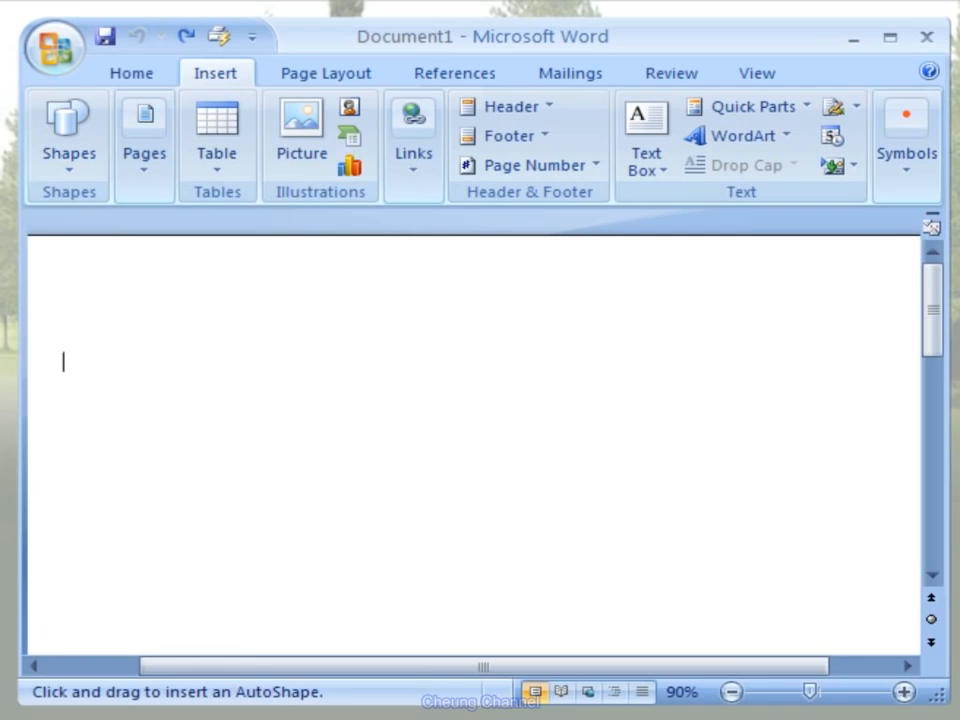
{"action": "mouse_move", "coordinate": [313, 356]}
{"action": "left_mouse_down"}
{"action": "mouse_move", "coordinate": [550, 521]}
{"action": "mouse_move", "coordinate": [567, 546]}
{"action": "left_mouse_up"}
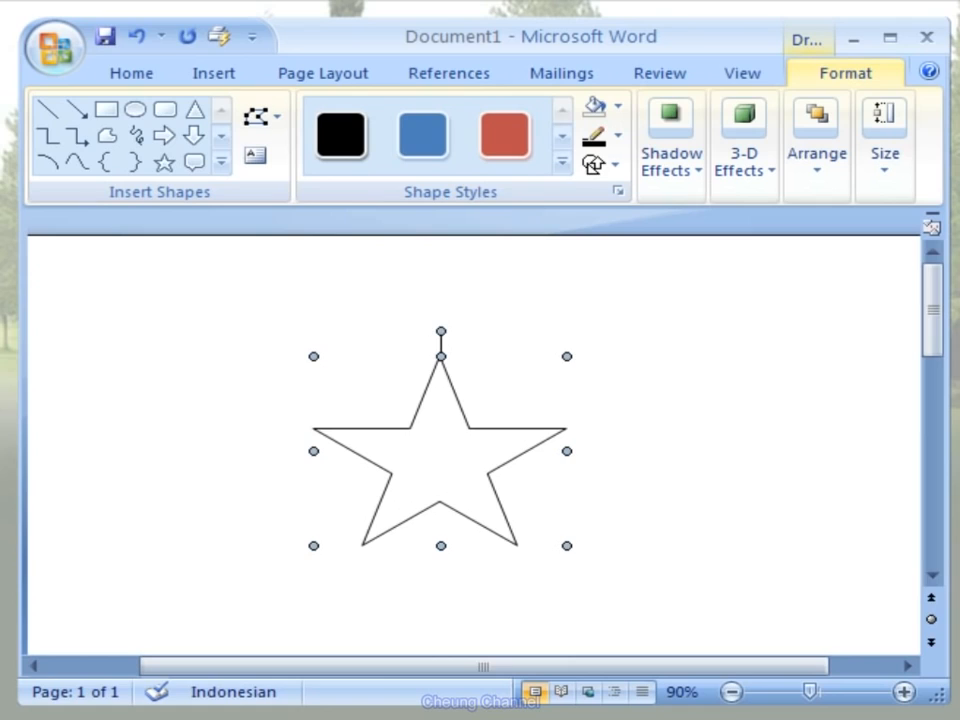
- Apply the blue gradient shape style with shadow to the star
{"action": "left_click", "coordinate": [563, 139]}
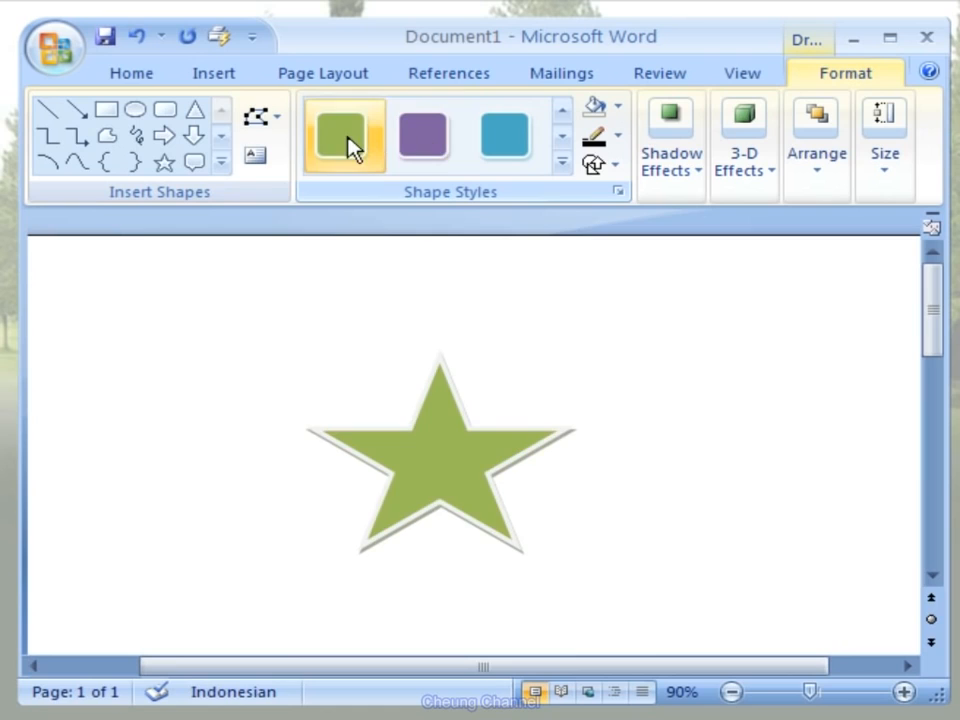
{"action": "left_click", "coordinate": [563, 139]}
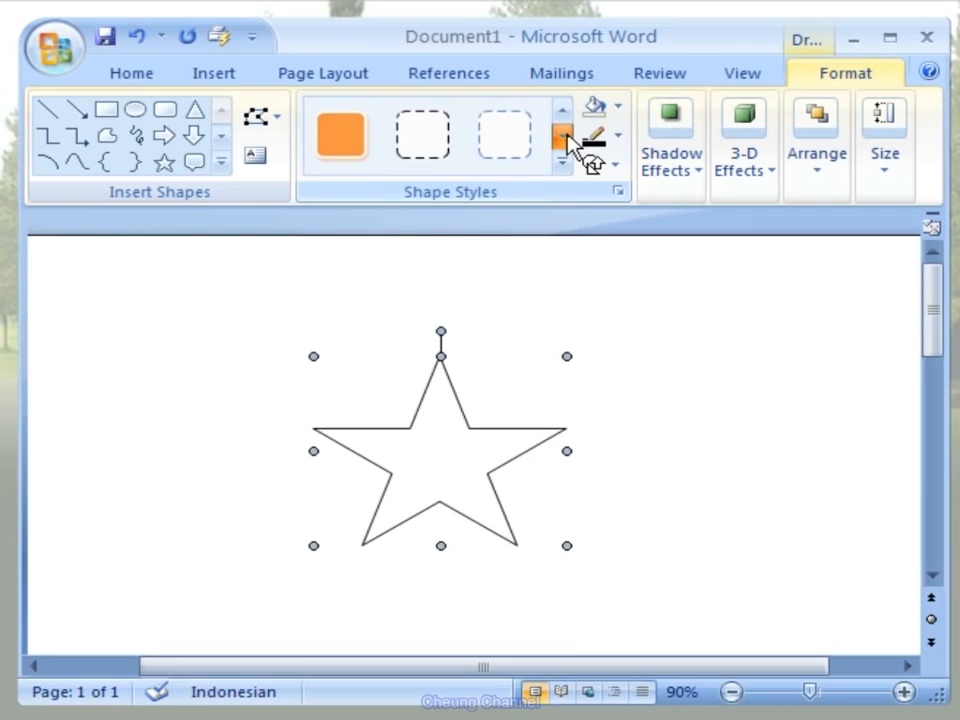
{"action": "left_click", "coordinate": [564, 139]}
{"action": "left_click", "coordinate": [564, 139]}
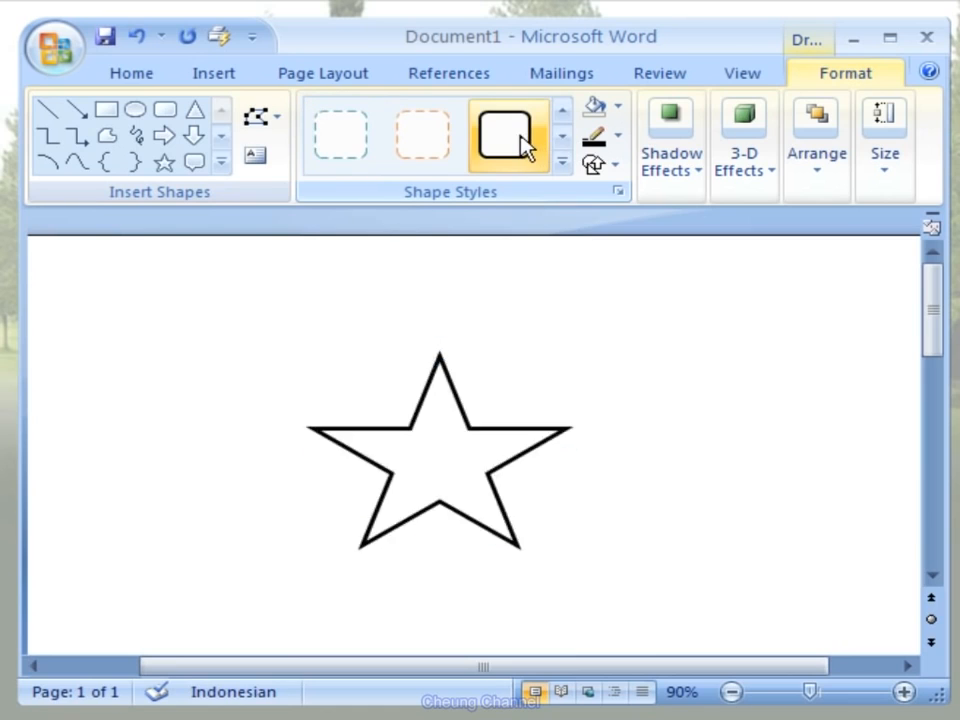
{"action": "left_click", "coordinate": [562, 141]}
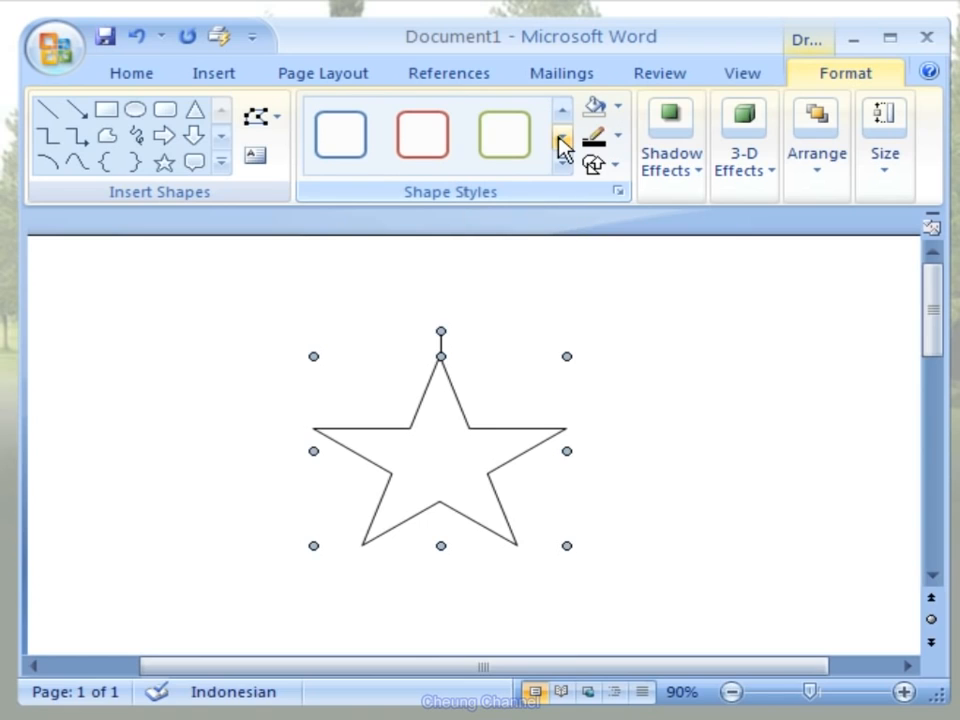
{"action": "left_click", "coordinate": [563, 141]}
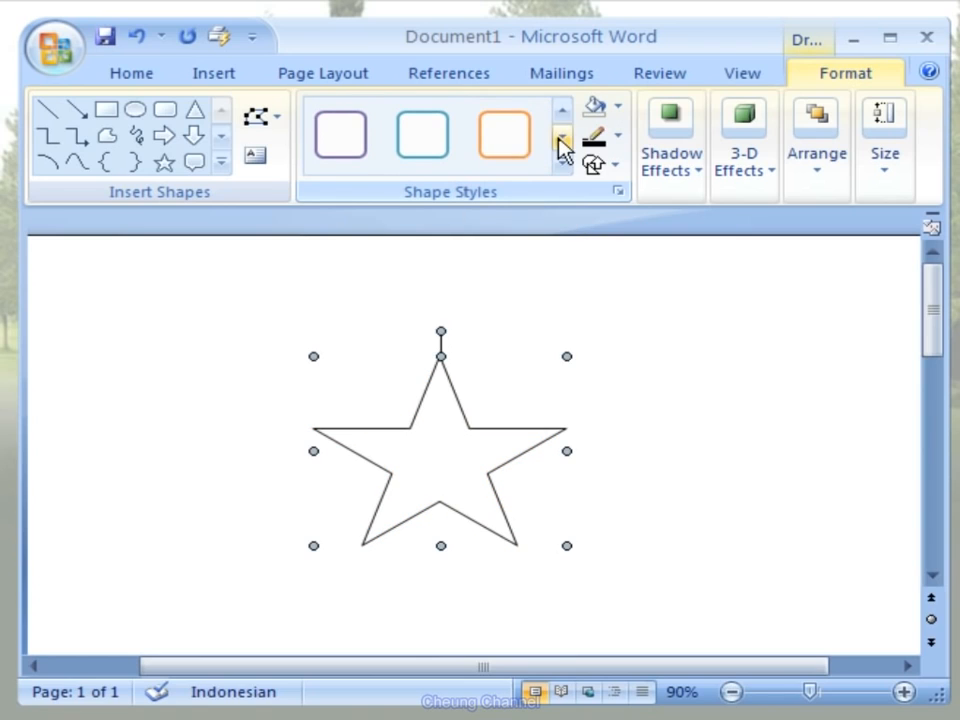
{"action": "left_click", "coordinate": [564, 142]}
{"action": "left_click", "coordinate": [564, 142]}
{"action": "left_click", "coordinate": [564, 142]}
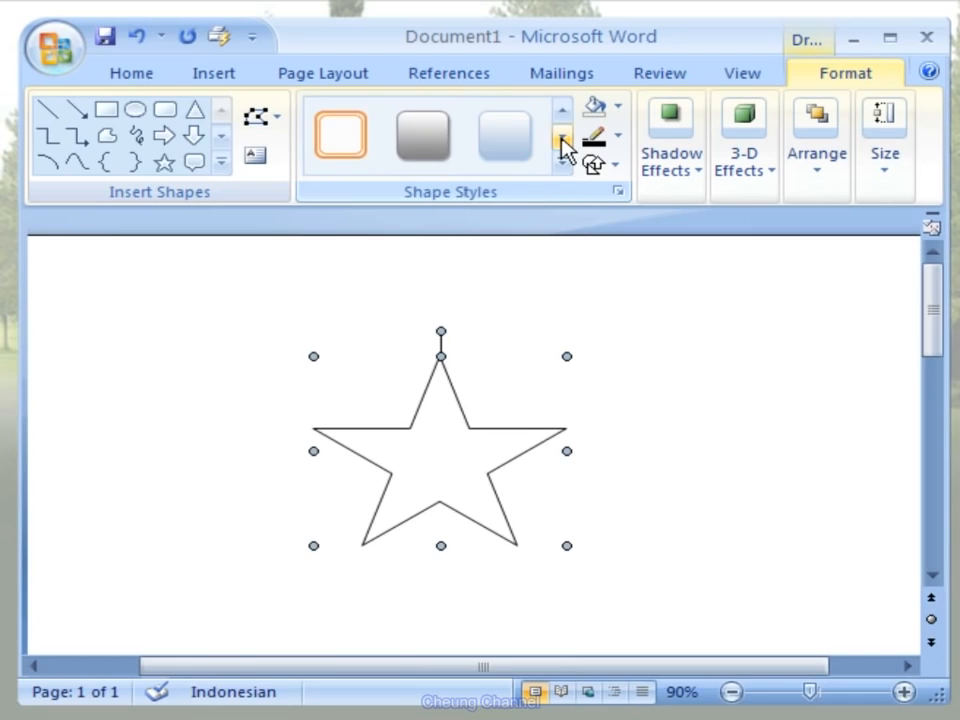
{"action": "left_click", "coordinate": [564, 142]}
{"action": "left_click", "coordinate": [564, 142]}
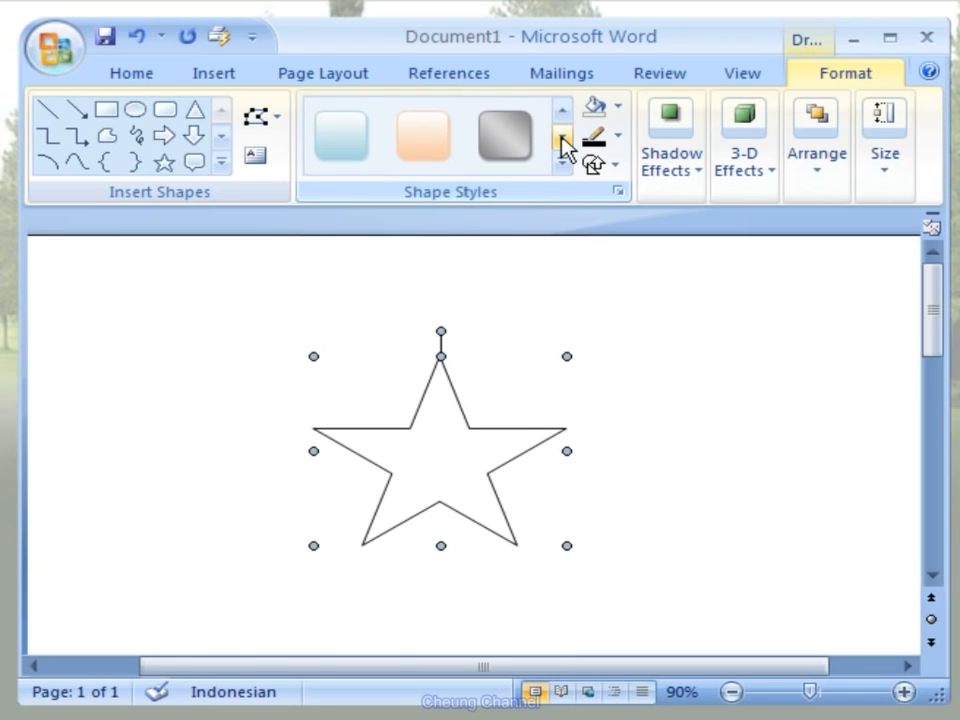
{"action": "left_click", "coordinate": [564, 142]}
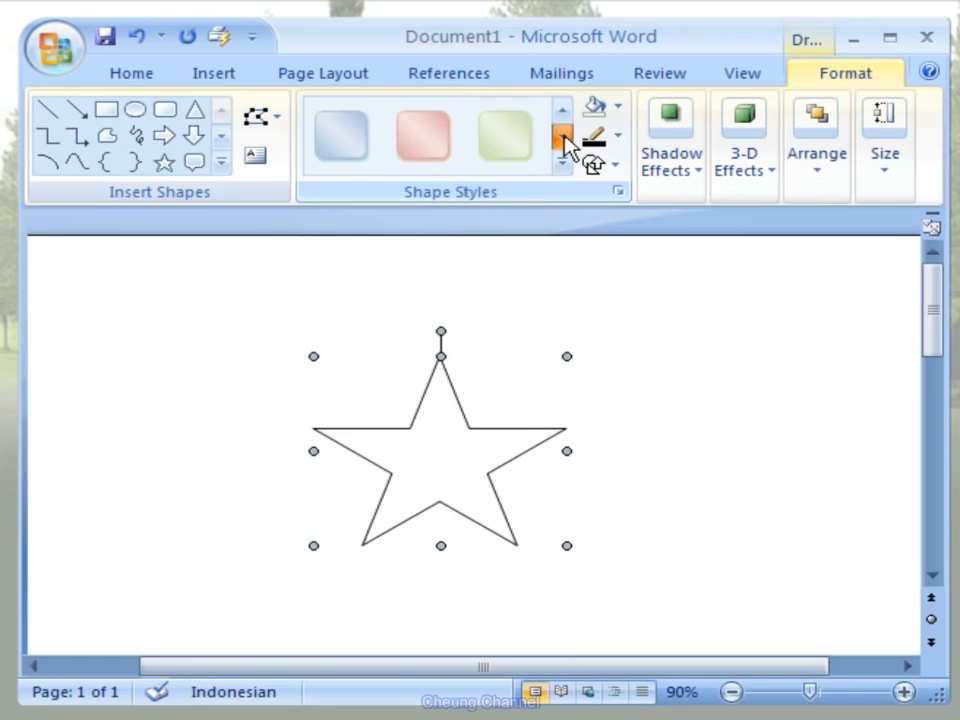
{"action": "left_click", "coordinate": [564, 142]}
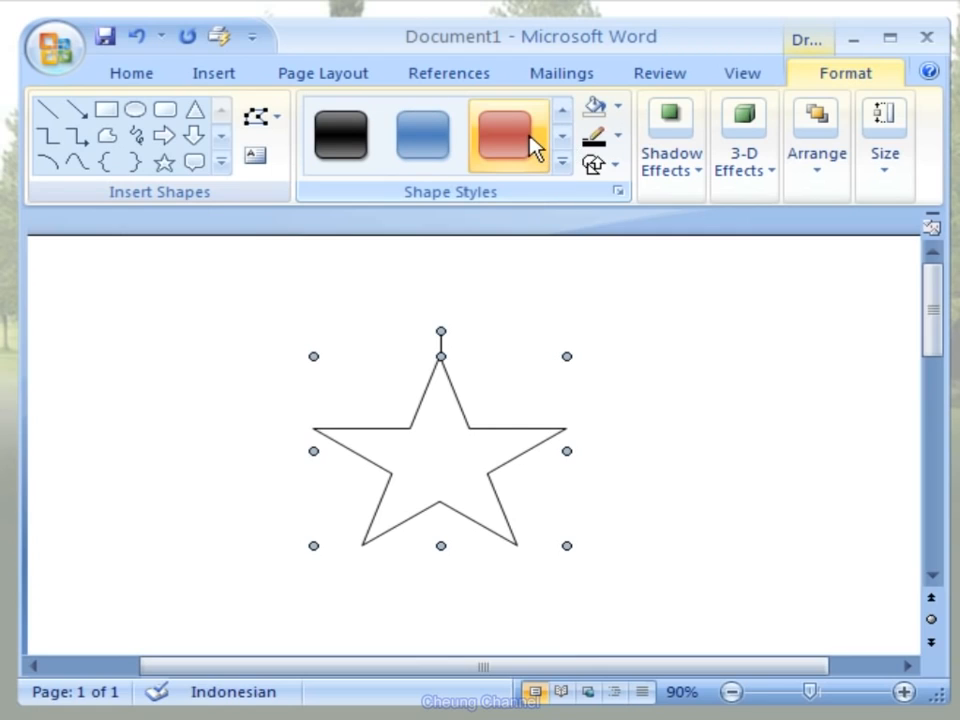
{"action": "left_click", "coordinate": [447, 160]}
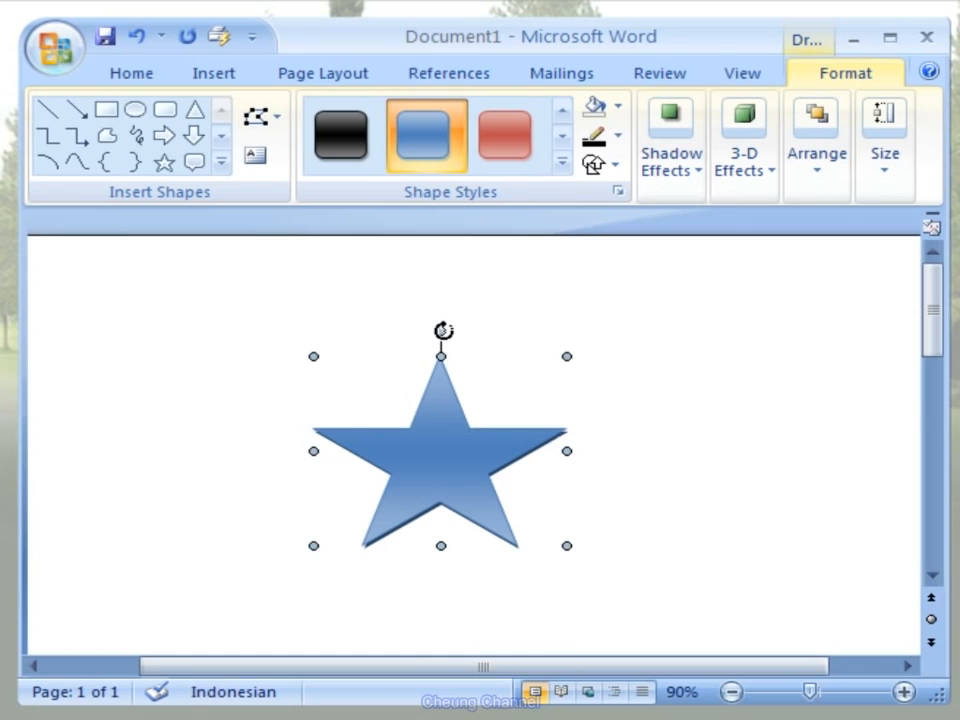
- Rotate the star slightly clockwise and give it the second 3-D effect in the Rotate in Perspective group
{"action": "left_click_drag", "start_coordinate": [443, 330], "coordinate": [491, 331]}
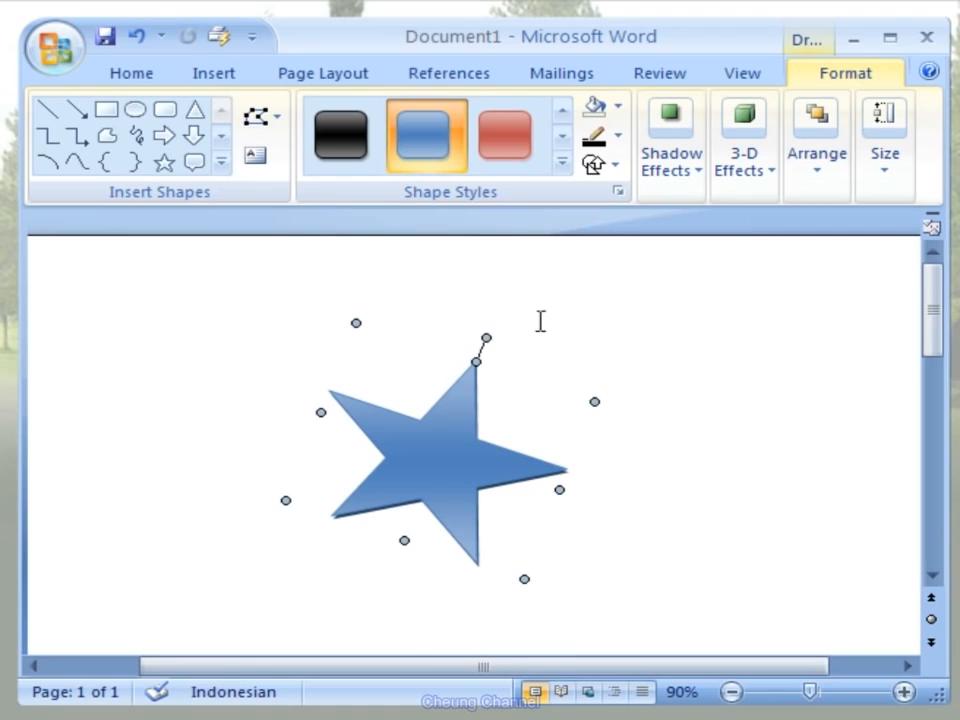
{"action": "left_click", "coordinate": [770, 172]}
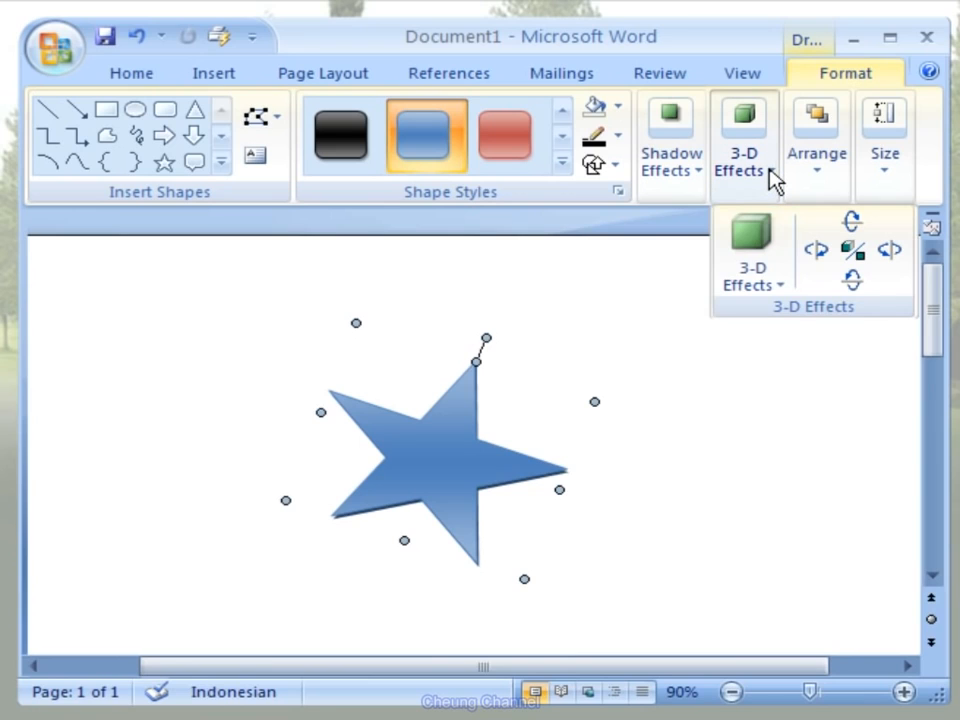
{"action": "left_click", "coordinate": [768, 286]}
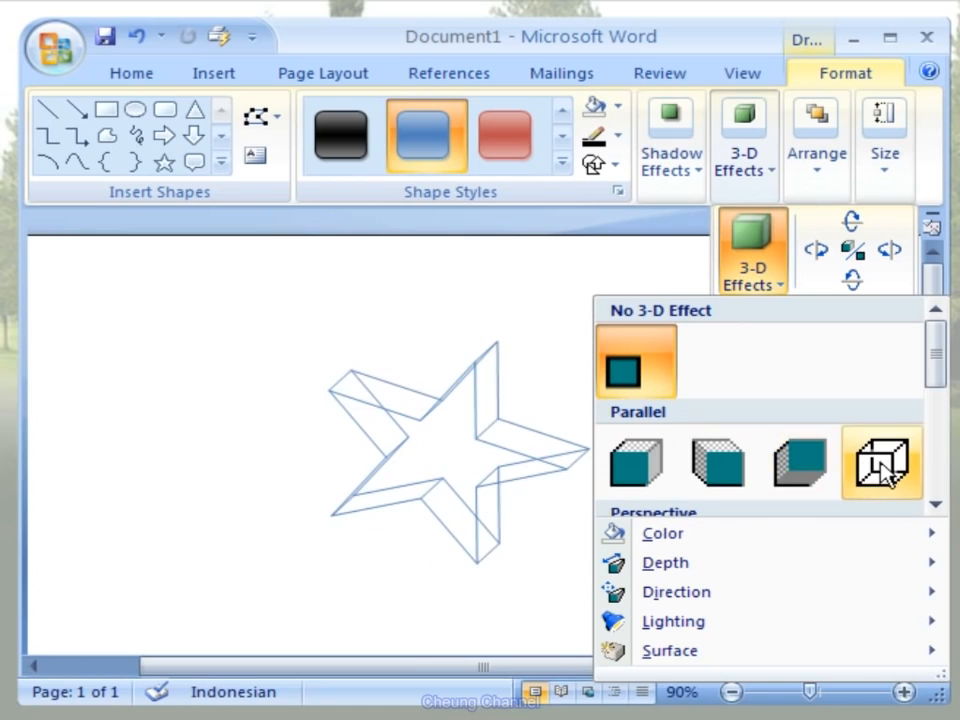
{"action": "left_click", "coordinate": [938, 506]}
{"action": "left_click", "coordinate": [938, 506]}
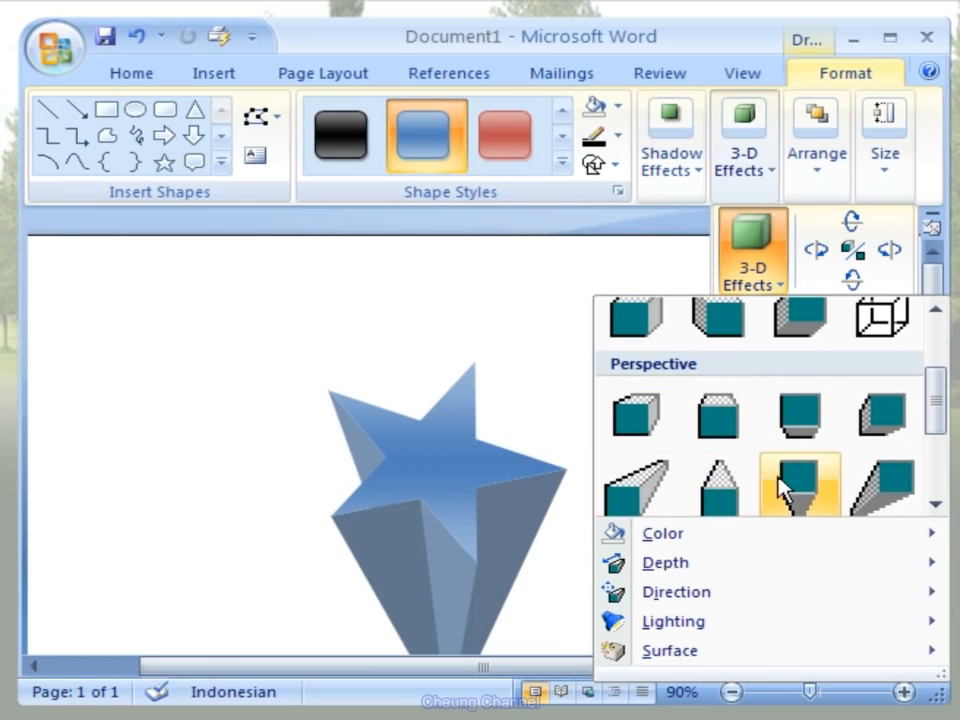
{"action": "left_click", "coordinate": [936, 506]}
{"action": "left_click", "coordinate": [936, 506]}
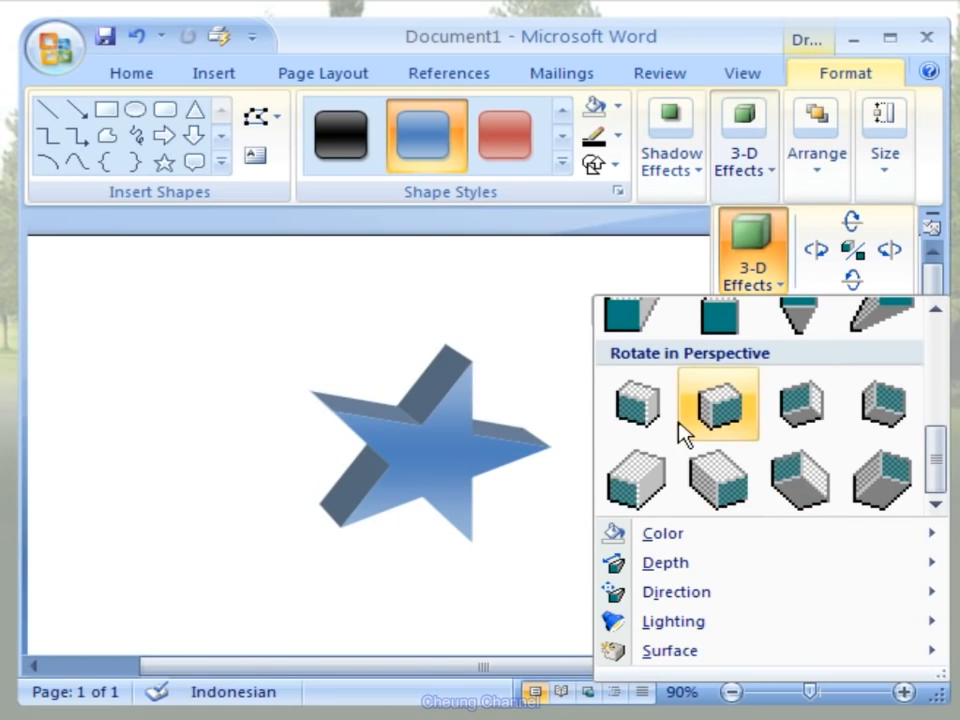
{"action": "left_click", "coordinate": [745, 437]}
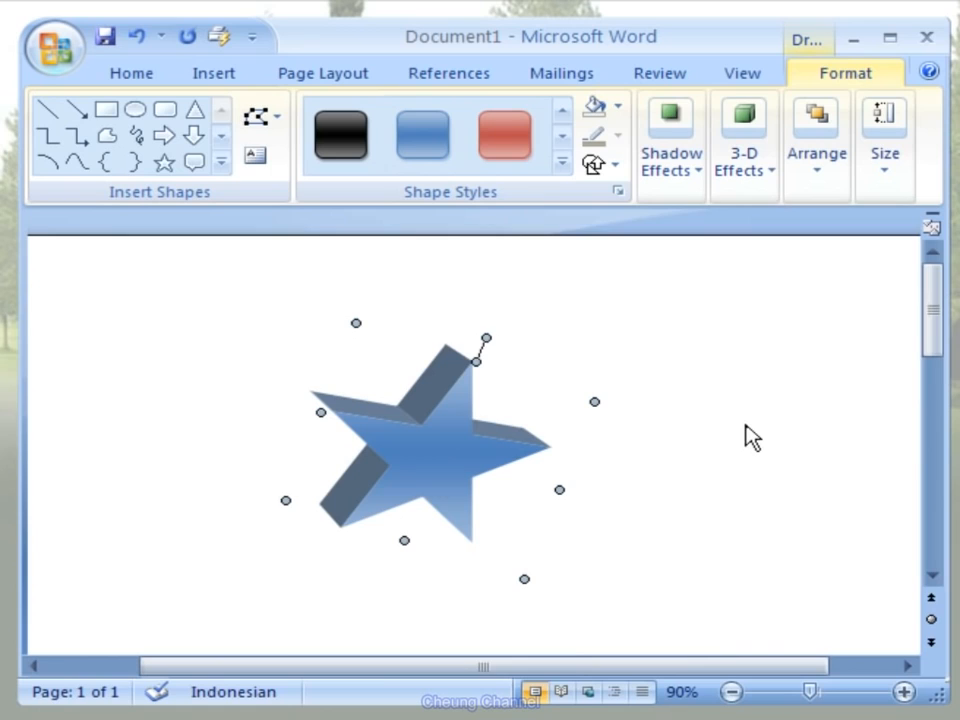
- Tilt the star's 3-D effect one increment up and one increment to the right
{"action": "left_click", "coordinate": [769, 178]}
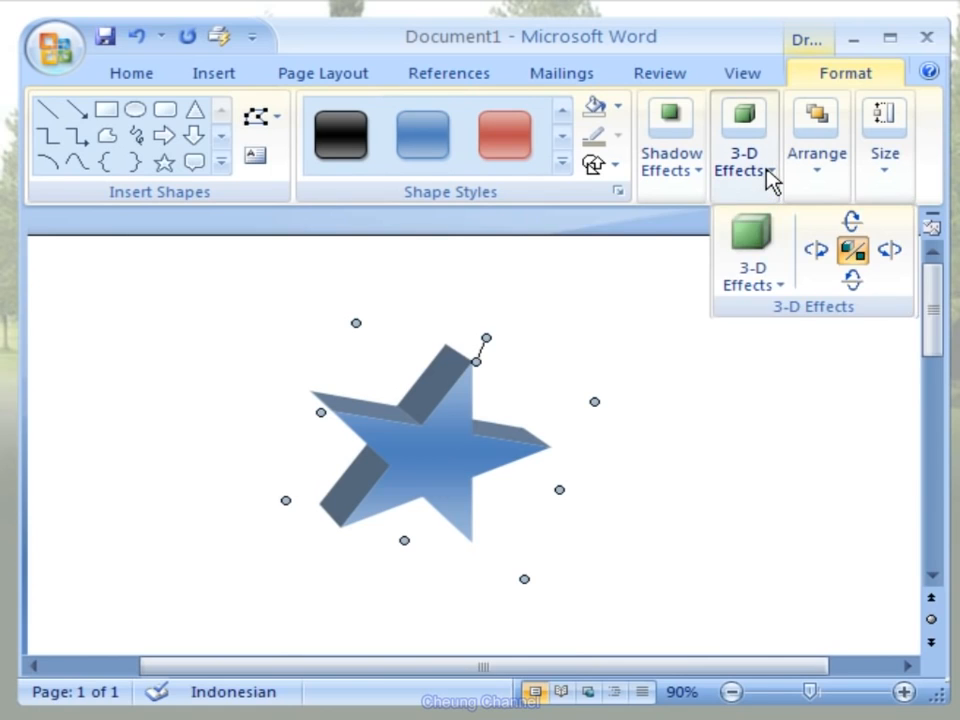
{"action": "left_click", "coordinate": [861, 220]}
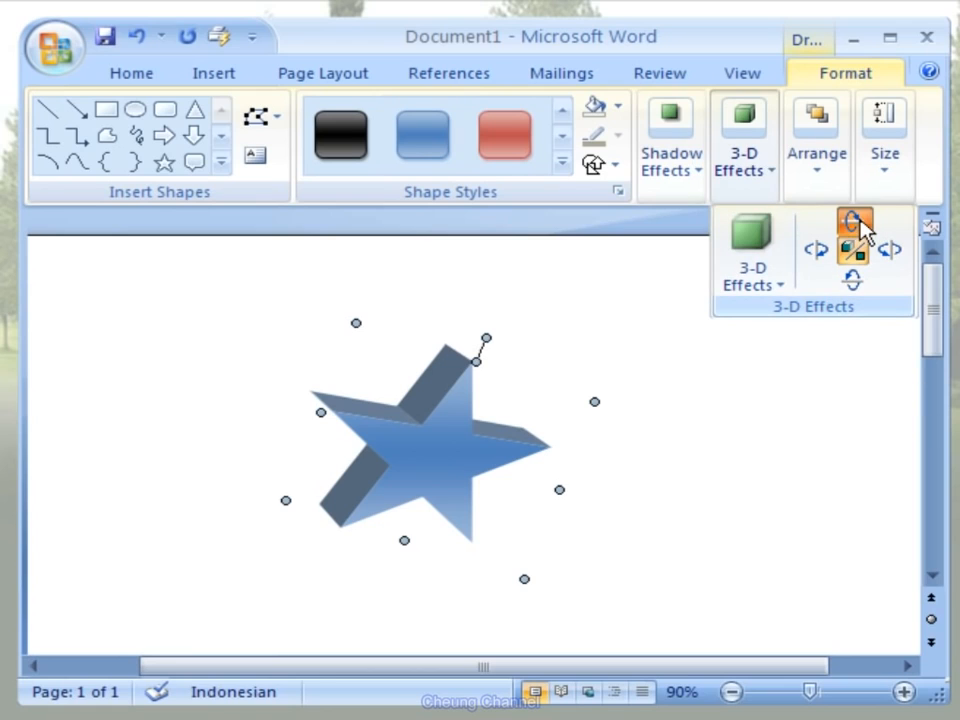
{"action": "left_click", "coordinate": [768, 178]}
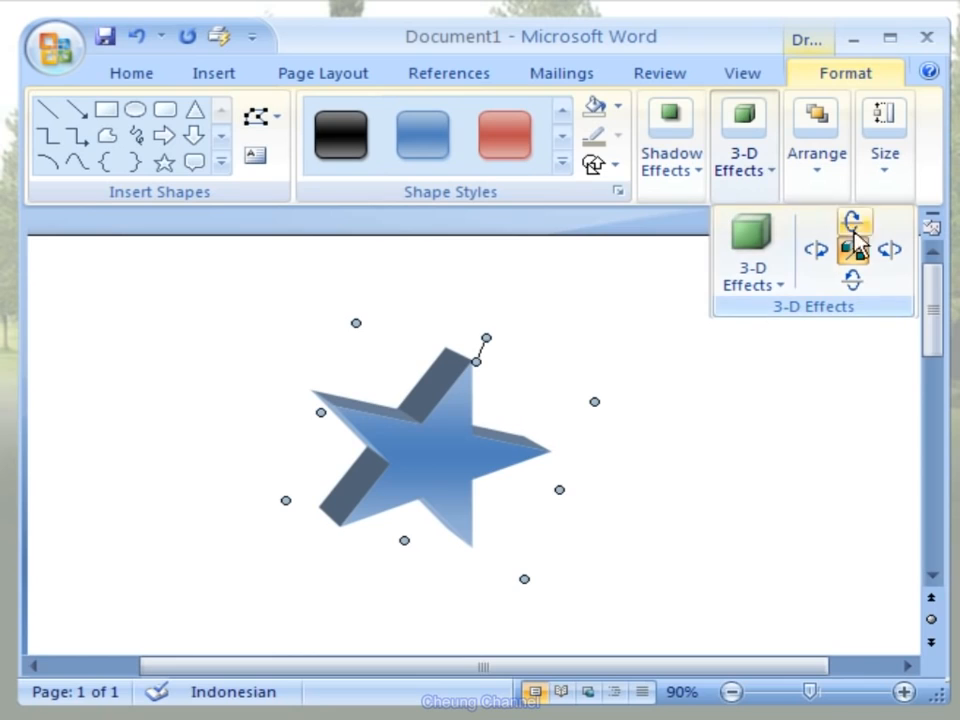
{"action": "left_click", "coordinate": [897, 263]}
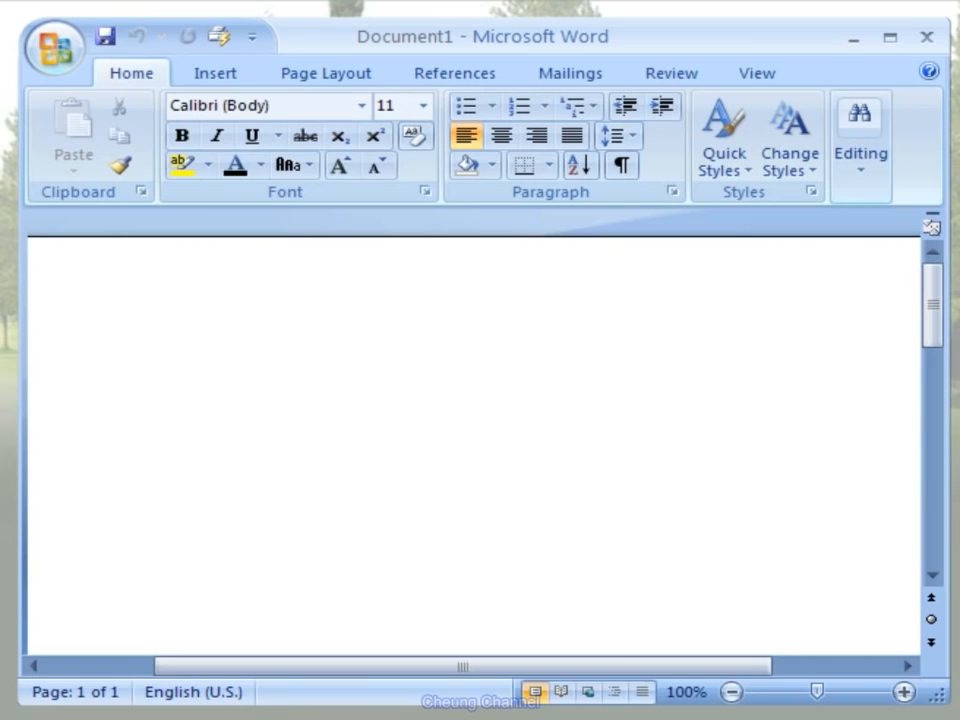
- Search for clip art without a keyword in the selected collections, covering all media file types
{"action": "left_click", "coordinate": [248, 90]}
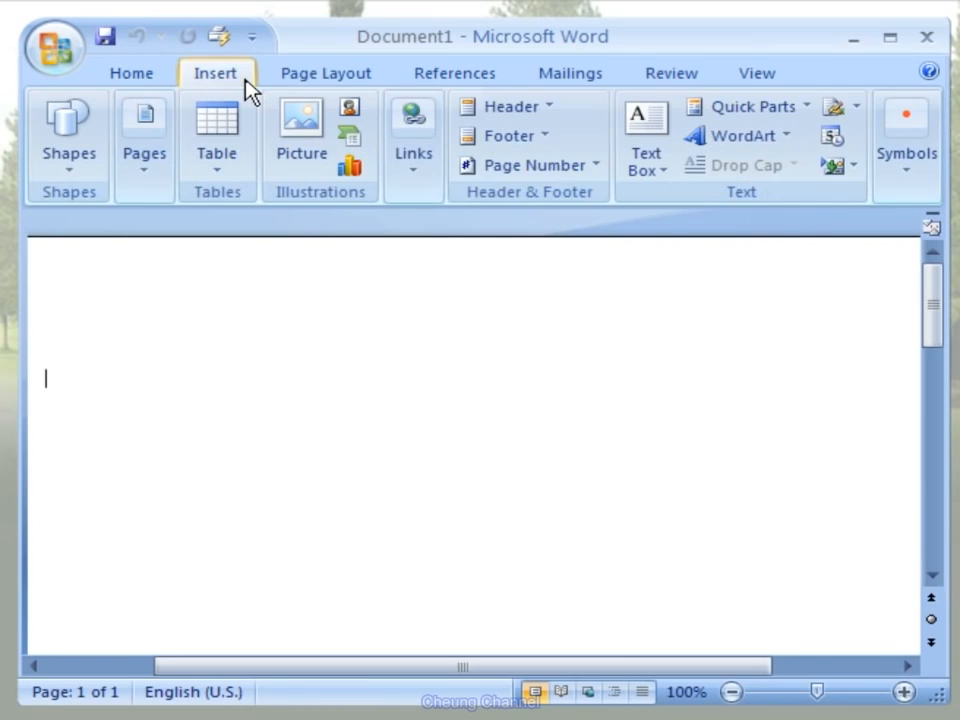
{"action": "left_click", "coordinate": [361, 118]}
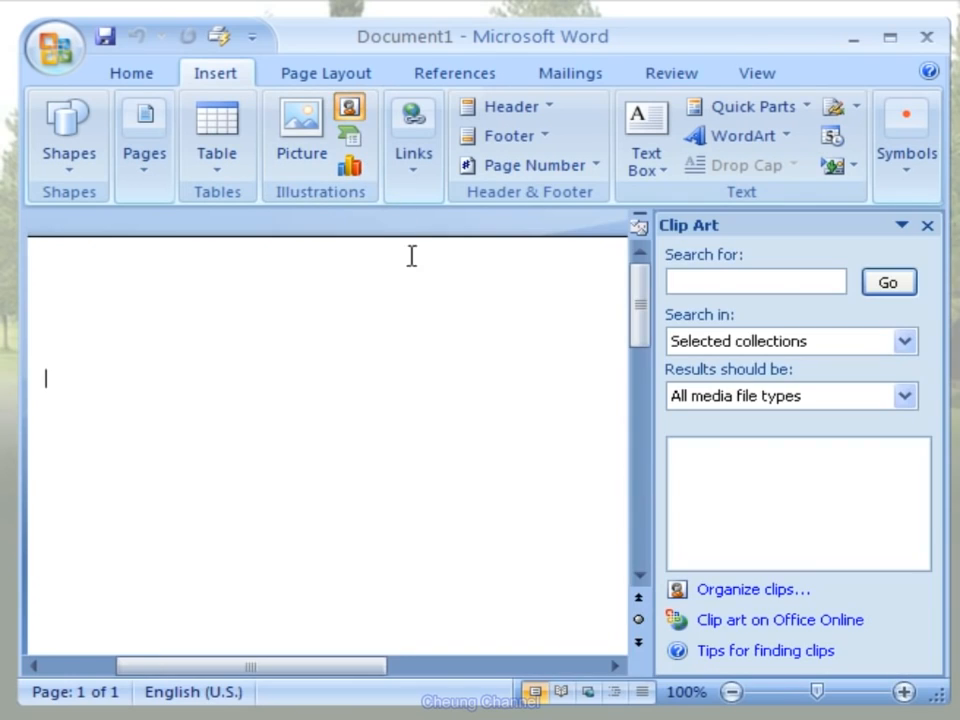
{"action": "left_click", "coordinate": [908, 290]}
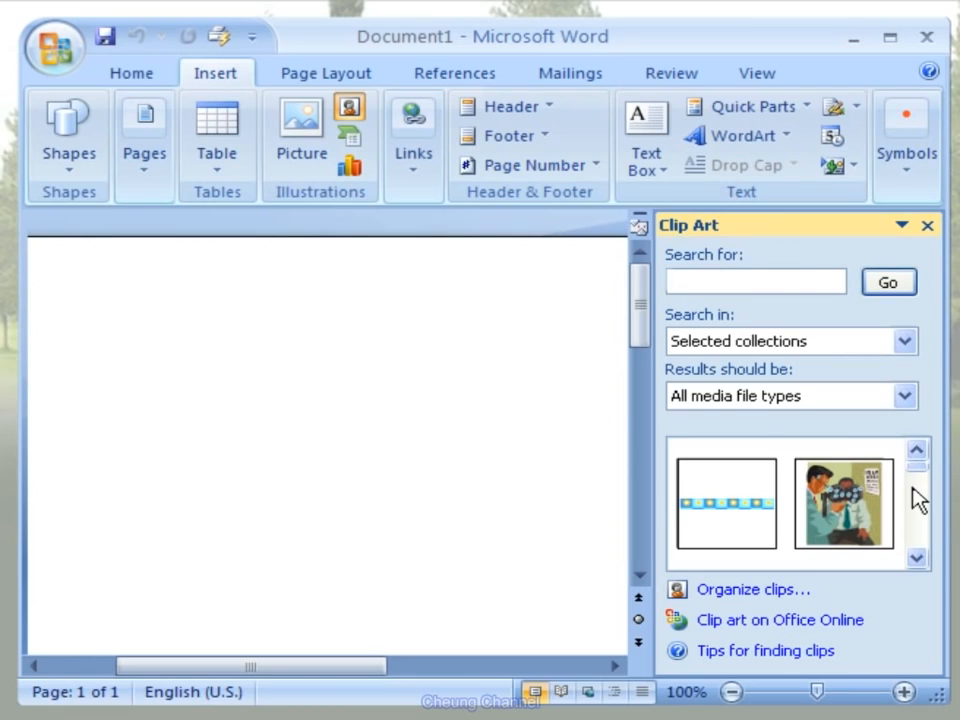
- Insert the blue floppy disk clip art from the search results and close the Clip Art pane
{"action": "left_click", "coordinate": [916, 560]}
{"action": "left_click", "coordinate": [916, 560]}
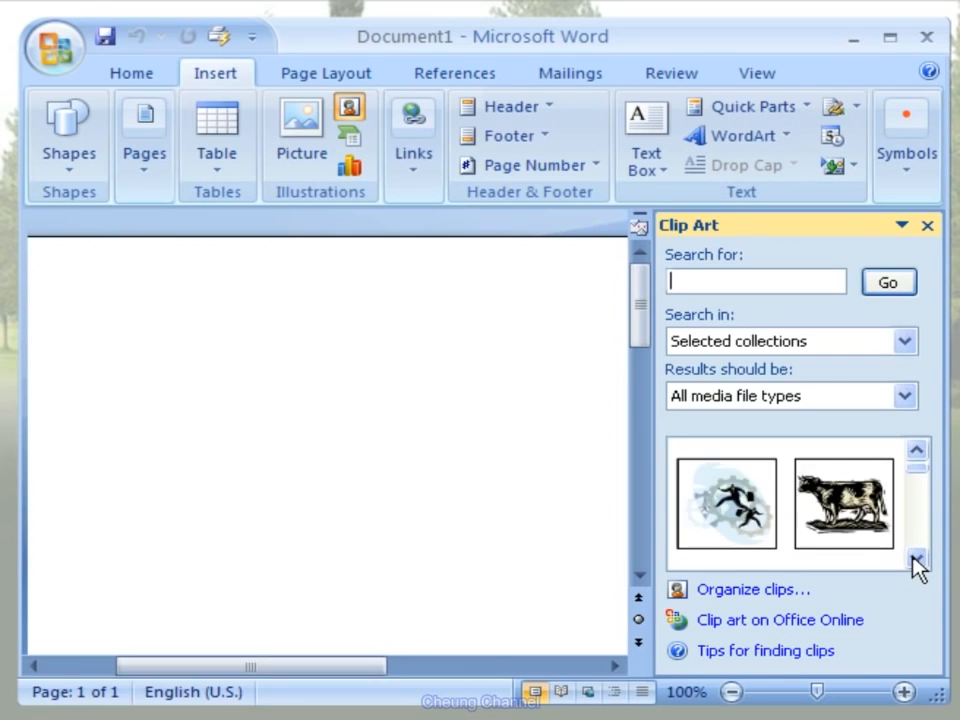
{"action": "left_click", "coordinate": [916, 560]}
{"action": "left_click", "coordinate": [915, 560]}
{"action": "left_click", "coordinate": [915, 560]}
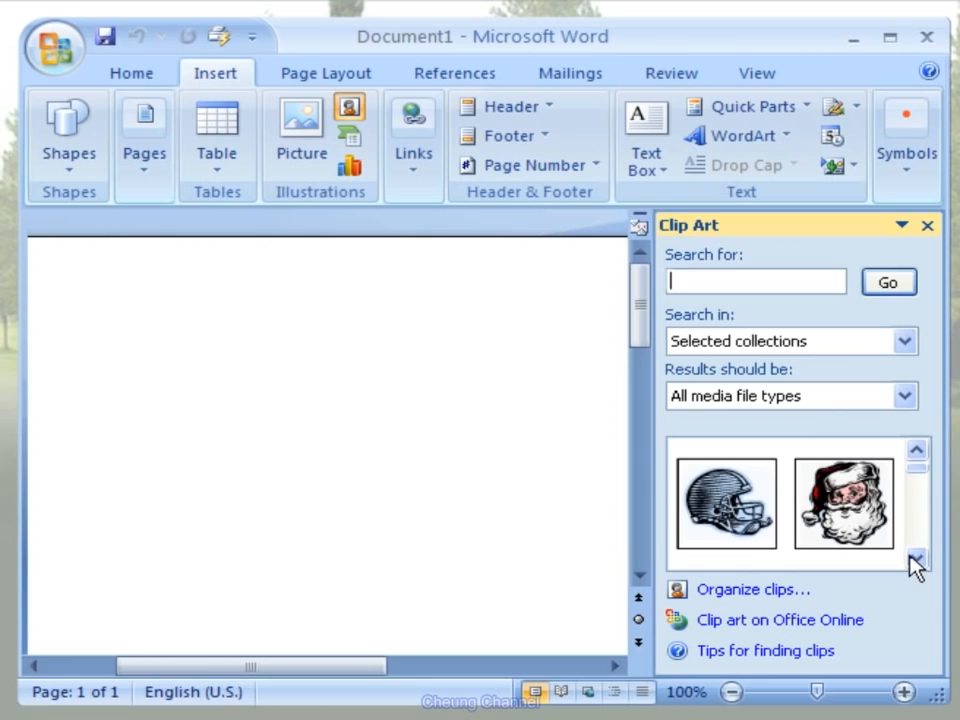
{"action": "left_click", "coordinate": [915, 560]}
{"action": "left_click", "coordinate": [915, 560]}
{"action": "left_click", "coordinate": [915, 560]}
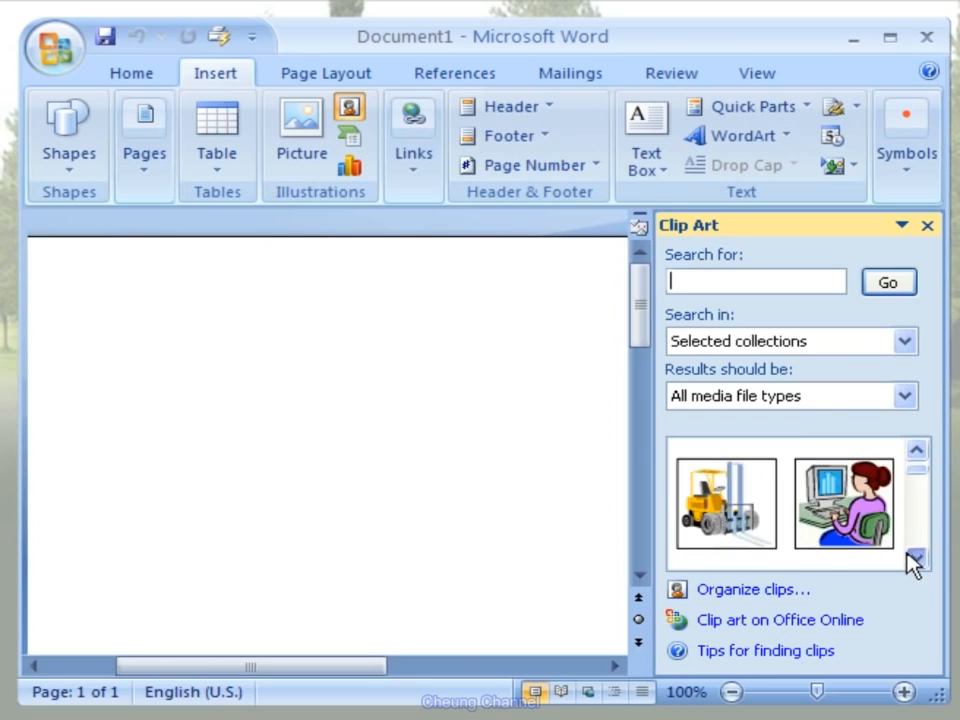
{"action": "left_click", "coordinate": [915, 560]}
{"action": "left_click", "coordinate": [915, 560]}
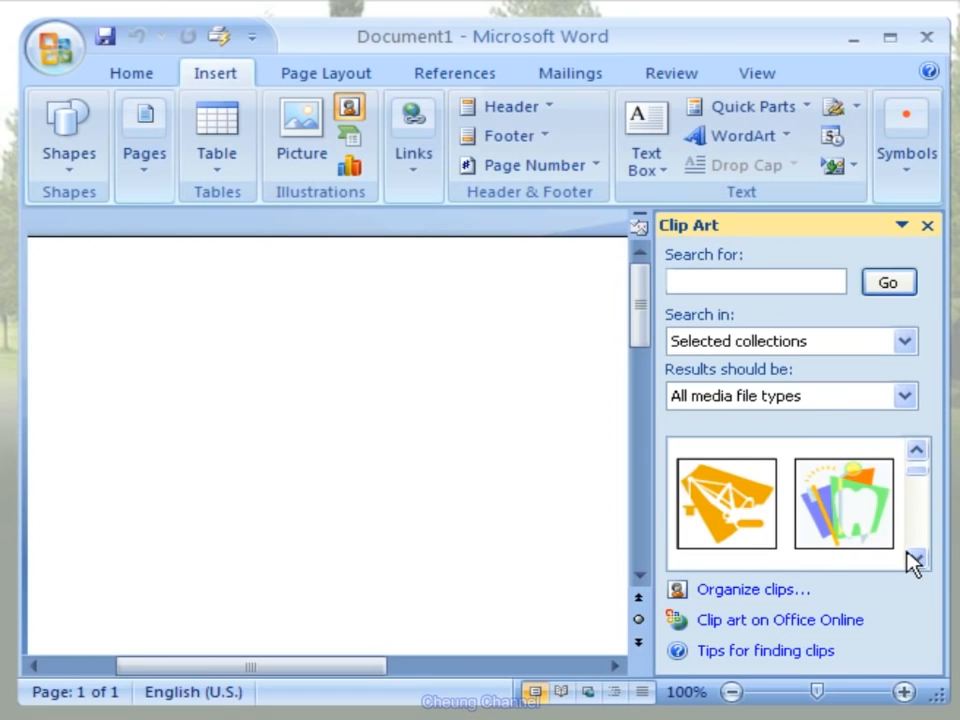
{"action": "left_click", "coordinate": [915, 560]}
{"action": "left_click", "coordinate": [915, 560]}
{"action": "left_click", "coordinate": [915, 560]}
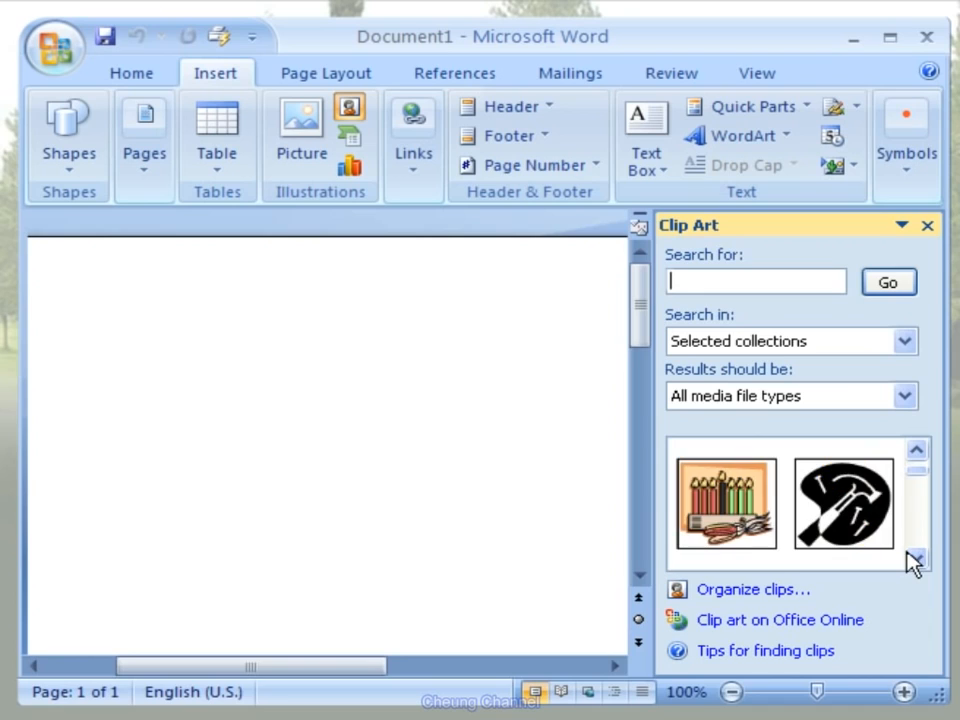
{"action": "left_click", "coordinate": [915, 559]}
{"action": "left_click", "coordinate": [915, 559]}
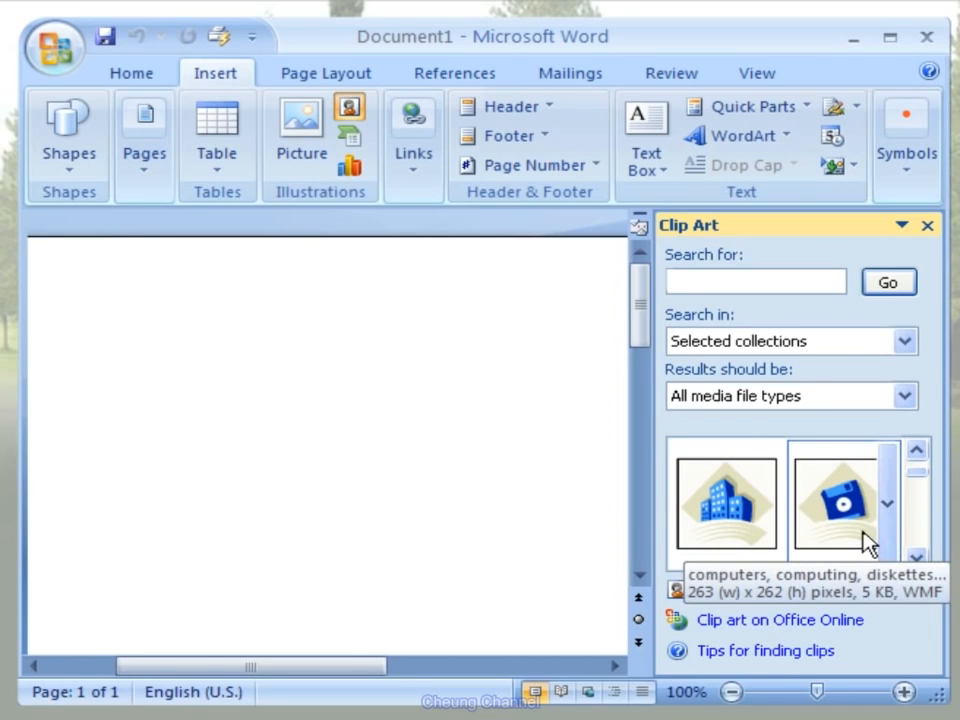
{"action": "left_click", "coordinate": [866, 545]}
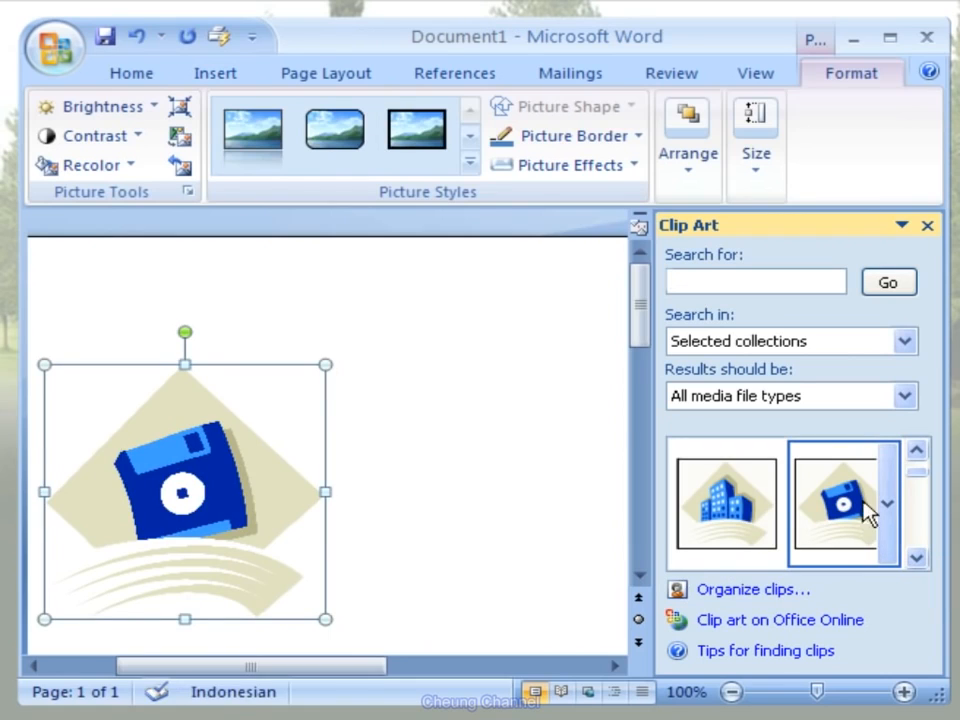
{"action": "left_click", "coordinate": [928, 228]}
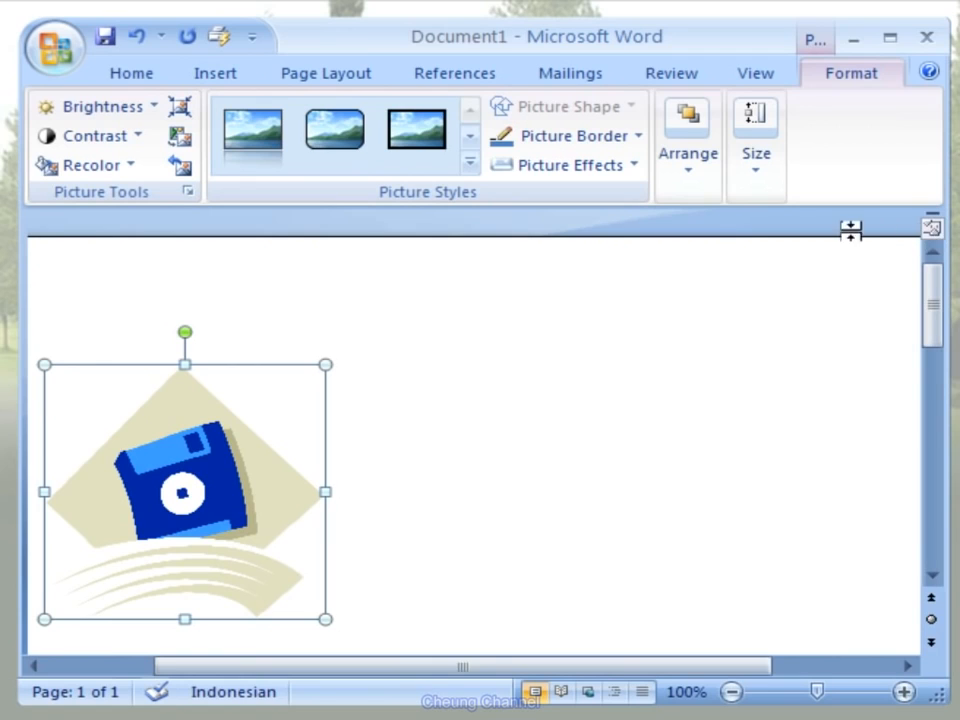
- Give the floppy disk picture the last 3-D preset effect and the first Outer shadow in the second row
{"action": "left_click", "coordinate": [635, 171]}
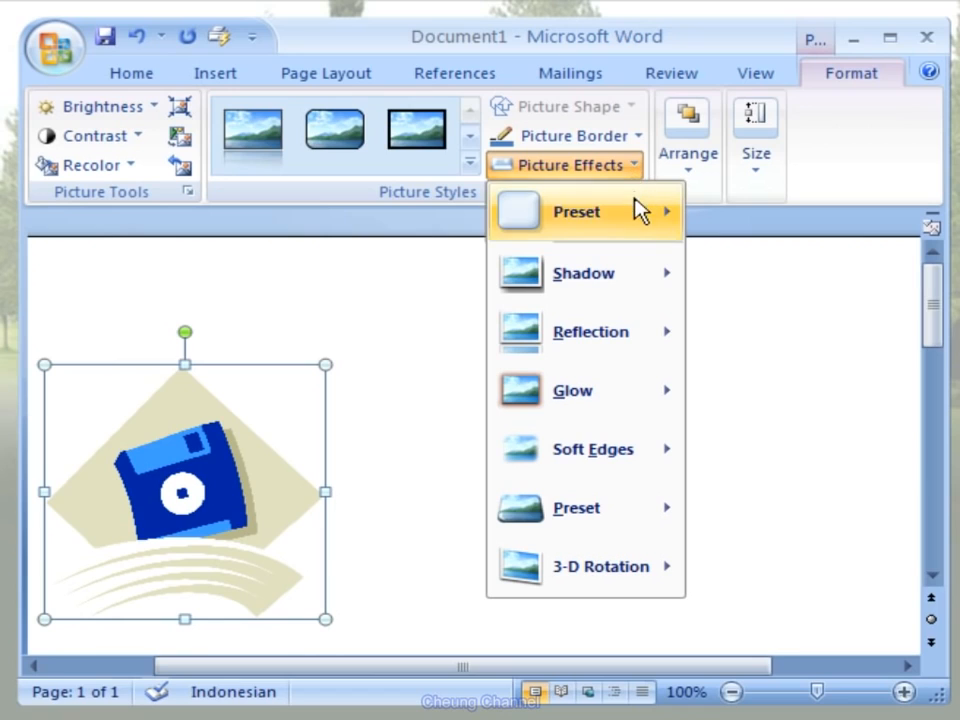
{"action": "mouse_move", "coordinate": [636, 210]}
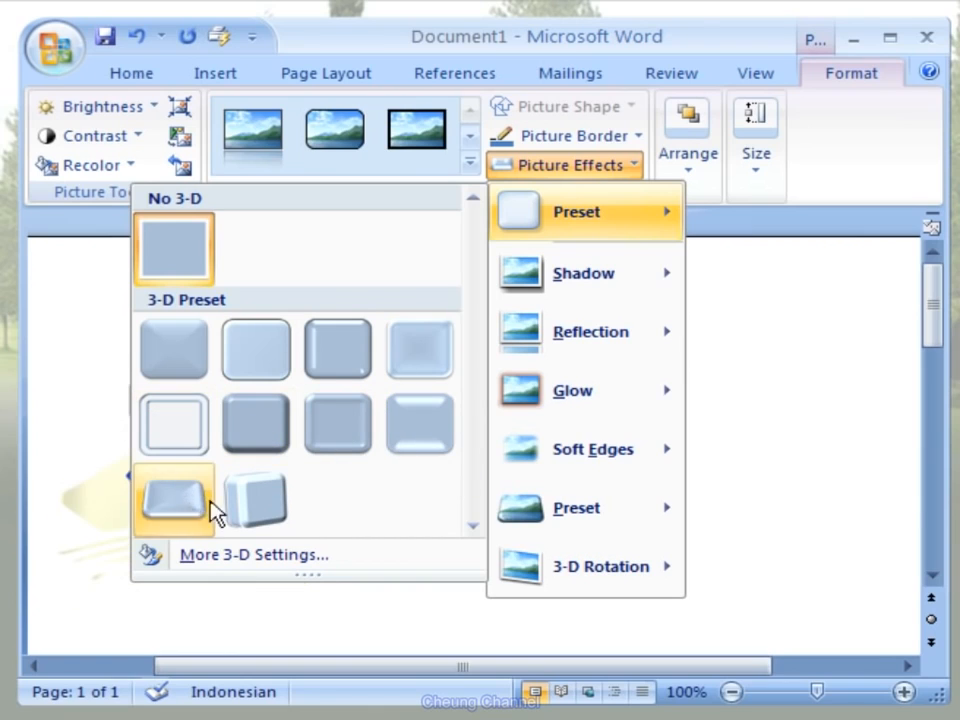
{"action": "left_click", "coordinate": [288, 528]}
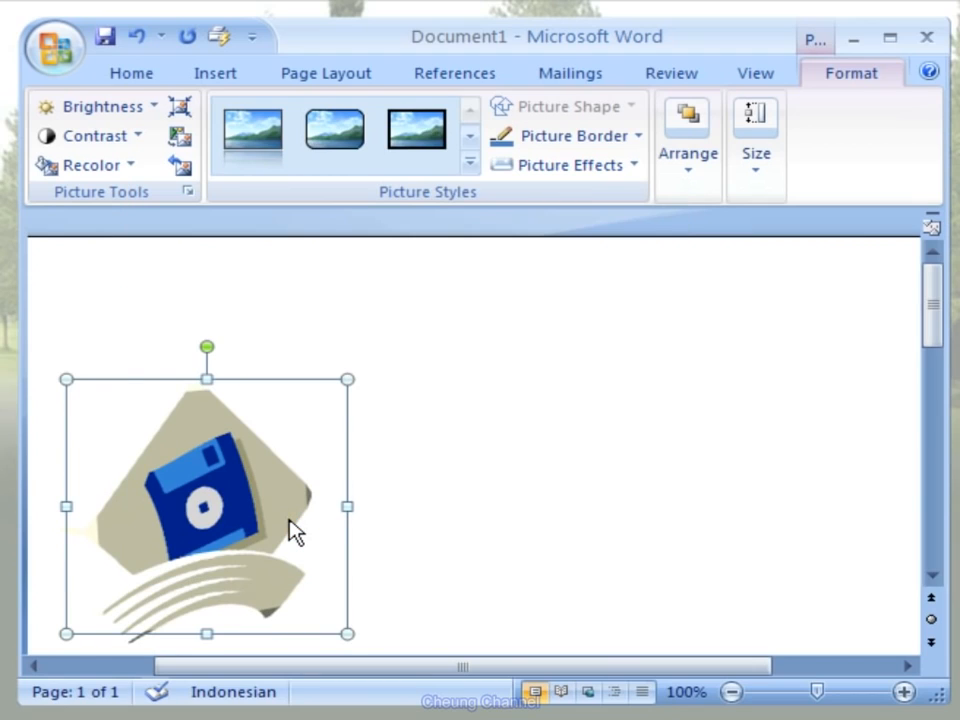
{"action": "left_click", "coordinate": [637, 168]}
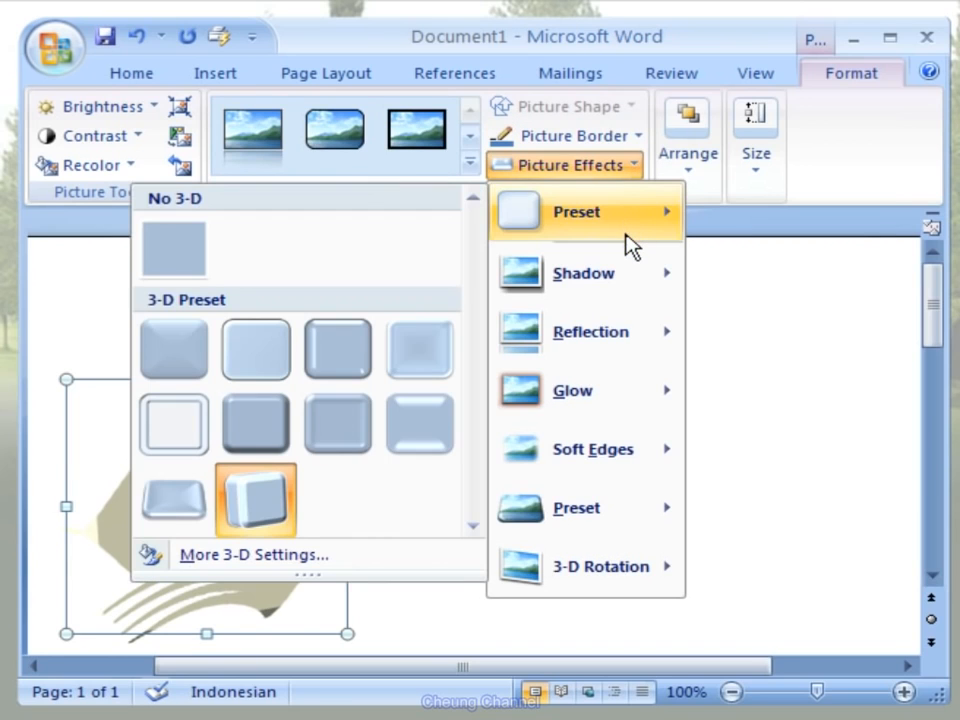
{"action": "mouse_move", "coordinate": [625, 262]}
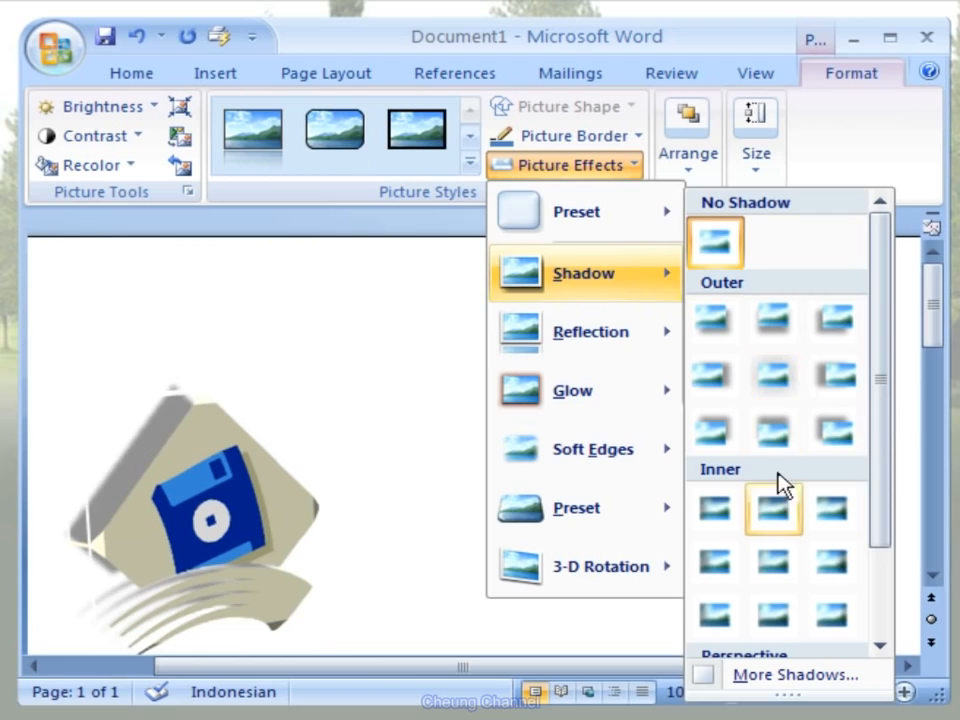
{"action": "left_click", "coordinate": [714, 390]}
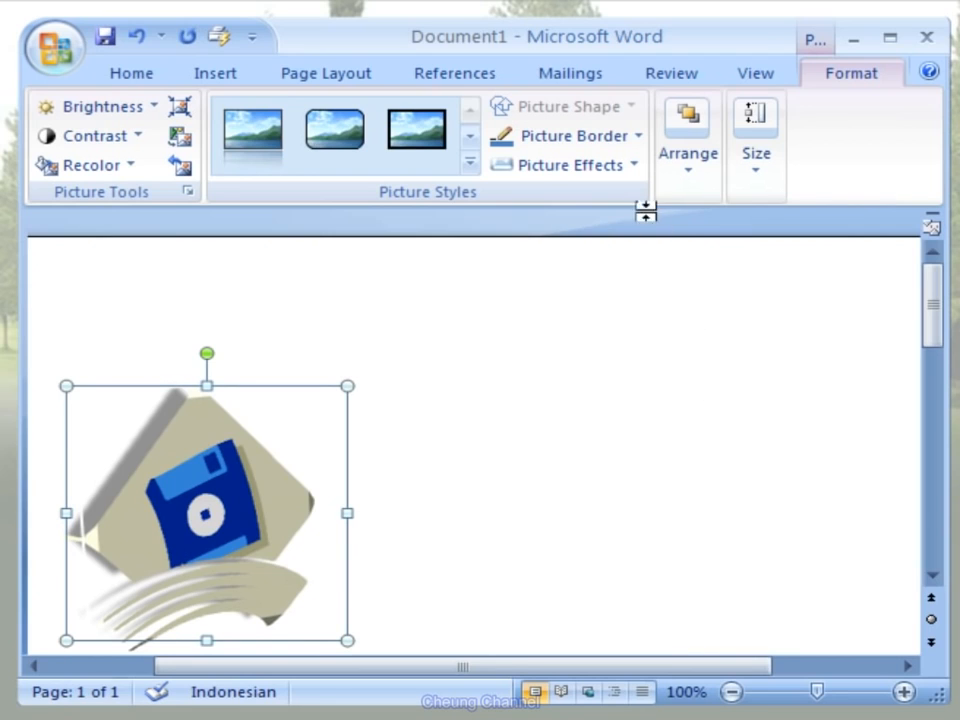
- Apply the second Parallel 3-D rotation effect to the floppy disk picture and deselect it
{"action": "left_click", "coordinate": [638, 176]}
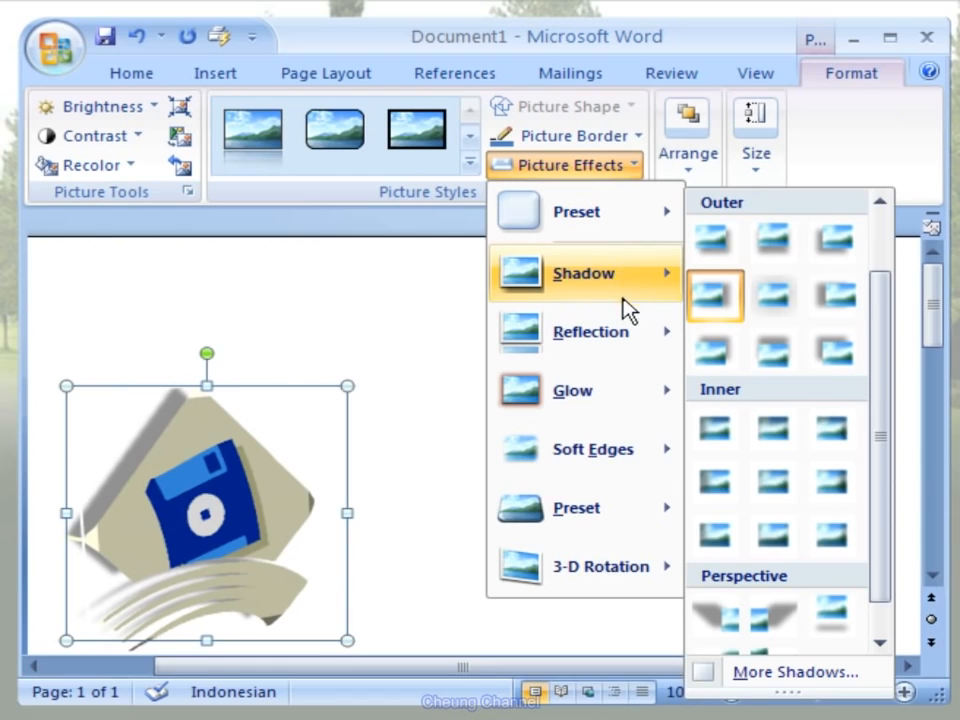
{"action": "mouse_move", "coordinate": [628, 325]}
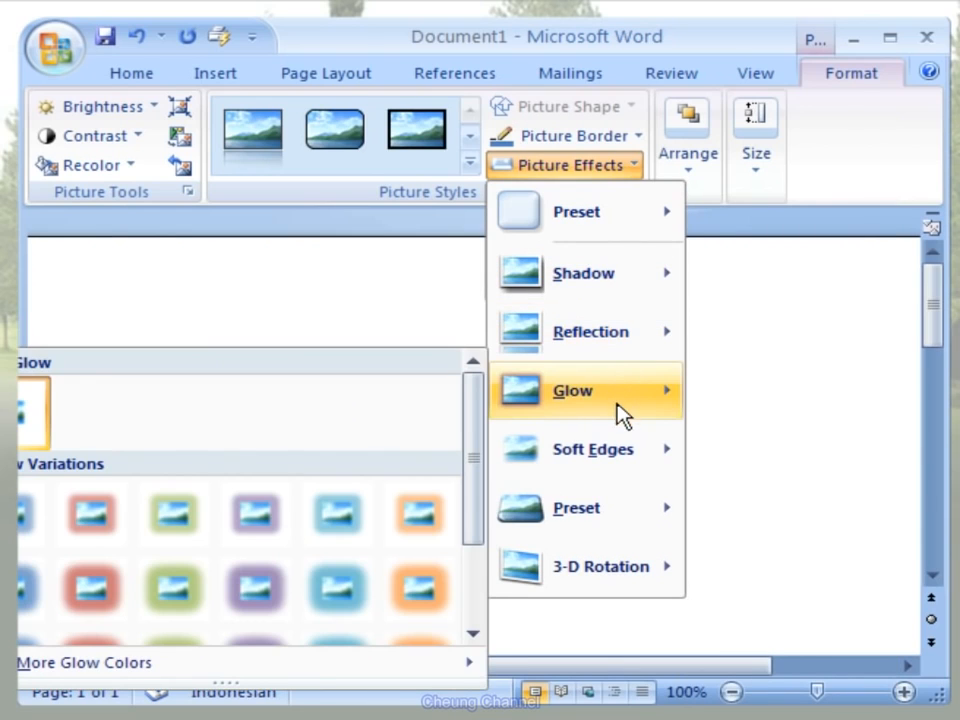
{"action": "mouse_move", "coordinate": [615, 441]}
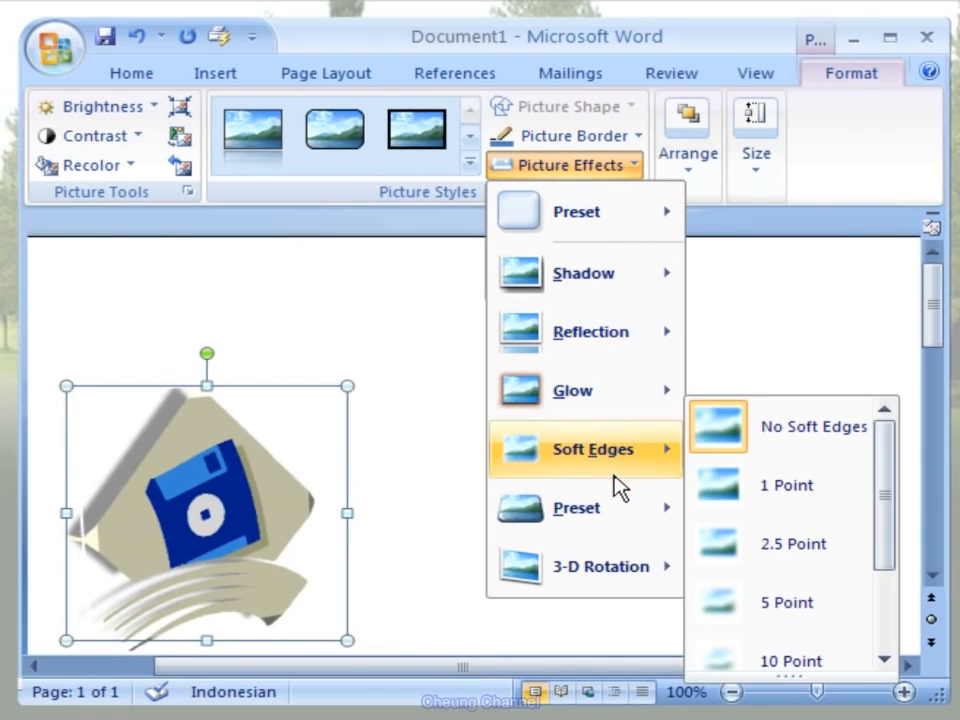
{"action": "mouse_move", "coordinate": [615, 512]}
{"action": "mouse_move", "coordinate": [617, 564]}
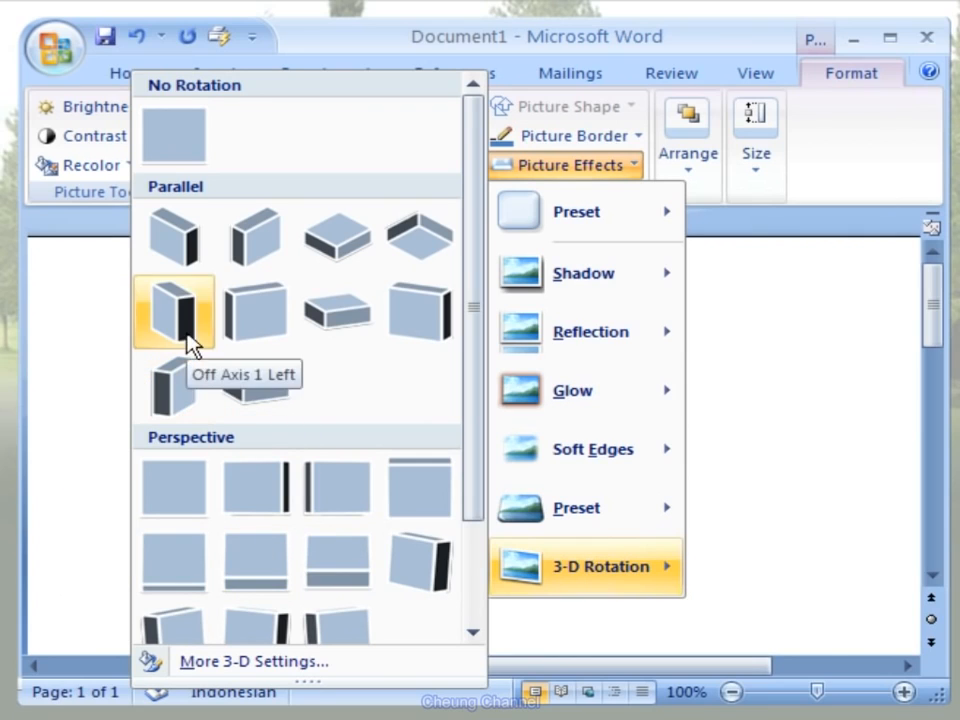
{"action": "left_click", "coordinate": [239, 268]}
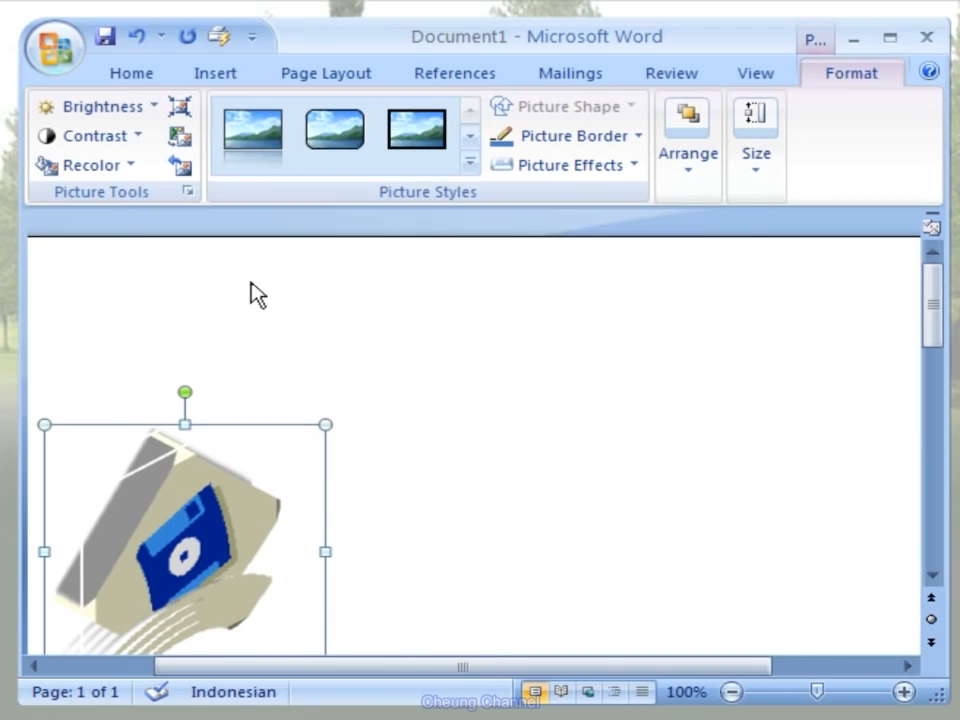
{"action": "left_click", "coordinate": [440, 450]}
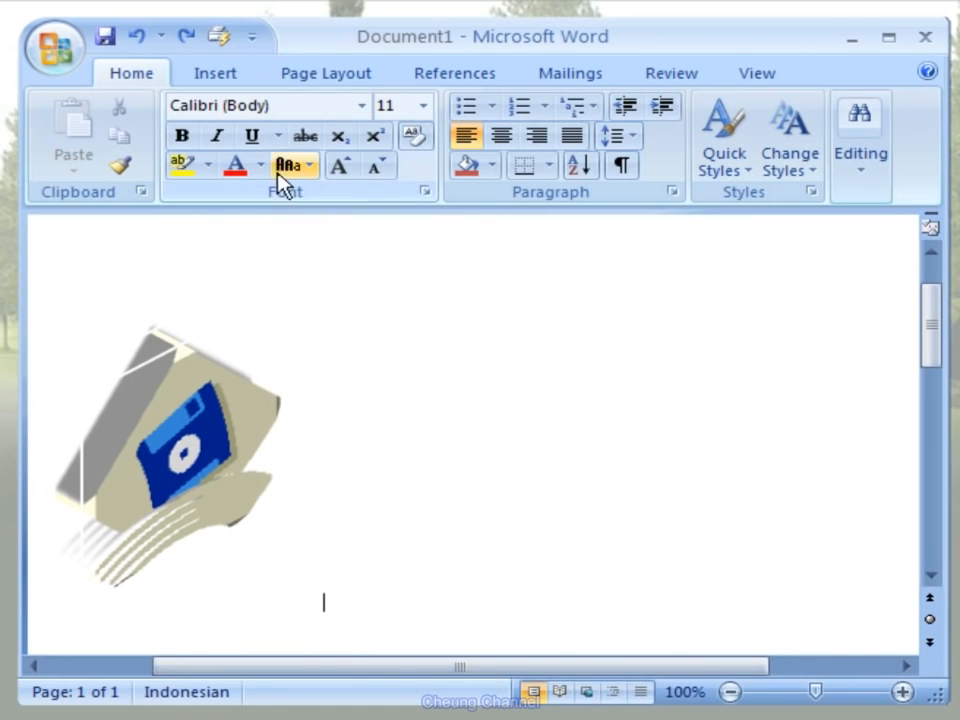
- Insert the picture MSO_2007_Logo_Small.jpg from My Pictures beside the floppy disk
{"action": "left_click", "coordinate": [247, 80]}
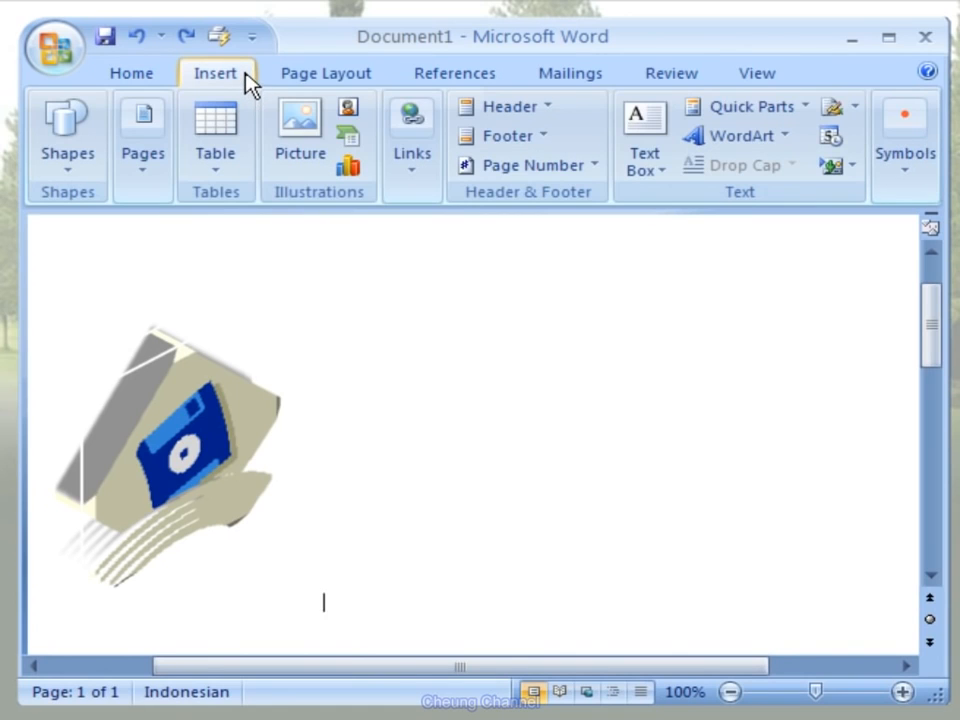
{"action": "left_click", "coordinate": [320, 176]}
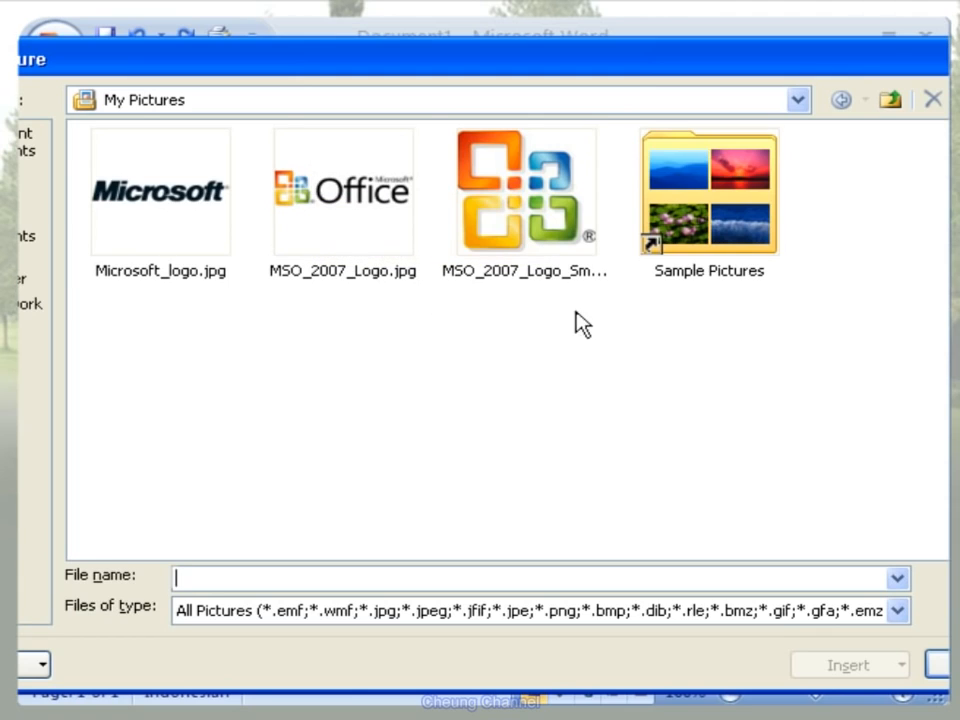
{"action": "left_click", "coordinate": [594, 216]}
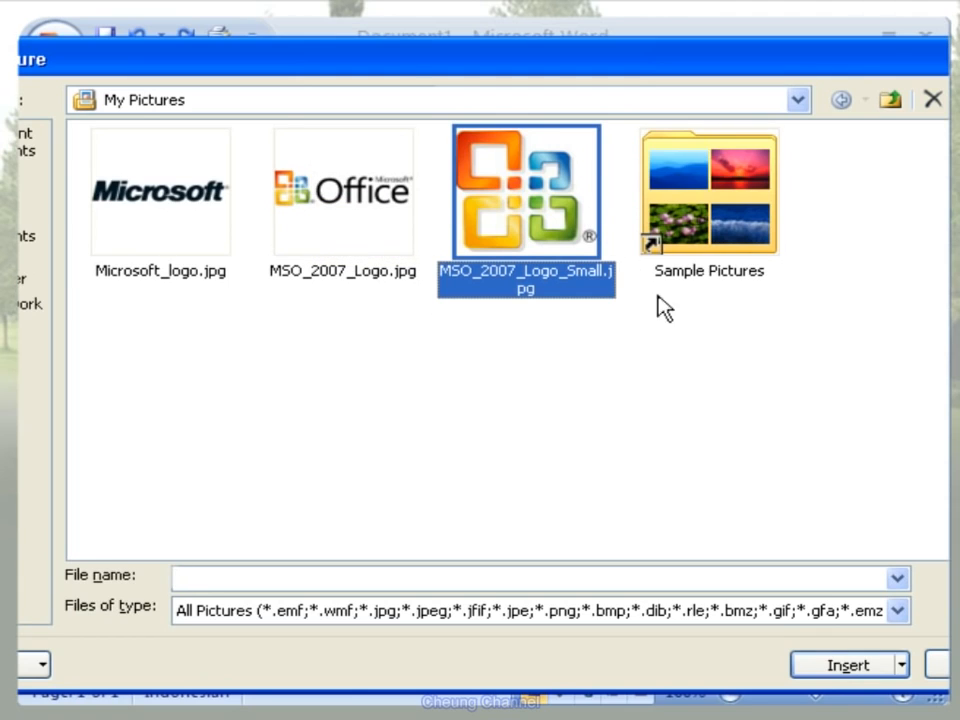
{"action": "left_click", "coordinate": [848, 665]}
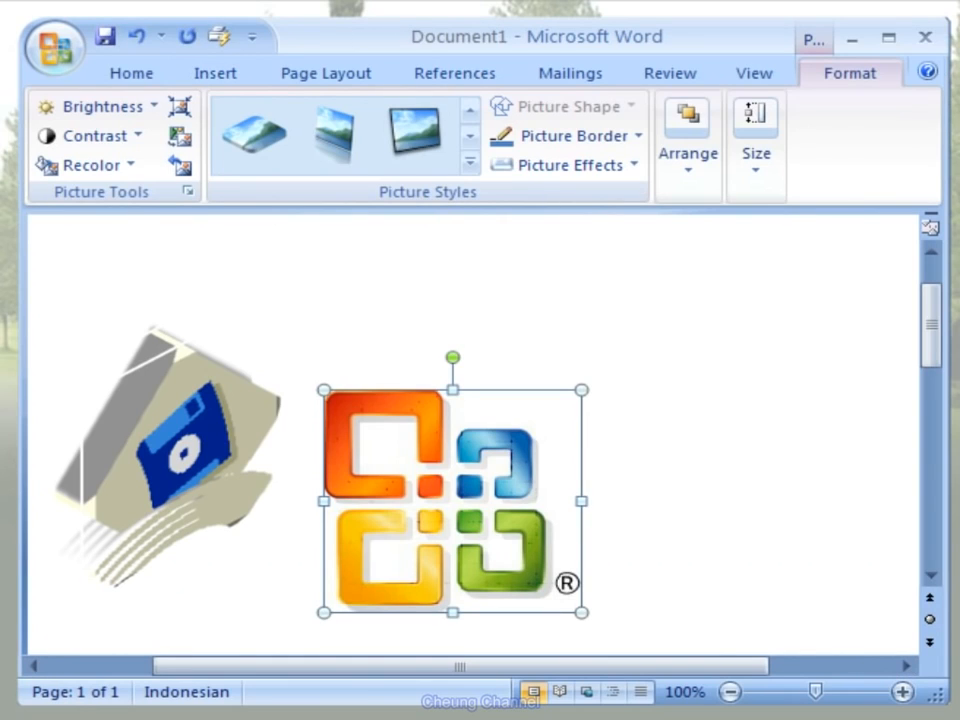
{"action": "left_click_drag", "start_coordinate": [549, 673], "coordinate": [446, 666]}
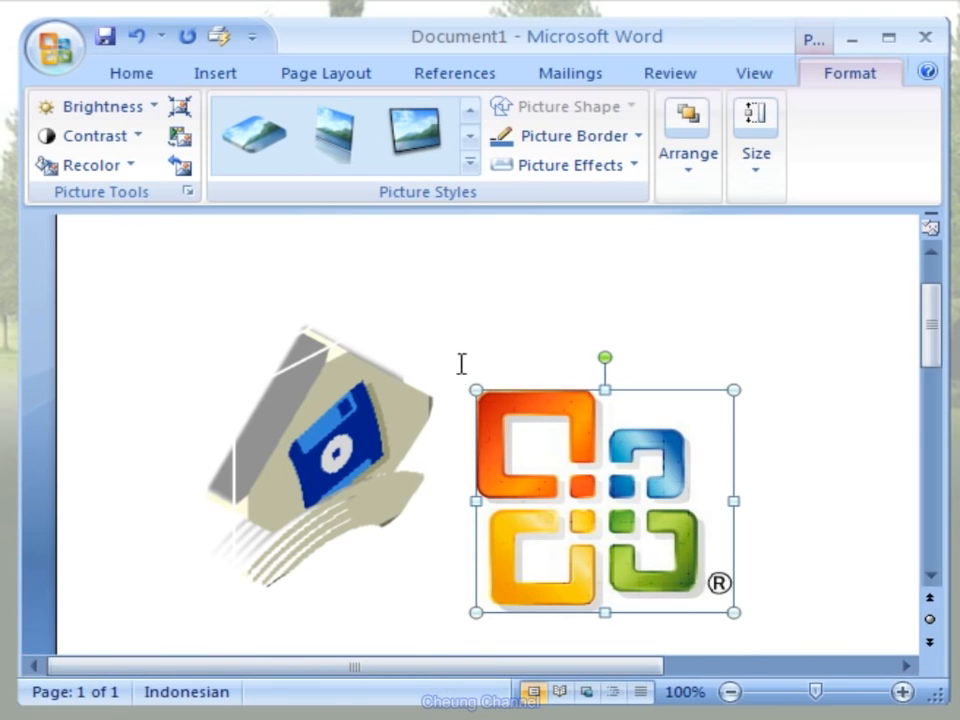
- Apply the tilted, beveled perspective picture style, first in the fourth gallery row, to the Office logo and deselect it
{"action": "left_click", "coordinate": [472, 166]}
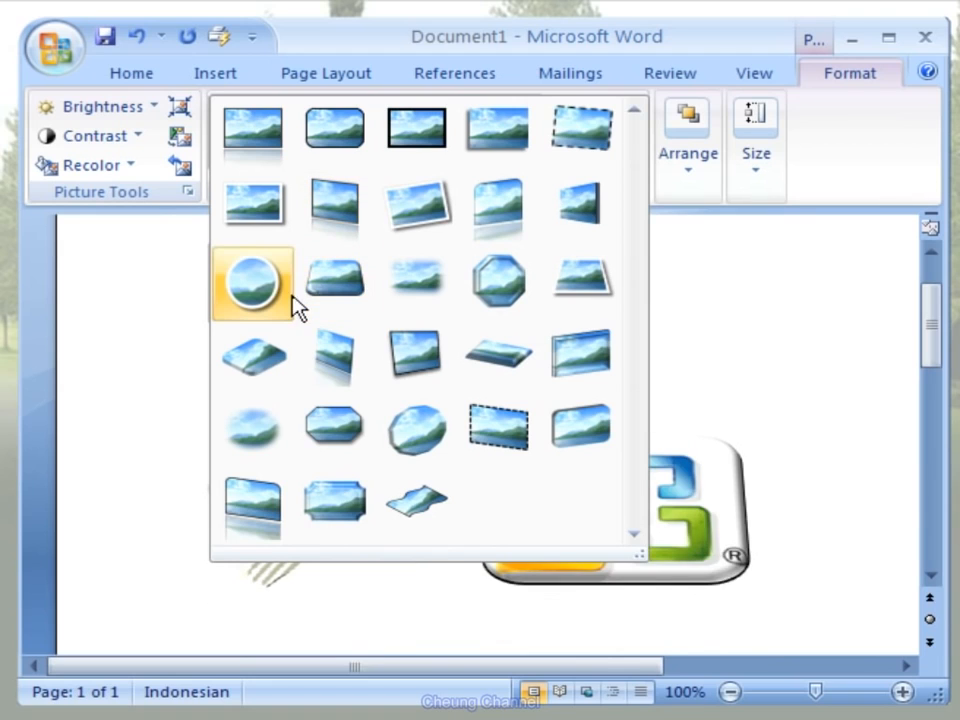
{"action": "left_click", "coordinate": [280, 380]}
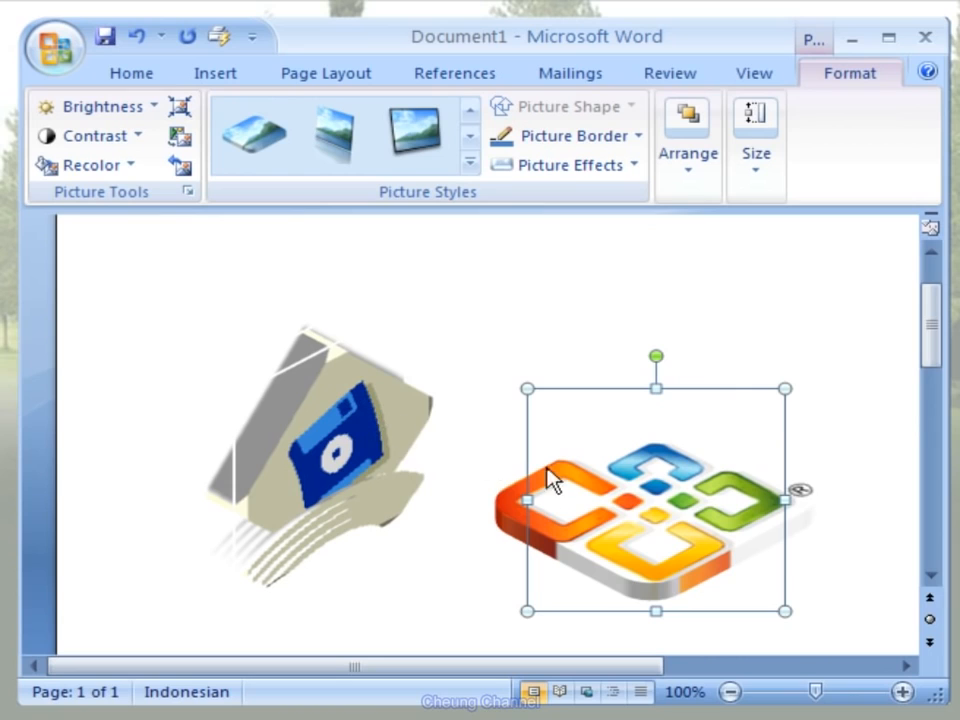
{"action": "left_click", "coordinate": [852, 538]}
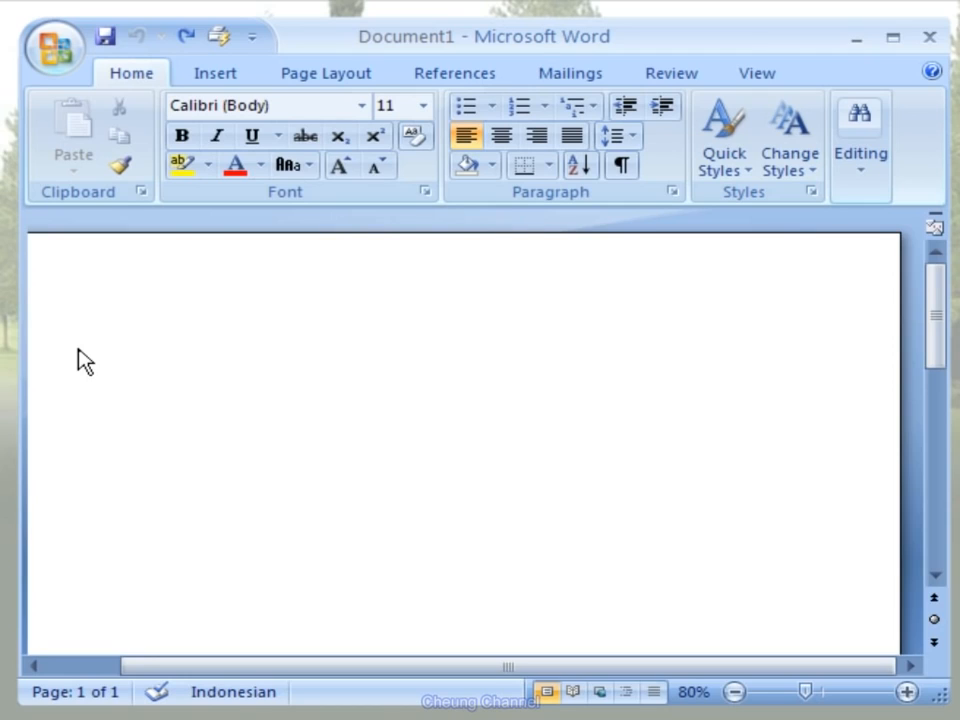
- Examine the SmartArt layouts offered in the List, Process, Cycle, Hierarchy, Relationship, Matrix and Pyramid categories
{"action": "left_click", "coordinate": [245, 84]}
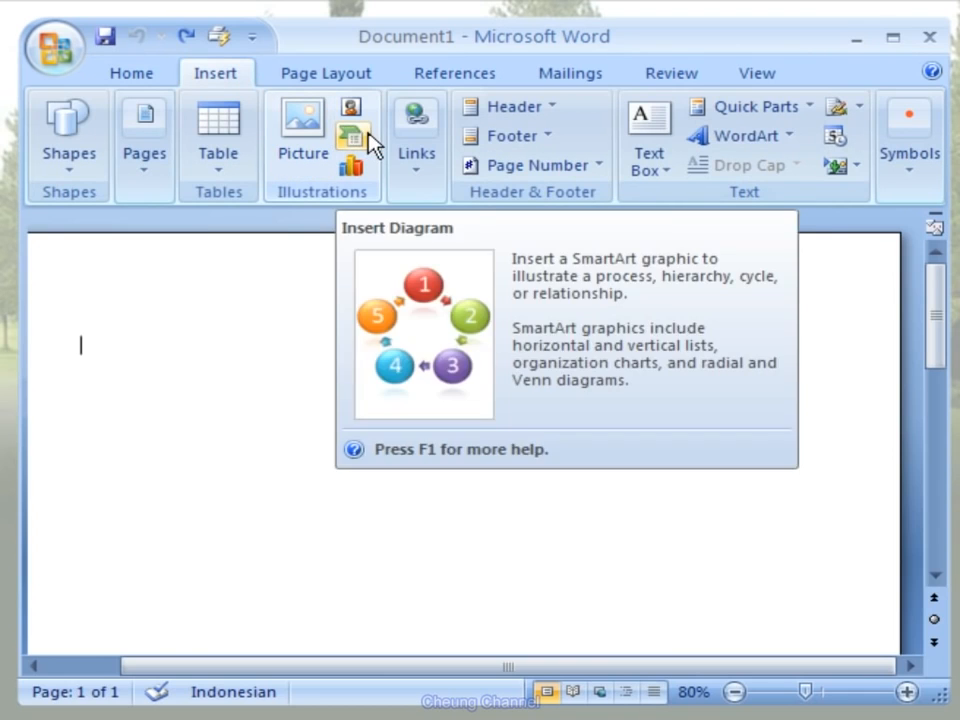
{"action": "left_click", "coordinate": [364, 145]}
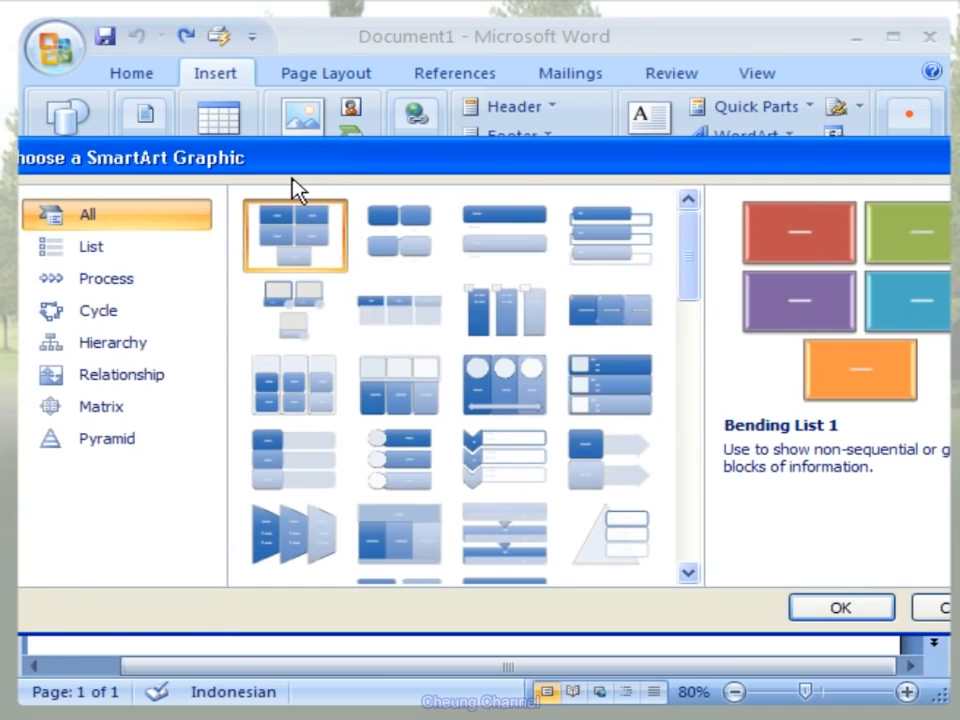
{"action": "left_click", "coordinate": [156, 251]}
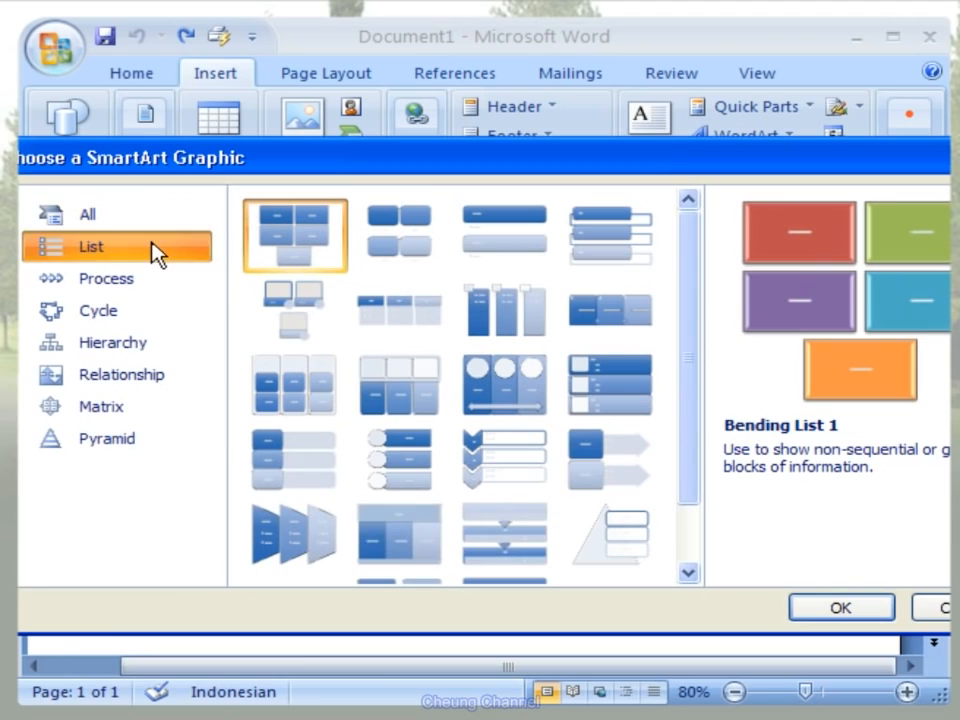
{"action": "left_click_drag", "start_coordinate": [686, 372], "coordinate": [686, 426]}
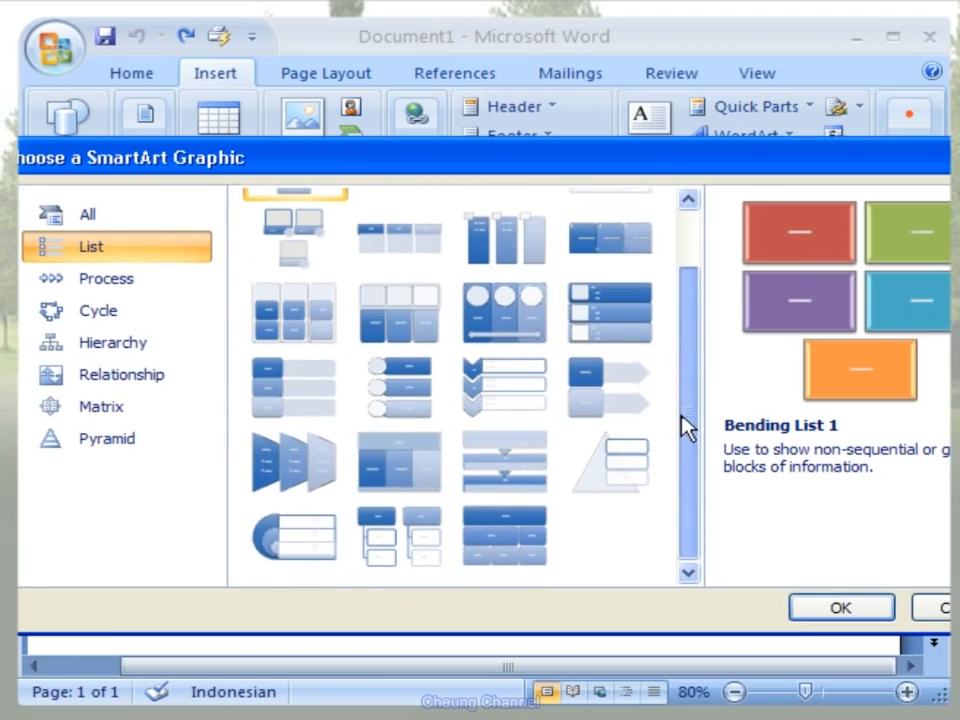
{"action": "left_click", "coordinate": [180, 276]}
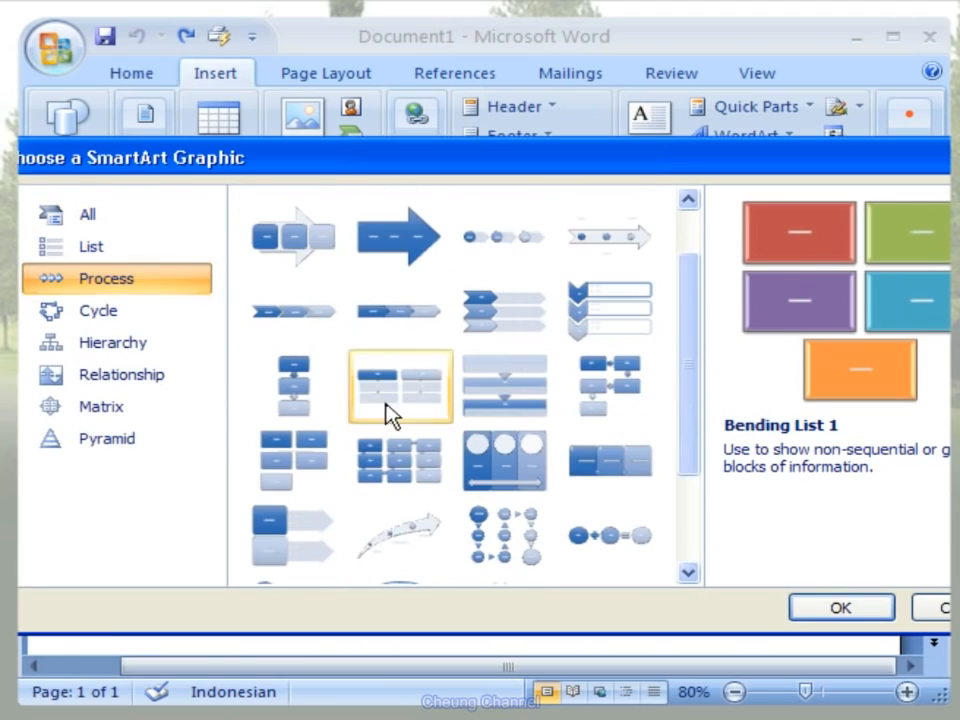
{"action": "left_click_drag", "start_coordinate": [690, 440], "coordinate": [677, 516]}
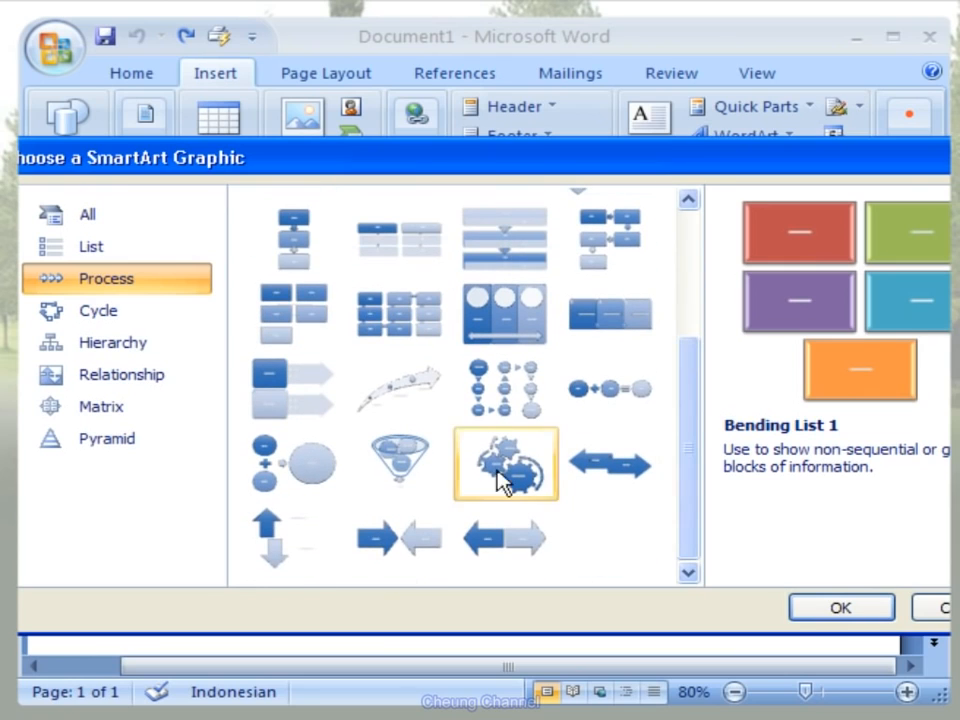
{"action": "left_click", "coordinate": [415, 413]}
{"action": "left_click", "coordinate": [165, 331]}
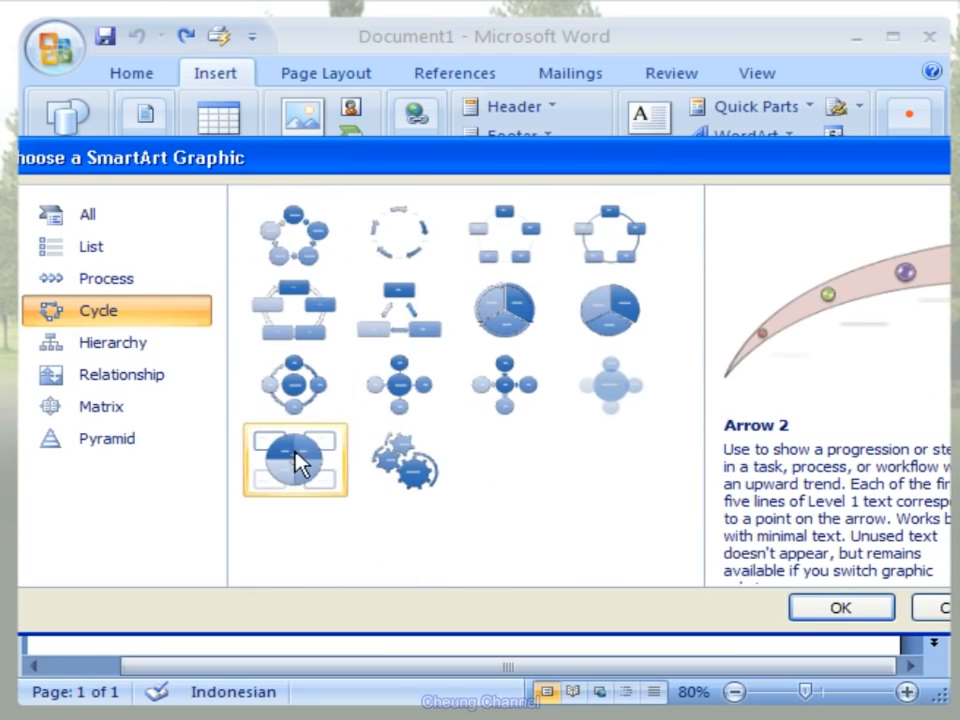
{"action": "left_click", "coordinate": [302, 465]}
{"action": "left_click", "coordinate": [140, 350]}
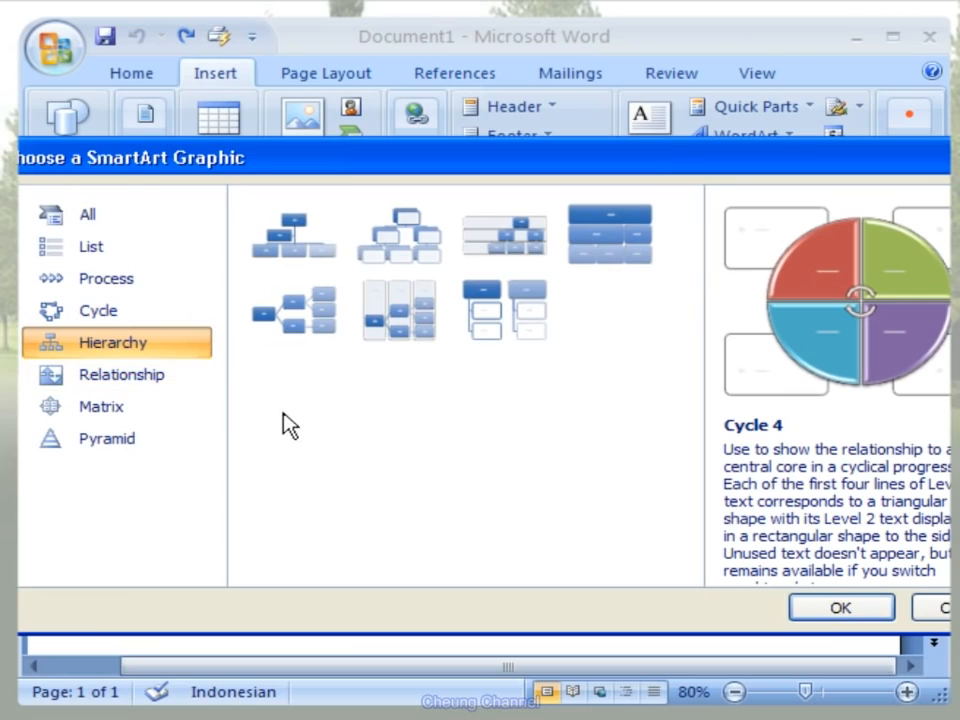
{"action": "left_click", "coordinate": [199, 385]}
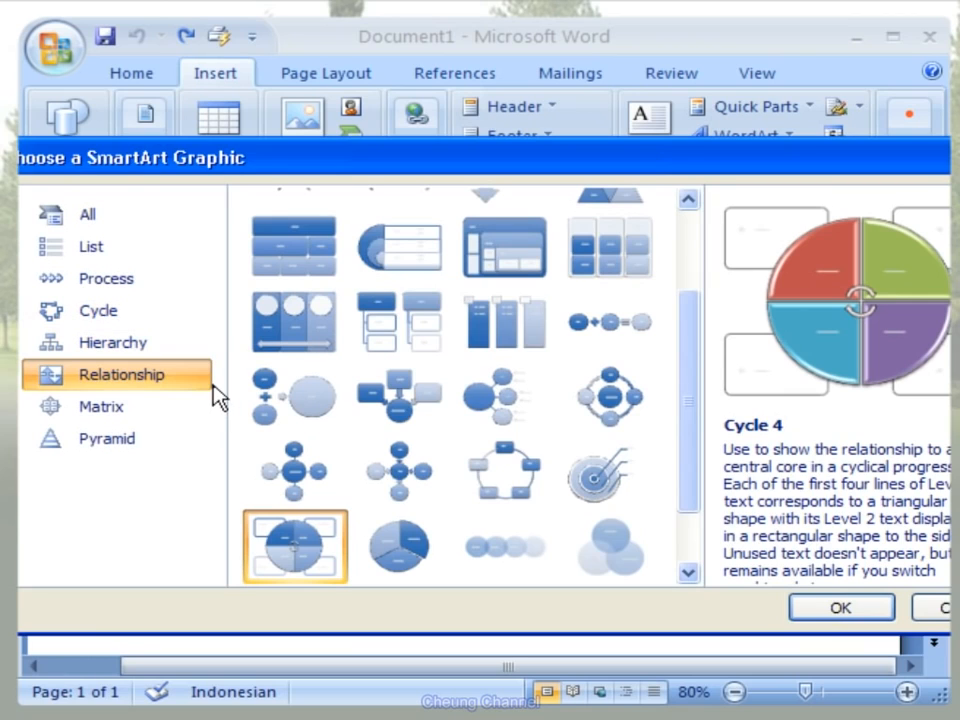
{"action": "left_click", "coordinate": [171, 415]}
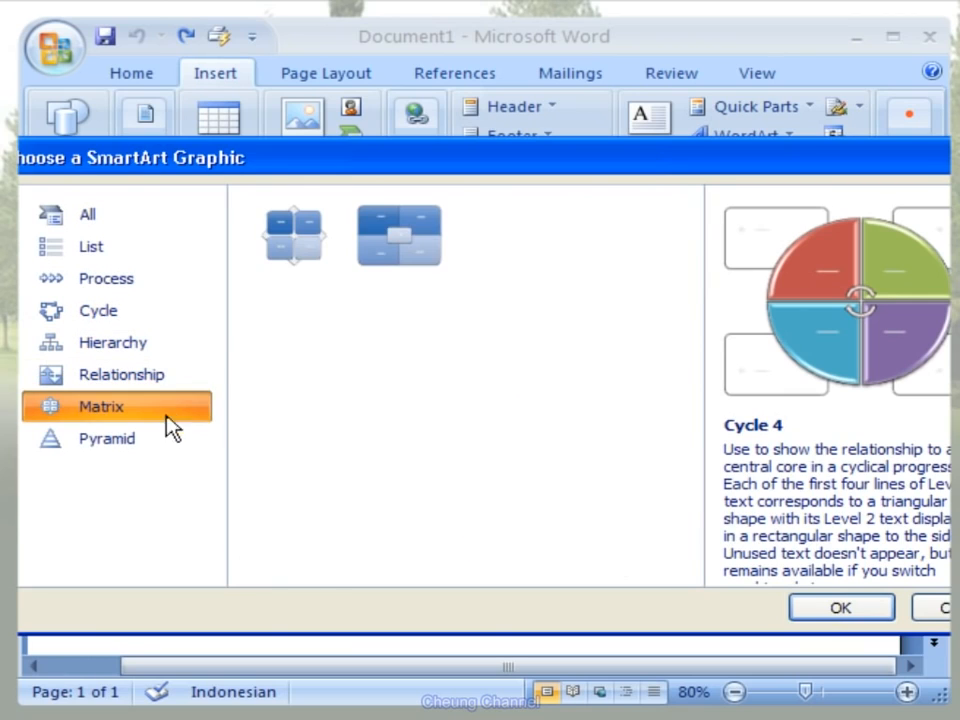
{"action": "left_click", "coordinate": [164, 440]}
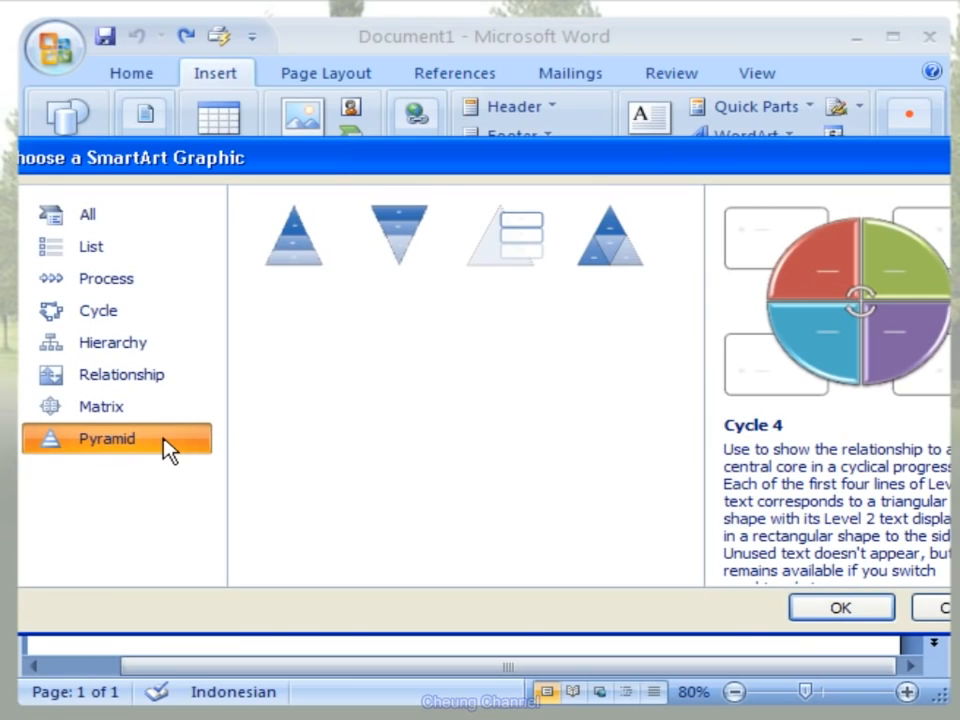
- Insert the Gear 1 SmartArt graphic from the Relationship category into the blank document
{"action": "left_click", "coordinate": [173, 385]}
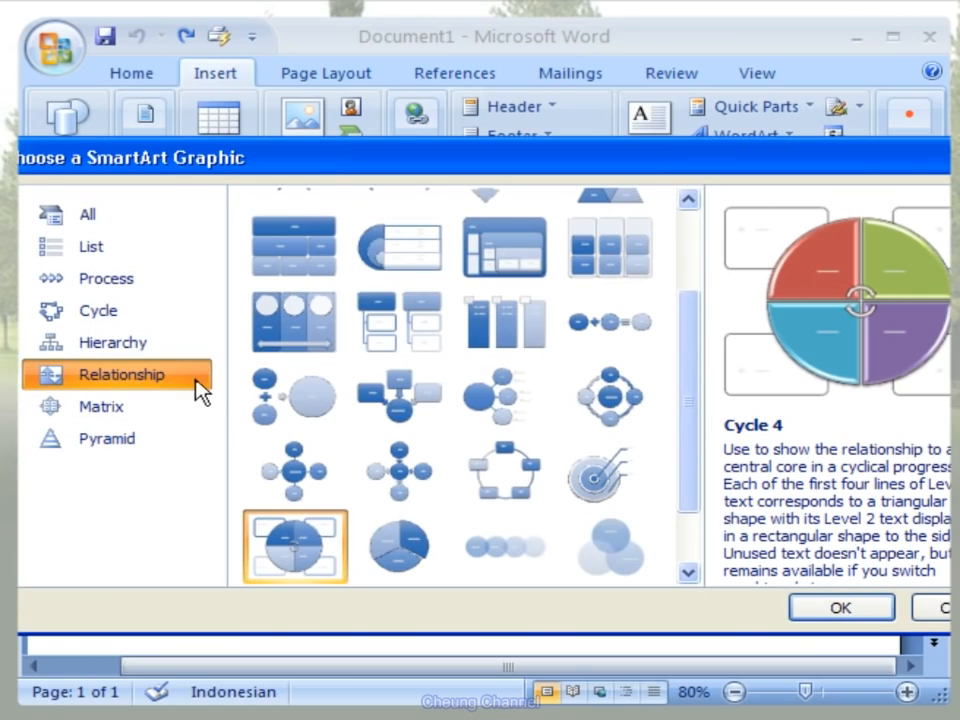
{"action": "left_click_drag", "start_coordinate": [686, 326], "coordinate": [669, 240]}
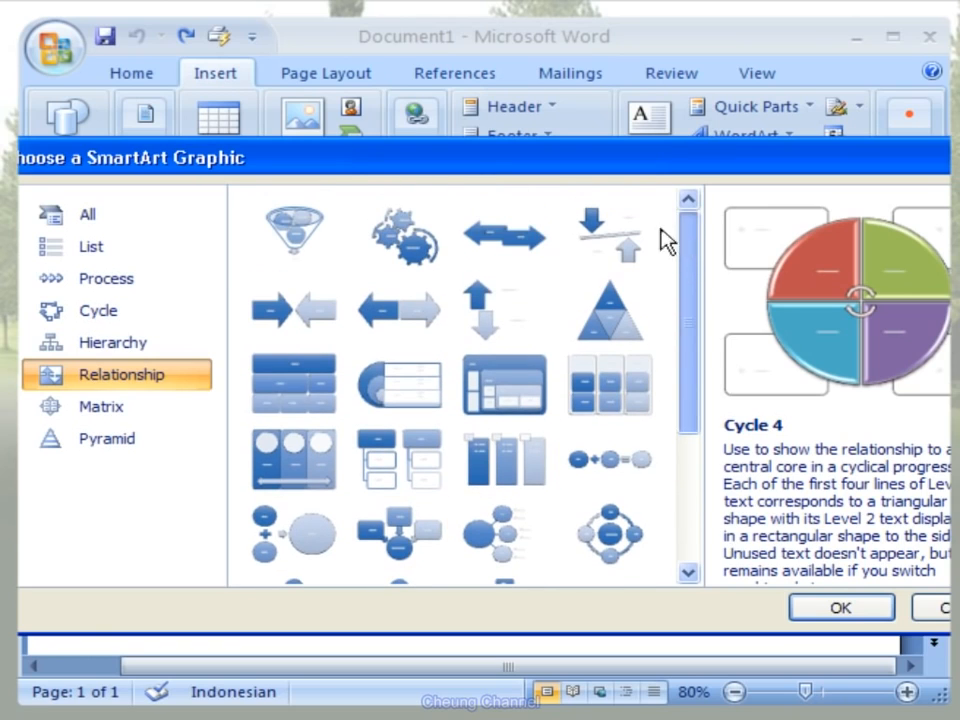
{"action": "left_click", "coordinate": [429, 249]}
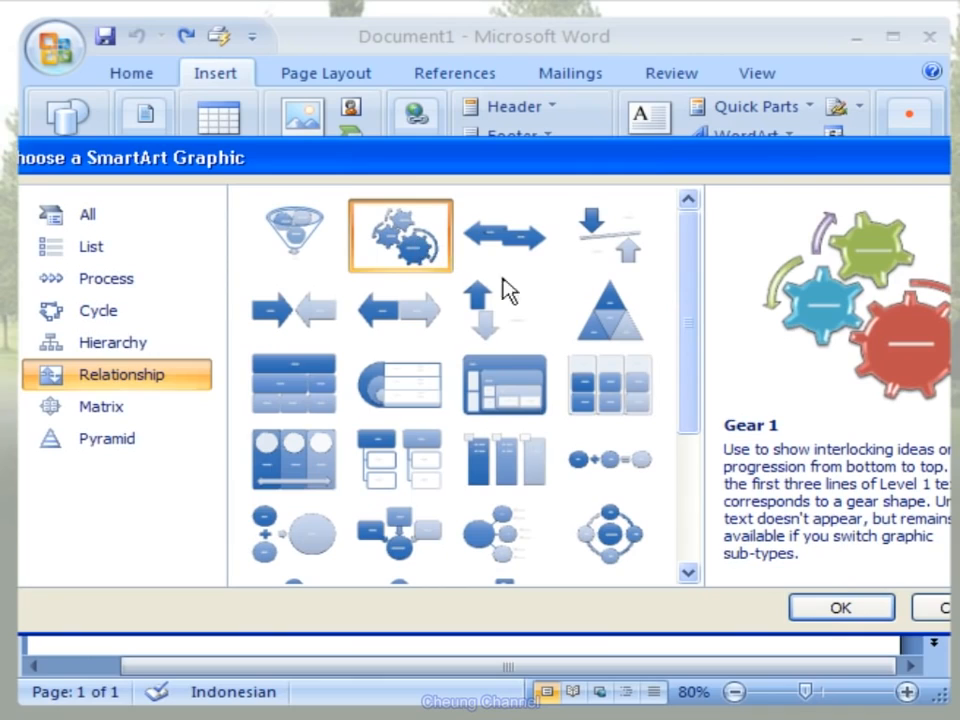
{"action": "left_click", "coordinate": [840, 608]}
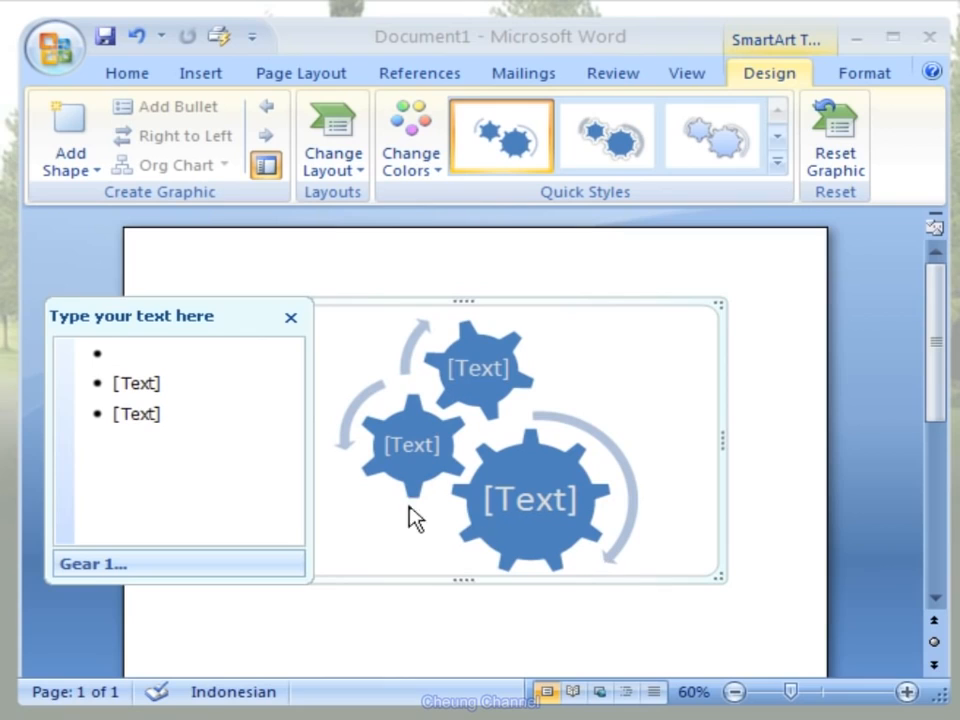
- Label the three gears Misi, Visi and Sasaran, starting with the largest gear
{"action": "left_click", "coordinate": [114, 356]}
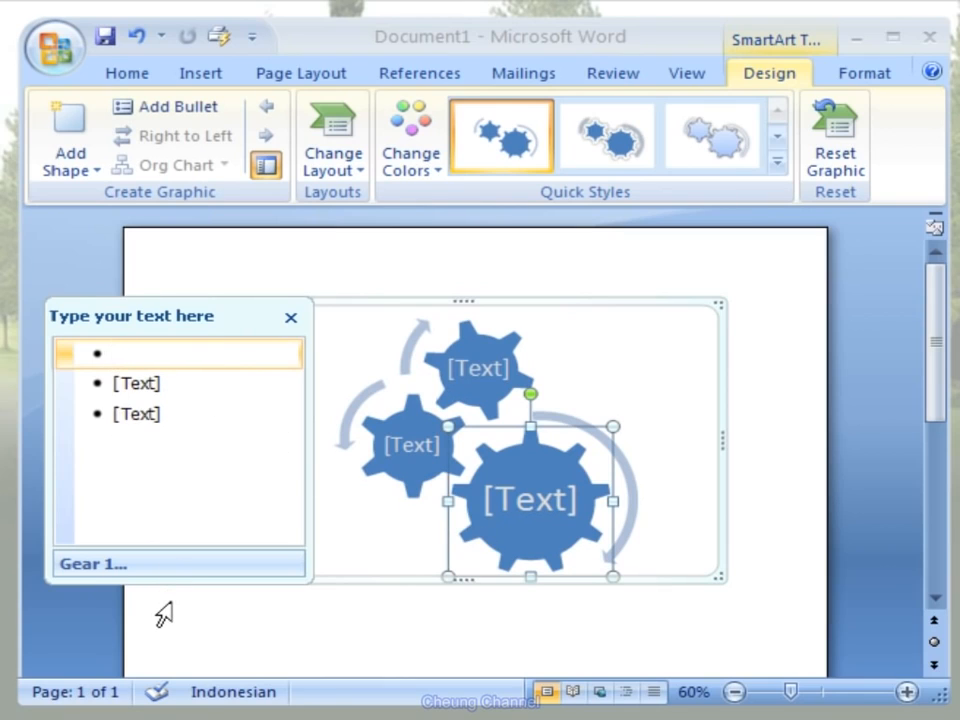
{"action": "type", "text": "M"}
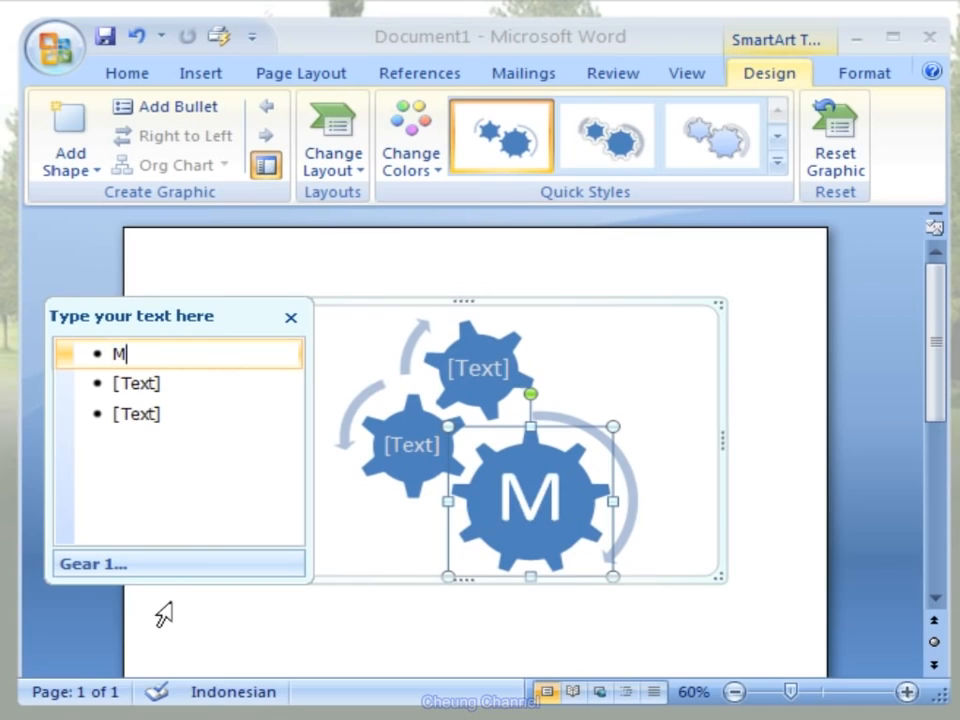
{"action": "type", "text": "isi"}
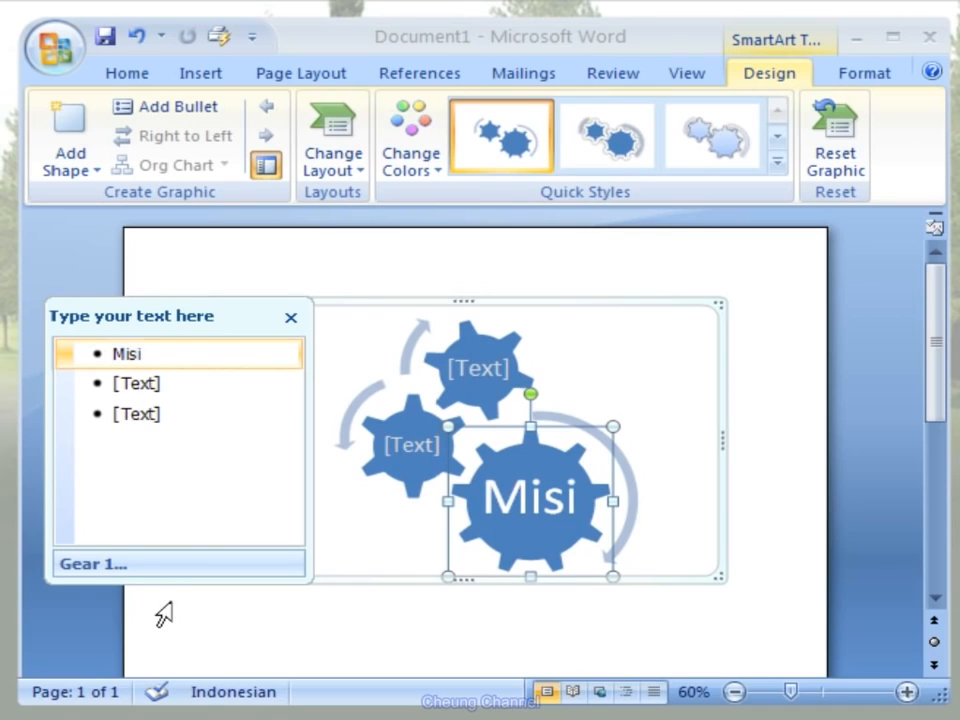
{"action": "key", "text": "Return"}
{"action": "type", "text": "Visi"}
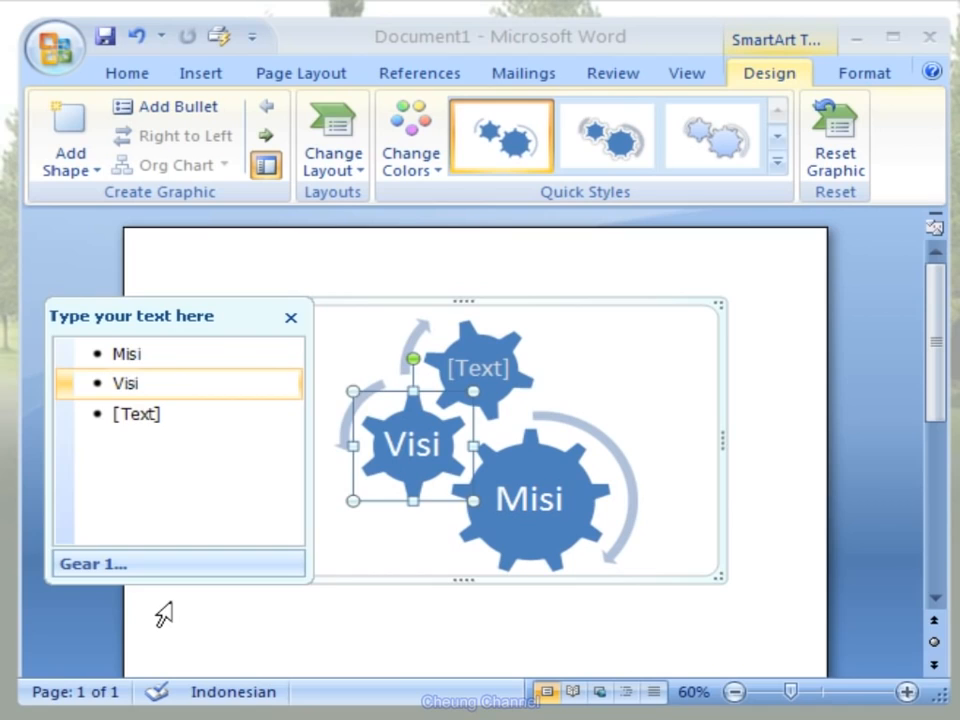
{"action": "key", "text": "Return"}
{"action": "type", "text": "Sas"}
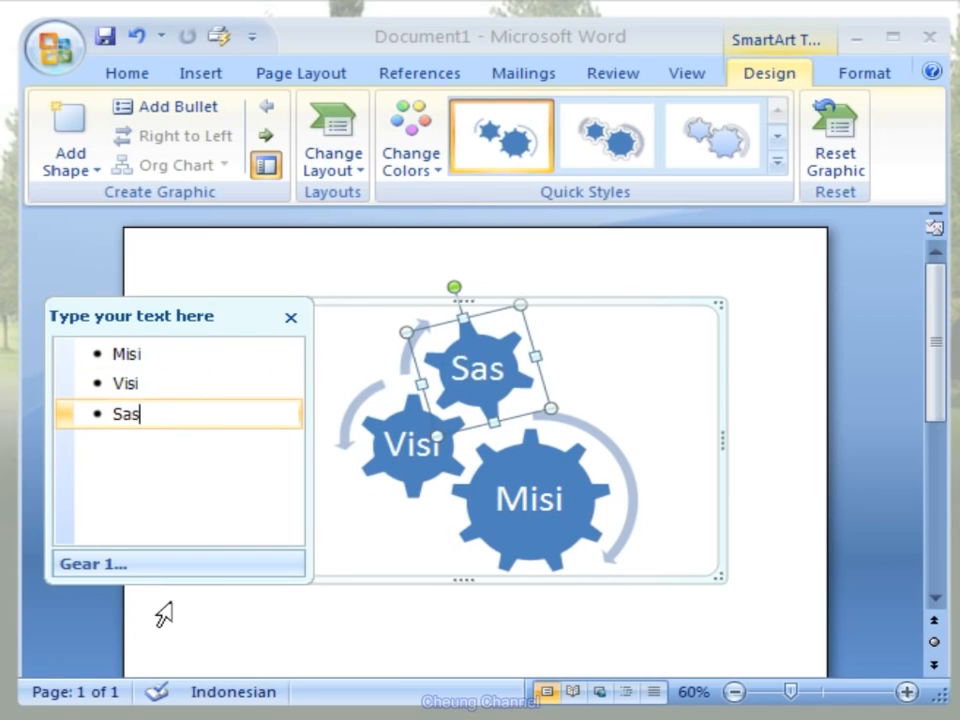
{"action": "type", "text": "aran"}
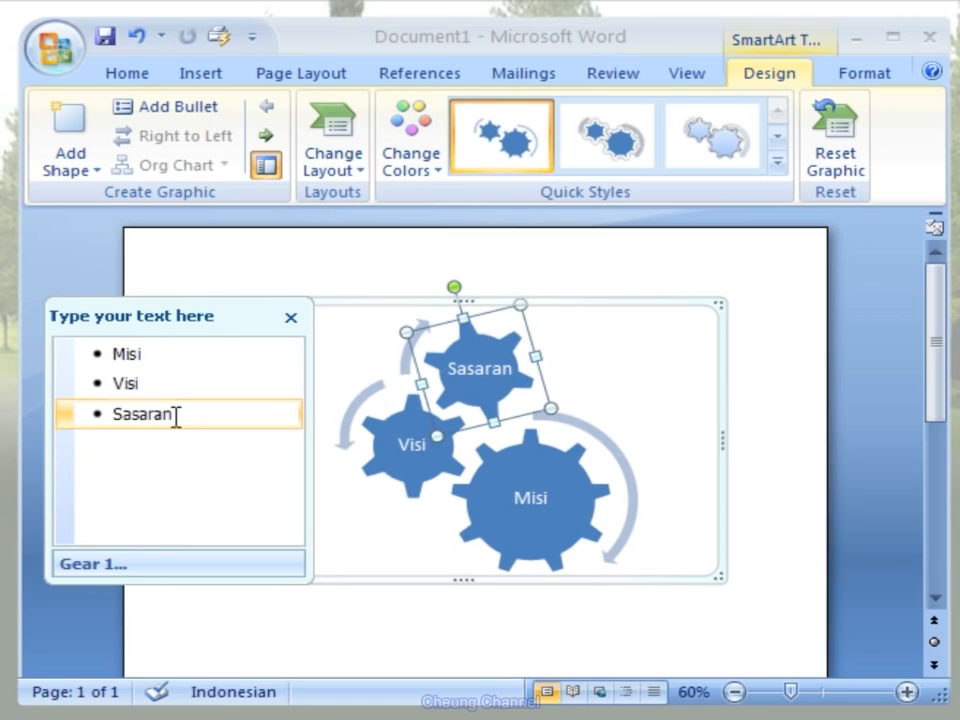
- Make the text of all three gears bold and black, and close the graphic's text pane
{"action": "left_click", "coordinate": [111, 353], "text": "shift"}
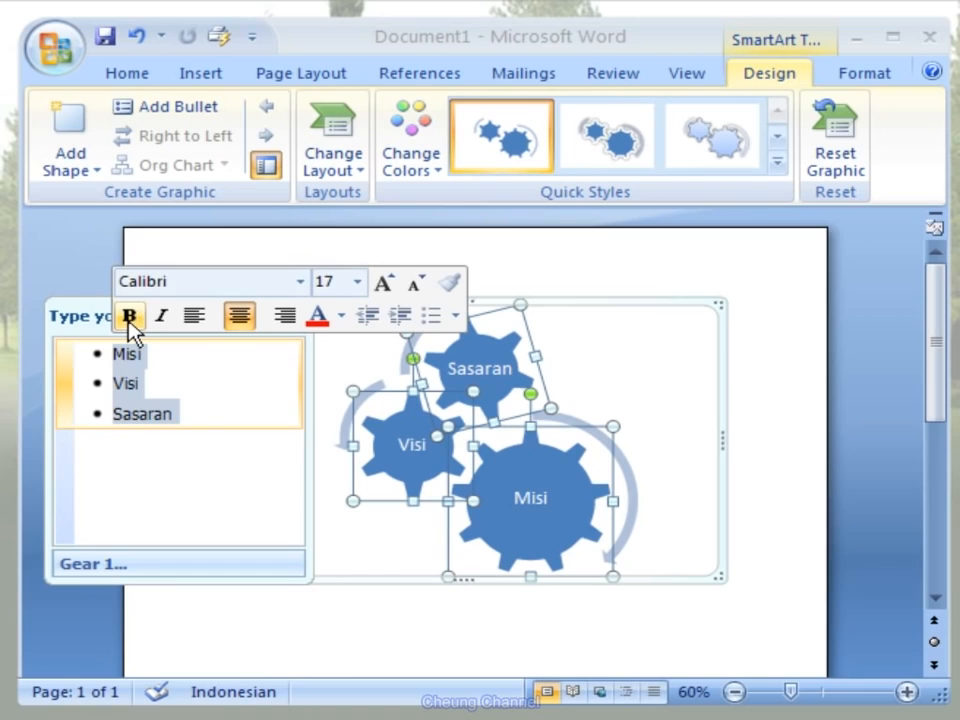
{"action": "left_click", "coordinate": [129, 318]}
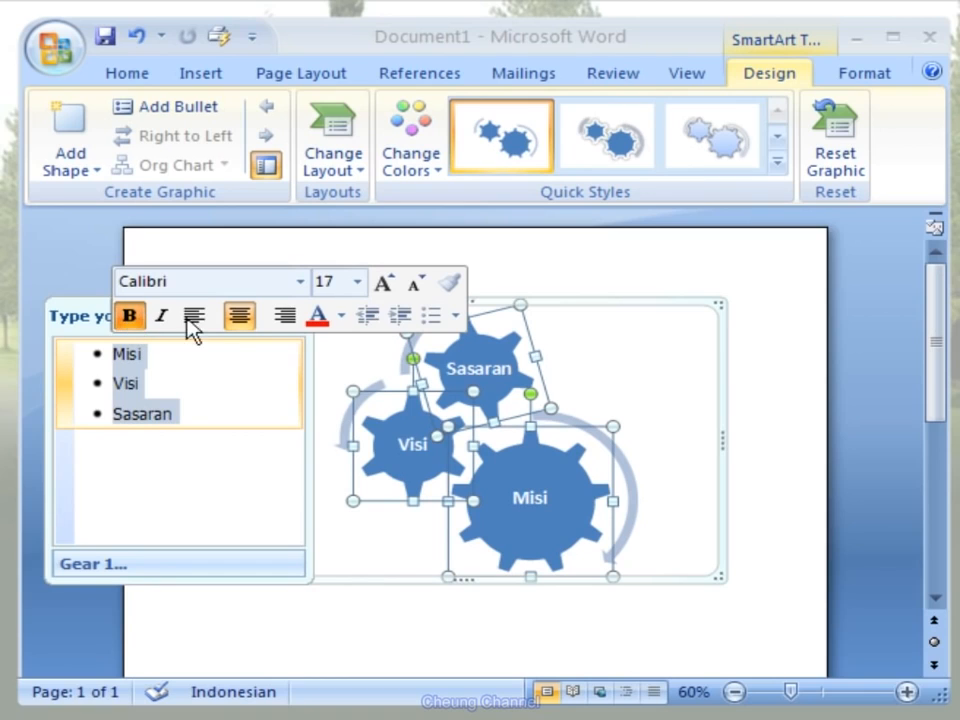
{"action": "left_click", "coordinate": [341, 318]}
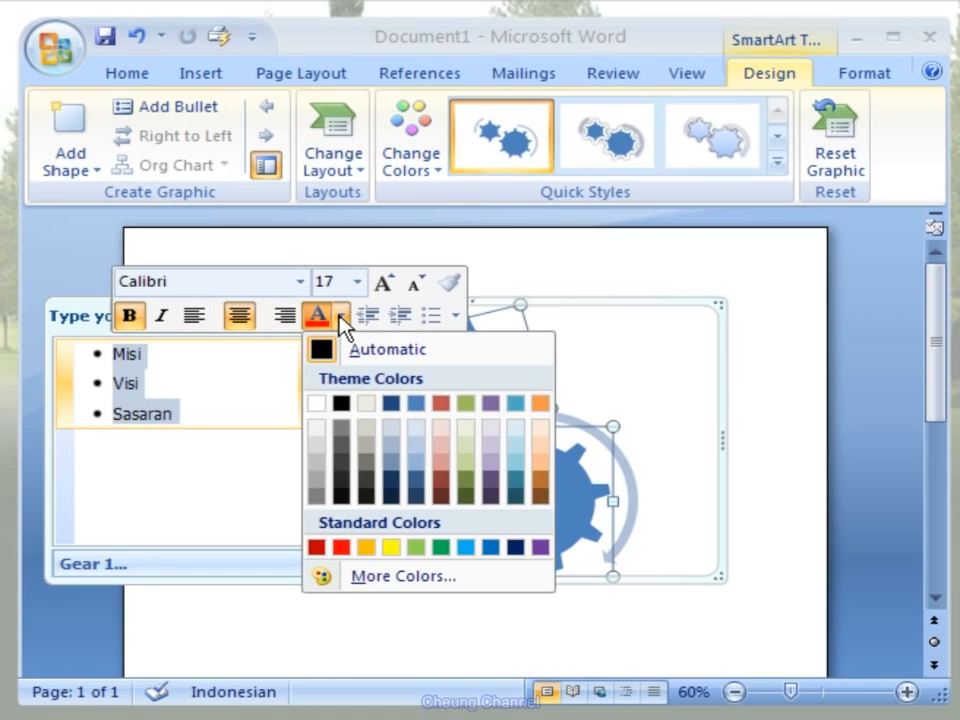
{"action": "left_click", "coordinate": [341, 404]}
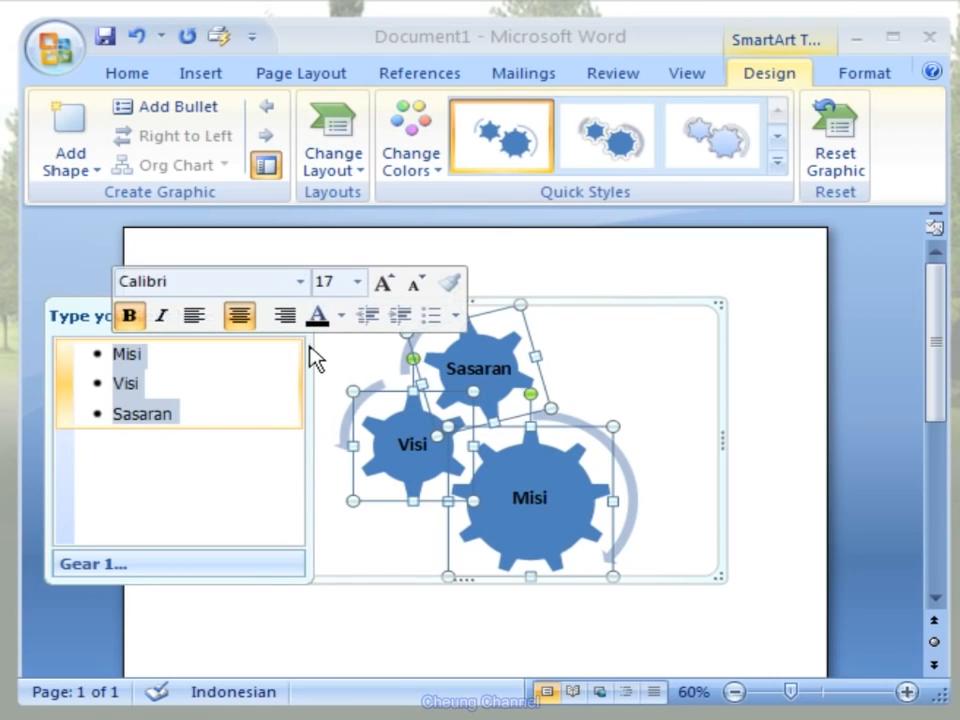
{"action": "left_click", "coordinate": [275, 458]}
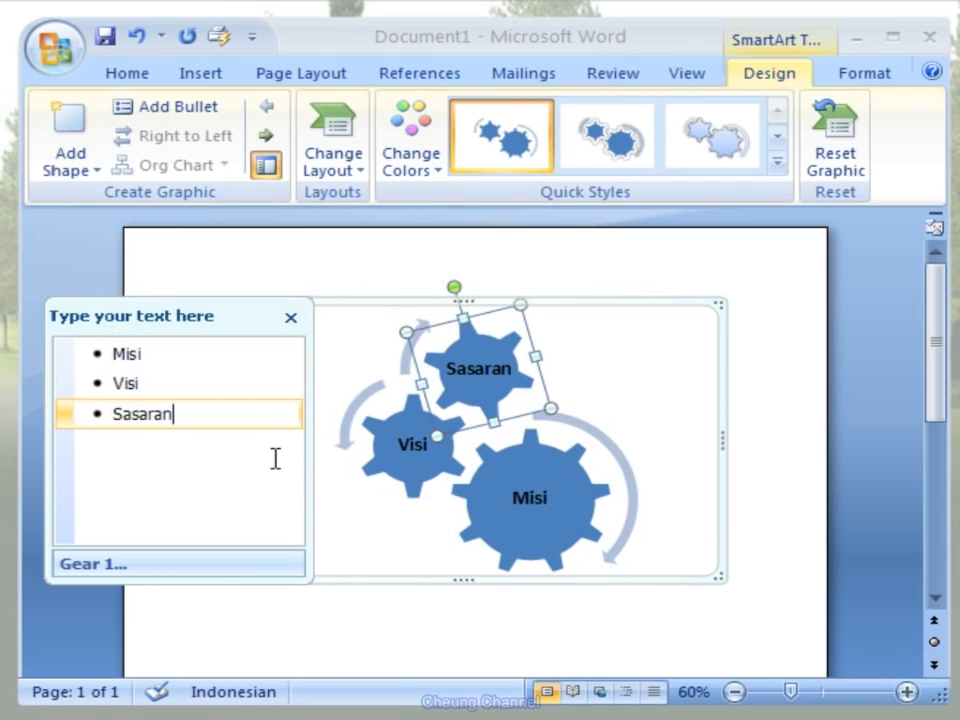
{"action": "left_click", "coordinate": [291, 318]}
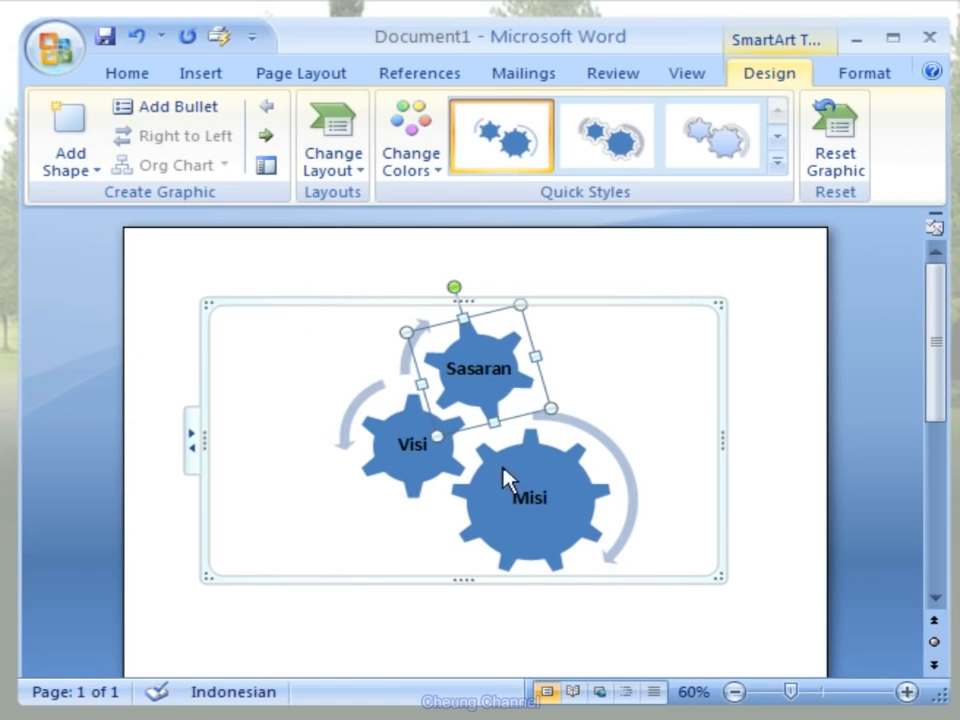
- Recolor the gear graphic with the third variation in the Colorful group
{"action": "left_click", "coordinate": [905, 692]}
{"action": "left_click", "coordinate": [905, 692]}
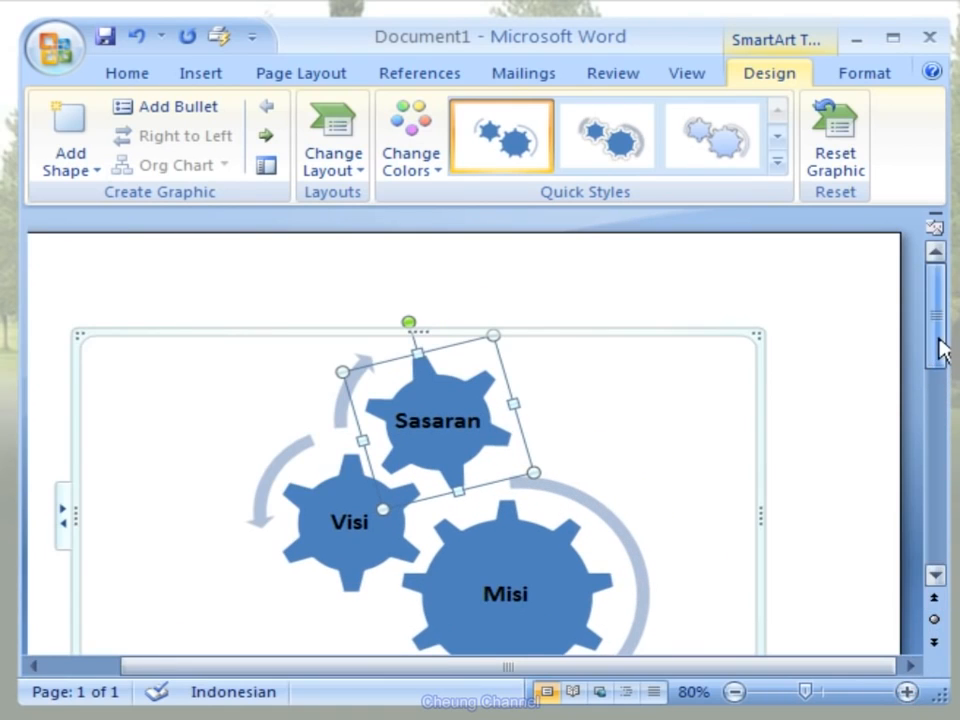
{"action": "left_click_drag", "start_coordinate": [941, 348], "coordinate": [941, 369]}
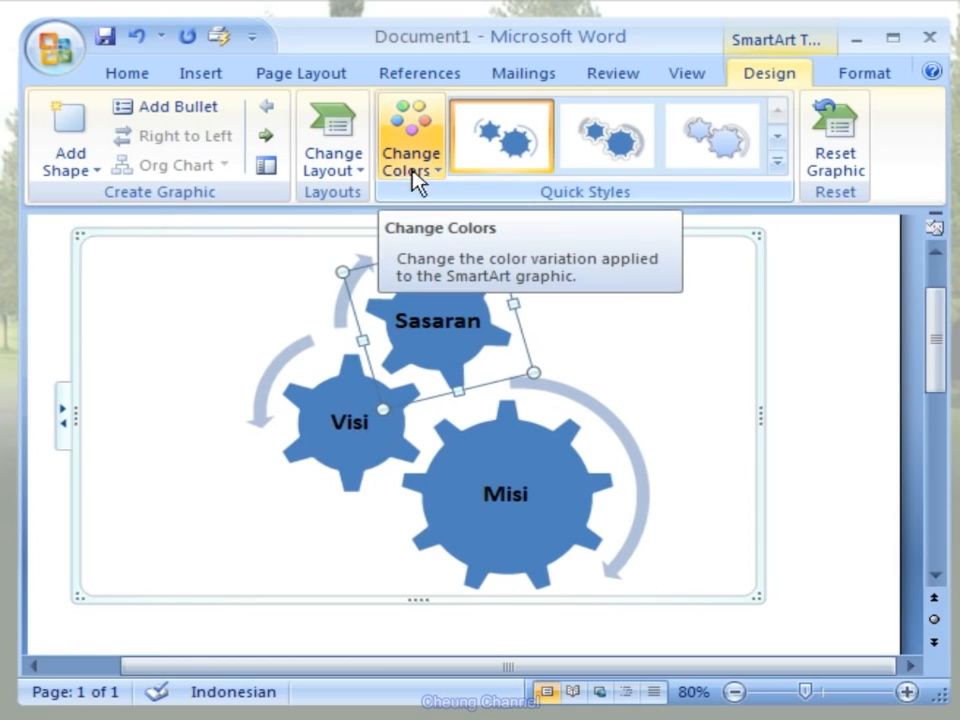
{"action": "left_click", "coordinate": [443, 190]}
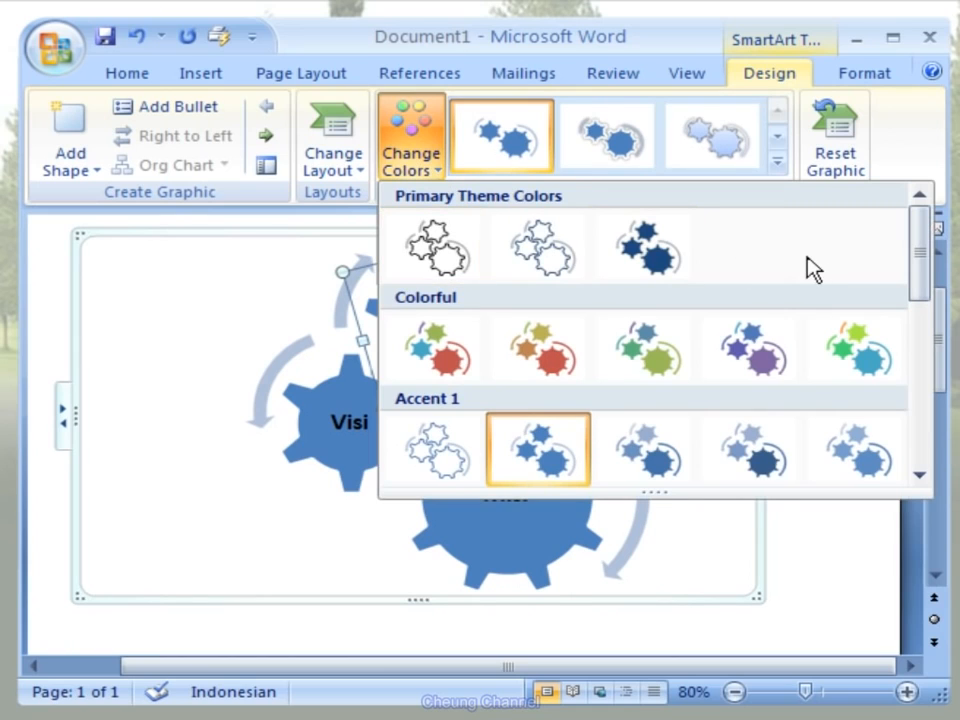
{"action": "left_click_drag", "start_coordinate": [926, 270], "coordinate": [920, 440]}
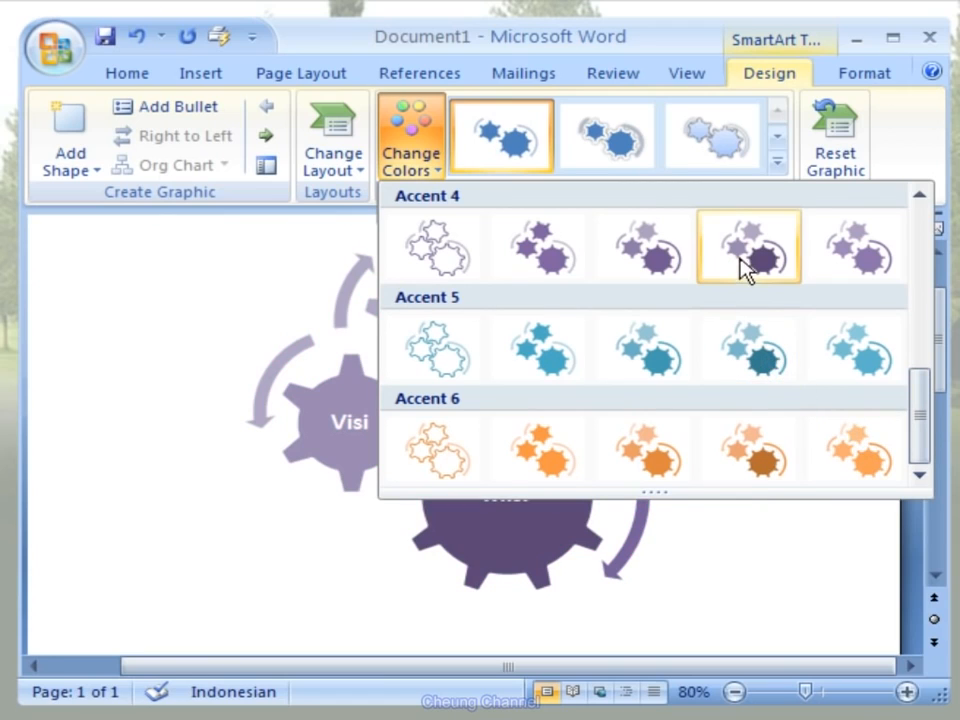
{"action": "left_click", "coordinate": [920, 197]}
{"action": "left_click", "coordinate": [920, 197]}
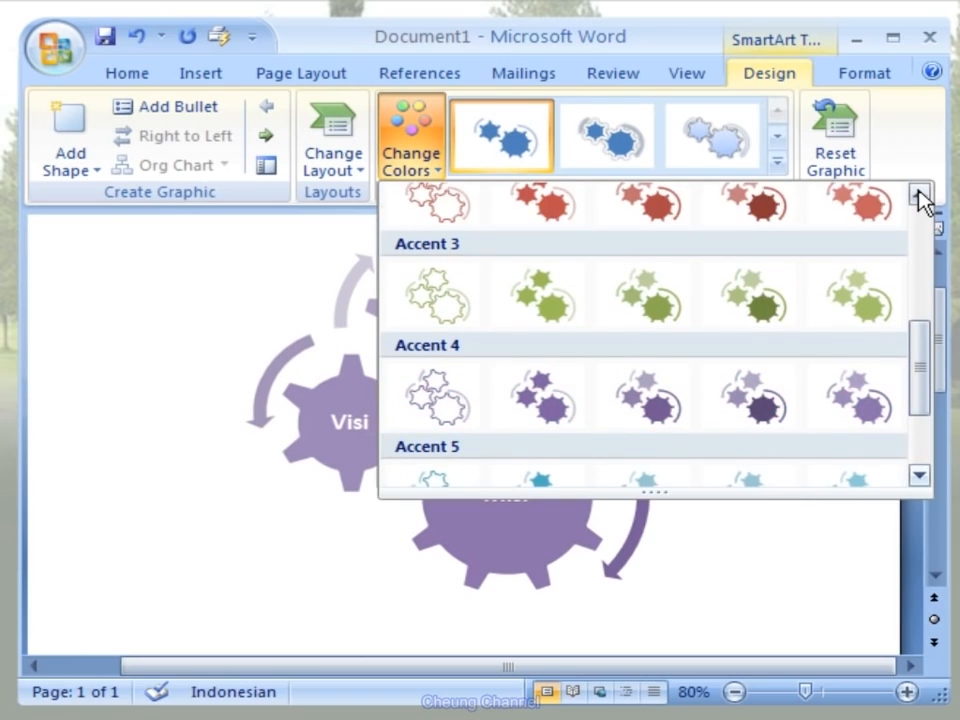
{"action": "left_click", "coordinate": [920, 197]}
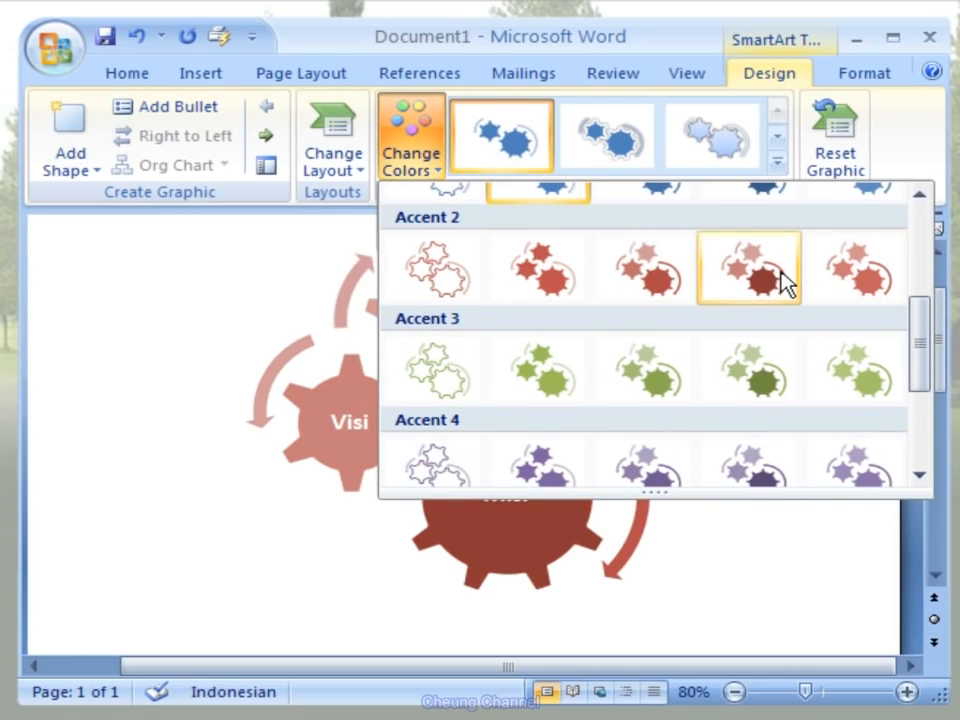
{"action": "left_click_drag", "start_coordinate": [917, 326], "coordinate": [921, 238]}
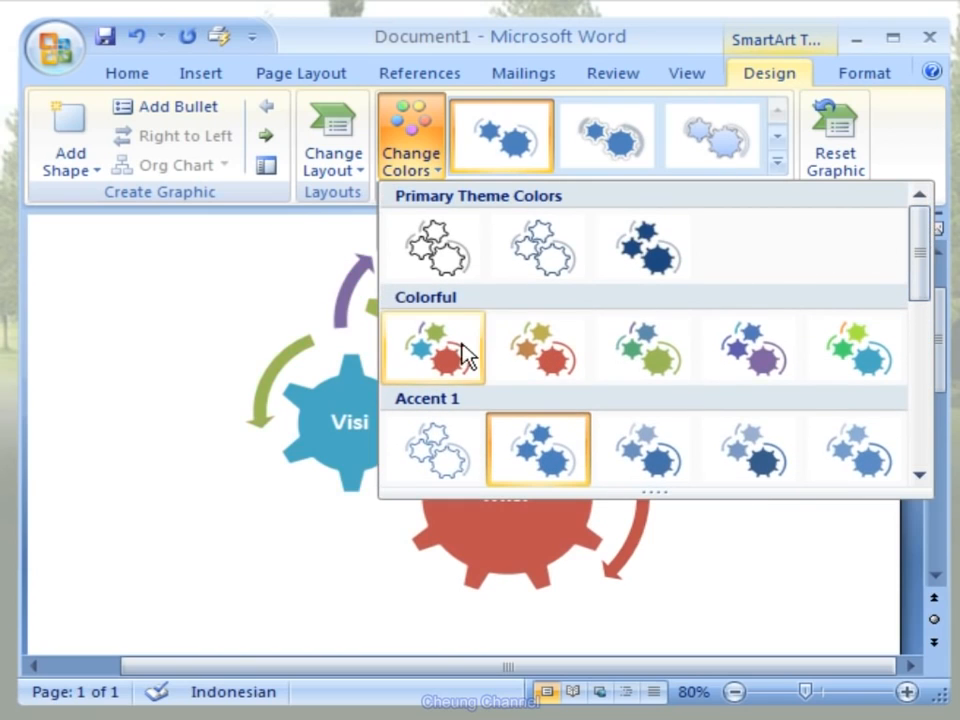
{"action": "left_click", "coordinate": [648, 354]}
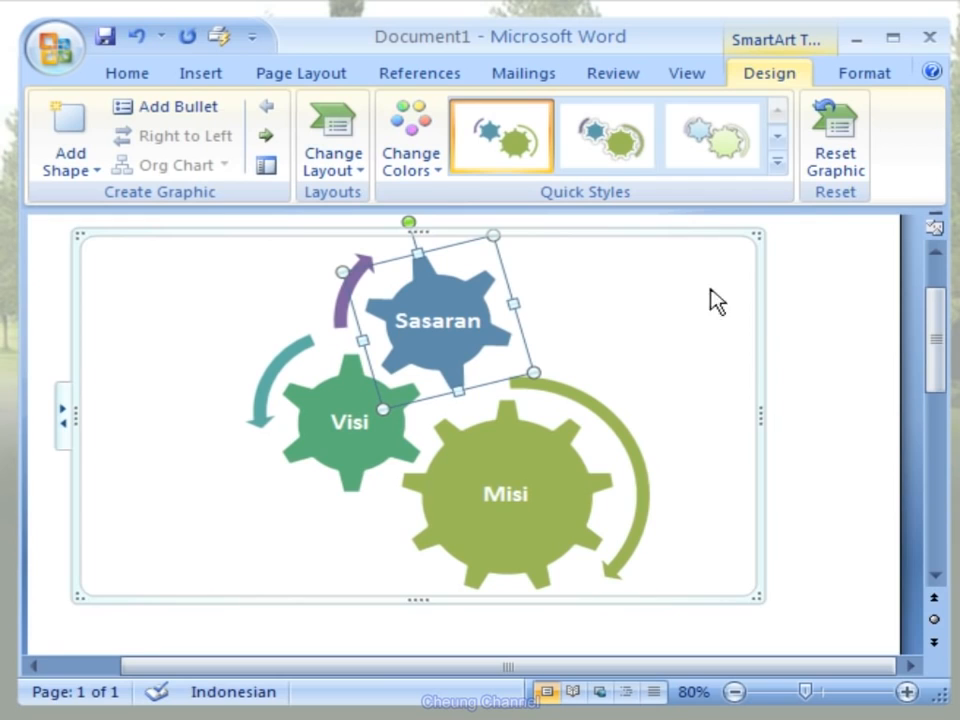
- Apply the second quick style in the 3-D group to the gear SmartArt graphic
{"action": "left_click", "coordinate": [777, 160]}
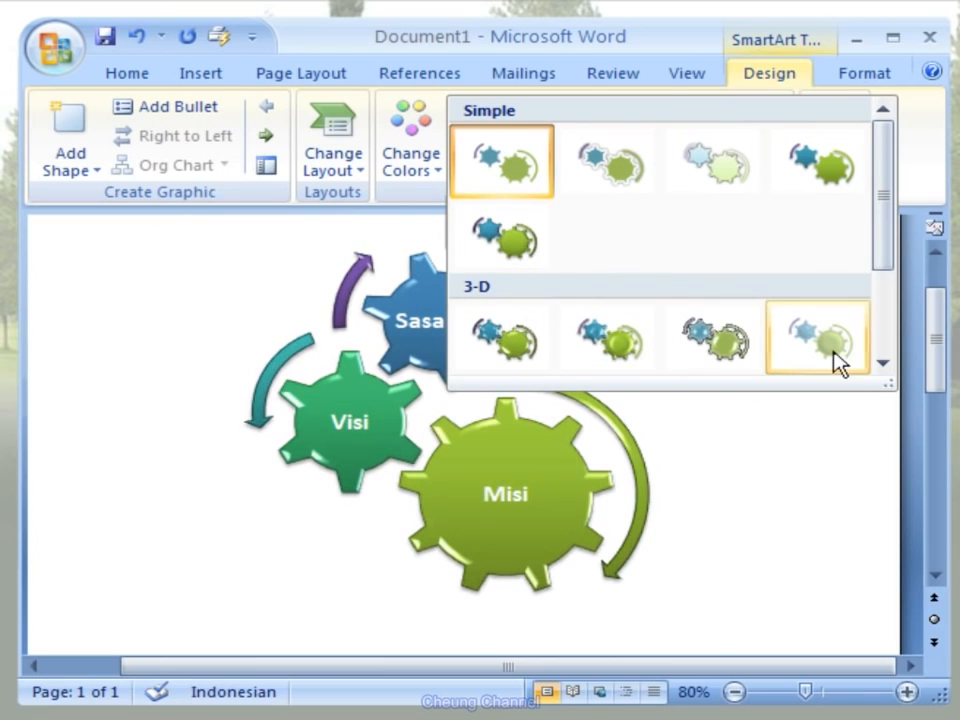
{"action": "left_click", "coordinate": [882, 364]}
{"action": "left_click", "coordinate": [882, 364]}
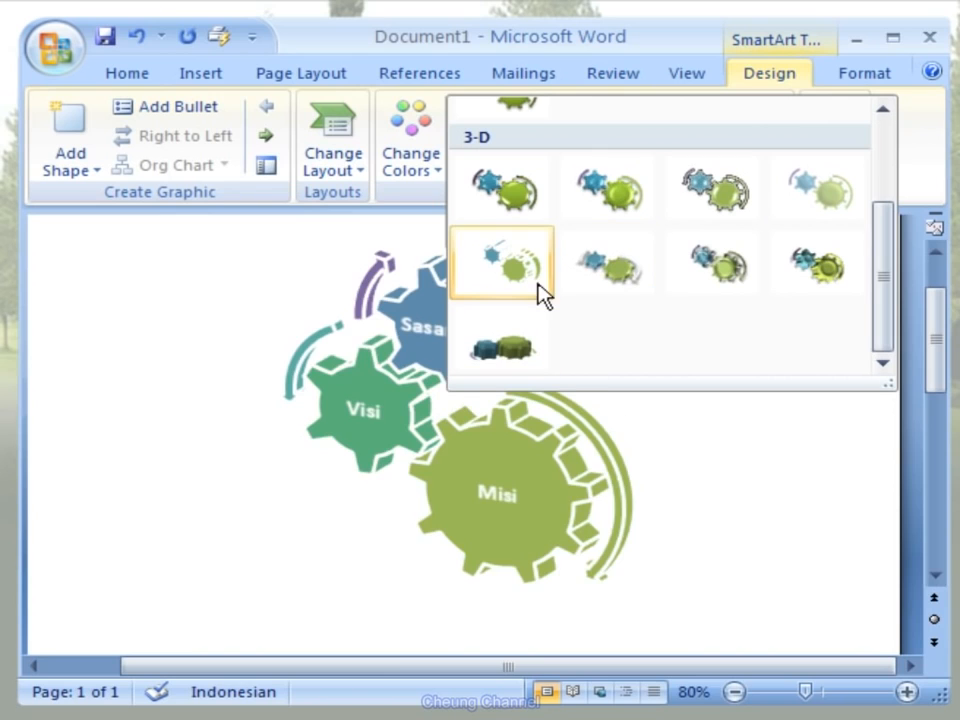
{"action": "left_click", "coordinate": [650, 222]}
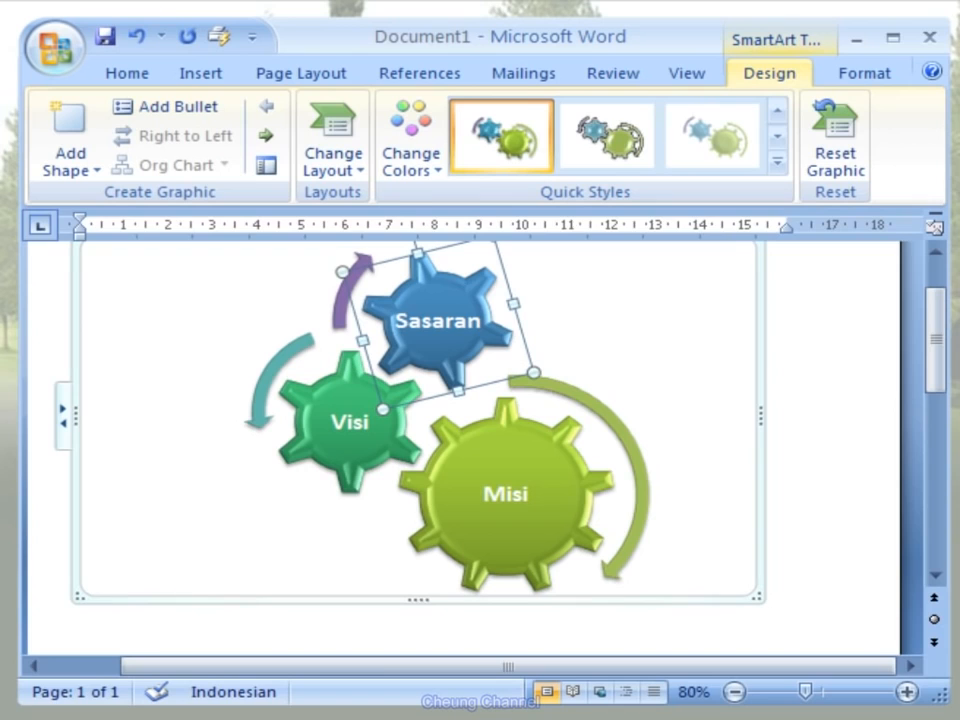
{"action": "left_click", "coordinate": [755, 591]}
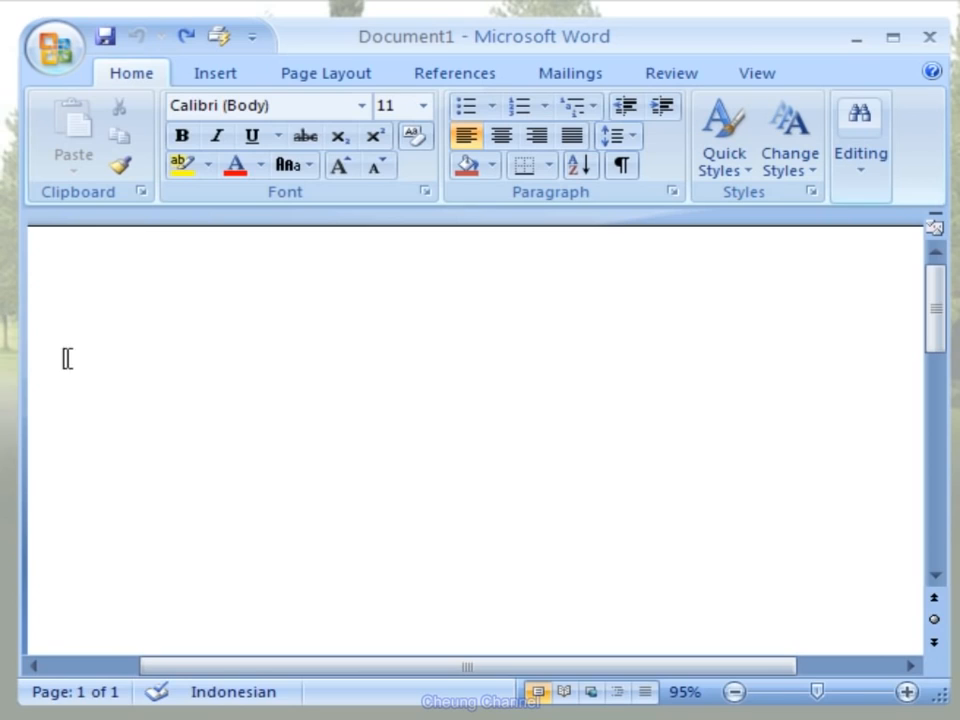
- Start inserting a chart in the blank document and examine the available chart types from Line to Radar
{"action": "left_click", "coordinate": [246, 76]}
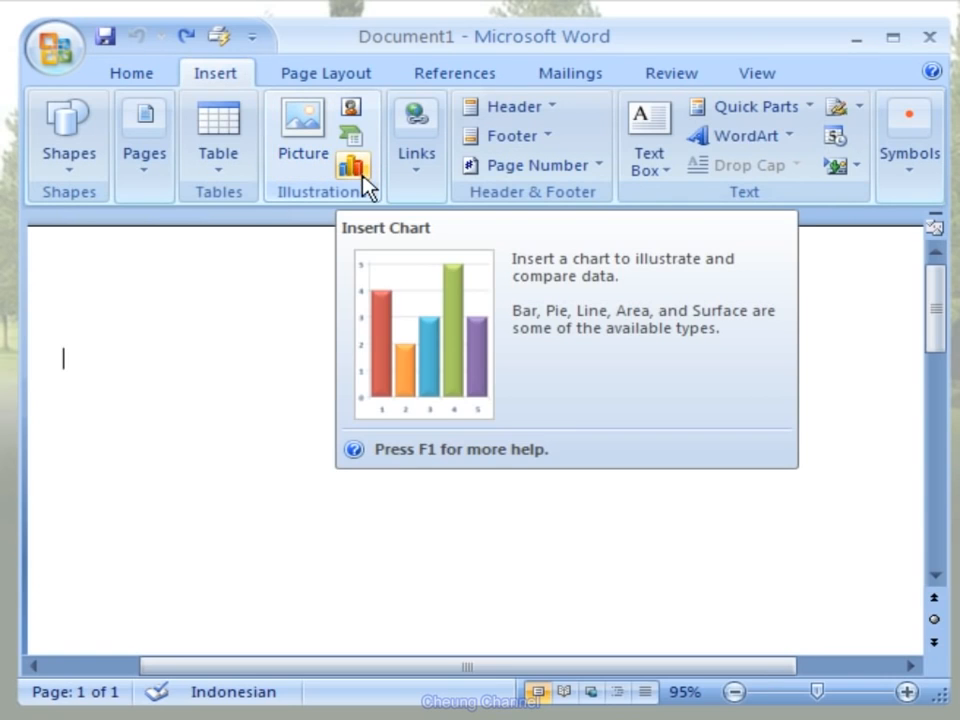
{"action": "left_click", "coordinate": [362, 180]}
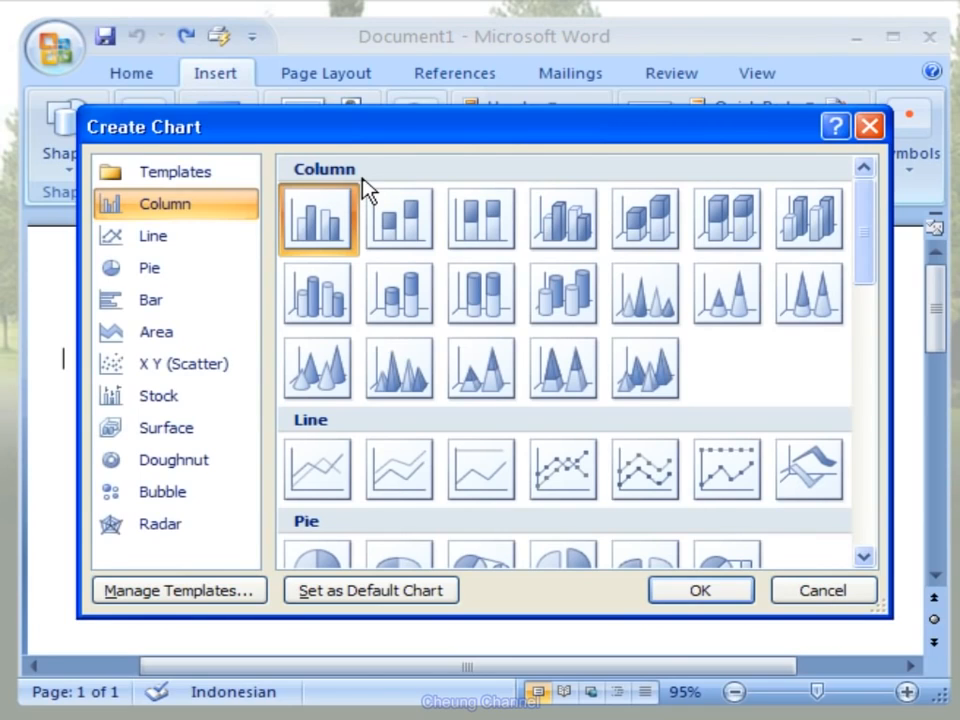
{"action": "left_click", "coordinate": [230, 240]}
{"action": "left_click", "coordinate": [242, 268]}
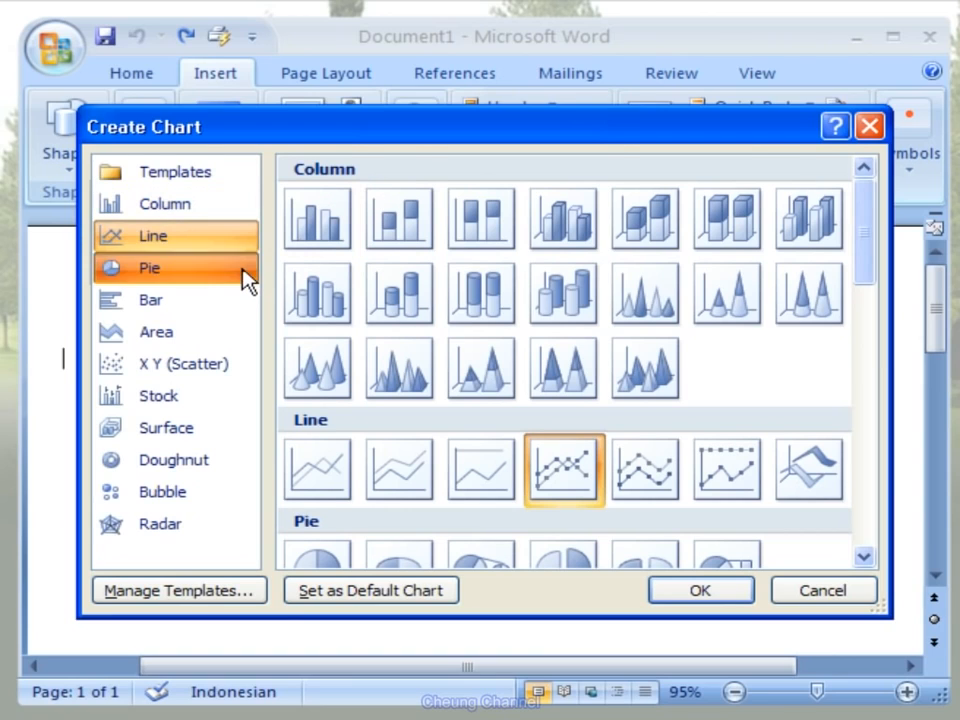
{"action": "left_click", "coordinate": [248, 306]}
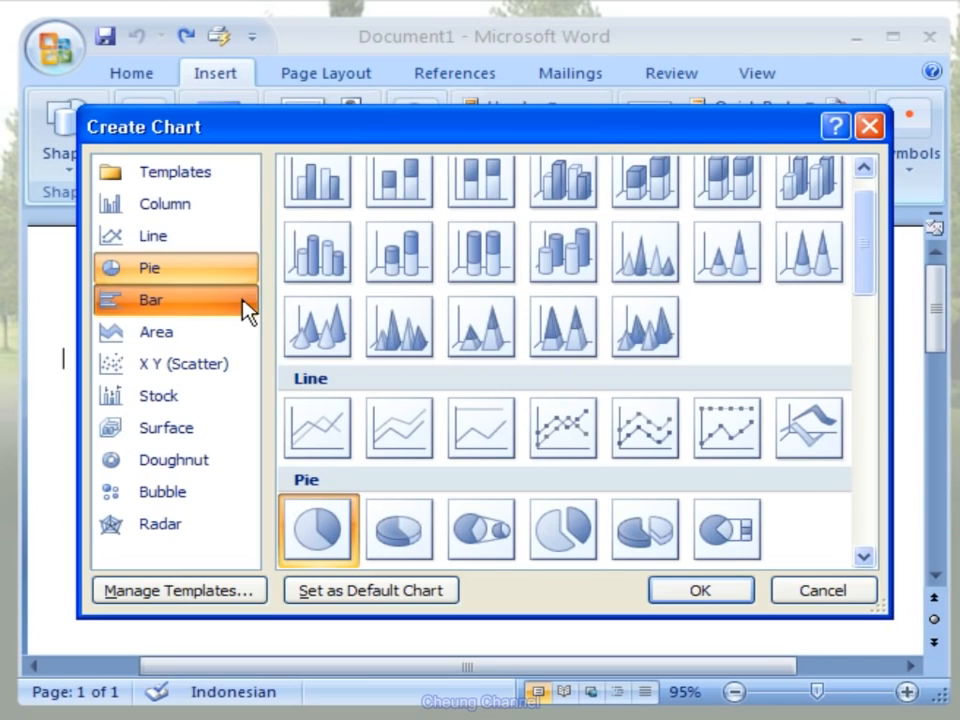
{"action": "left_click", "coordinate": [244, 332]}
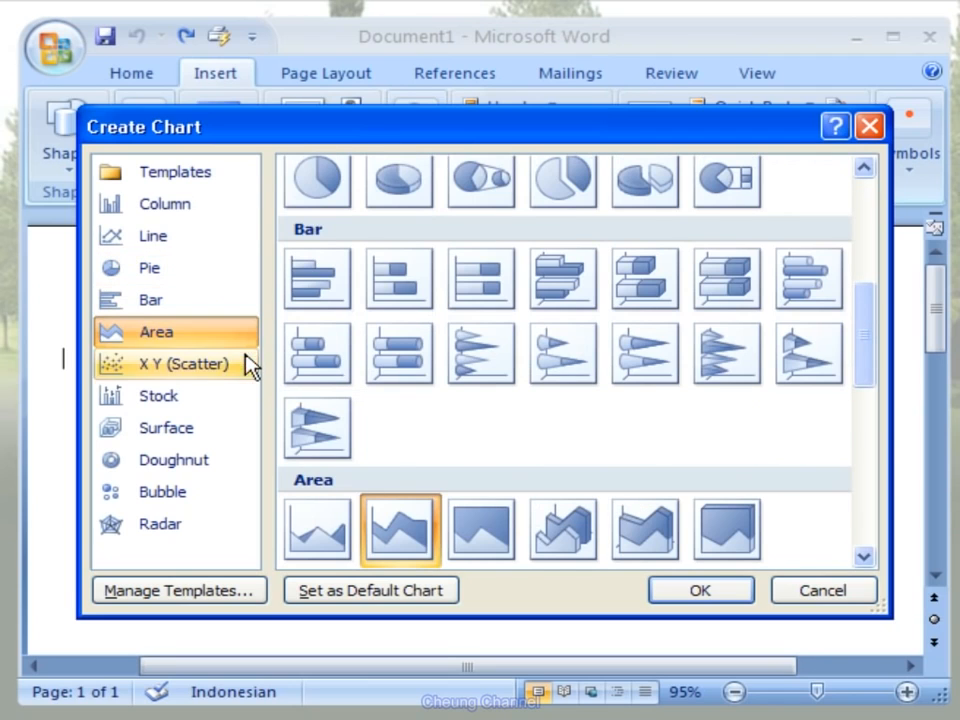
{"action": "left_click", "coordinate": [246, 366]}
{"action": "left_click", "coordinate": [245, 400]}
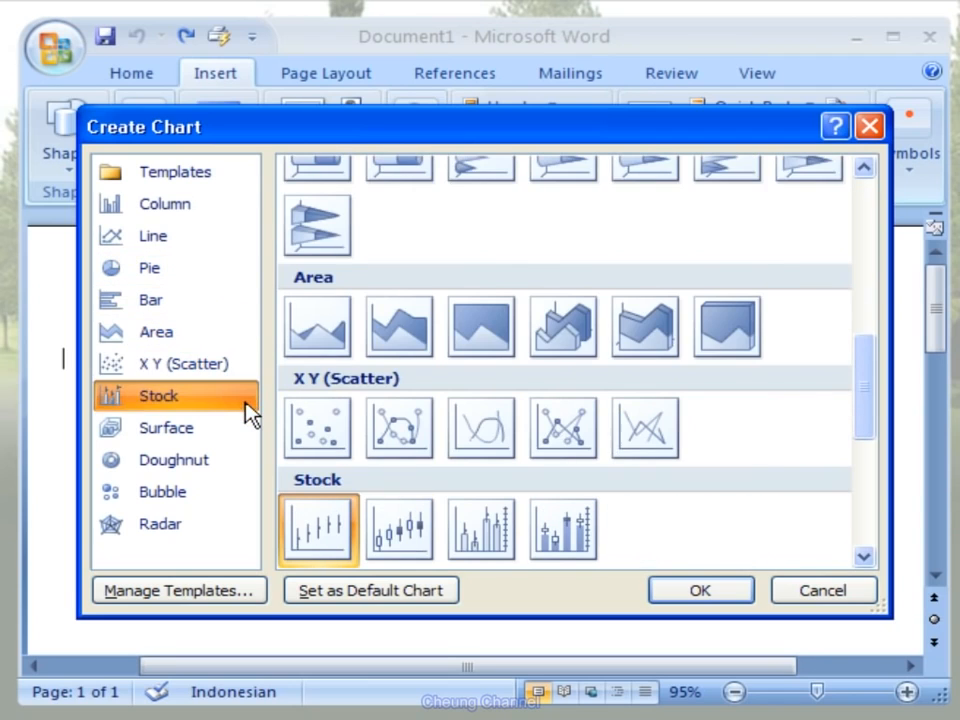
{"action": "left_click", "coordinate": [243, 441]}
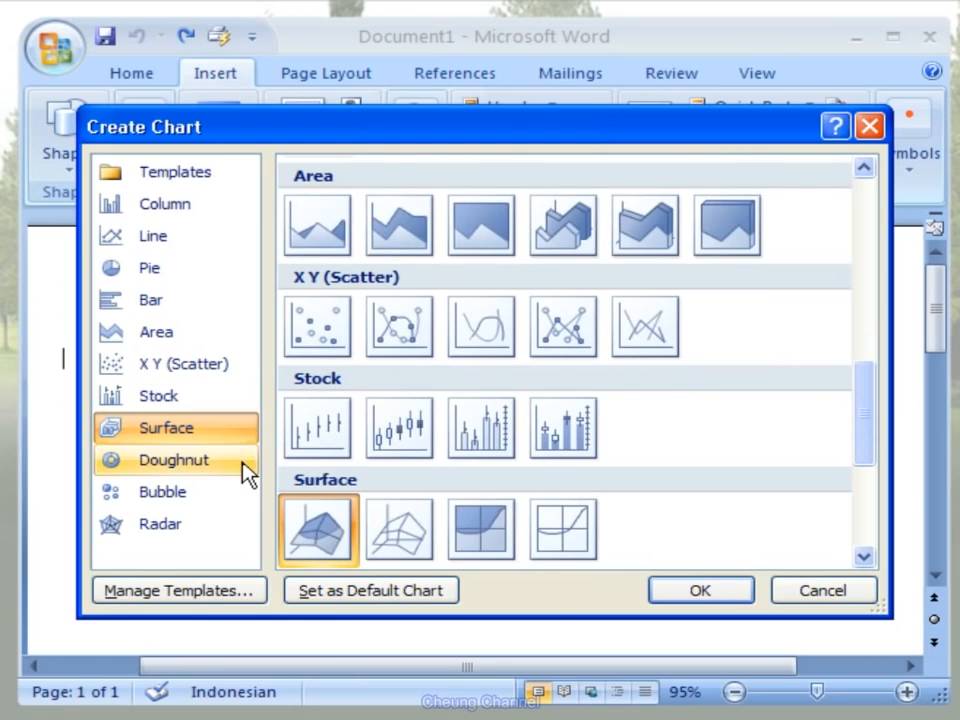
{"action": "left_click", "coordinate": [243, 467]}
{"action": "left_click", "coordinate": [242, 493]}
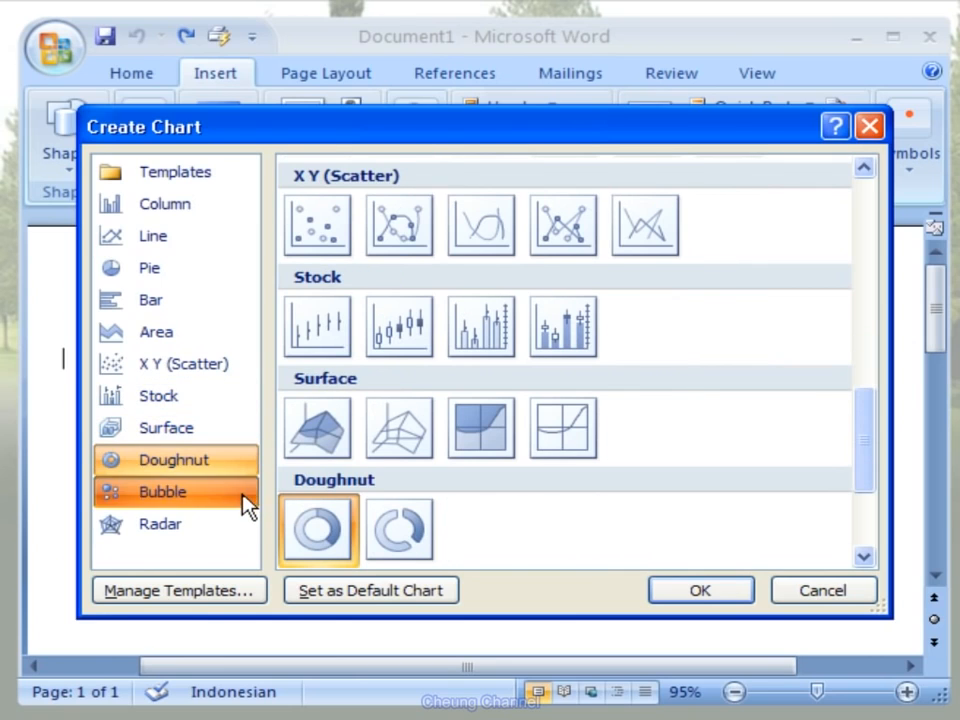
{"action": "left_click", "coordinate": [243, 527]}
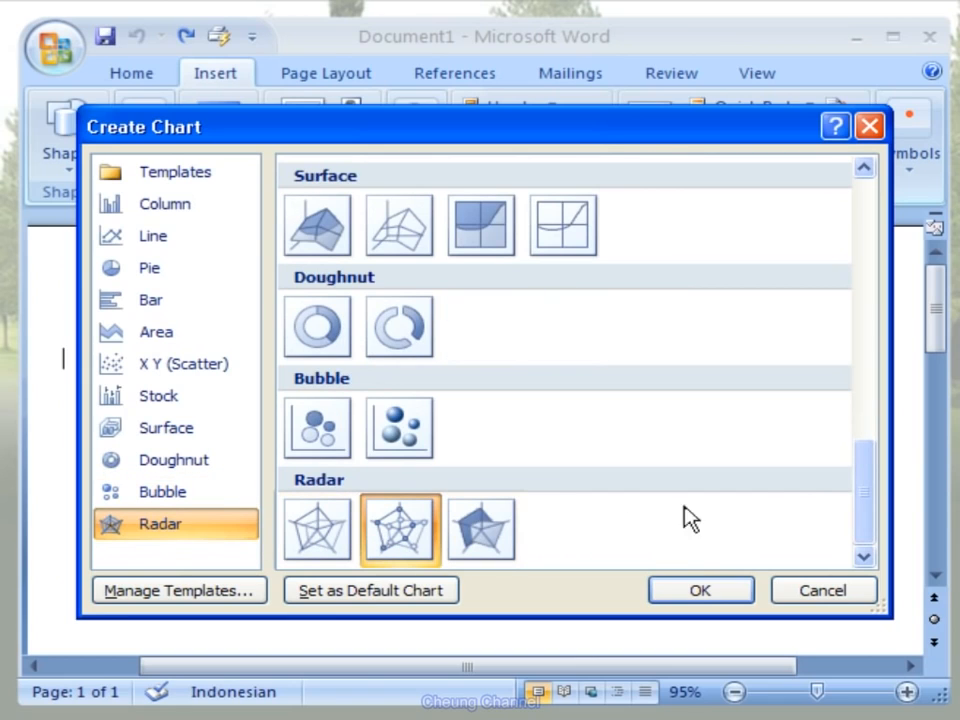
{"action": "left_click_drag", "start_coordinate": [869, 469], "coordinate": [812, 255]}
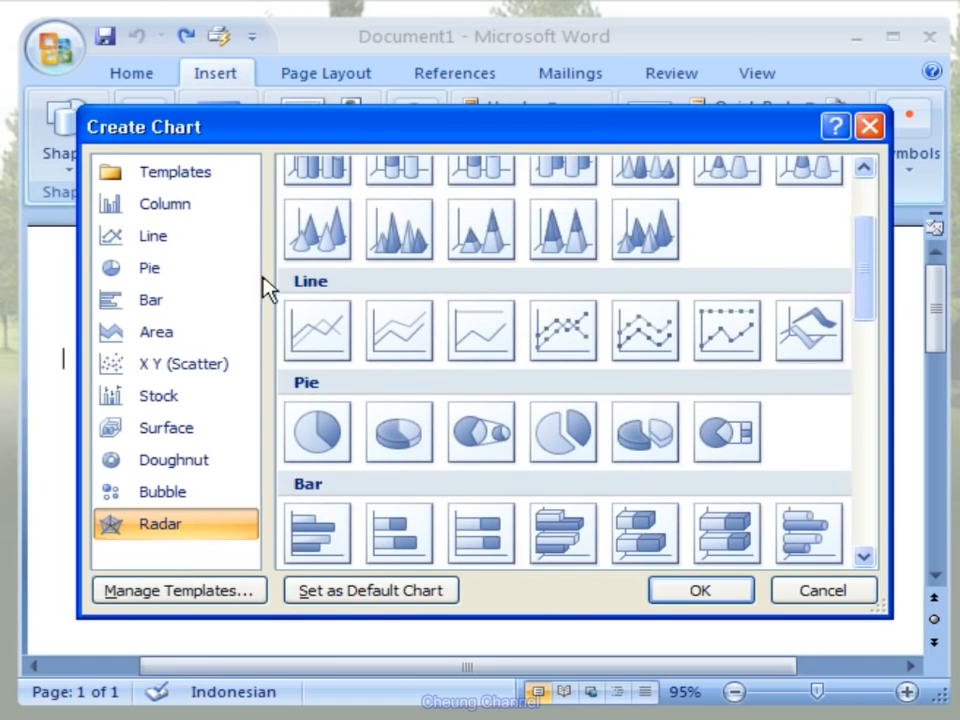
- Insert an exploded 3-D pie chart, the fifth subtype in the Pie category
{"action": "left_click", "coordinate": [228, 279]}
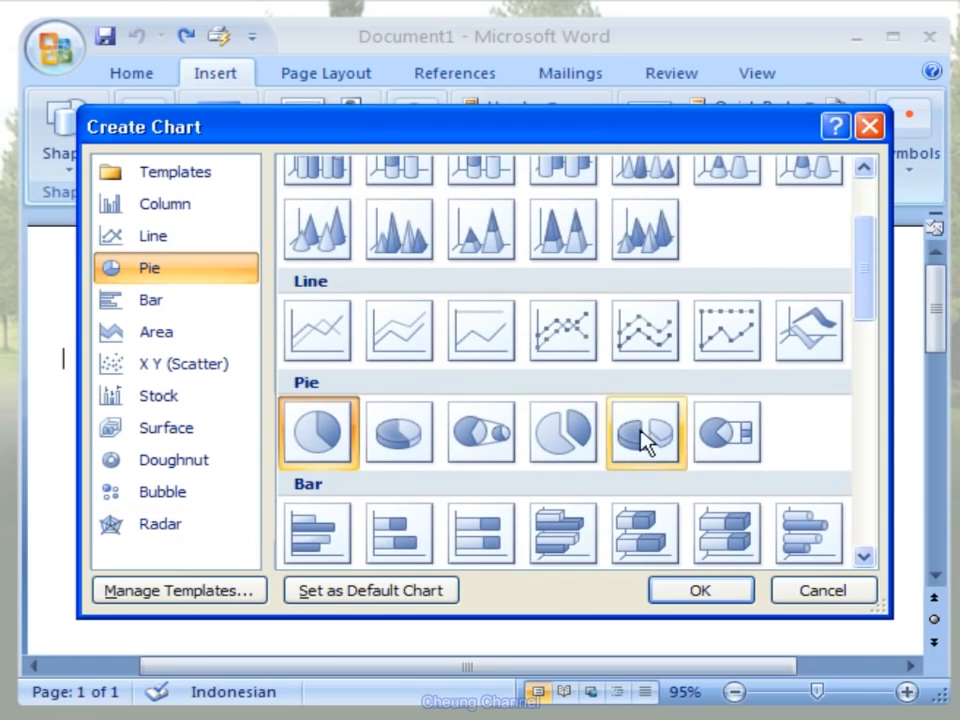
{"action": "left_click", "coordinate": [675, 462]}
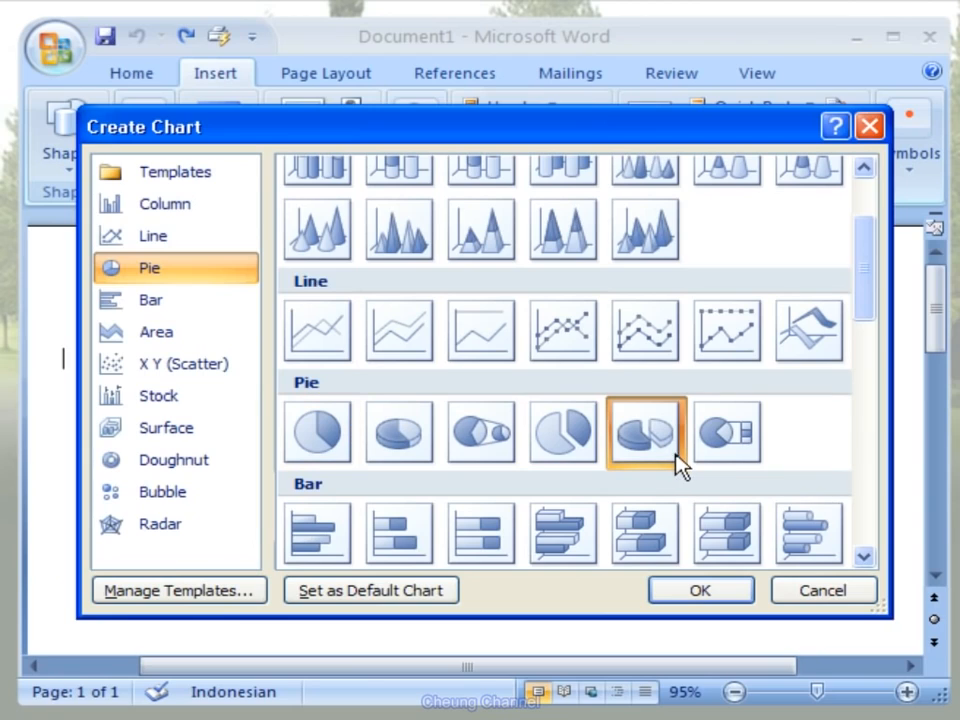
{"action": "left_click", "coordinate": [738, 593]}
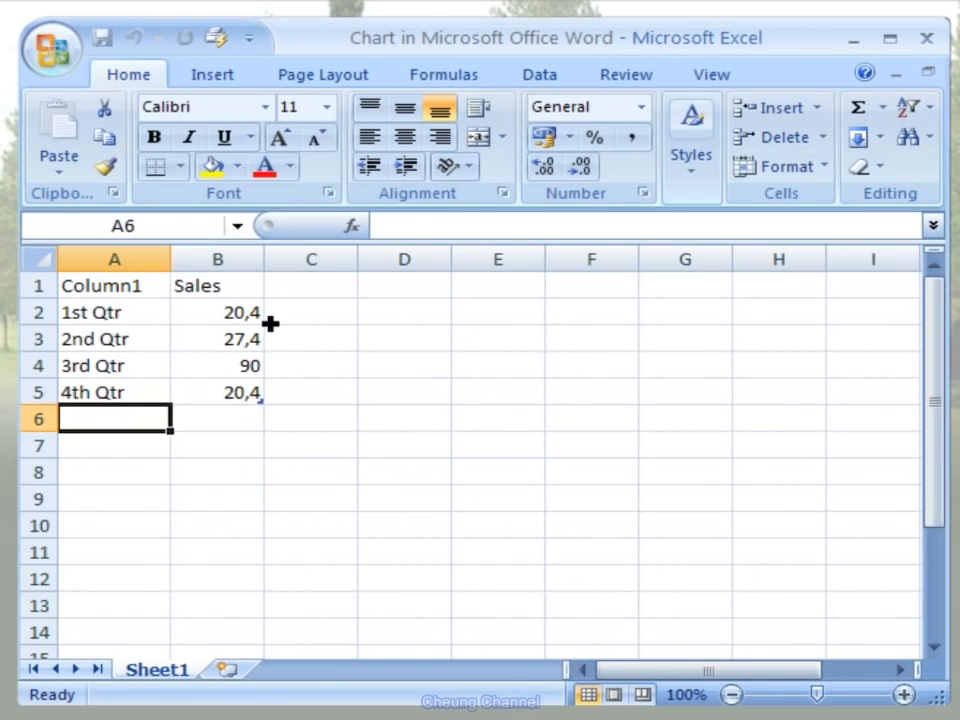
- Change the Sales header in cell B1 of the chart data to Market Share
{"action": "left_click", "coordinate": [214, 274]}
{"action": "left_click", "coordinate": [215, 286]}
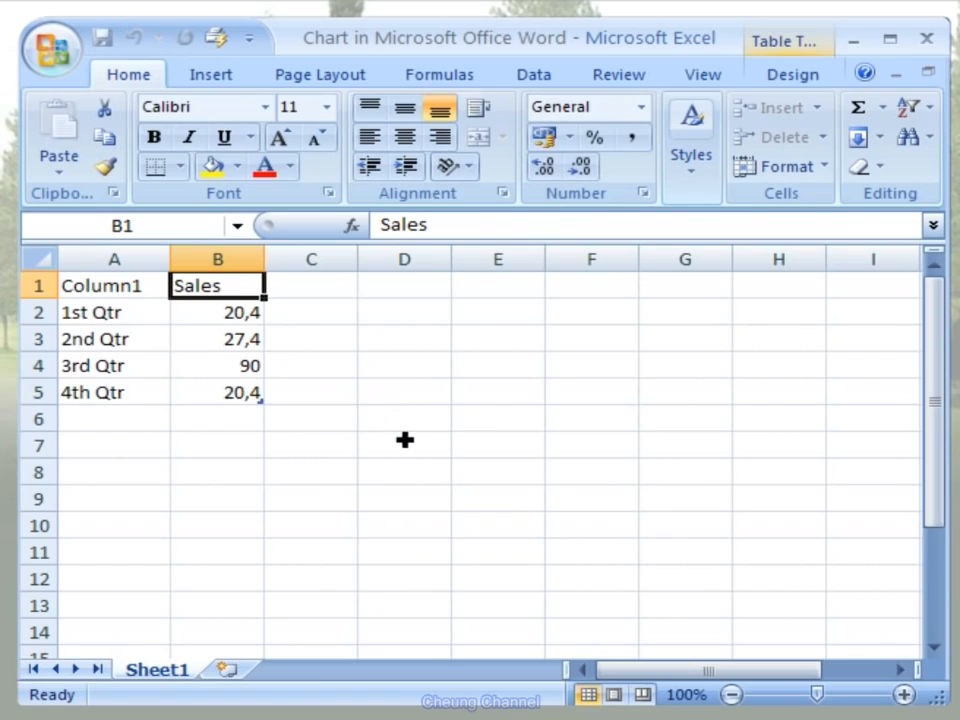
{"action": "type", "text": "Mar"}
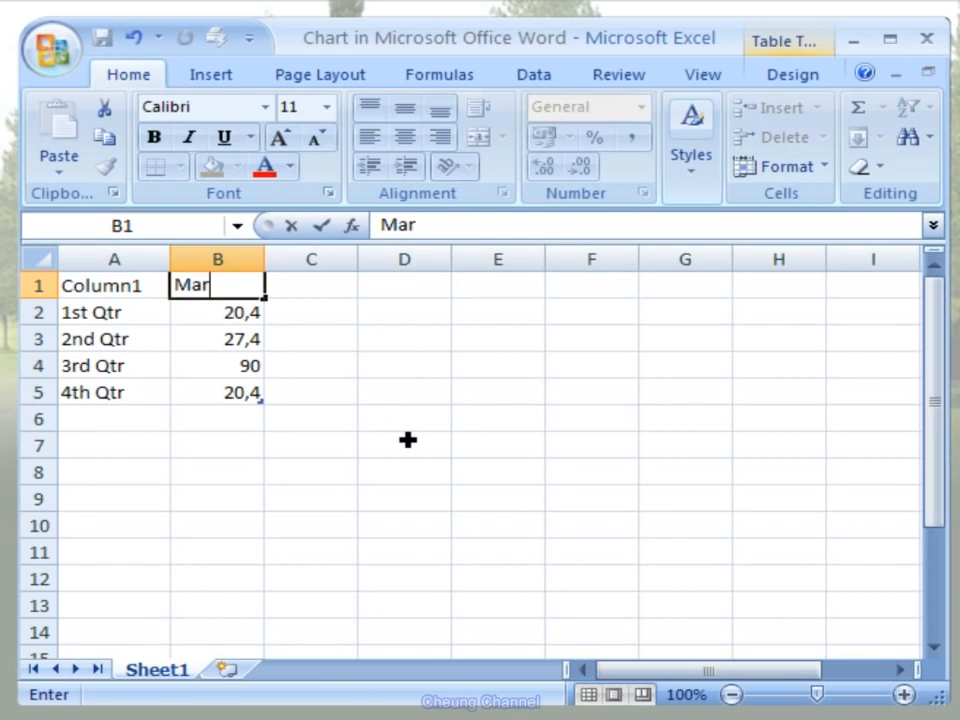
{"action": "type", "text": "ket Share"}
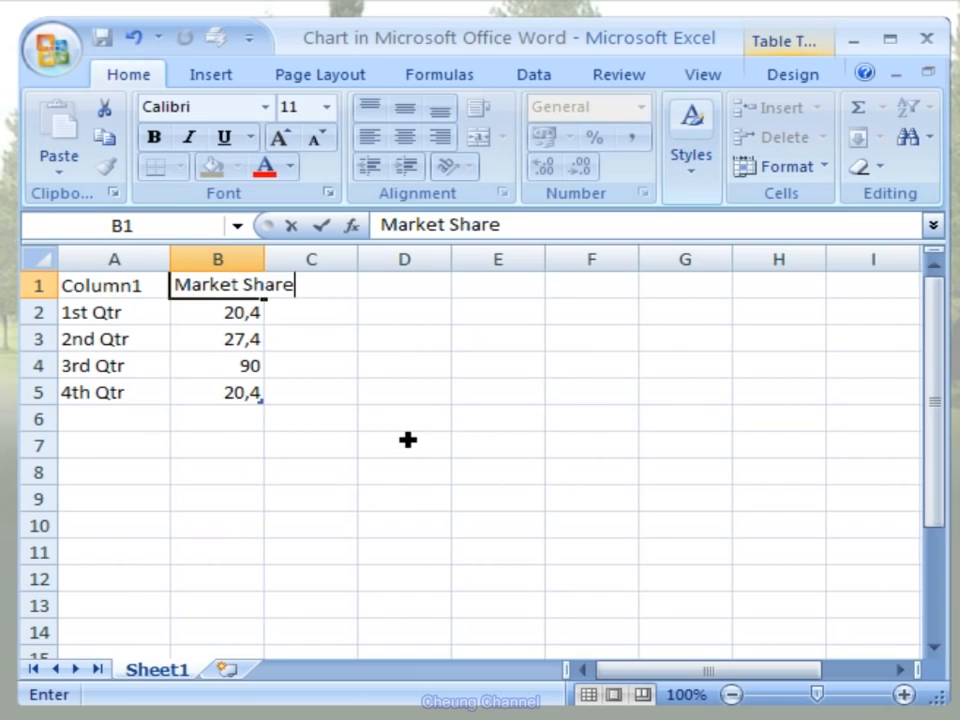
{"action": "key", "text": "Return"}
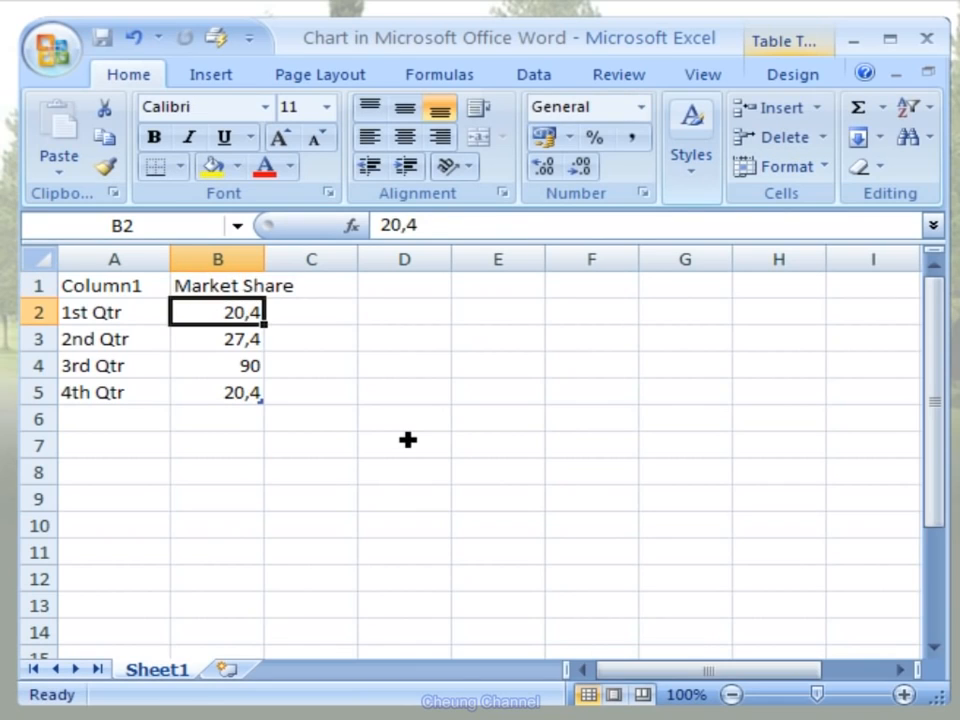
- Replace the quarter labels in cells A2 to A5 with Alpha, Gama, Omega and Beta
{"action": "key", "text": "Left"}
{"action": "type", "text": "Alp"}
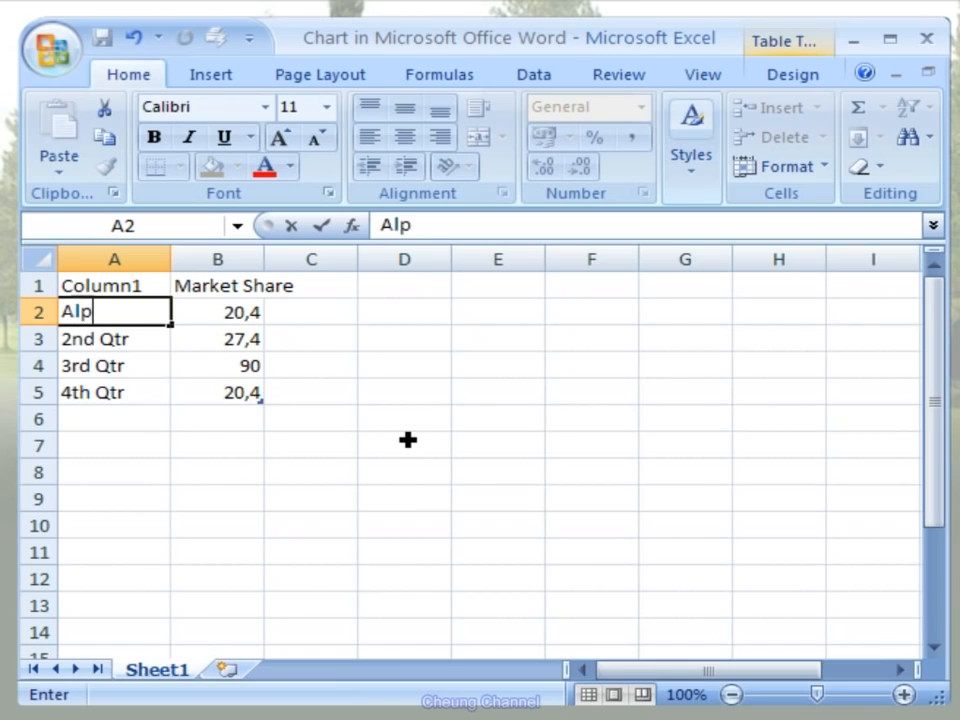
{"action": "type", "text": "ha"}
{"action": "key", "text": "Return"}
{"action": "type", "text": "Gama"}
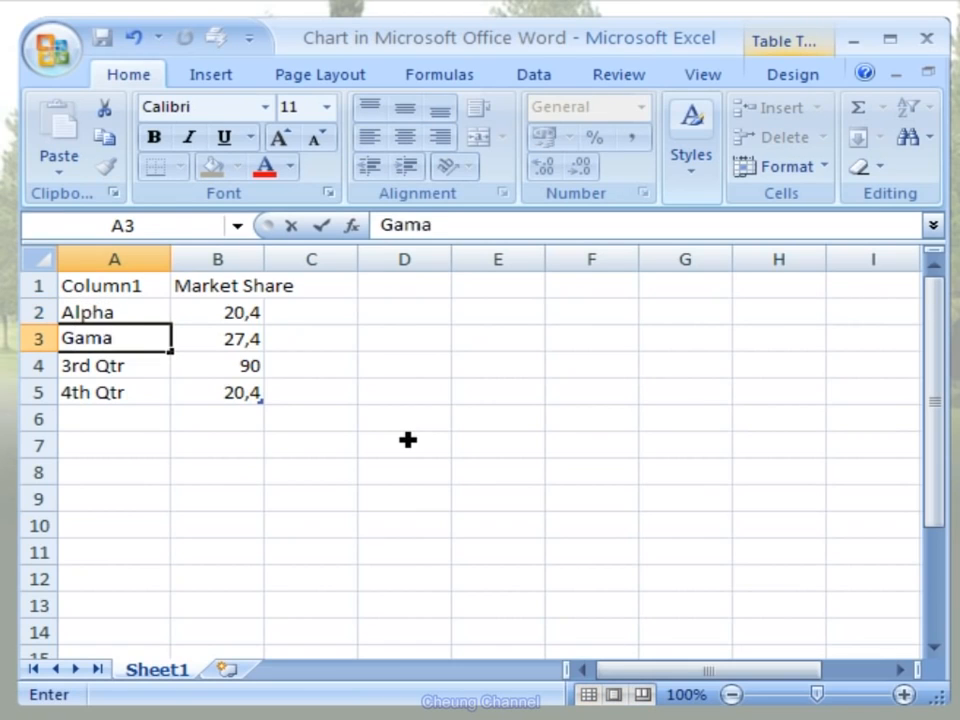
{"action": "key", "text": "Return"}
{"action": "type", "text": "Omega"}
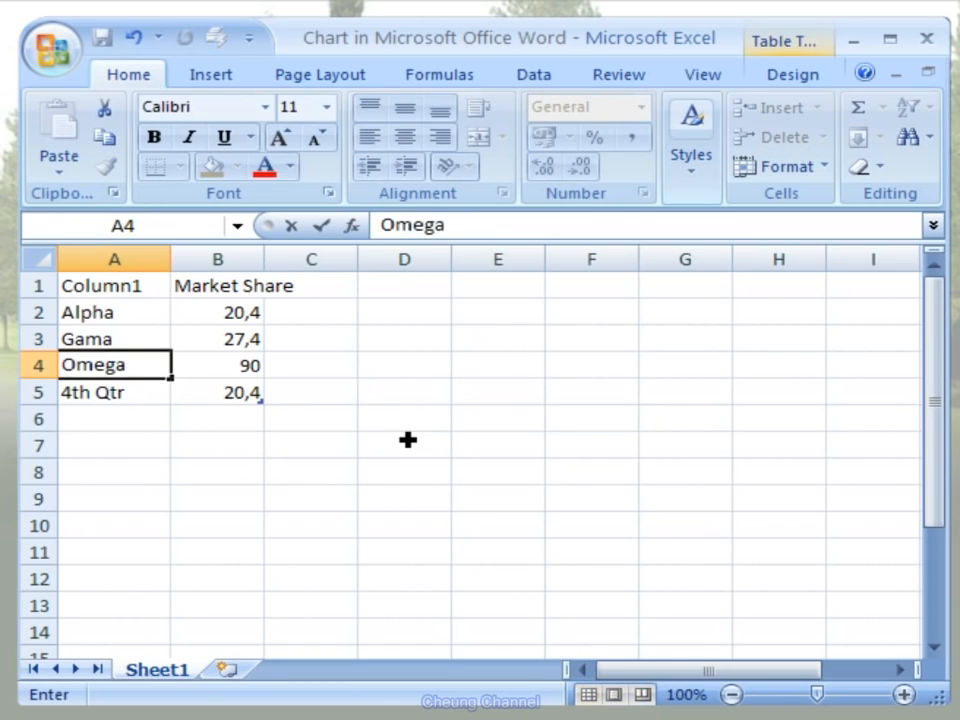
{"action": "key", "text": "Return"}
{"action": "type", "text": "Beta"}
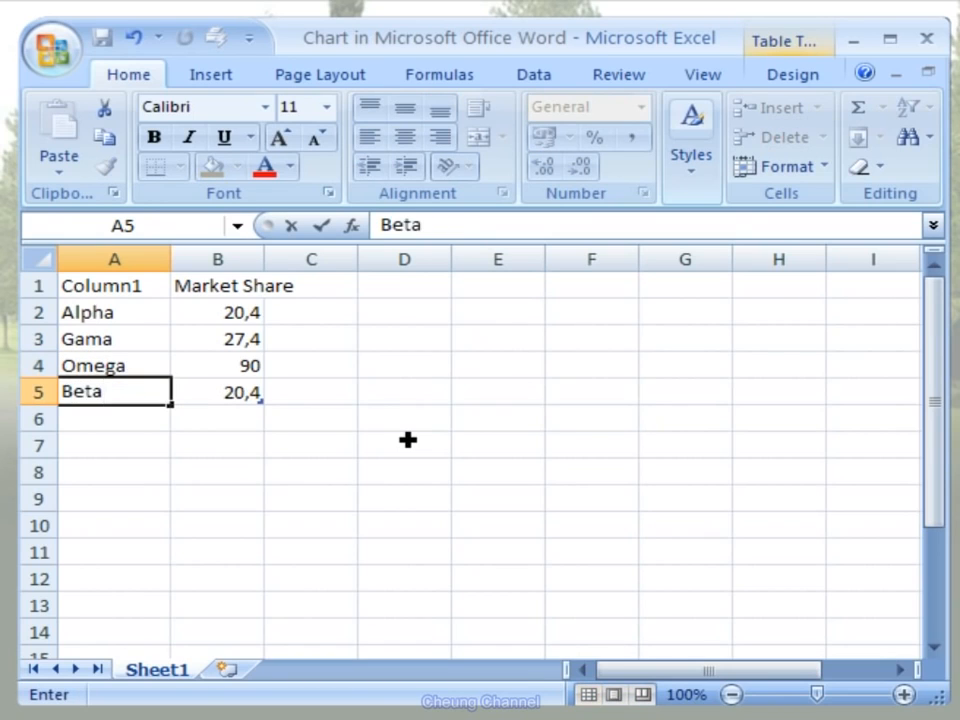
{"action": "key", "text": "Return"}
- Enter the Market Share values 253, 415, 175 and 221 in cells B2 to B5, and close the chart data workbook
{"action": "key", "text": "Right"}
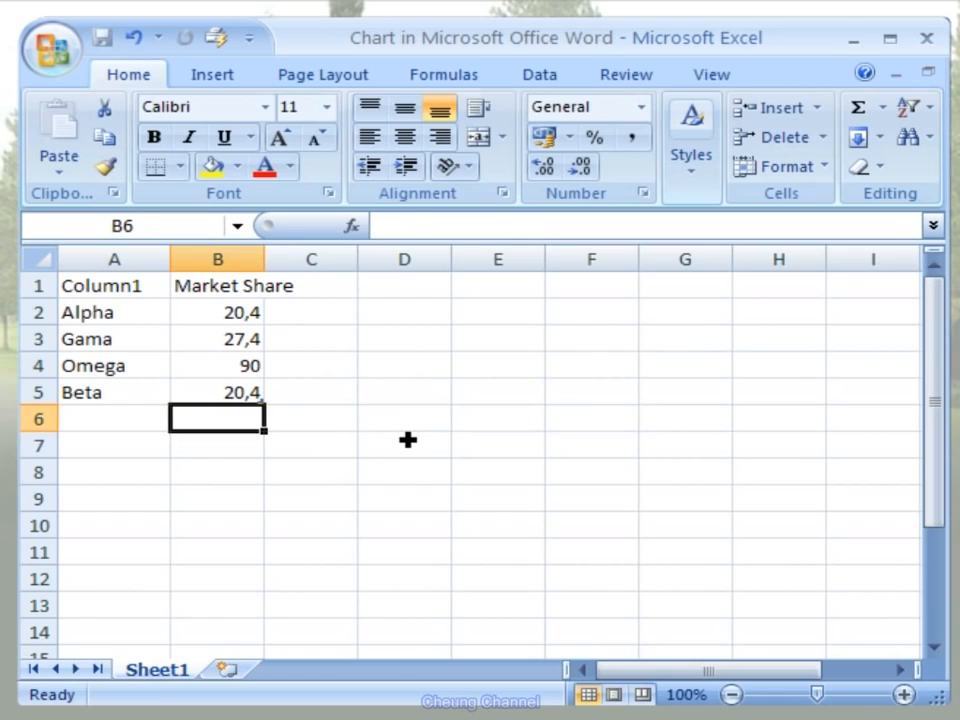
{"action": "key", "text": "Up"}
{"action": "key", "text": "Up"}
{"action": "key", "text": "Up"}
{"action": "key", "text": "Up"}
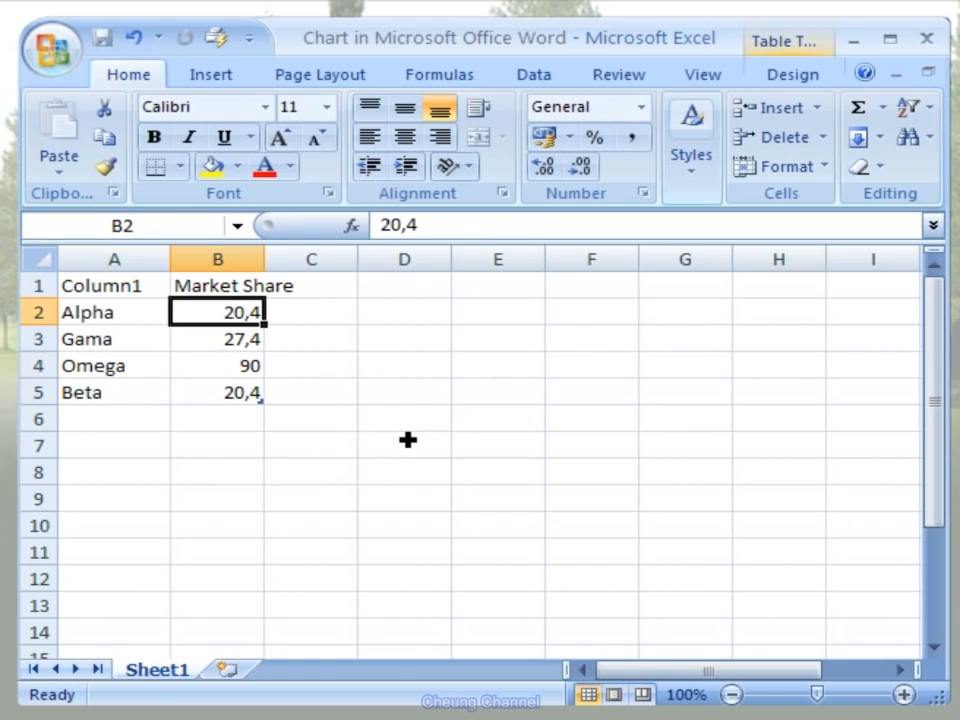
{"action": "type", "text": "253"}
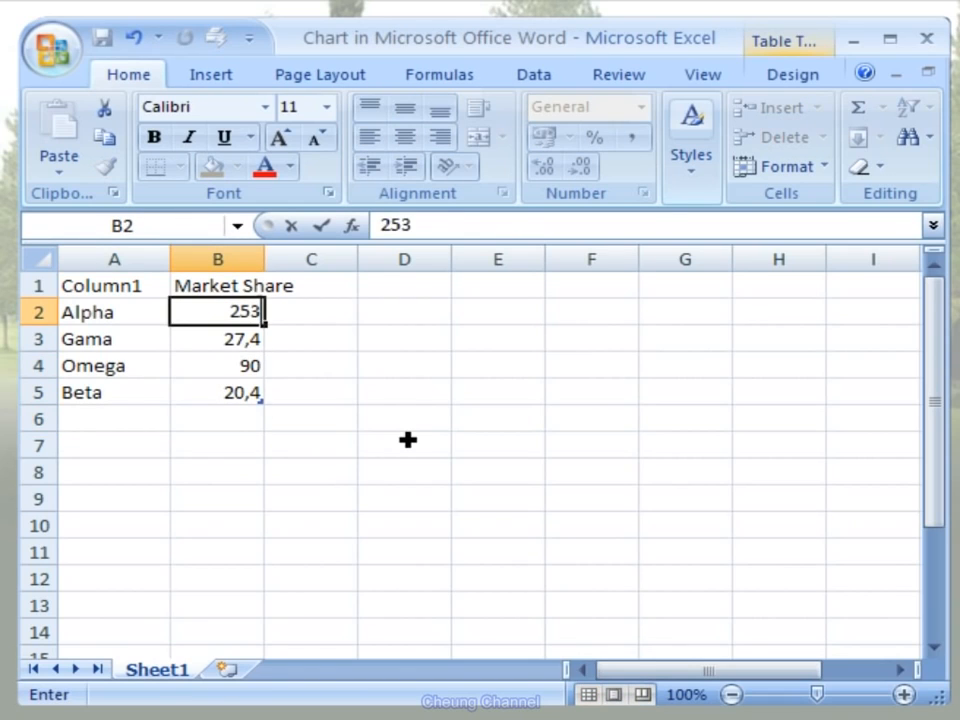
{"action": "key", "text": "Return"}
{"action": "type", "text": "415"}
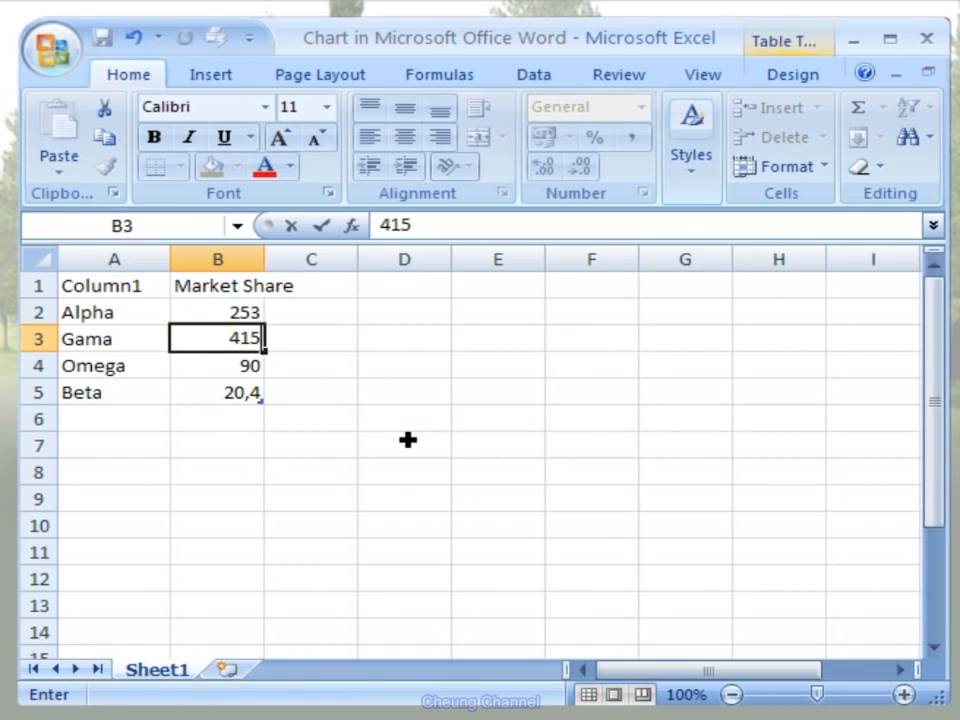
{"action": "key", "text": "Return"}
{"action": "type", "text": "17"}
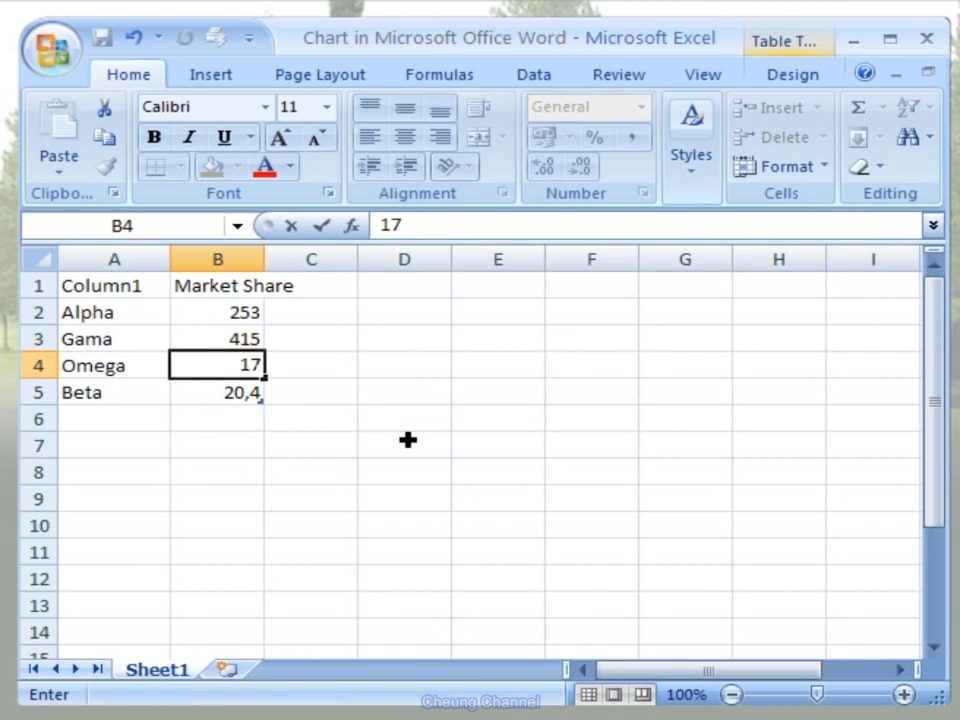
{"action": "type", "text": "5"}
{"action": "key", "text": "Return"}
{"action": "type", "text": "221"}
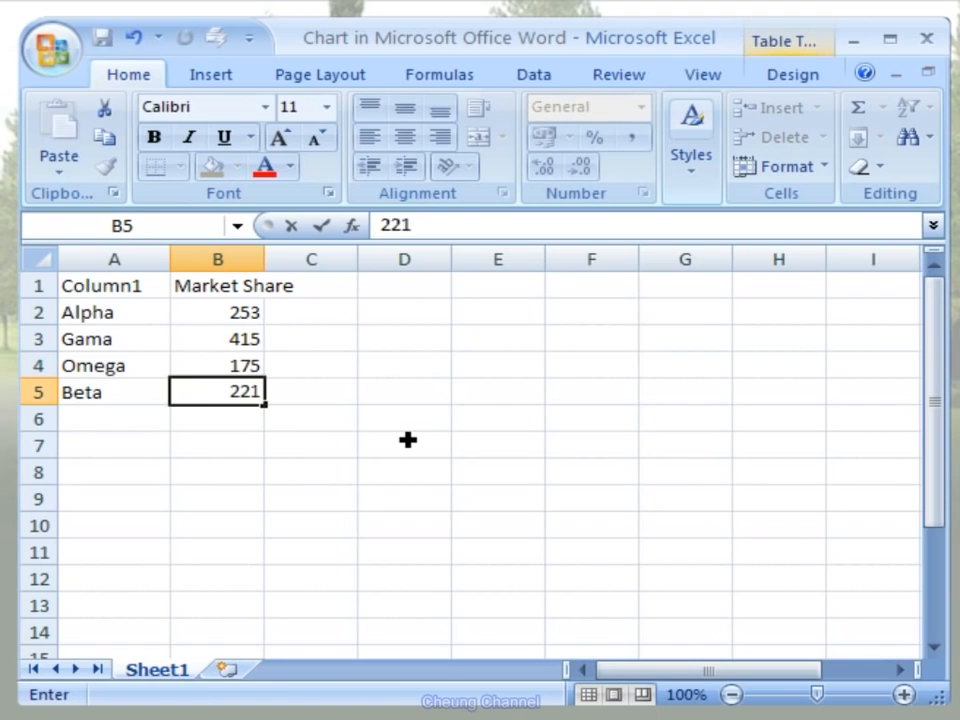
{"action": "key", "text": "Return"}
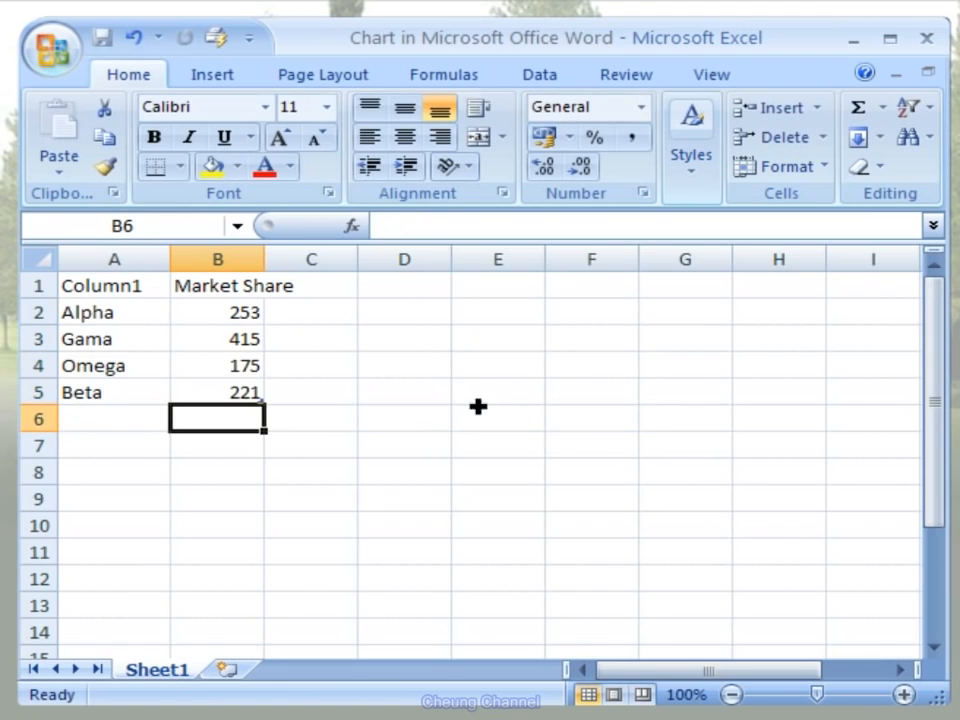
{"action": "left_click", "coordinate": [927, 40]}
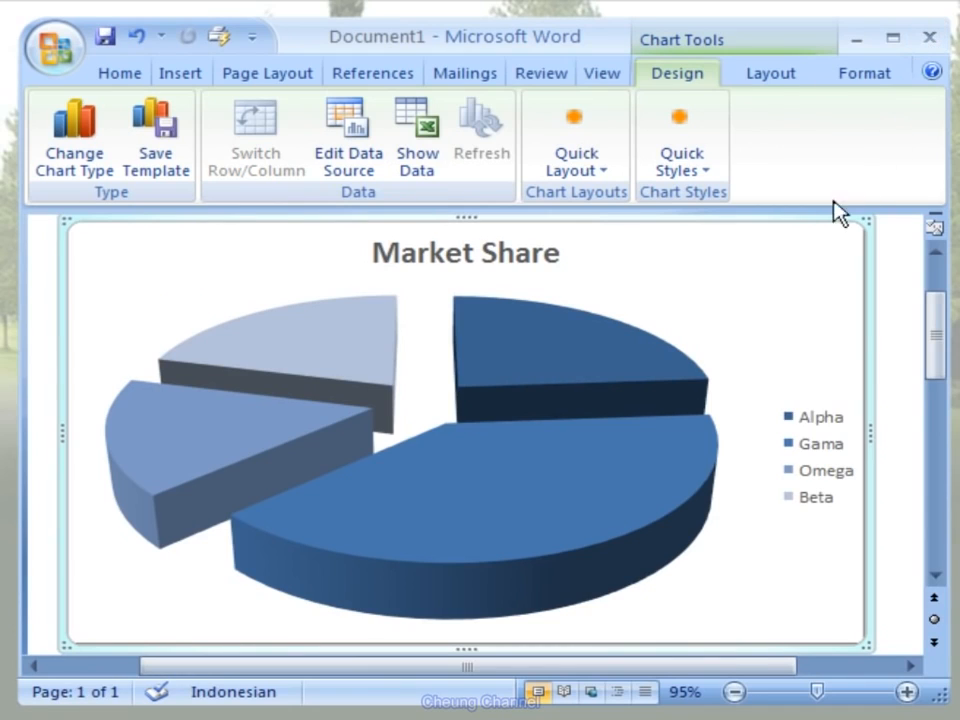
- Apply the first quick layout to the pie chart, with category names and percentages on the slices
{"action": "left_click", "coordinate": [603, 178]}
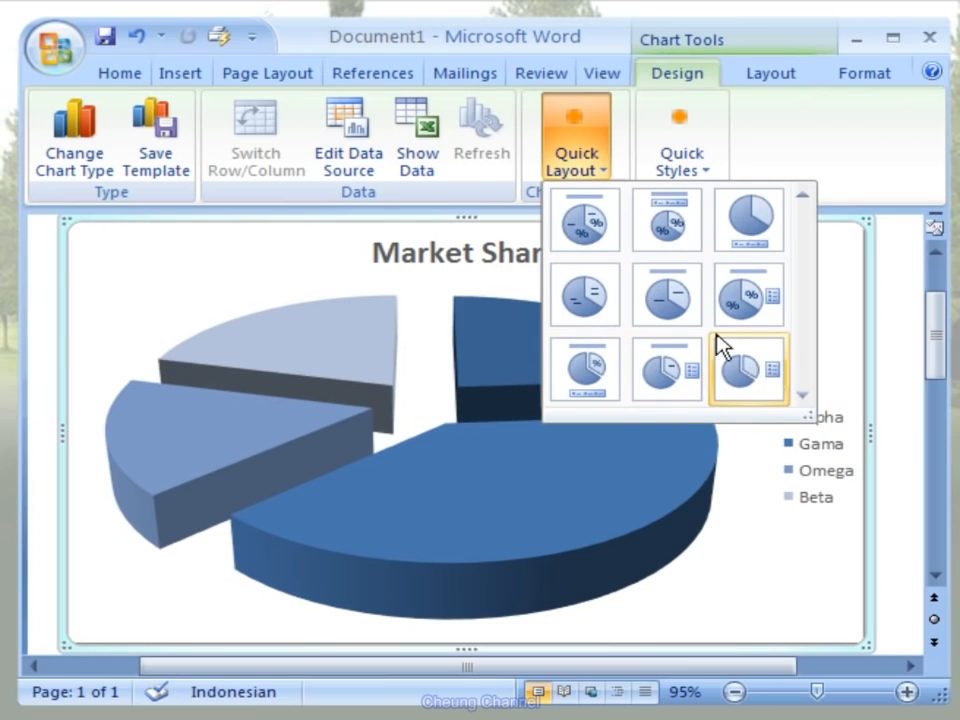
{"action": "left_click", "coordinate": [614, 248]}
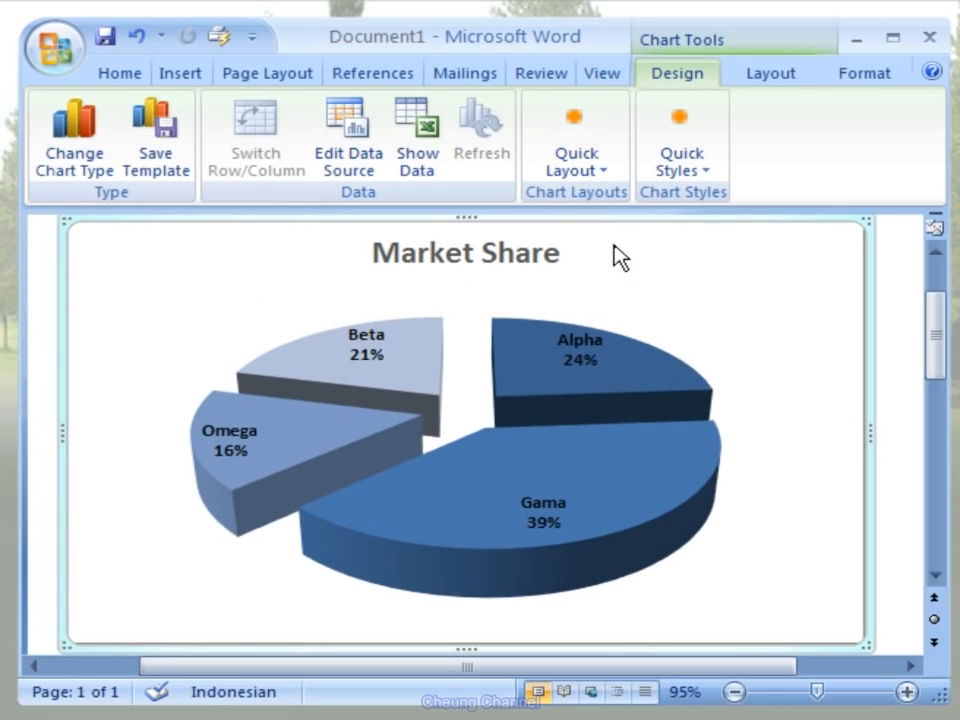
- Apply the vivid multicolour quick style, third in the first row of the gallery, to the Market Share pie chart
{"action": "left_click", "coordinate": [706, 178]}
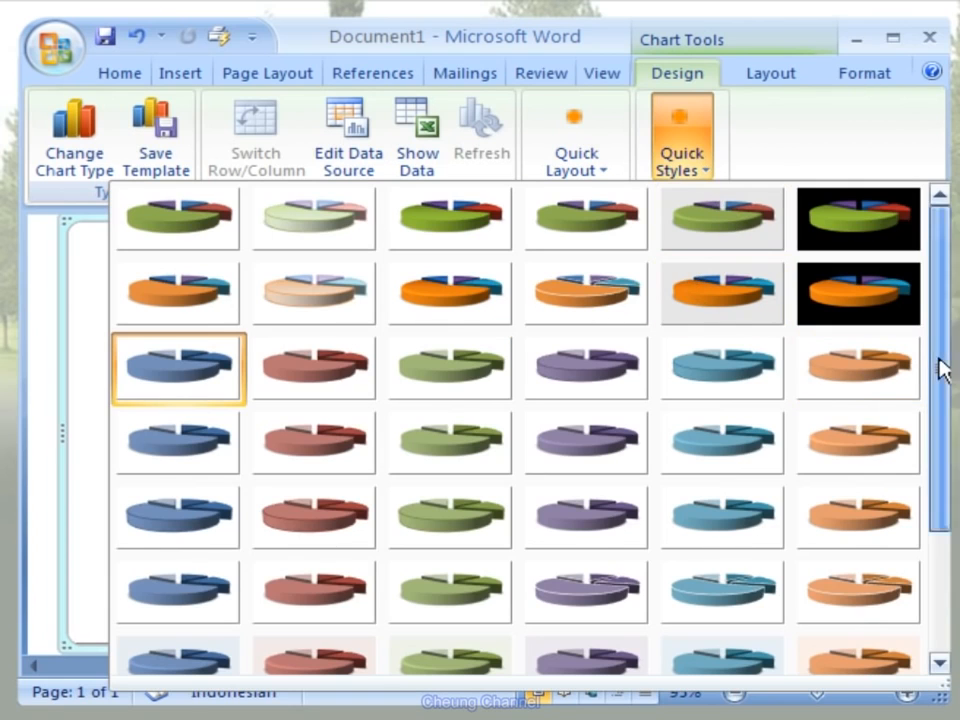
{"action": "mouse_move", "coordinate": [940, 370]}
{"action": "left_mouse_down"}
{"action": "mouse_move", "coordinate": [943, 499]}
{"action": "mouse_move", "coordinate": [940, 347]}
{"action": "left_mouse_up"}
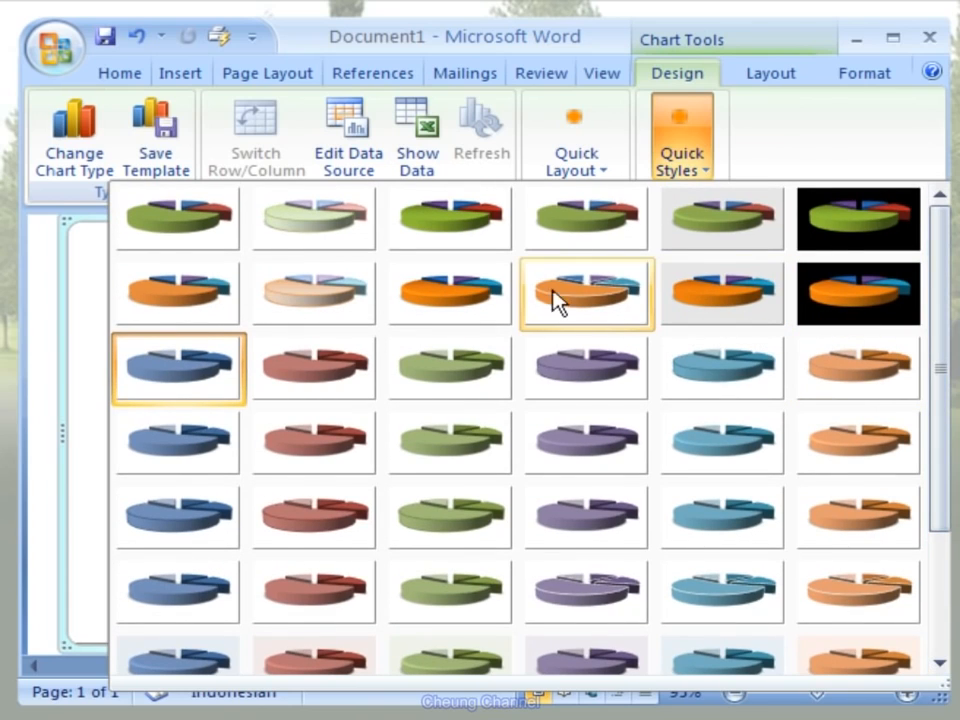
{"action": "left_click", "coordinate": [492, 240]}
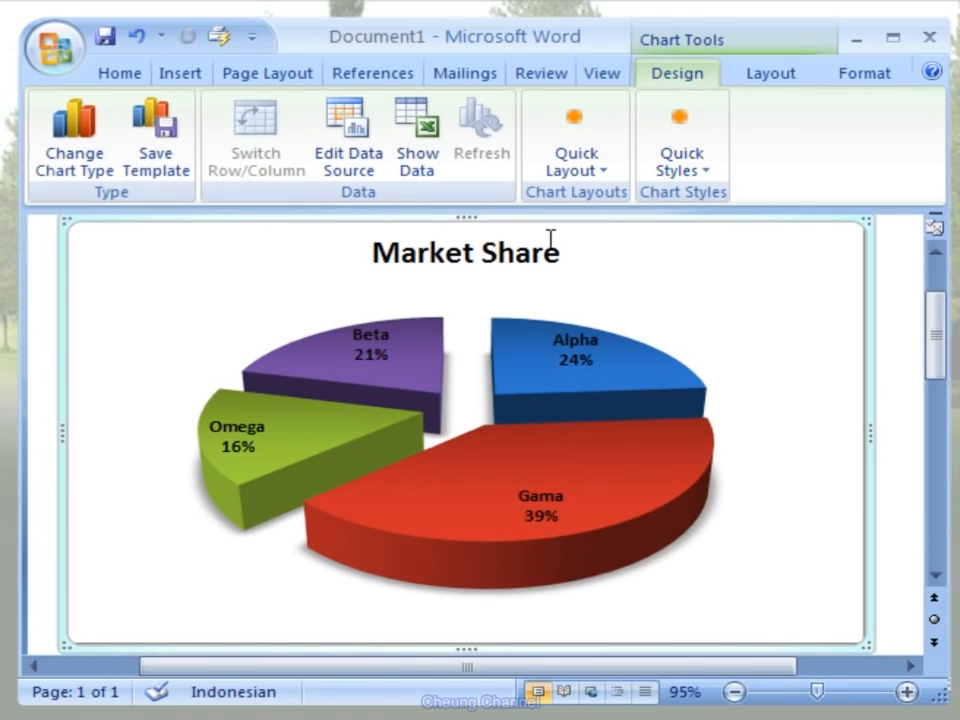
- Show the pie chart's legend at the bottom of the chart
{"action": "left_click", "coordinate": [803, 82]}
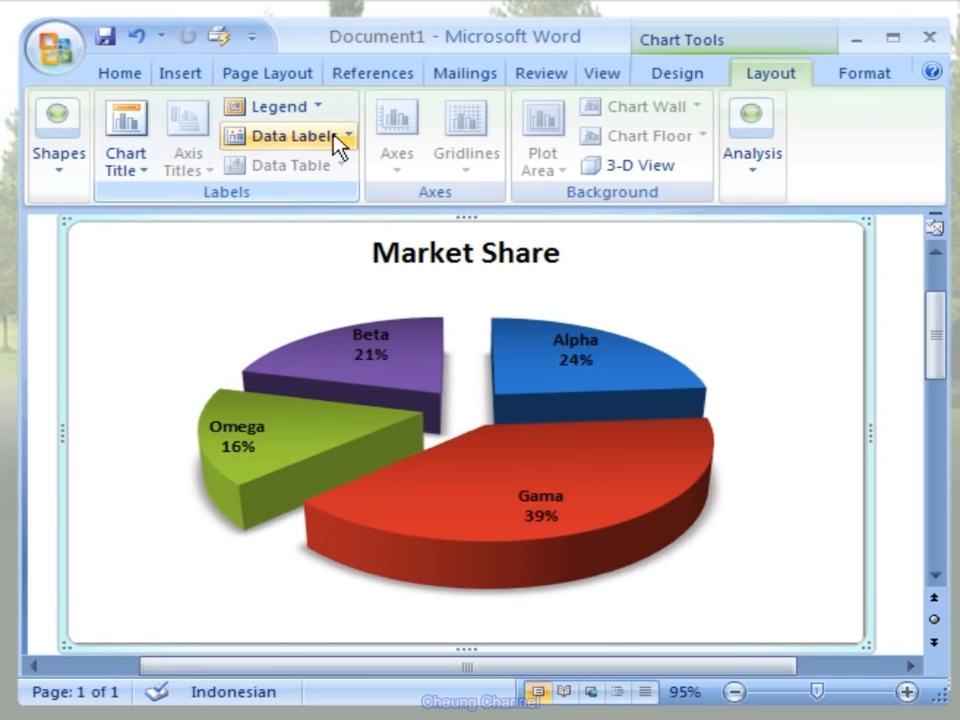
{"action": "left_click", "coordinate": [322, 108]}
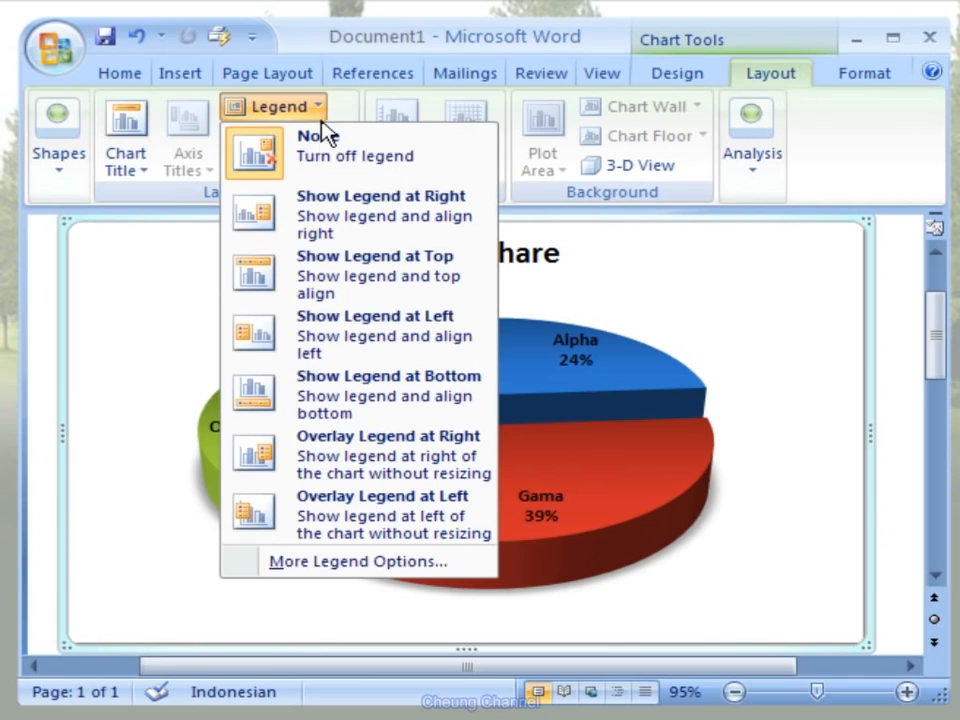
{"action": "left_click", "coordinate": [341, 385]}
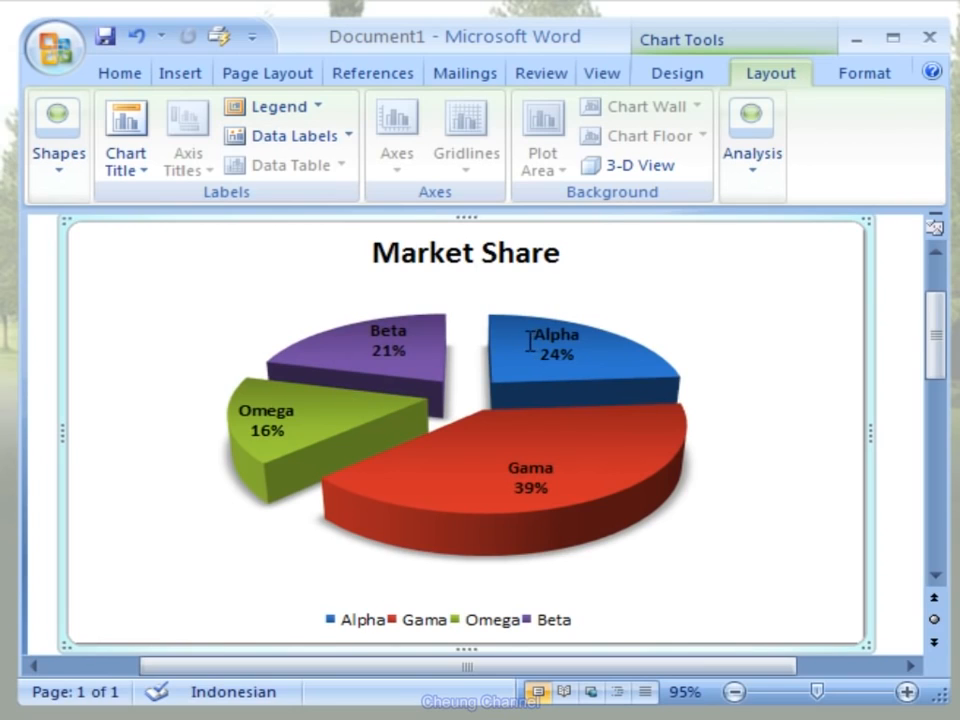
- Centre the data labels on the pie slices and deselect the chart
{"action": "left_click", "coordinate": [350, 139]}
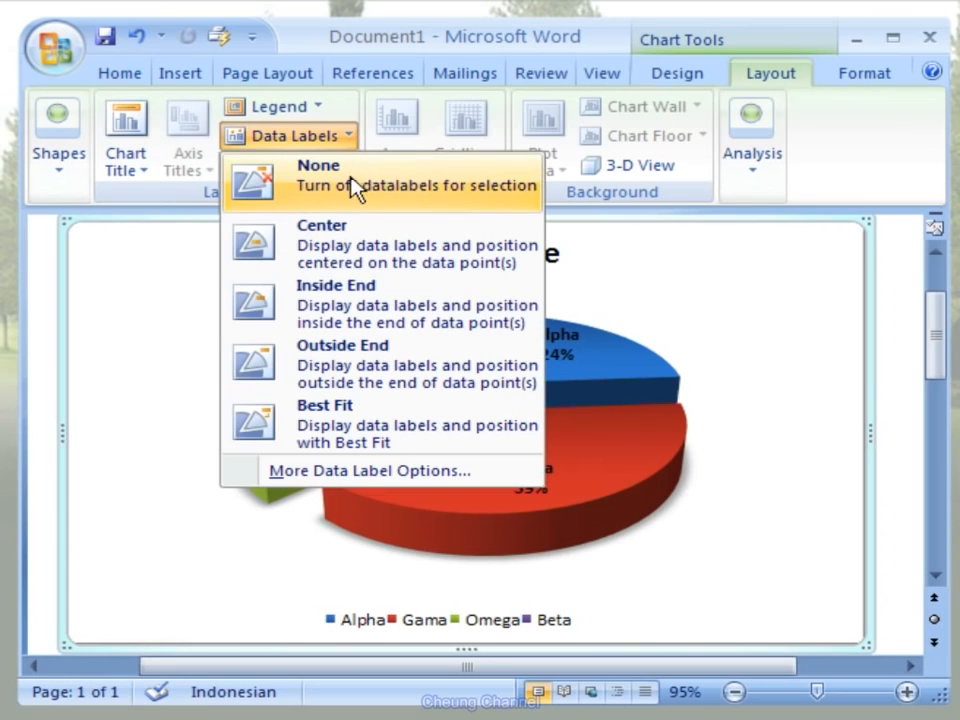
{"action": "left_click", "coordinate": [445, 242]}
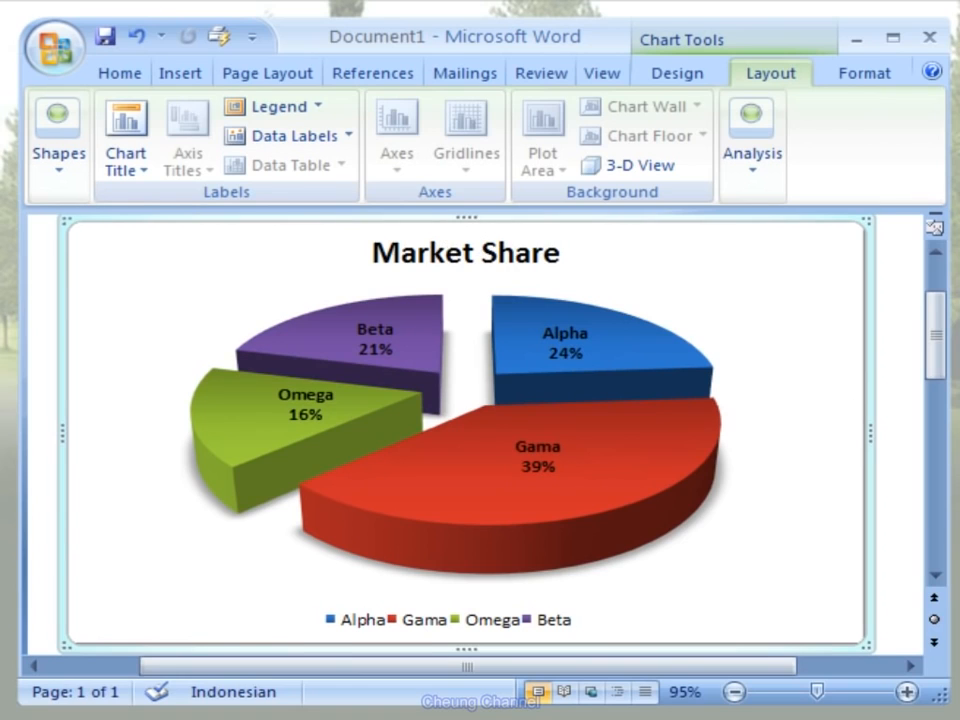
{"action": "left_click", "coordinate": [894, 545]}
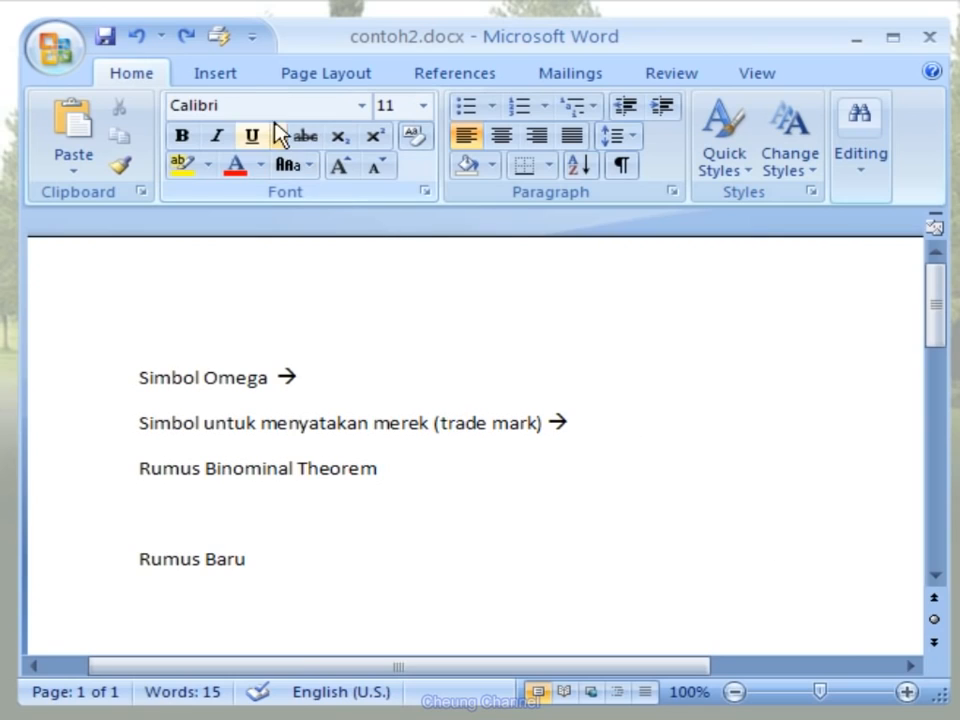
- Insert the Greek capital letter omega (character code 03A9) after the arrow on the Simbol Omega line of contoh2.docx
{"action": "left_click", "coordinate": [248, 74]}
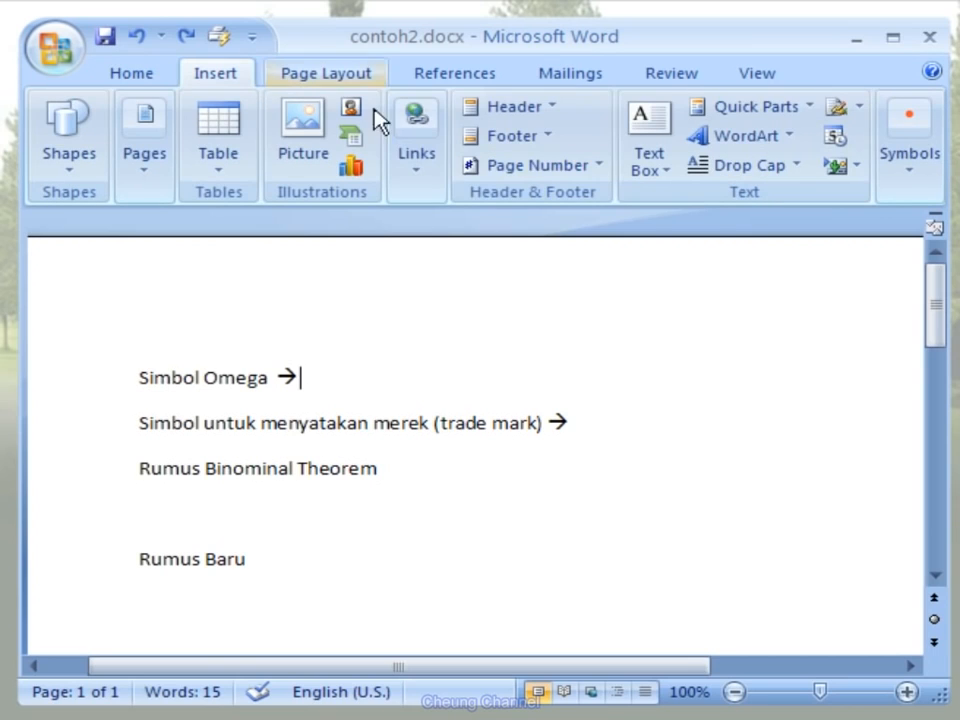
{"action": "left_click", "coordinate": [915, 185]}
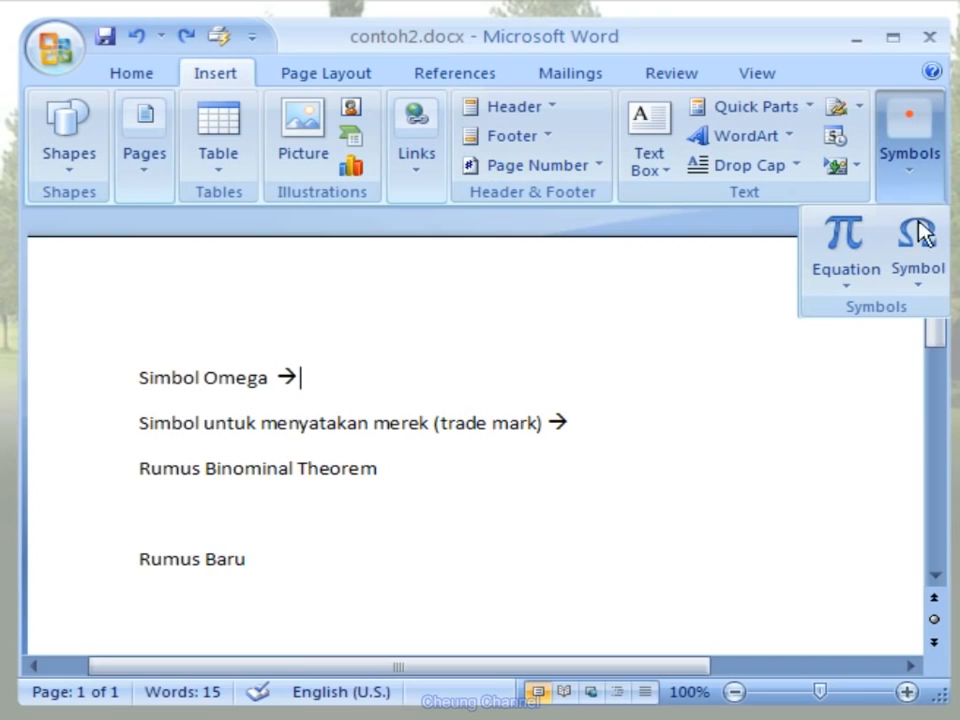
{"action": "left_click", "coordinate": [917, 270]}
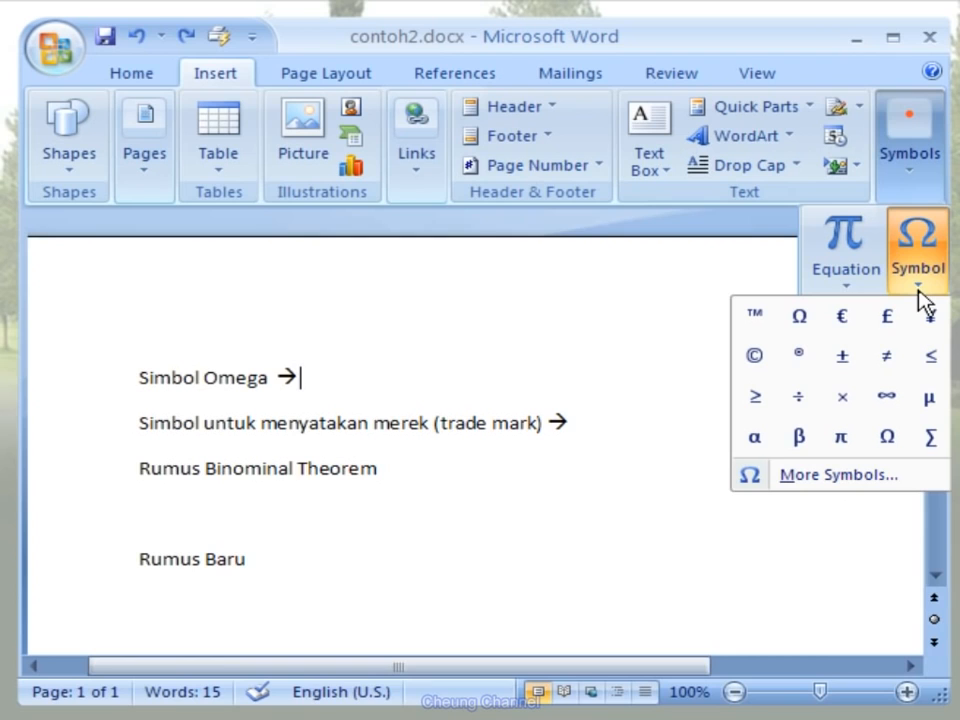
{"action": "left_click", "coordinate": [921, 487]}
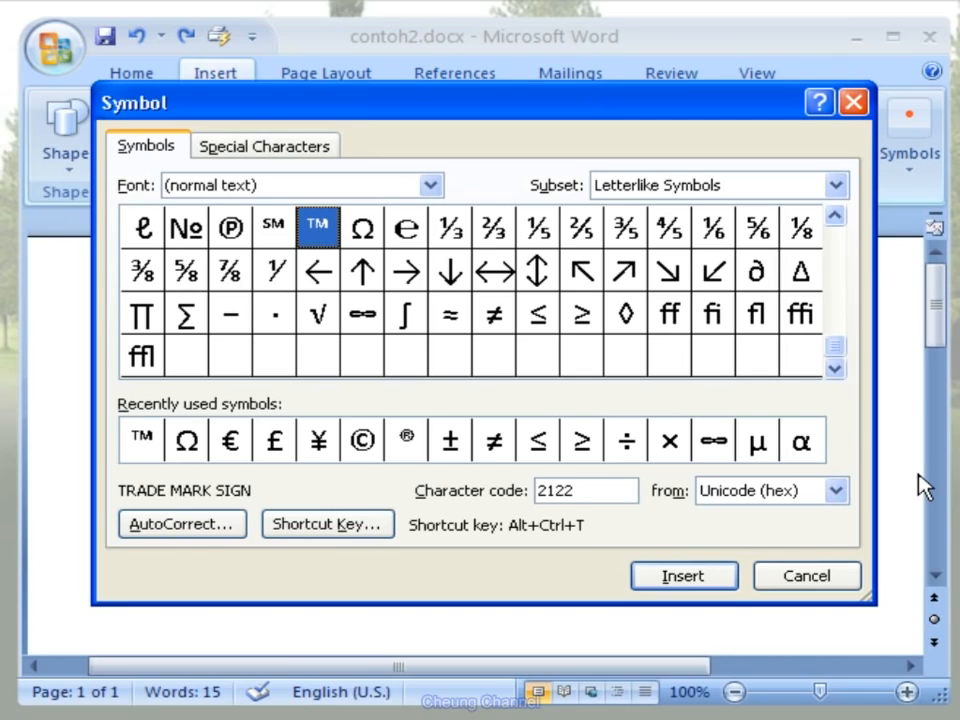
{"action": "left_click", "coordinate": [376, 240]}
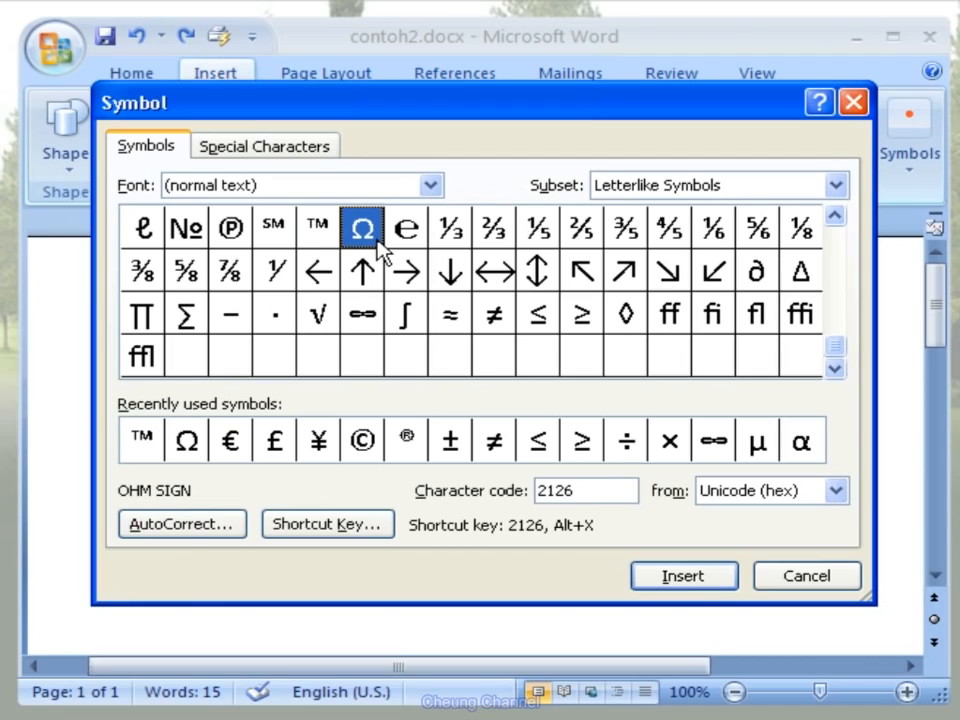
{"action": "left_click", "coordinate": [197, 447]}
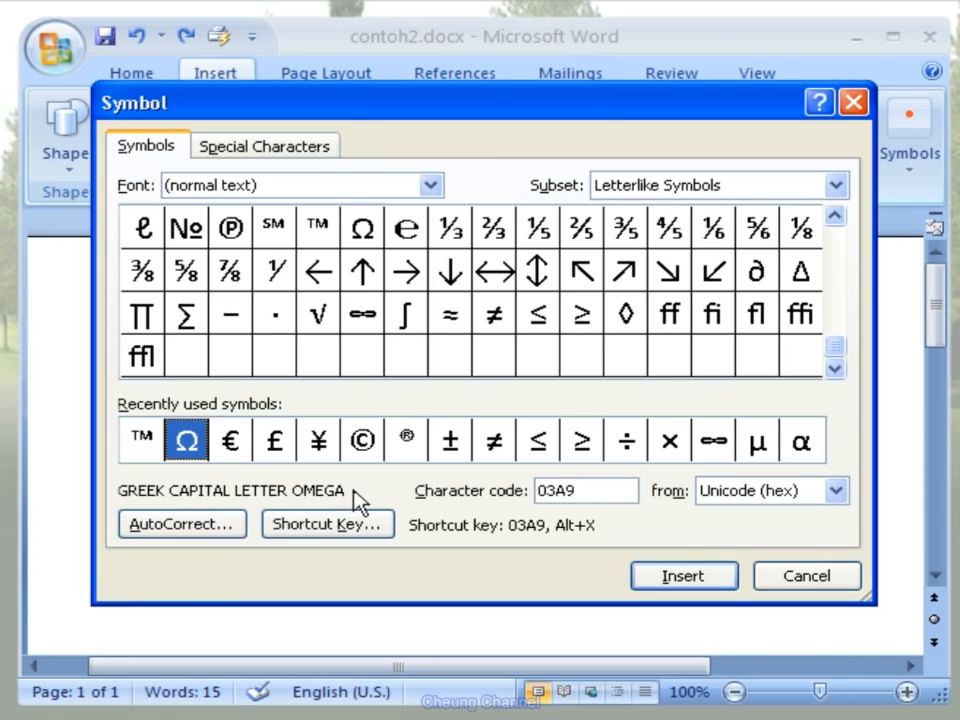
{"action": "left_click", "coordinate": [720, 578]}
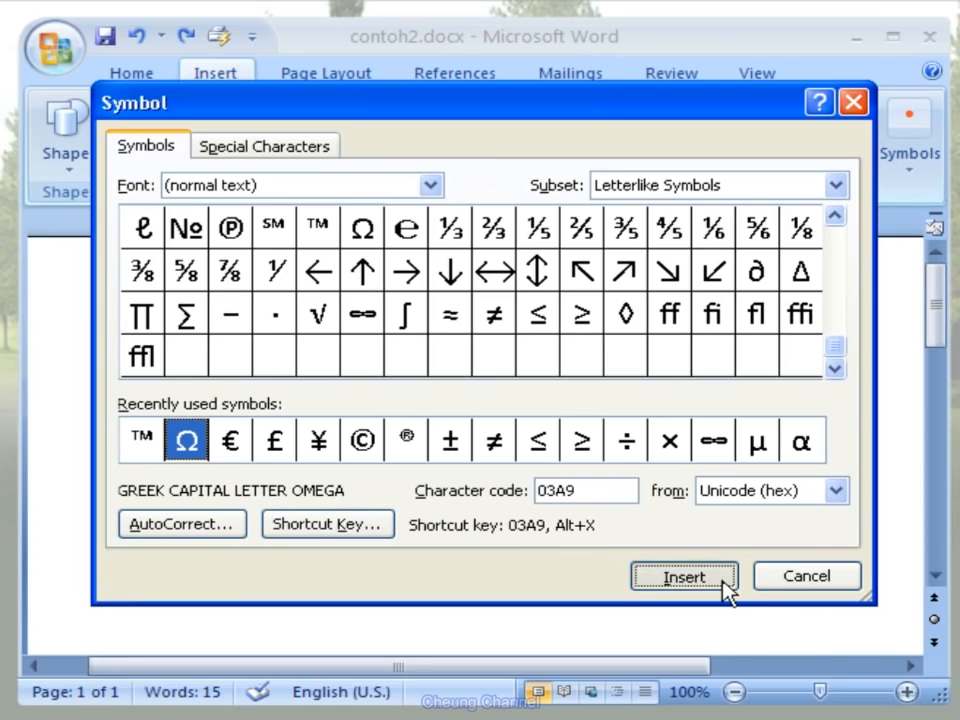
{"action": "left_click", "coordinate": [855, 588]}
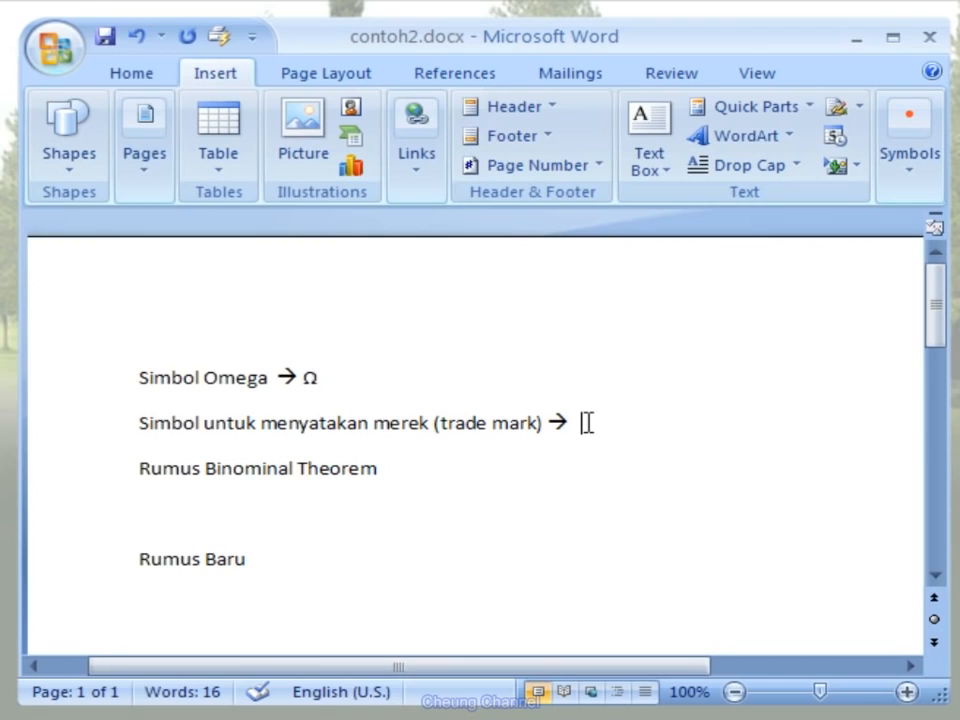
- Insert the ™ symbol after the arrow at the end of the trade mark line
{"action": "left_click", "coordinate": [932, 189]}
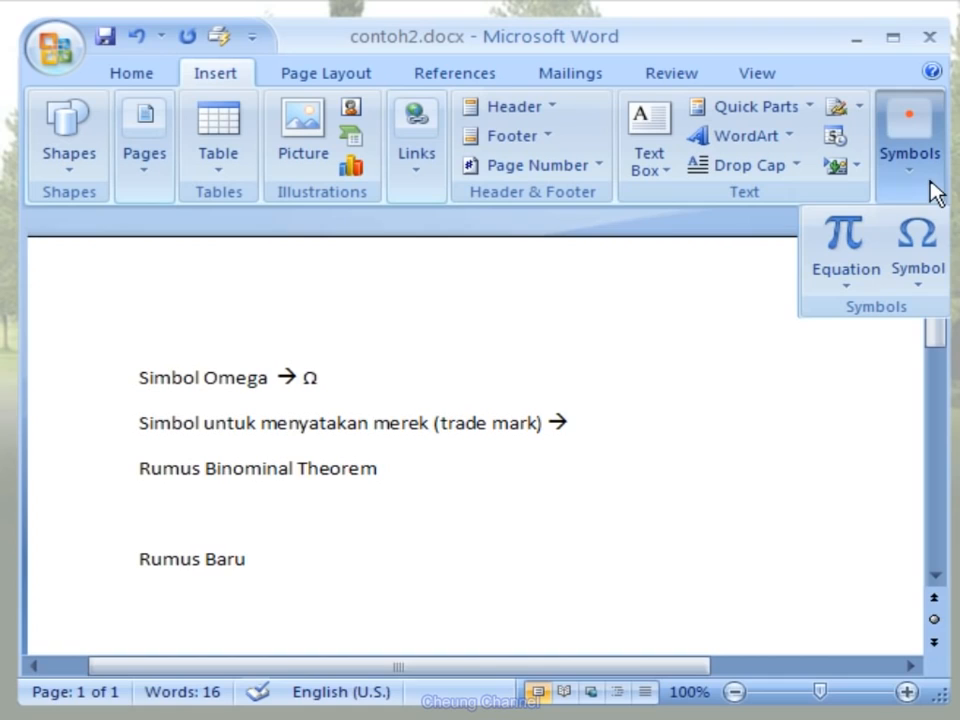
{"action": "left_click", "coordinate": [926, 287]}
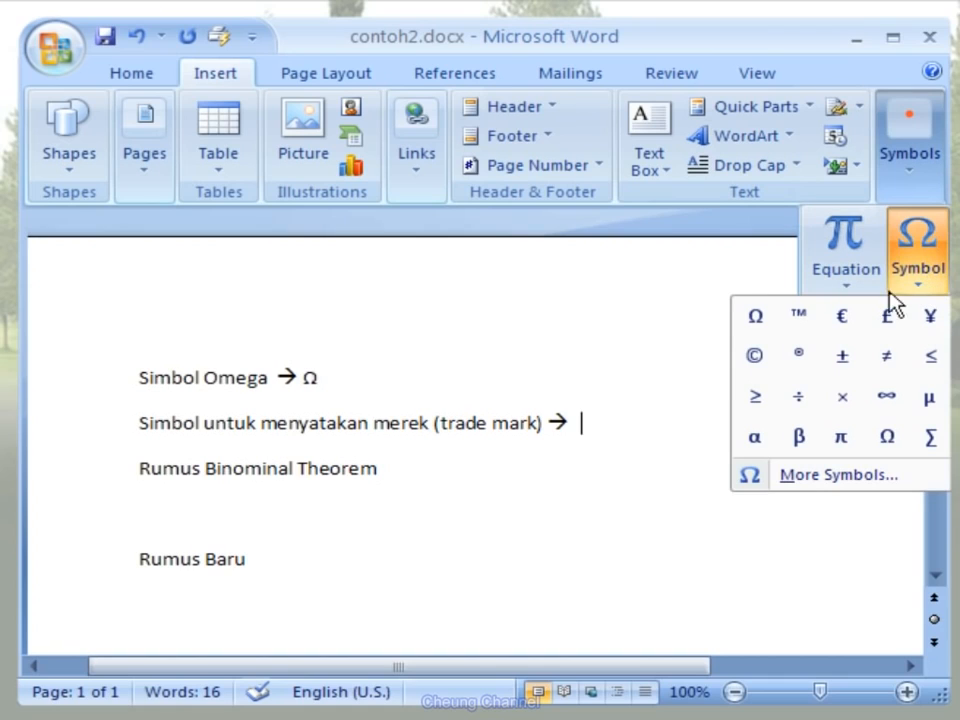
{"action": "left_click", "coordinate": [811, 331]}
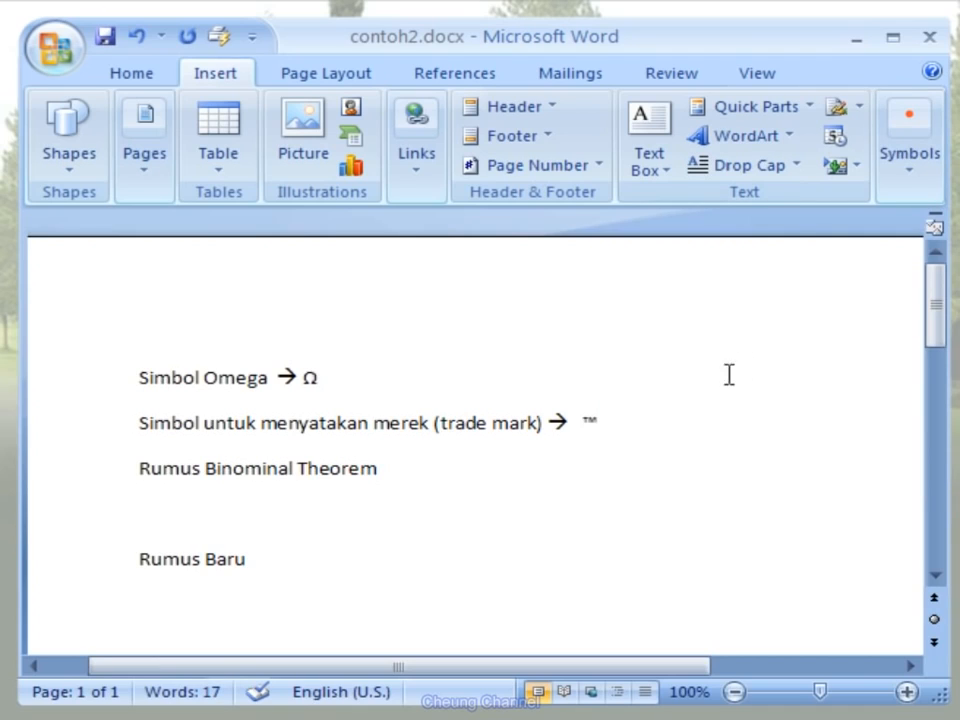
- Set the font size of the Simbol Omega and trade mark lines to 16
{"action": "left_click_drag", "start_coordinate": [605, 421], "coordinate": [129, 384]}
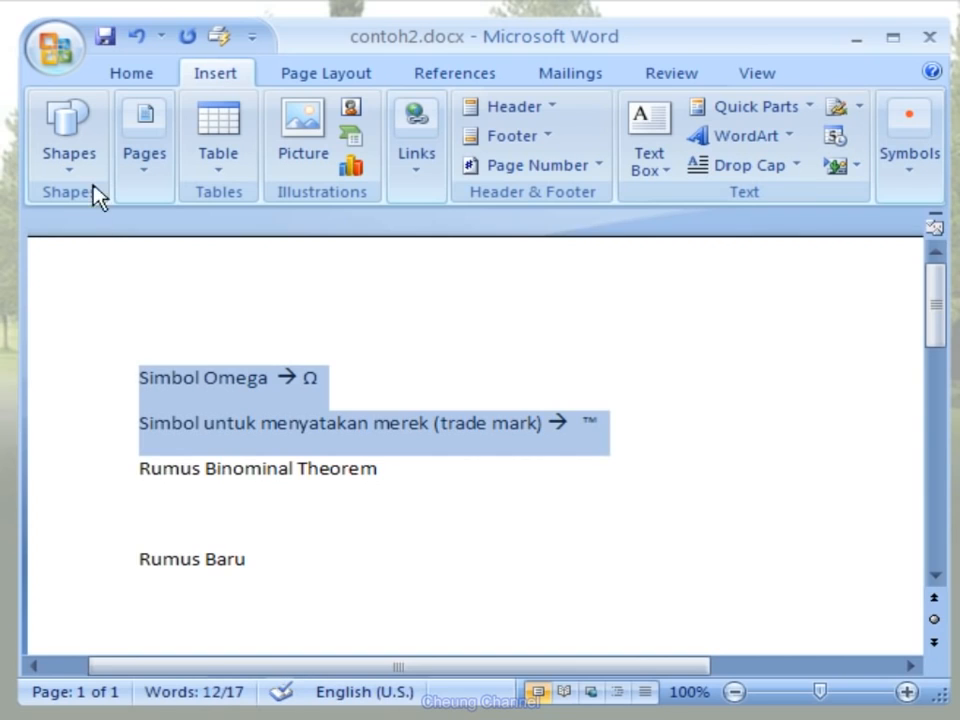
{"action": "left_click", "coordinate": [158, 80]}
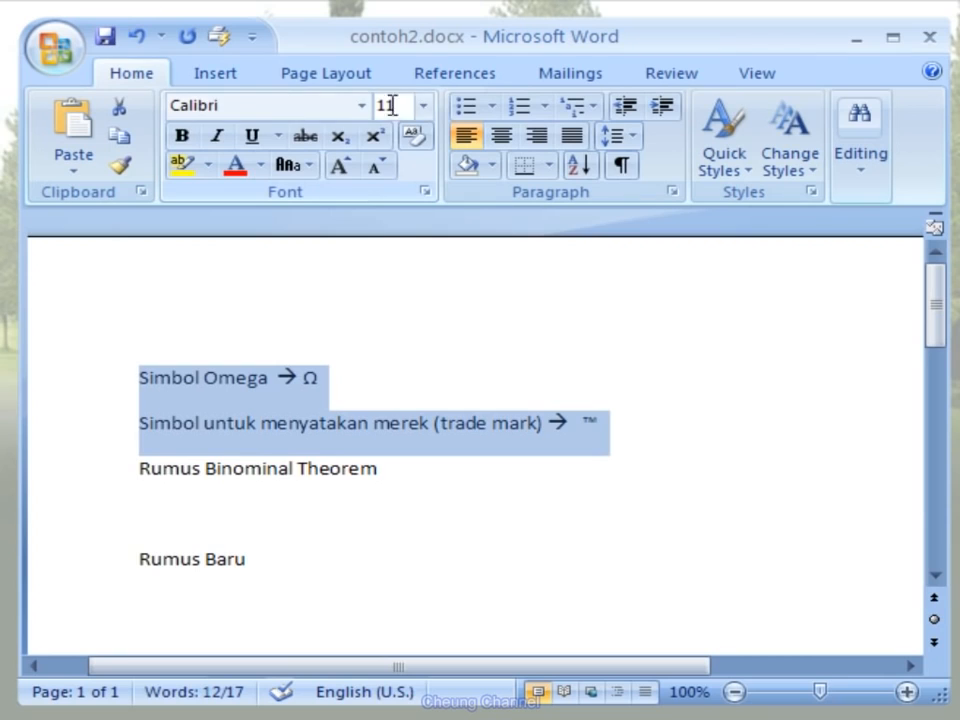
{"action": "left_click", "coordinate": [425, 110]}
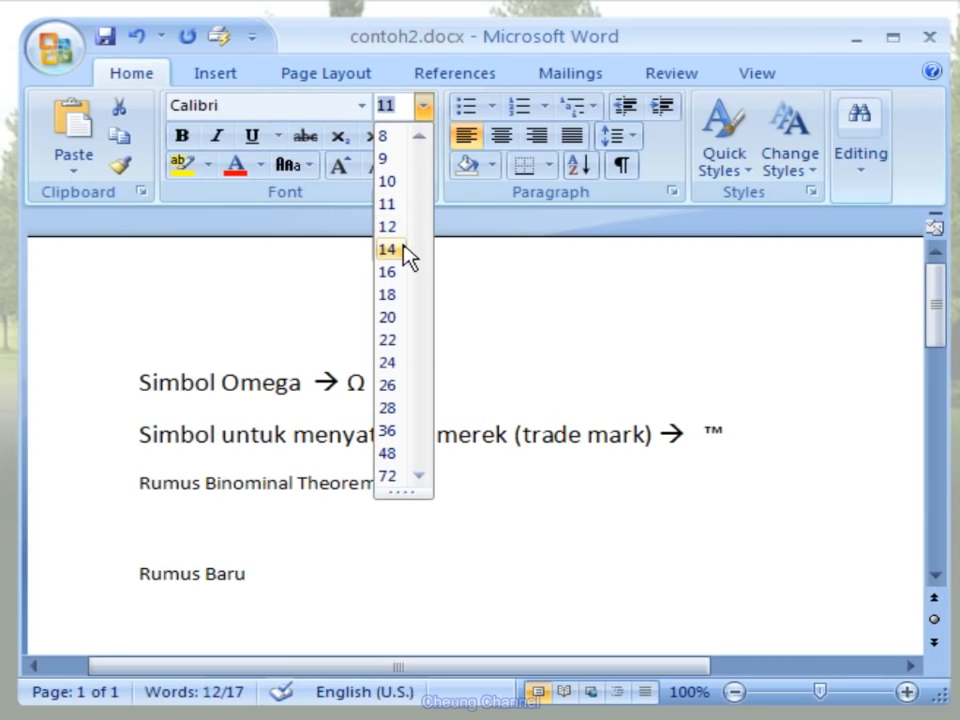
{"action": "left_click", "coordinate": [390, 272]}
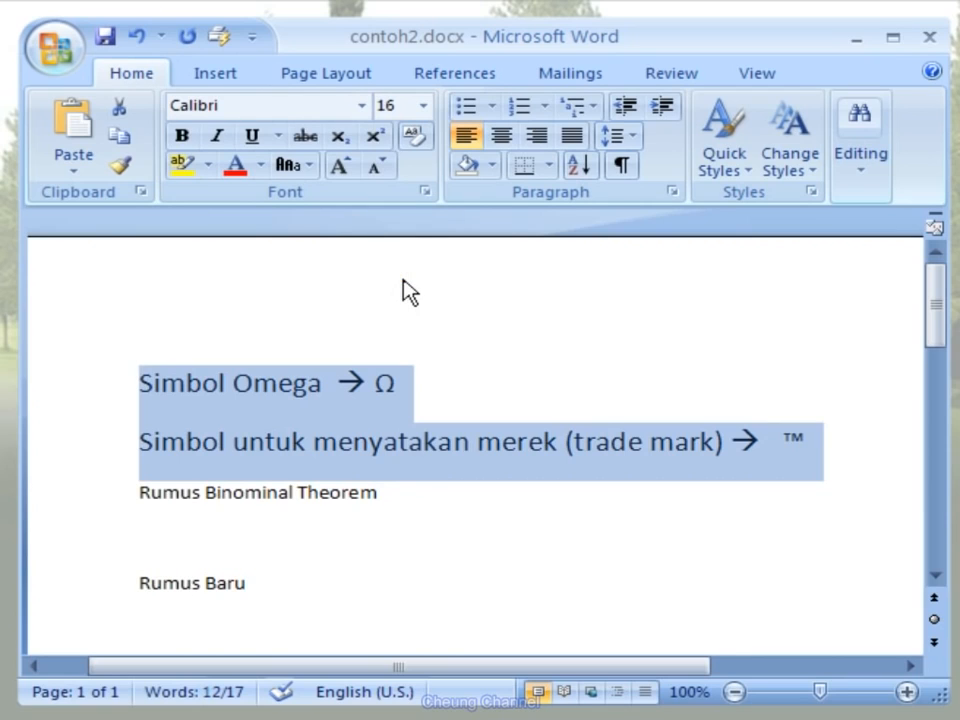
{"action": "left_click", "coordinate": [814, 448]}
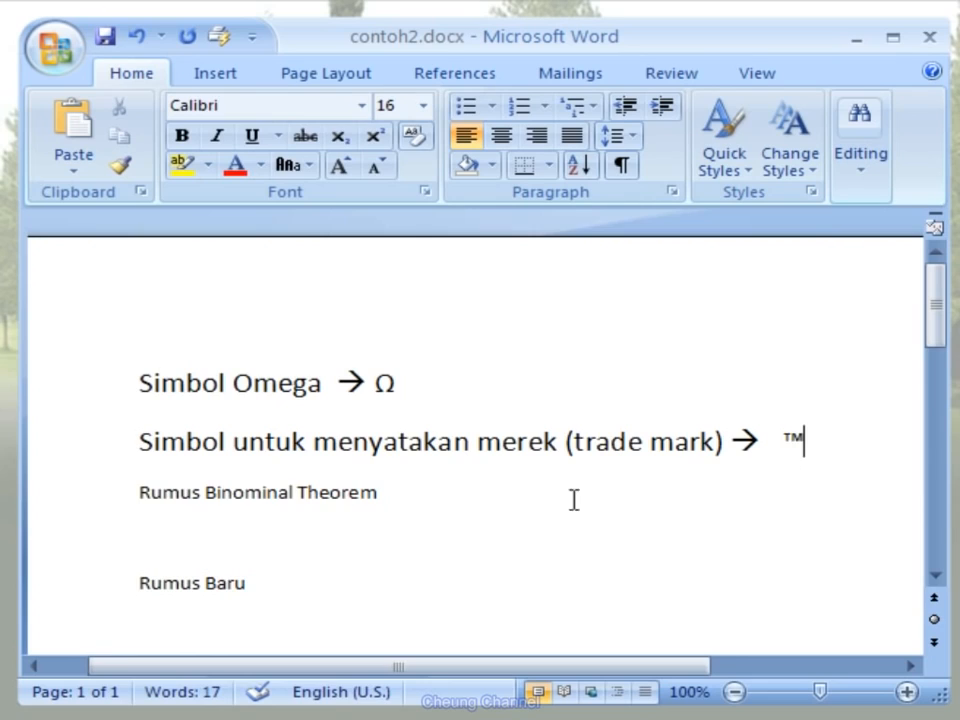
- Open the gallery of built-in equations for the empty line below Rumus Binominal Theorem
{"action": "left_click", "coordinate": [148, 537]}
{"action": "left_click", "coordinate": [245, 76]}
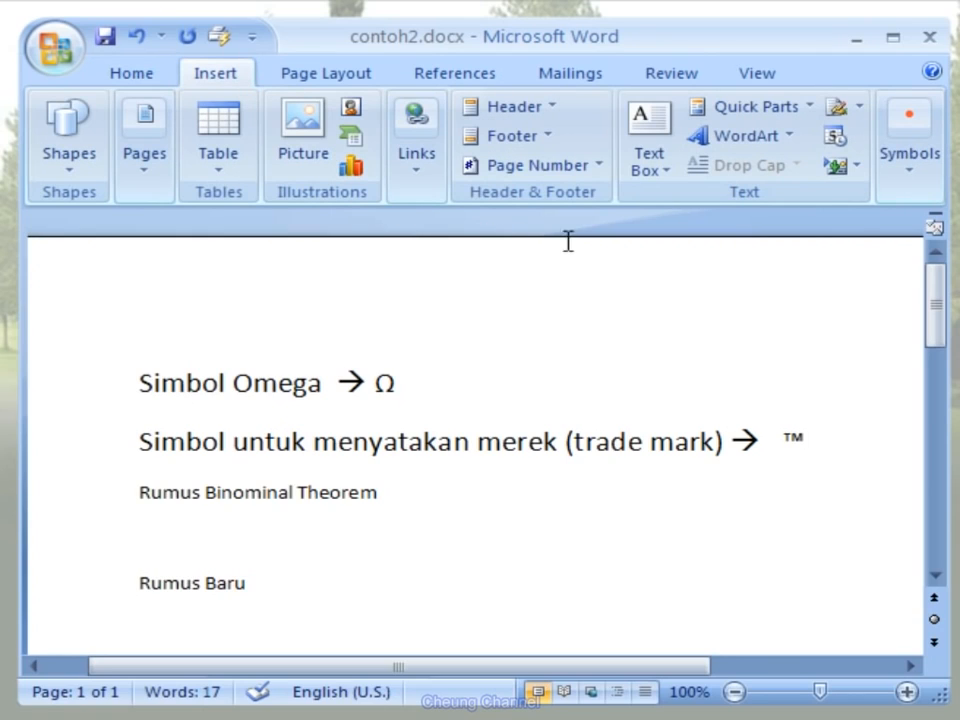
{"action": "left_click", "coordinate": [927, 190]}
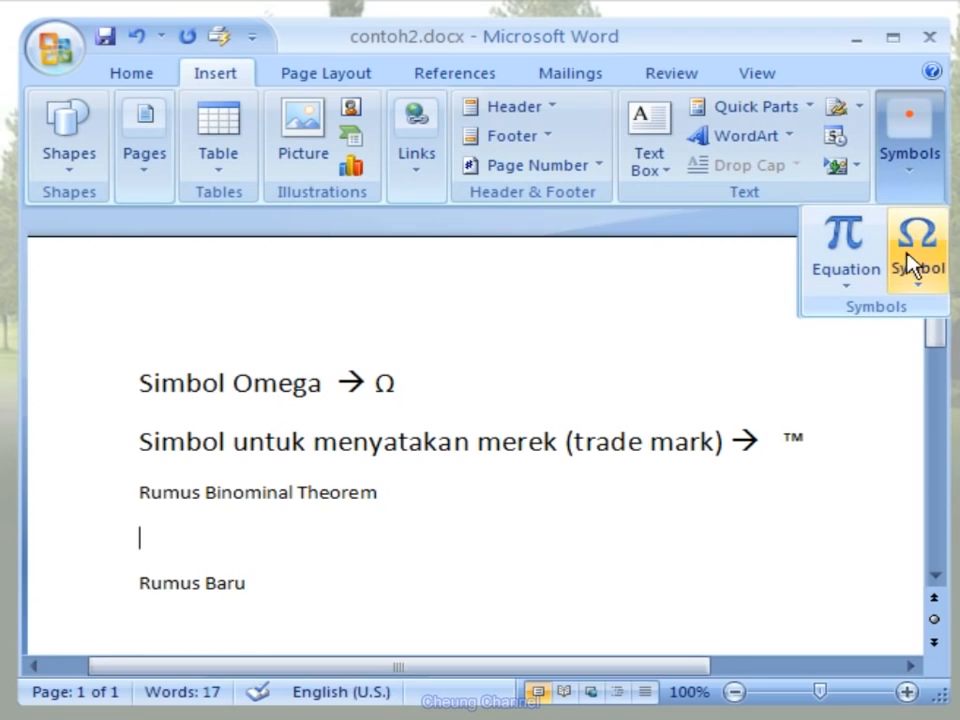
{"action": "left_click", "coordinate": [866, 292]}
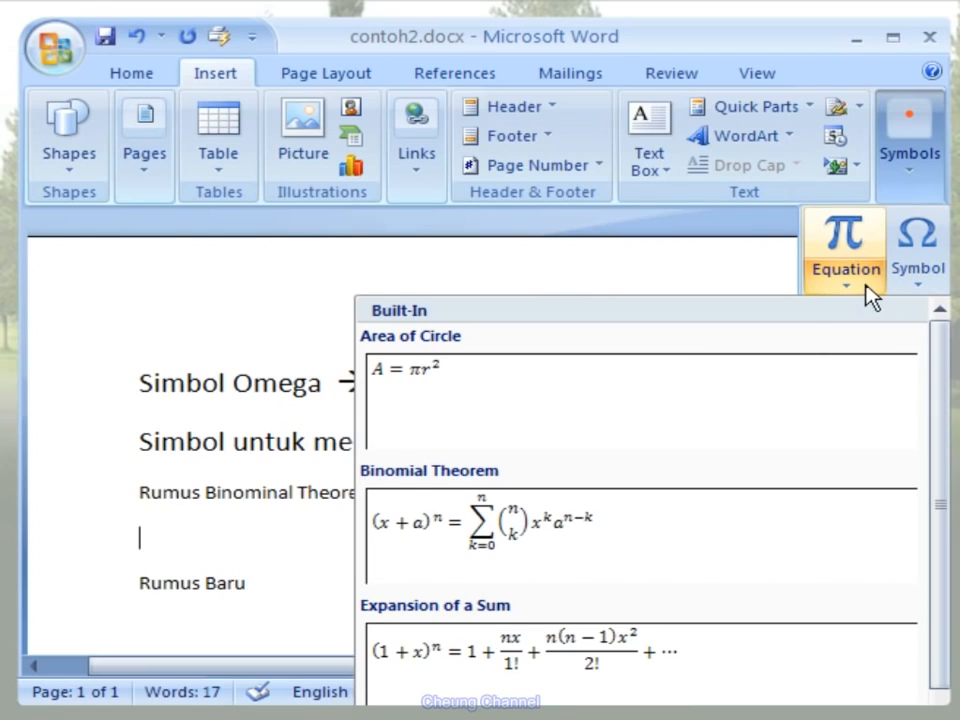
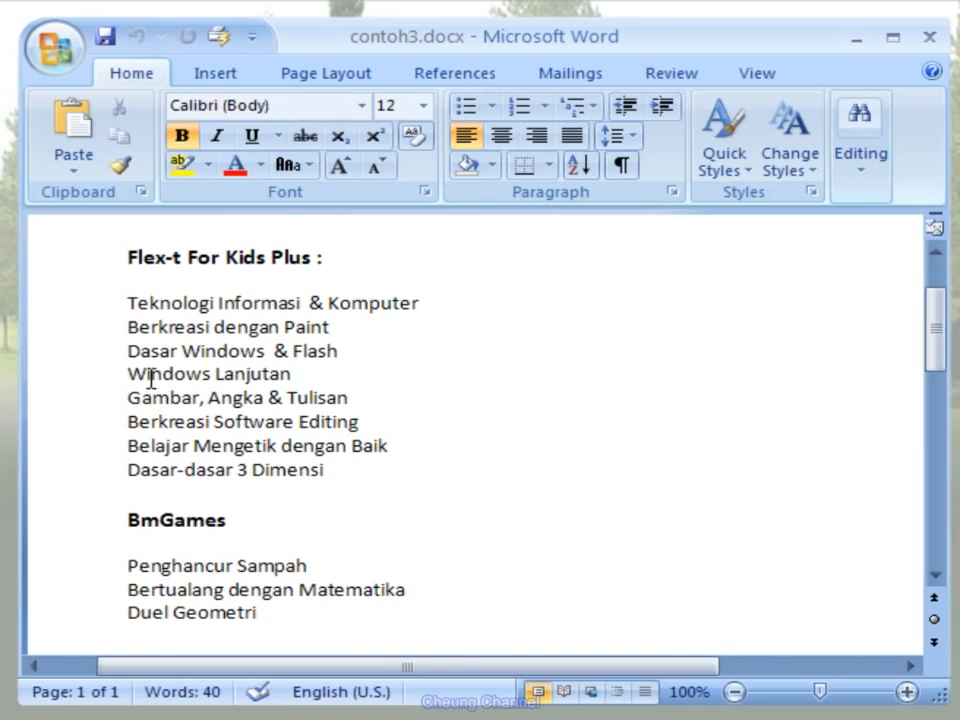
- Number the eight items under Flex-t For Kids Plus in contoh3.docx with the 1., 2., 3. format
{"action": "left_click_drag", "start_coordinate": [88, 316], "coordinate": [86, 474]}
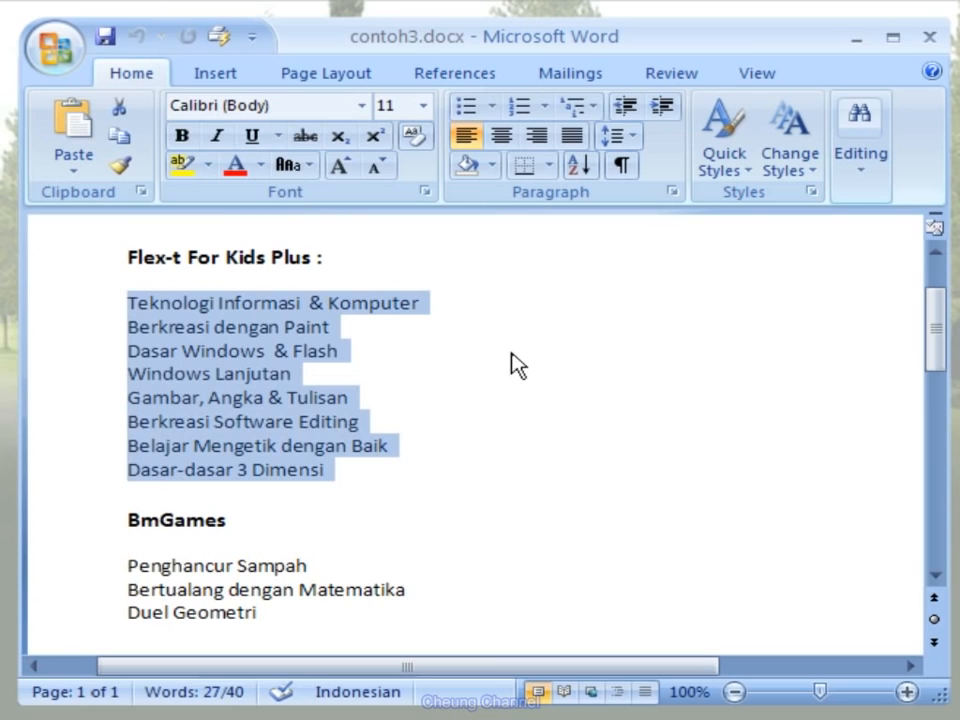
{"action": "left_click", "coordinate": [546, 108]}
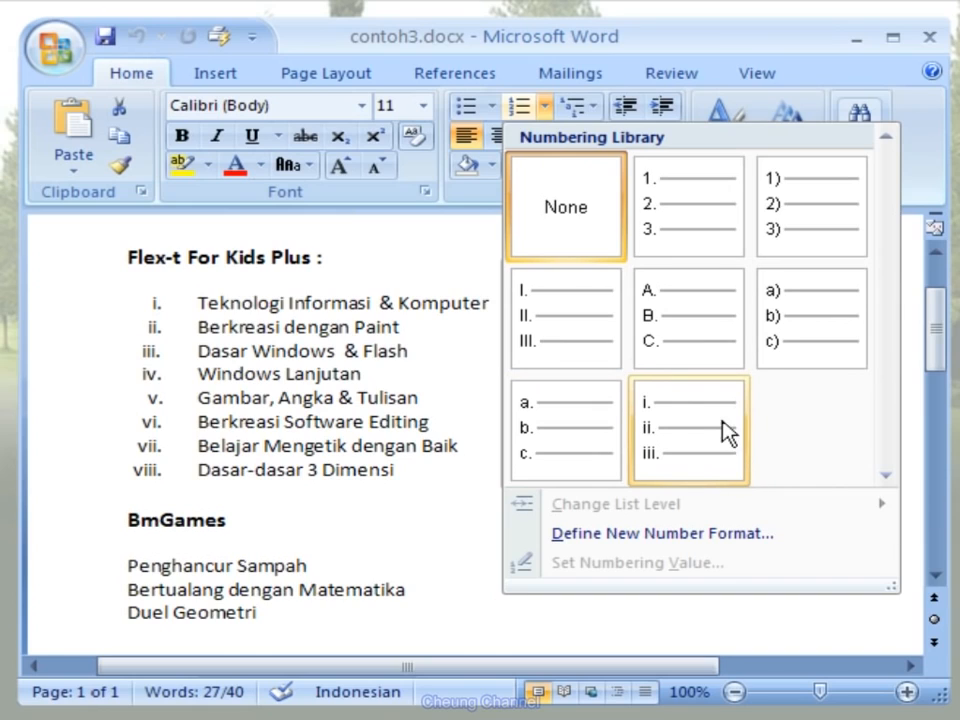
{"action": "left_click", "coordinate": [724, 254]}
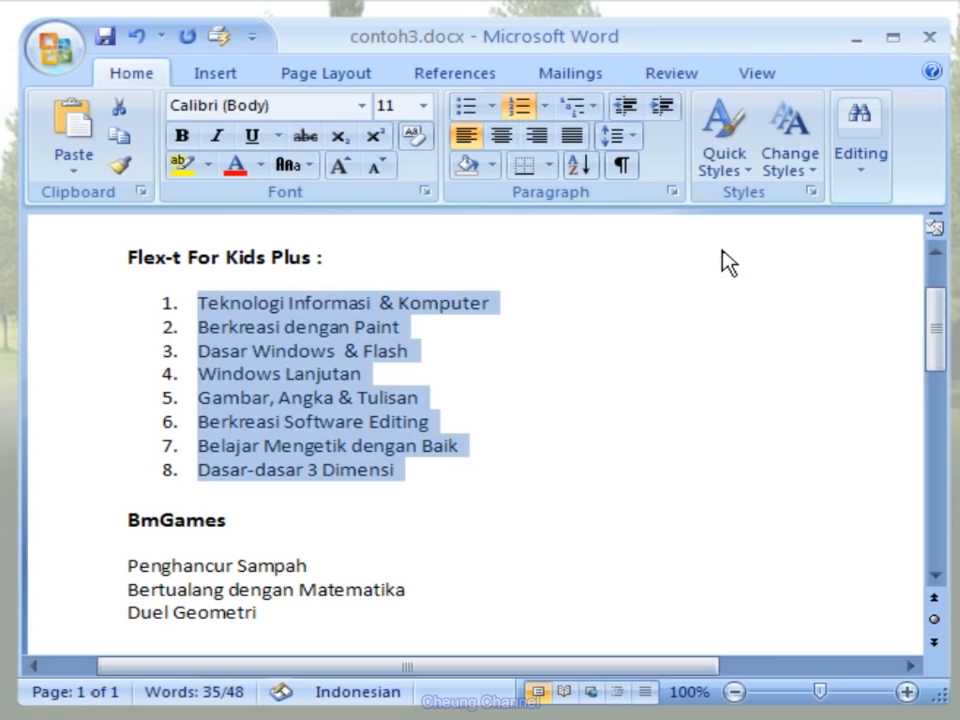
{"action": "left_click", "coordinate": [472, 488]}
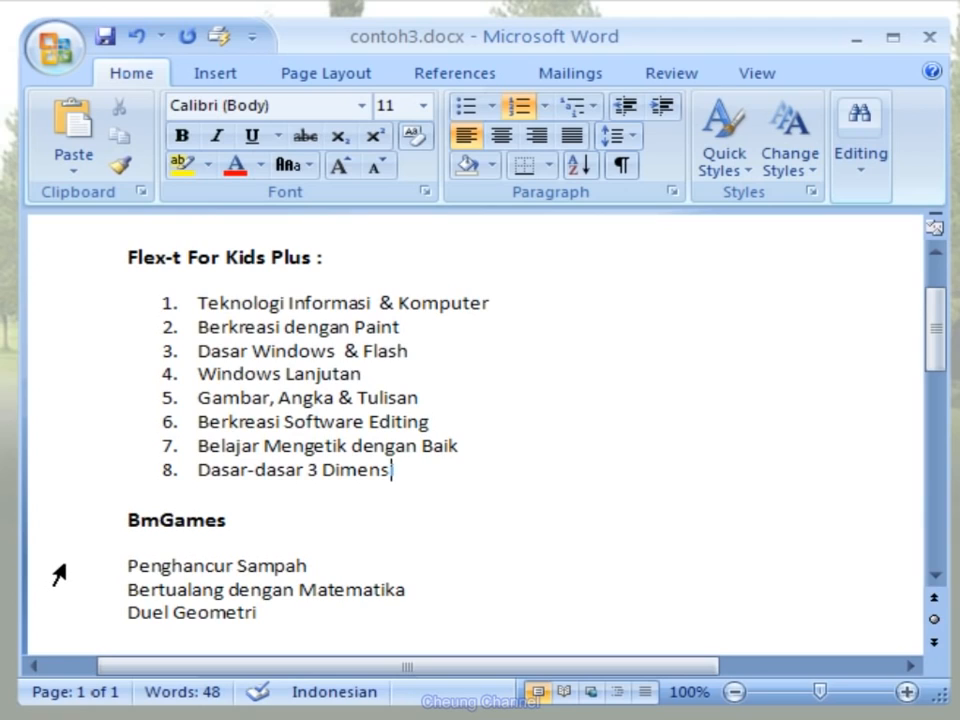
- Apply the arrowhead bullet style to the three items under the BmGames heading
{"action": "left_click_drag", "start_coordinate": [55, 566], "coordinate": [58, 612]}
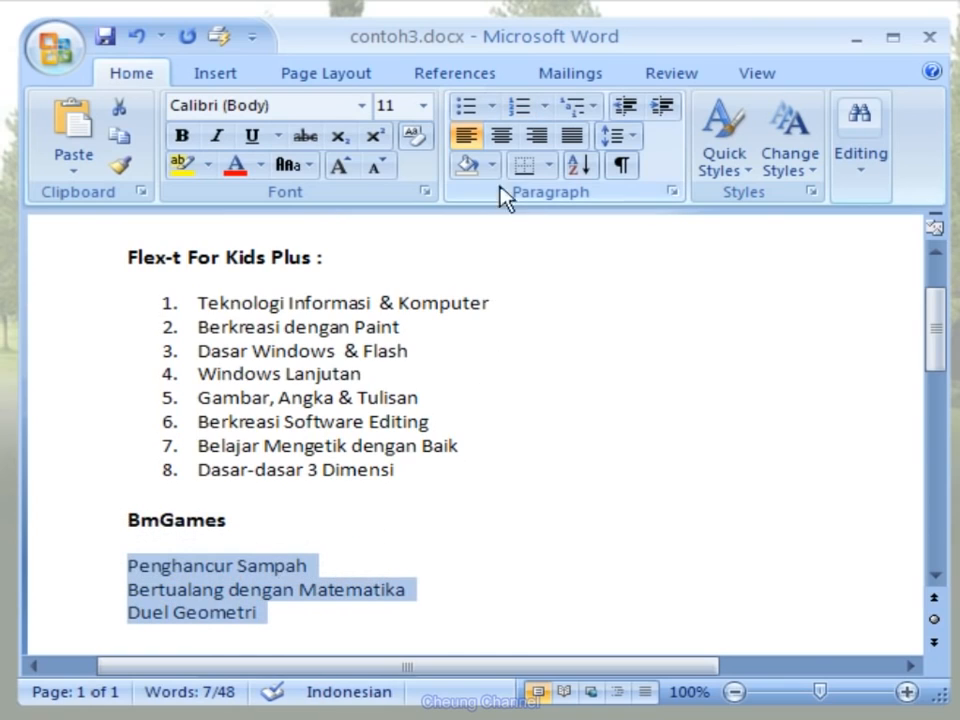
{"action": "left_click", "coordinate": [494, 110]}
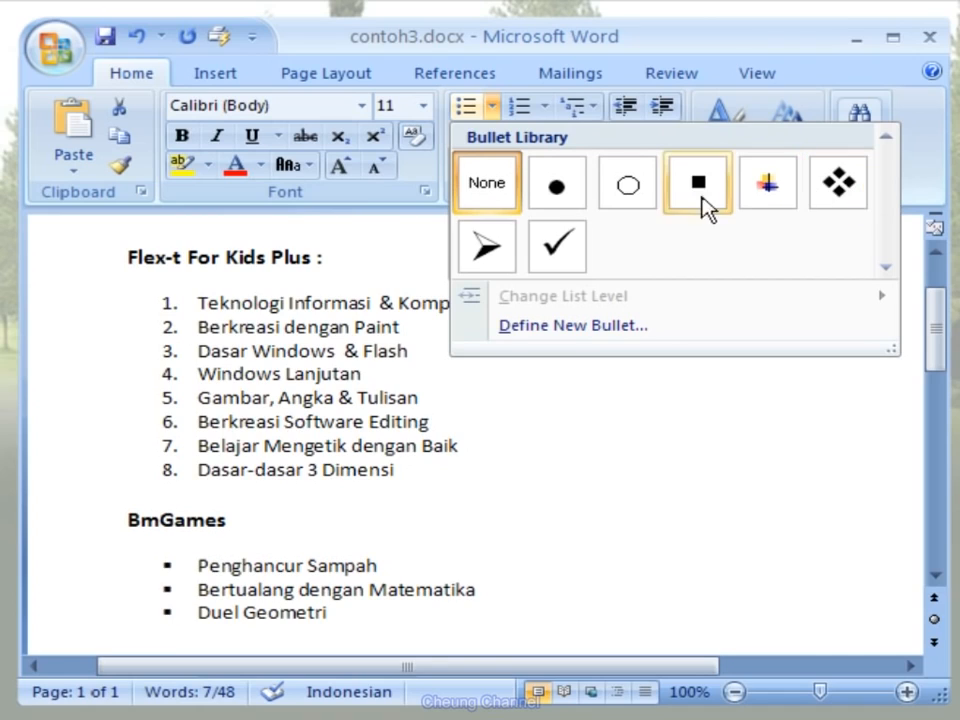
{"action": "left_click", "coordinate": [507, 270]}
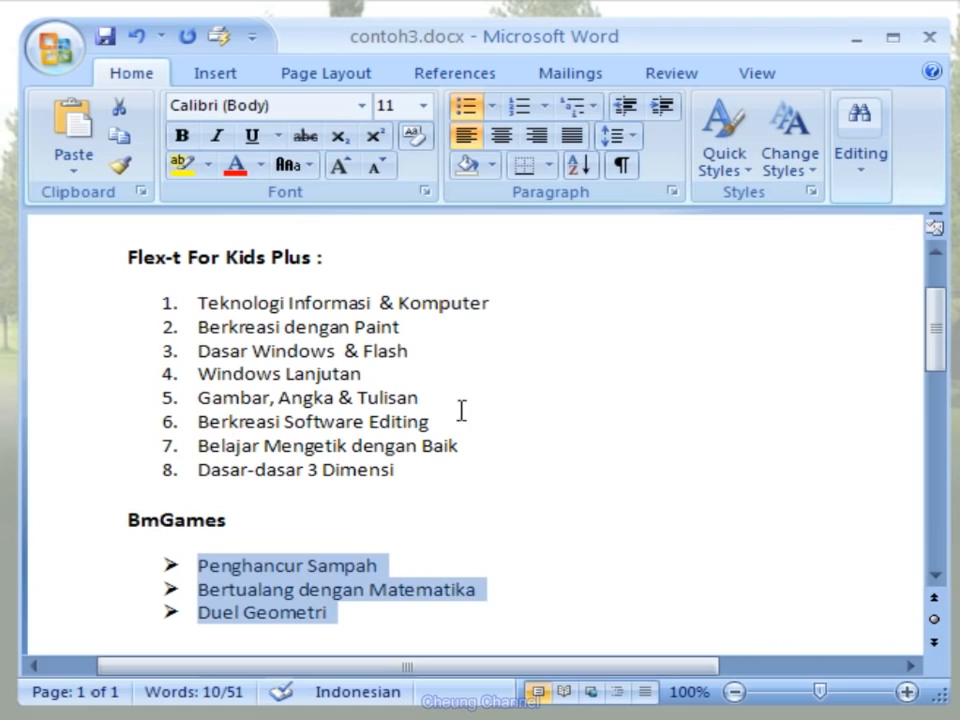
{"action": "left_click", "coordinate": [405, 615]}
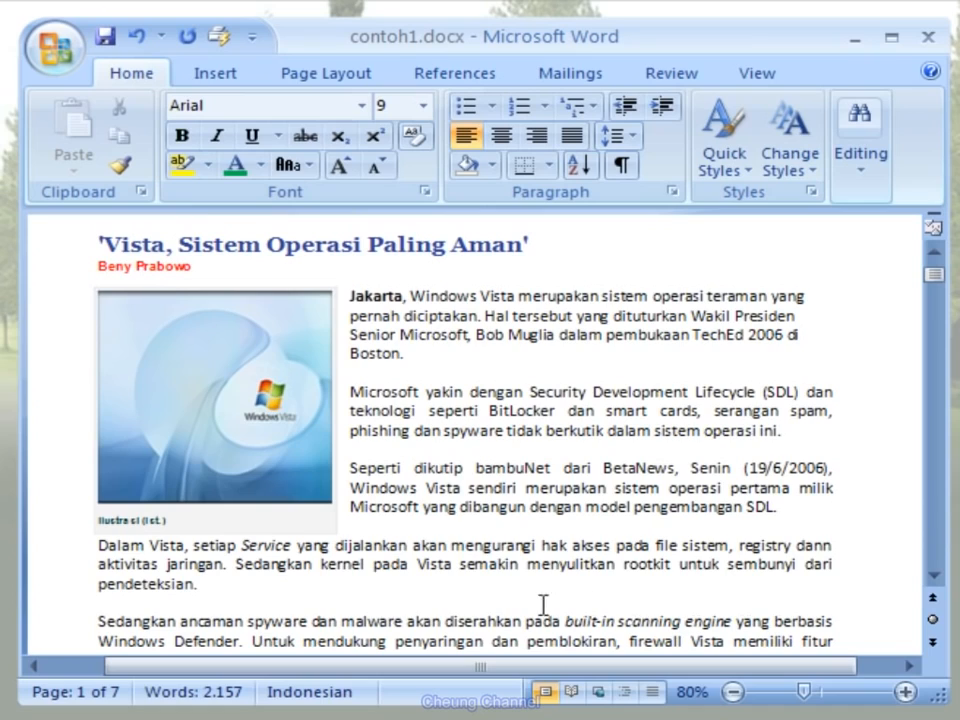
- In contoh1.docx, insert a Next Page section break before the paragraph starting "Sedangkan ancaman spyware"
{"action": "left_click", "coordinate": [97, 623]}
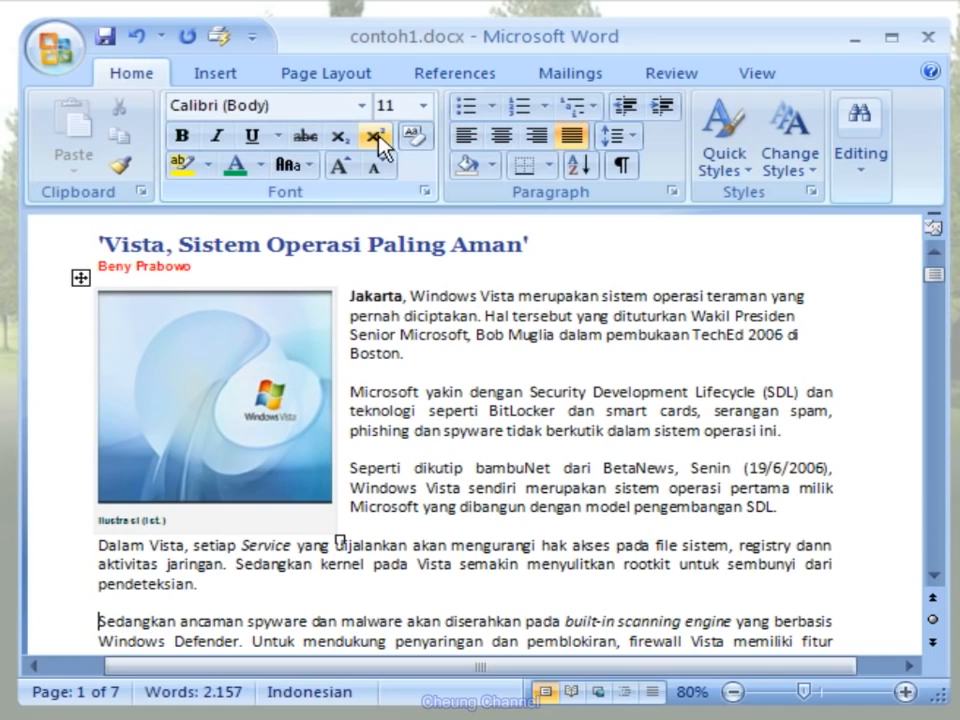
{"action": "left_click", "coordinate": [380, 88]}
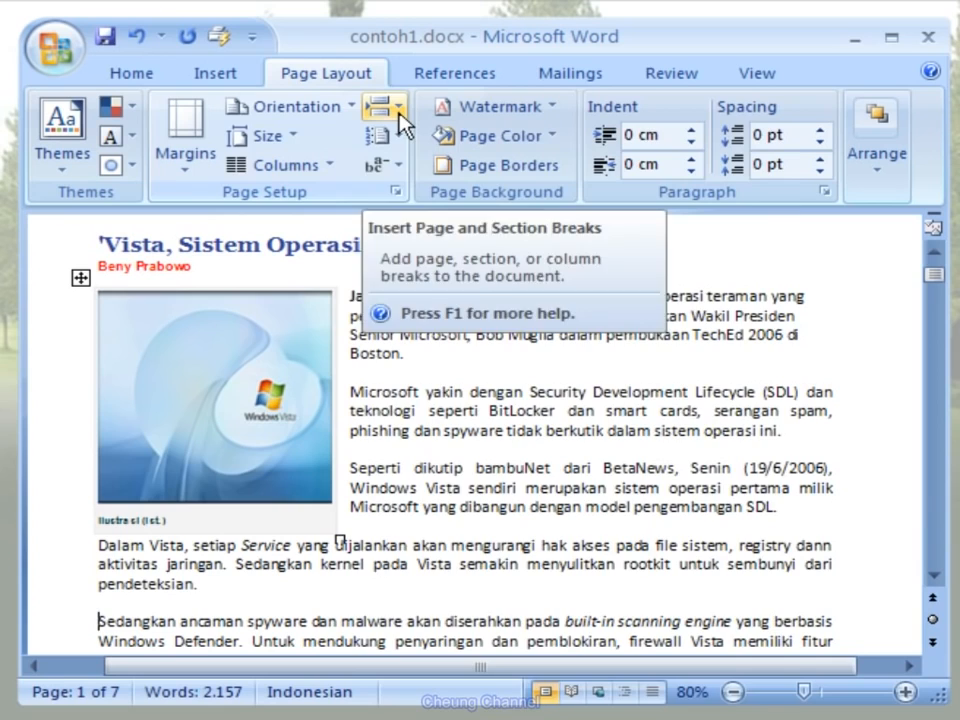
{"action": "left_click", "coordinate": [398, 116]}
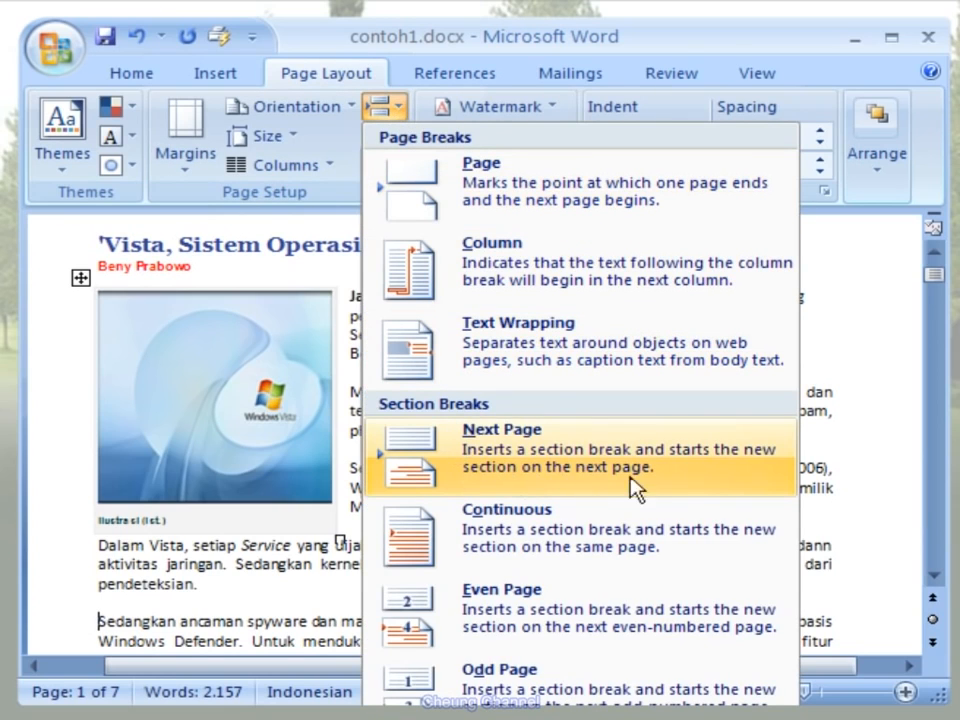
{"action": "left_click", "coordinate": [698, 488]}
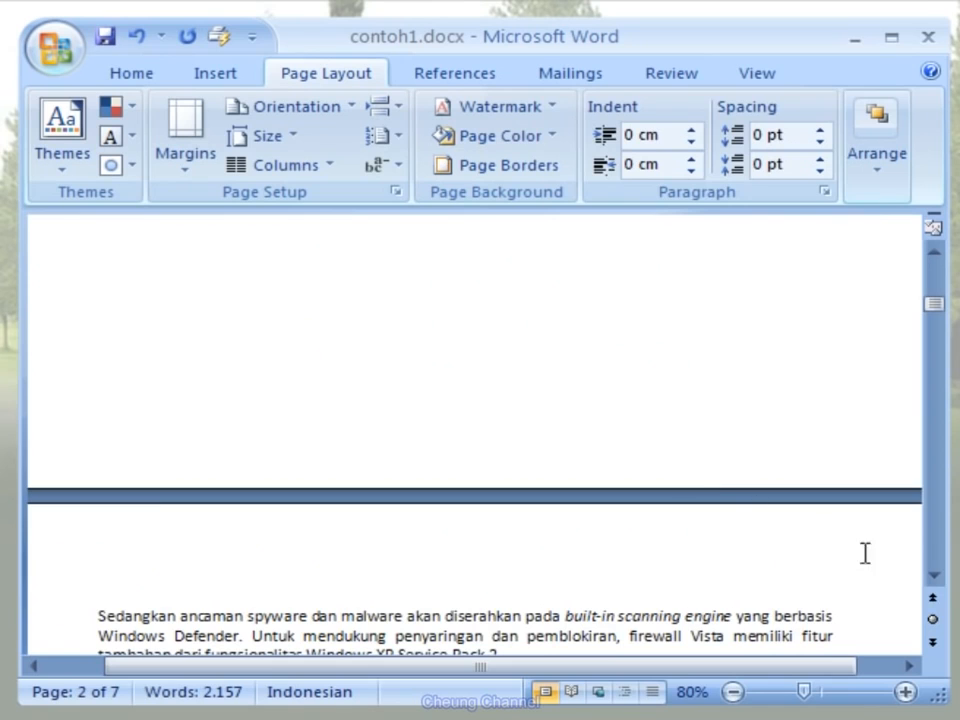
- Set the page orientation of the new section starting on page 2 to Landscape
{"action": "mouse_move", "coordinate": [939, 311]}
{"action": "left_mouse_down"}
{"action": "mouse_move", "coordinate": [938, 276]}
{"action": "mouse_move", "coordinate": [937, 316]}
{"action": "left_mouse_up"}
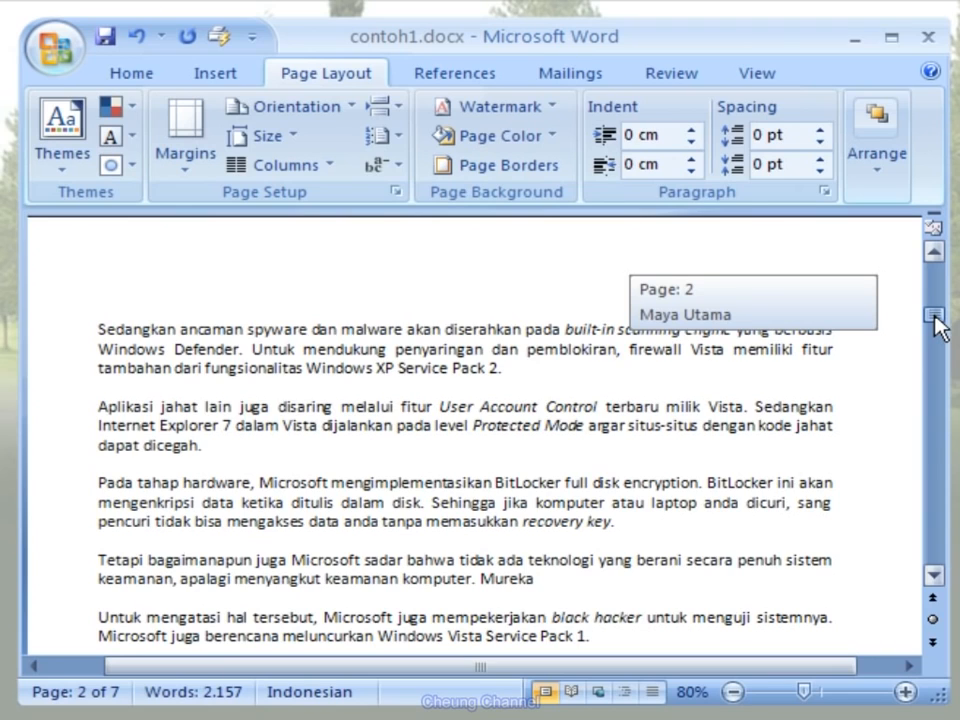
{"action": "left_click_drag", "start_coordinate": [934, 316], "coordinate": [935, 320]}
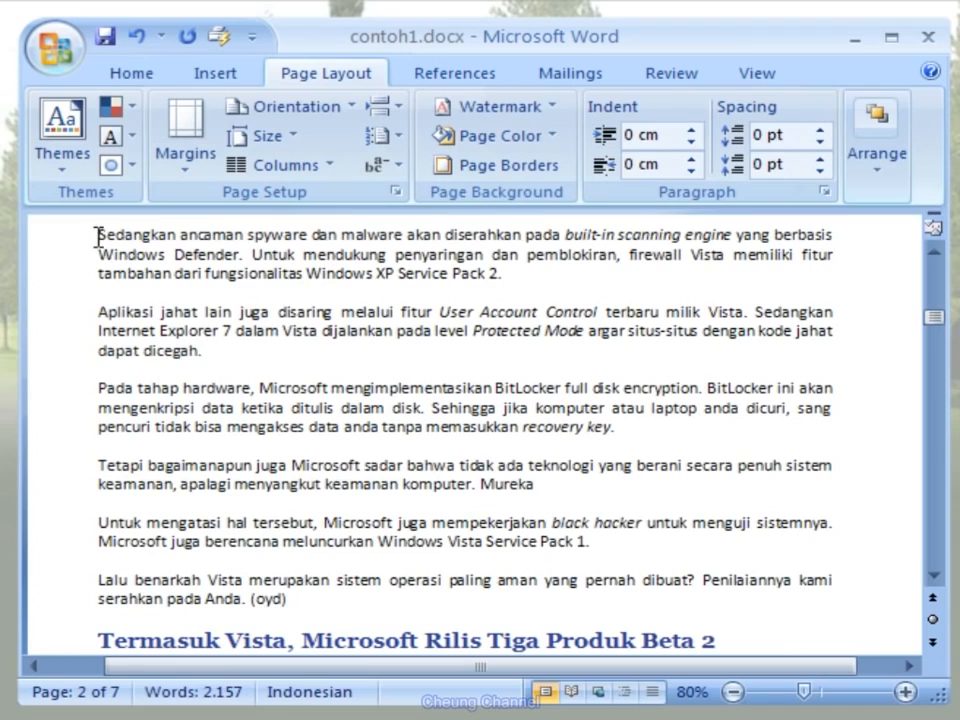
{"action": "left_click", "coordinate": [352, 110]}
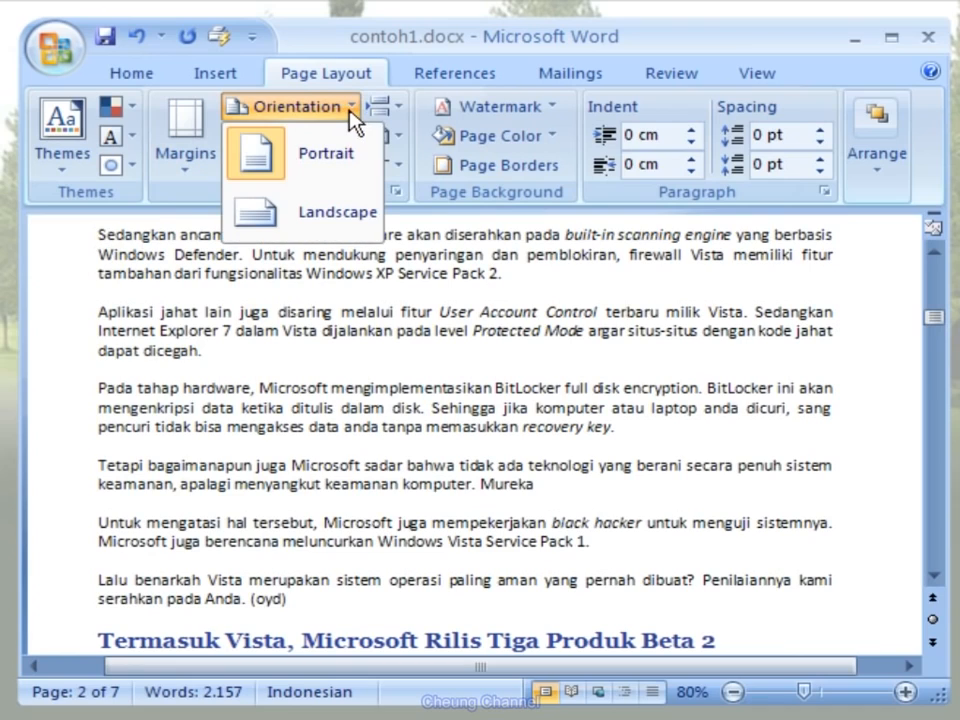
{"action": "left_click", "coordinate": [358, 229]}
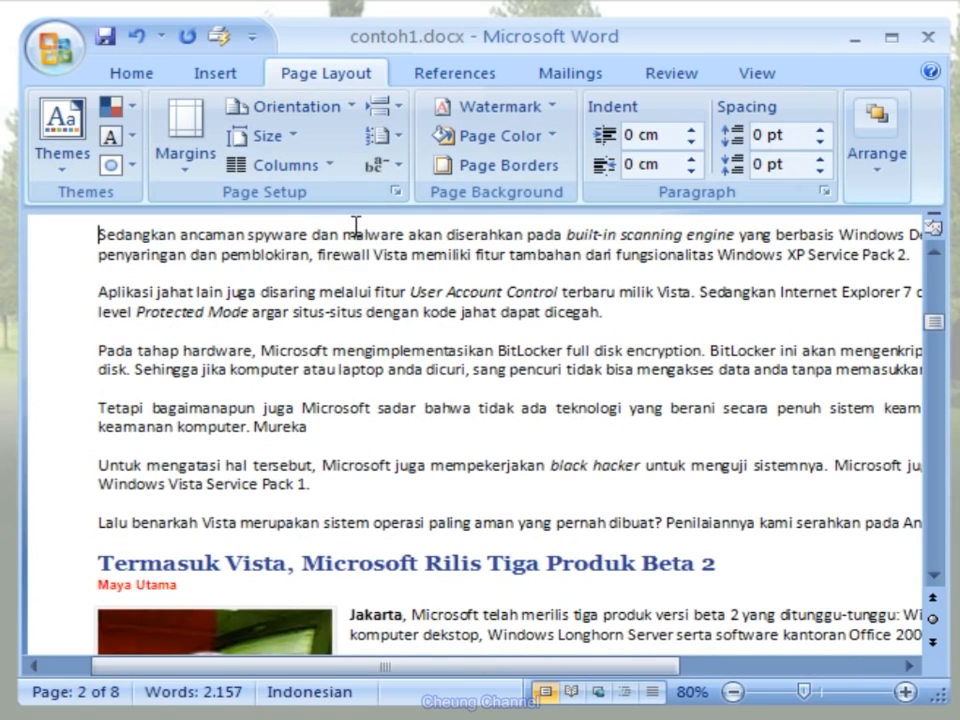
- Arrange the text of the landscape section in three columns
{"action": "left_click", "coordinate": [331, 170]}
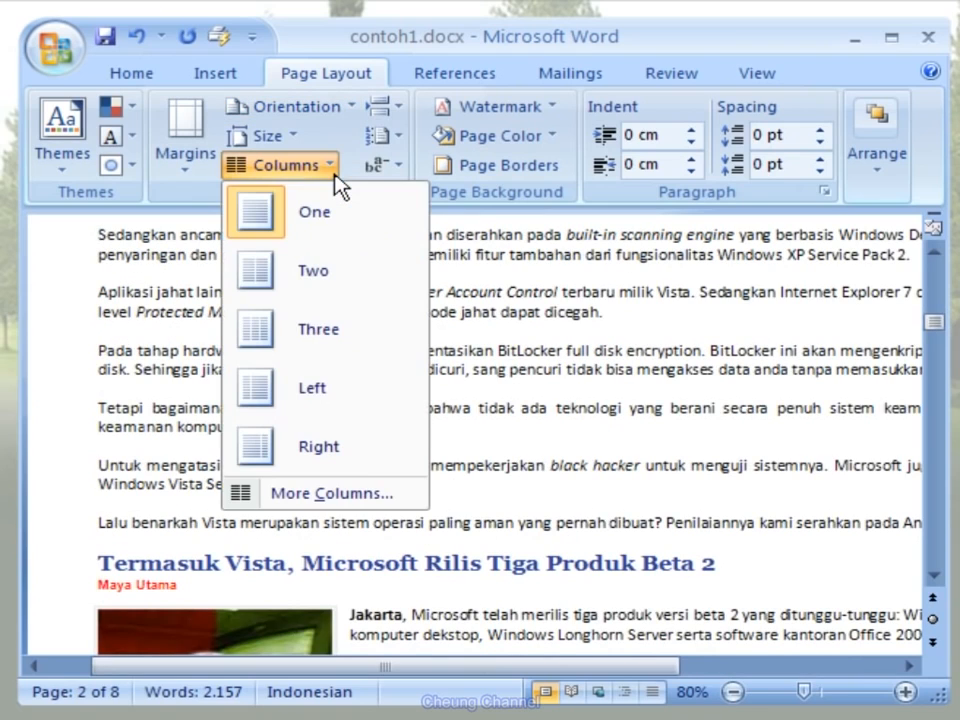
{"action": "left_click", "coordinate": [368, 334]}
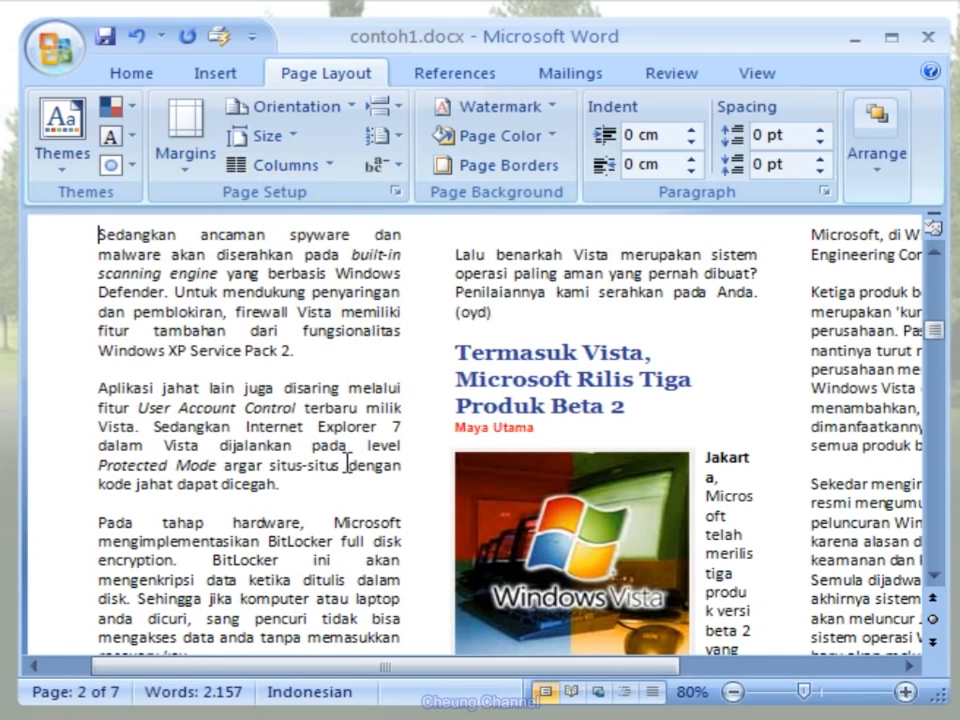
{"action": "left_click_drag", "start_coordinate": [375, 677], "coordinate": [448, 677]}
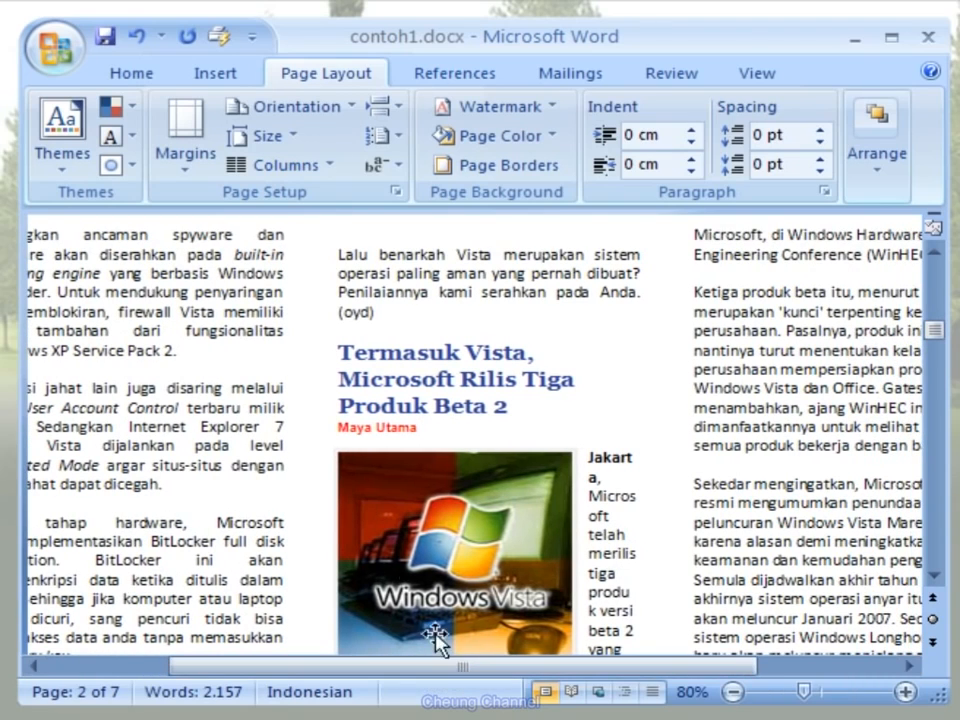
- Insert a column break before the heading "Termasuk Vista, Microsoft Rilis Tiga Produk Beta 2"
{"action": "left_click", "coordinate": [340, 350]}
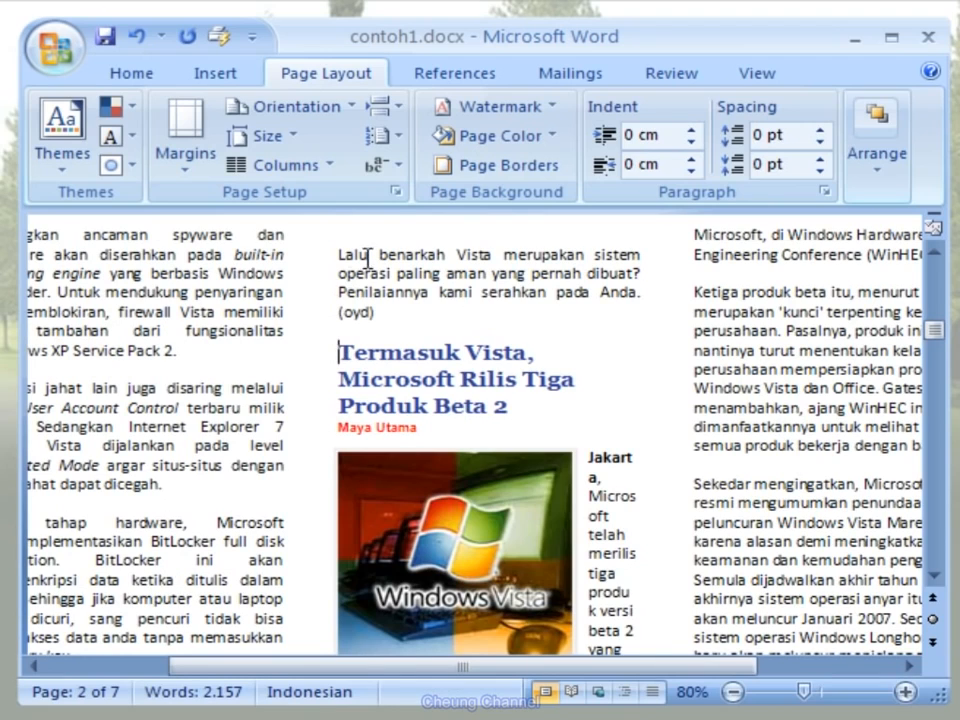
{"action": "left_click", "coordinate": [400, 116]}
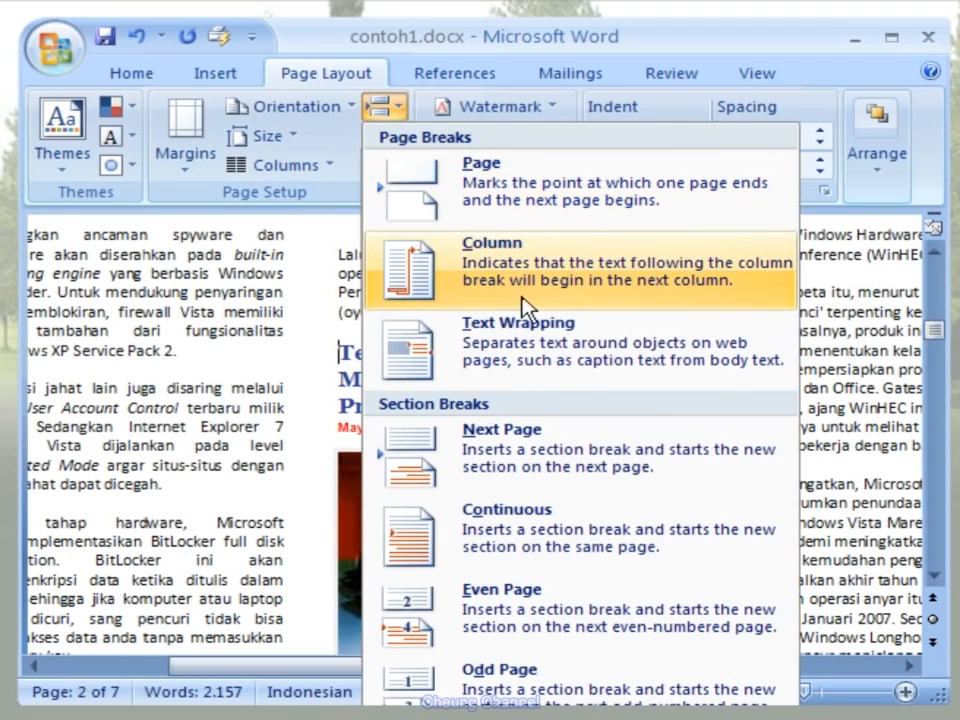
{"action": "left_click", "coordinate": [575, 310]}
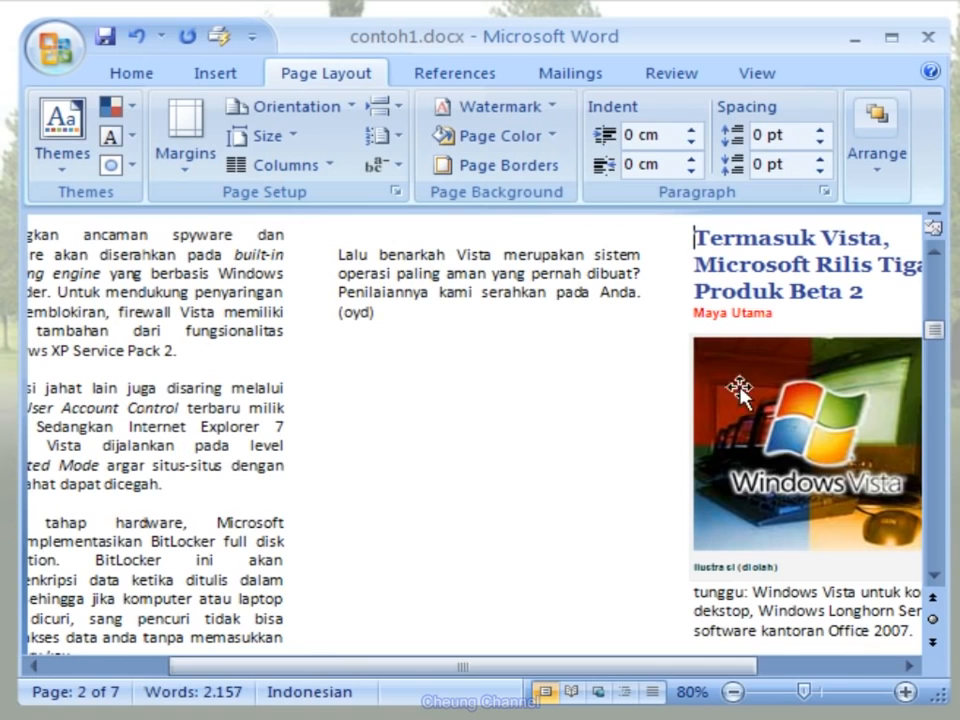
- Insert a page break before the heading "Microsoft Kembangkan Media Player Digital" and look over the resulting page layout
{"action": "left_click_drag", "start_coordinate": [935, 336], "coordinate": [936, 379]}
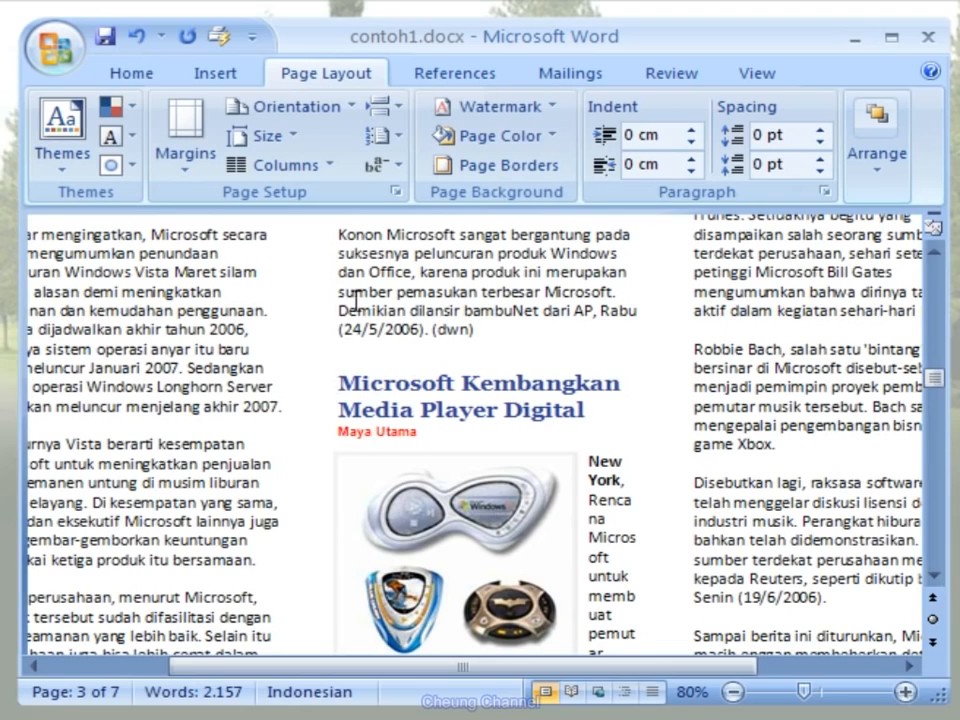
{"action": "left_click", "coordinate": [401, 114]}
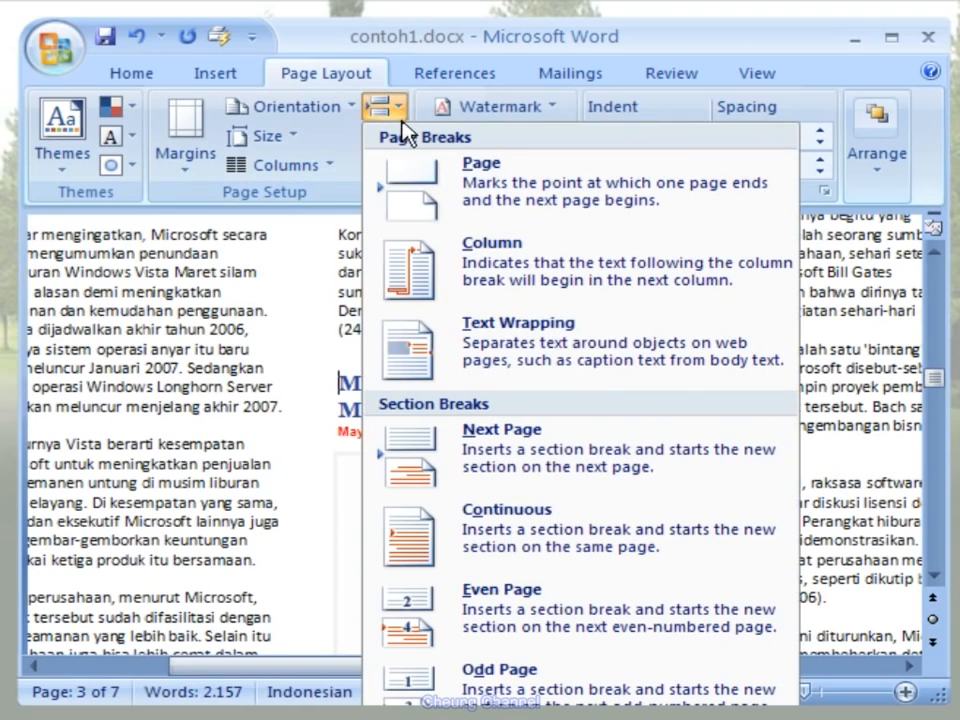
{"action": "left_click", "coordinate": [707, 226]}
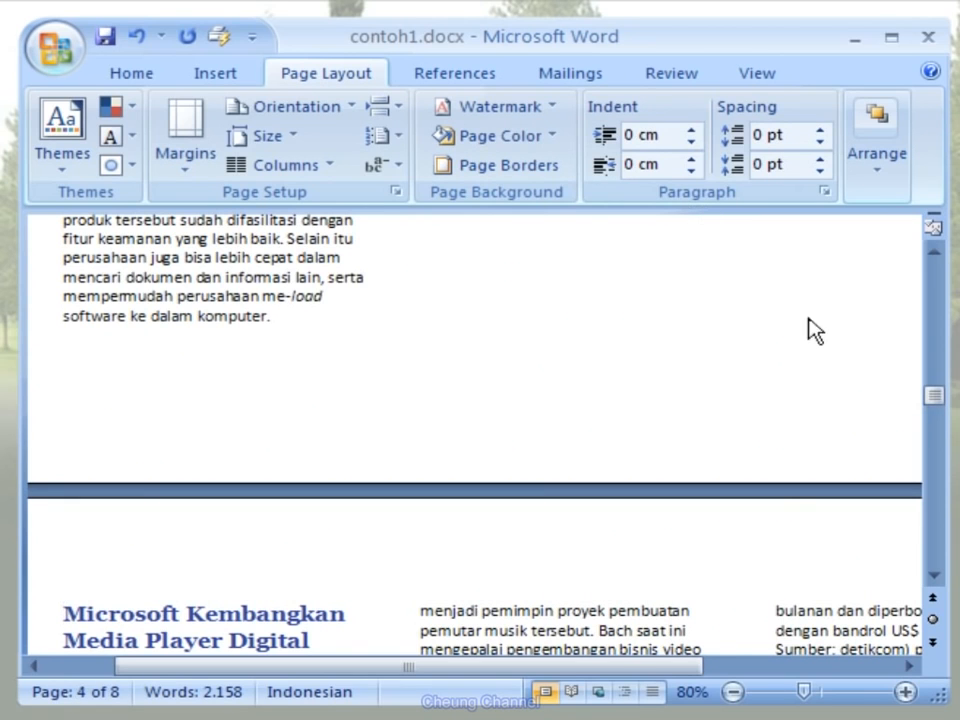
{"action": "left_click_drag", "start_coordinate": [927, 396], "coordinate": [936, 303]}
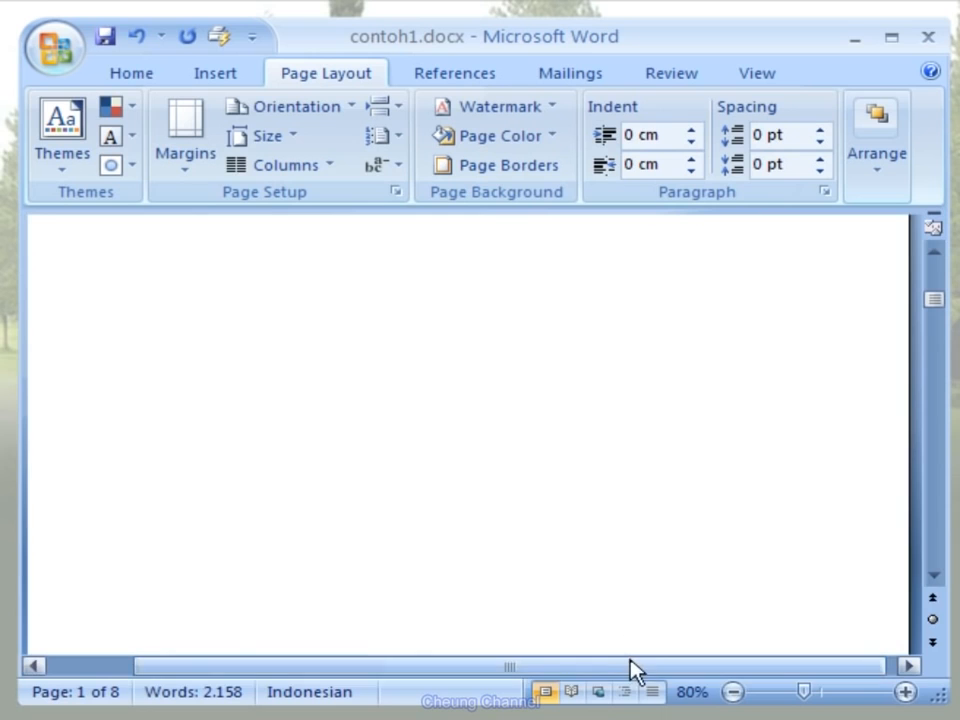
{"action": "left_click_drag", "start_coordinate": [634, 667], "coordinate": [553, 667]}
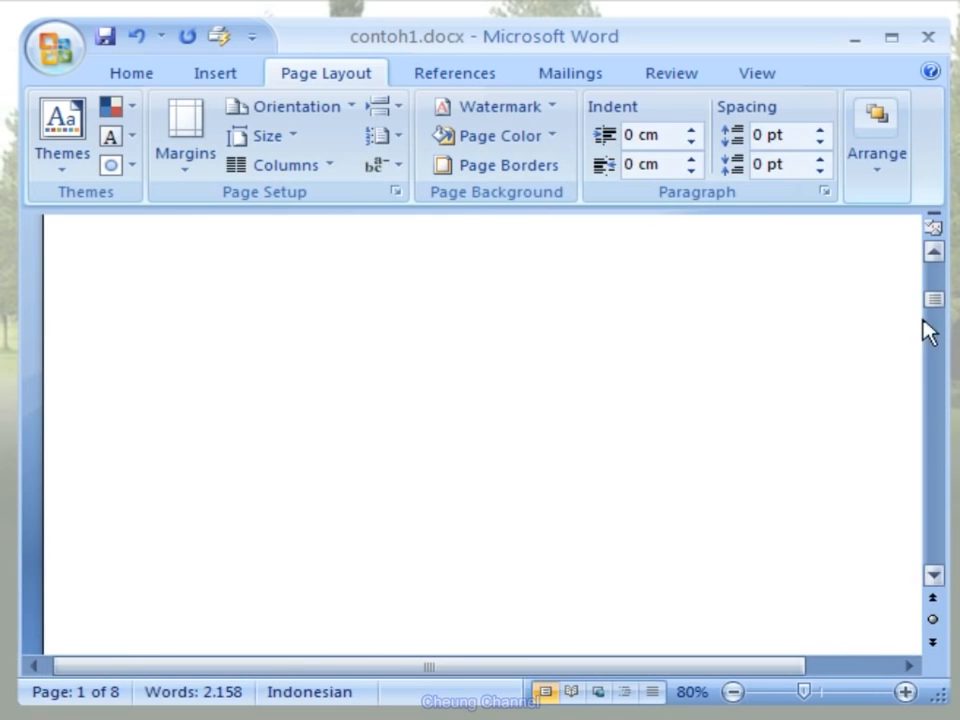
{"action": "left_click_drag", "start_coordinate": [934, 304], "coordinate": [933, 458]}
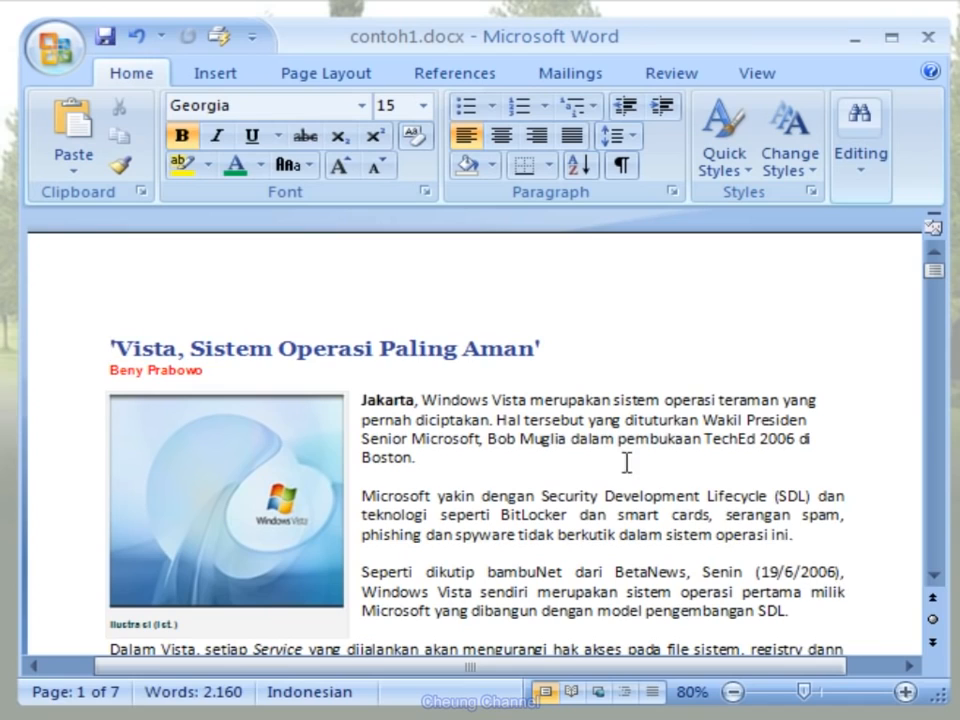
- Insert the built-in Annual header in contoh1.docx and enter "Microsoft News" as its document title
{"action": "left_click", "coordinate": [243, 88]}
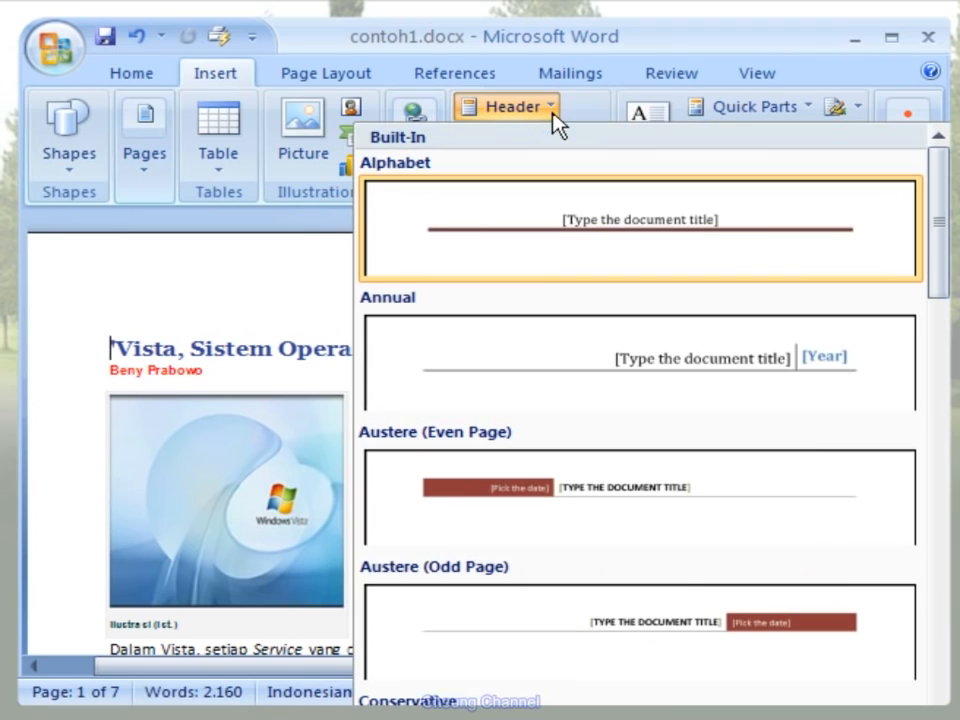
{"action": "left_click", "coordinate": [549, 112]}
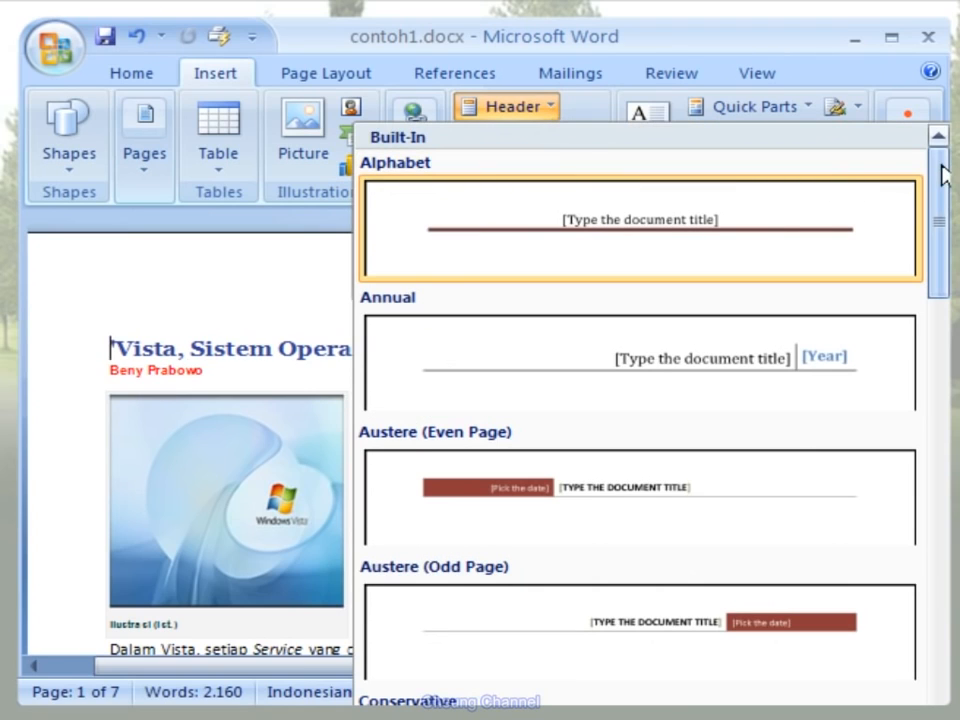
{"action": "mouse_move", "coordinate": [943, 171]}
{"action": "left_mouse_down"}
{"action": "mouse_move", "coordinate": [941, 594]}
{"action": "mouse_move", "coordinate": [937, 178]}
{"action": "left_mouse_up"}
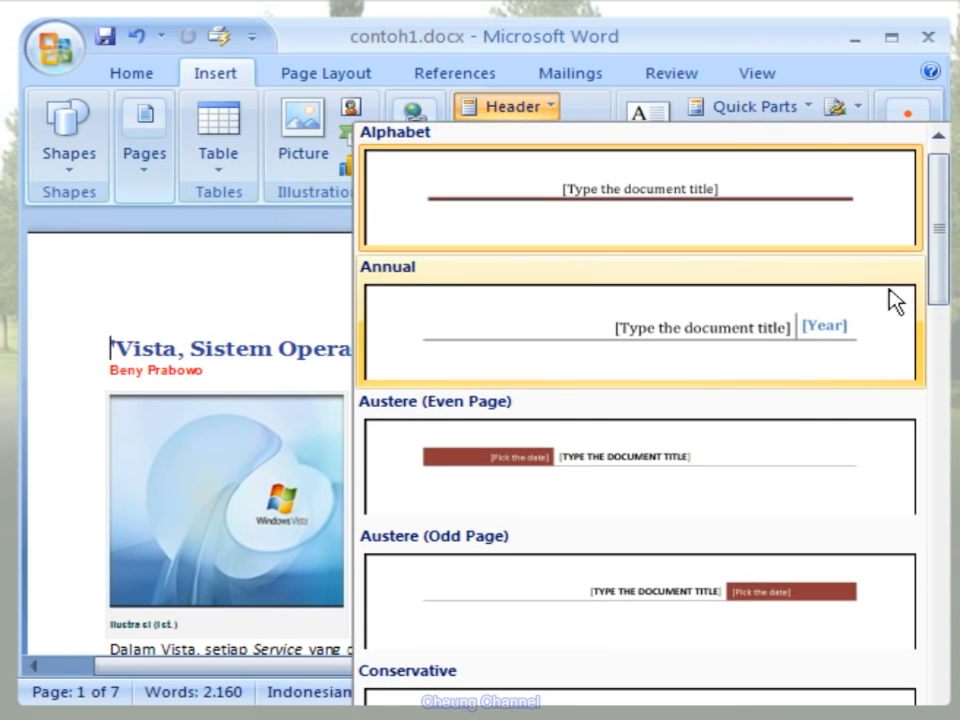
{"action": "left_click", "coordinate": [878, 340]}
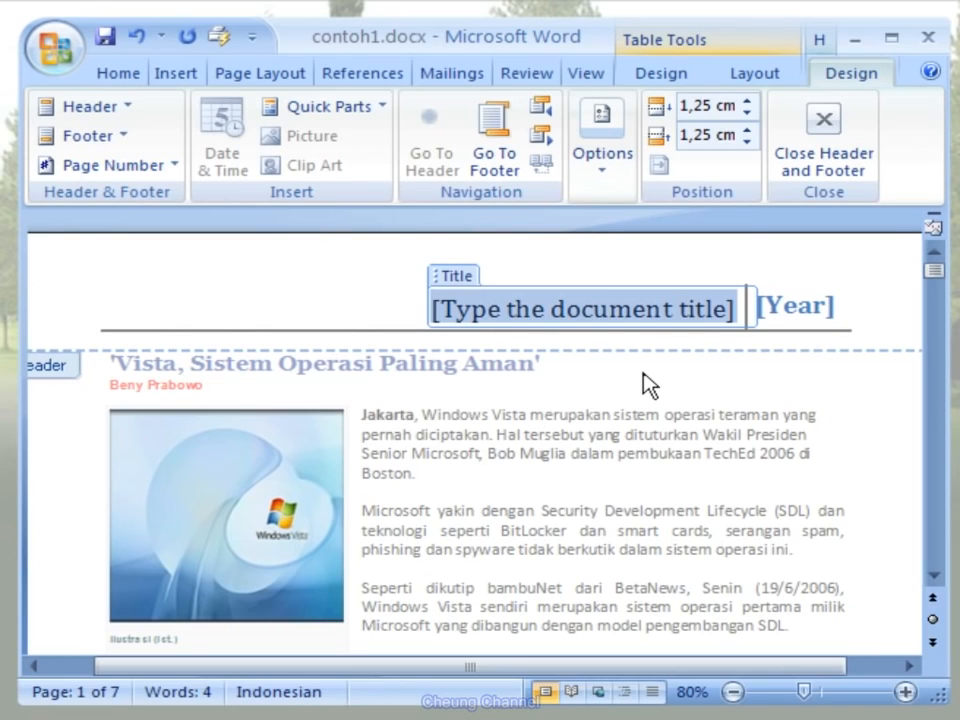
{"action": "type", "text": "M"}
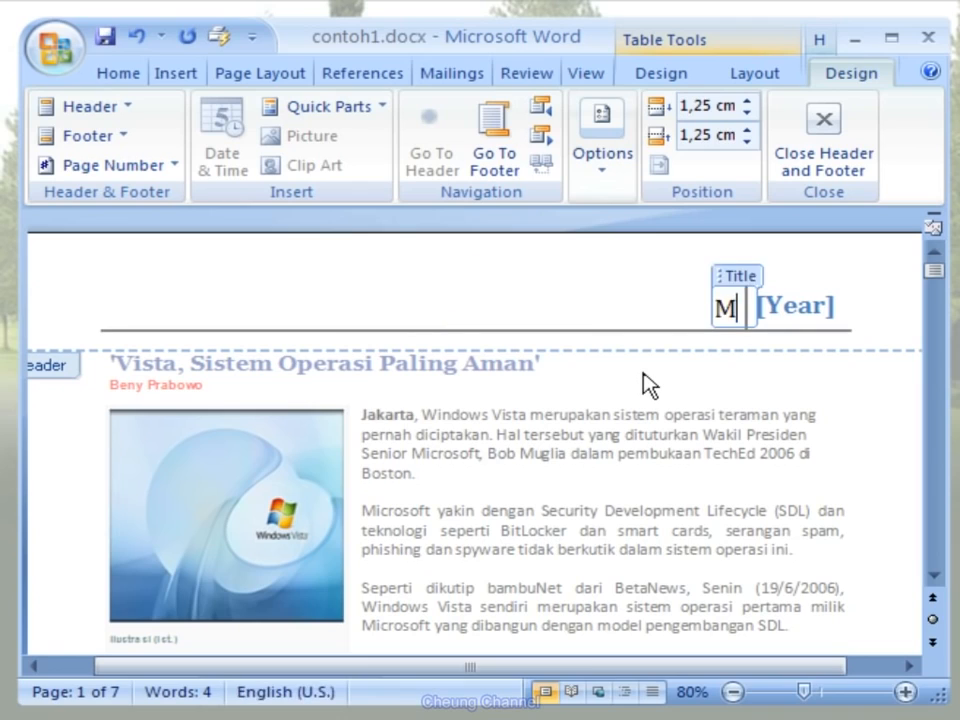
{"action": "type", "text": "icro"}
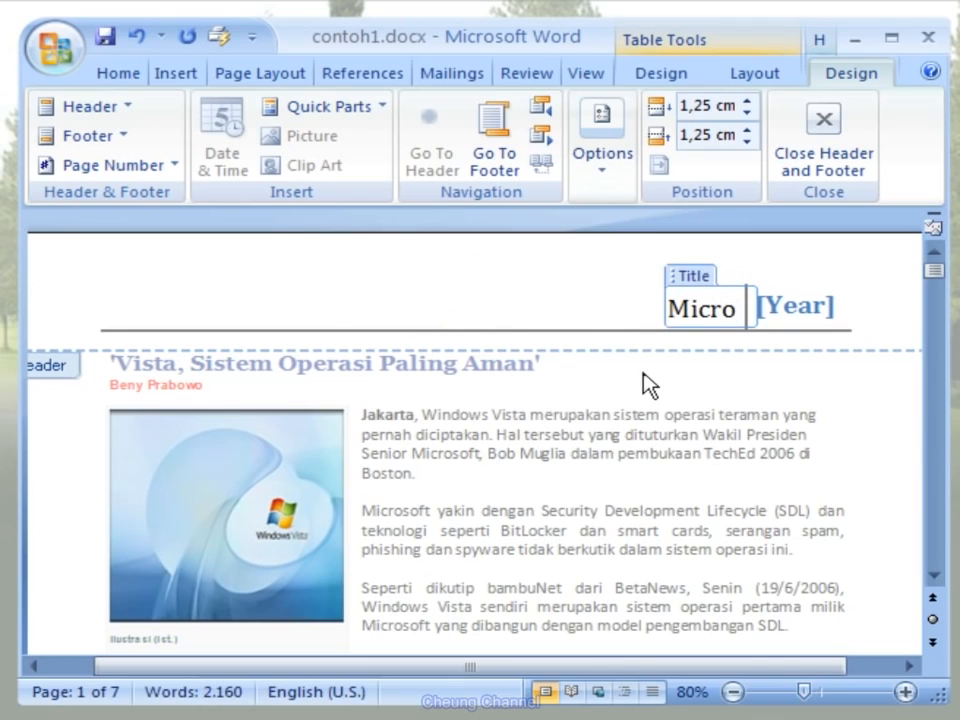
{"action": "type", "text": "soft News"}
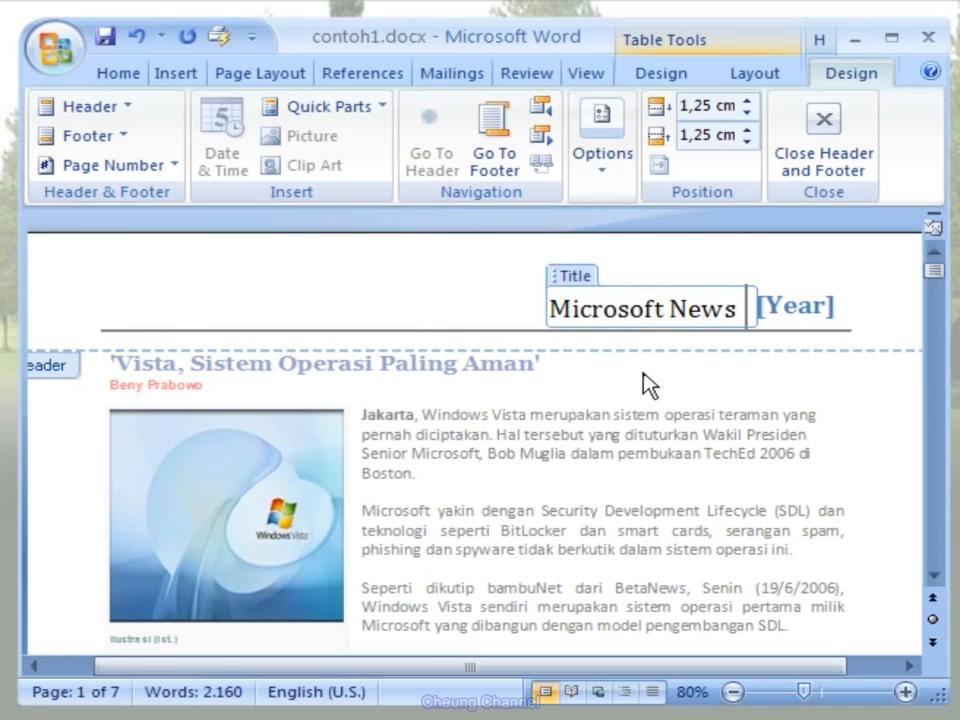
- Set the year in the Annual header to 2006 and return to the body text
{"action": "key", "text": "Tab"}
{"action": "type", "text": "200"}
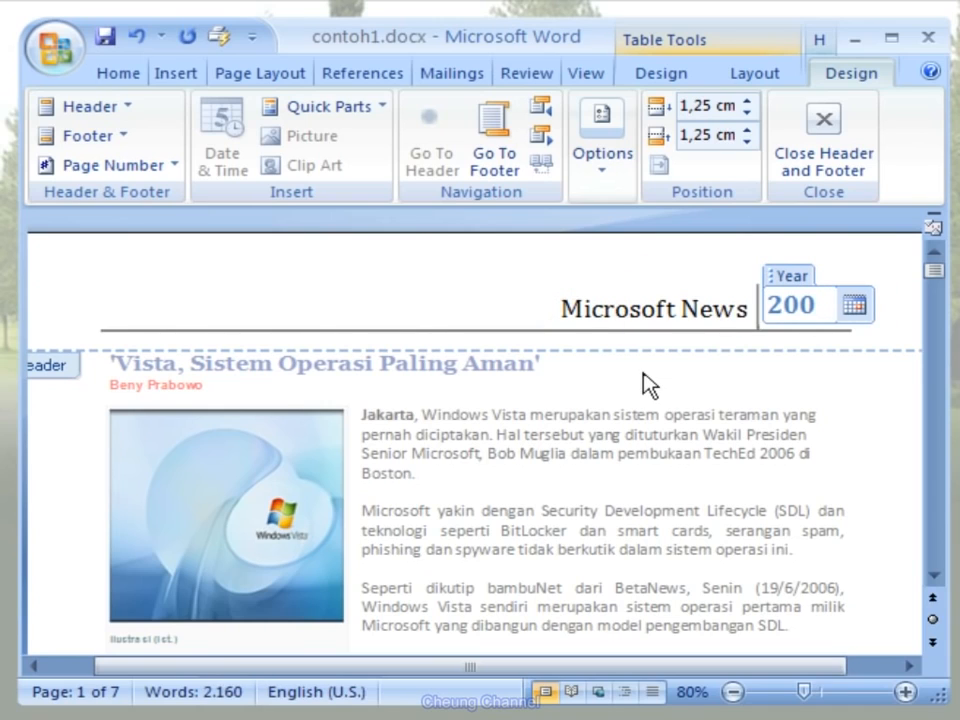
{"action": "type", "text": "6"}
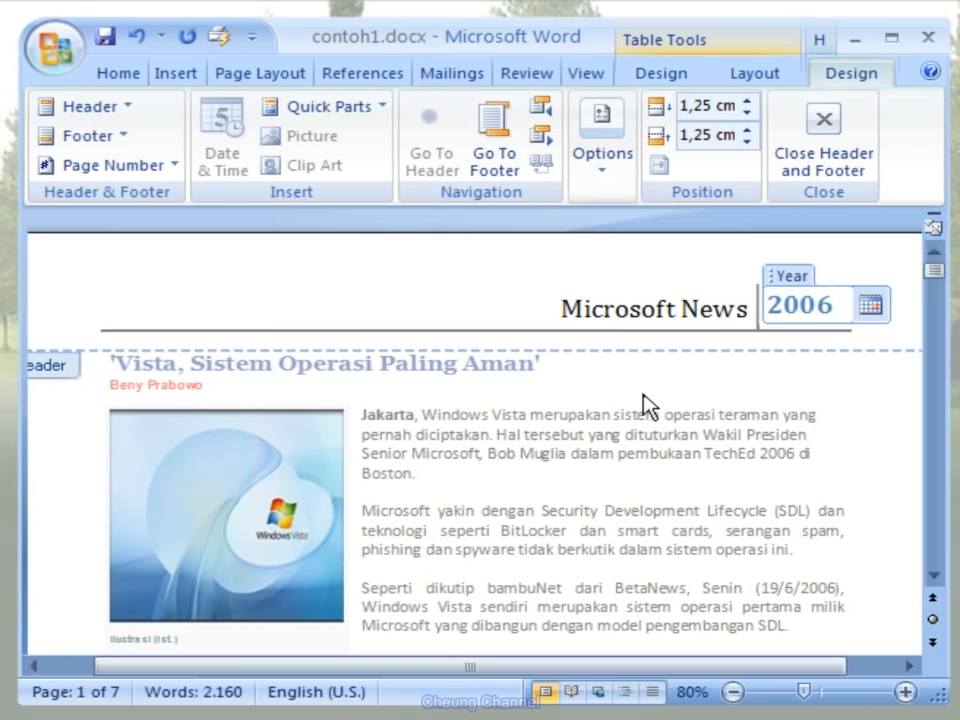
{"action": "double_click", "coordinate": [641, 393]}
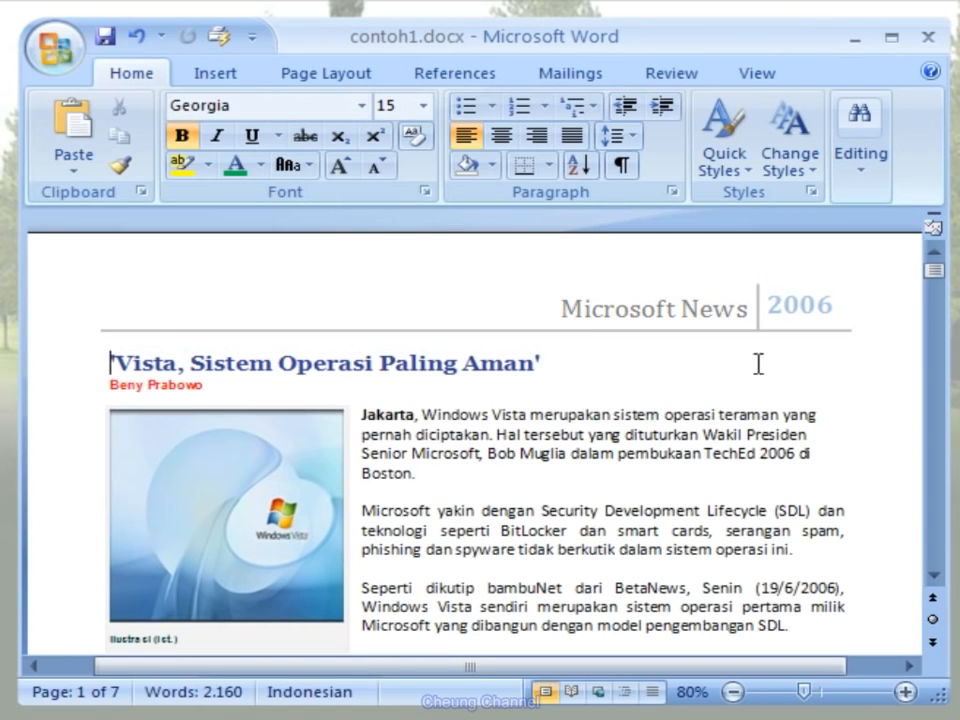
- Insert the built-in Stacks footer, enter "Bamboomedia Cipta Persada" as the company name, and return to the body text
{"action": "mouse_move", "coordinate": [936, 285]}
{"action": "left_mouse_down"}
{"action": "mouse_move", "coordinate": [940, 318]}
{"action": "mouse_move", "coordinate": [940, 278]}
{"action": "left_mouse_up"}
{"action": "left_click", "coordinate": [245, 75]}
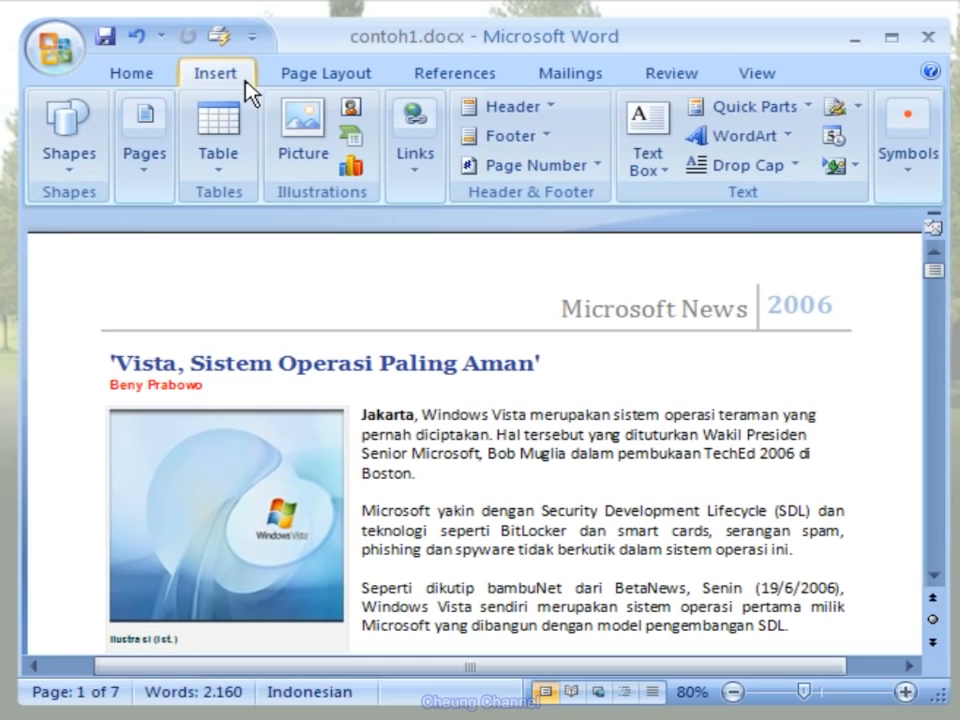
{"action": "left_click", "coordinate": [549, 138]}
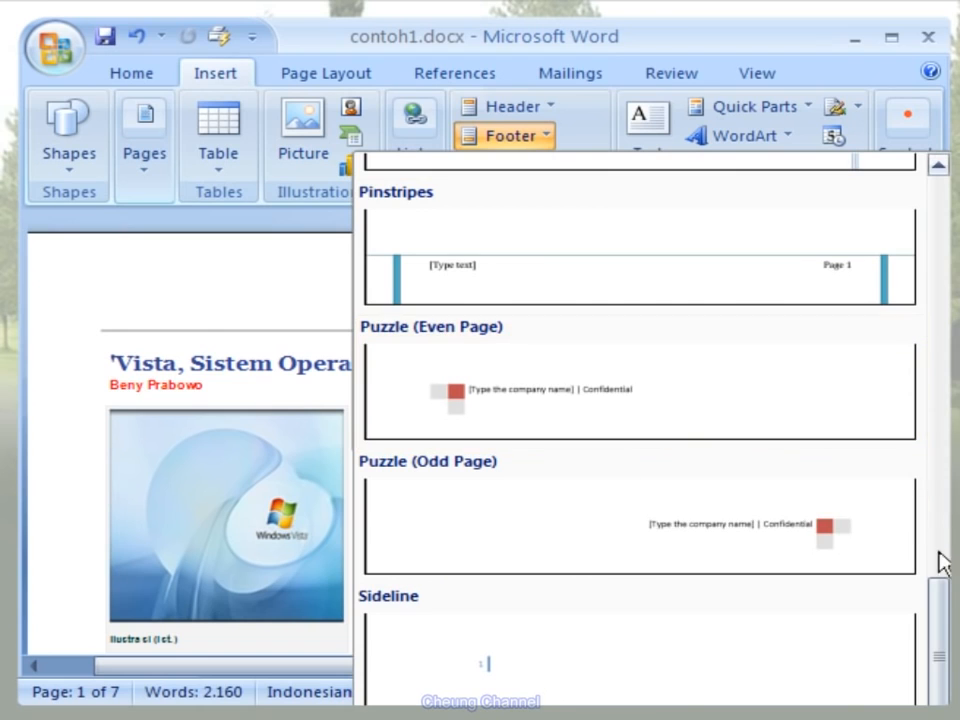
{"action": "left_click_drag", "start_coordinate": [943, 596], "coordinate": [937, 636]}
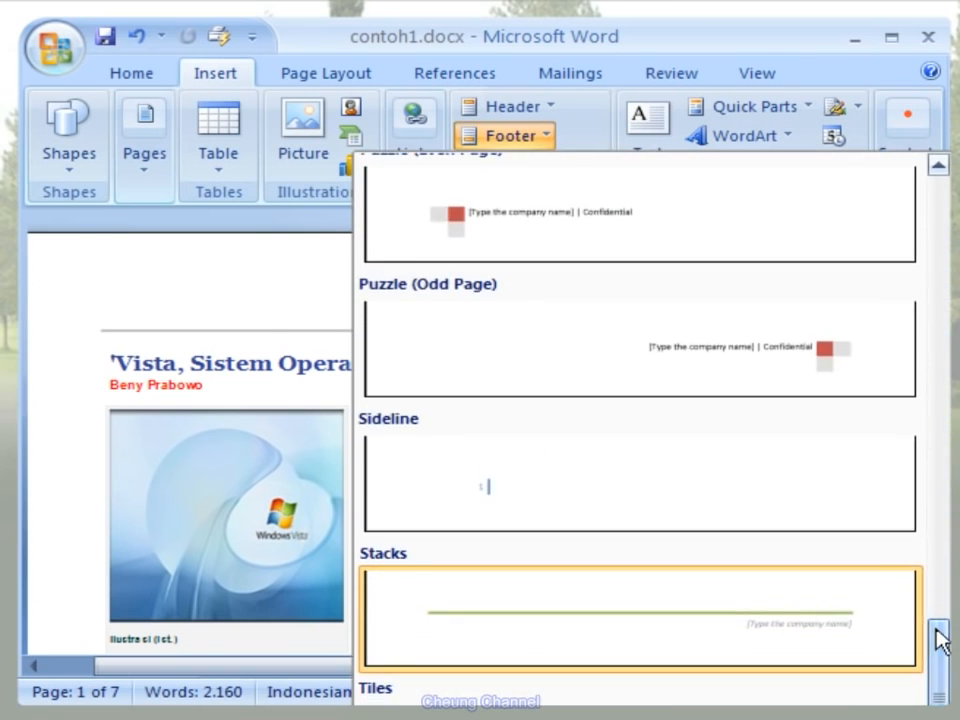
{"action": "left_click", "coordinate": [880, 632]}
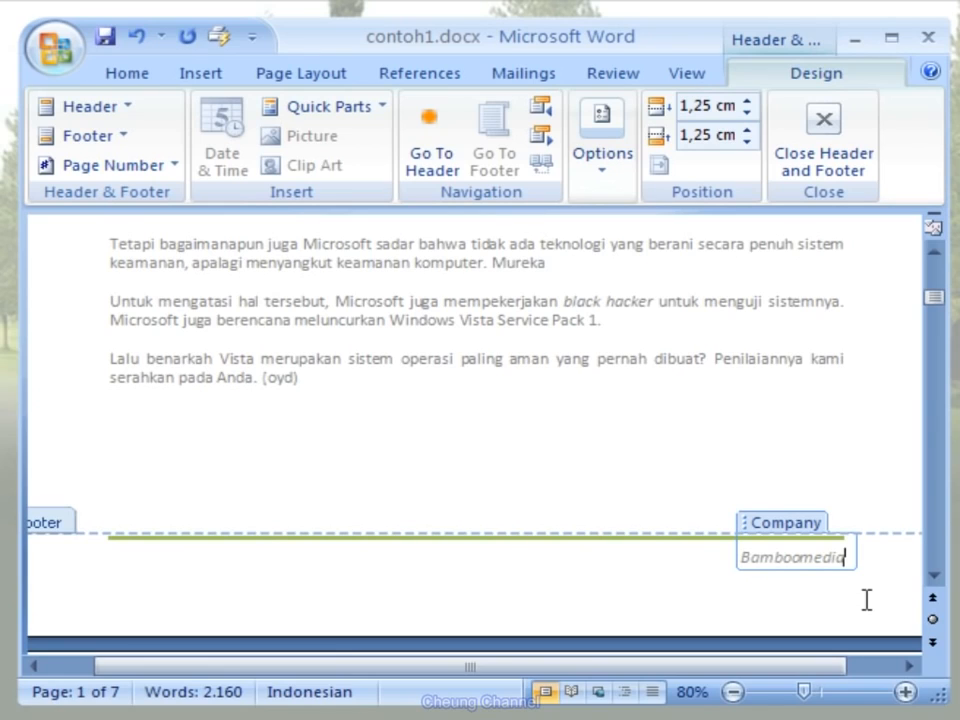
{"action": "type", "text": "Cip"}
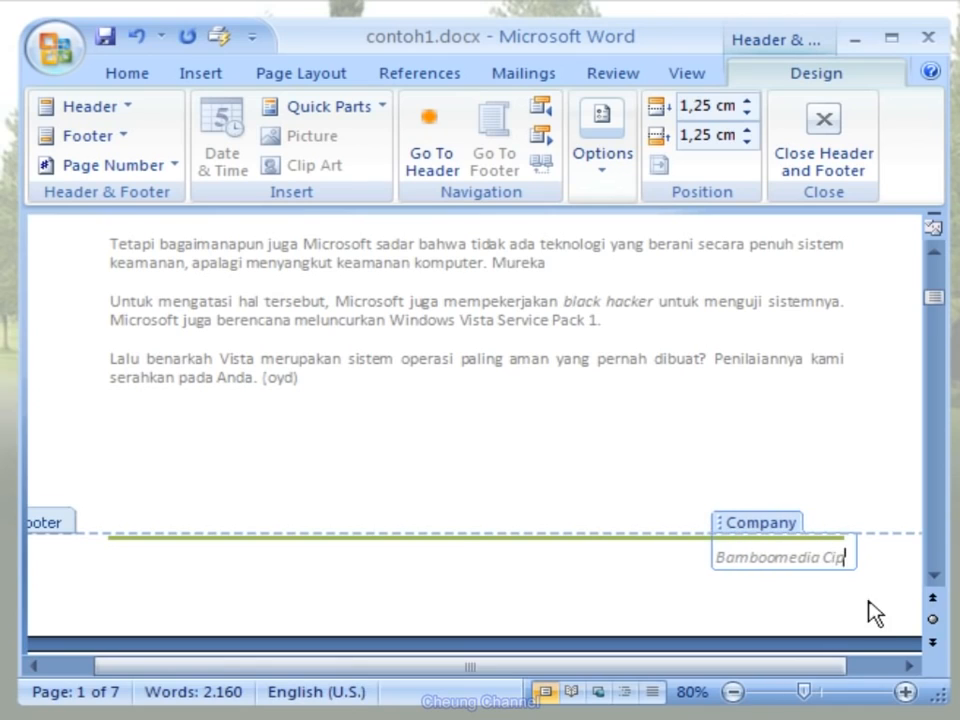
{"action": "type", "text": "ta Pe"}
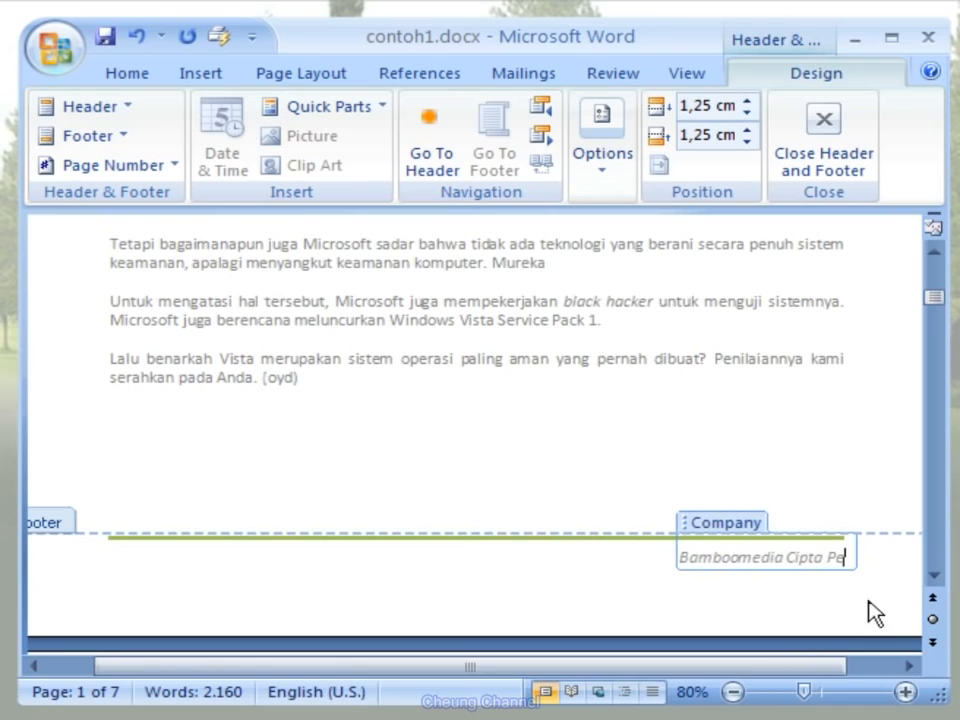
{"action": "type", "text": "rsada"}
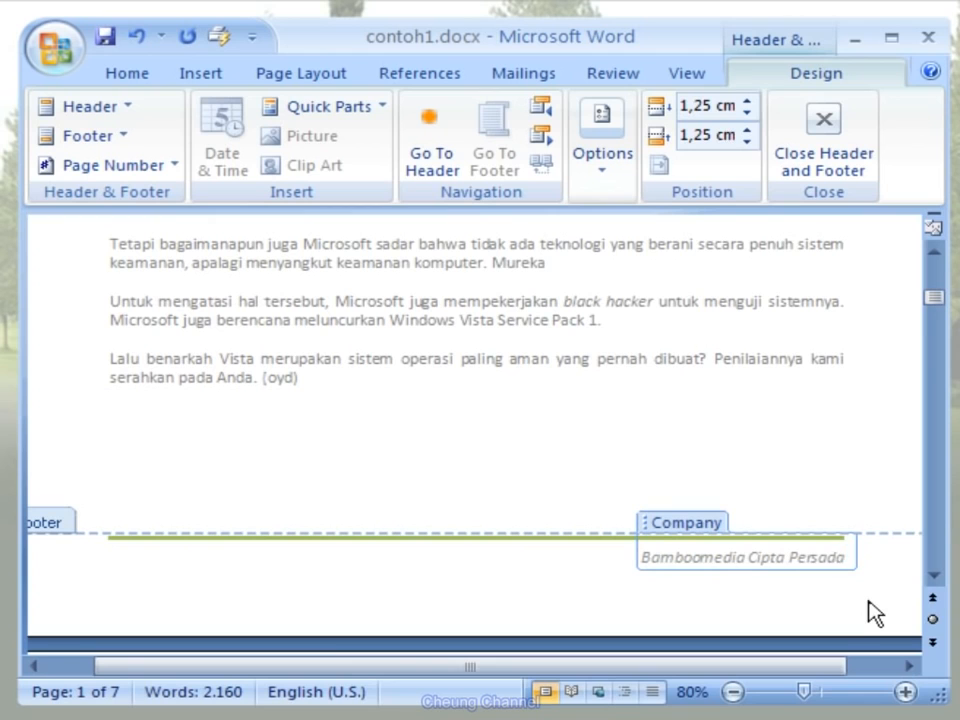
{"action": "double_click", "coordinate": [787, 417]}
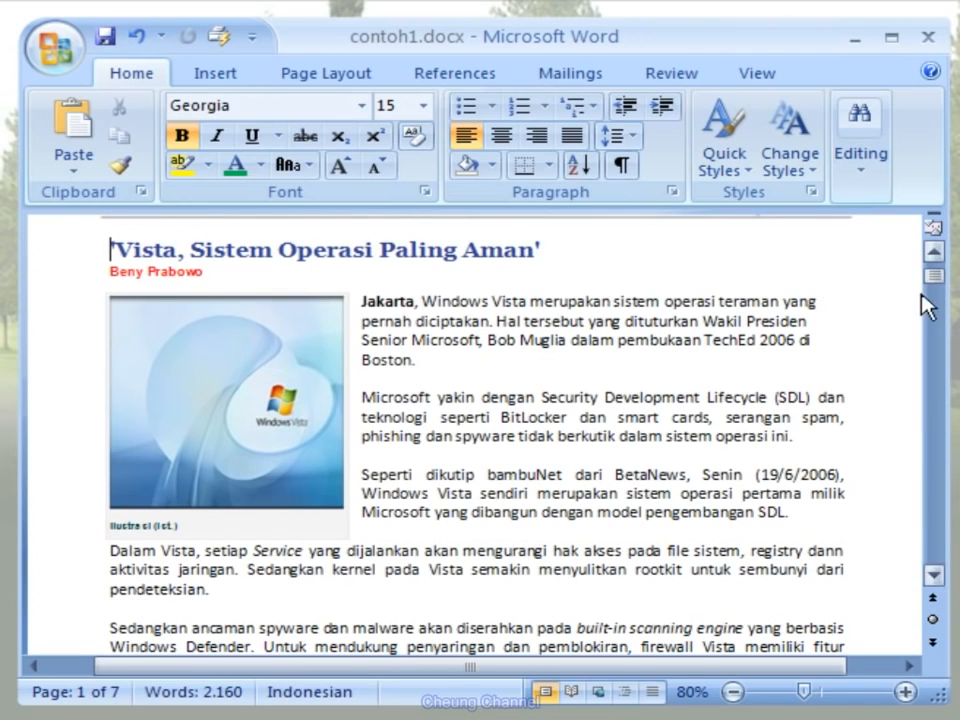
{"action": "mouse_move", "coordinate": [936, 291]}
{"action": "left_mouse_down"}
{"action": "mouse_move", "coordinate": [938, 282]}
{"action": "mouse_move", "coordinate": [937, 351]}
{"action": "mouse_move", "coordinate": [939, 268]}
{"action": "left_mouse_up"}
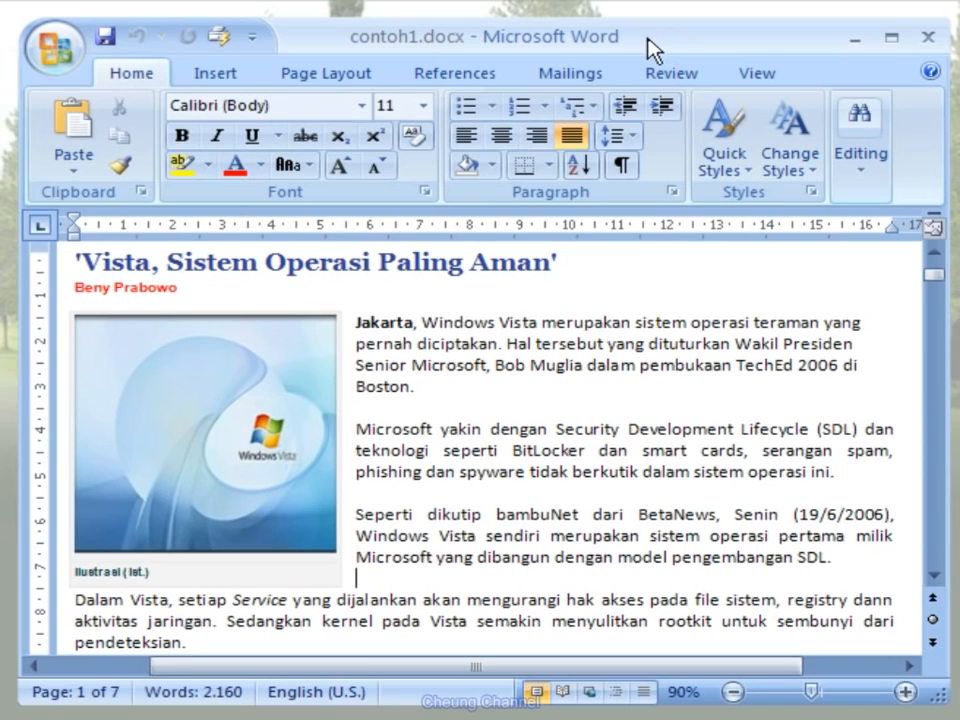
- Apply the diagonal SAMPLE 1 watermark to the pages of contoh1.docx
{"action": "left_click", "coordinate": [378, 88]}
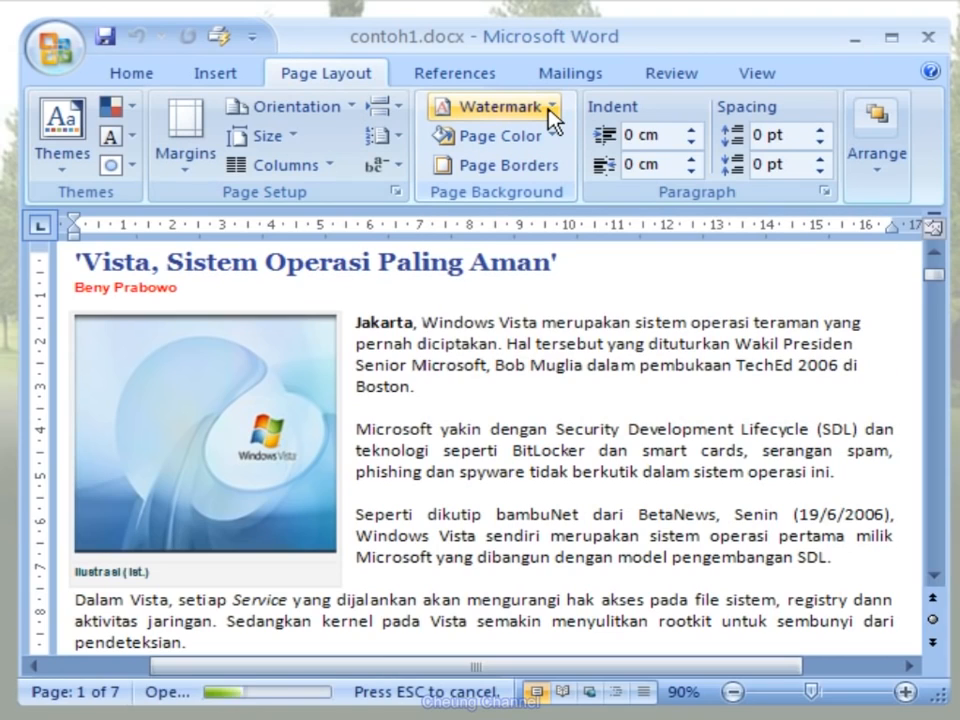
{"action": "left_click", "coordinate": [551, 118]}
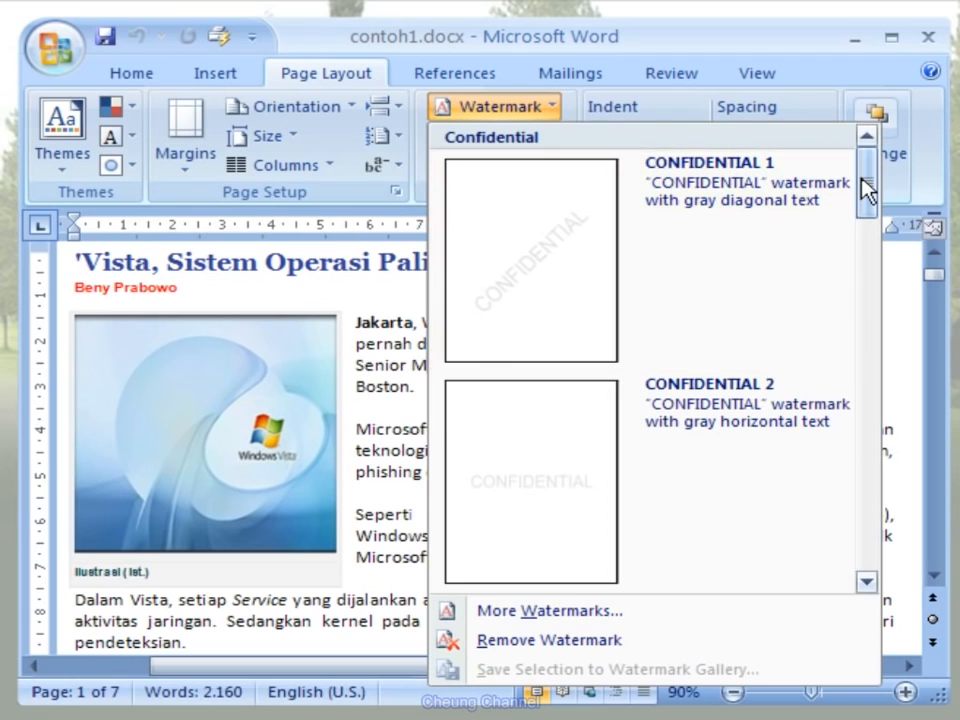
{"action": "left_click_drag", "start_coordinate": [862, 181], "coordinate": [859, 382]}
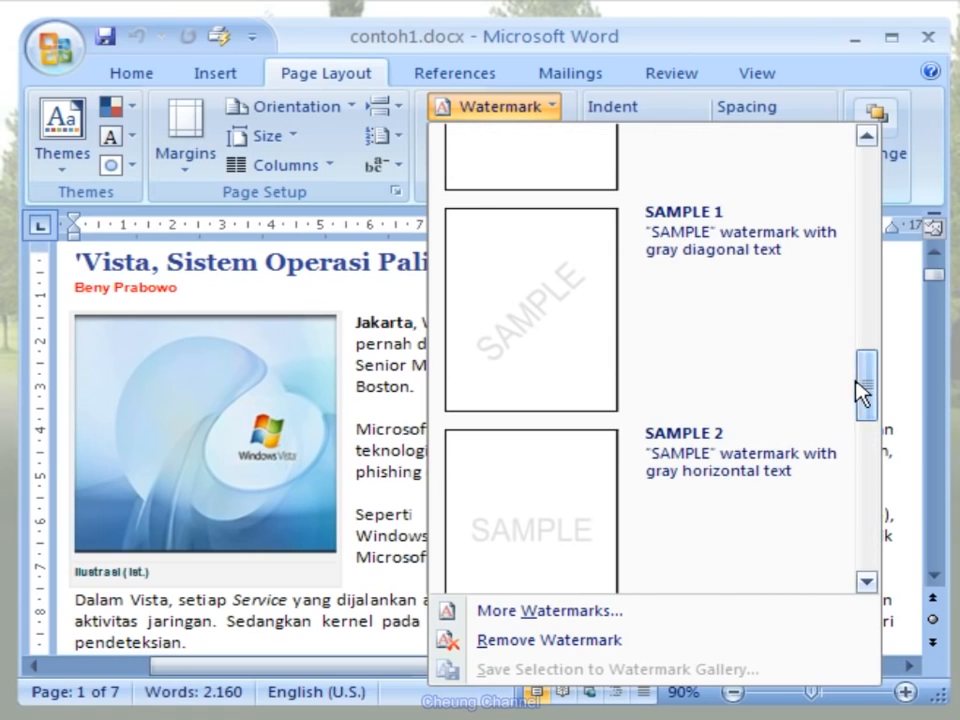
{"action": "left_click", "coordinate": [812, 368]}
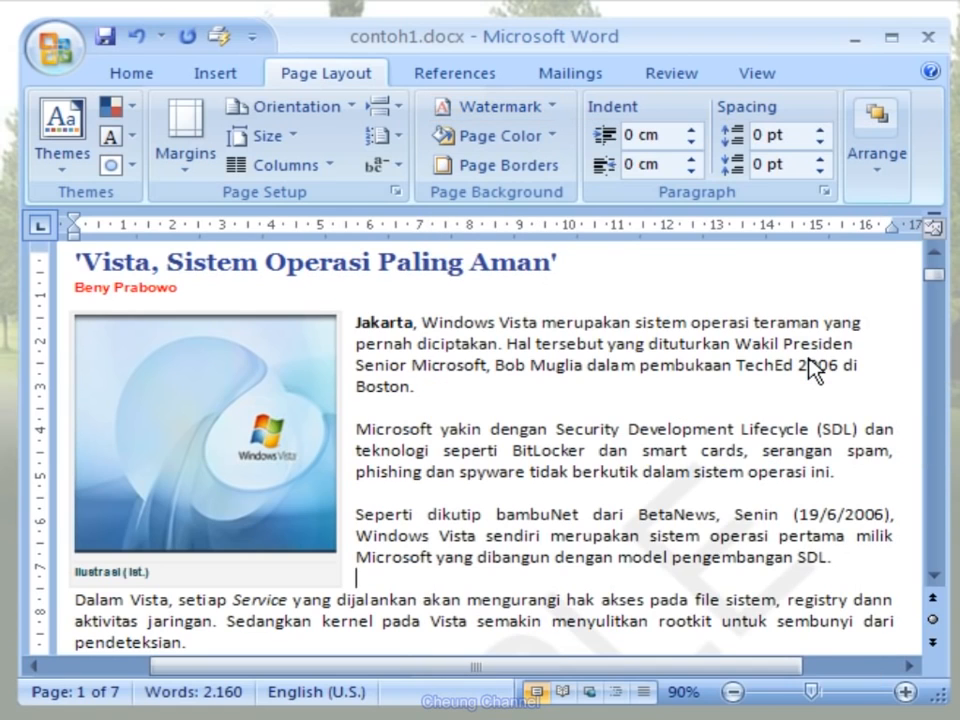
{"action": "left_click", "coordinate": [933, 577]}
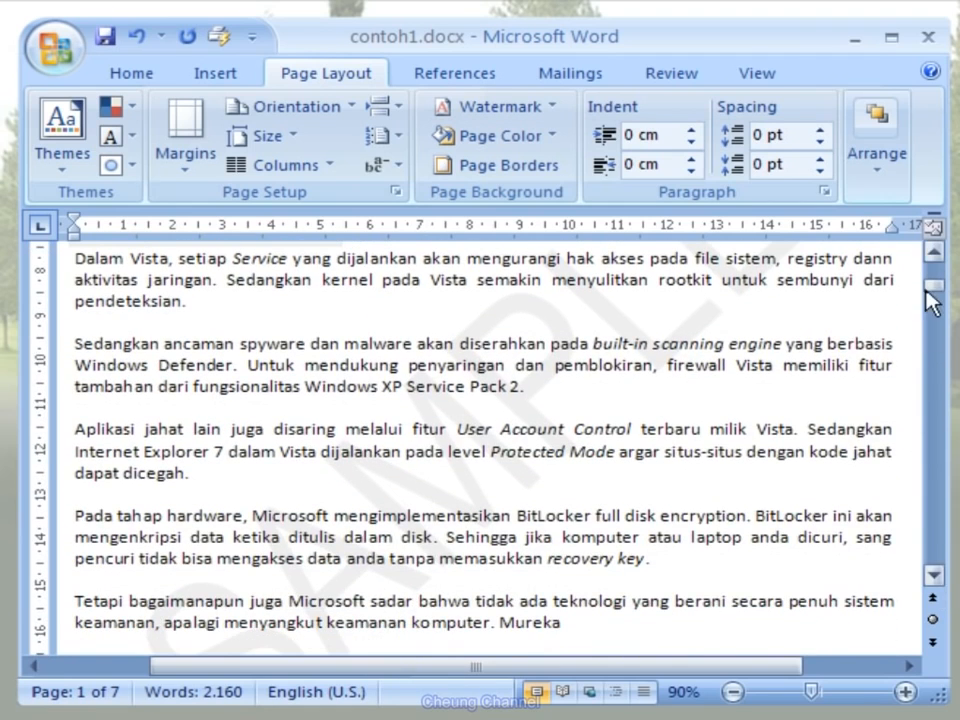
{"action": "mouse_move", "coordinate": [928, 294]}
{"action": "left_mouse_down"}
{"action": "mouse_move", "coordinate": [931, 328]}
{"action": "mouse_move", "coordinate": [932, 280]}
{"action": "left_mouse_up"}
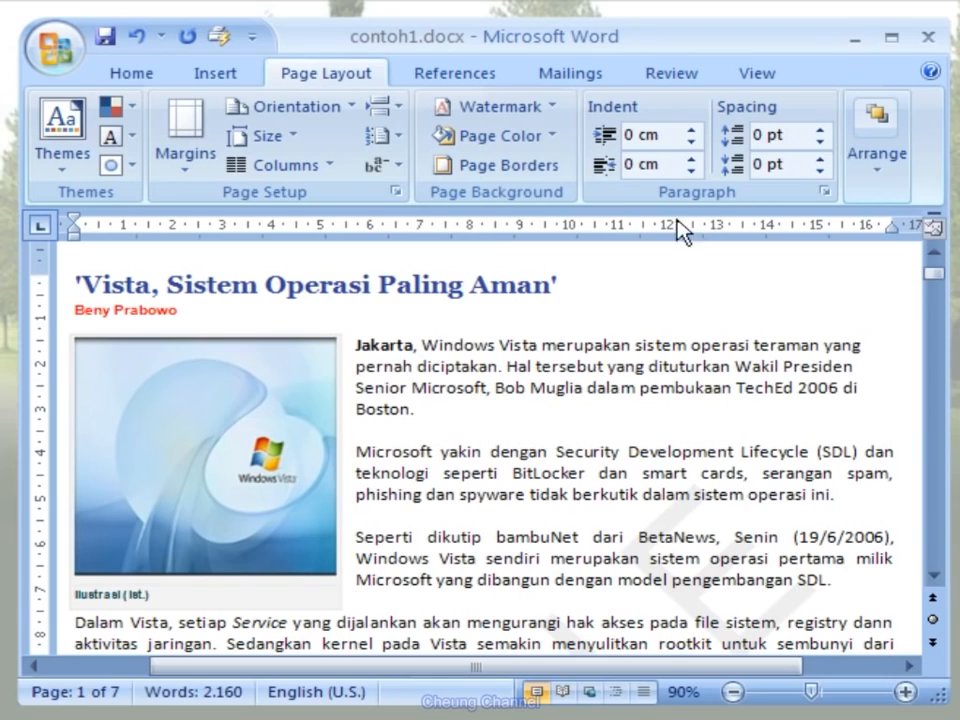
- Fill the page background with the Green marble texture
{"action": "left_click", "coordinate": [555, 138]}
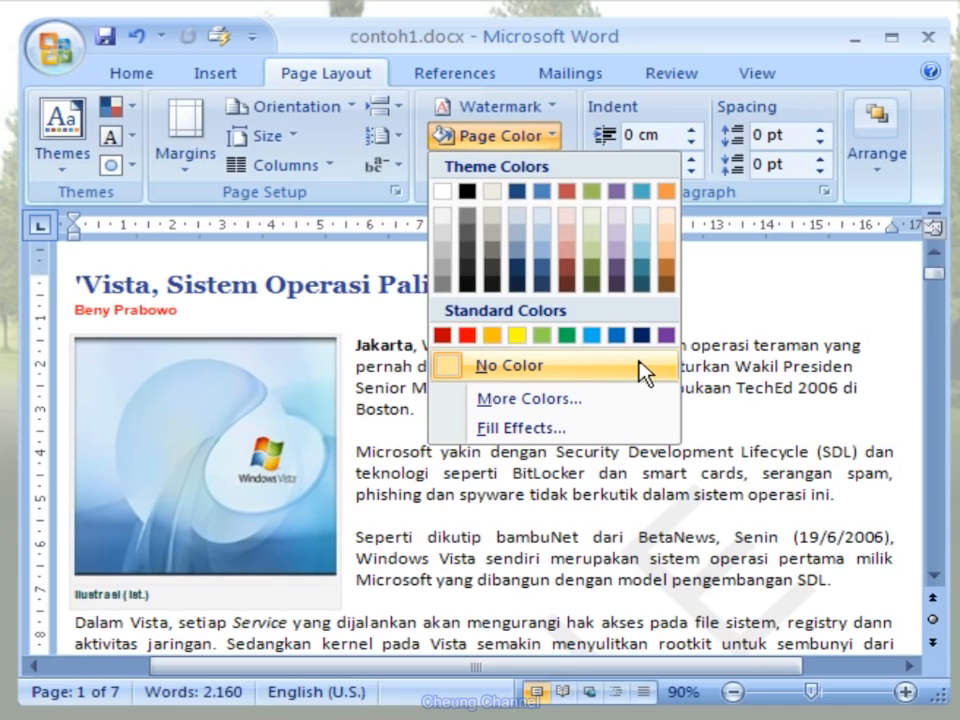
{"action": "left_click", "coordinate": [596, 441]}
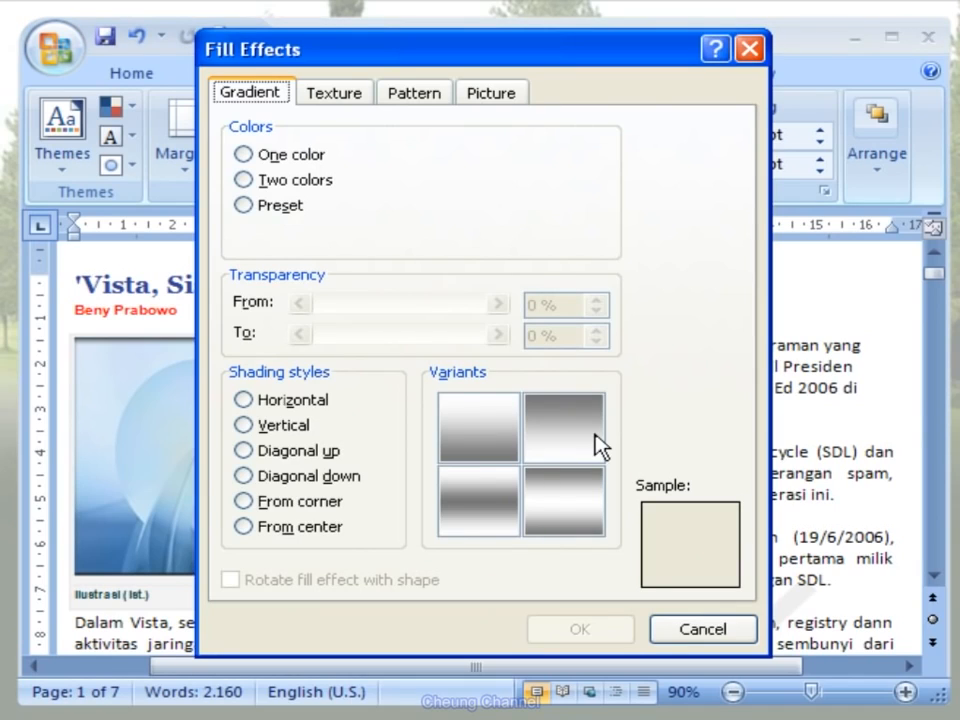
{"action": "left_click", "coordinate": [369, 102]}
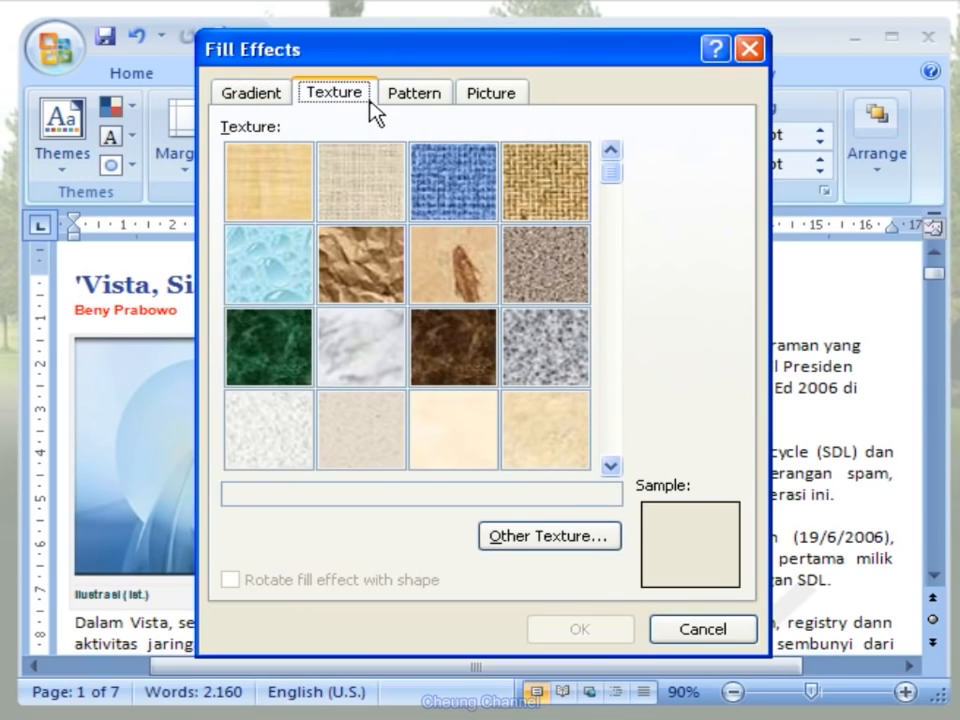
{"action": "left_click", "coordinate": [290, 332]}
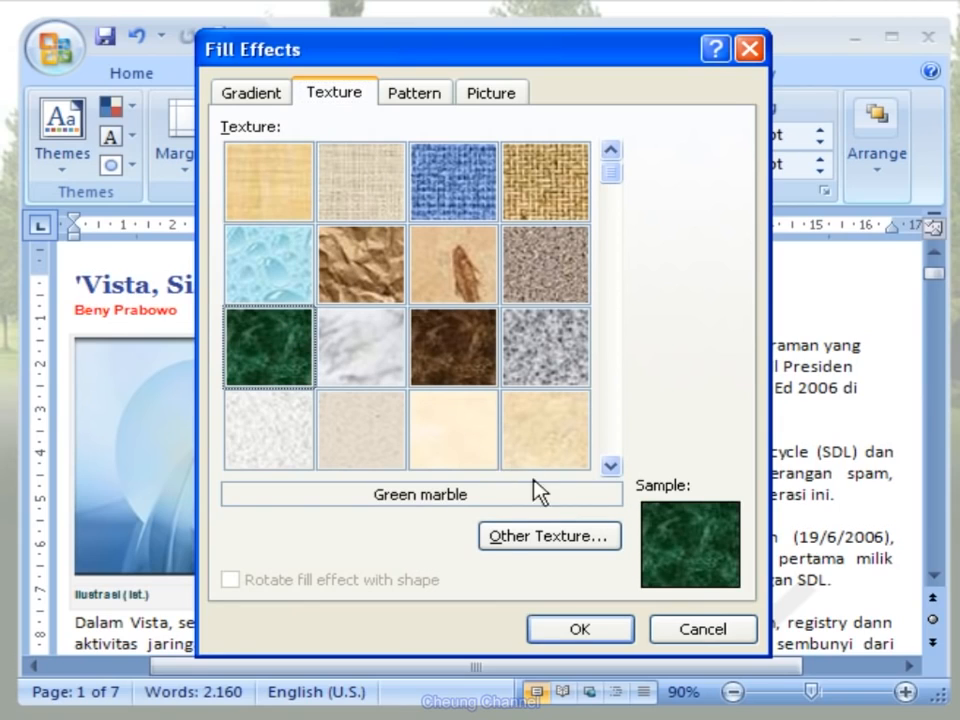
{"action": "left_click", "coordinate": [630, 629]}
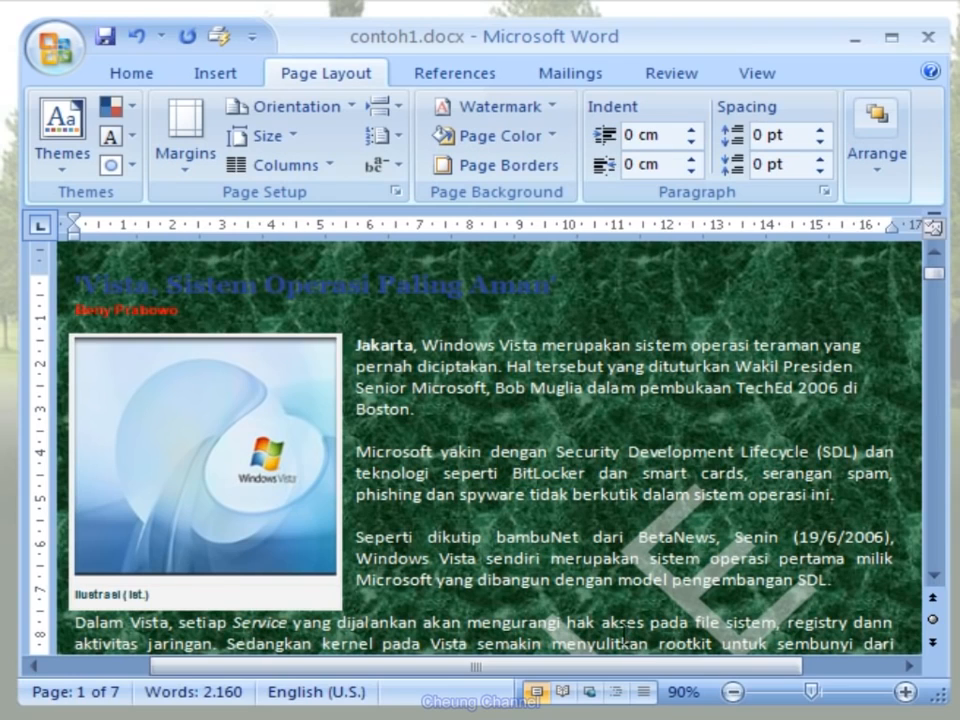
- Add a box page border with the orange cupcake art to the whole document
{"action": "left_click_drag", "start_coordinate": [560, 668], "coordinate": [521, 668]}
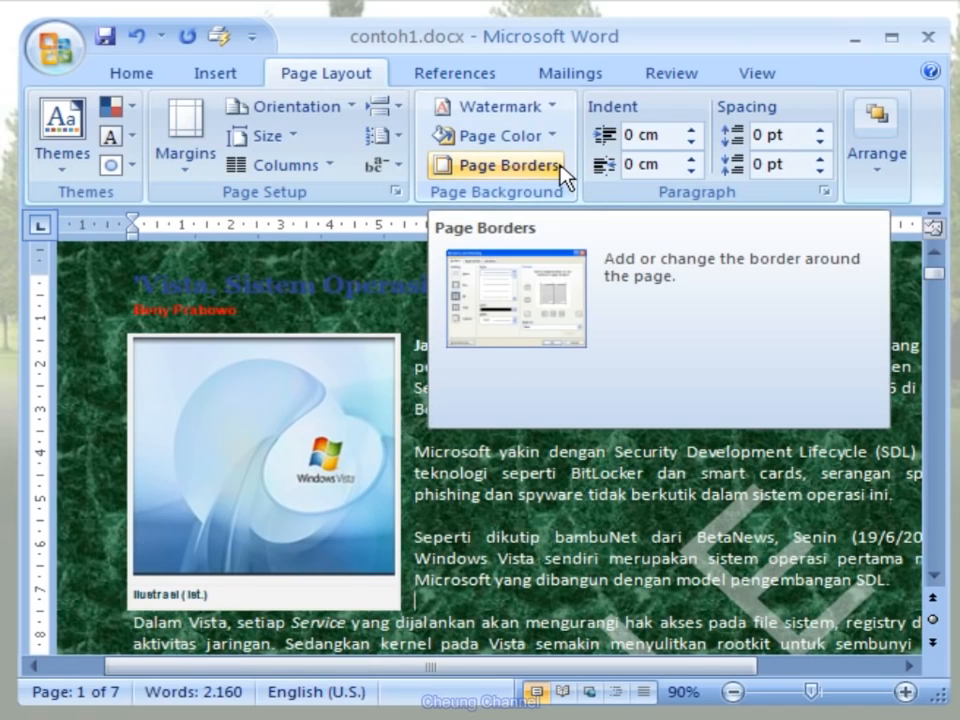
{"action": "left_click", "coordinate": [563, 176]}
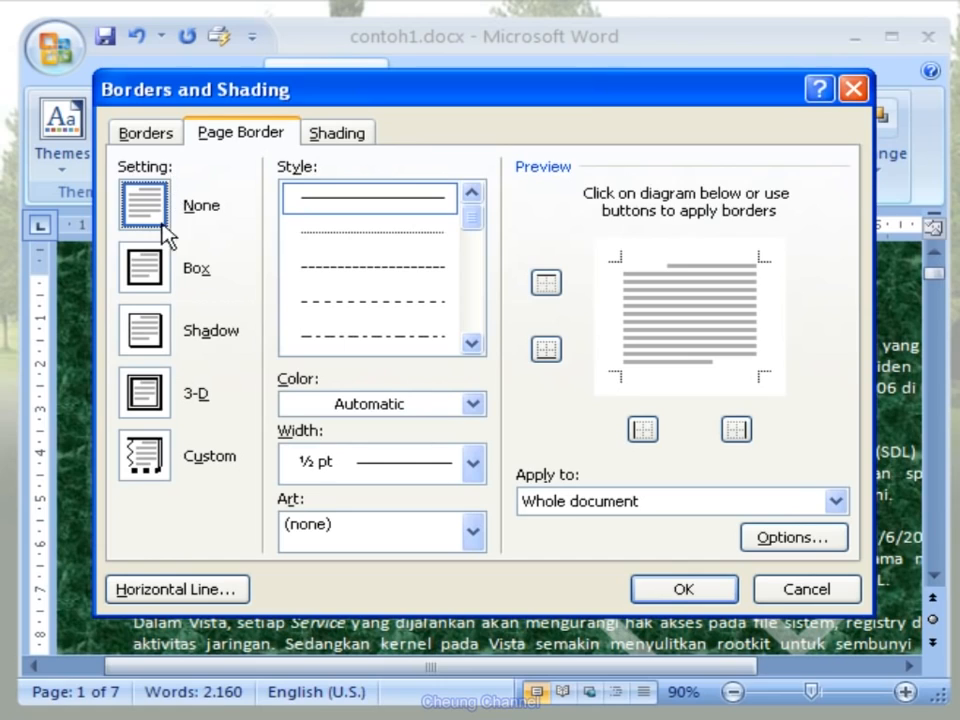
{"action": "left_click", "coordinate": [165, 280]}
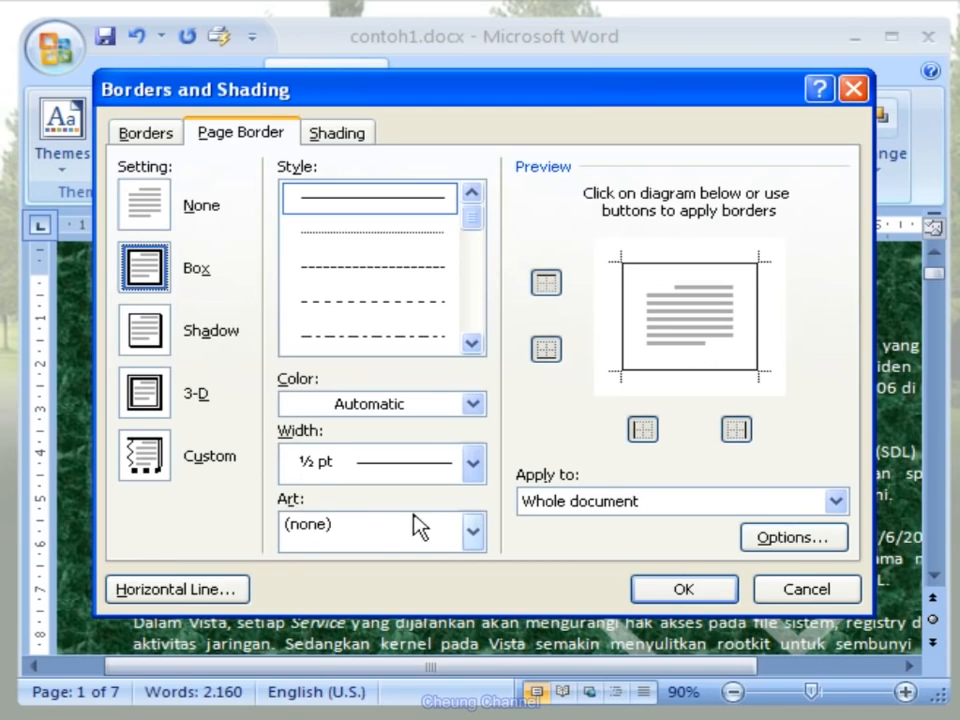
{"action": "left_click", "coordinate": [472, 533]}
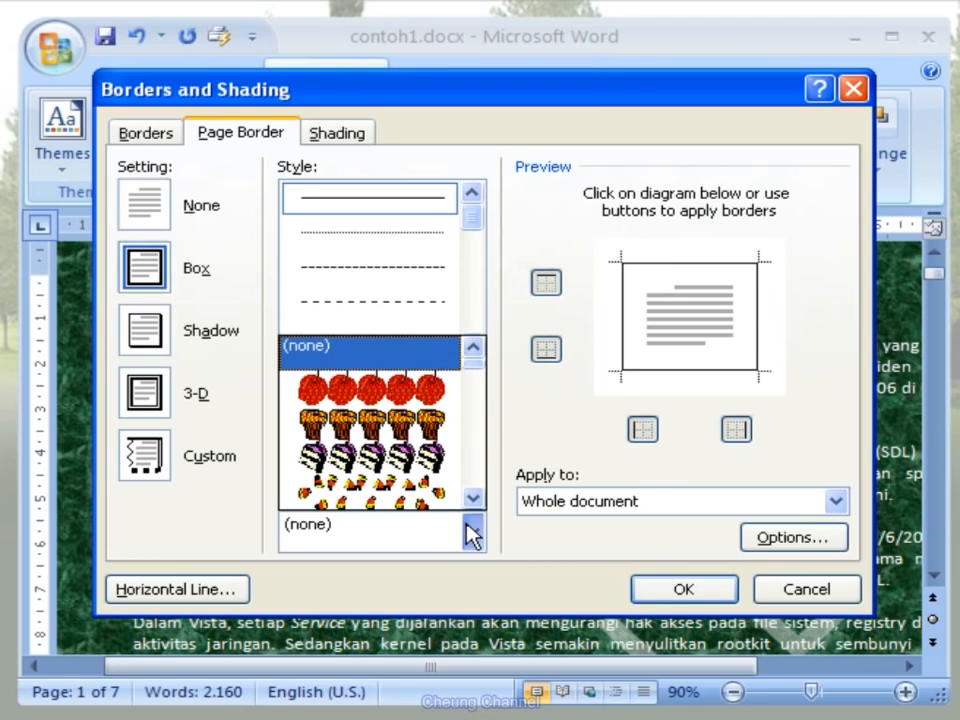
{"action": "left_click", "coordinate": [446, 434]}
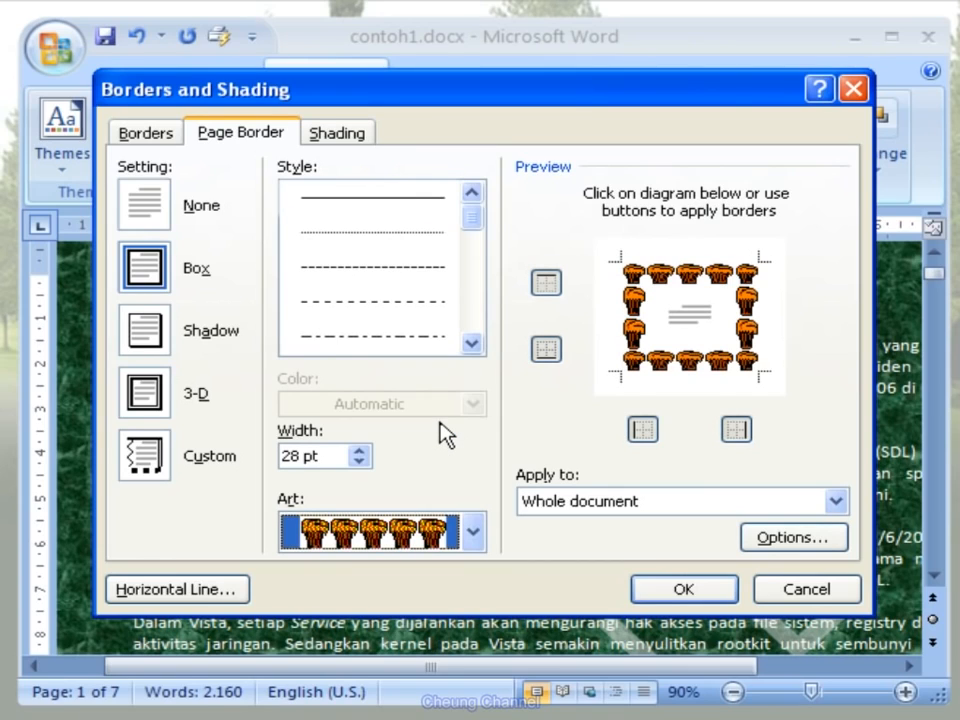
{"action": "left_click", "coordinate": [709, 594]}
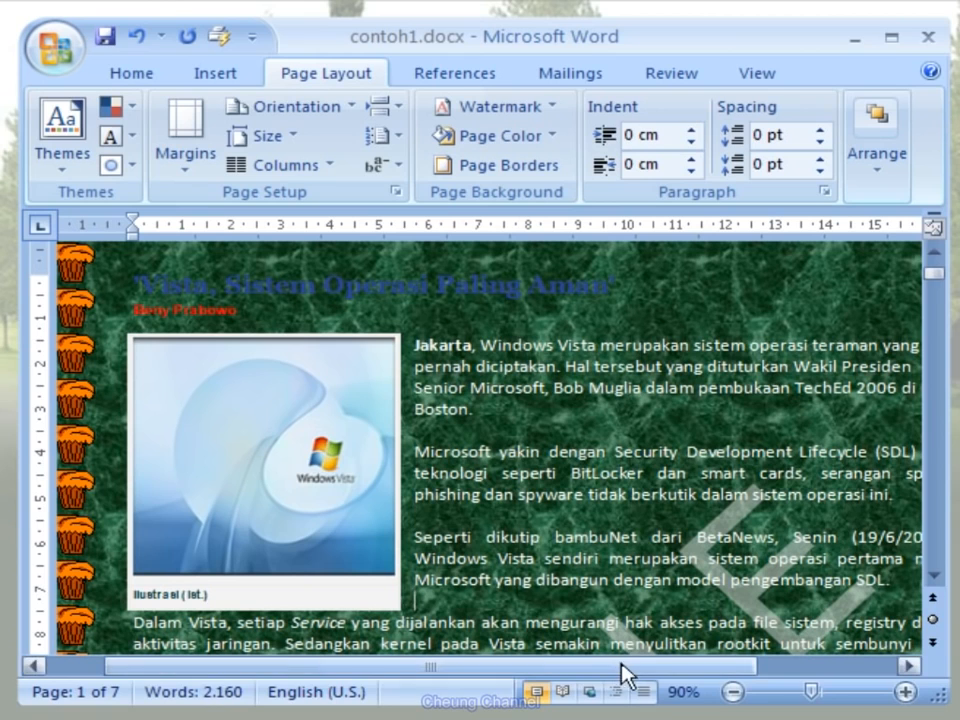
- Examine the page border, marble background and watermark across the first two pages at 70% zoom
{"action": "left_click", "coordinate": [733, 692]}
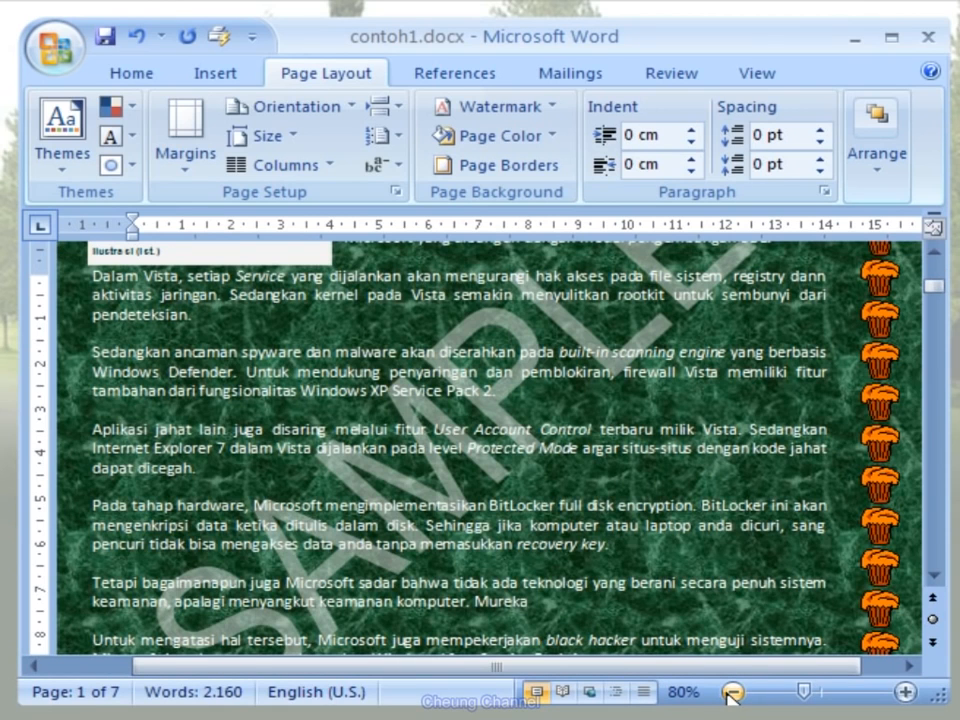
{"action": "left_click", "coordinate": [733, 692]}
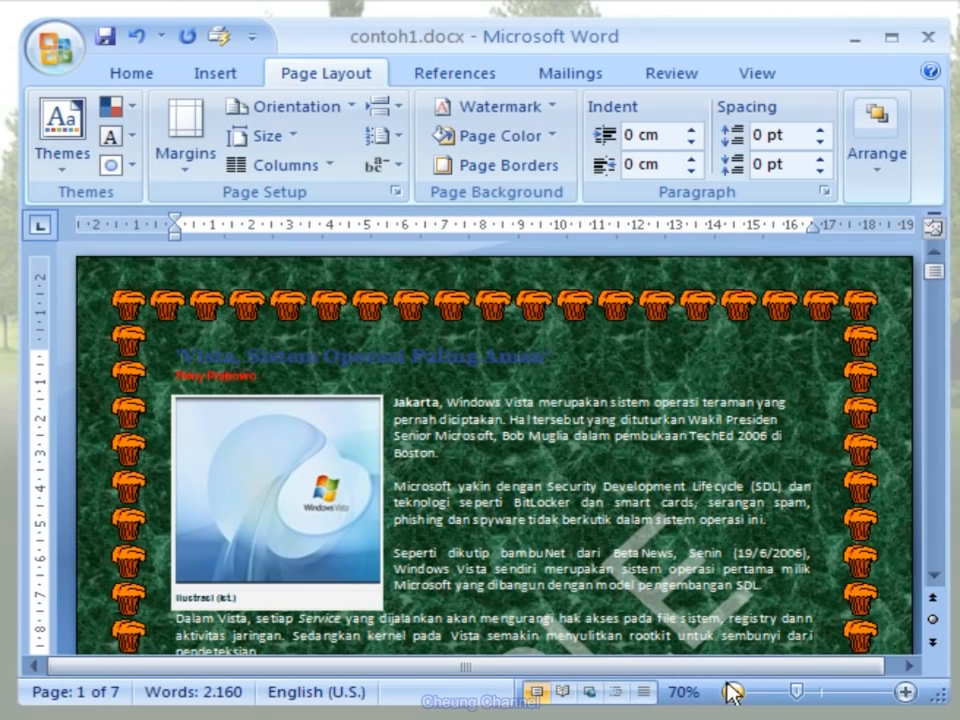
{"action": "scroll", "coordinate": [727, 612], "scroll_direction": "down", "scroll_amount": 3}
{"action": "scroll", "coordinate": [727, 612], "scroll_direction": "down", "scroll_amount": 12}
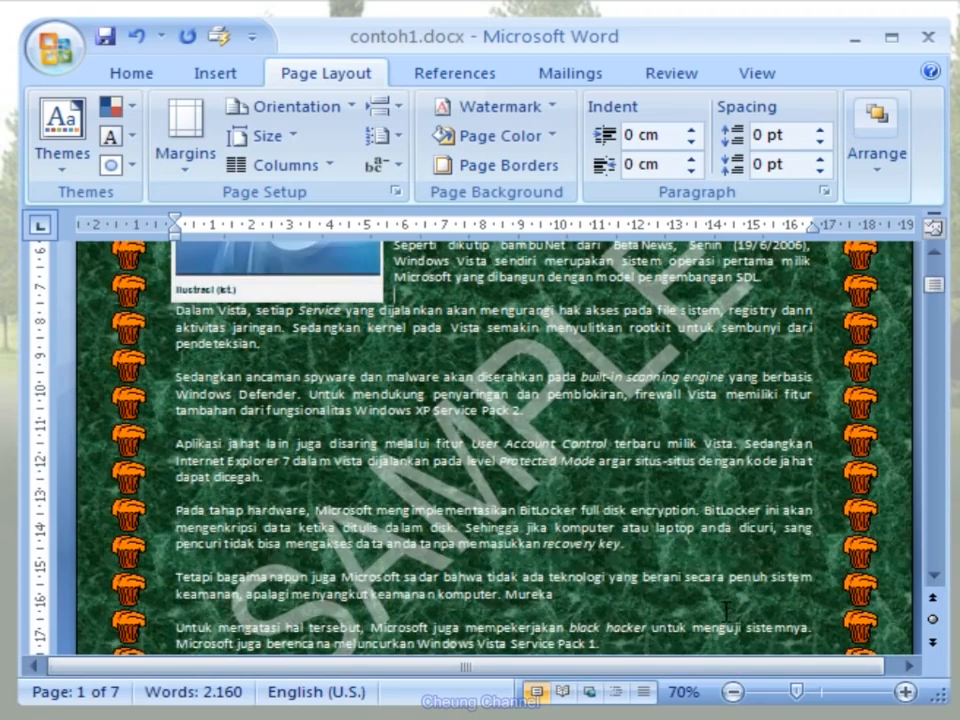
{"action": "scroll", "coordinate": [727, 617], "scroll_direction": "down", "scroll_amount": 10}
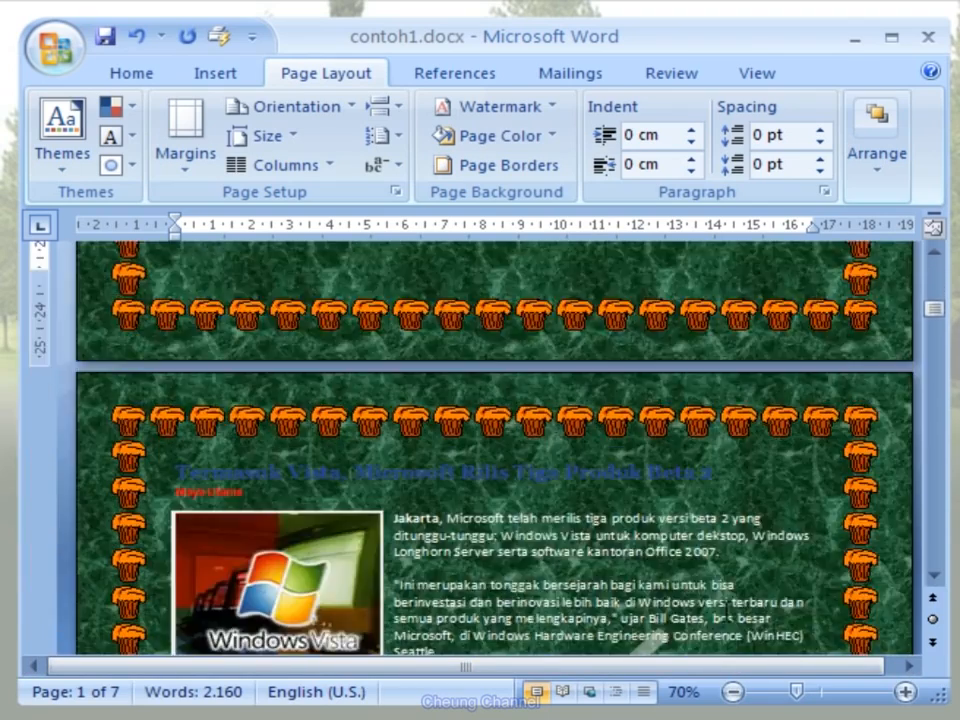
{"action": "scroll", "coordinate": [727, 615], "scroll_direction": "up", "scroll_amount": 6}
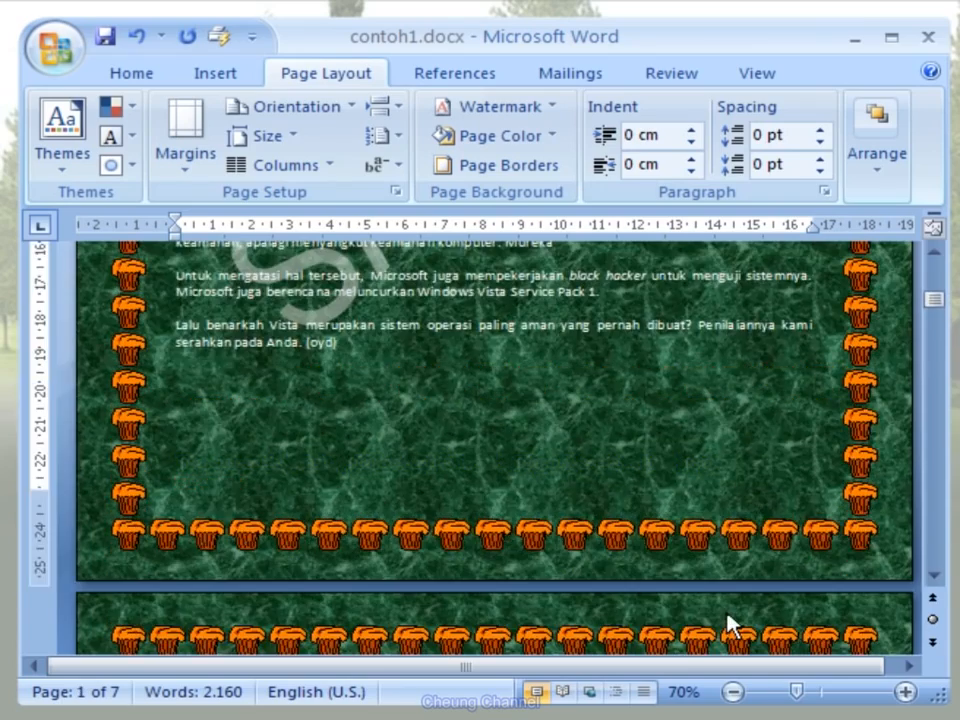
{"action": "scroll", "coordinate": [727, 612], "scroll_direction": "up", "scroll_amount": 9}
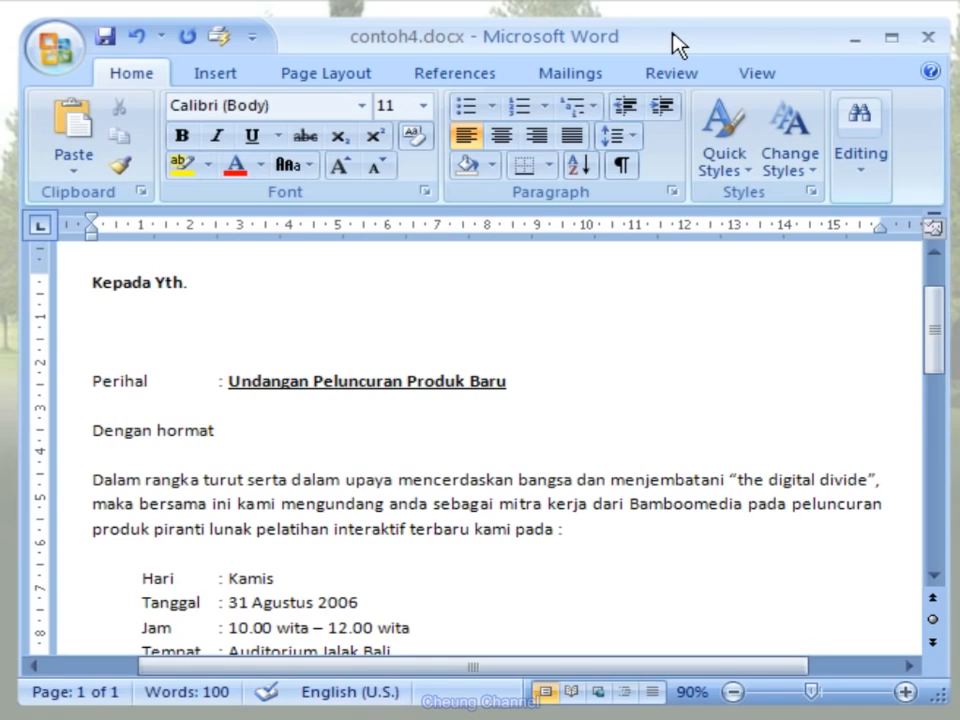
- Start the step-by-step mail merge for contoh4.docx as Letters, using the current document as the starting document
{"action": "left_click", "coordinate": [612, 88]}
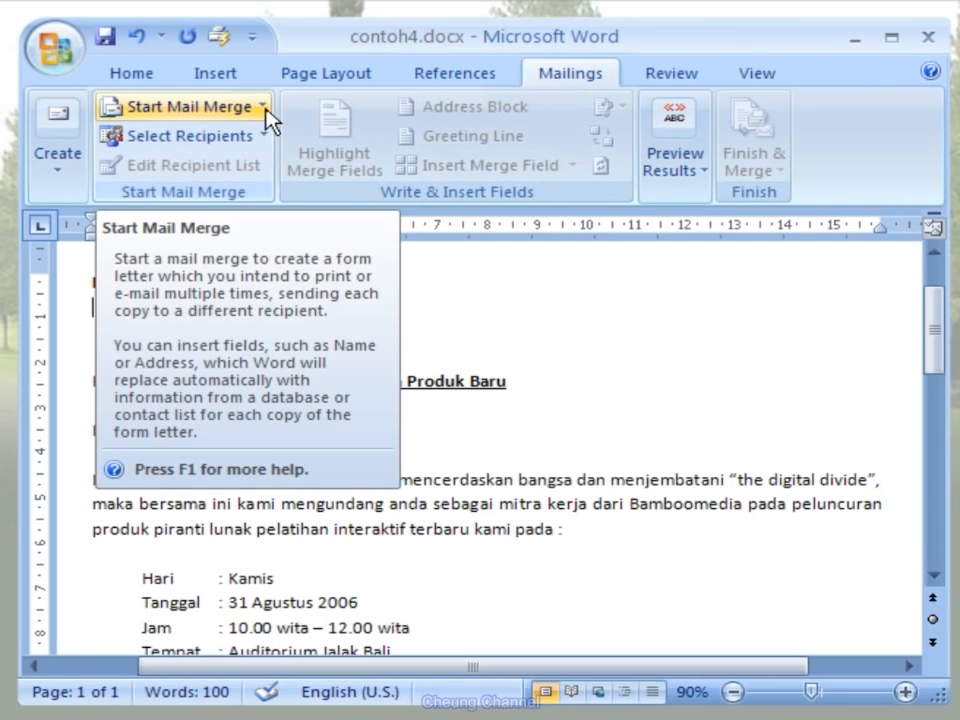
{"action": "left_click", "coordinate": [266, 110]}
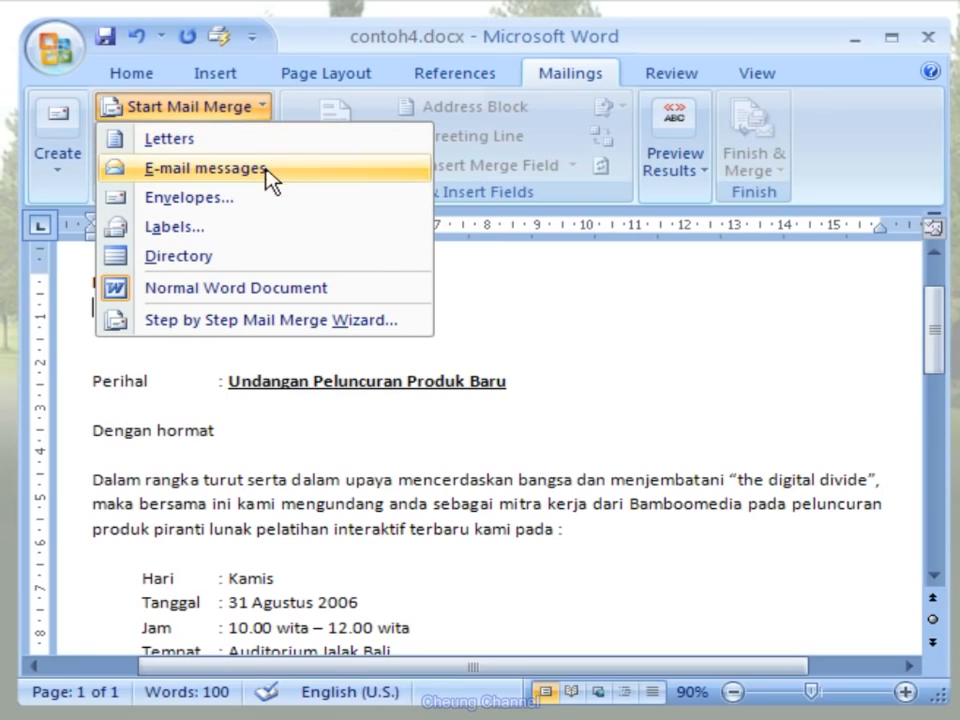
{"action": "left_click", "coordinate": [410, 322]}
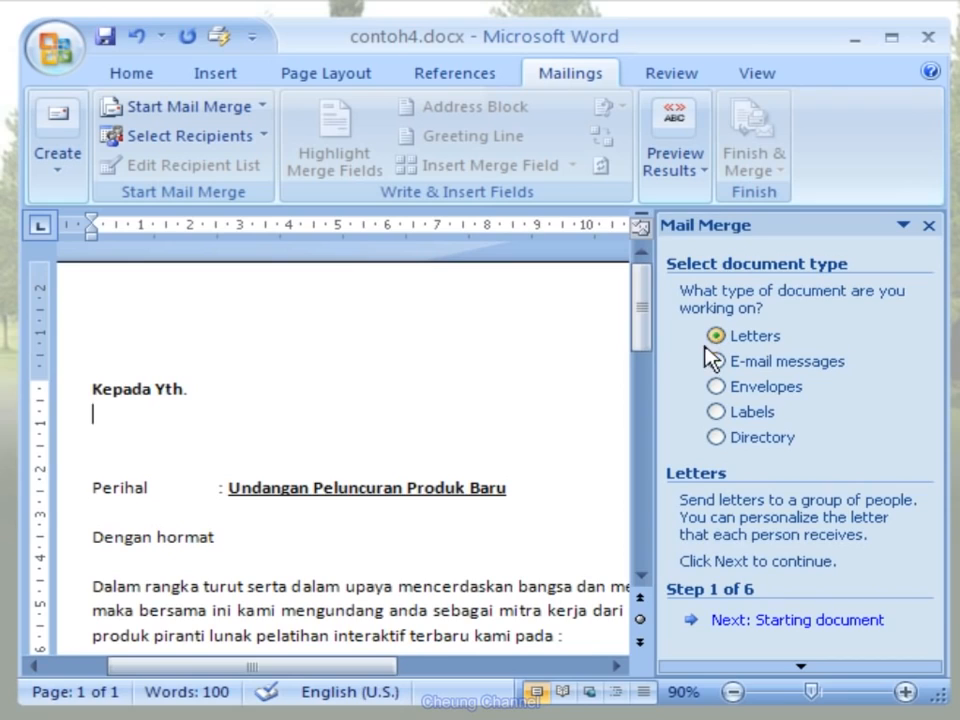
{"action": "left_click", "coordinate": [882, 622]}
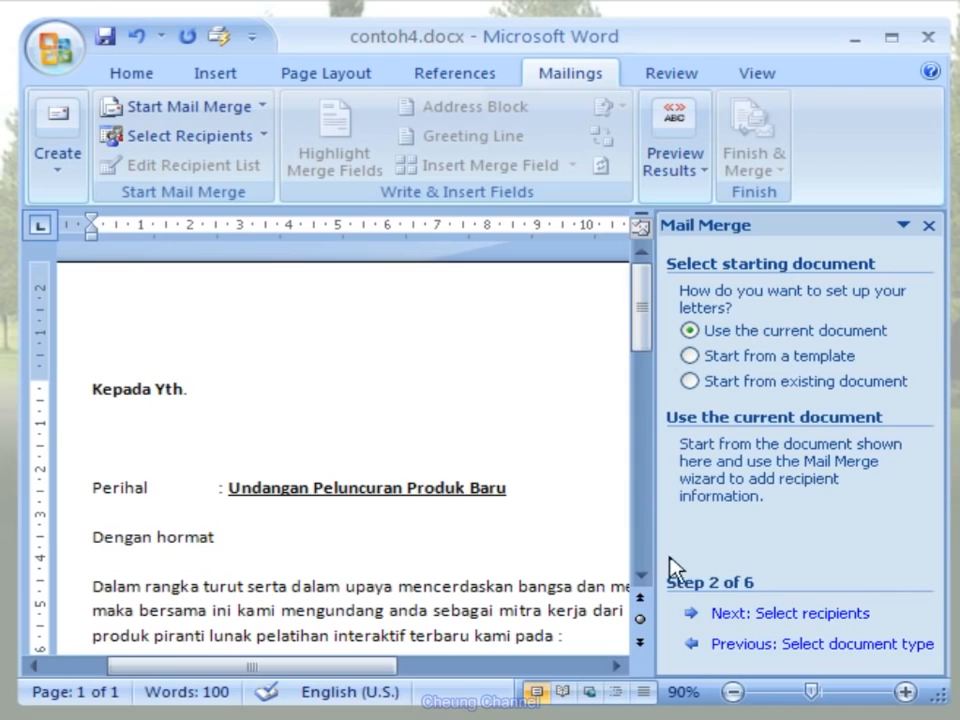
{"action": "left_click", "coordinate": [868, 619]}
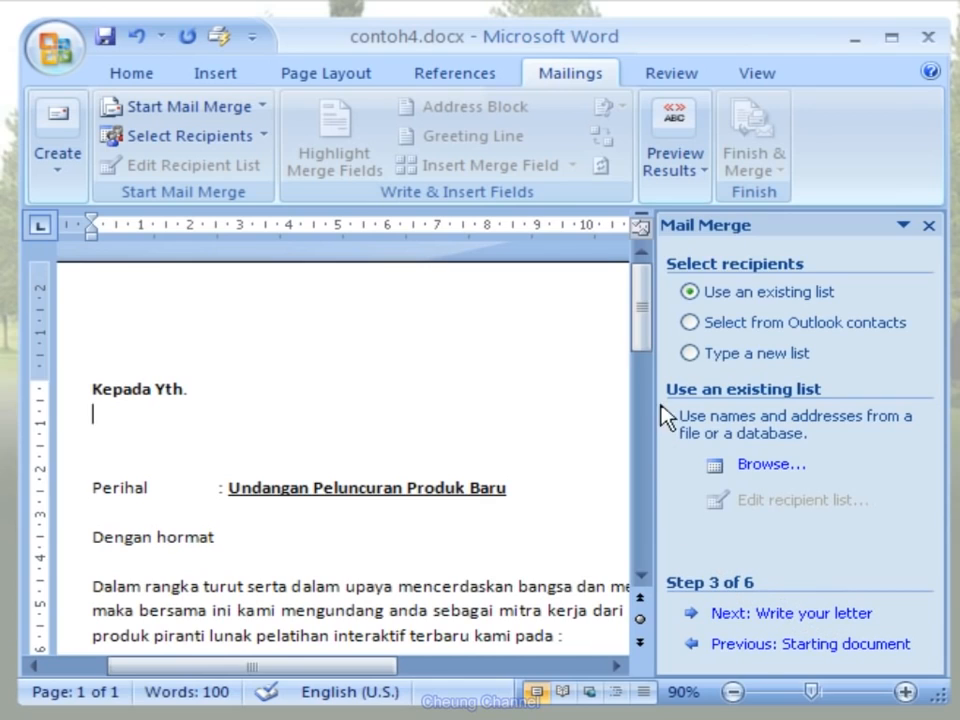
- Create a new typed recipient list and delete all its default columns except Title
{"action": "left_click", "coordinate": [690, 352]}
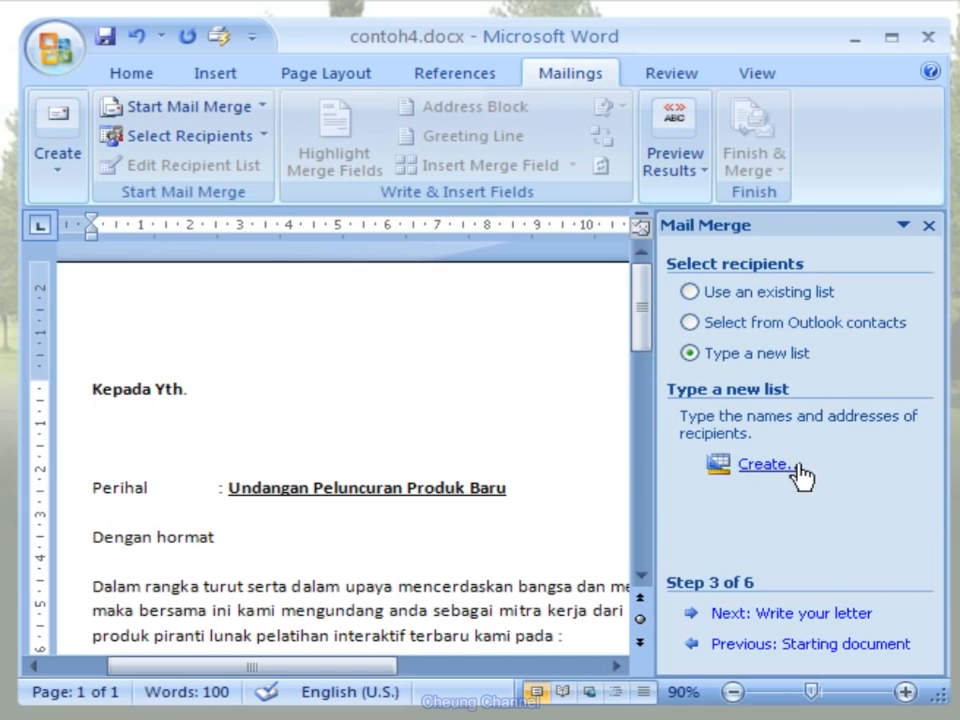
{"action": "left_click", "coordinate": [762, 464]}
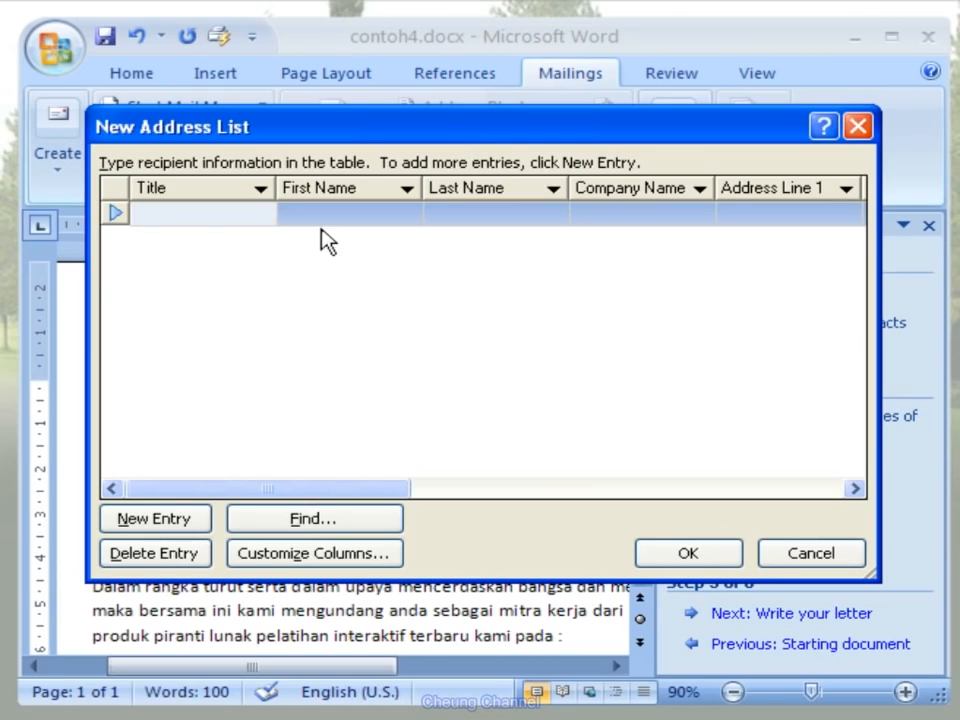
{"action": "left_click", "coordinate": [391, 558]}
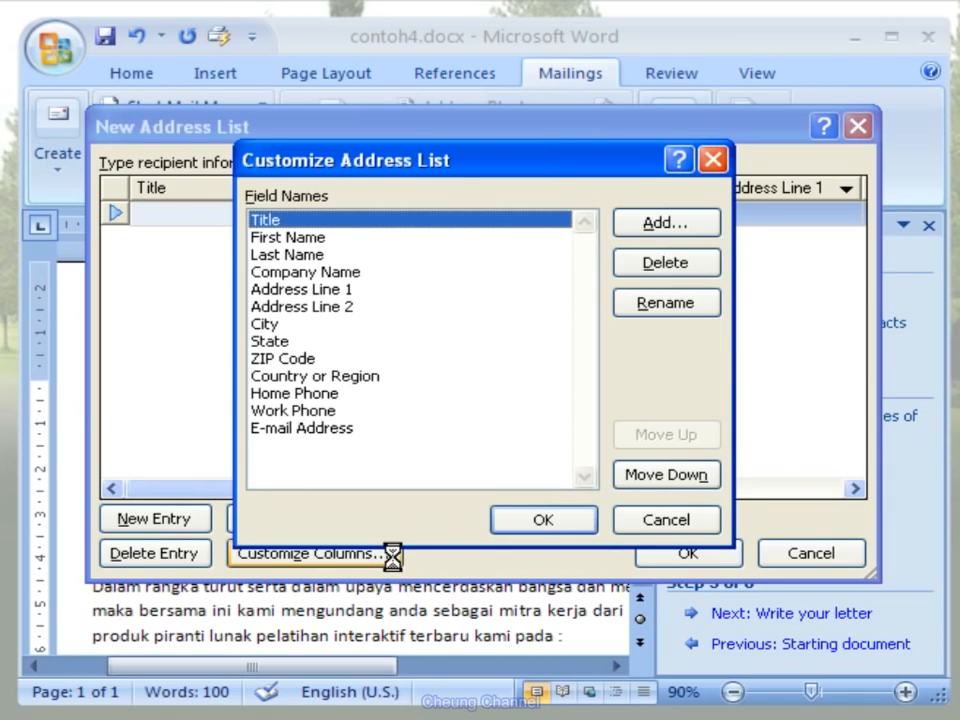
{"action": "left_click", "coordinate": [357, 430]}
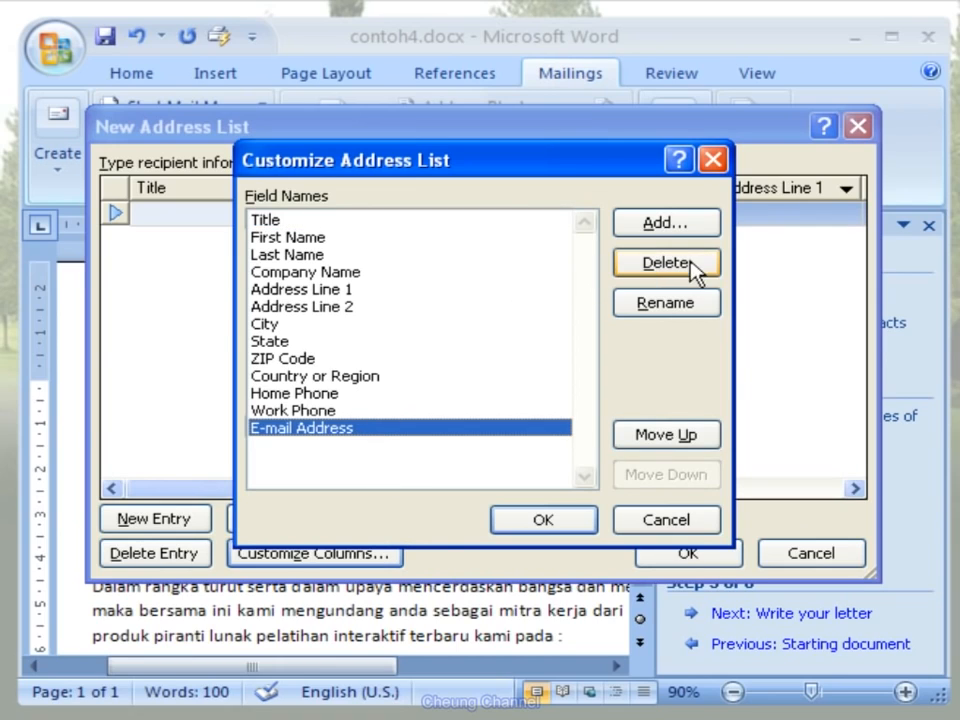
{"action": "left_click", "coordinate": [715, 267]}
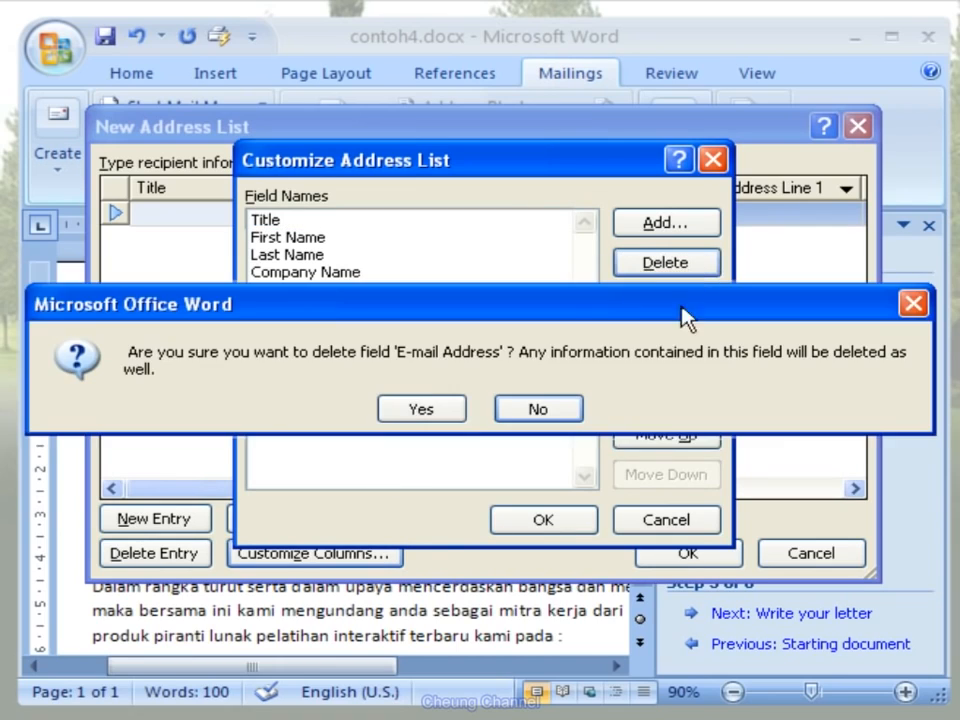
{"action": "left_click", "coordinate": [450, 412]}
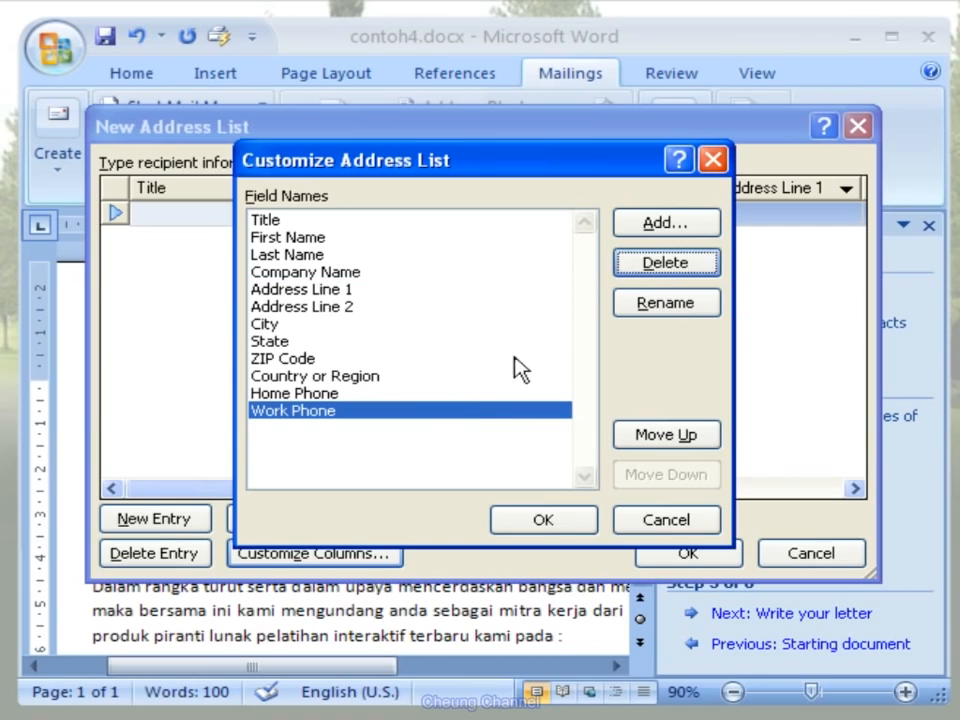
{"action": "left_click", "coordinate": [668, 265]}
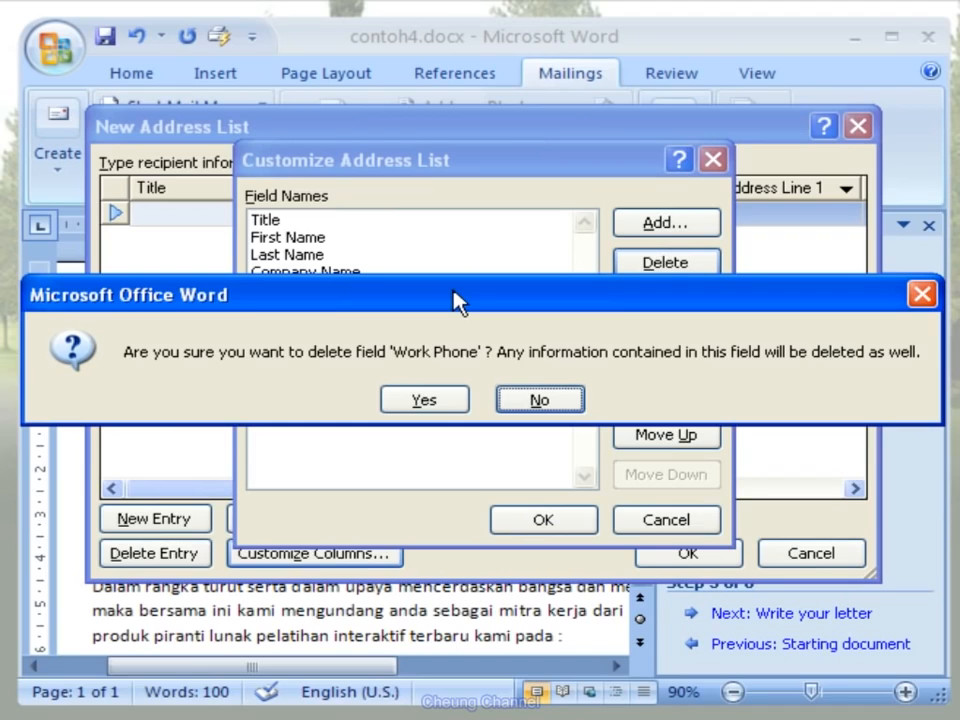
{"action": "left_click", "coordinate": [455, 414]}
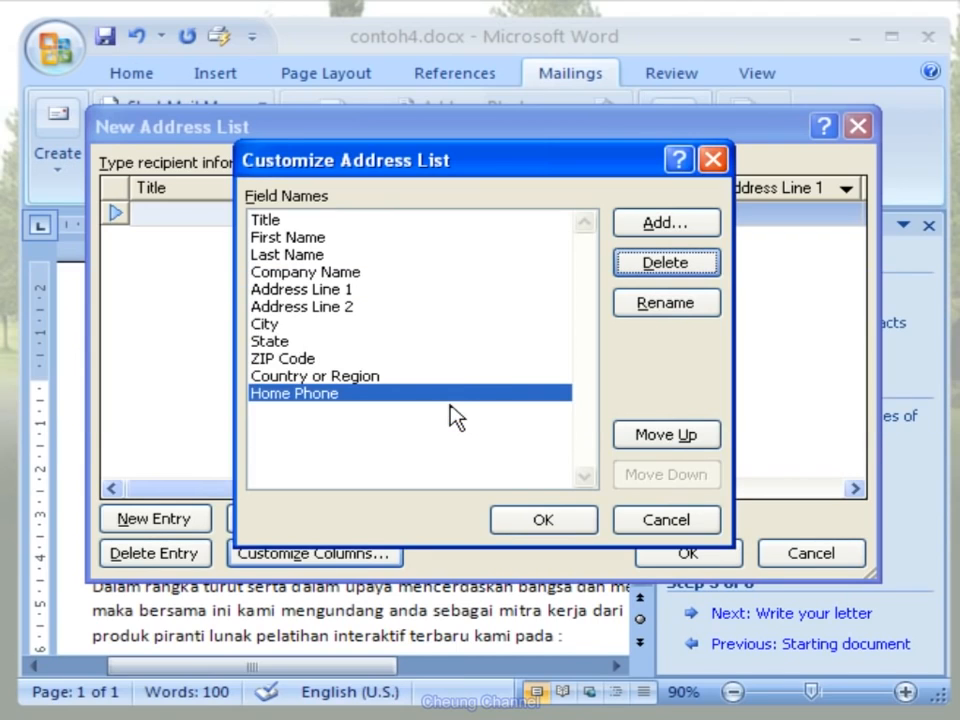
{"action": "left_click", "coordinate": [697, 264]}
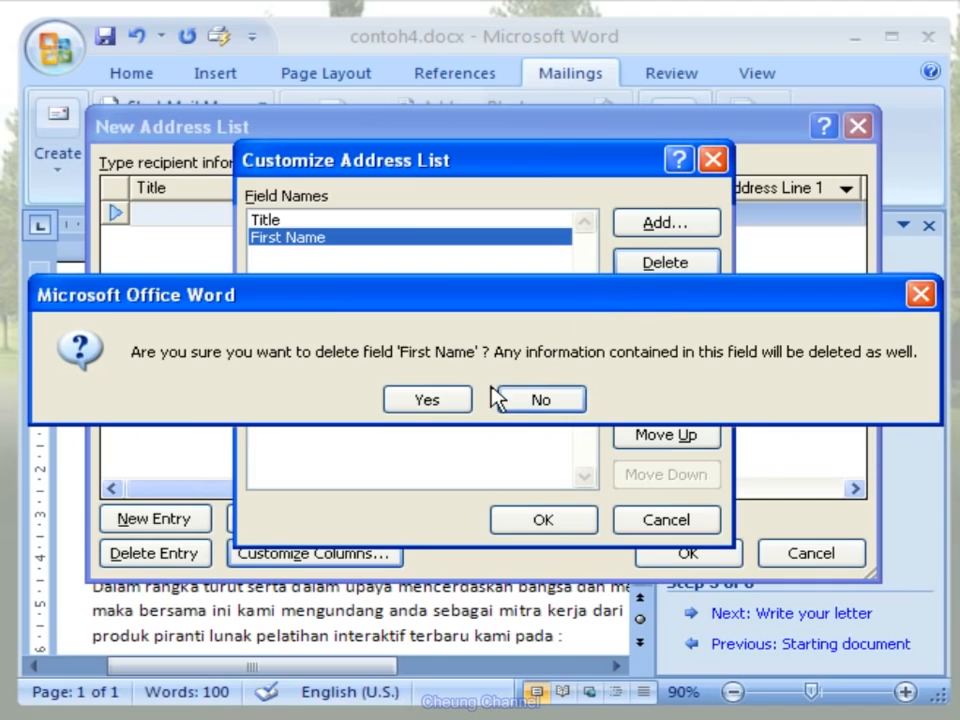
{"action": "left_click", "coordinate": [465, 402]}
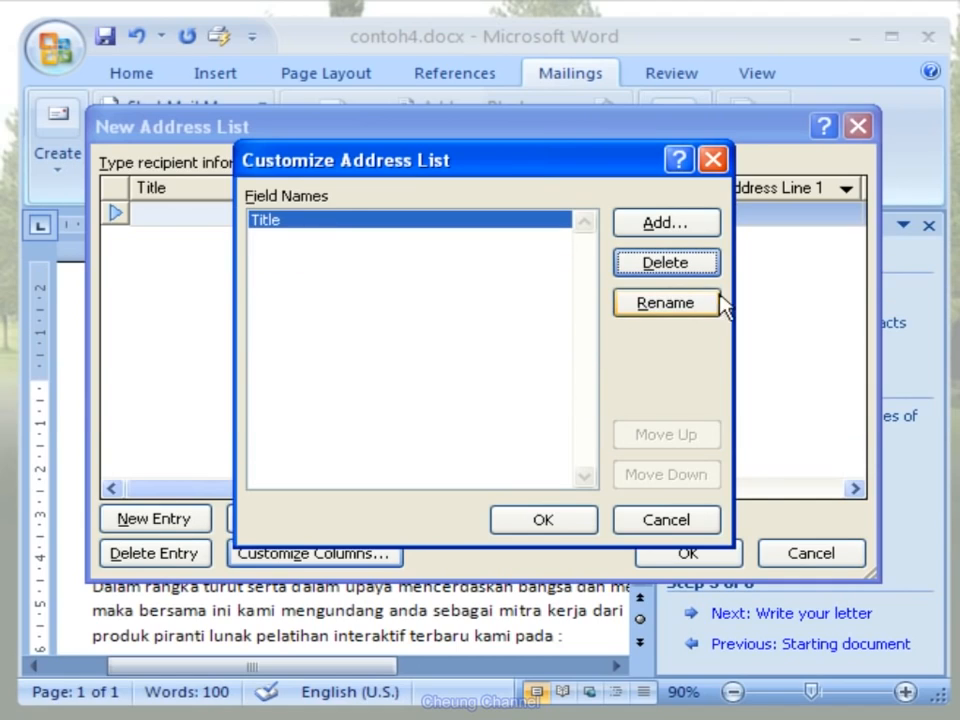
- Add the custom fields Nama and Perusahaan below Title in the address list
{"action": "left_click", "coordinate": [711, 232]}
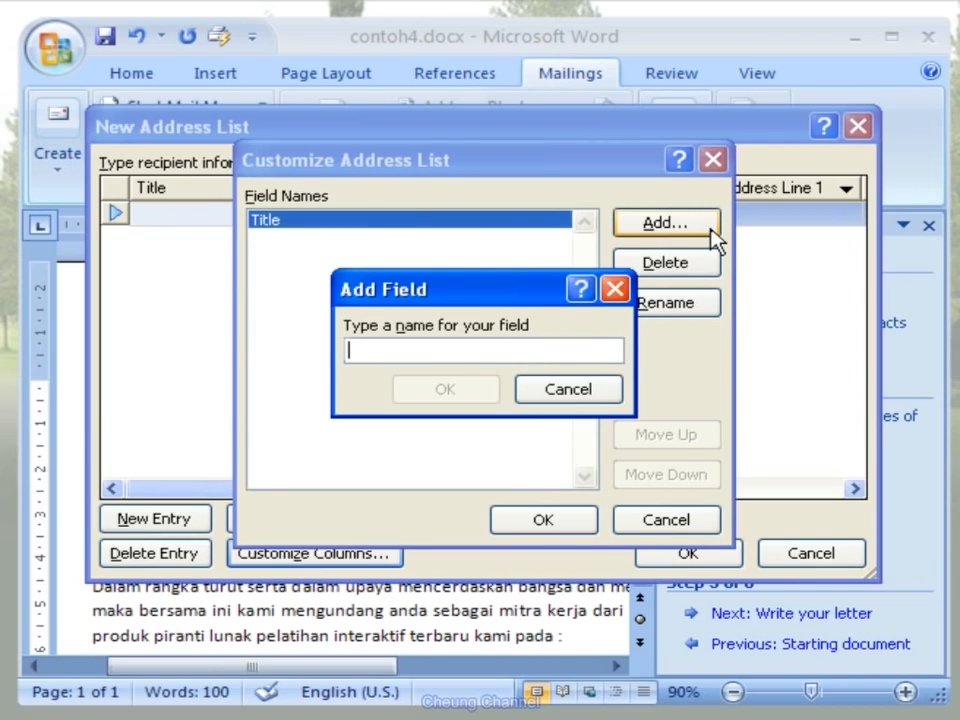
{"action": "type", "text": "Nama"}
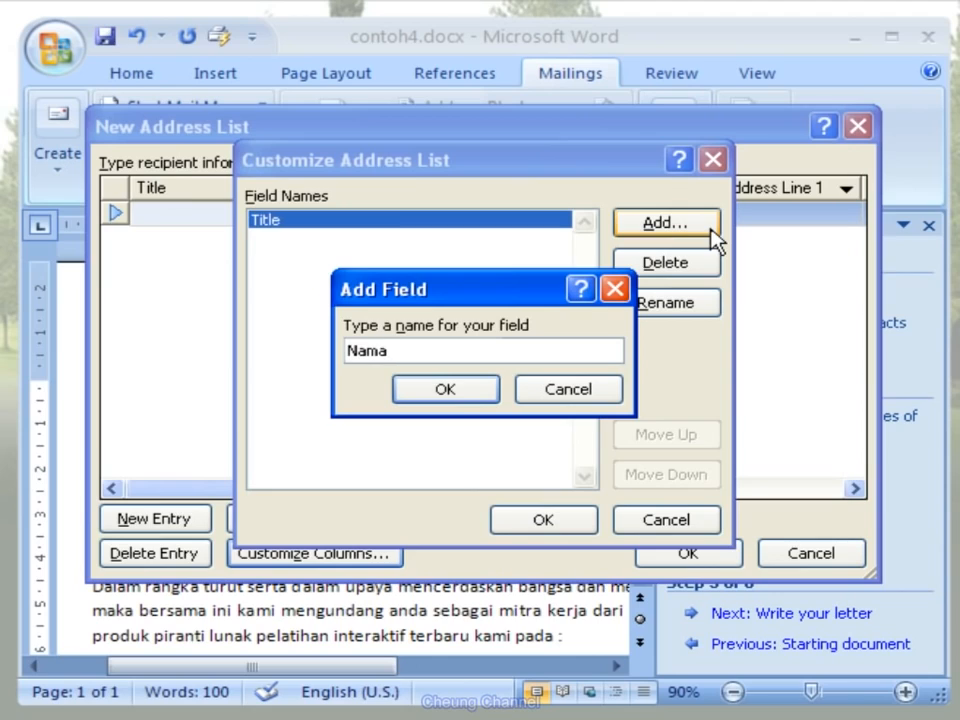
{"action": "left_click", "coordinate": [489, 399]}
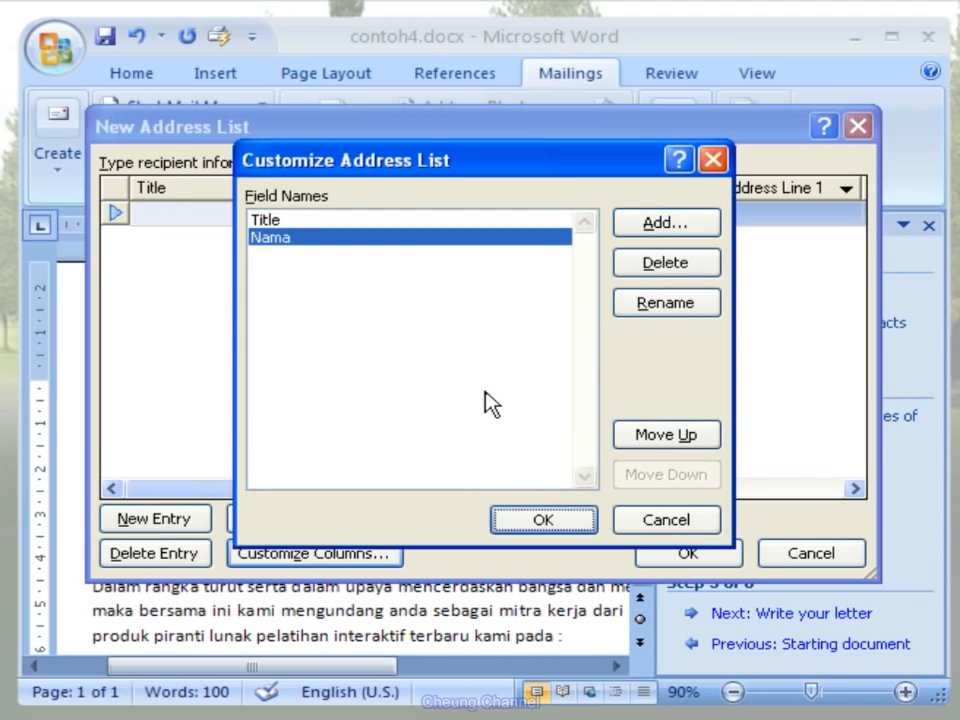
{"action": "left_click", "coordinate": [706, 235]}
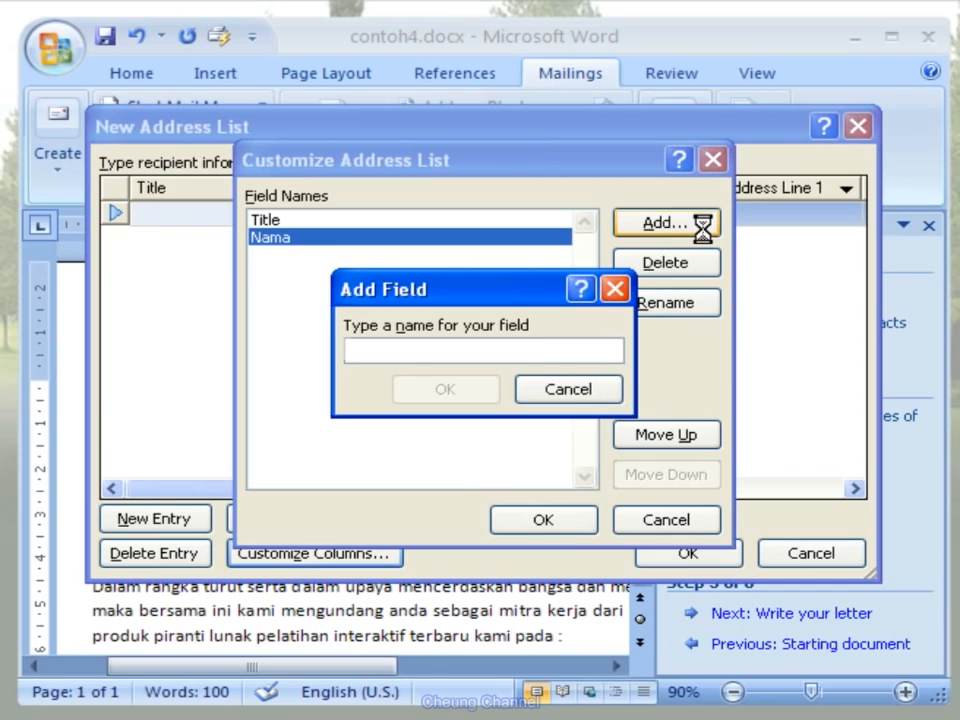
{"action": "type", "text": "P"}
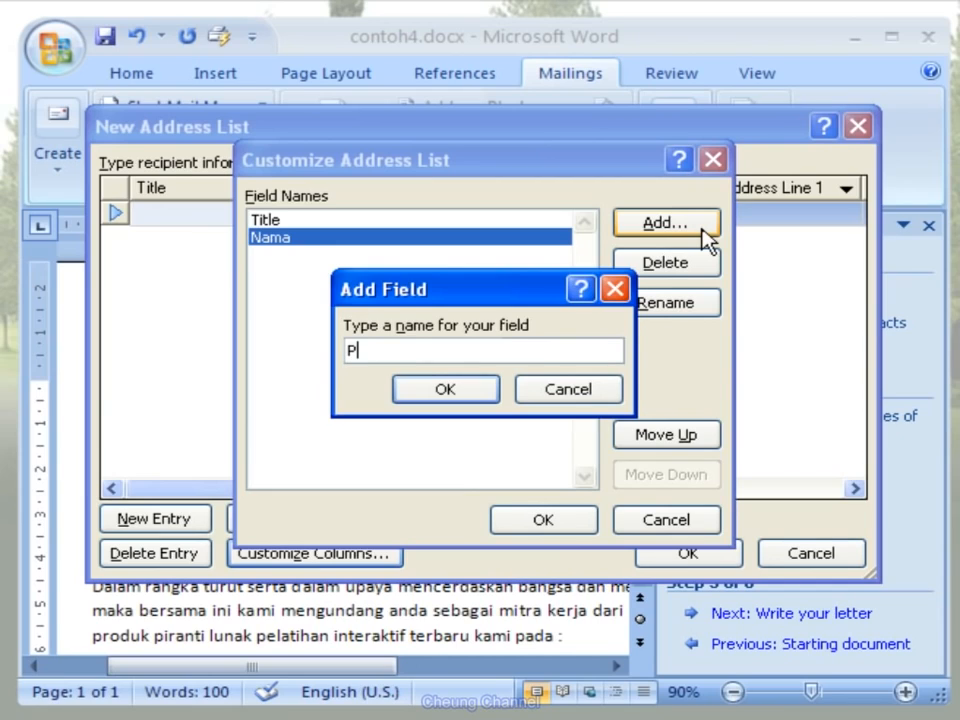
{"action": "type", "text": "erusahaan"}
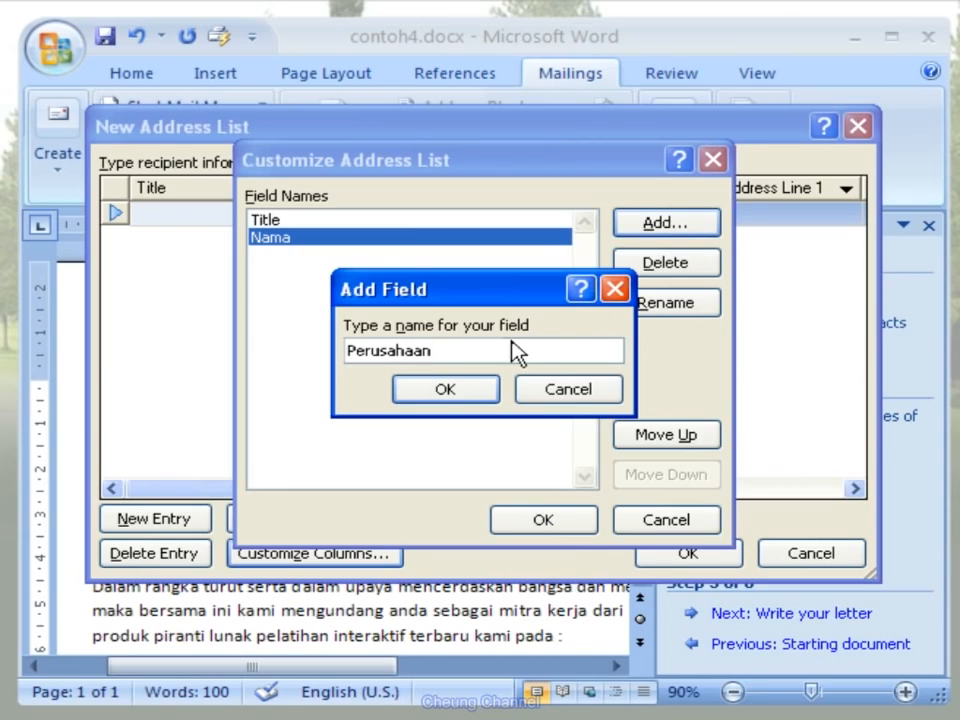
{"action": "left_click", "coordinate": [484, 400]}
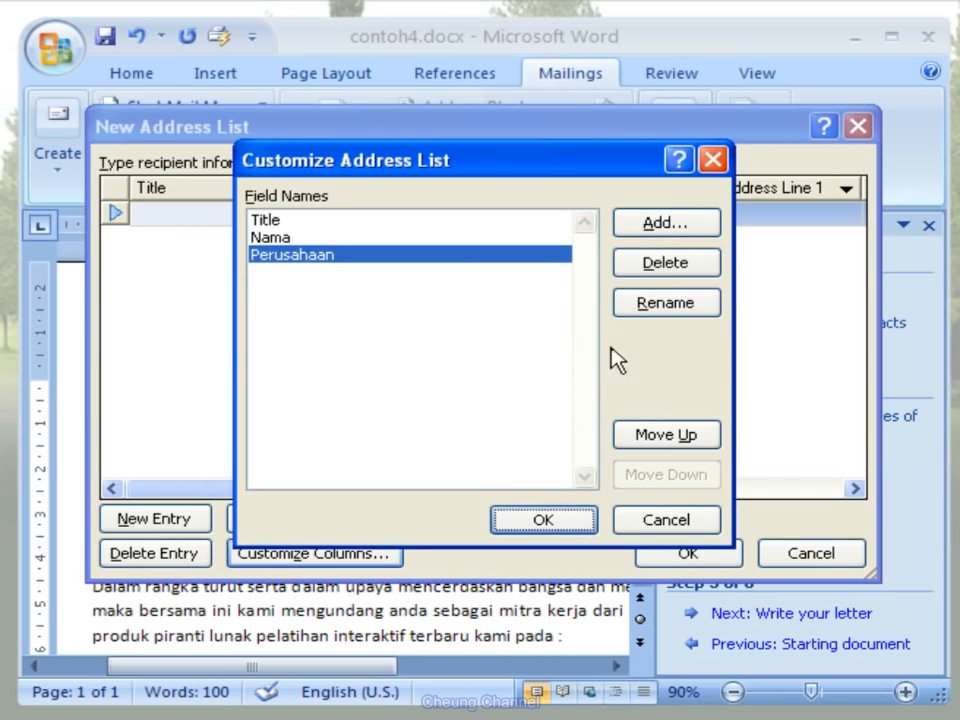
- Add the custom fields Alamat and Kota after Perusahaan and apply the customized columns
{"action": "left_click", "coordinate": [699, 232]}
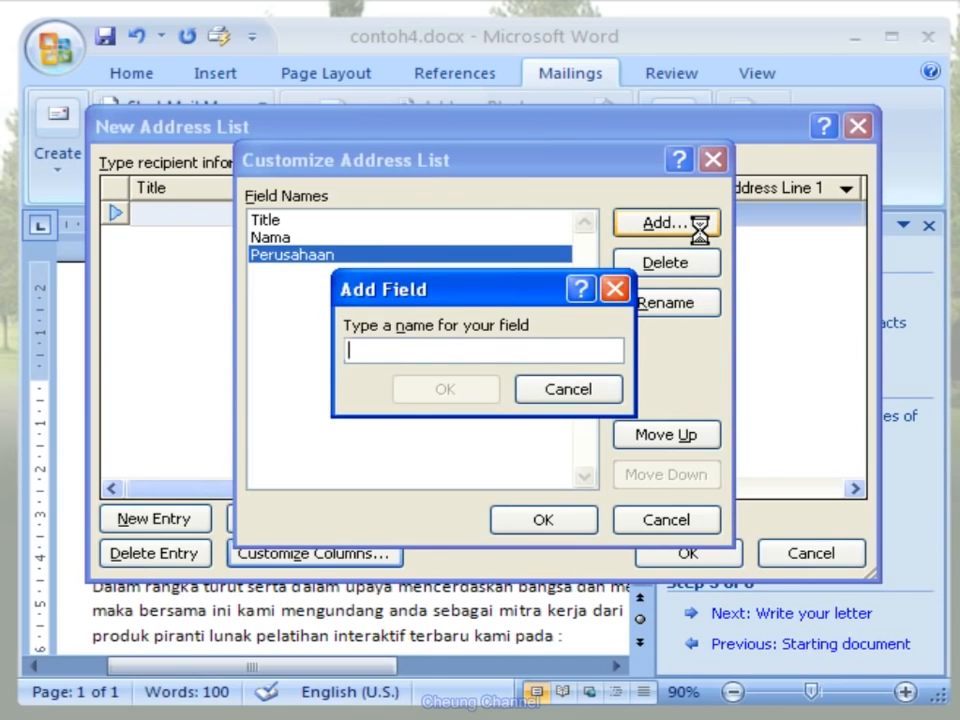
{"action": "type", "text": "Alm"}
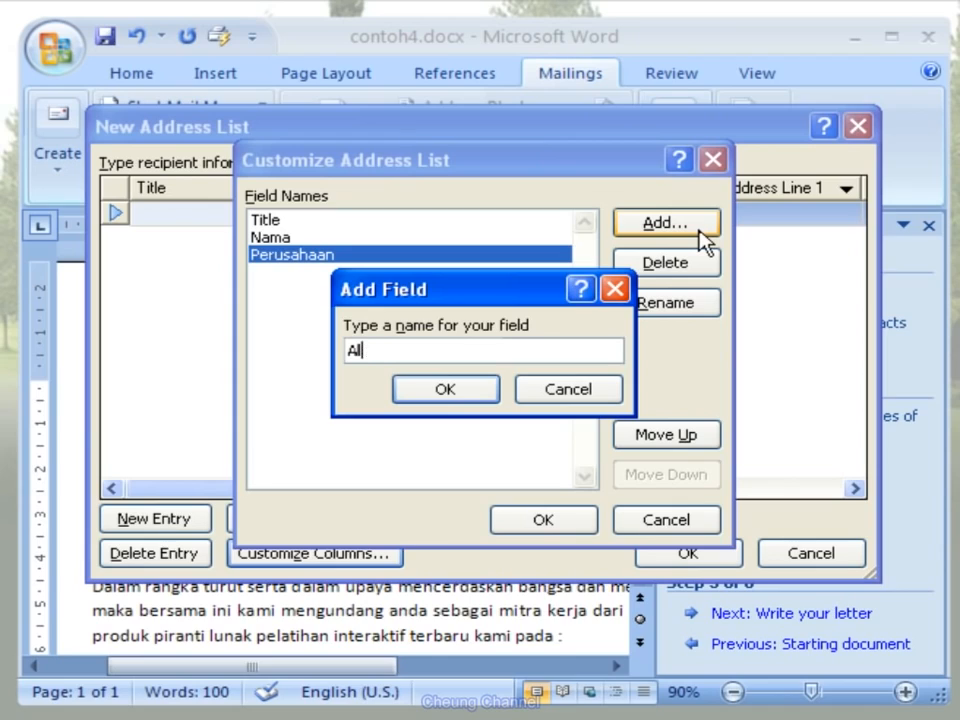
{"action": "type", "text": "amat"}
{"action": "left_click", "coordinate": [480, 393]}
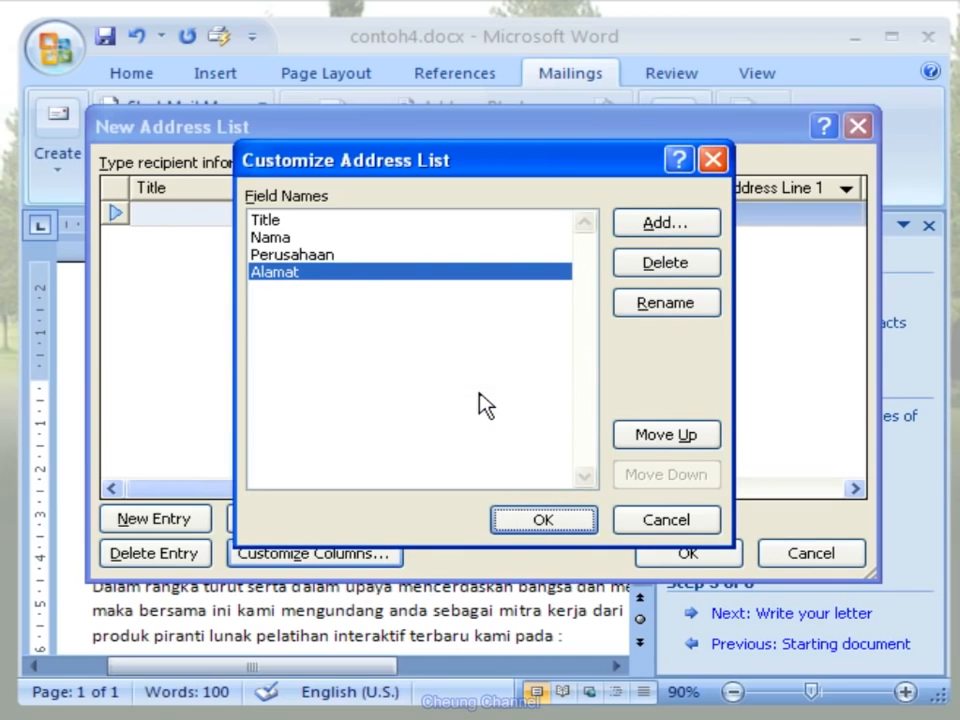
{"action": "left_click", "coordinate": [704, 232]}
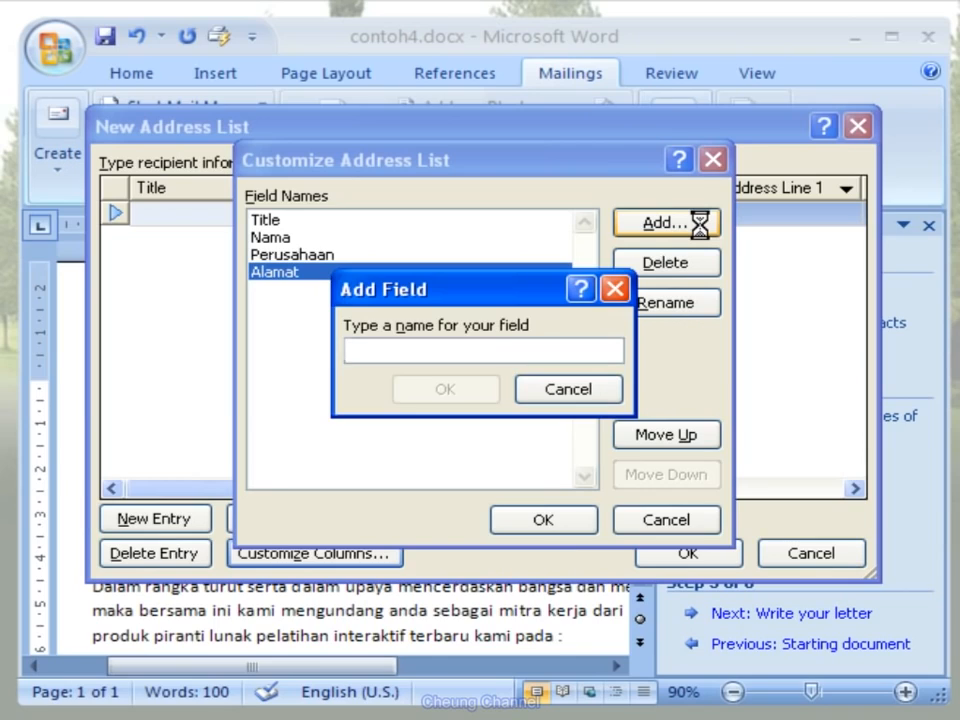
{"action": "type", "text": "Kota"}
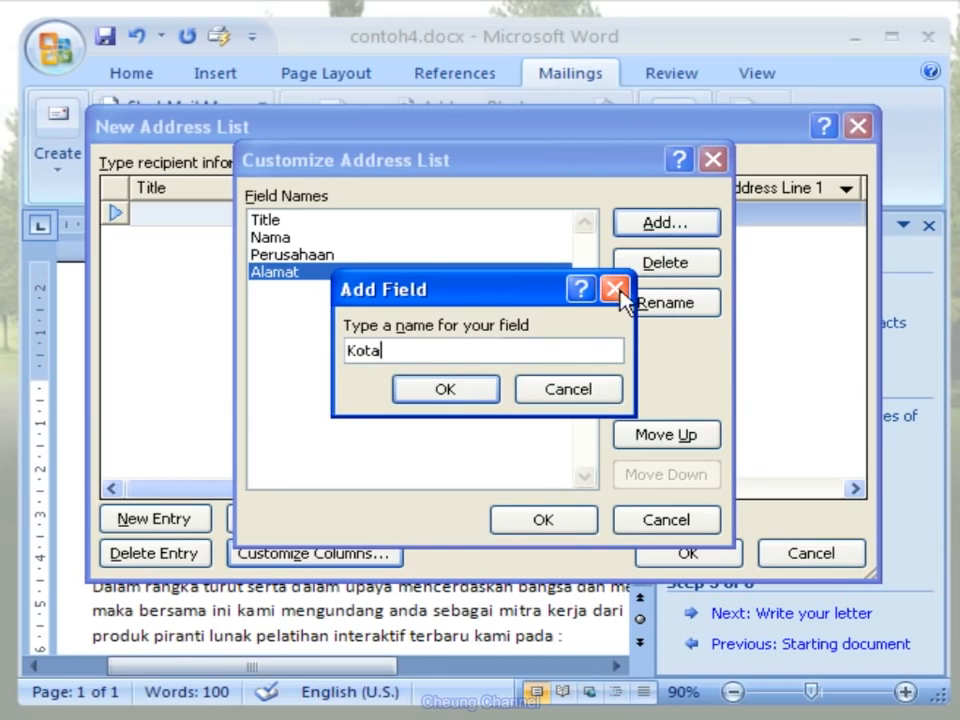
{"action": "left_click", "coordinate": [491, 391]}
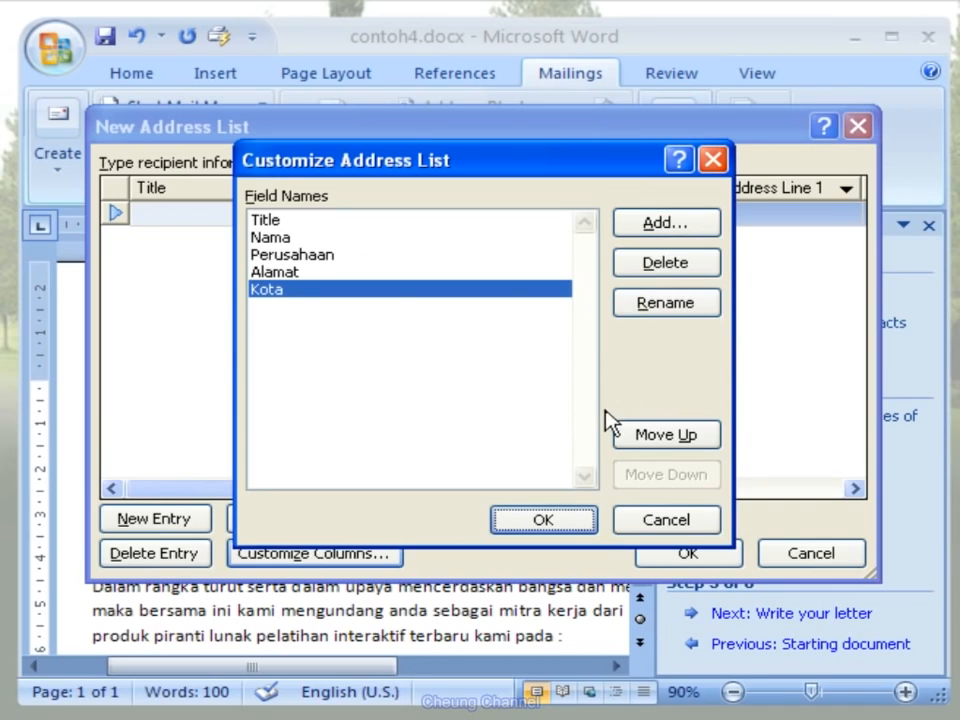
{"action": "left_click", "coordinate": [582, 521]}
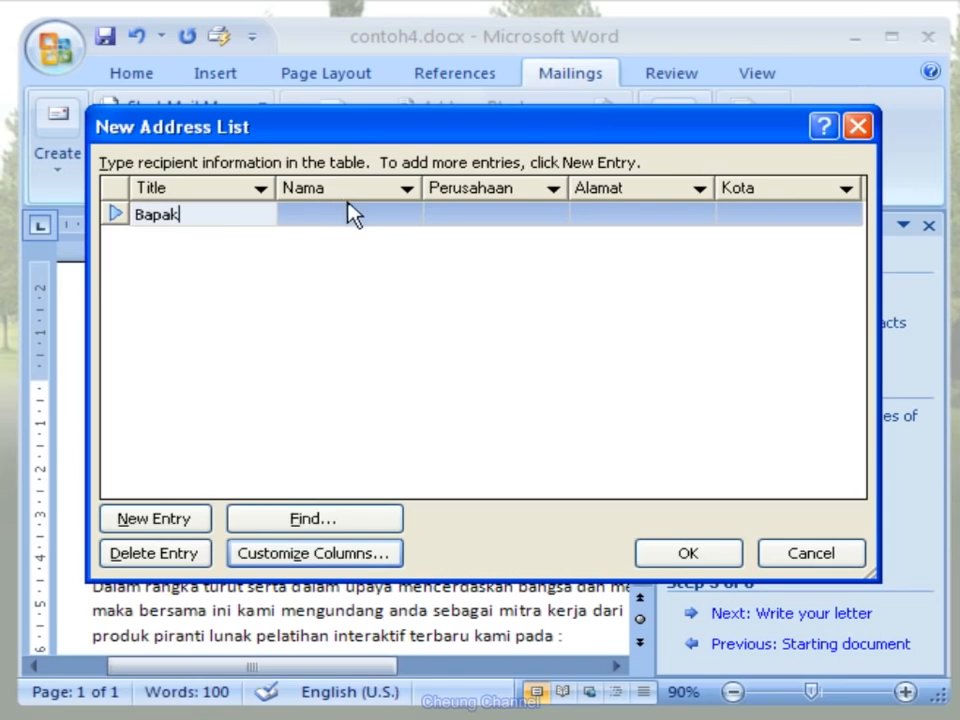
- Fill in the first recipient's title as Bapak, the full name under Nama, and Media Kreasi Utama under Perusahaan
{"action": "left_click", "coordinate": [392, 212]}
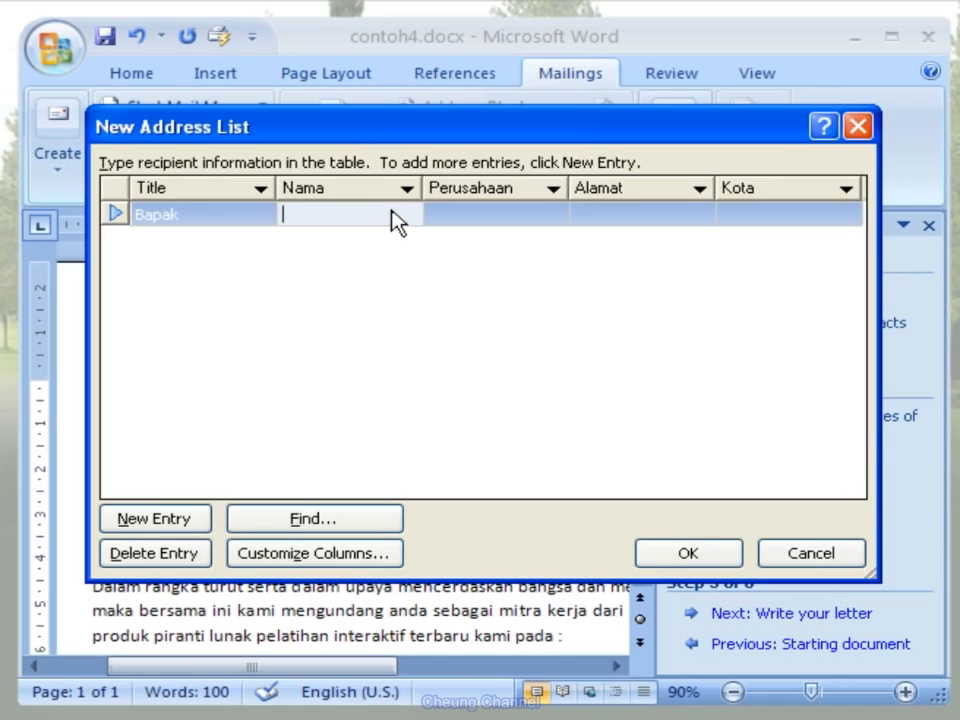
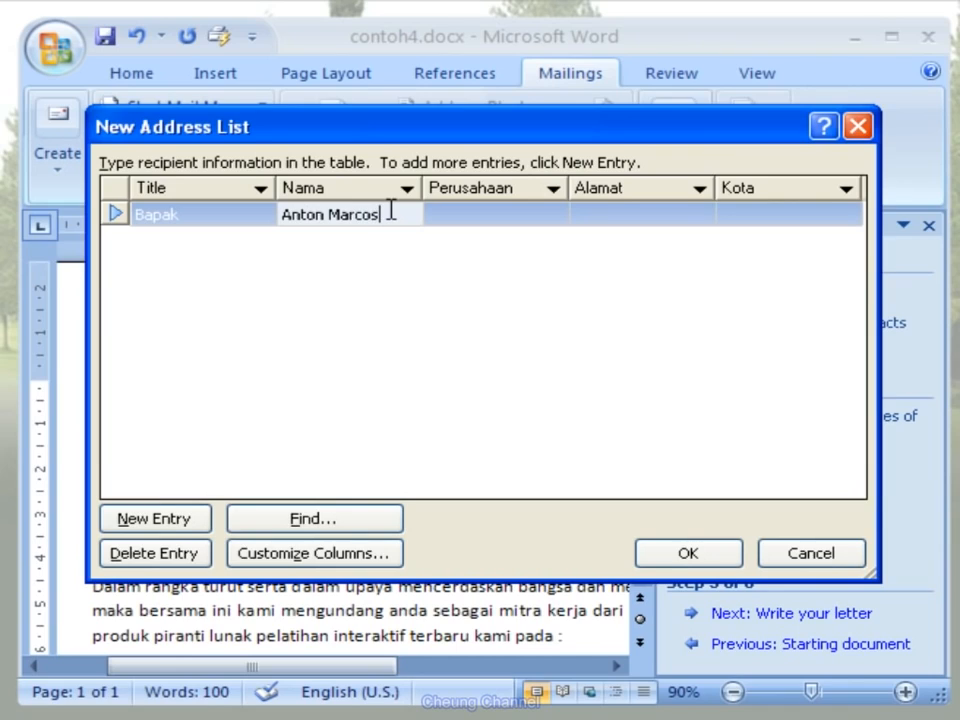
{"action": "left_click", "coordinate": [521, 214]}
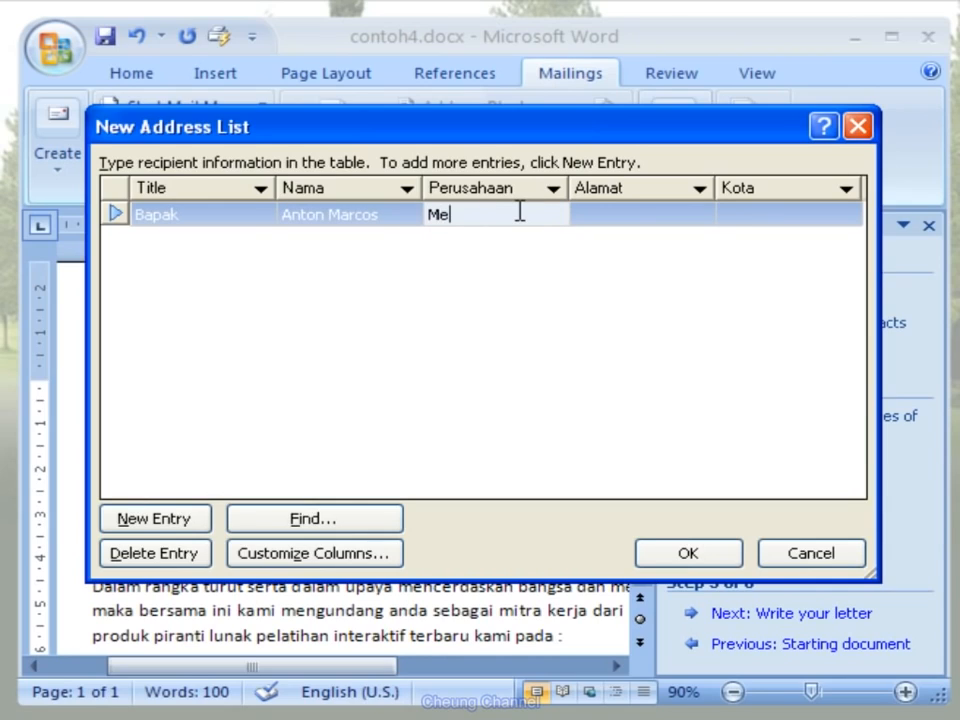
{"action": "type", "text": "Media Kreasi Utama"}
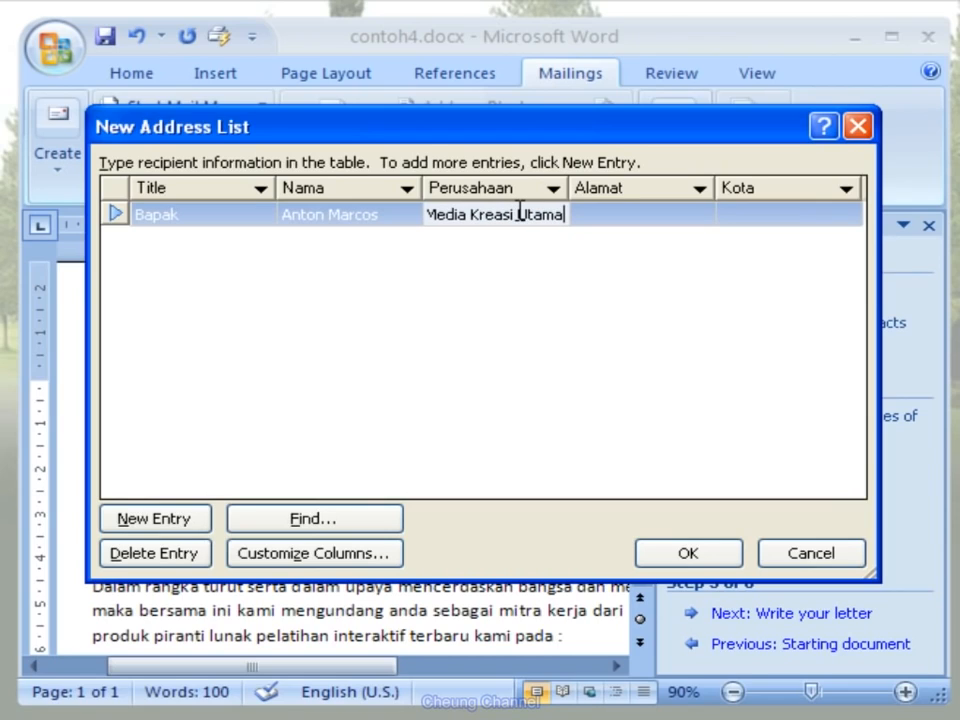
- Fill in the first recipient's street address under Alamat and Denpasar under Kota
{"action": "left_click", "coordinate": [685, 228]}
{"action": "left_click", "coordinate": [685, 228]}
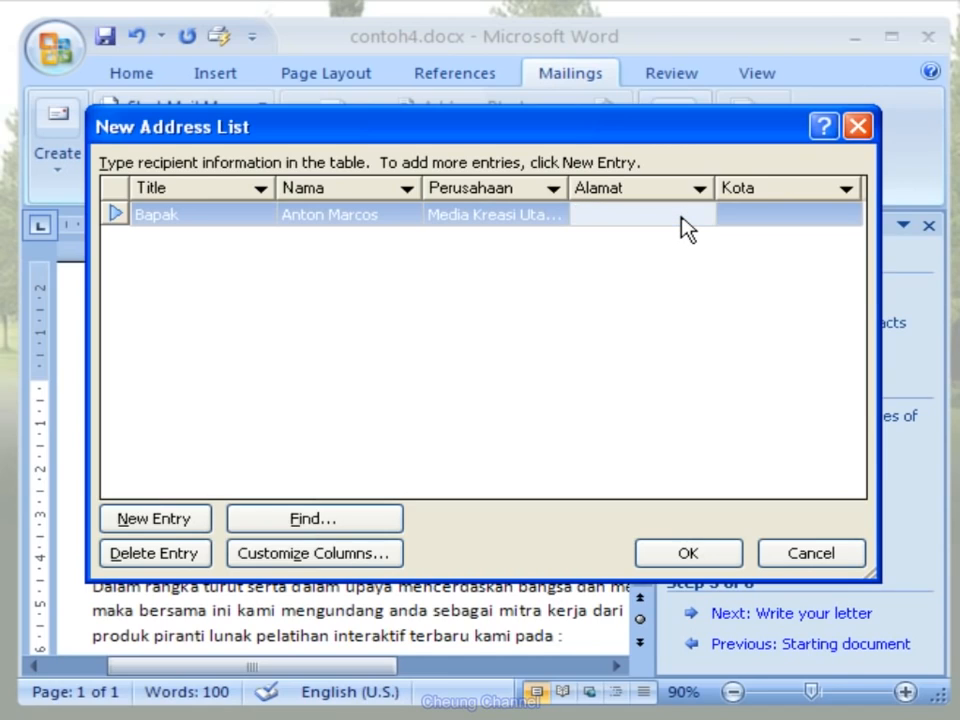
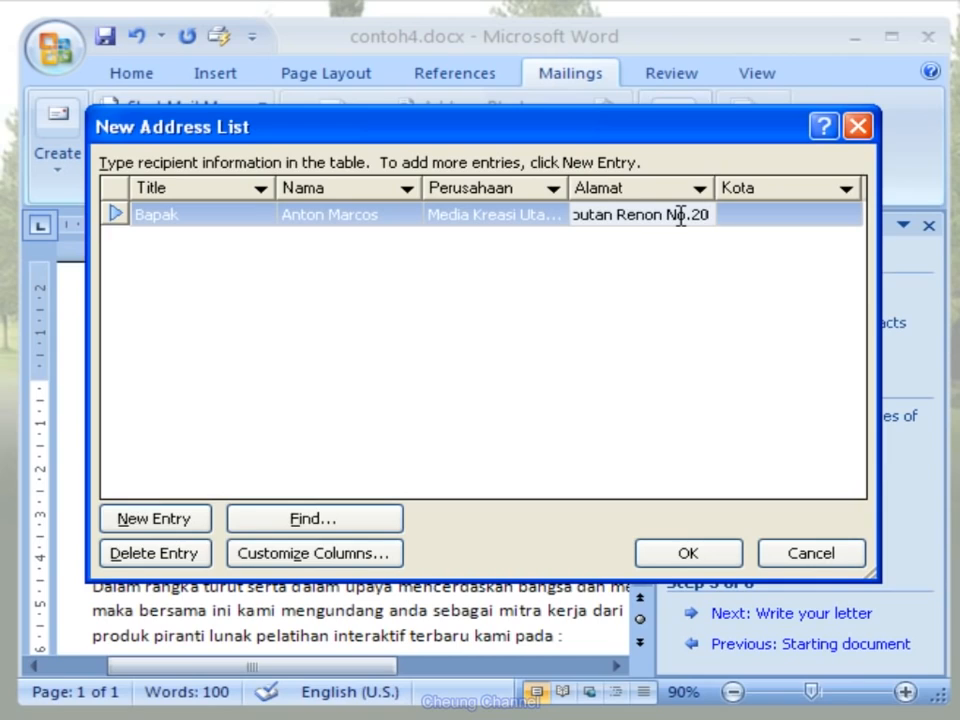
{"action": "left_click", "coordinate": [755, 213]}
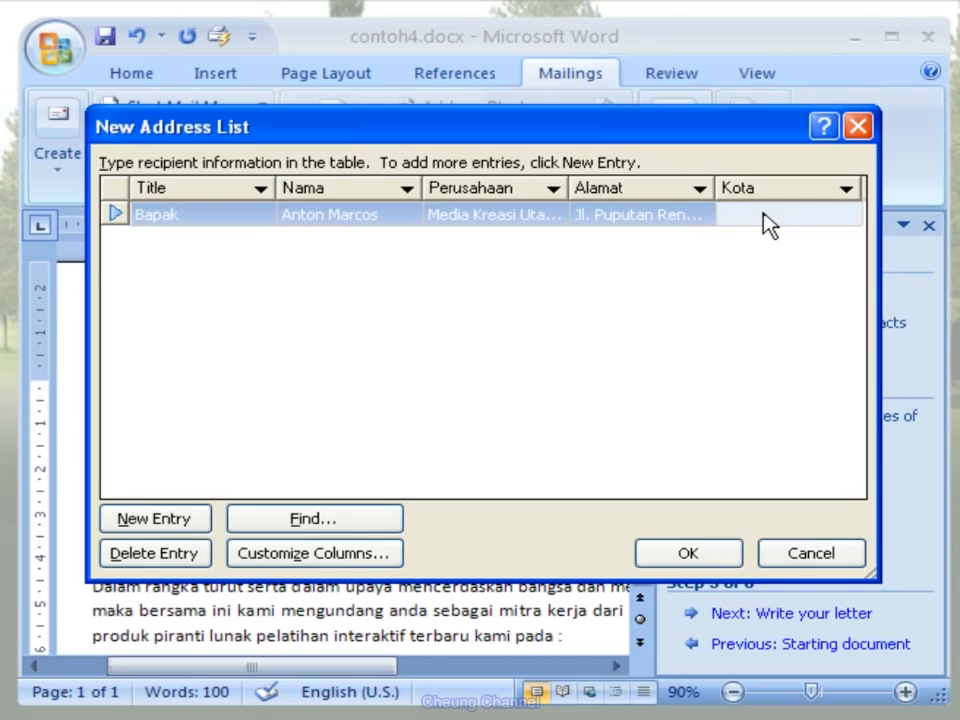
{"action": "type", "text": "Denpasar"}
- Add recipients titled Bapak at Bali Solusindo, Ibu at Ganesha Utama and Mr. at Info Train, with their names, street addresses and cities
{"action": "left_click", "coordinate": [194, 524]}
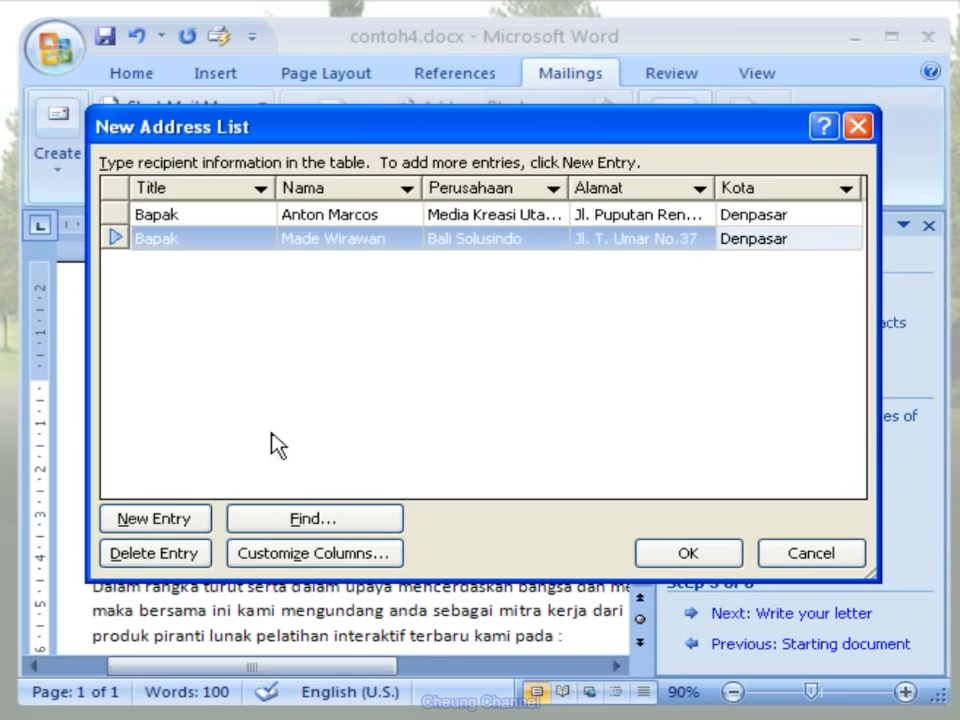
{"action": "left_click", "coordinate": [197, 538]}
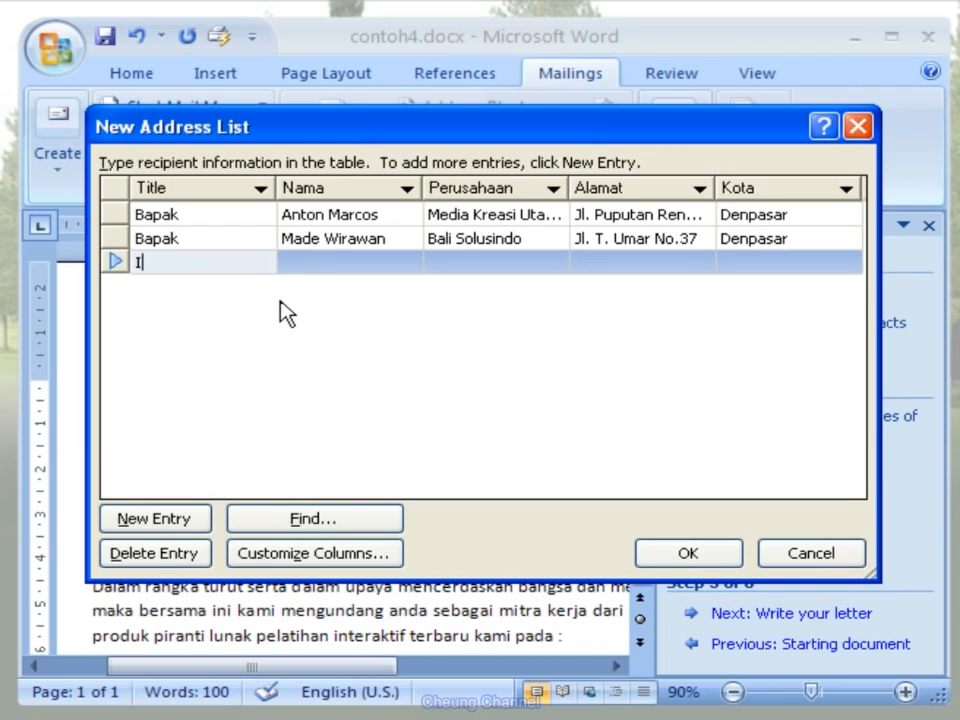
{"action": "type", "text": "Ibu"}
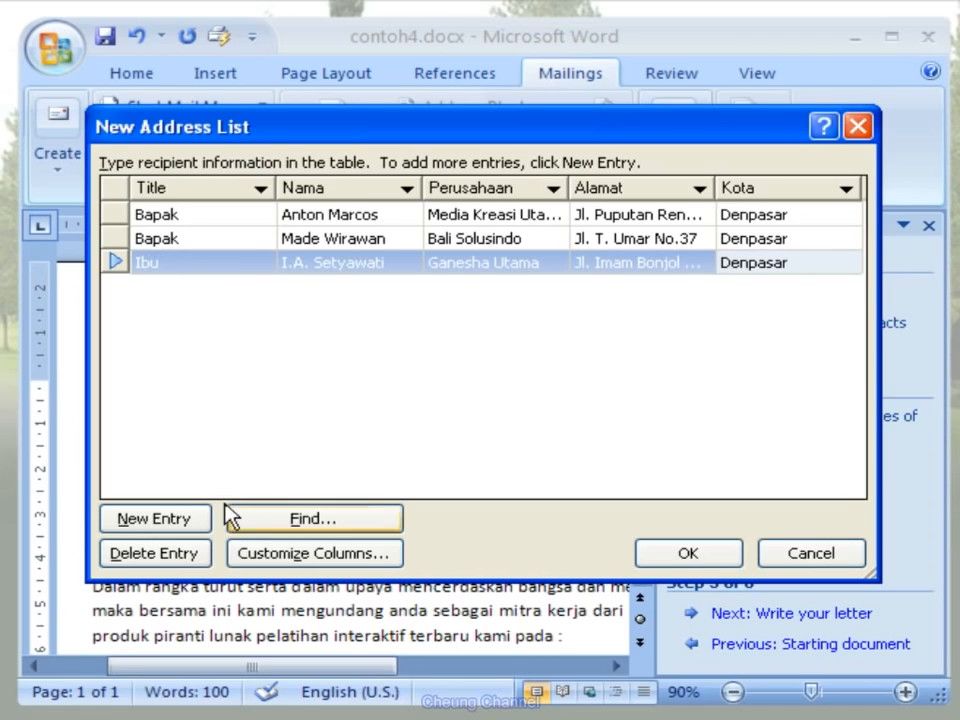
{"action": "left_click", "coordinate": [200, 530]}
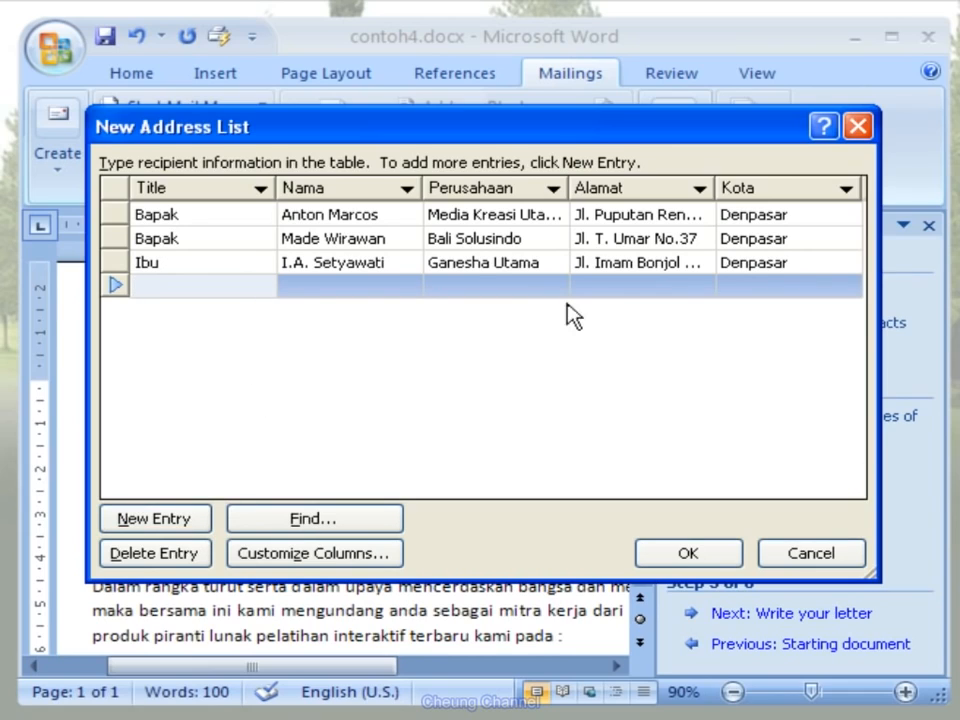
{"action": "type", "text": "Mr."}
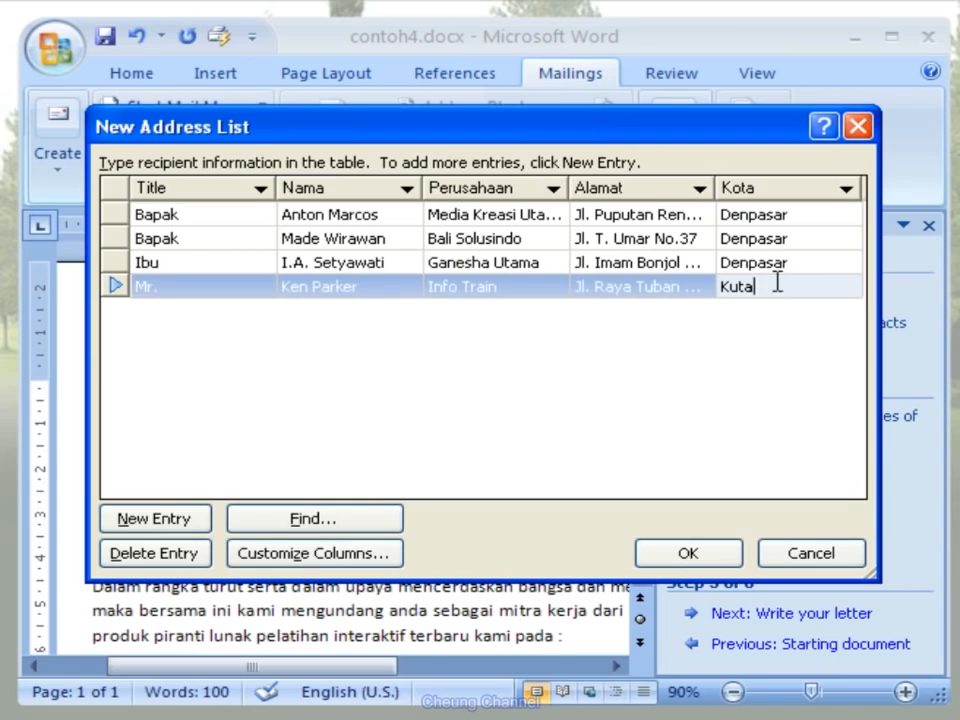
- Save the completed address list as alamat in My Data Sources and accept all its recipients for the merge
{"action": "left_click", "coordinate": [714, 558]}
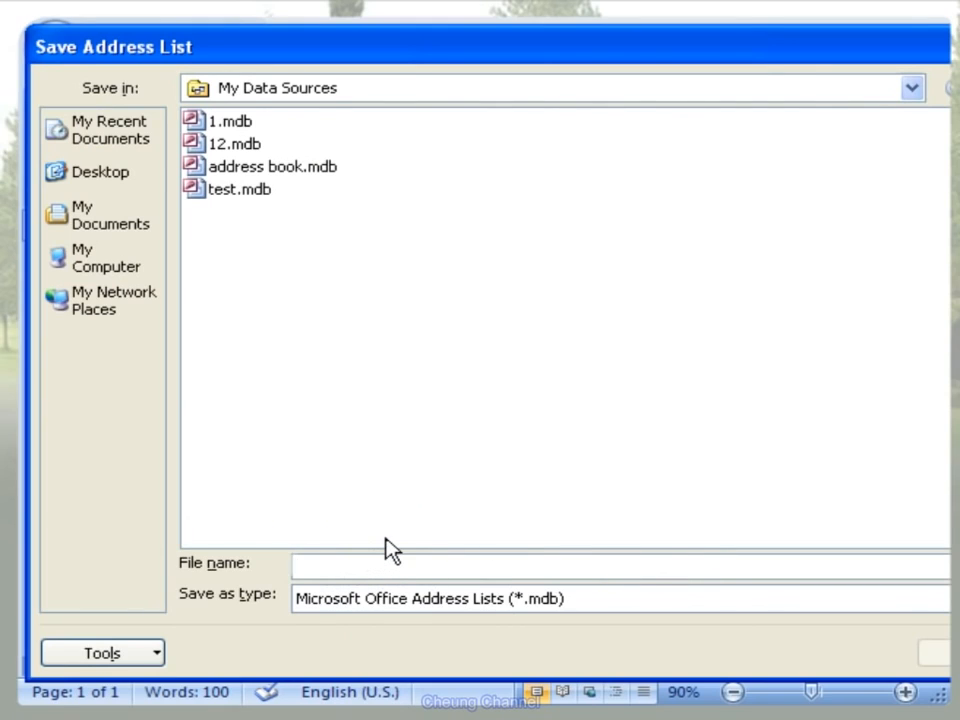
{"action": "type", "text": "alamat"}
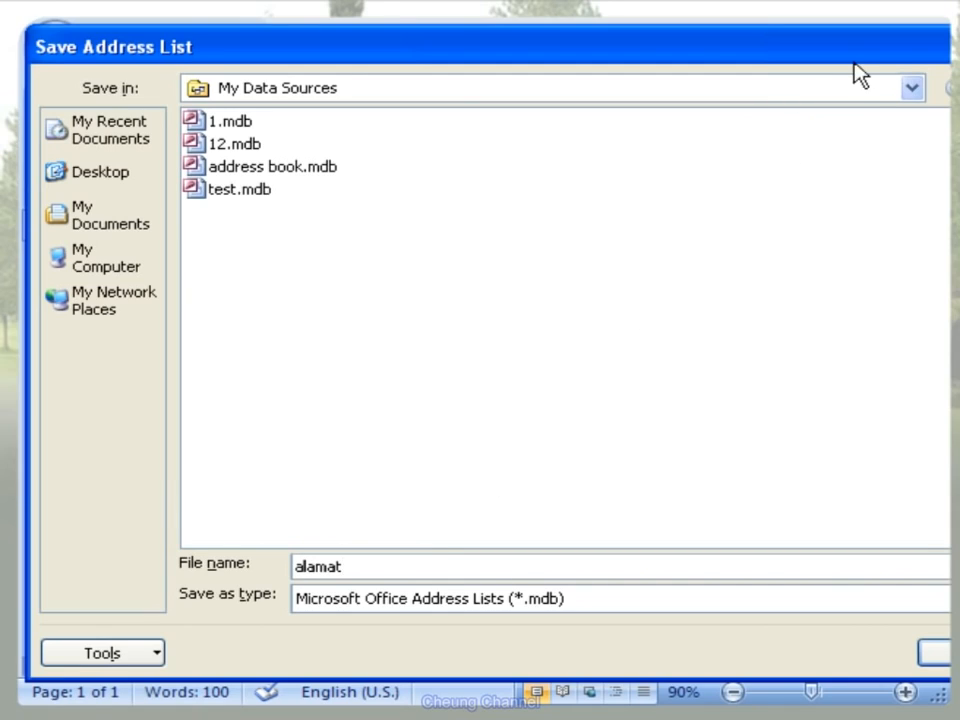
{"action": "left_click_drag", "start_coordinate": [800, 63], "coordinate": [778, 64]}
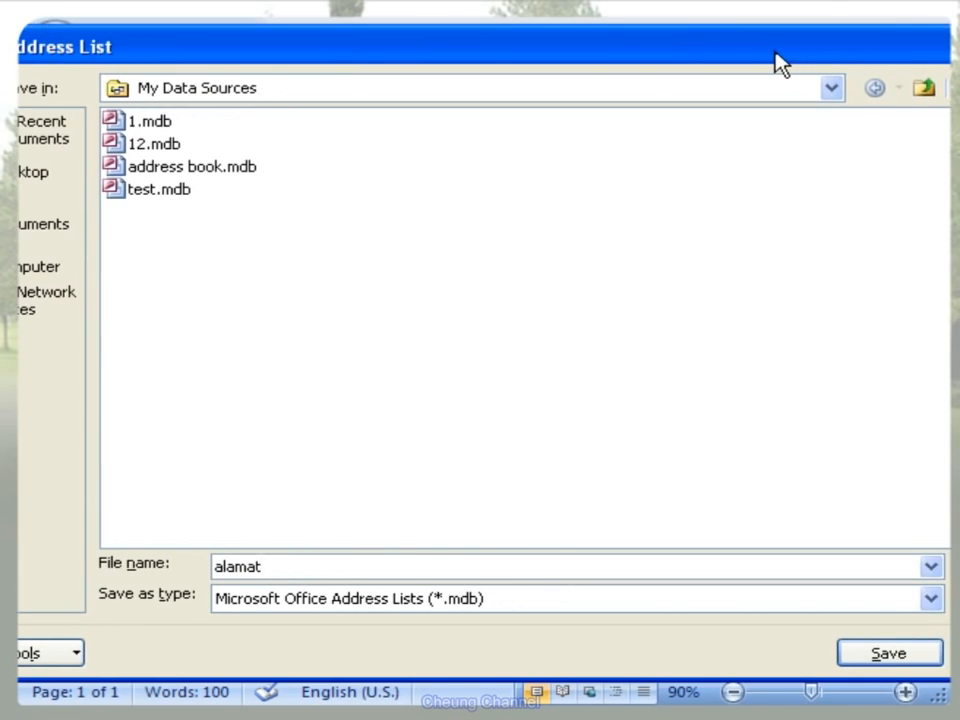
{"action": "left_click", "coordinate": [864, 654]}
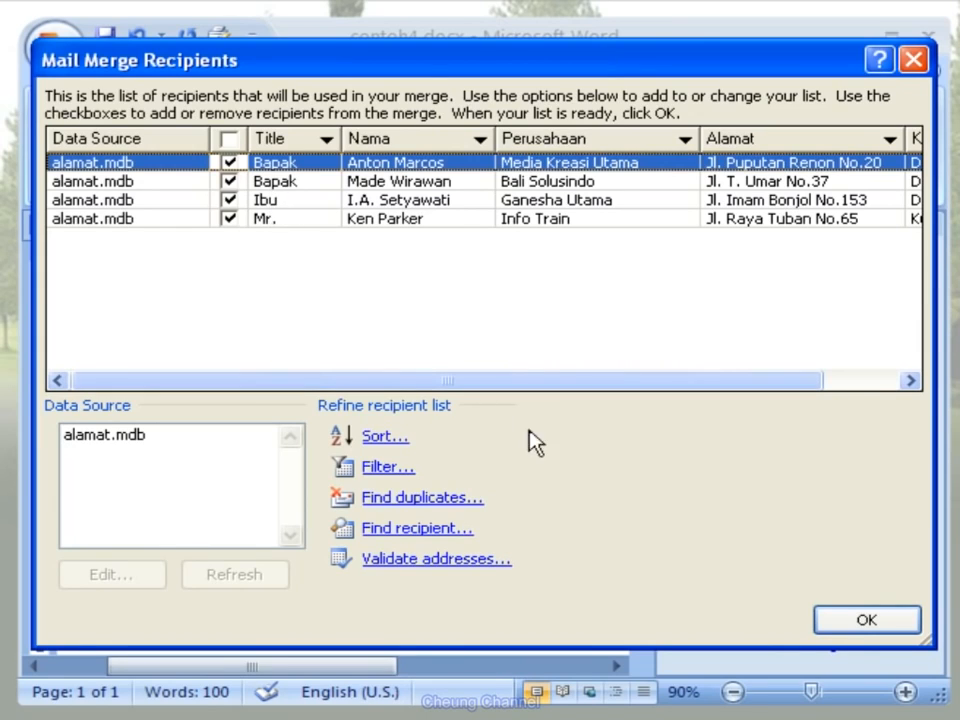
{"action": "left_click", "coordinate": [842, 622]}
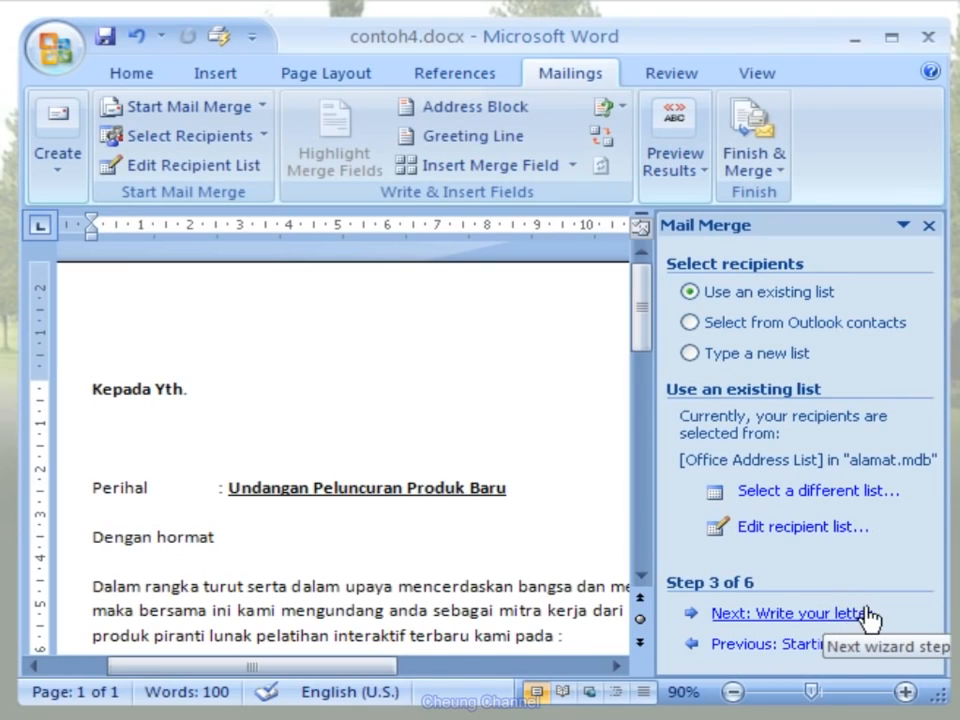
- Advance the mail merge to writing the letter and insert the Title and Nama merge fields below Kepada Yth
{"action": "left_click", "coordinate": [866, 615]}
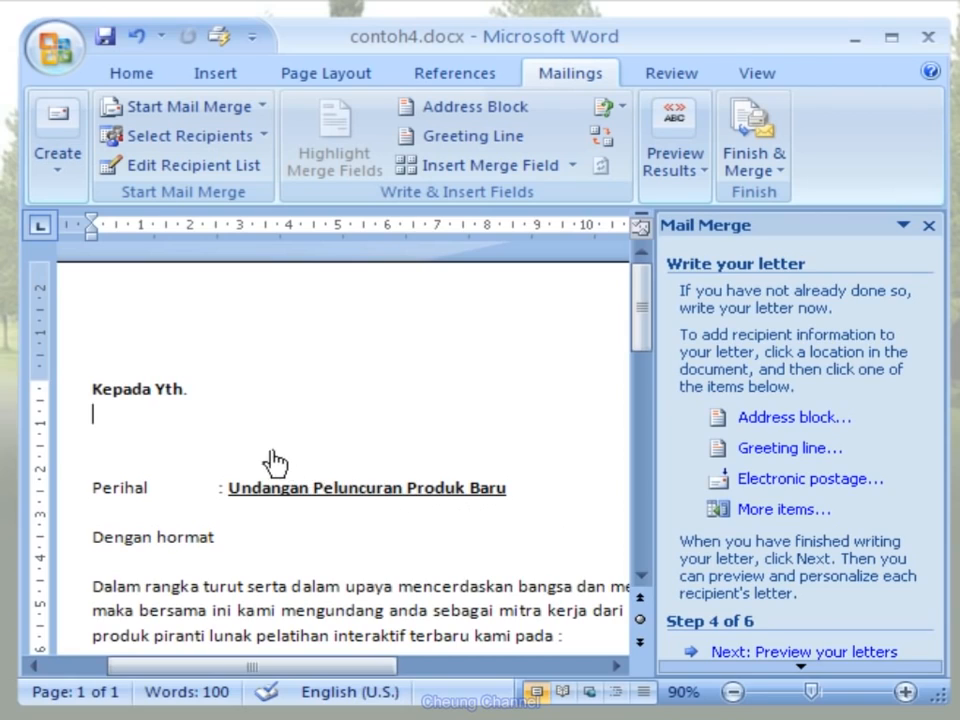
{"action": "left_click", "coordinate": [93, 416]}
{"action": "left_click", "coordinate": [733, 515]}
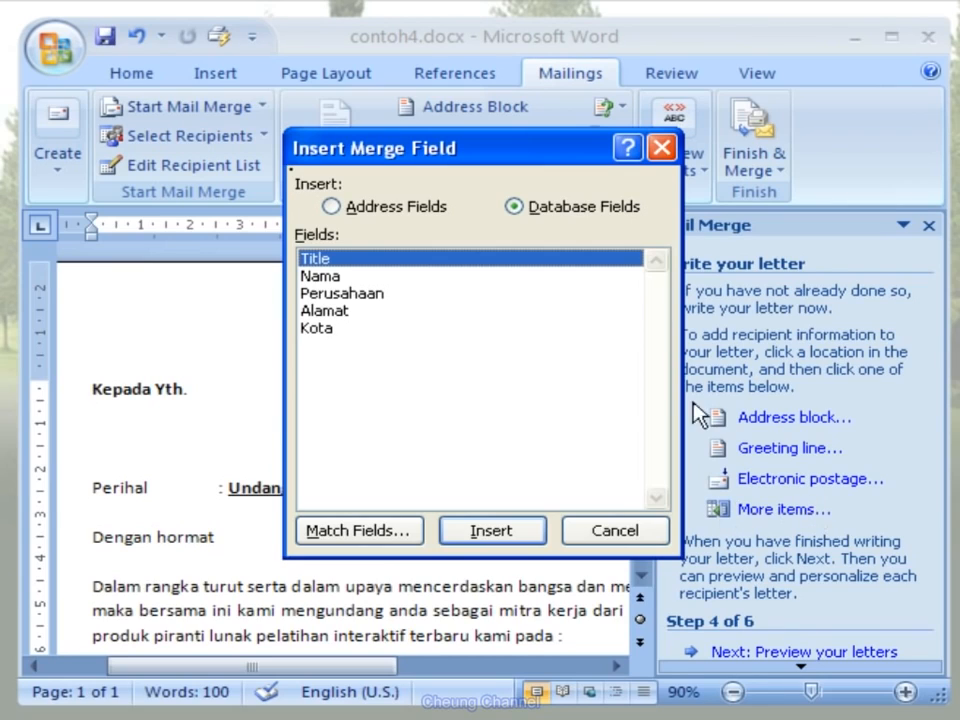
{"action": "left_click", "coordinate": [529, 540]}
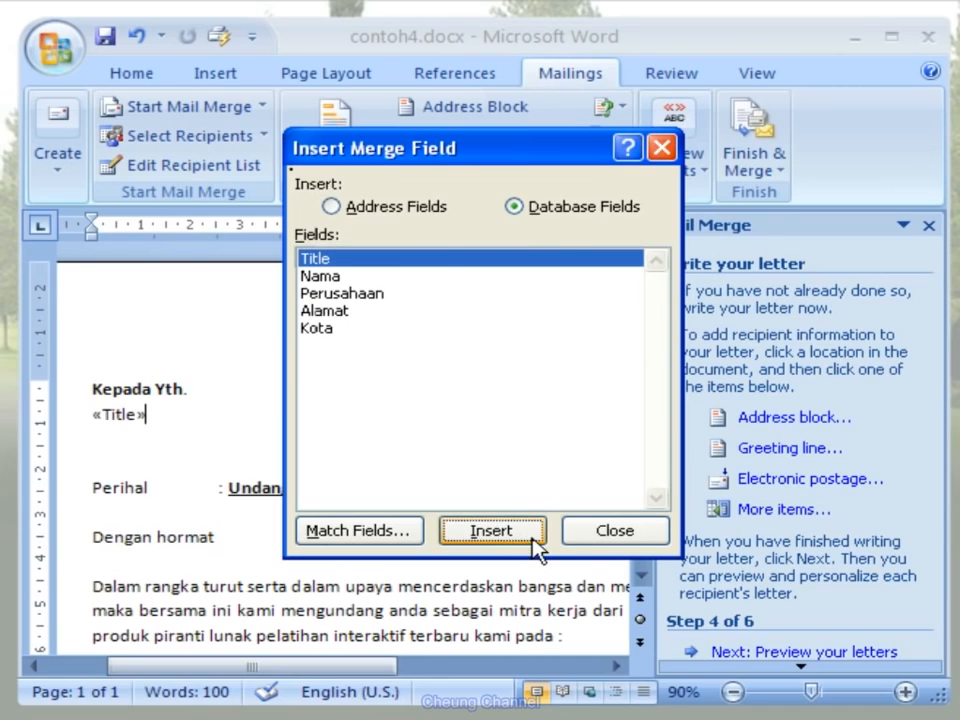
{"action": "left_click", "coordinate": [343, 278]}
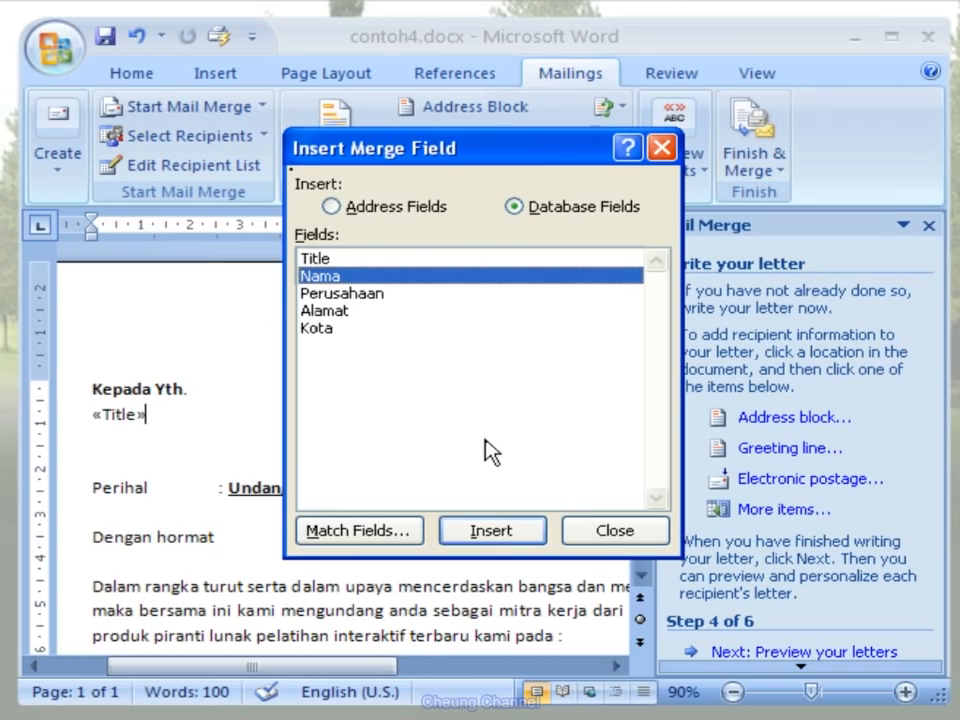
{"action": "left_click", "coordinate": [521, 538]}
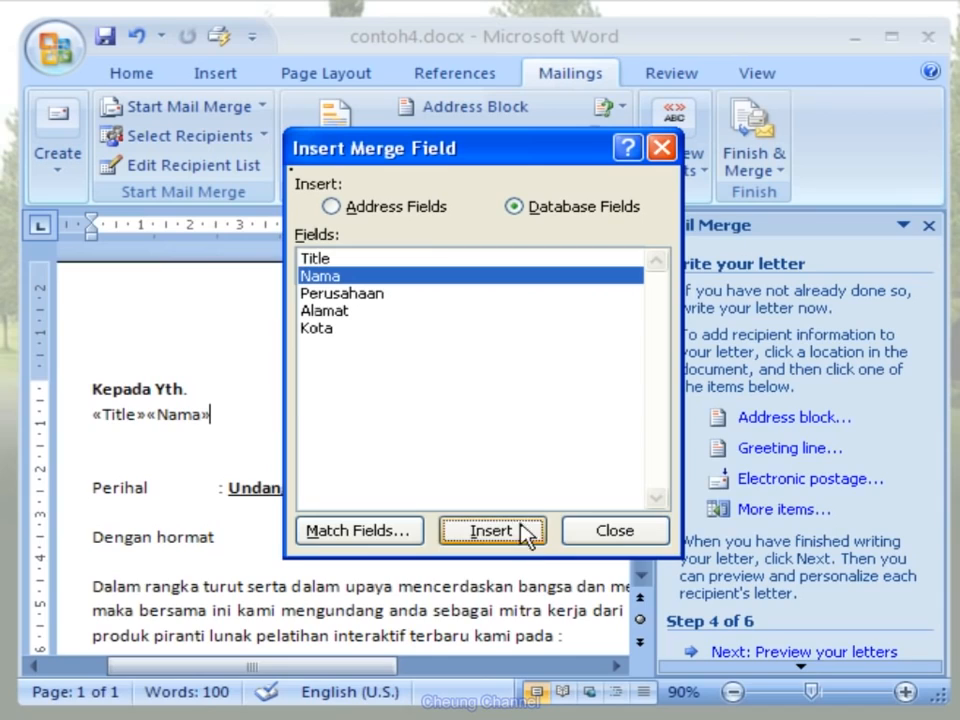
- Insert the Perusahaan, Alamat and Kota merge fields after Nama and close the merge field dialog
{"action": "left_click", "coordinate": [390, 296]}
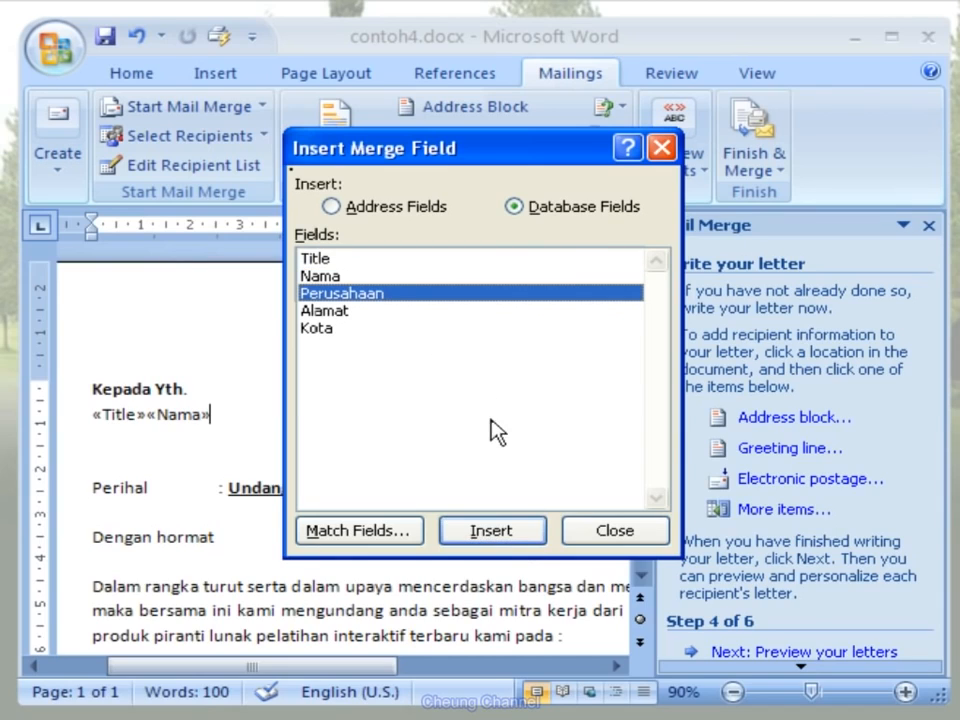
{"action": "left_click", "coordinate": [530, 543]}
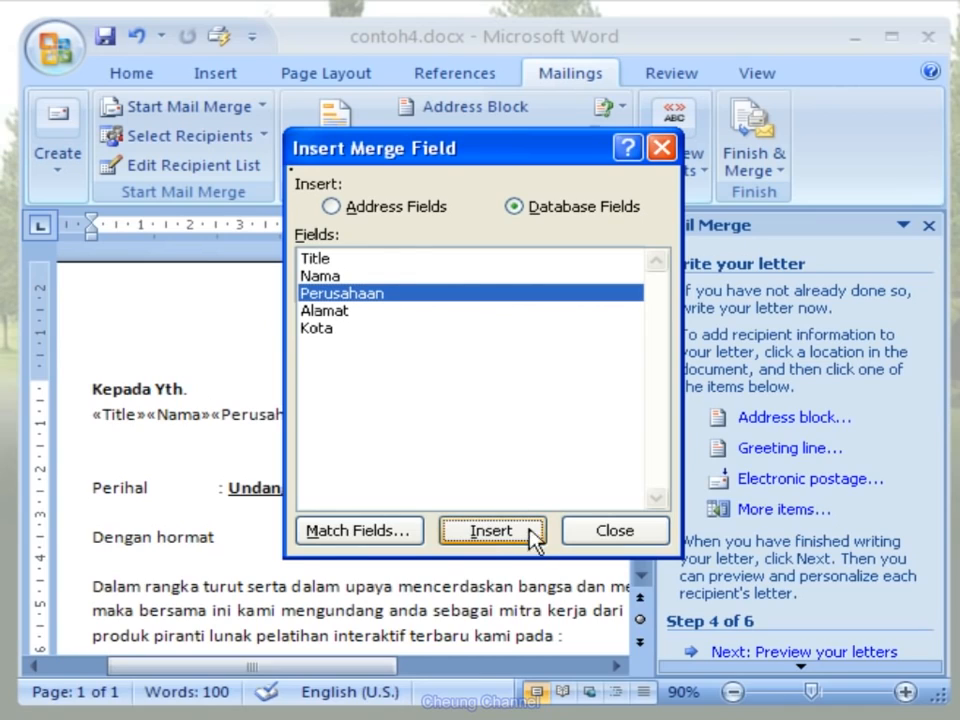
{"action": "left_click", "coordinate": [377, 312]}
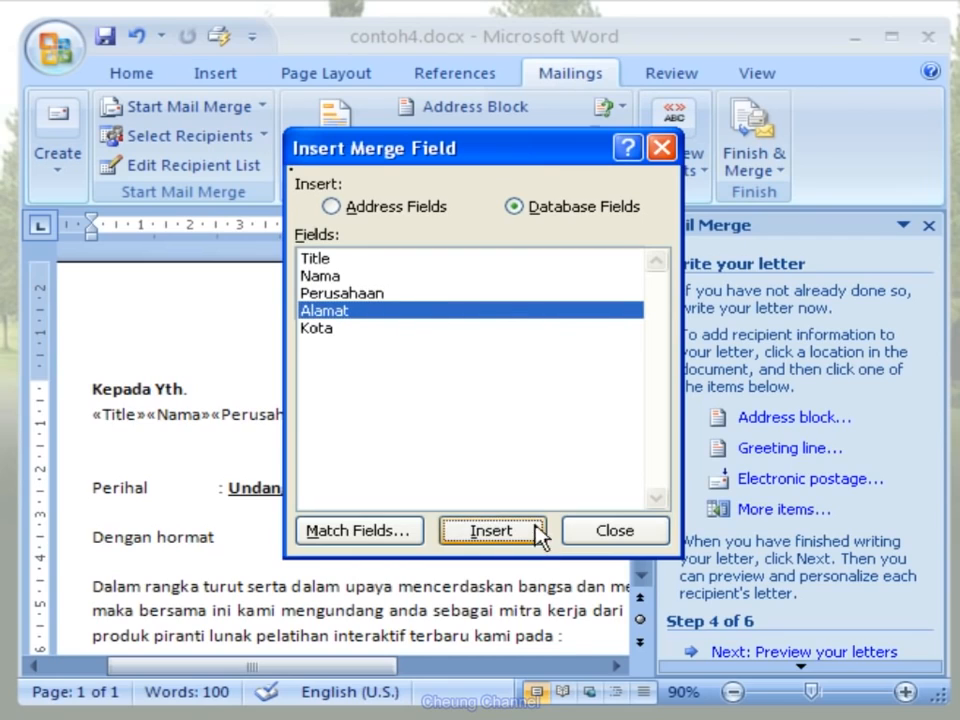
{"action": "left_click", "coordinate": [397, 331]}
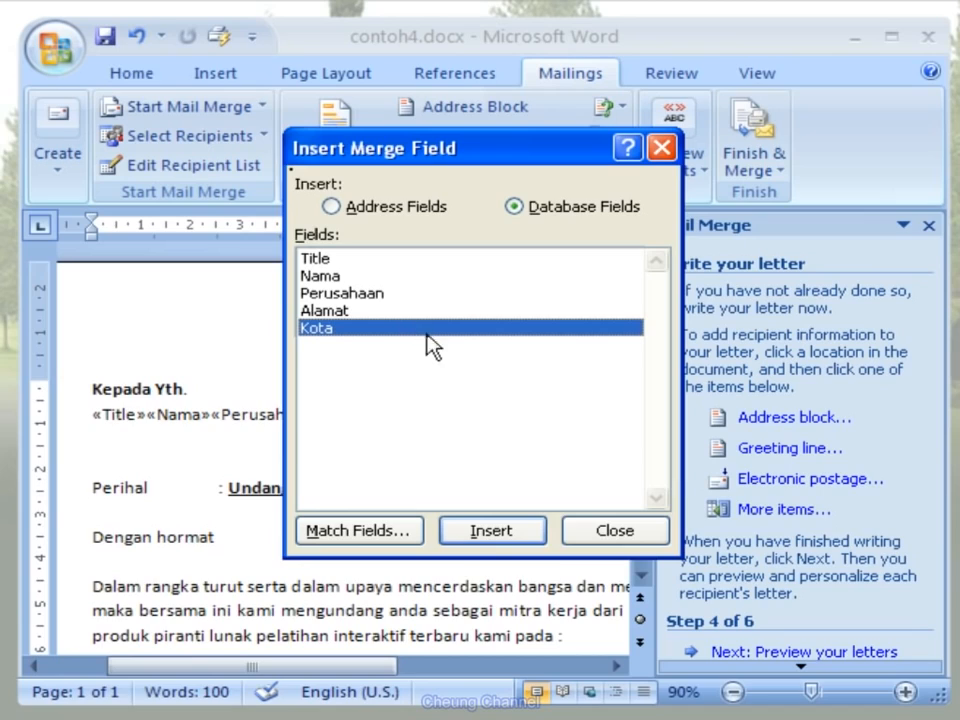
{"action": "left_click", "coordinate": [521, 538]}
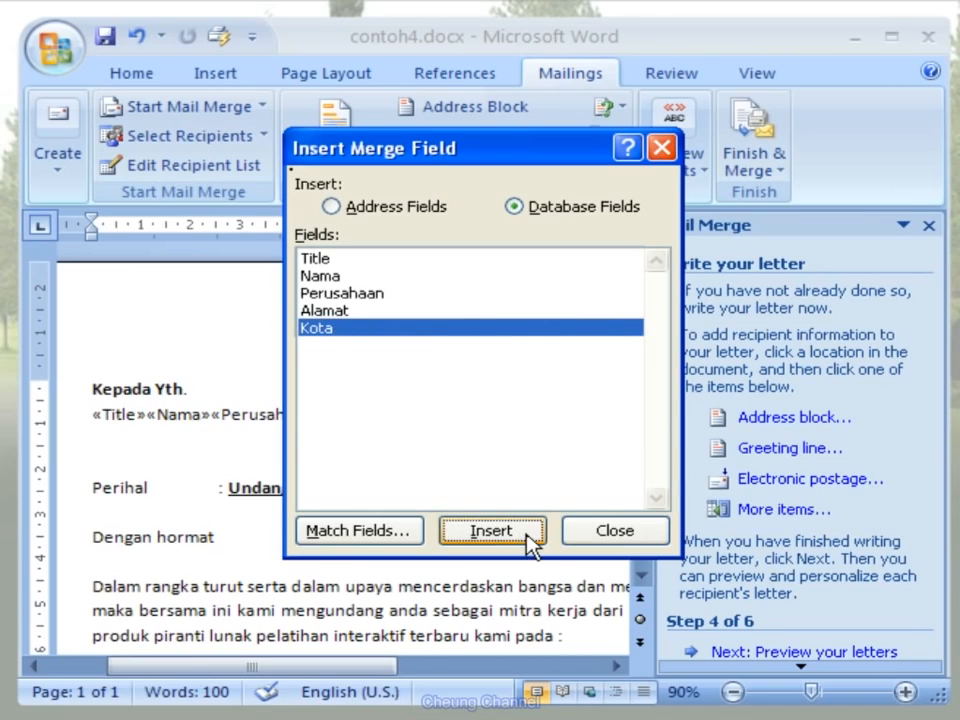
{"action": "left_click", "coordinate": [658, 541]}
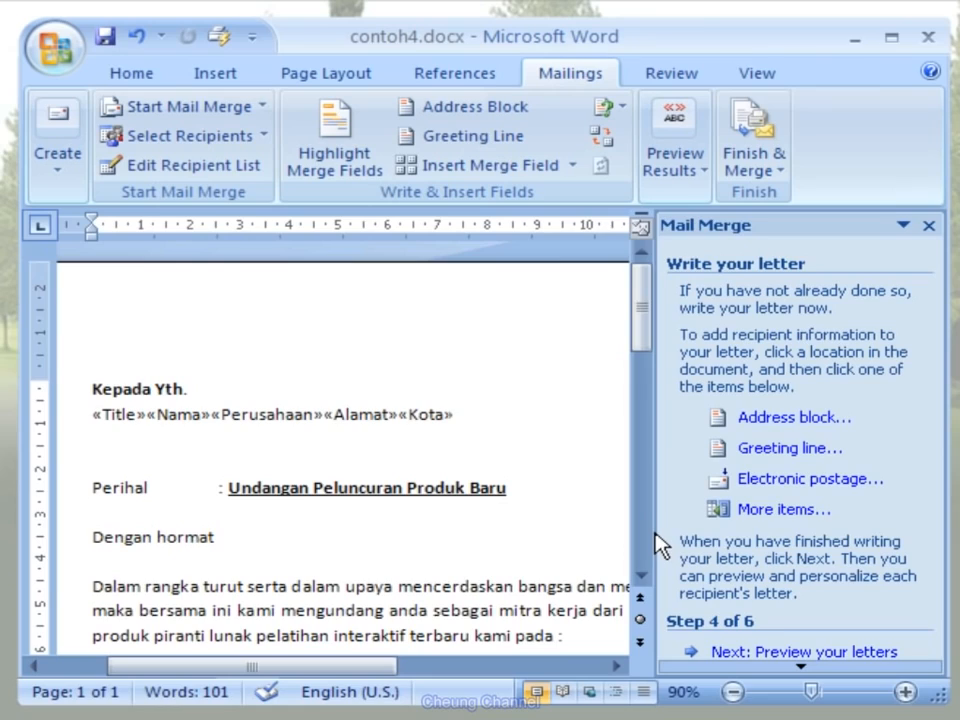
- Separate the Title and Nama fields with a space and place Perusahaan, Alamat and Kota each on their own line
{"action": "left_click", "coordinate": [145, 414]}
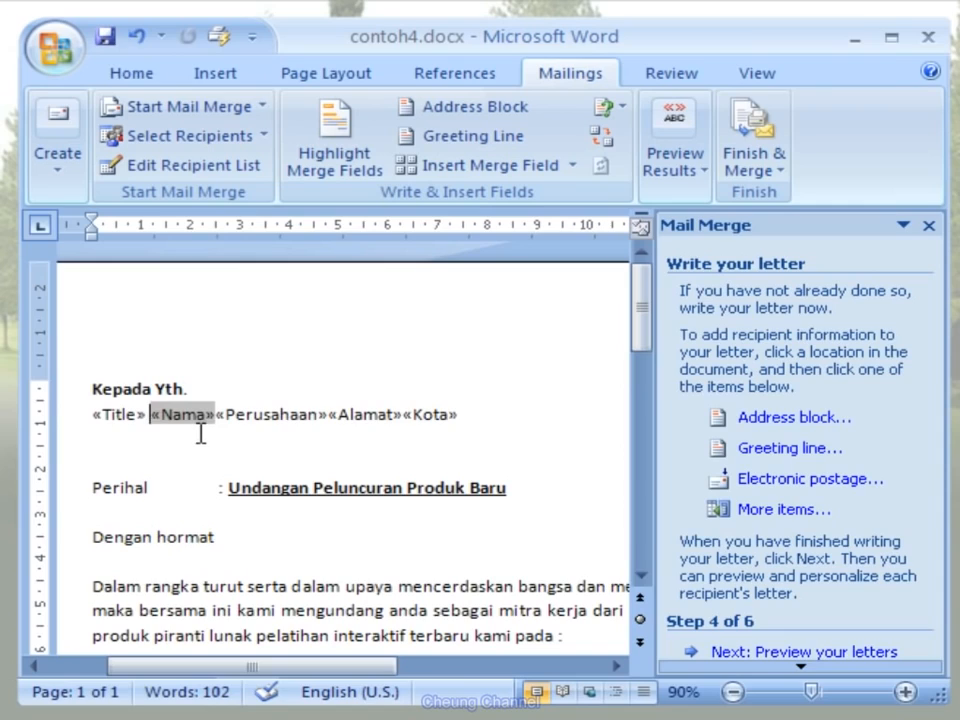
{"action": "left_click", "coordinate": [215, 414]}
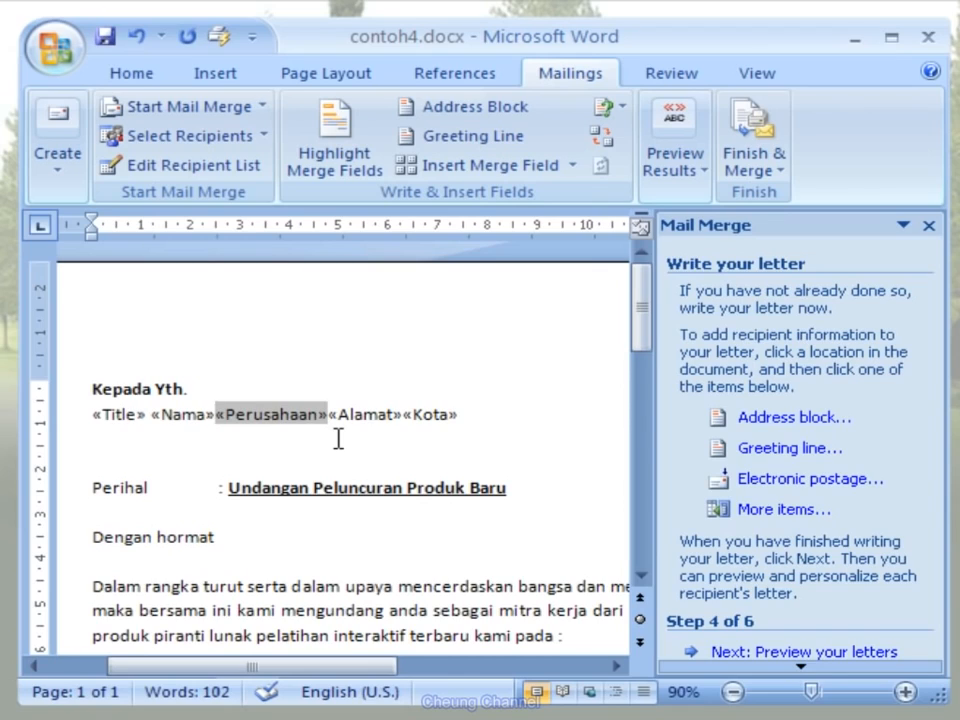
{"action": "key", "text": "Return"}
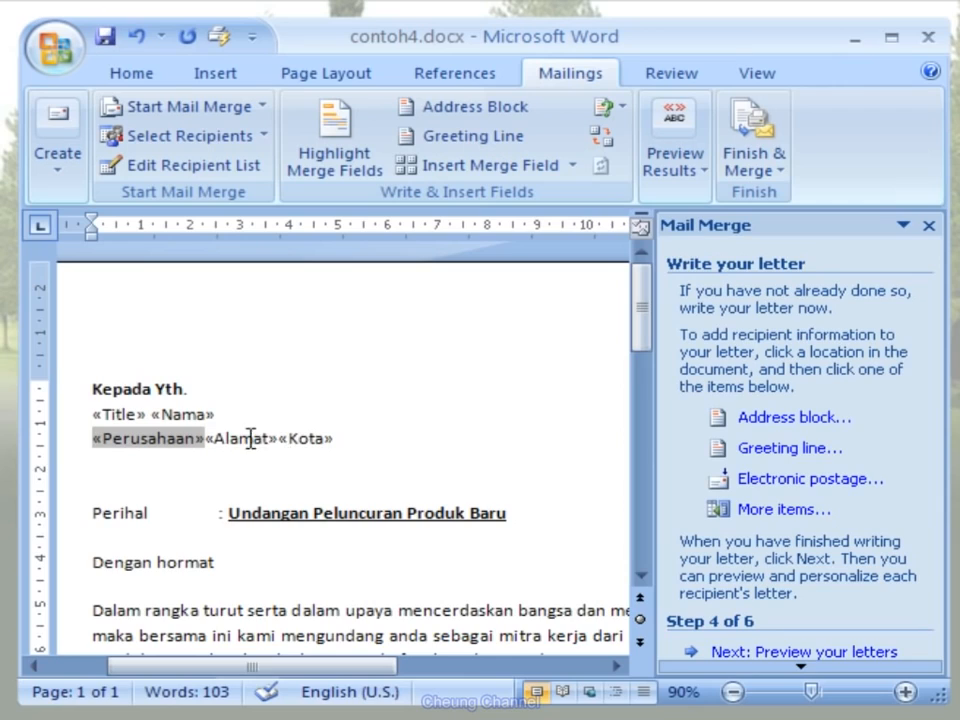
{"action": "left_click", "coordinate": [205, 439]}
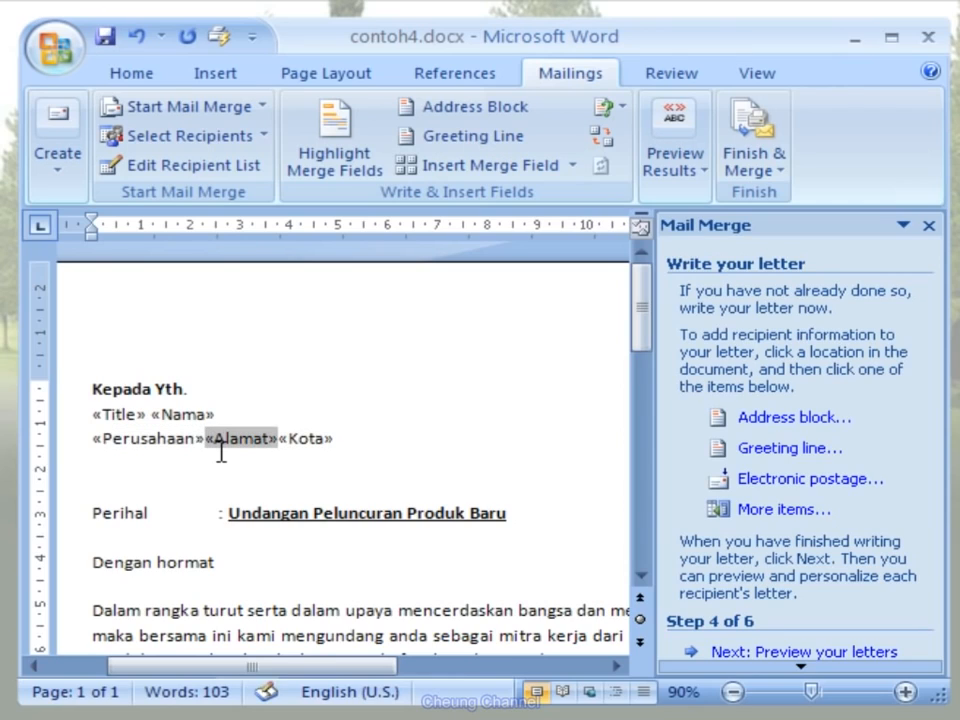
{"action": "key", "text": "Return"}
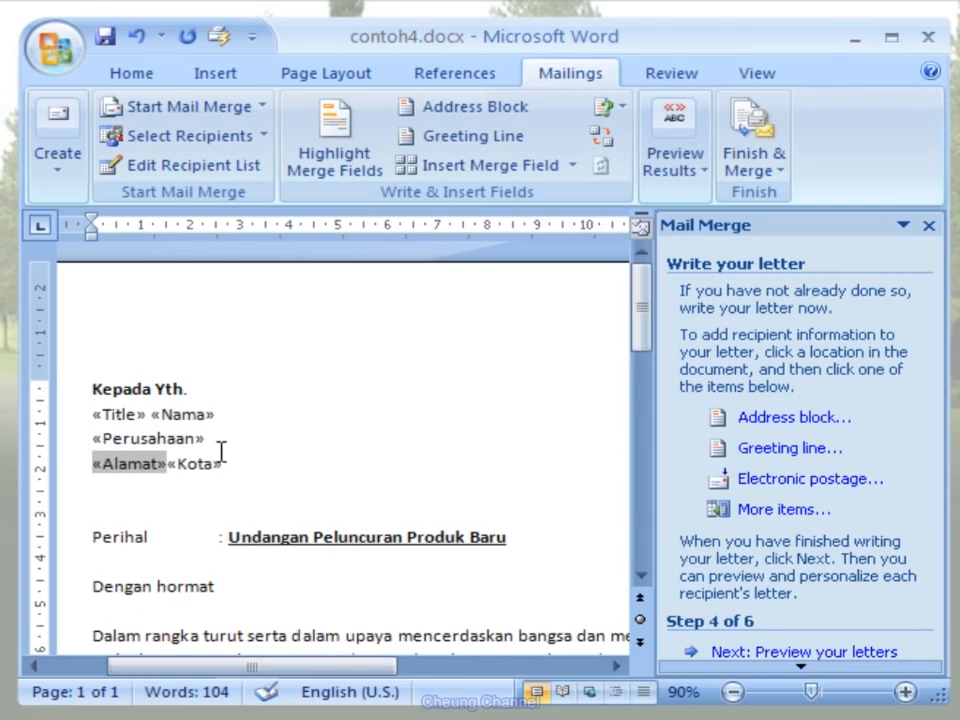
{"action": "left_click", "coordinate": [167, 463]}
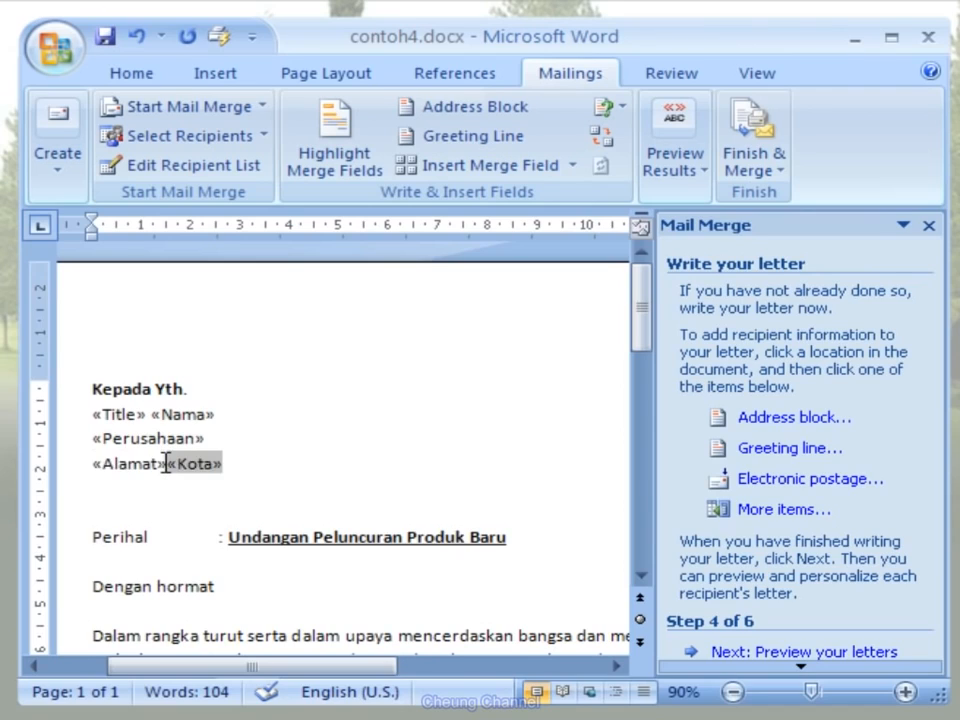
{"action": "key", "text": "Return"}
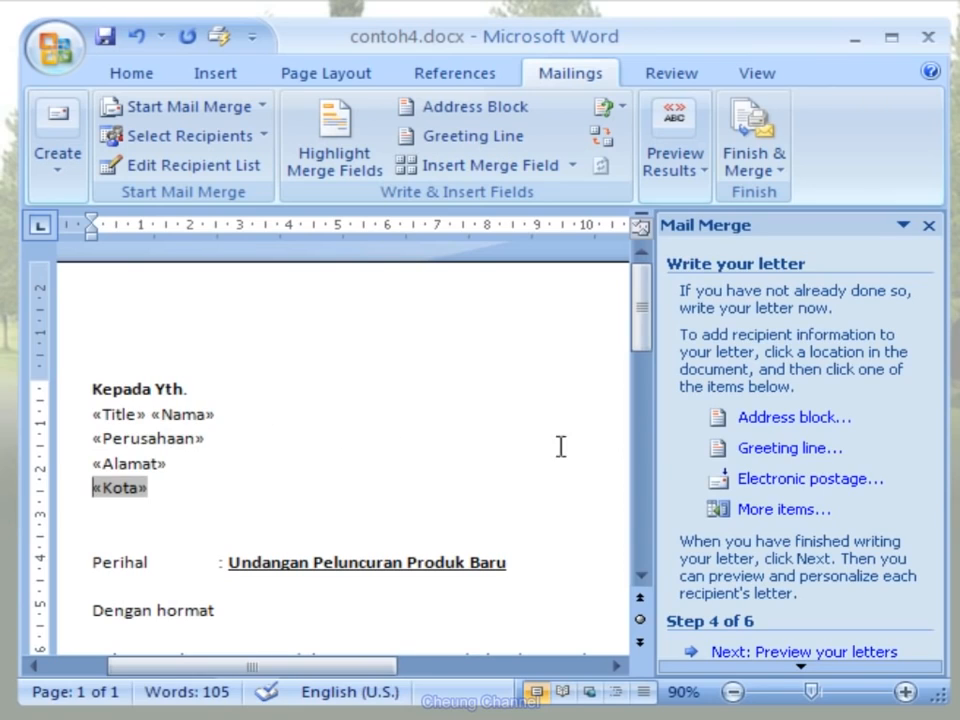
- Preview the merged letters, going from the first recipient to the second
{"action": "left_click", "coordinate": [884, 656]}
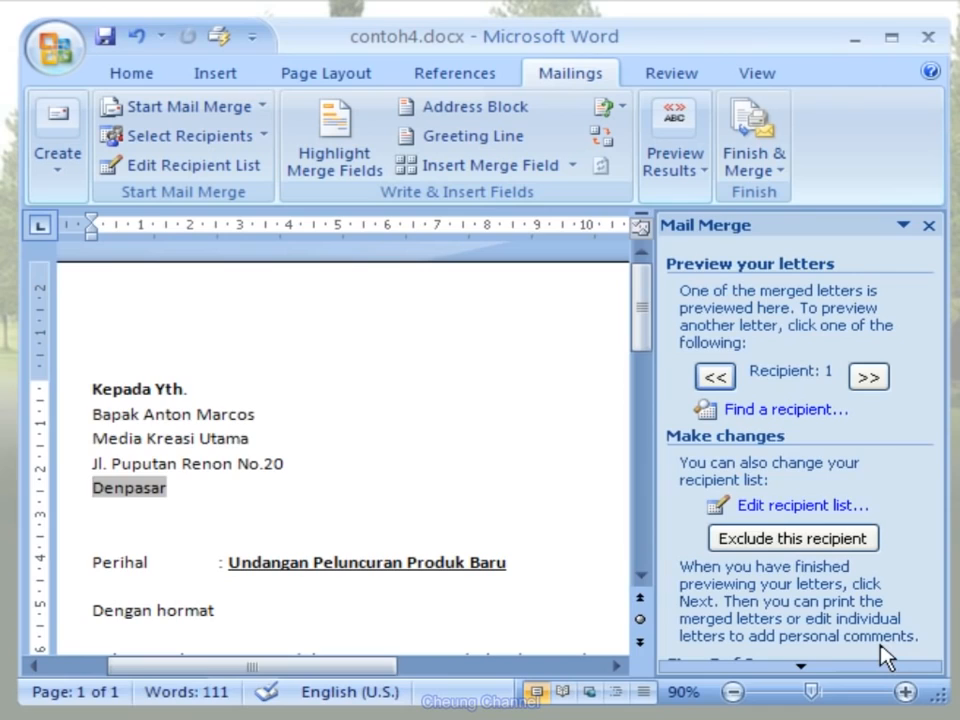
{"action": "left_click", "coordinate": [868, 377]}
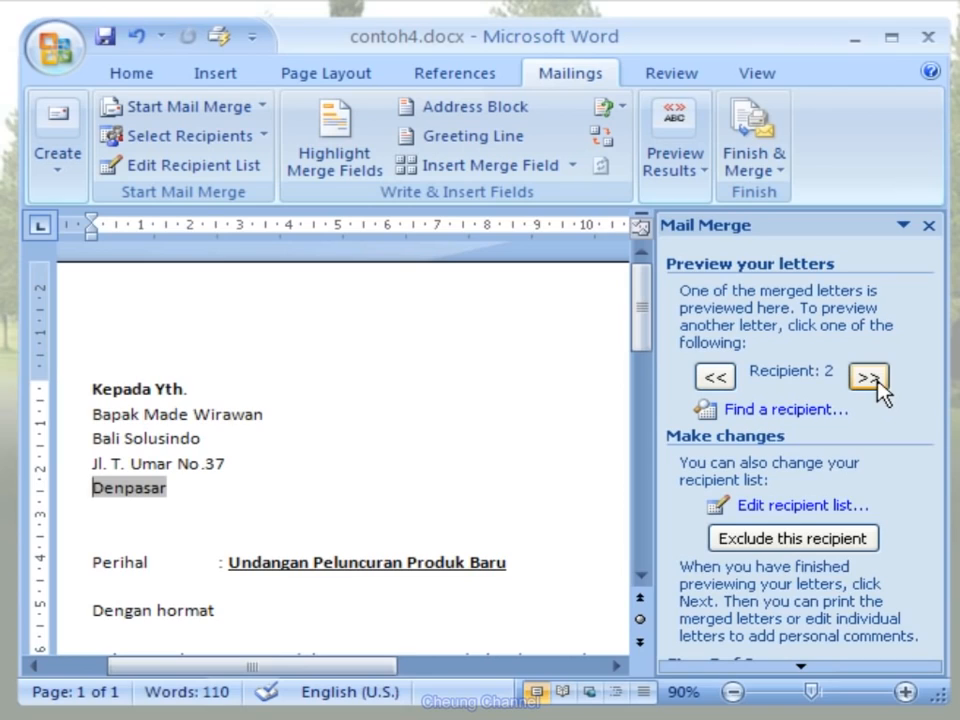
- Preview the merged letters for the third and fourth recipients and go back to the first recipient
{"action": "left_click", "coordinate": [868, 377]}
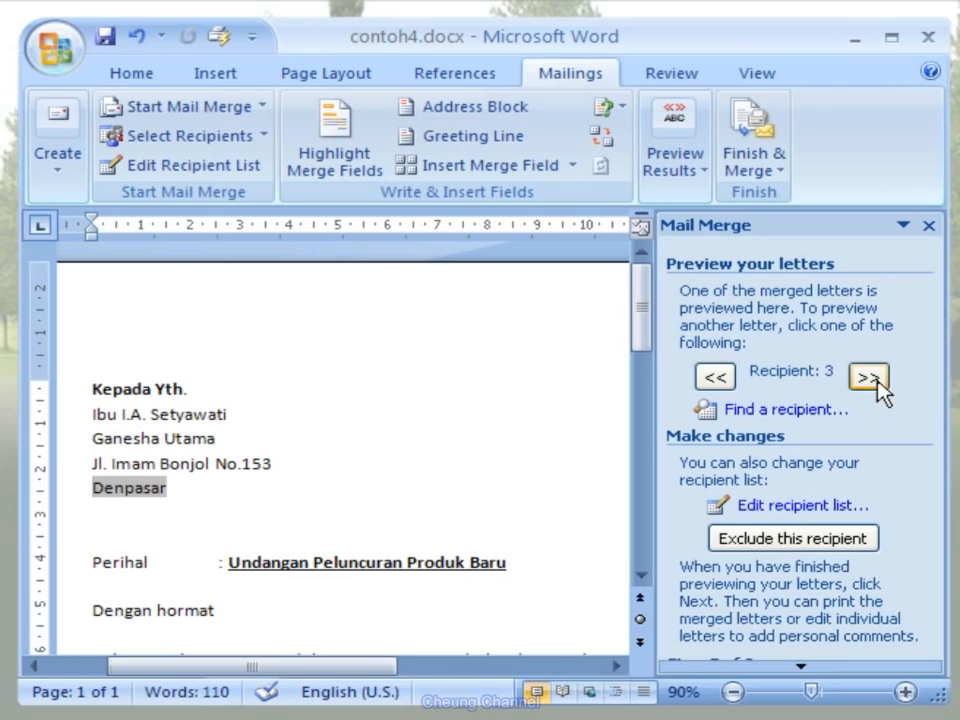
{"action": "left_click", "coordinate": [868, 377]}
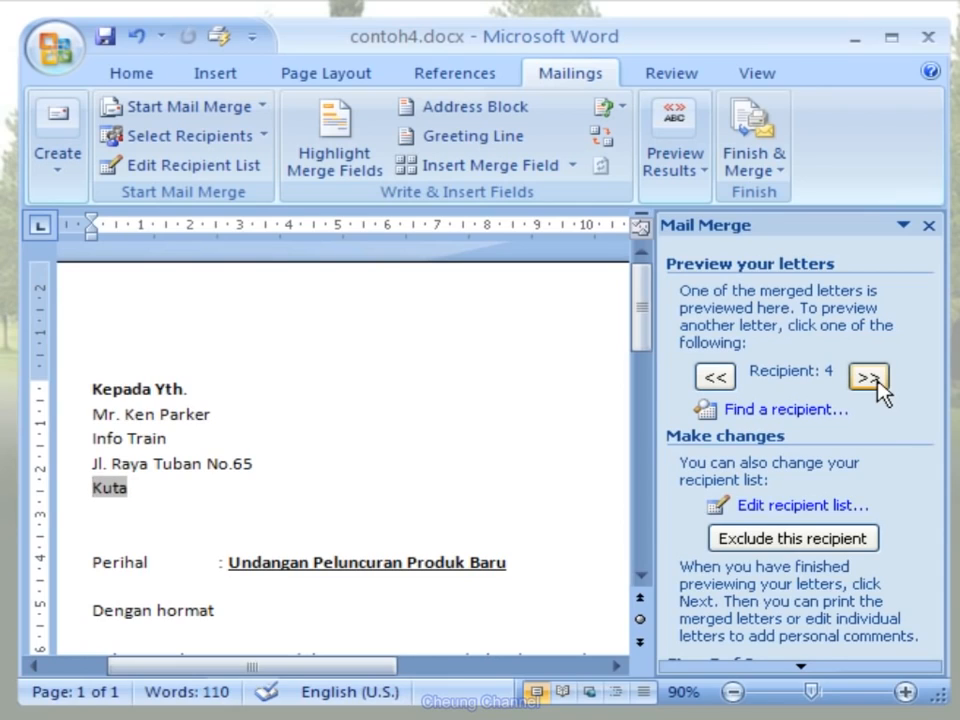
{"action": "left_click", "coordinate": [729, 383]}
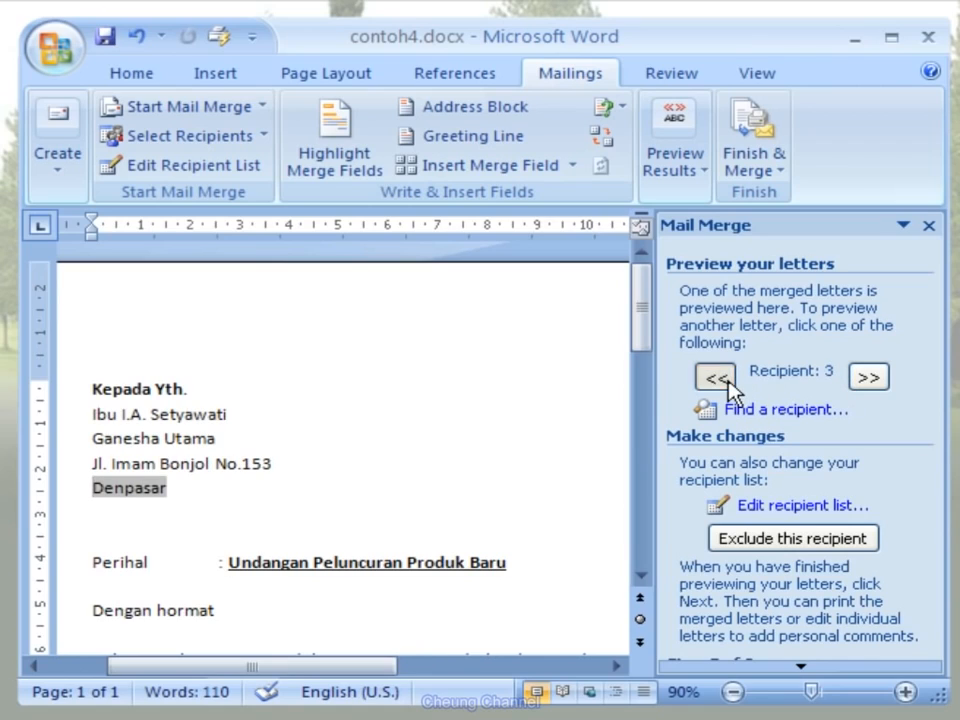
{"action": "left_click", "coordinate": [729, 384]}
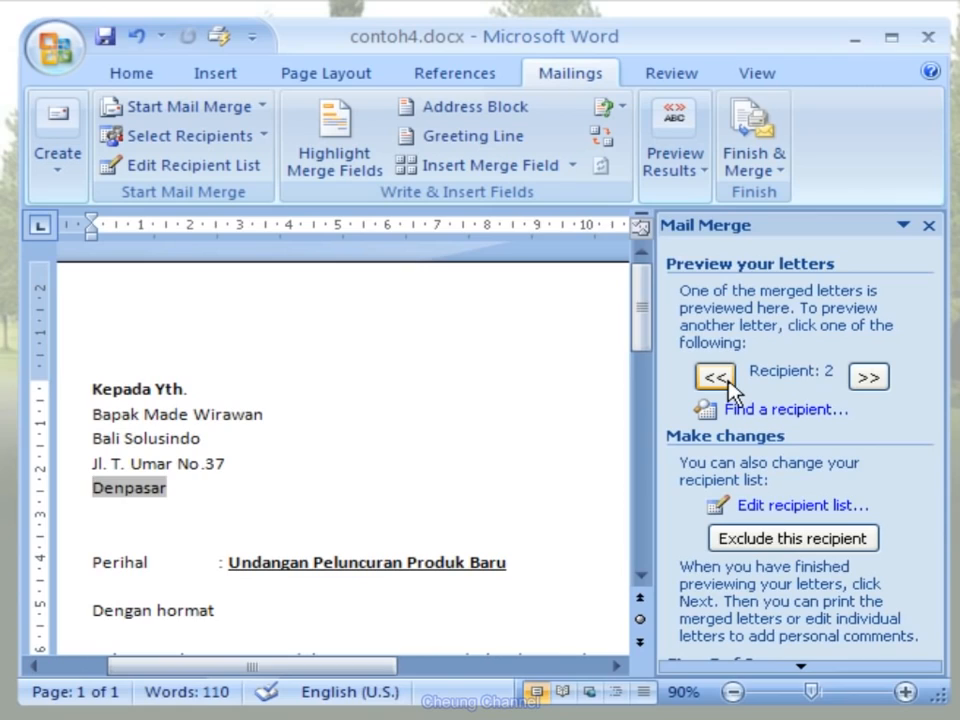
{"action": "left_click", "coordinate": [729, 384]}
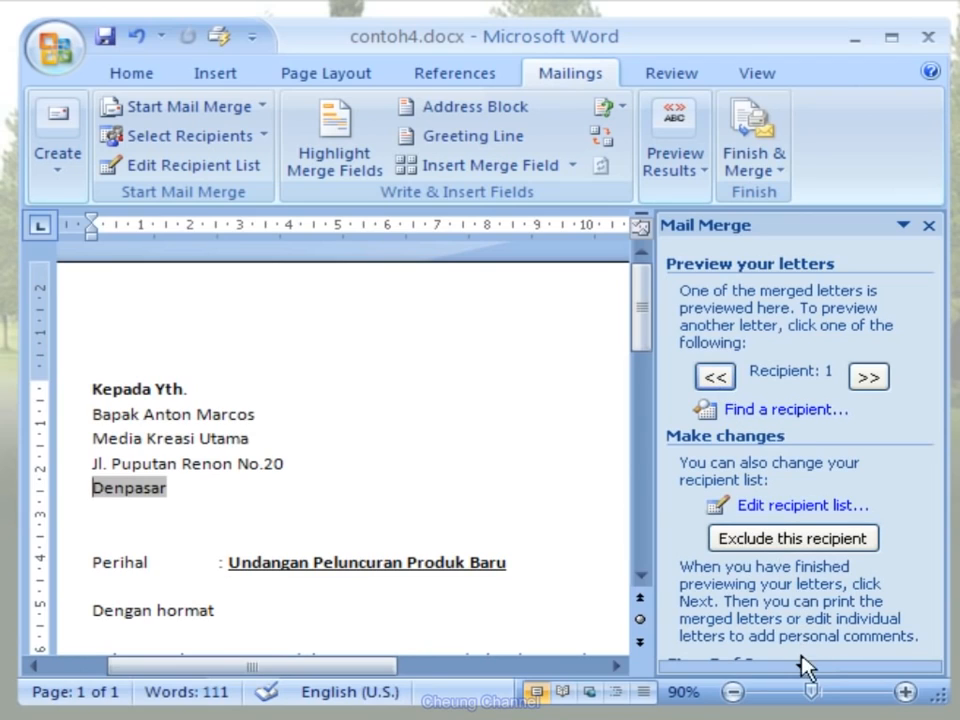
- Advance the mail merge to its completion stage and print the merged letters for all records
{"action": "scroll", "coordinate": [804, 678], "scroll_direction": "down", "scroll_amount": 3}
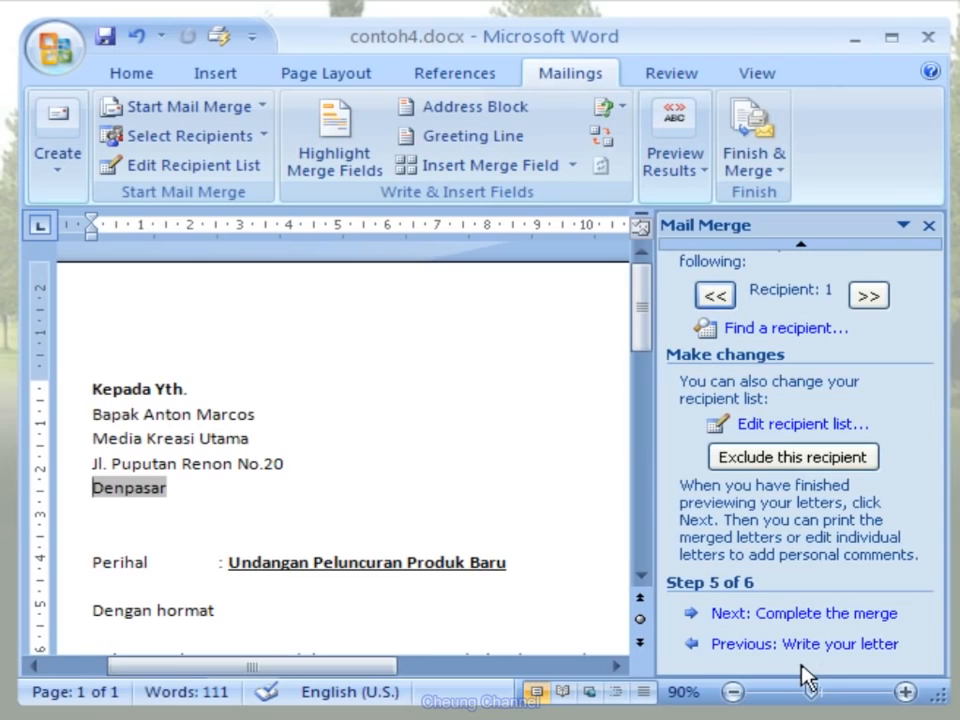
{"action": "left_click", "coordinate": [878, 626]}
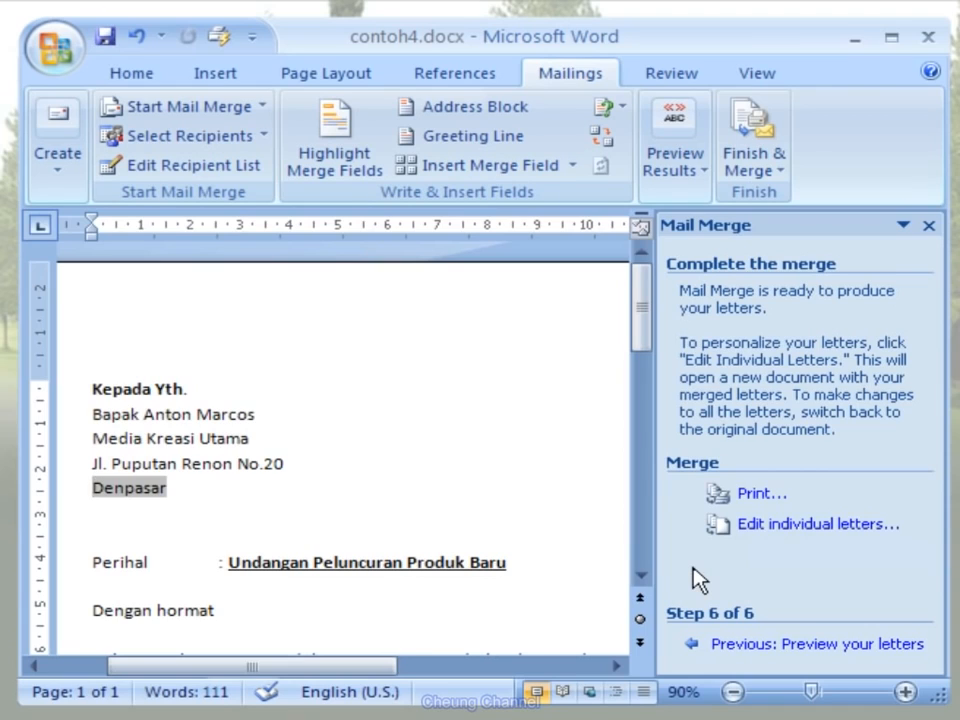
{"action": "left_click", "coordinate": [760, 495]}
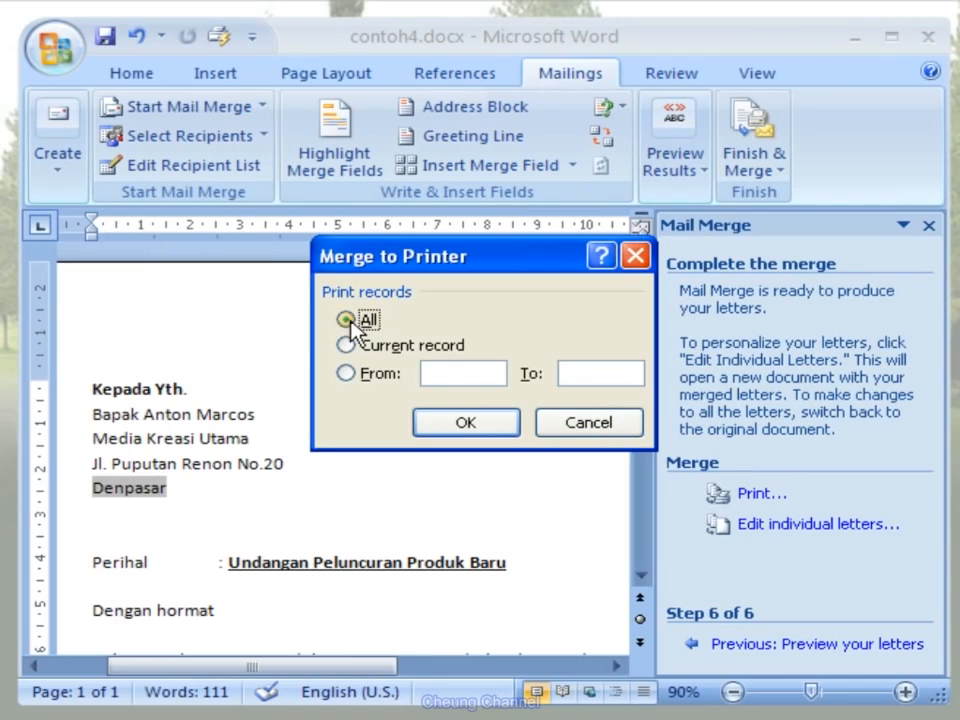
{"action": "left_click", "coordinate": [500, 437]}
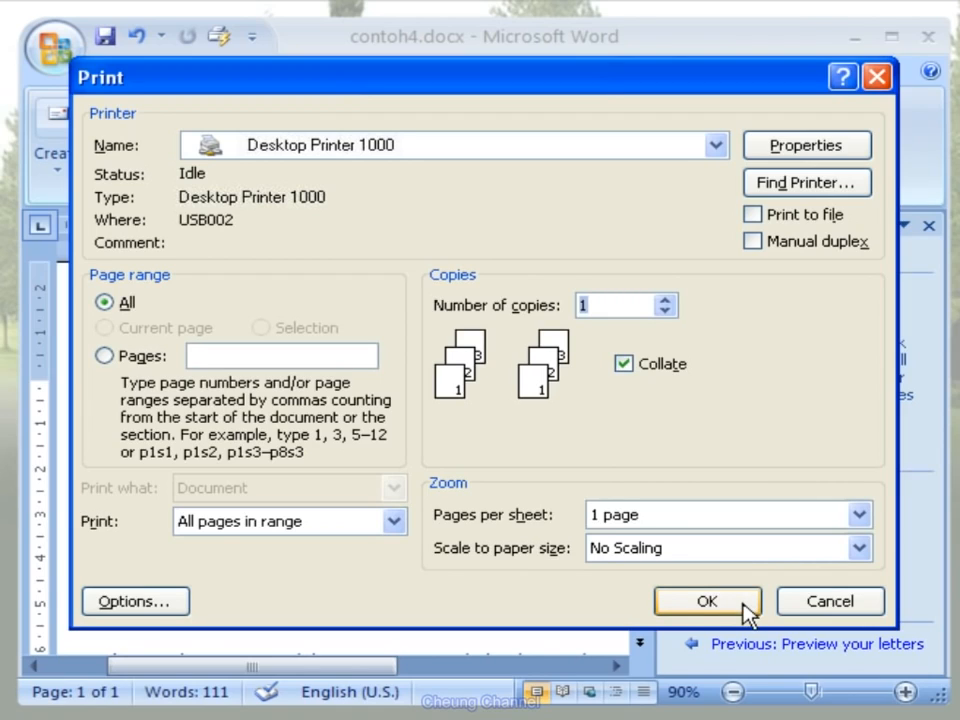
{"action": "left_click", "coordinate": [707, 601]}
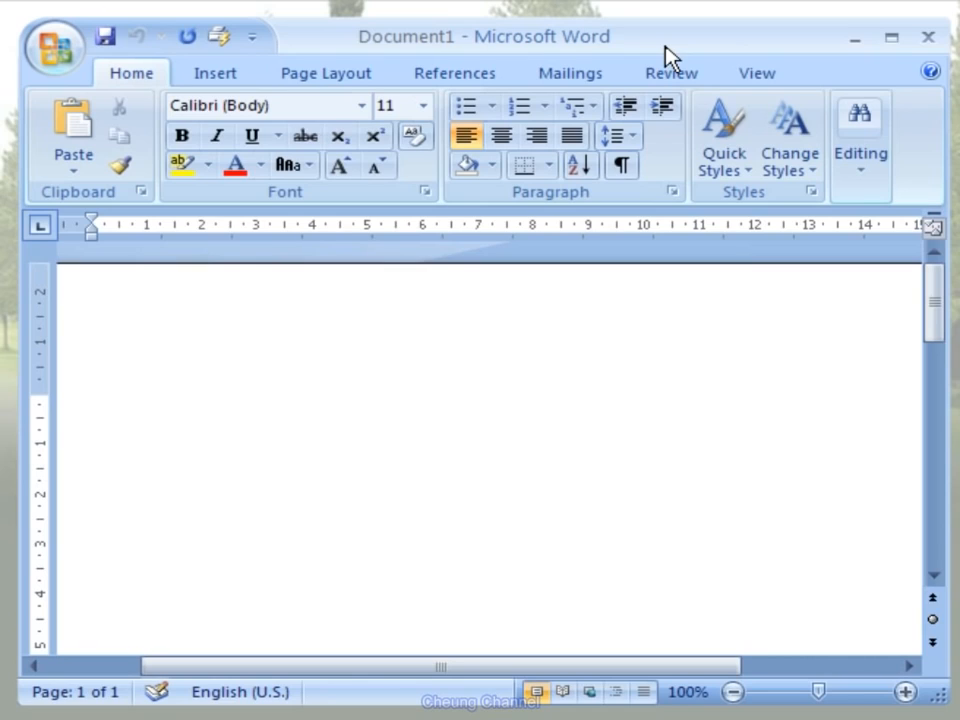
- Start creating an envelope and enter Microsoft followed by its postal address as the delivery address
{"action": "left_click", "coordinate": [590, 74]}
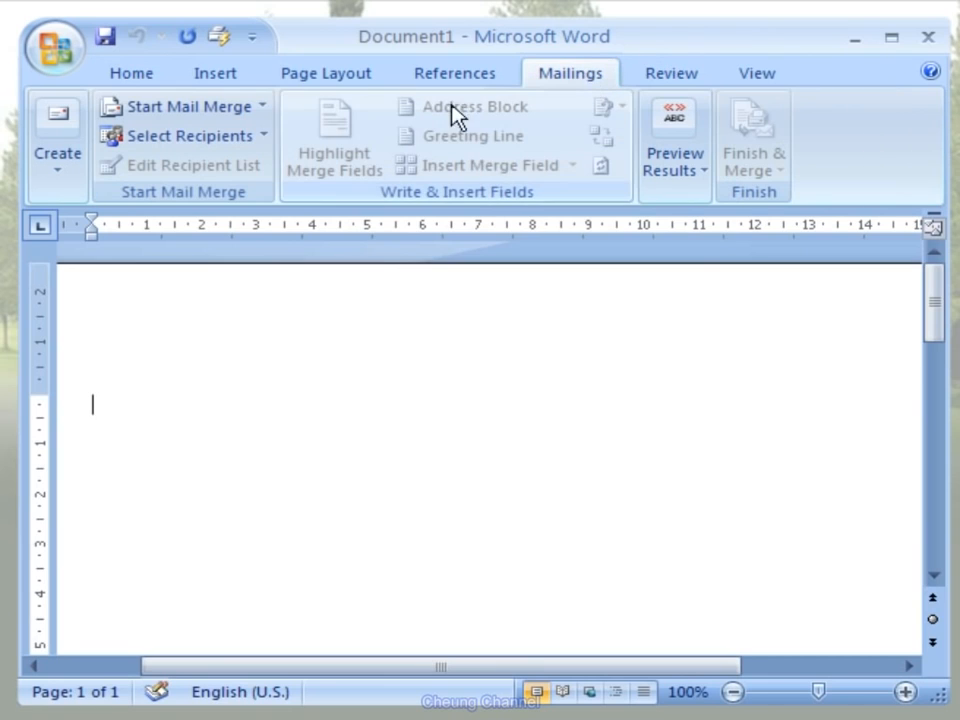
{"action": "left_click", "coordinate": [64, 177]}
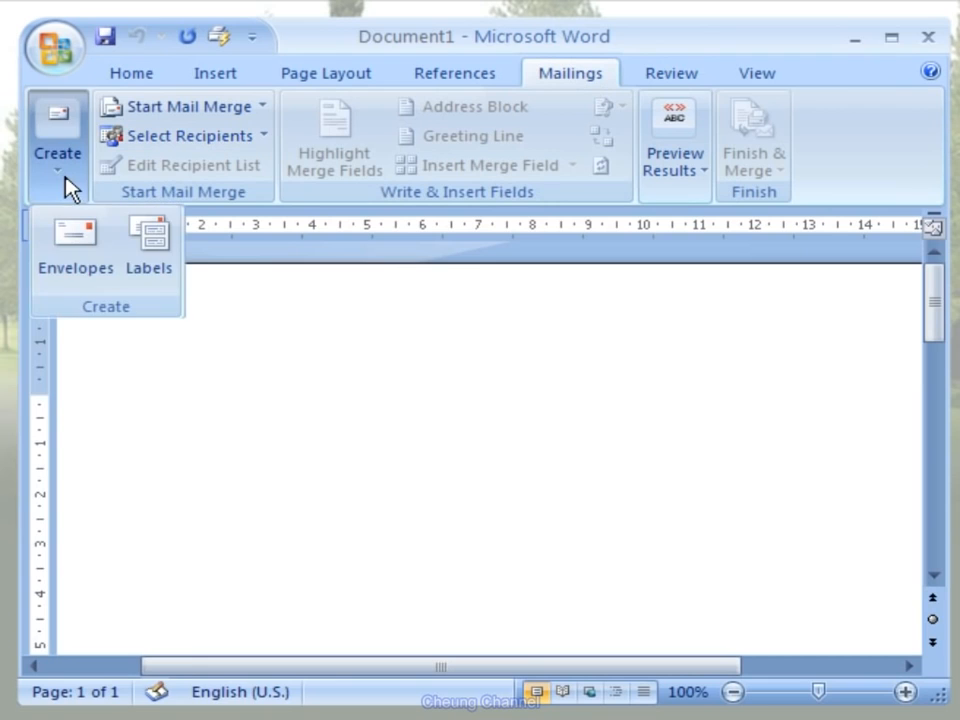
{"action": "left_click", "coordinate": [100, 283]}
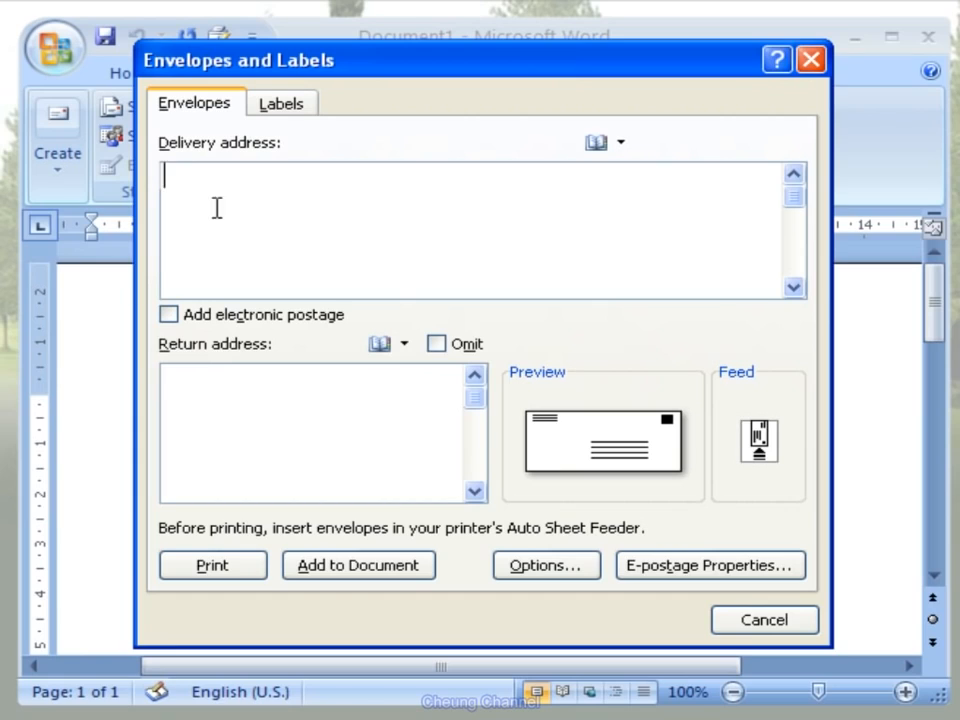
{"action": "type", "text": "Micros"}
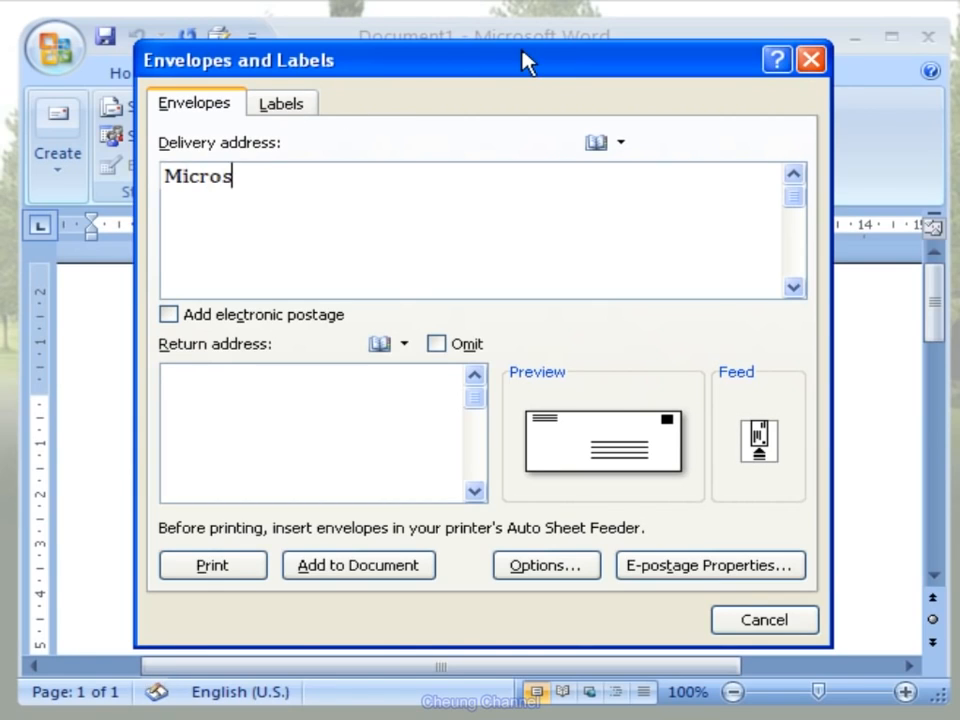
{"action": "type", "text": "oft"}
{"action": "key", "text": "Return"}
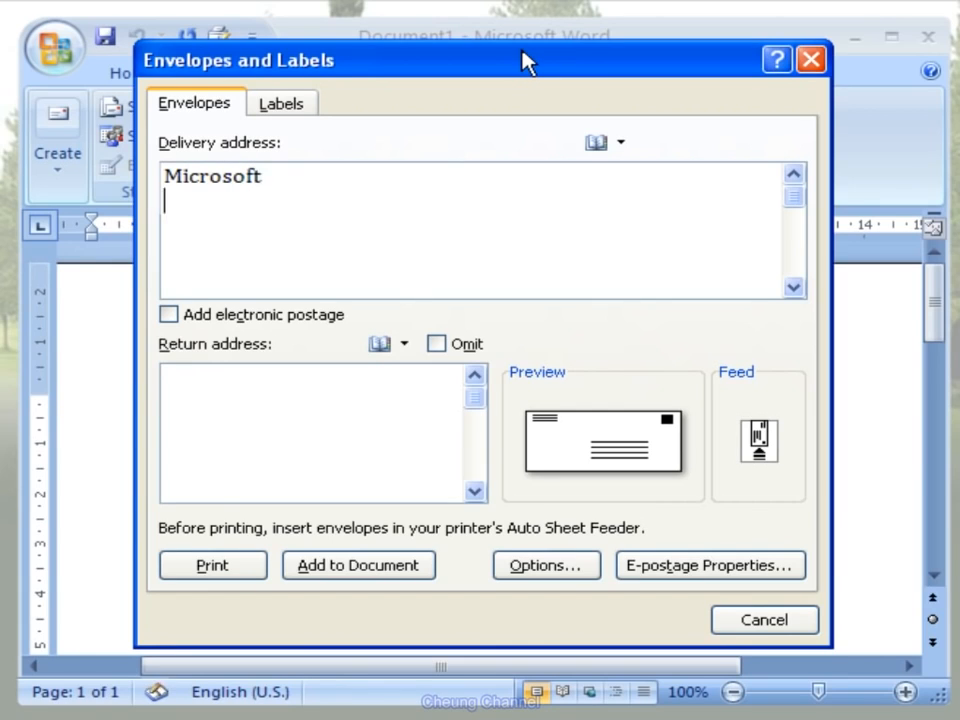
{"action": "type", "text": "Jakarta Stock Exchange Building Tower 2, 18th Floor, Jl. Jendral Sudirman Kav 52-53 Jakarta 12190 Indonesia"}
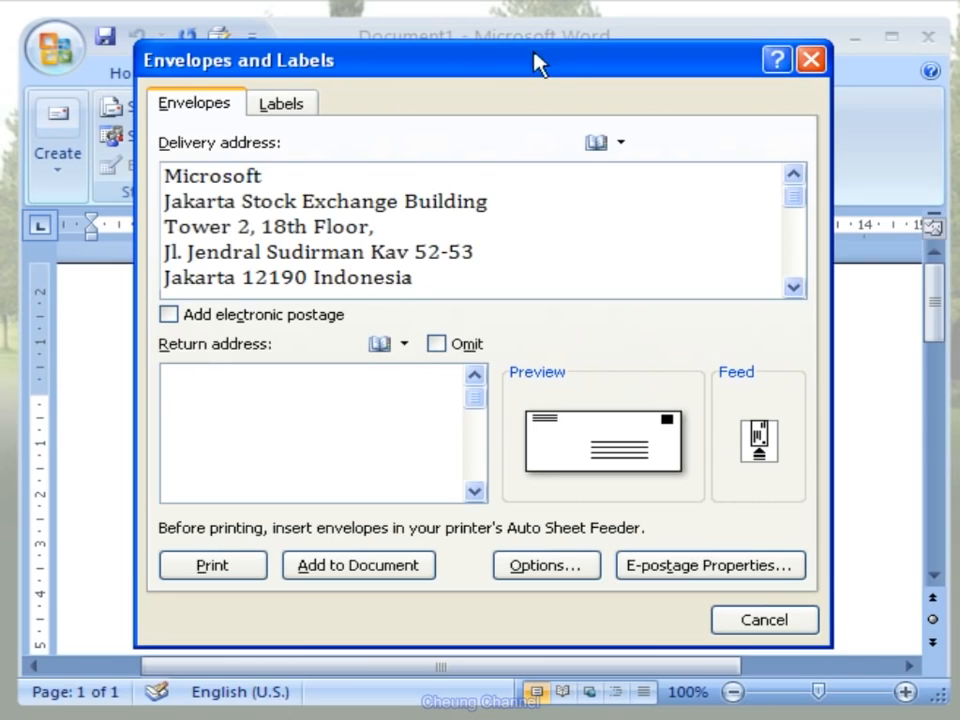
- Enter PT. Bamboomedia Cipta Persada followed by its postal address as the envelope's return address
{"action": "left_click", "coordinate": [333, 418]}
{"action": "type", "text": "PT. Bamboo"}
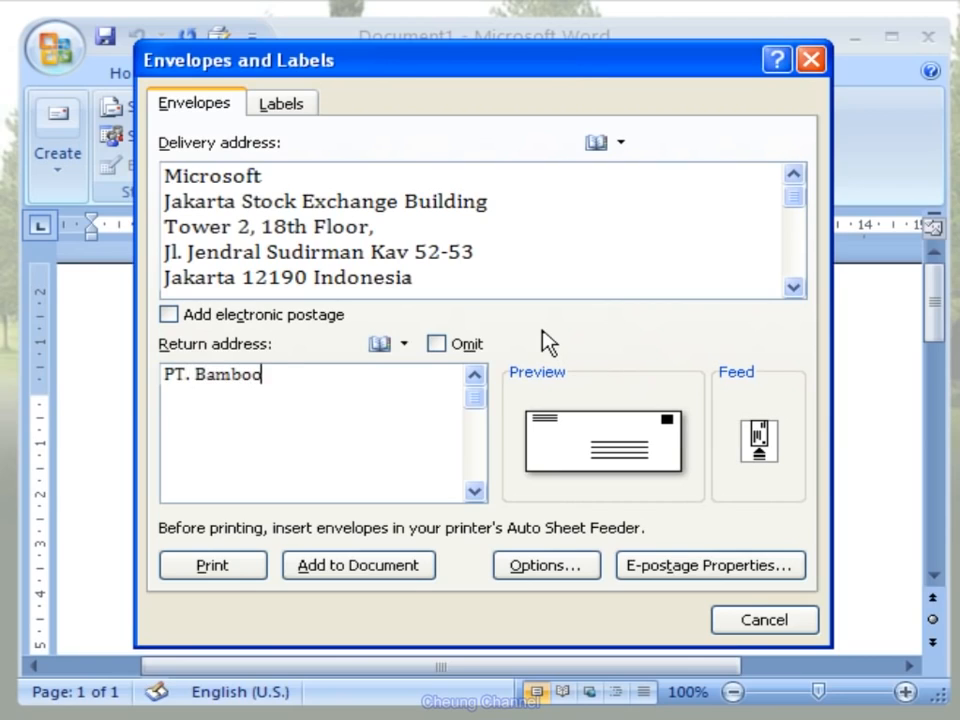
{"action": "type", "text": "media"}
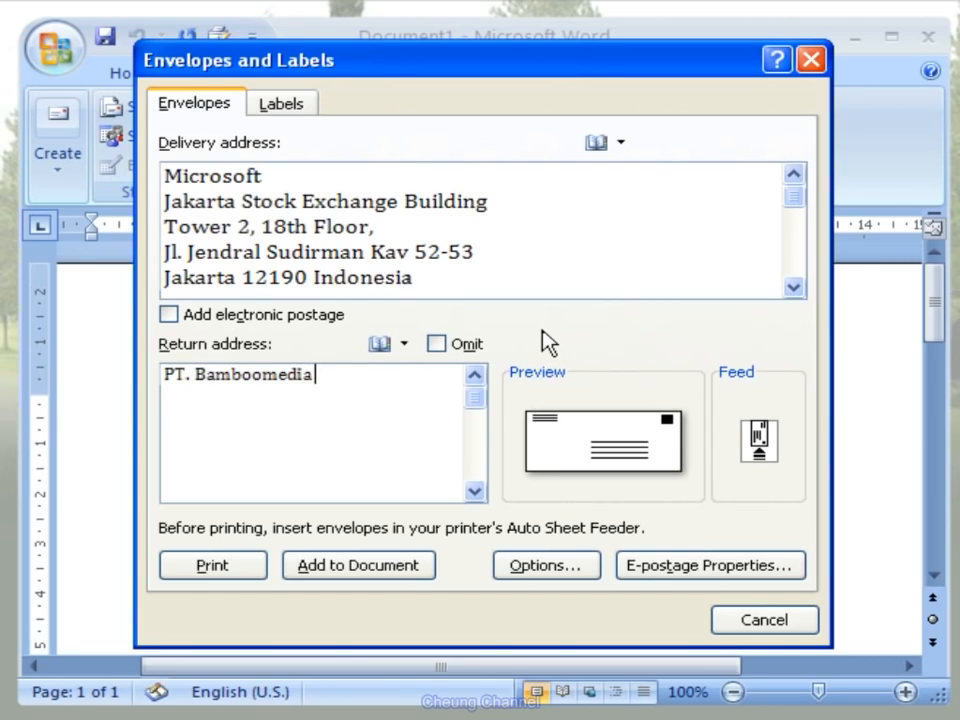
{"action": "type", "text": " Cipta P"}
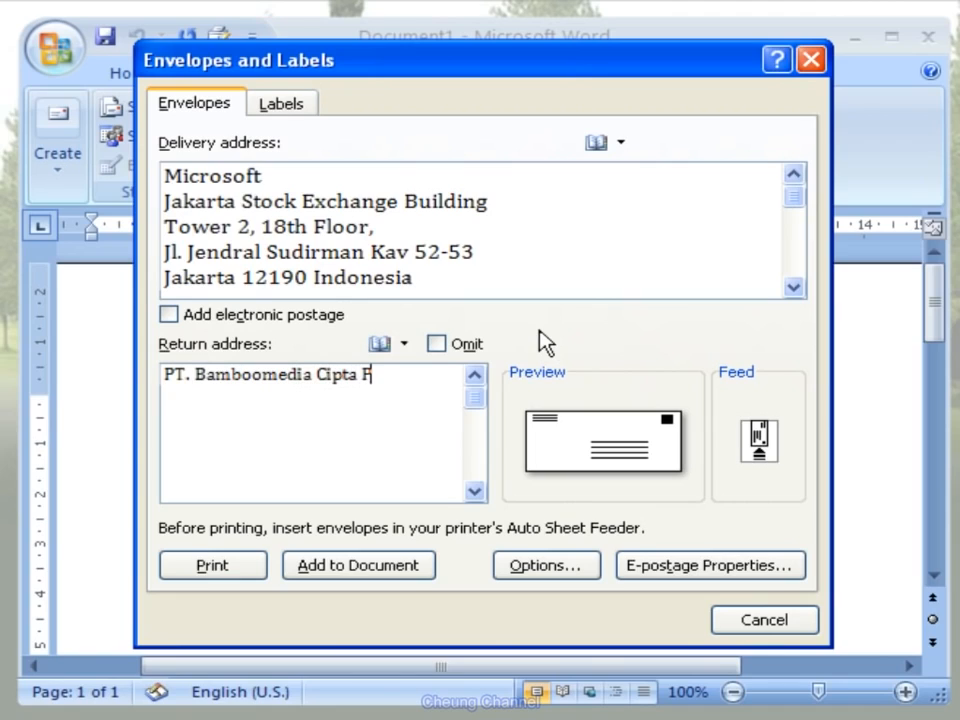
{"action": "type", "text": "ersada"}
{"action": "key", "text": "Return"}
{"action": "type", "text": "Jl. Jepun Kuning, Lotus Garden No.4 Denpasar 80237, Bali - Indonesia"}
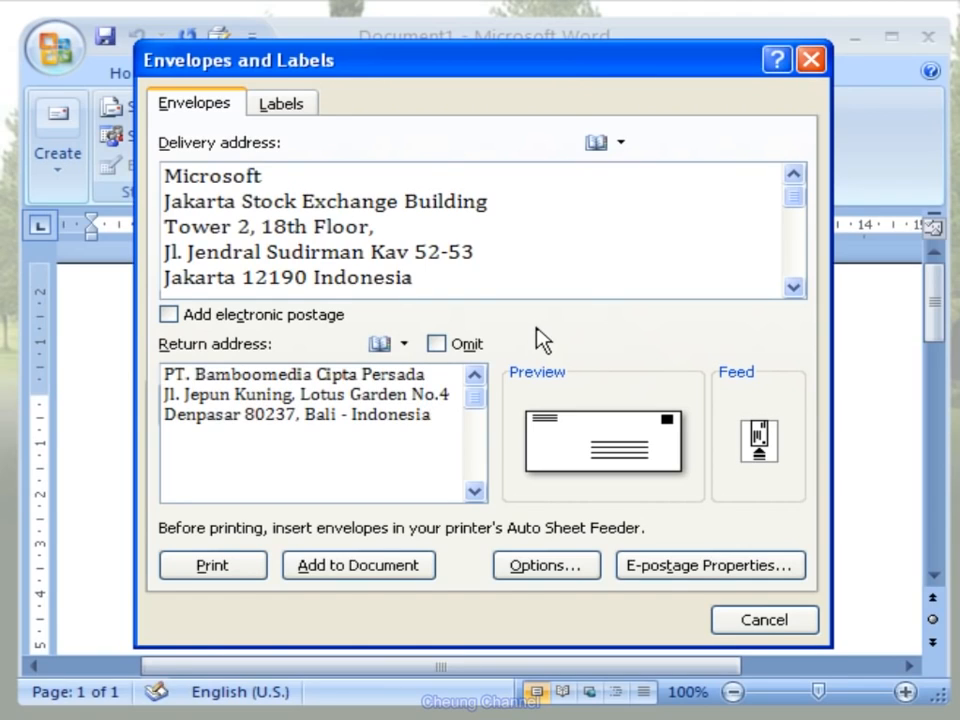
- In the envelope options, set the delivery address font to Arial, Bold, size 14
{"action": "left_click", "coordinate": [555, 420]}
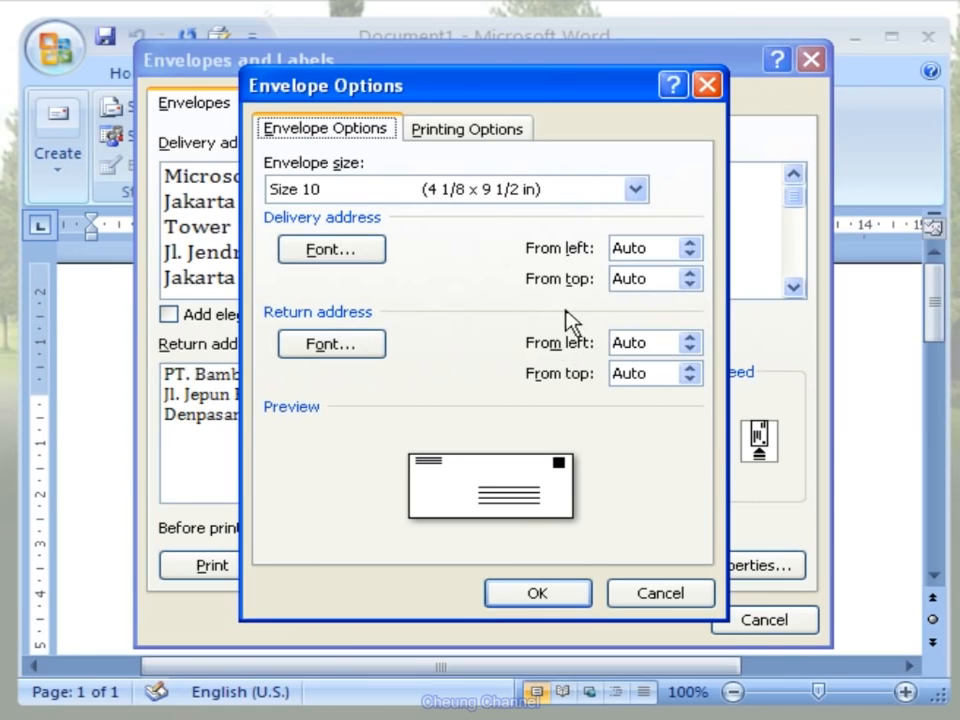
{"action": "left_click", "coordinate": [378, 253]}
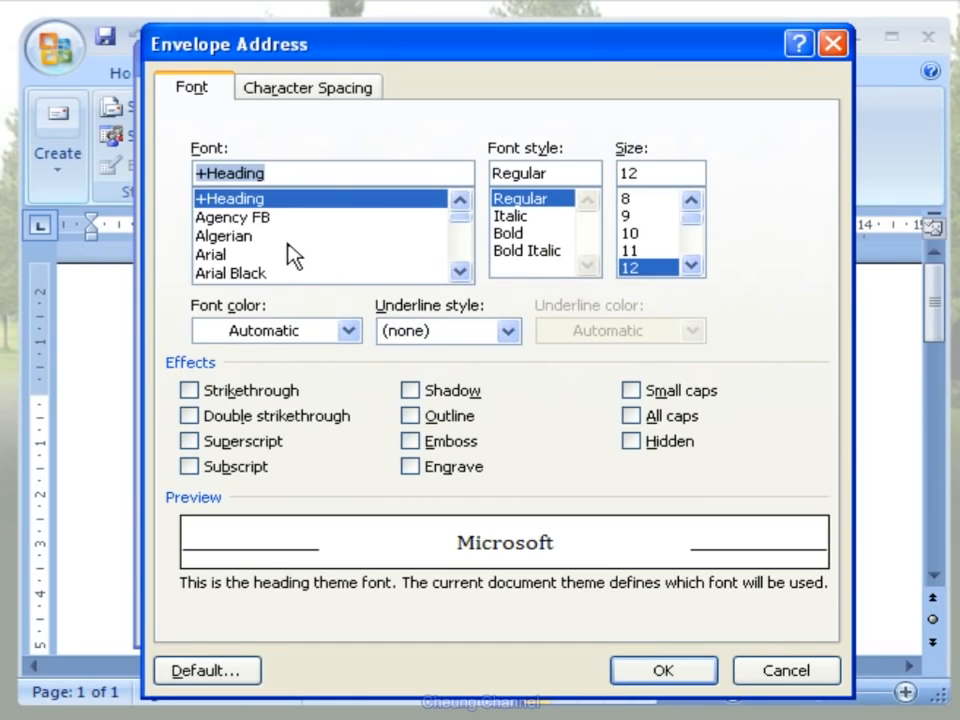
{"action": "left_click", "coordinate": [330, 255]}
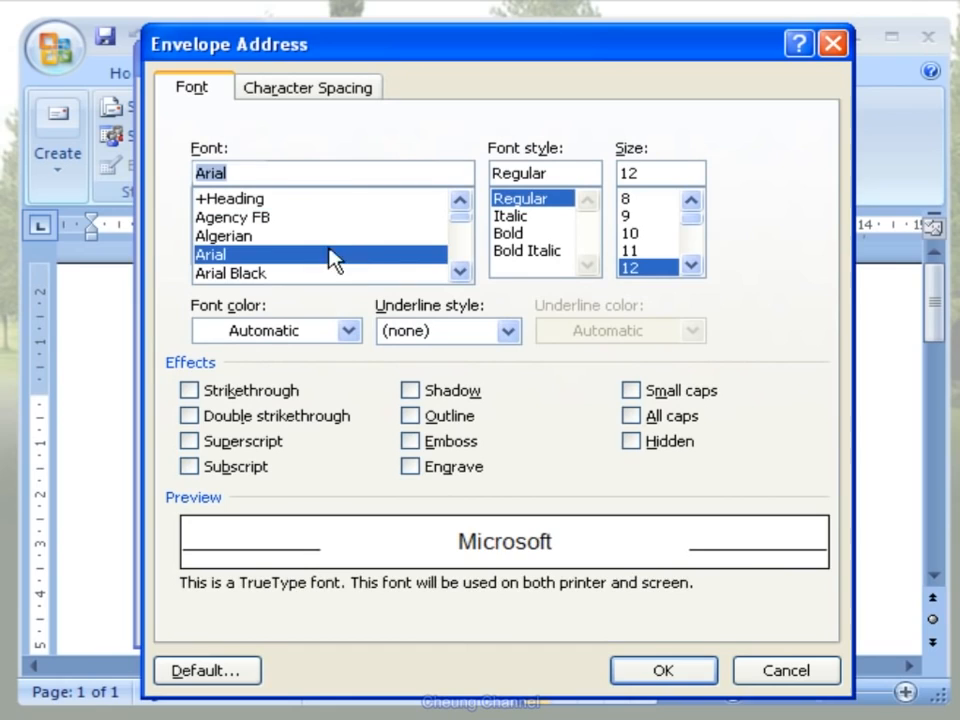
{"action": "left_click", "coordinate": [508, 233]}
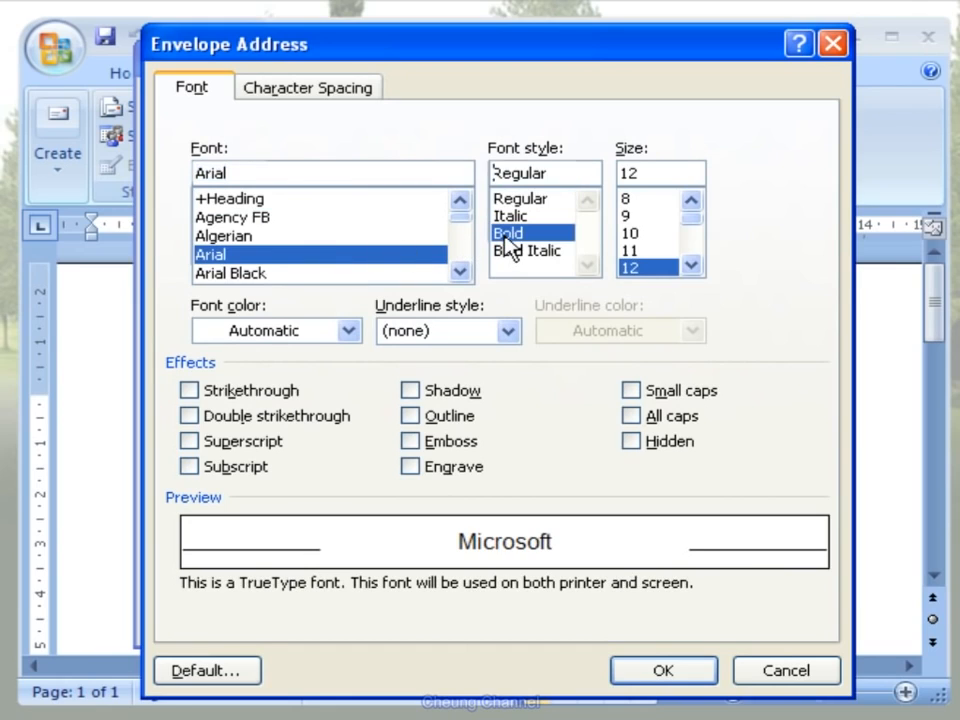
{"action": "double_click", "coordinate": [693, 265]}
{"action": "left_click", "coordinate": [657, 252]}
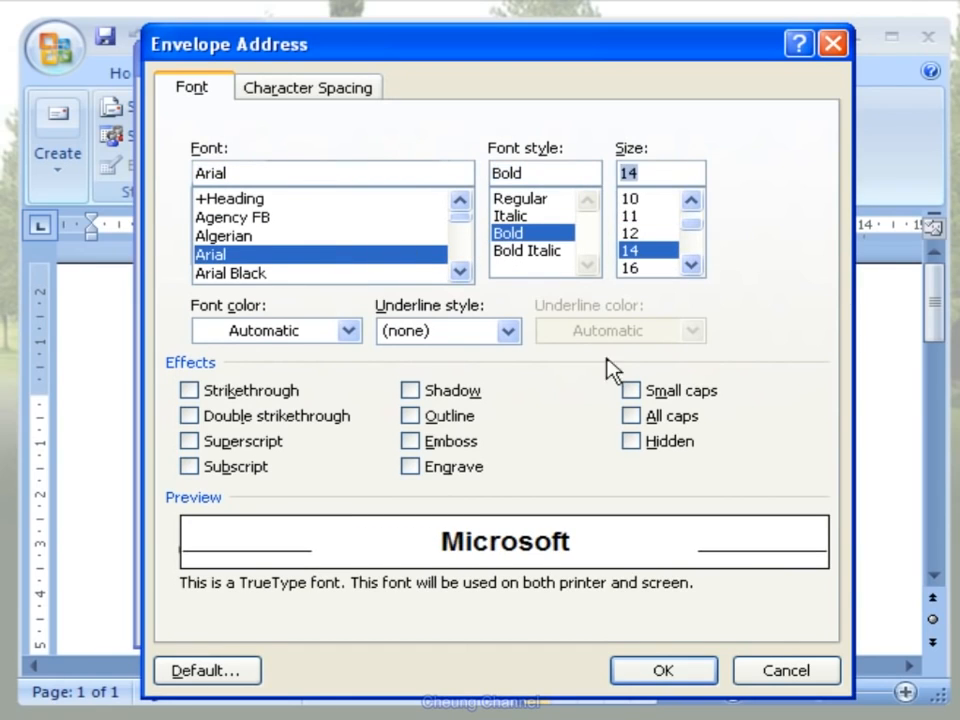
{"action": "left_click", "coordinate": [657, 670]}
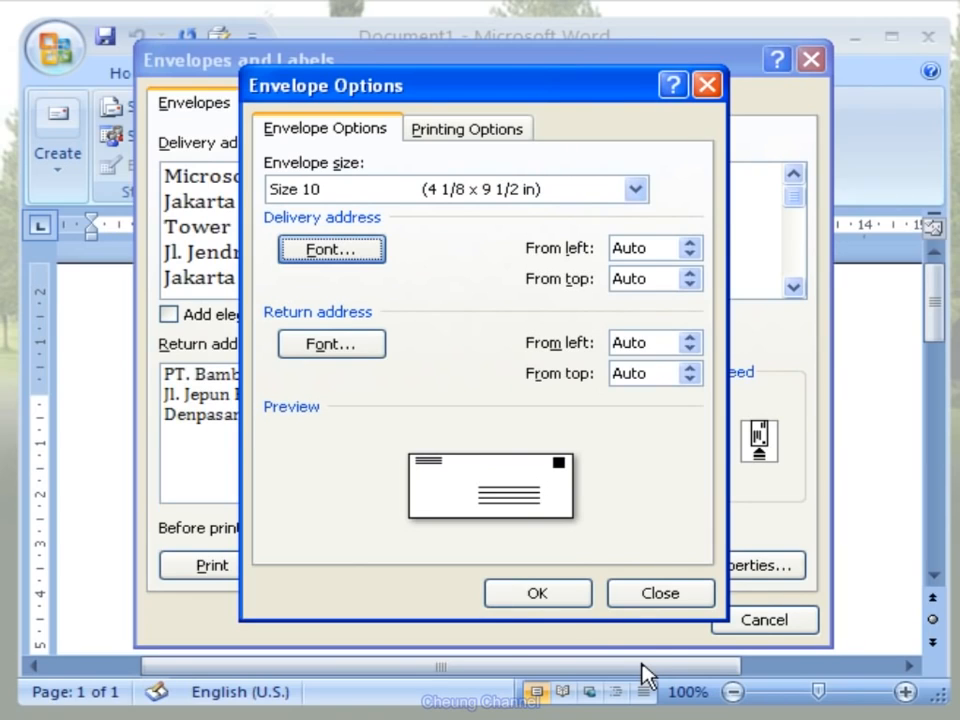
- Set the return address font to Trebuchet MS, Italic, size 11 and apply the envelope options
{"action": "left_click", "coordinate": [364, 356]}
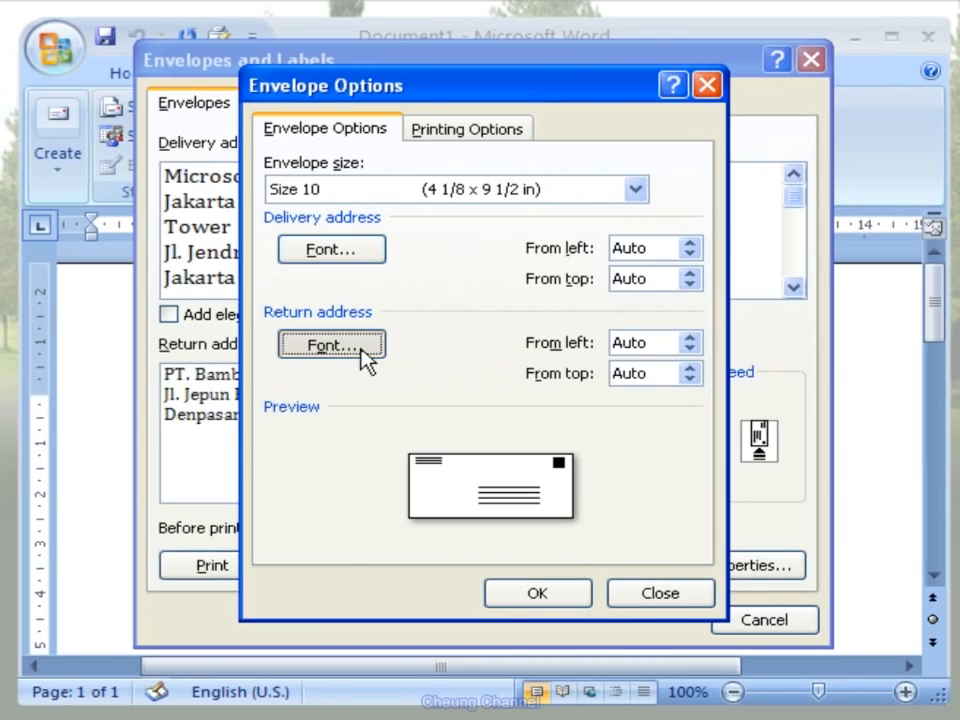
{"action": "left_click", "coordinate": [459, 270]}
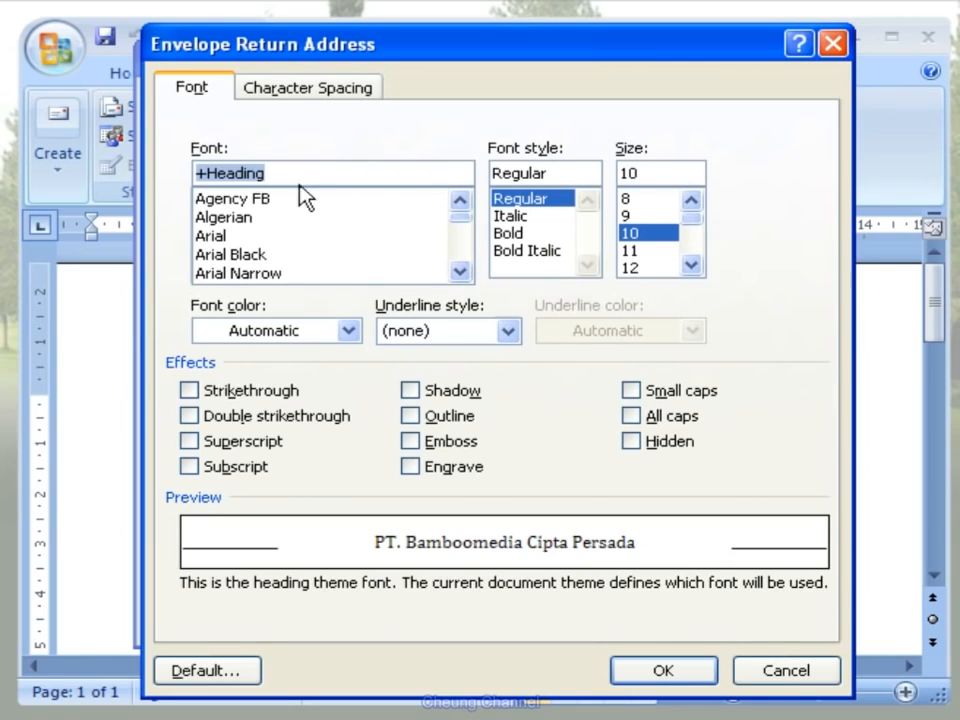
{"action": "left_click", "coordinate": [285, 172]}
{"action": "left_click_drag", "start_coordinate": [285, 172], "coordinate": [189, 172]}
{"action": "type", "text": "tre"}
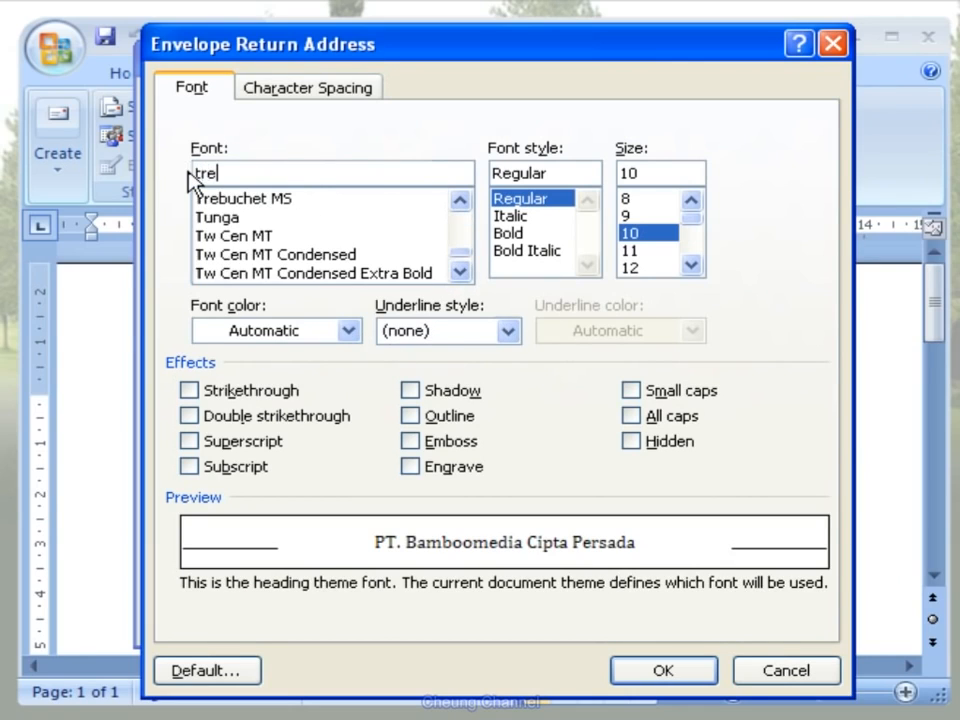
{"action": "left_click", "coordinate": [227, 205]}
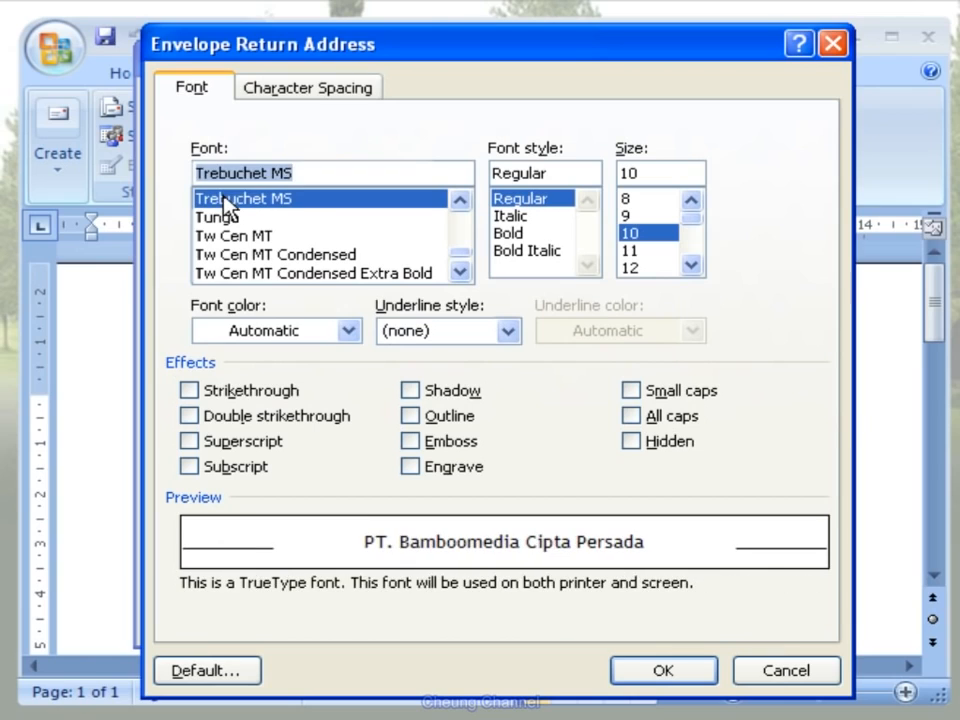
{"action": "left_click", "coordinate": [515, 216]}
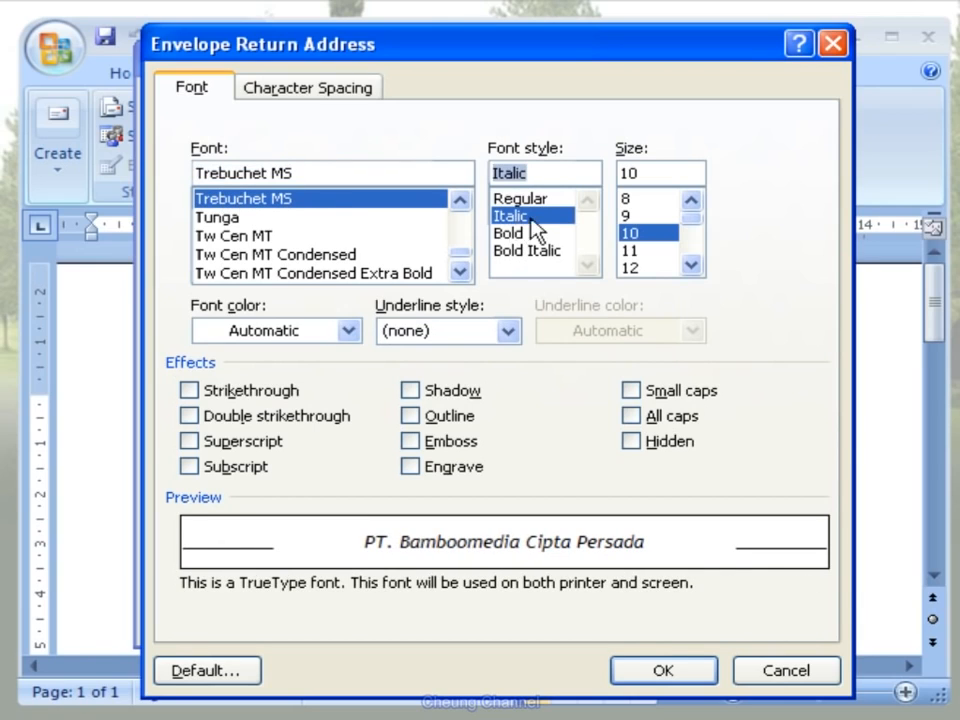
{"action": "left_click", "coordinate": [645, 250]}
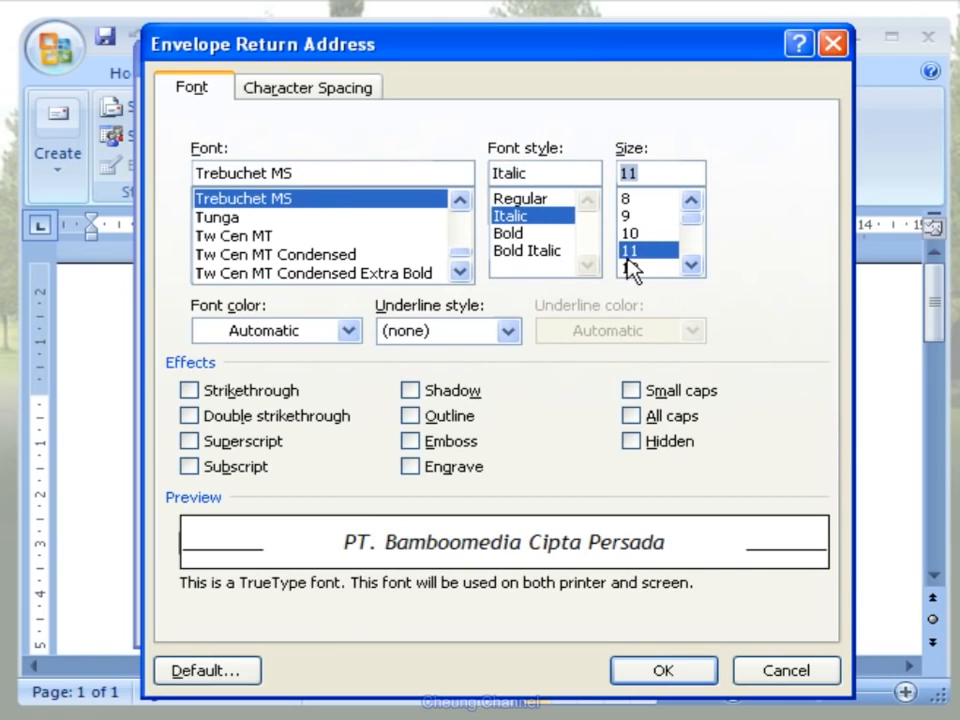
{"action": "left_click", "coordinate": [690, 673]}
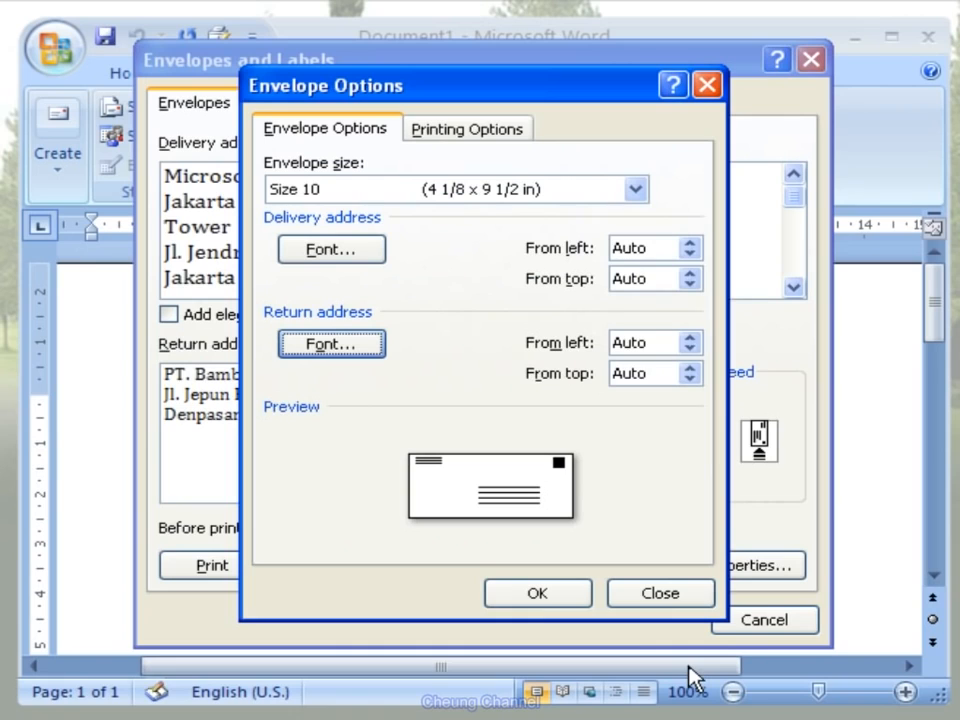
{"action": "left_click", "coordinate": [580, 593]}
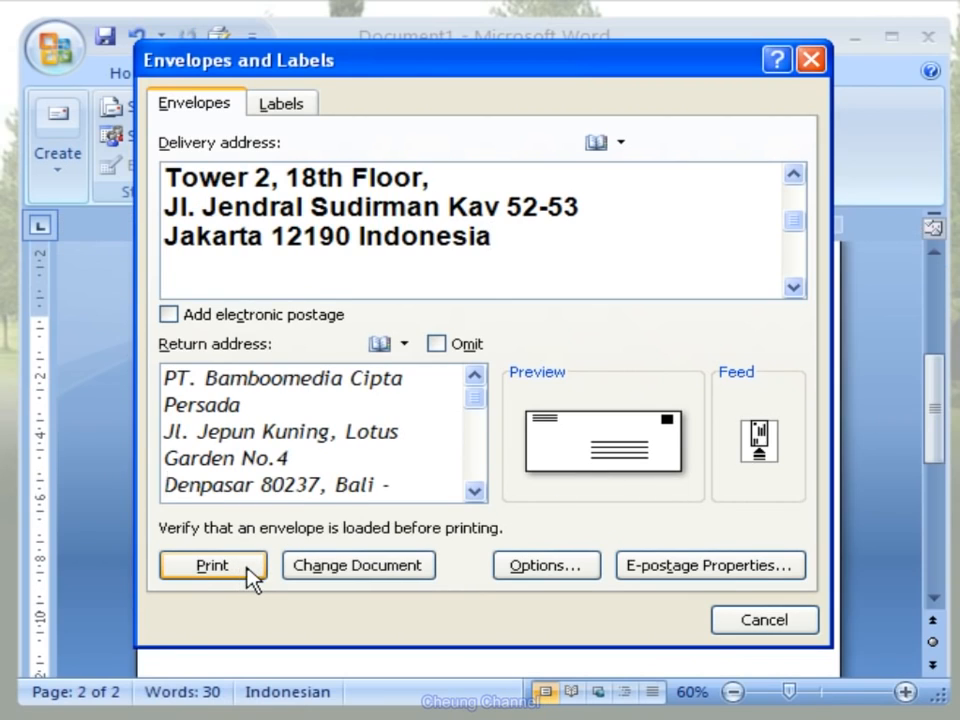
- Print the envelope and save the new return address as the default return address
{"action": "left_click", "coordinate": [254, 578]}
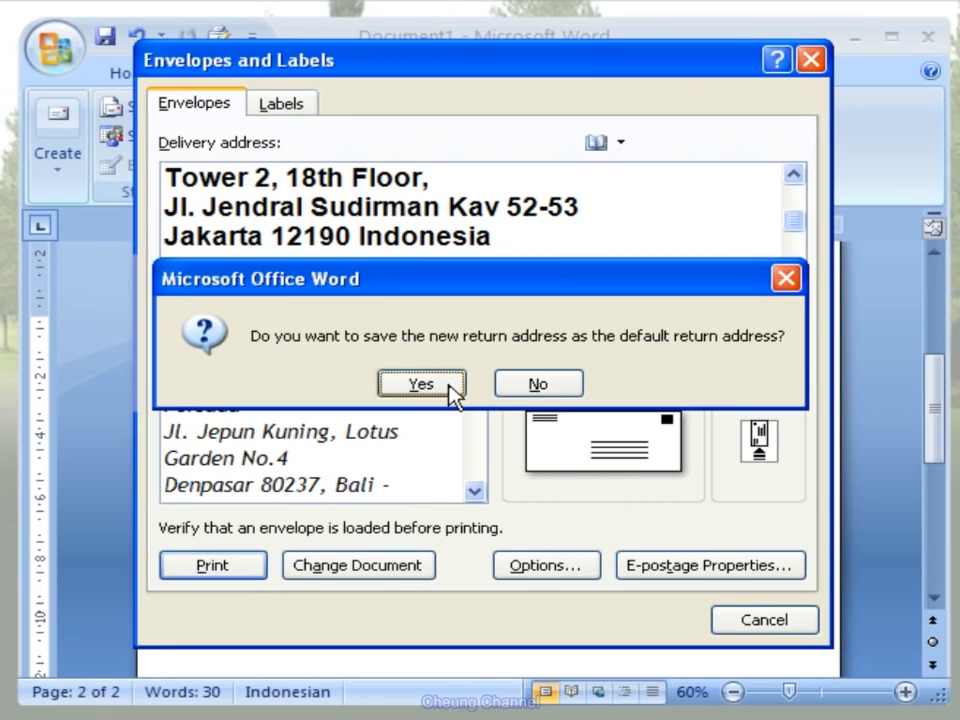
{"action": "left_click", "coordinate": [421, 384]}
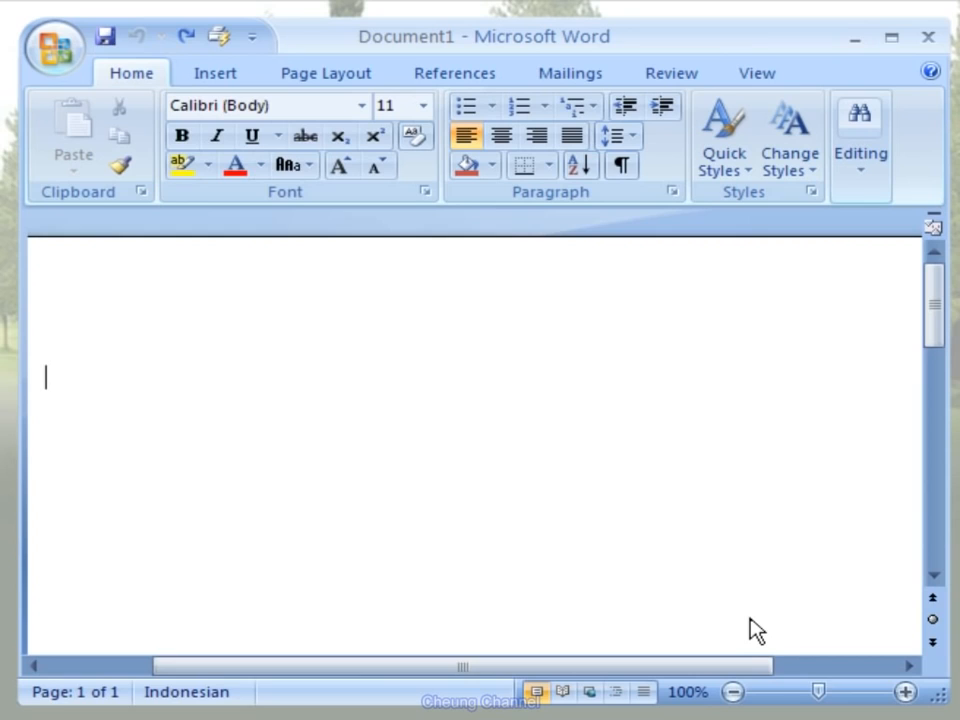
- Insert the picture MSO_2007_Logo.jpg from My Pictures into the blank document
{"action": "left_click", "coordinate": [246, 84]}
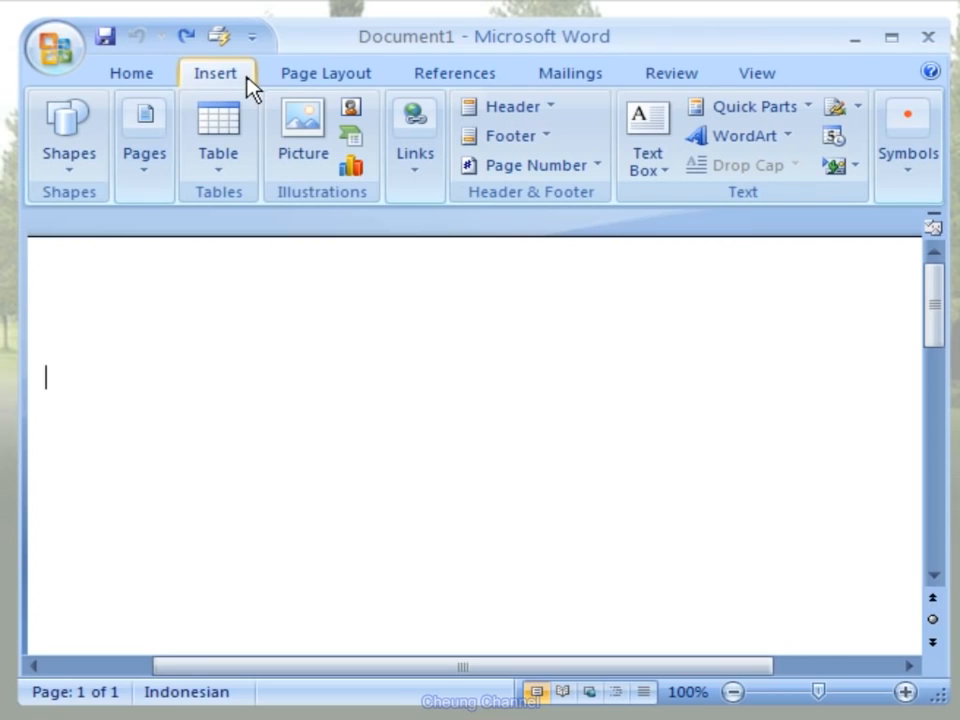
{"action": "left_click", "coordinate": [310, 165]}
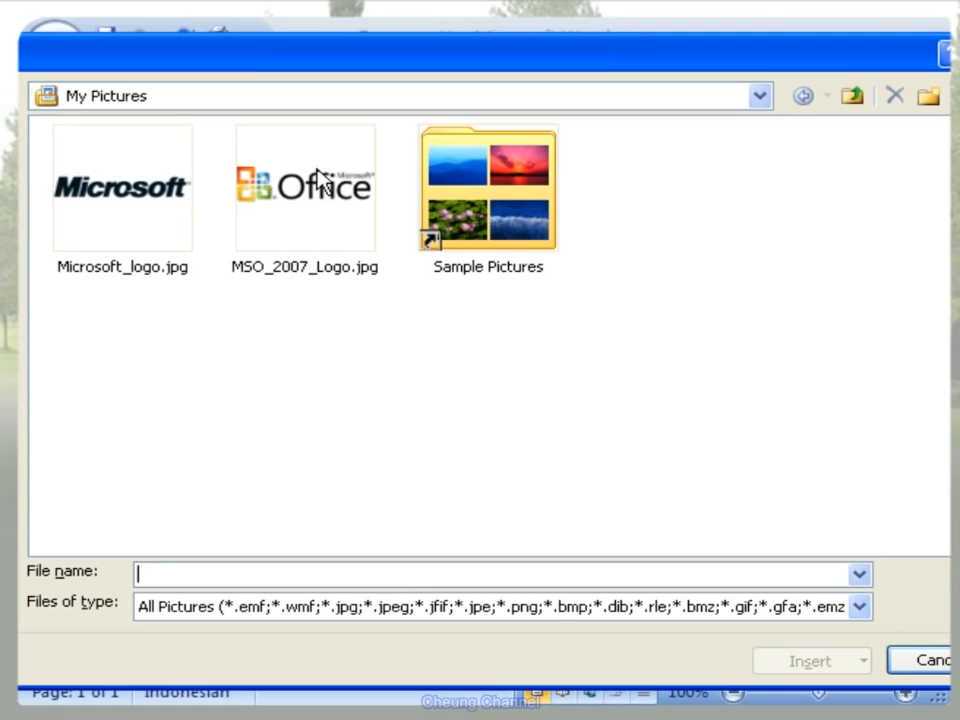
{"action": "left_click", "coordinate": [347, 250]}
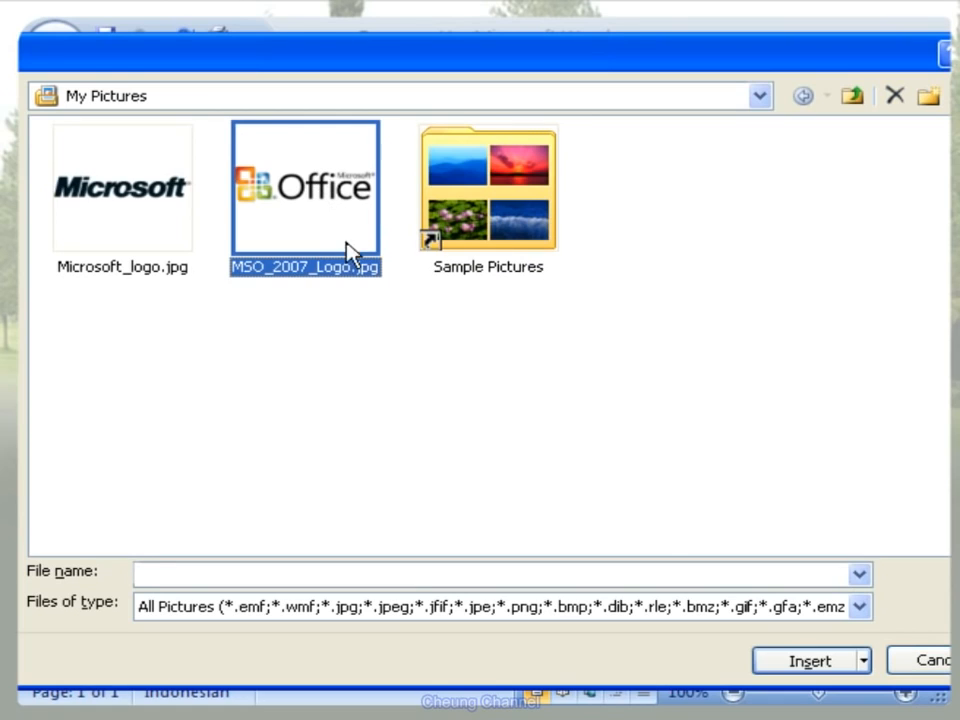
{"action": "left_click", "coordinate": [846, 662]}
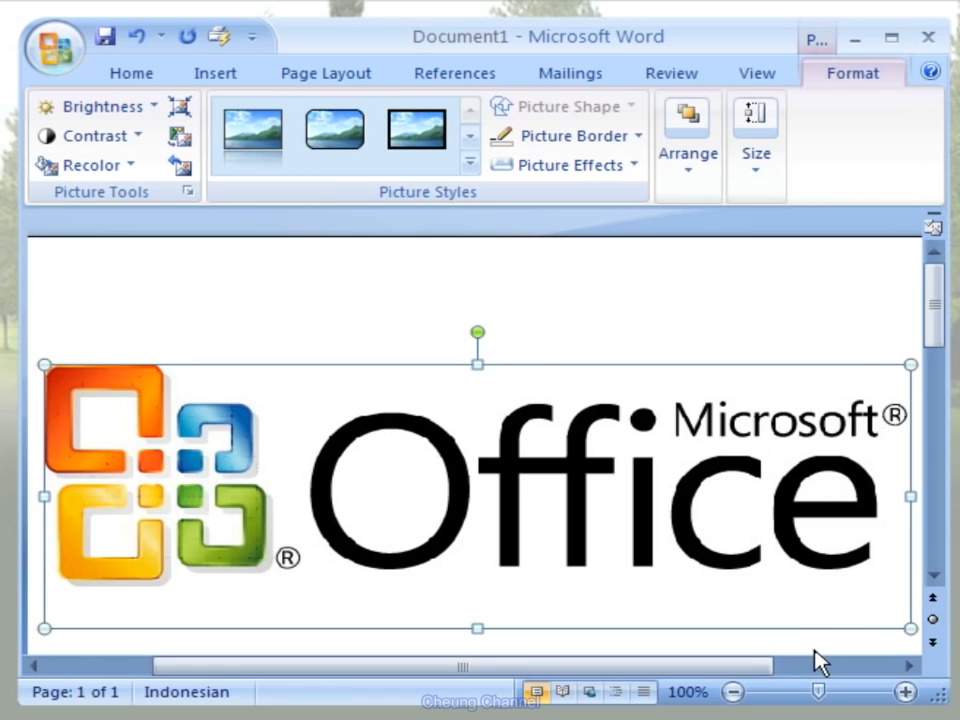
- Crop the wordmark and the empty strip below the symbol off the Office logo, and right-align the remaining four-colour symbol
{"action": "left_click", "coordinate": [760, 196]}
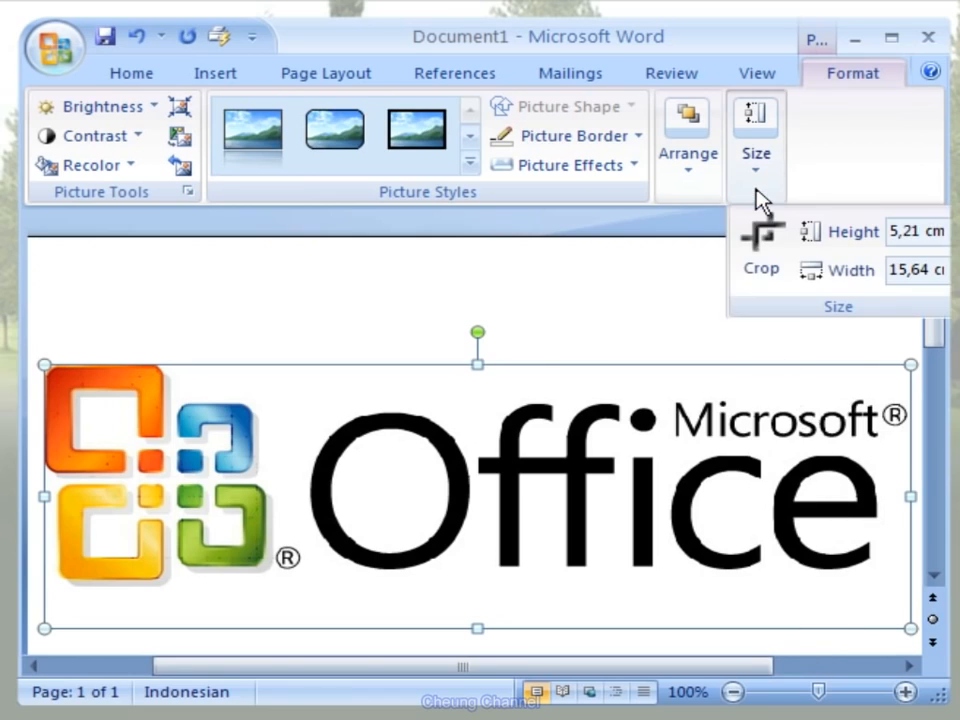
{"action": "left_click", "coordinate": [776, 296]}
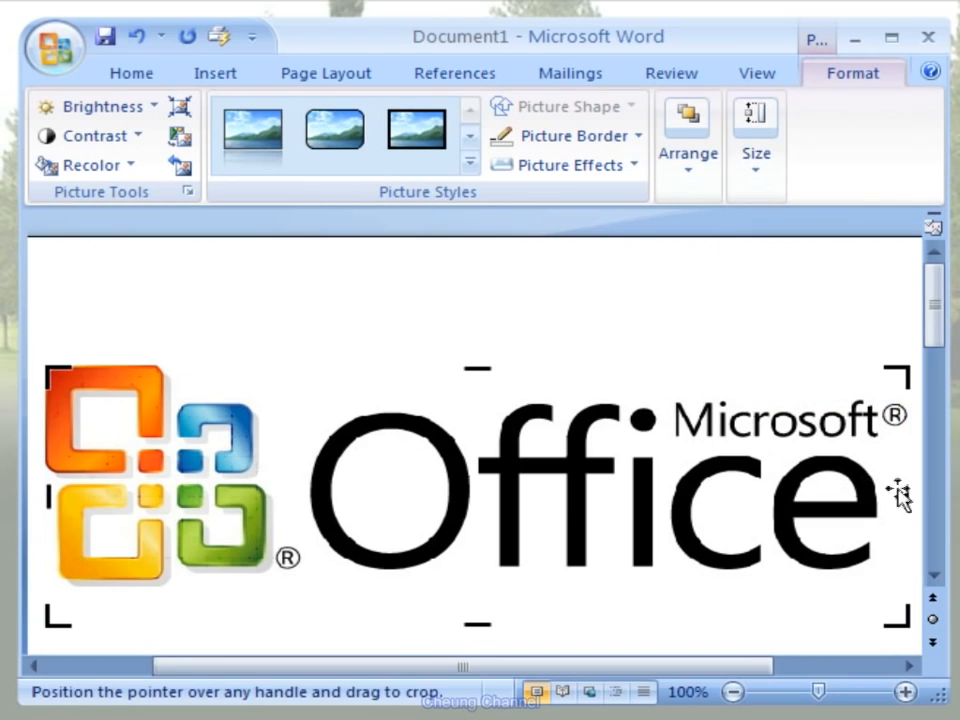
{"action": "left_click_drag", "start_coordinate": [898, 493], "coordinate": [303, 491]}
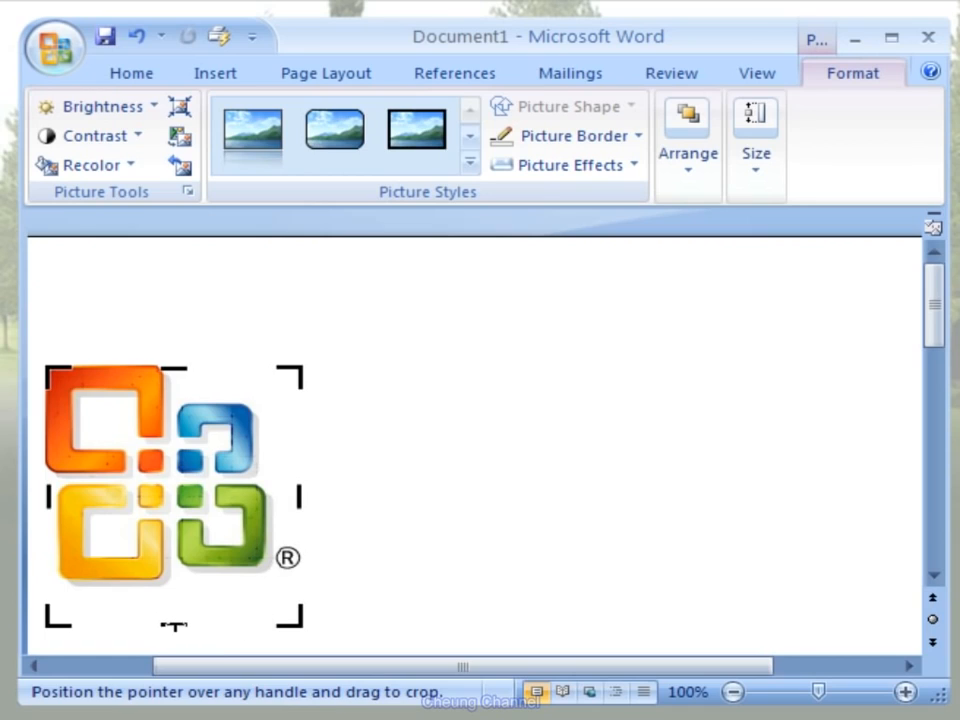
{"action": "left_click_drag", "start_coordinate": [174, 625], "coordinate": [172, 585]}
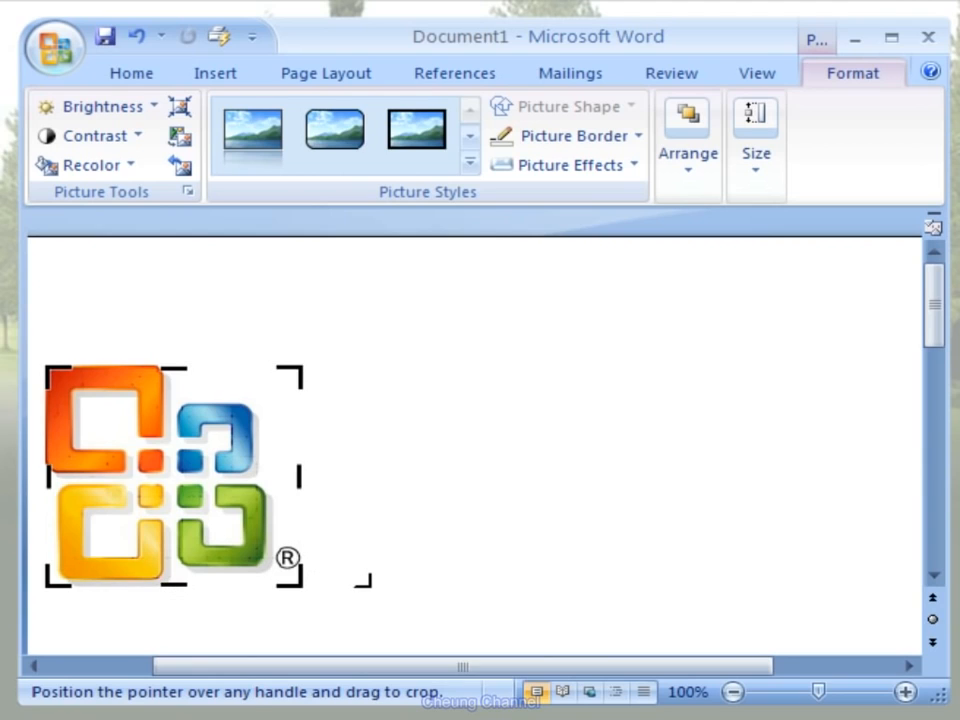
{"action": "left_click", "coordinate": [365, 580]}
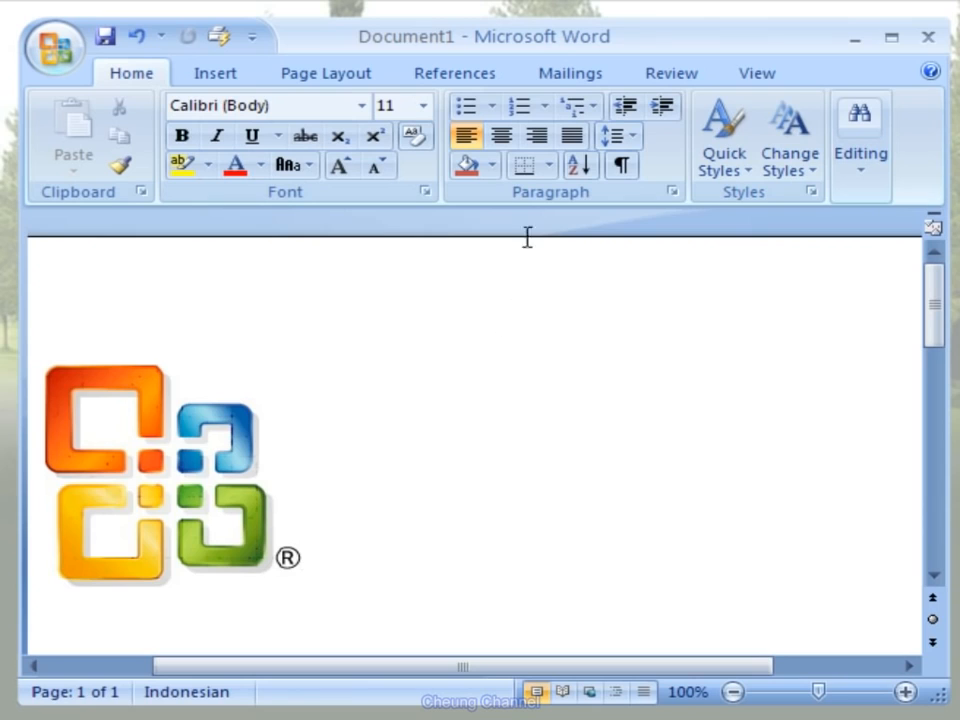
{"action": "left_click", "coordinate": [539, 136]}
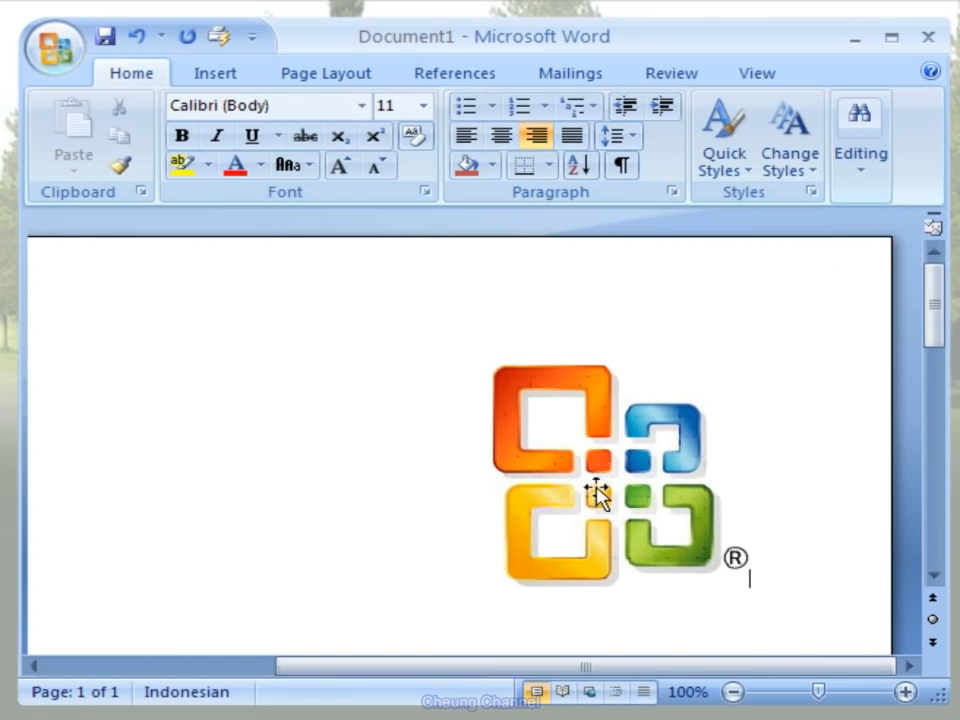
- Preview -40 % brightness and -40 % contrast on the logo and look through the recolor variations without applying any
{"action": "left_click", "coordinate": [567, 537]}
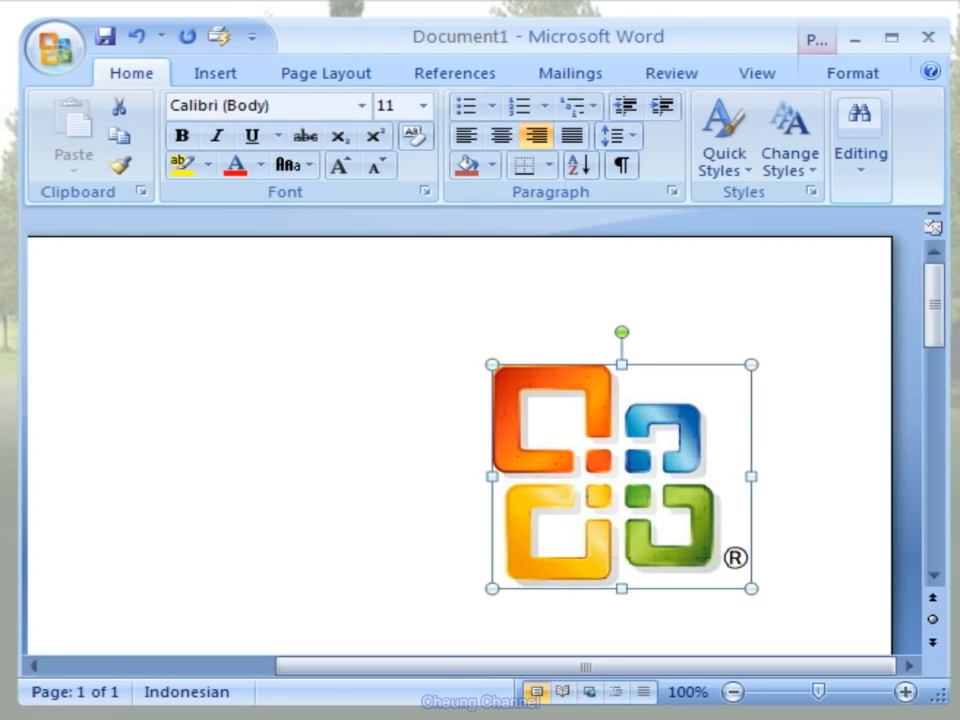
{"action": "left_click_drag", "start_coordinate": [429, 671], "coordinate": [346, 662]}
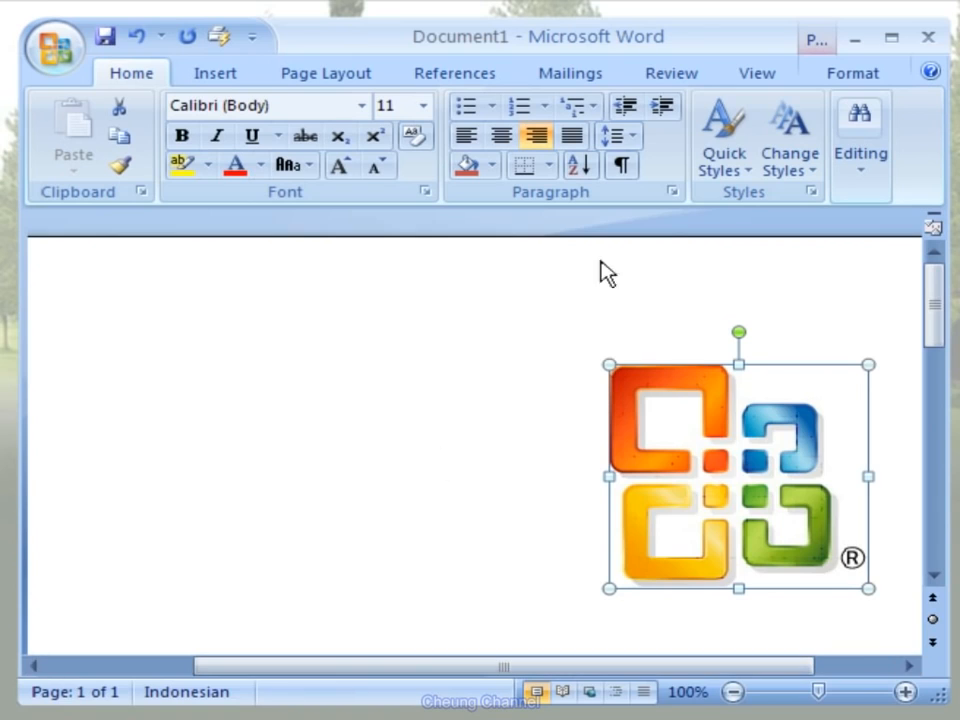
{"action": "left_click", "coordinate": [894, 82]}
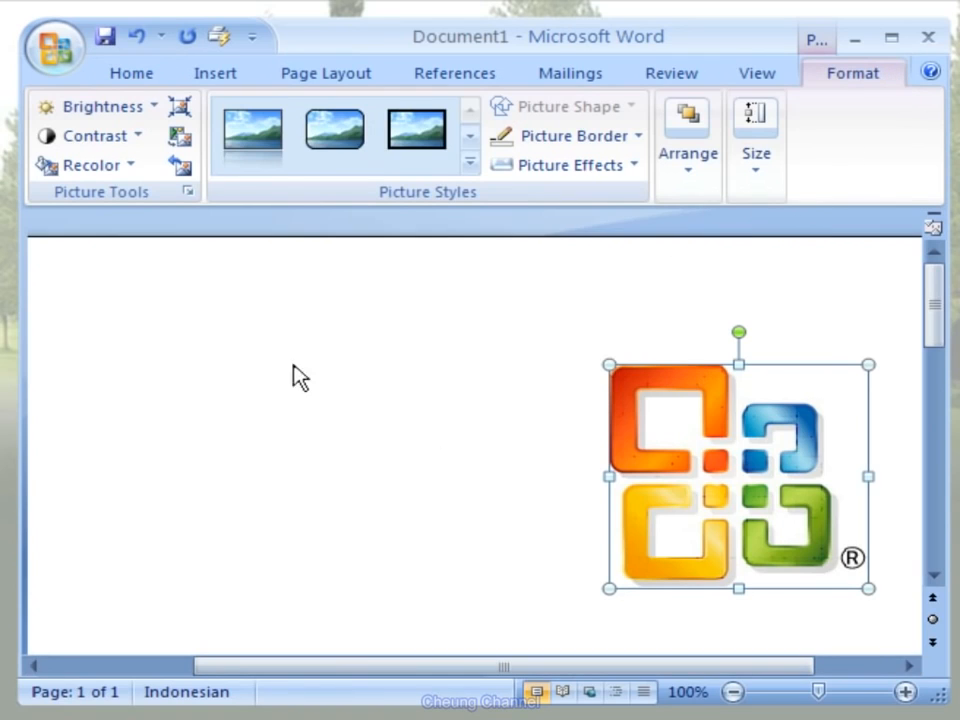
{"action": "left_click", "coordinate": [154, 107]}
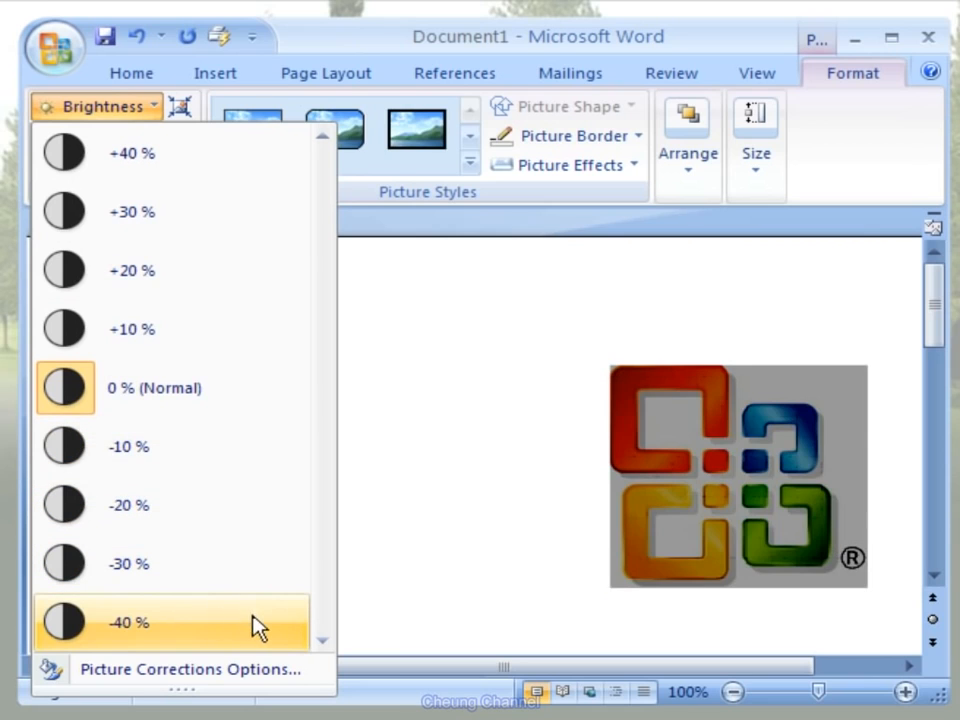
{"action": "left_click", "coordinate": [371, 619]}
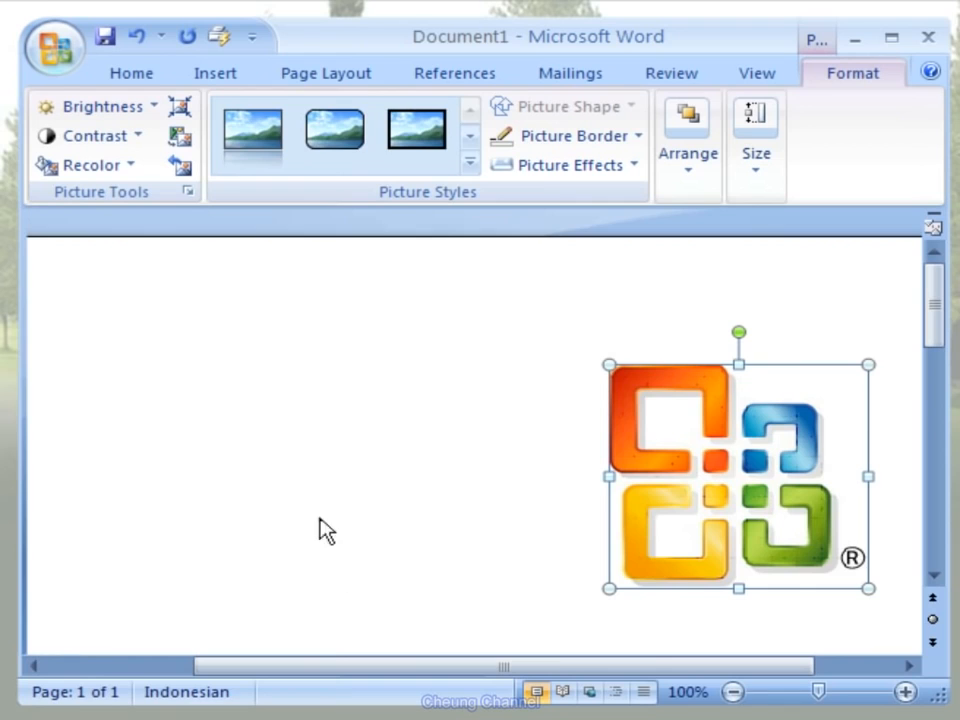
{"action": "left_click", "coordinate": [137, 137]}
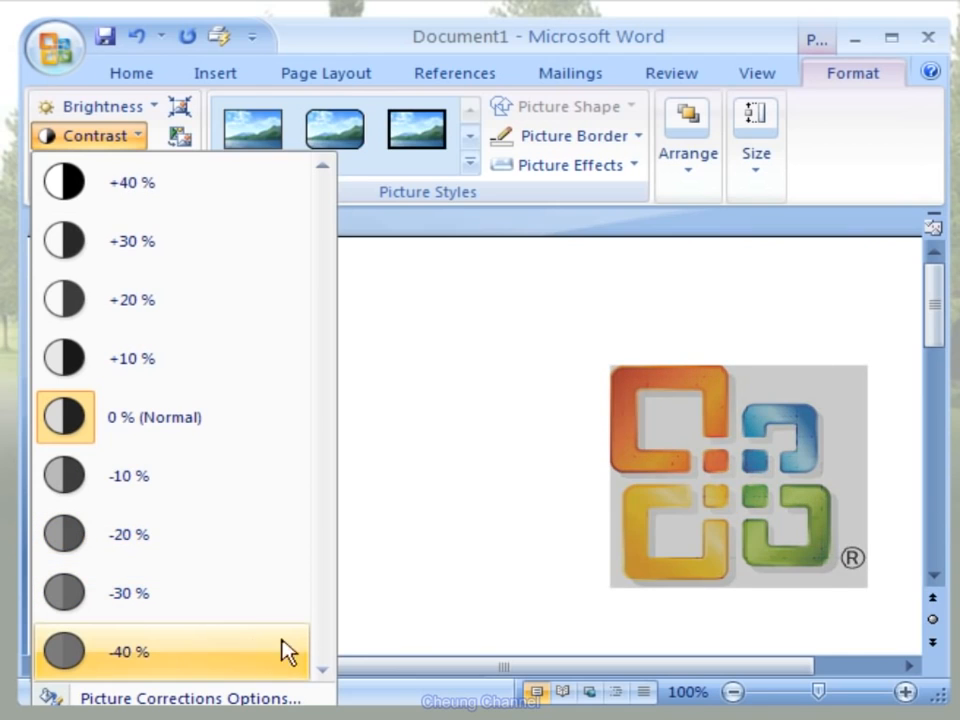
{"action": "left_click", "coordinate": [368, 608]}
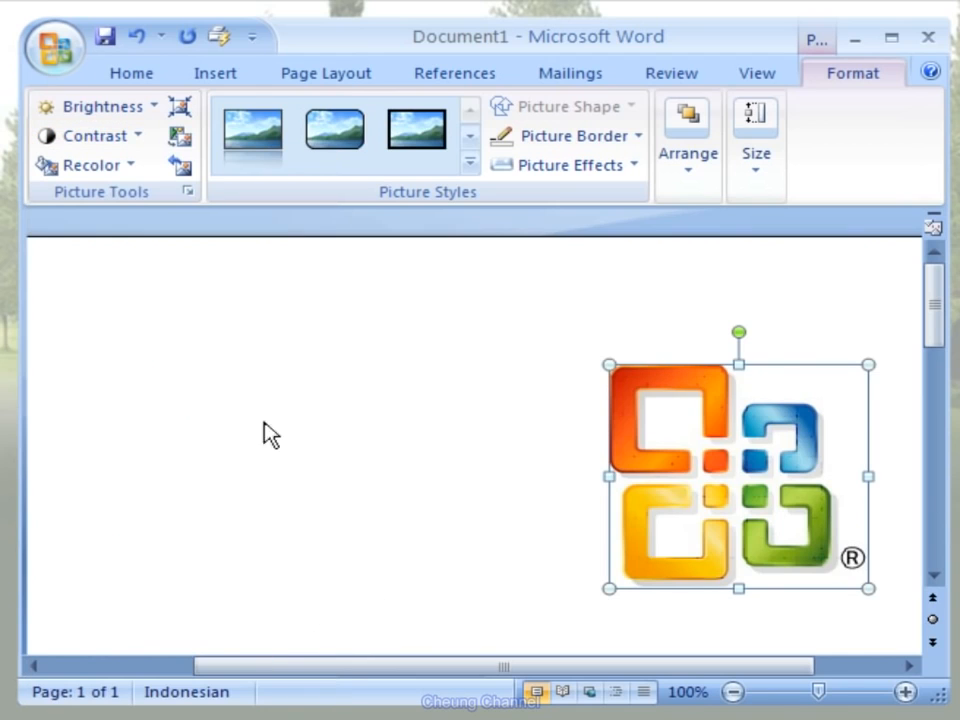
{"action": "left_click", "coordinate": [131, 167]}
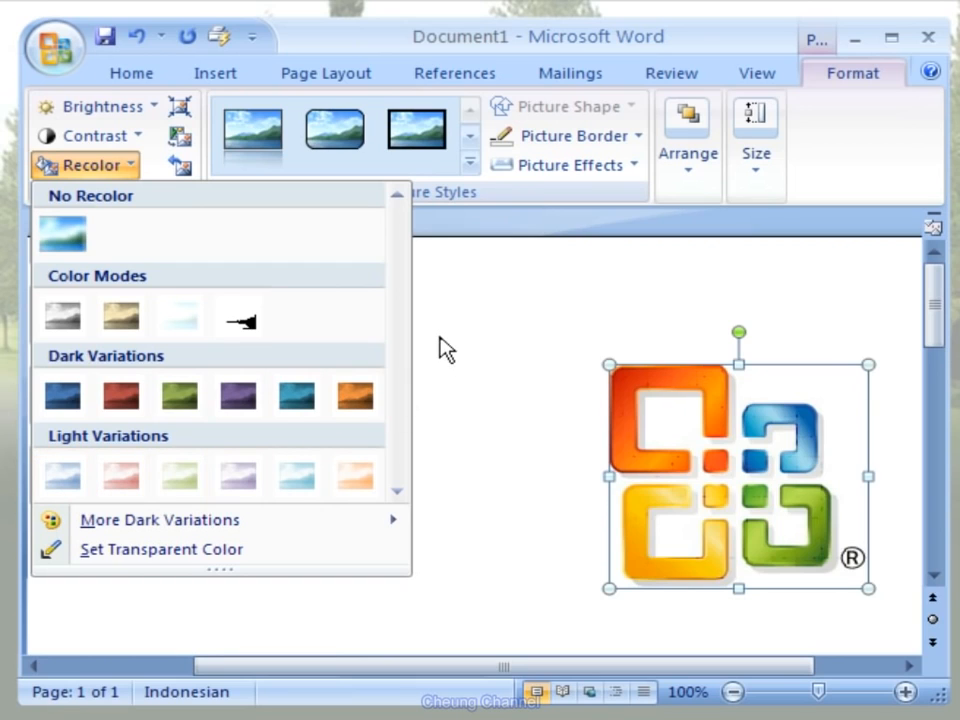
{"action": "key", "text": "Escape"}
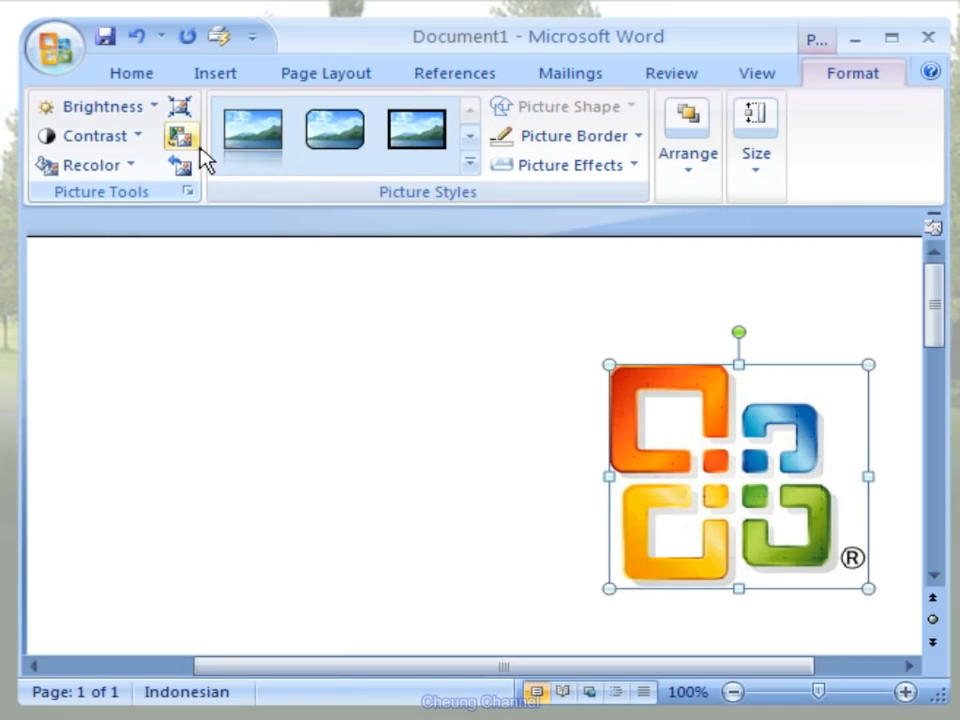
- Compress only the selected logo, with basic compression on save, cropped areas deleted and Print (220 ppi) as target output
{"action": "left_click", "coordinate": [188, 114]}
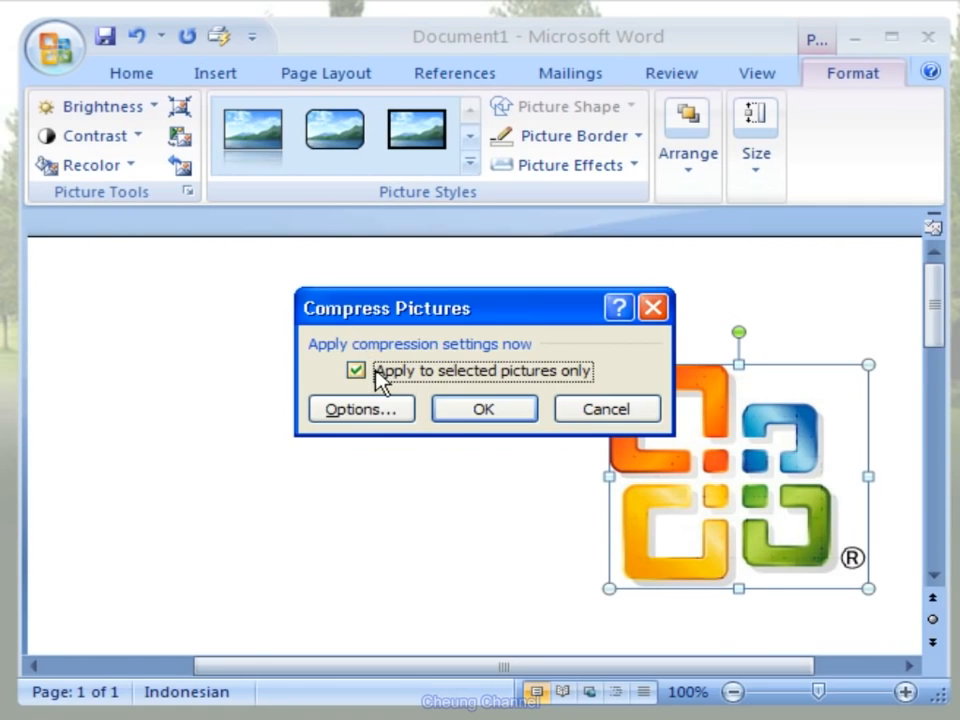
{"action": "left_click", "coordinate": [396, 420]}
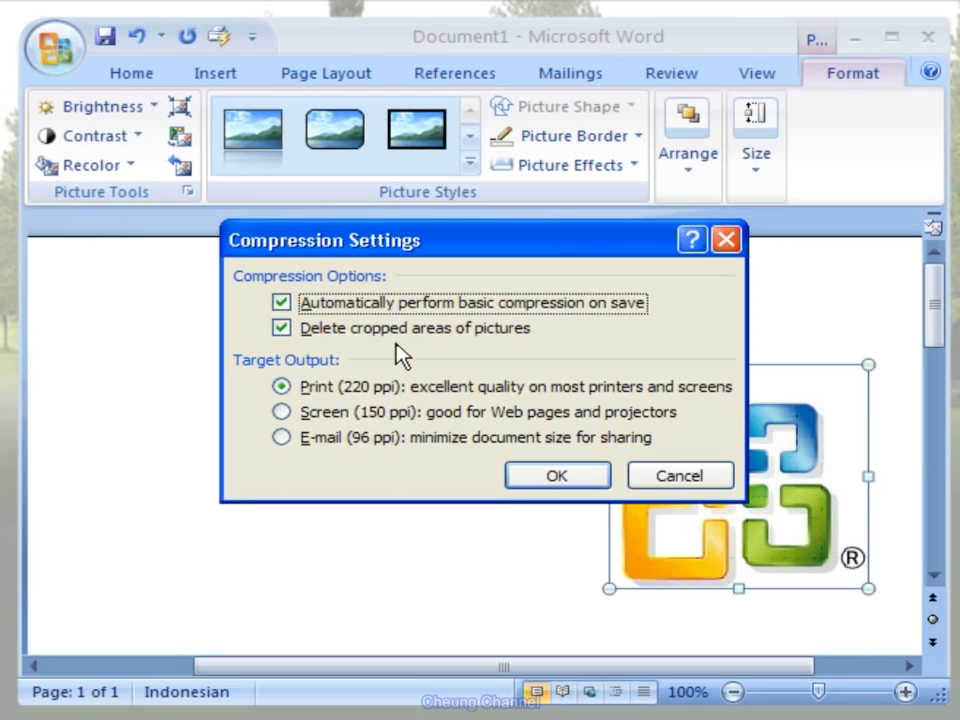
{"action": "left_click", "coordinate": [578, 481]}
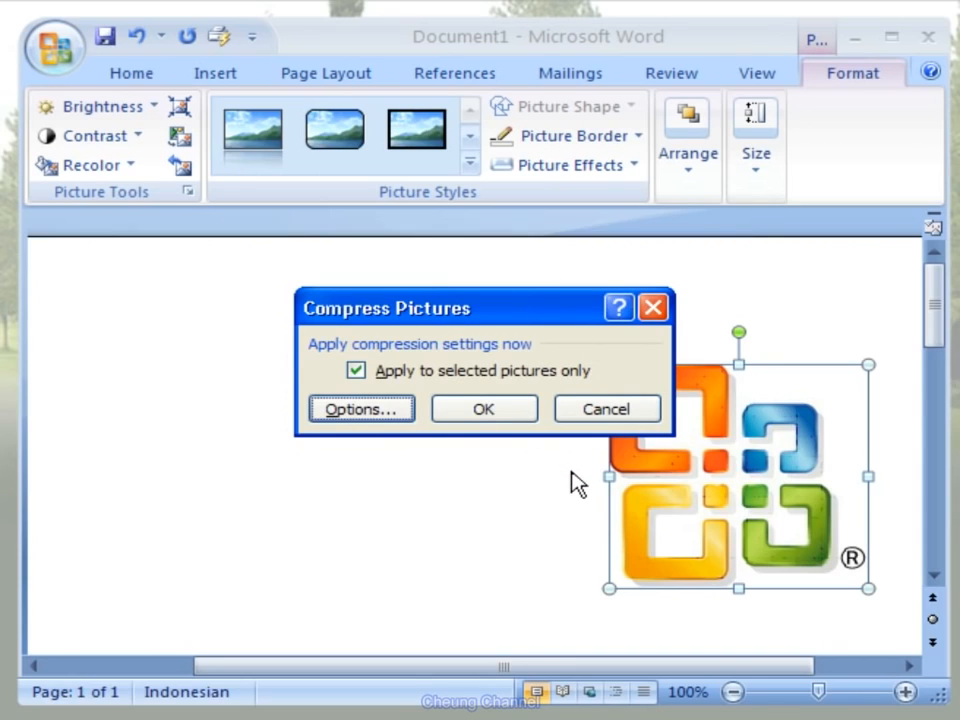
{"action": "left_click", "coordinate": [515, 412]}
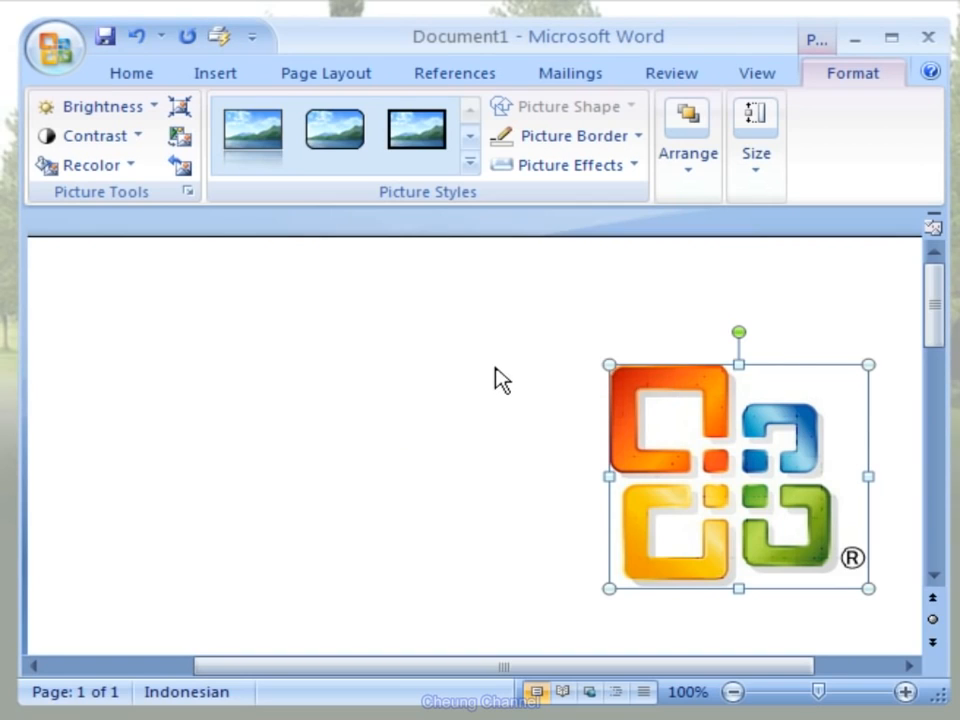
- Apply the first picture style, the plain rectangle with a reflection, to the logo and set its border to No Outline
{"action": "left_click", "coordinate": [469, 166]}
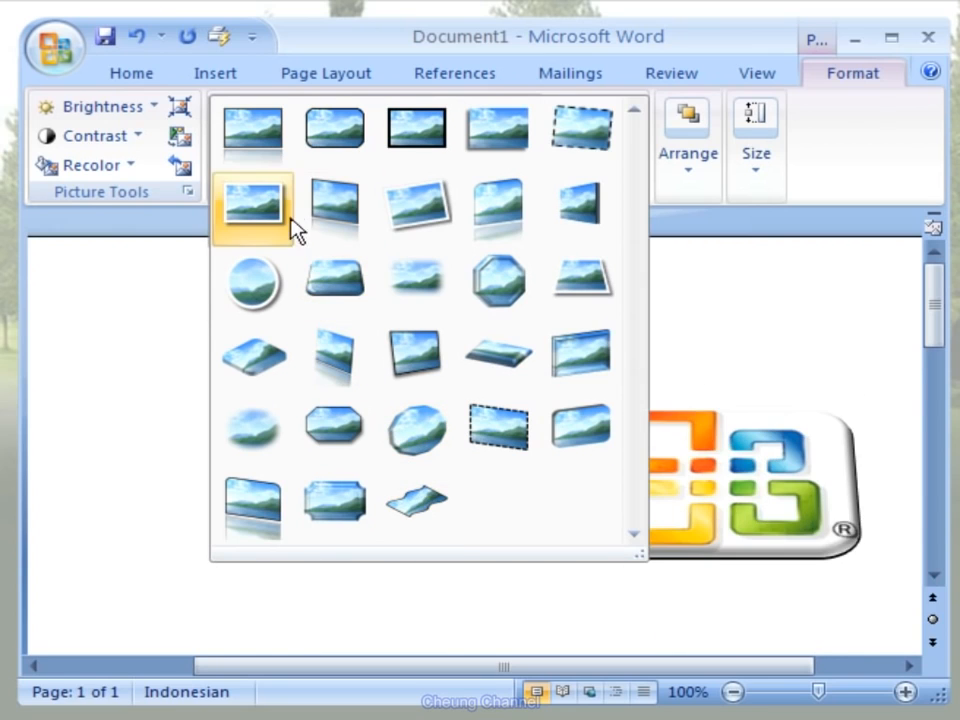
{"action": "left_click", "coordinate": [283, 163]}
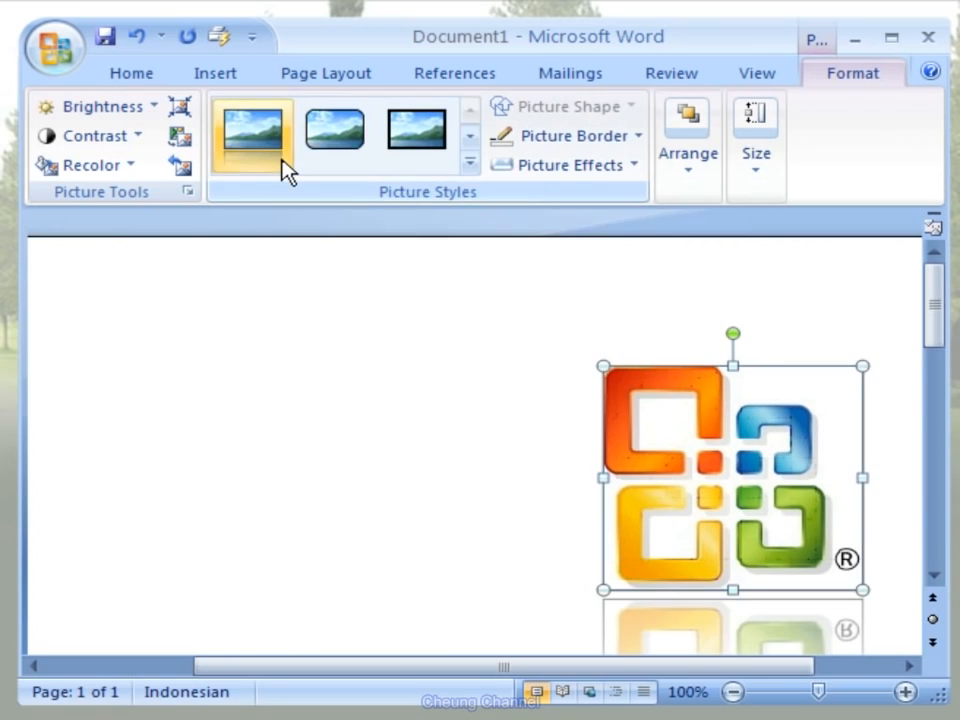
{"action": "left_click", "coordinate": [636, 138]}
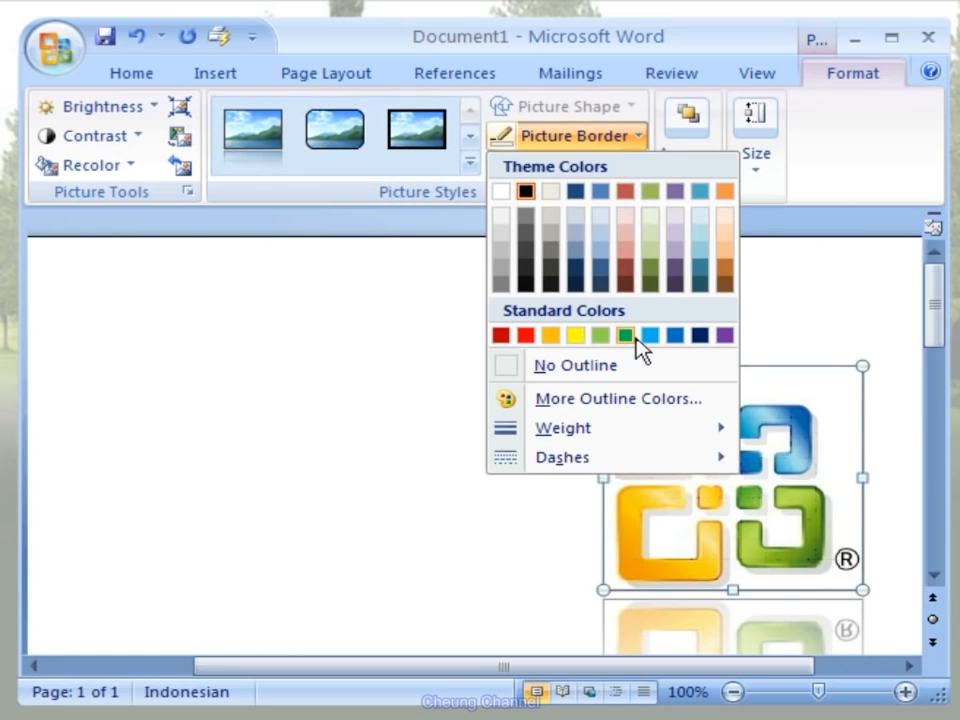
{"action": "left_click", "coordinate": [639, 368]}
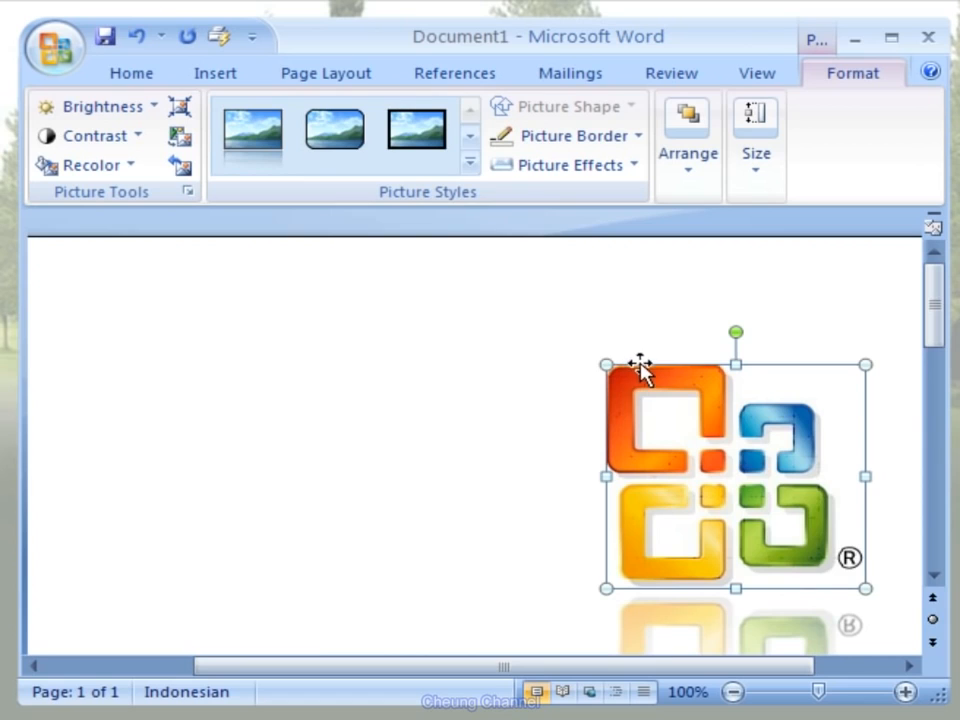
- Center the reflected logo horizontally on the page
{"action": "left_click_drag", "start_coordinate": [936, 317], "coordinate": [938, 338]}
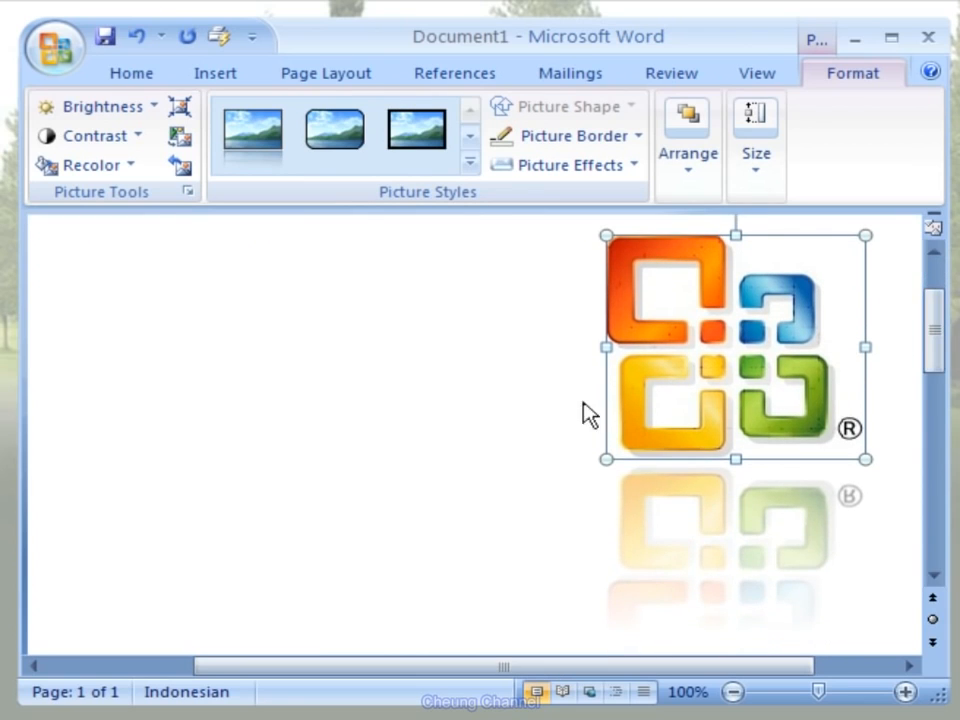
{"action": "left_click", "coordinate": [443, 443]}
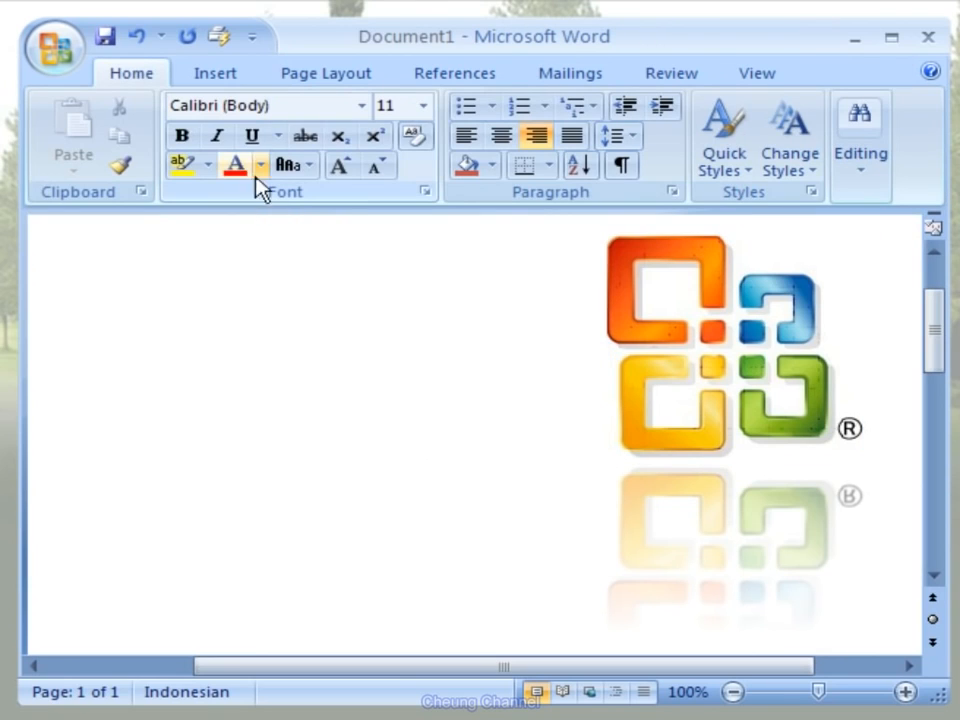
{"action": "left_click", "coordinate": [502, 136]}
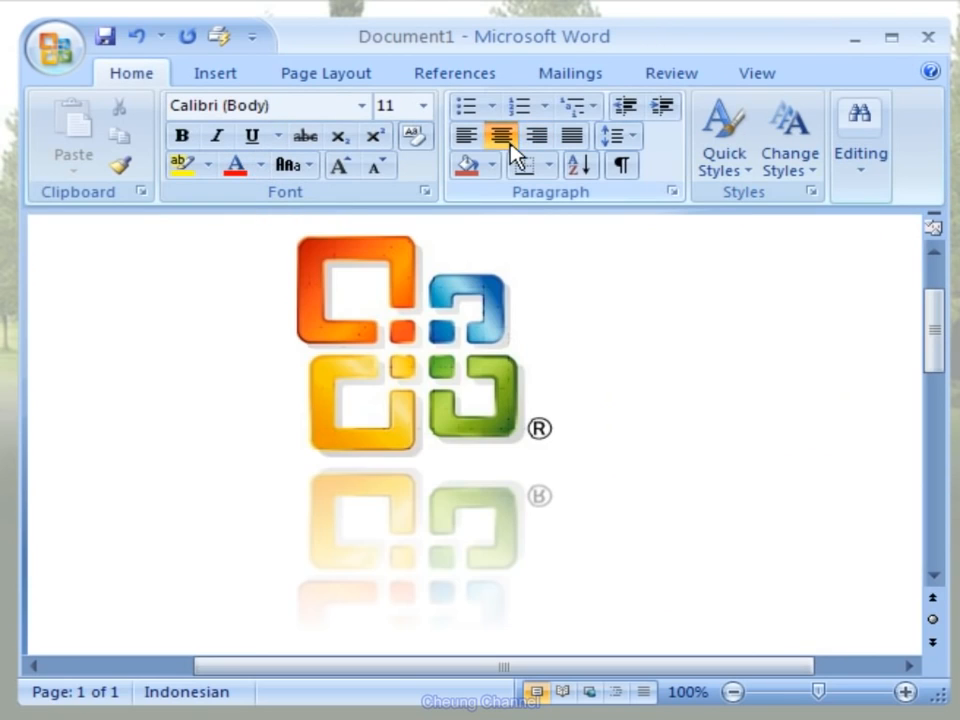
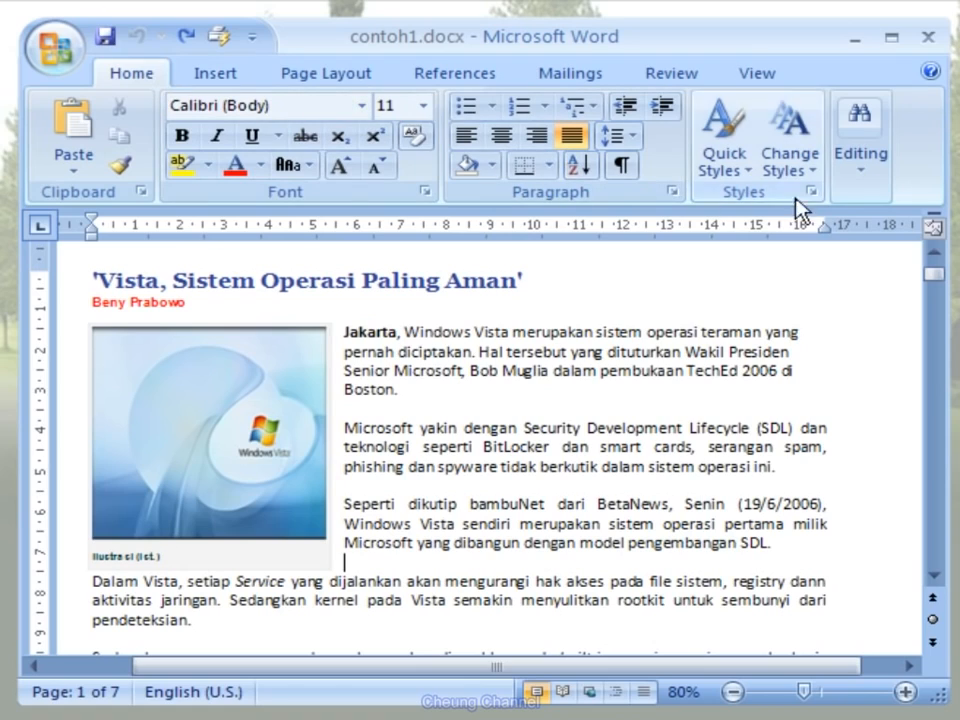
- Set up a find-and-replace search without text that looks for any text in an Italic font style
{"action": "left_click", "coordinate": [866, 176]}
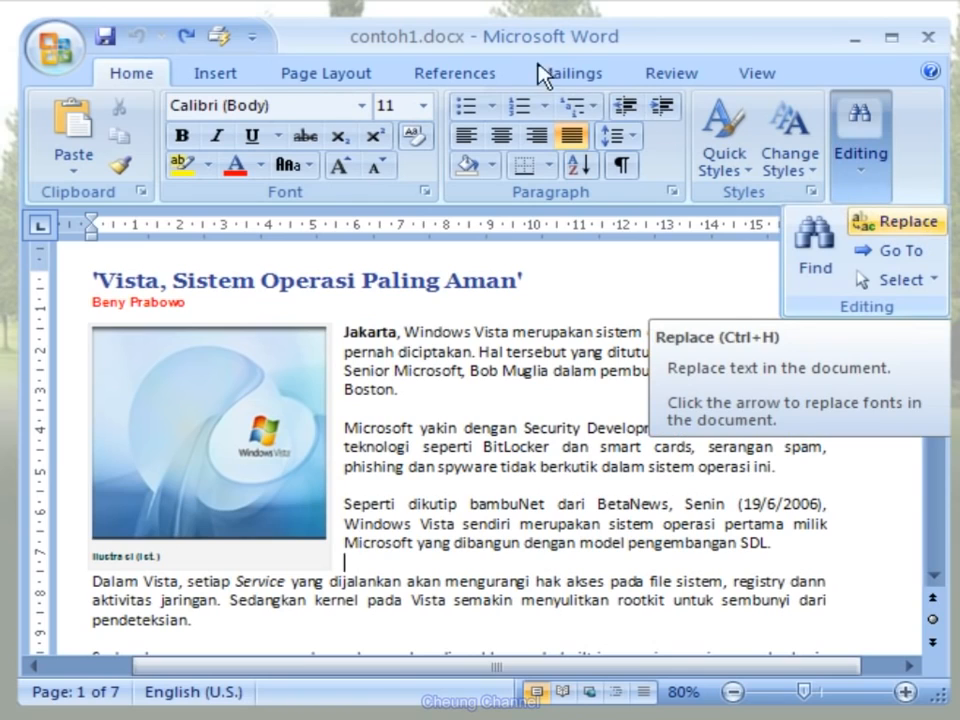
{"action": "key", "text": "ctrl+h"}
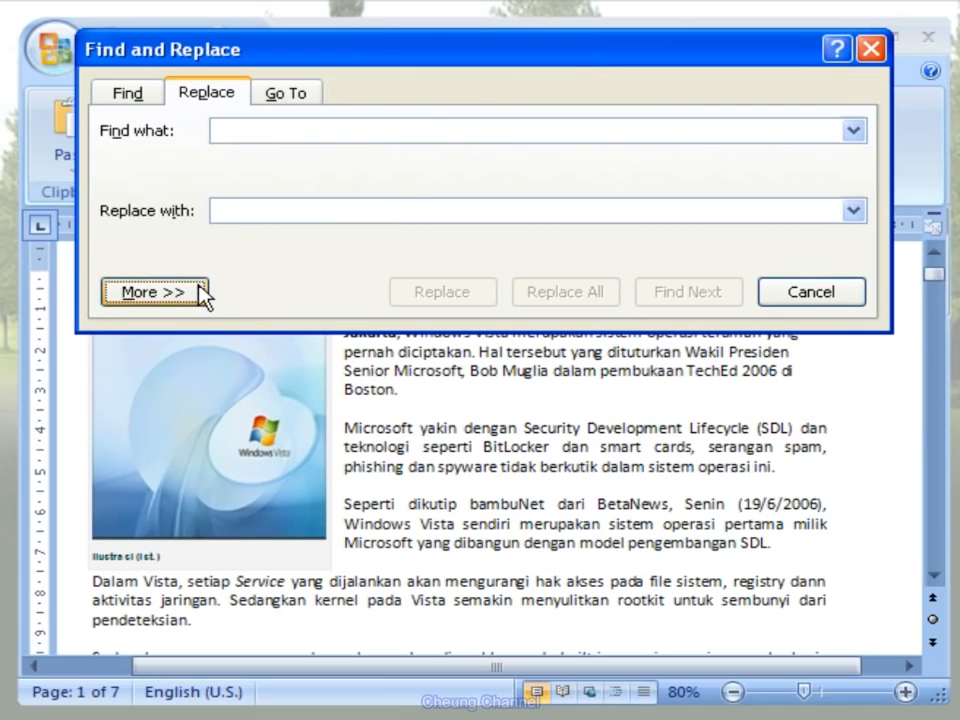
{"action": "left_click", "coordinate": [155, 292]}
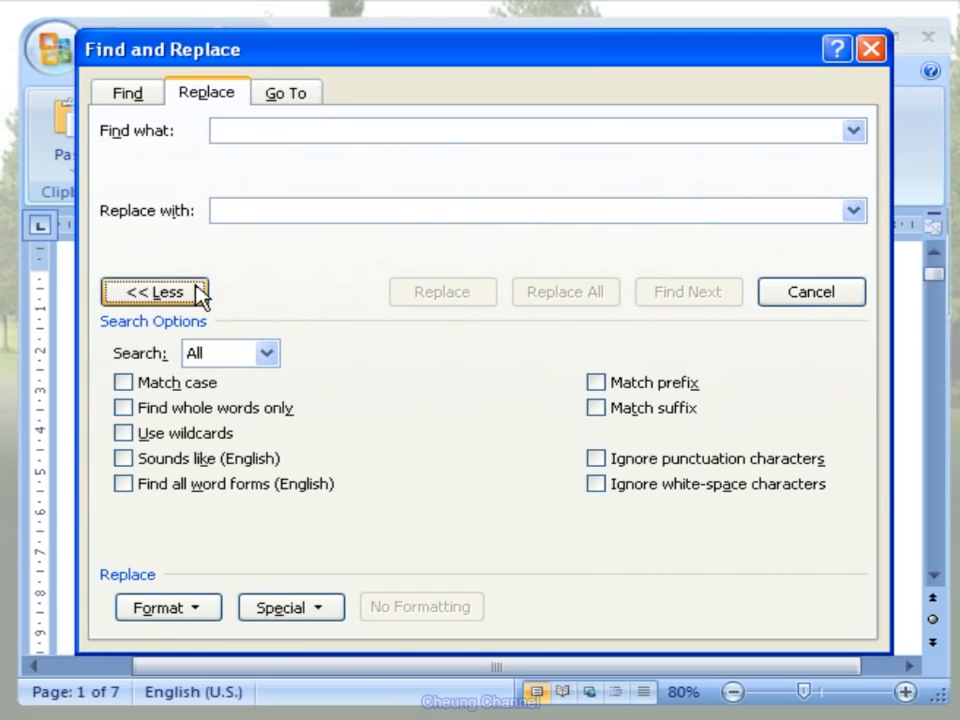
{"action": "left_click", "coordinate": [193, 608]}
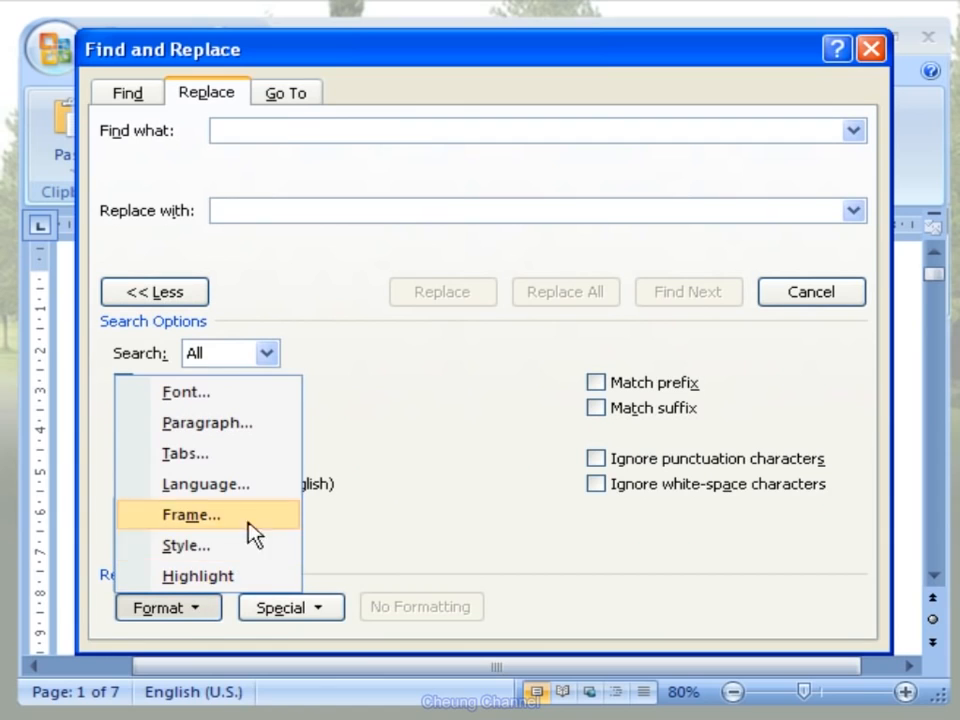
{"action": "left_click", "coordinate": [282, 398]}
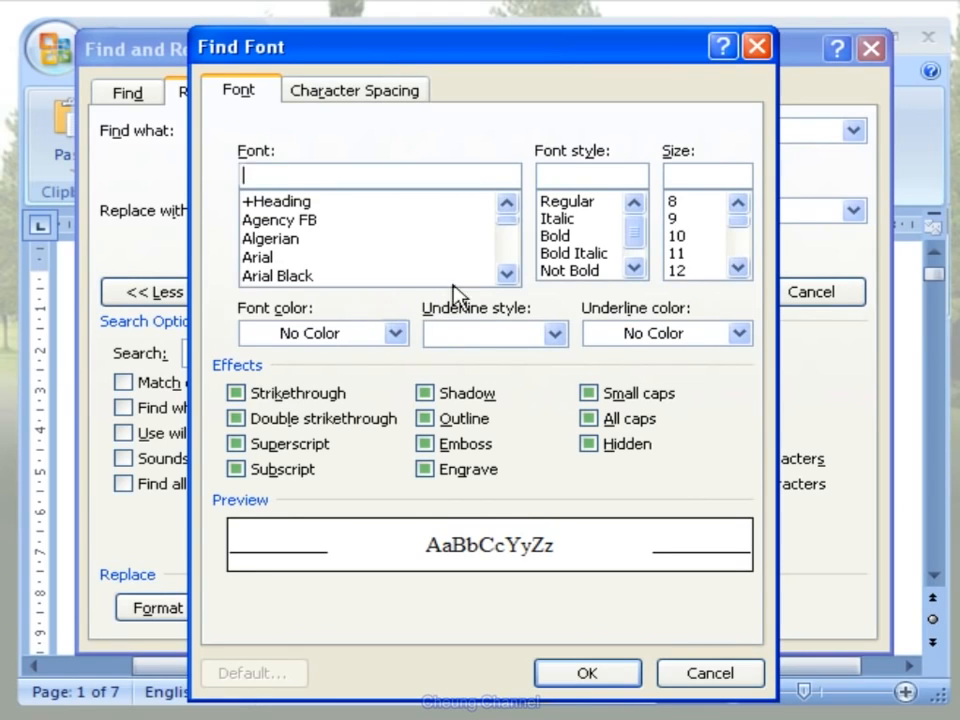
{"action": "left_click", "coordinate": [580, 219]}
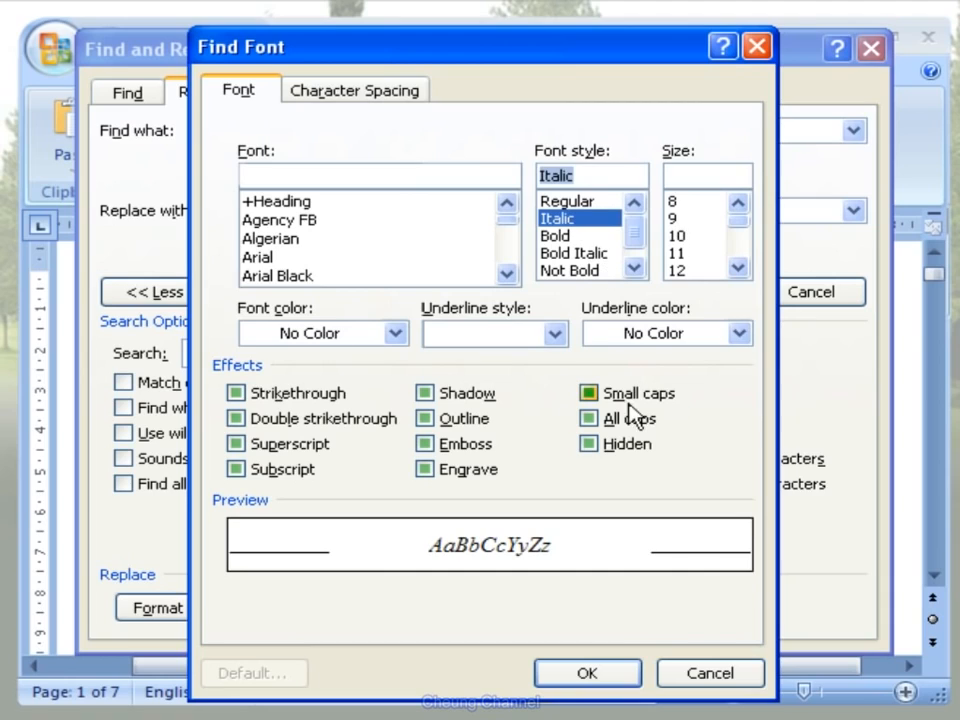
{"action": "left_click", "coordinate": [609, 669]}
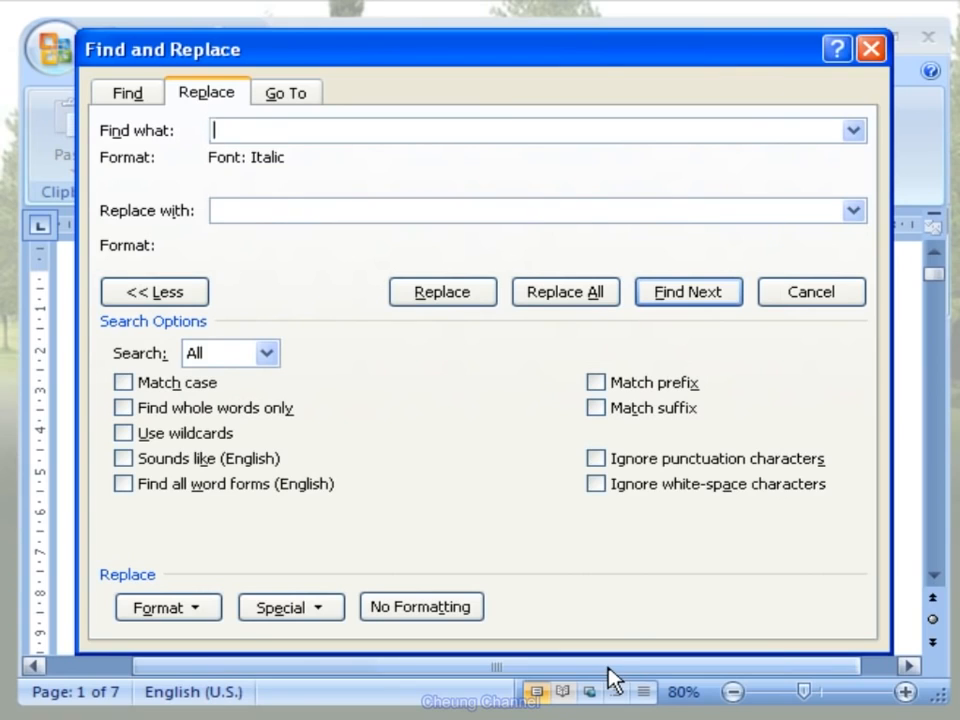
- Define the replacement format as Arial, Bold, standard blue font color and Words only underline
{"action": "left_click", "coordinate": [407, 209]}
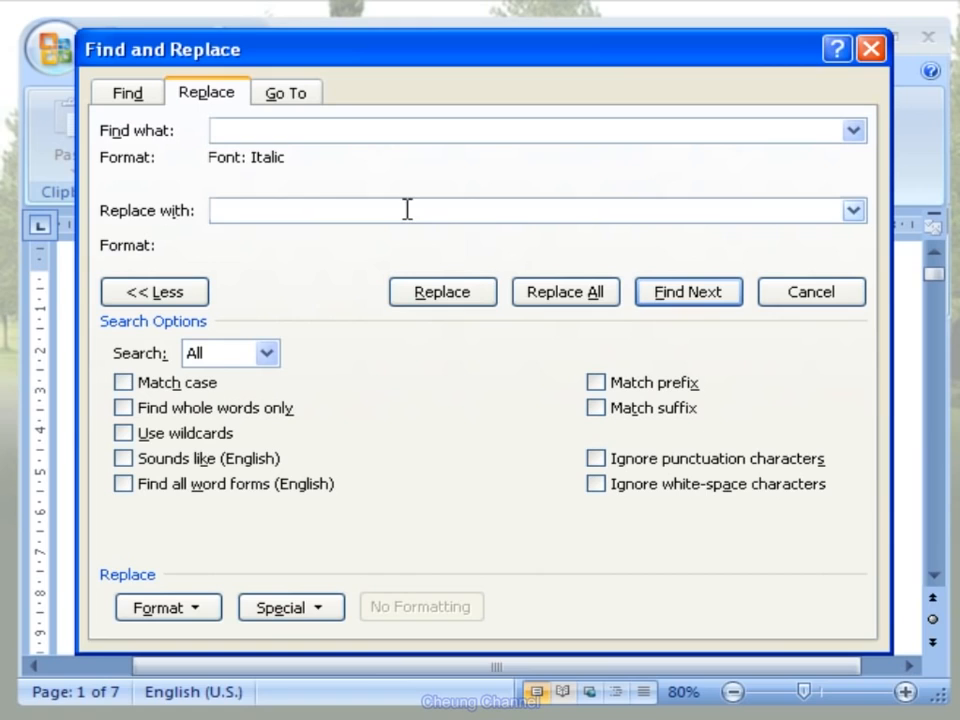
{"action": "left_click", "coordinate": [195, 609]}
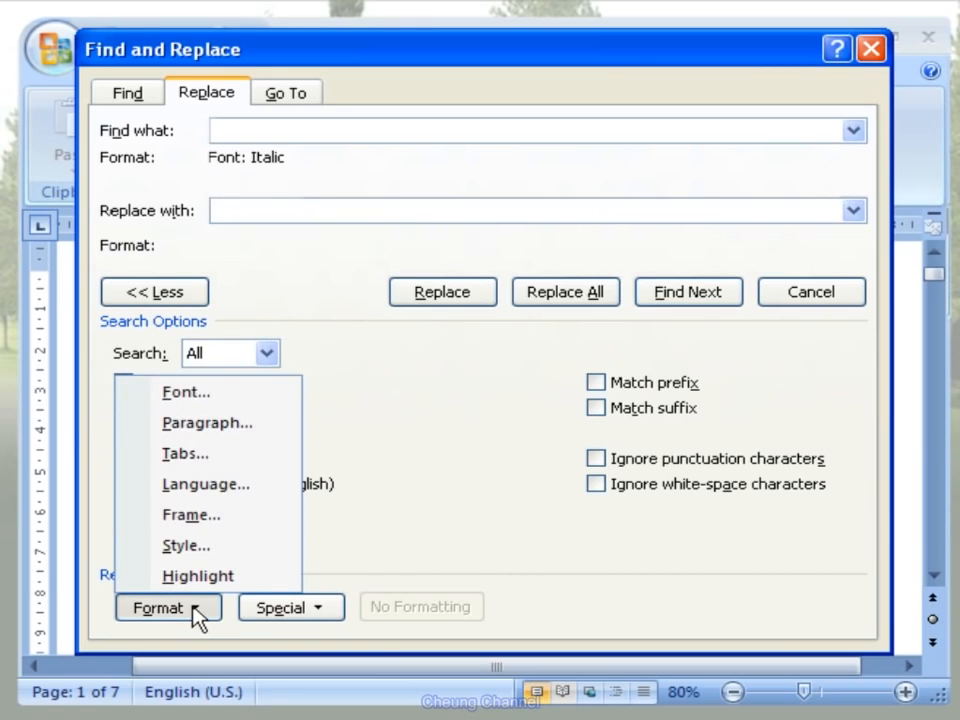
{"action": "left_click", "coordinate": [287, 394]}
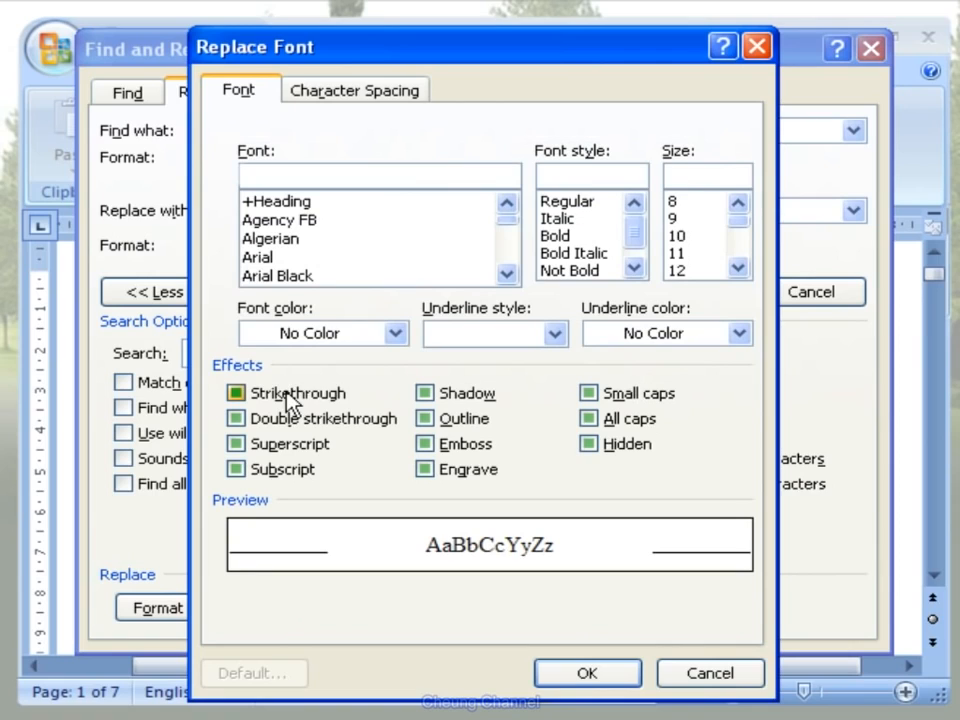
{"action": "left_click", "coordinate": [329, 259]}
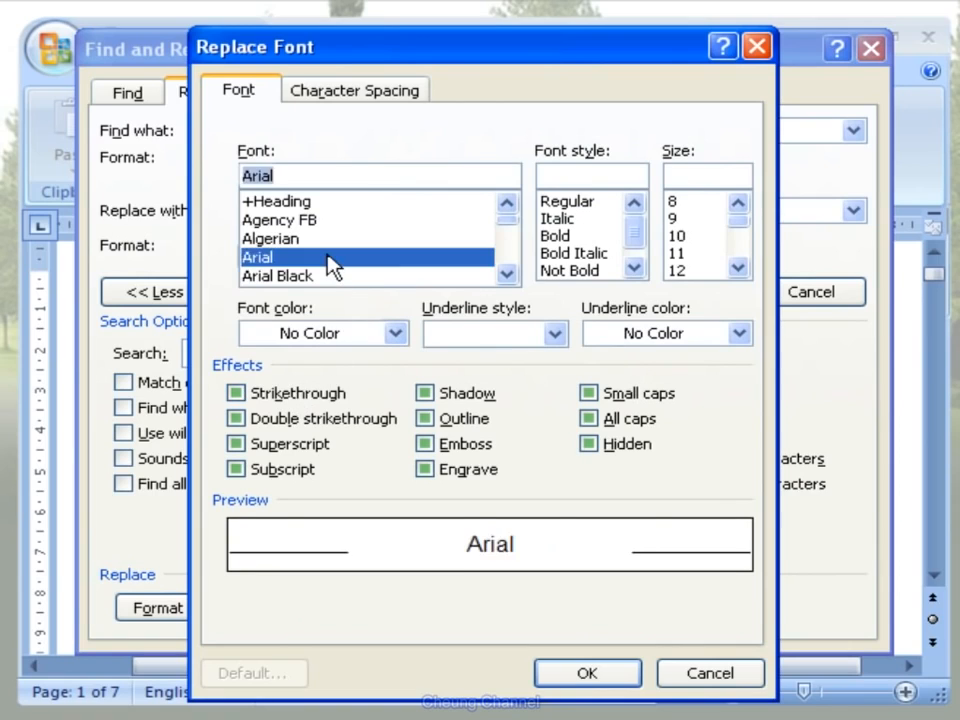
{"action": "left_click", "coordinate": [600, 237]}
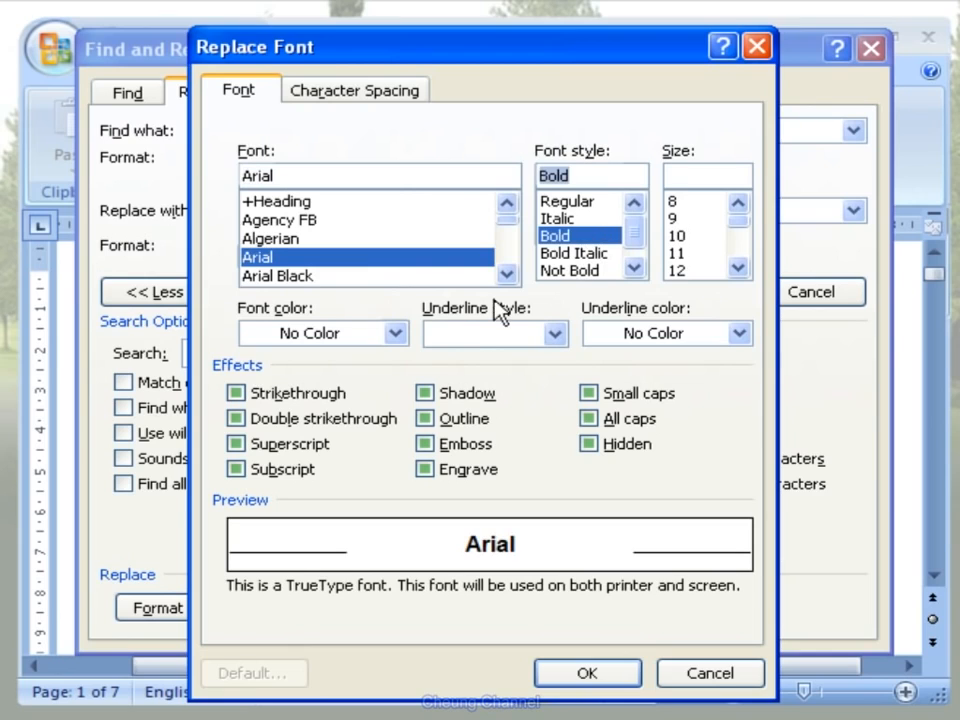
{"action": "left_click", "coordinate": [396, 334]}
{"action": "left_click", "coordinate": [396, 336]}
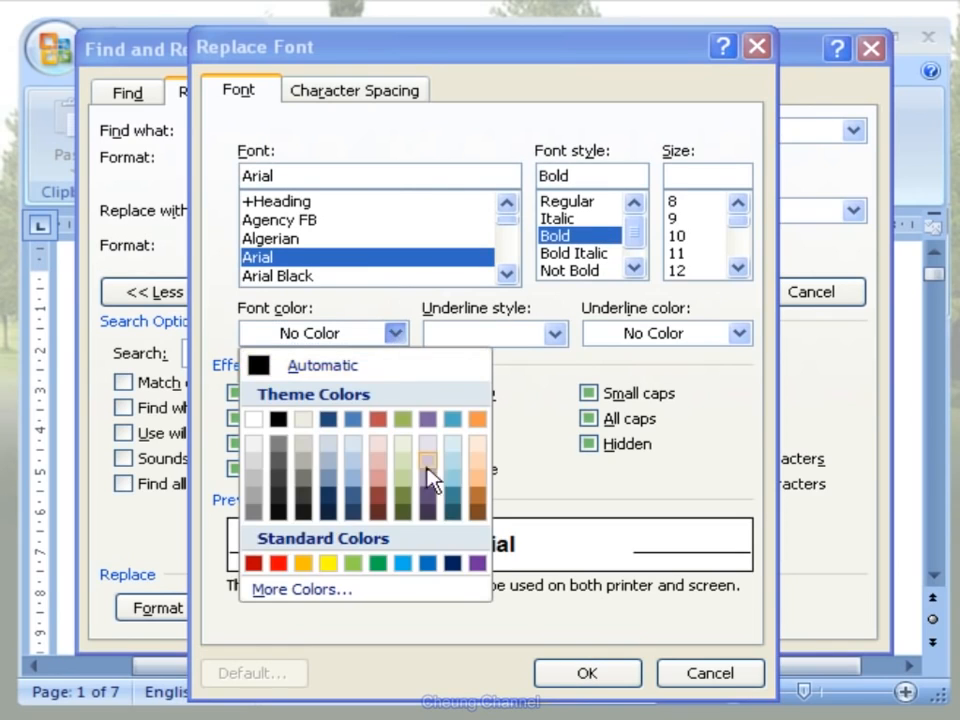
{"action": "left_click", "coordinate": [428, 564]}
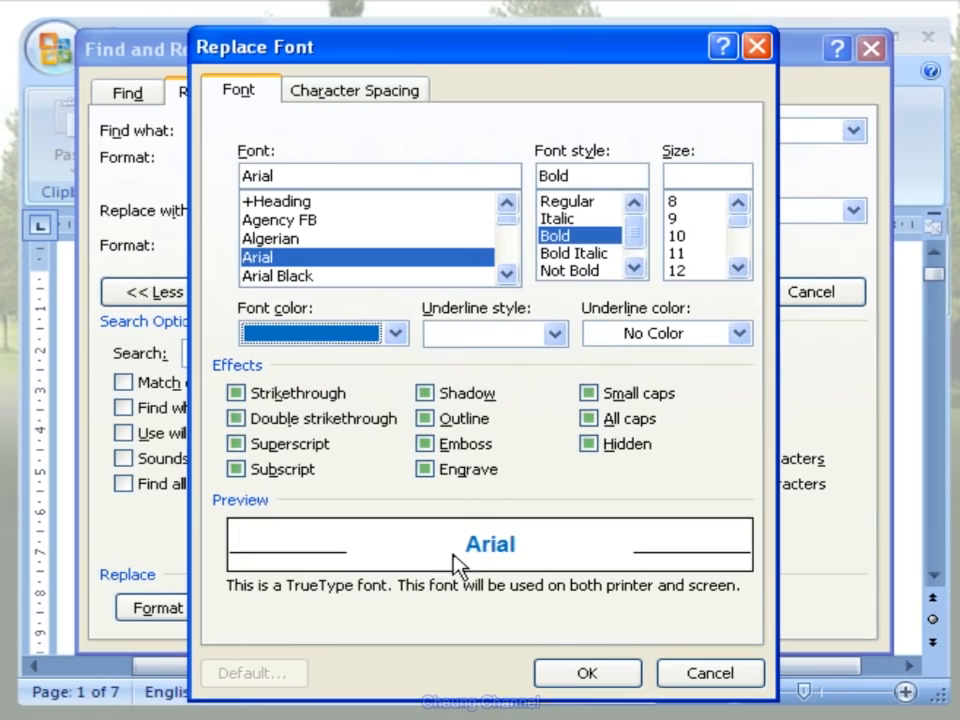
{"action": "left_click", "coordinate": [555, 336]}
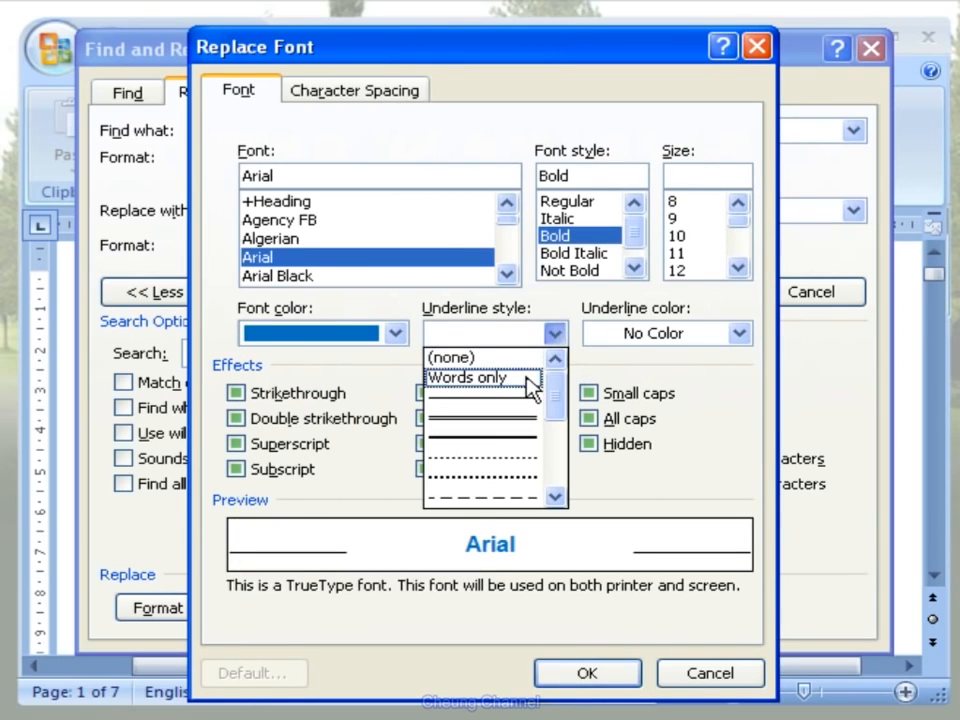
{"action": "left_click", "coordinate": [480, 378]}
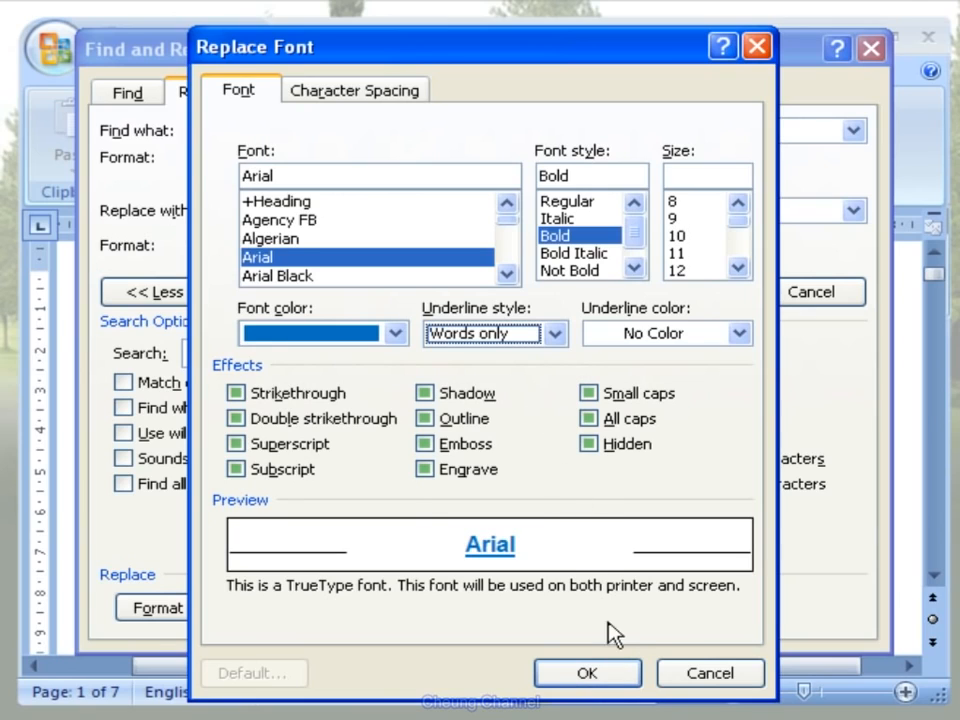
{"action": "left_click", "coordinate": [610, 674]}
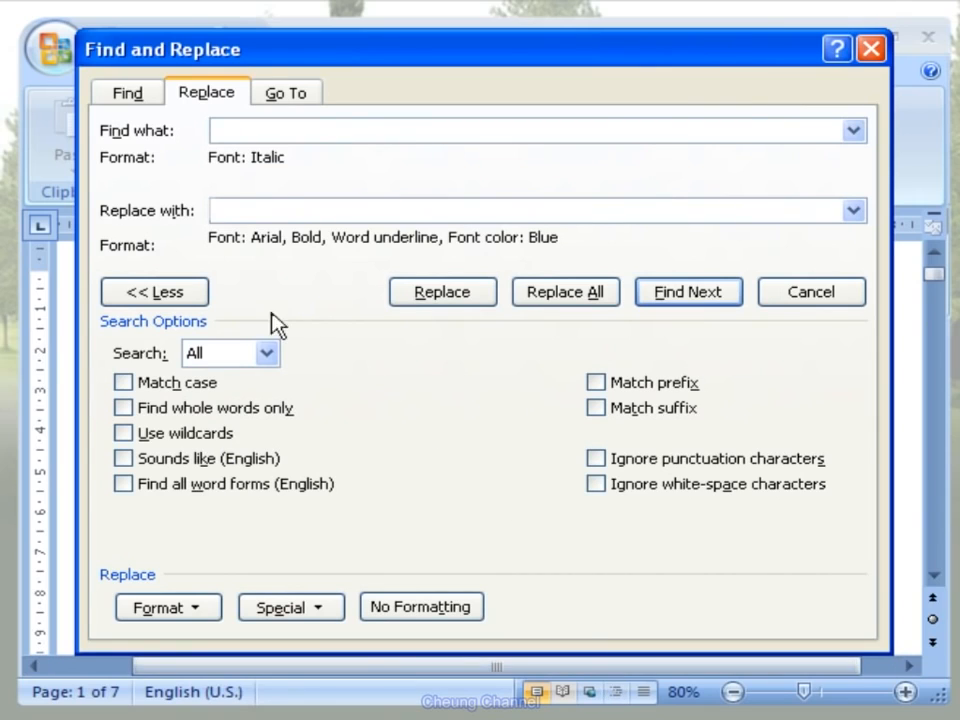
- Replace the formatting of the first italic match, "Service", and of all remaining italic text in the document, and close Find and Replace
{"action": "left_click", "coordinate": [200, 292]}
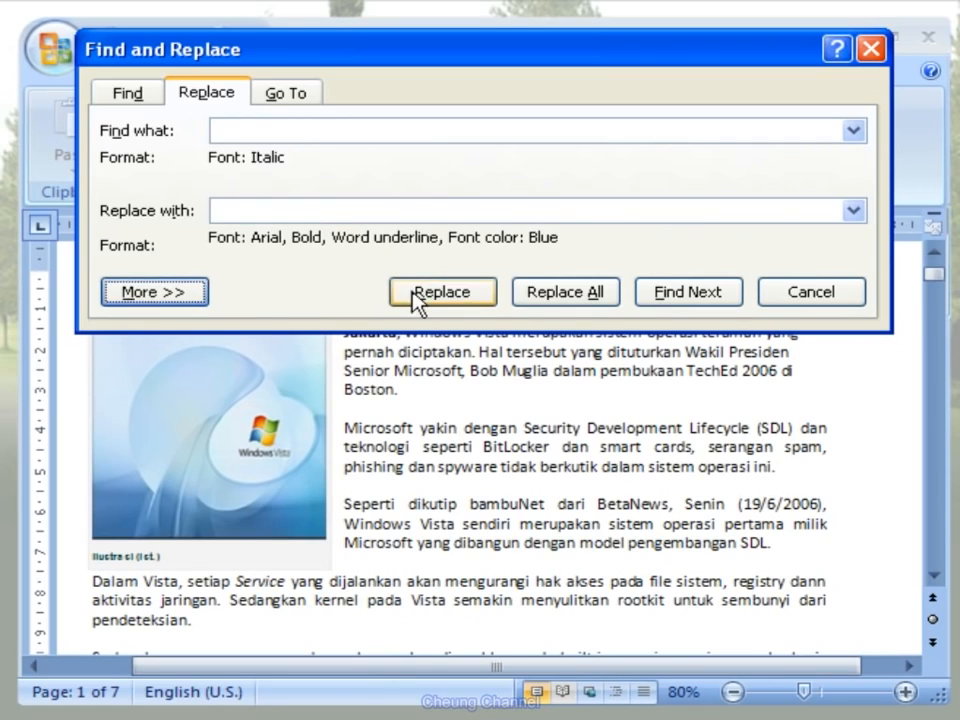
{"action": "left_click", "coordinate": [731, 288]}
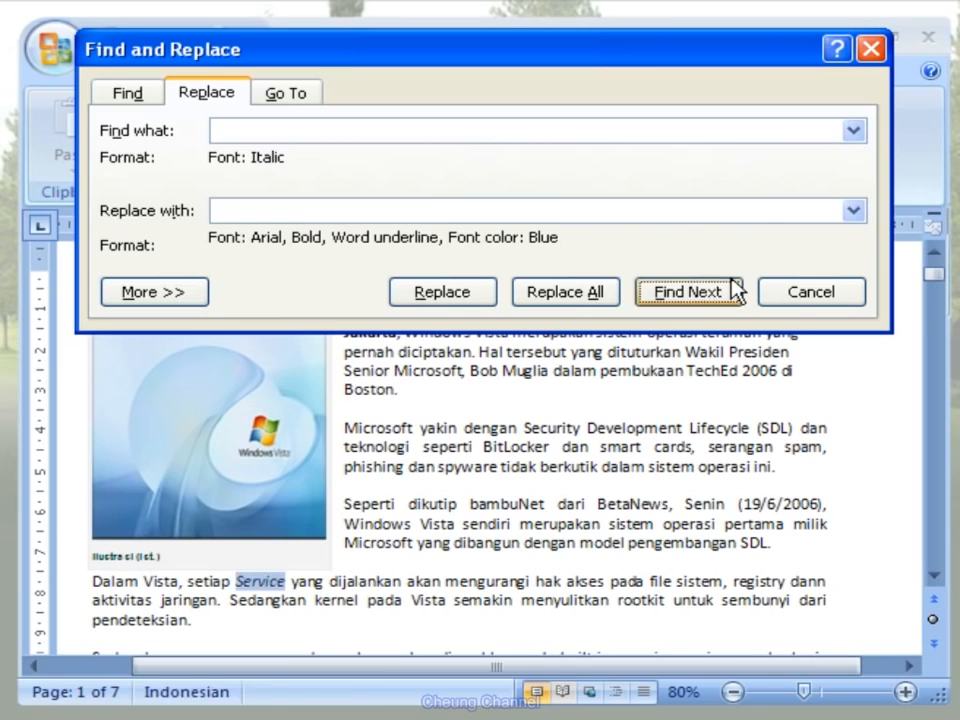
{"action": "left_click", "coordinate": [489, 290]}
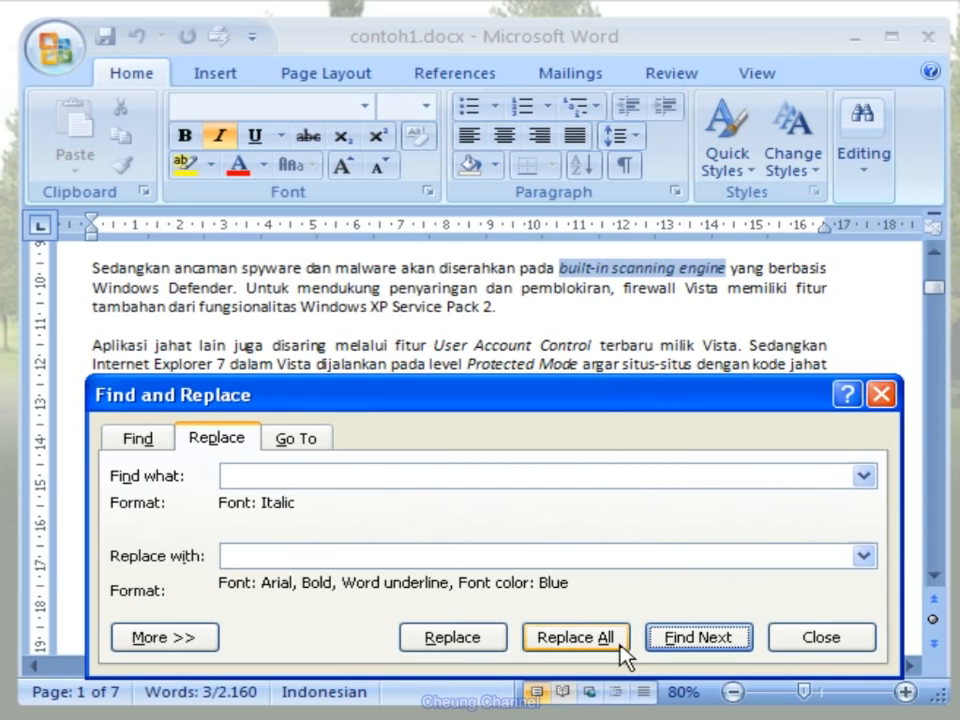
{"action": "left_click", "coordinate": [576, 637]}
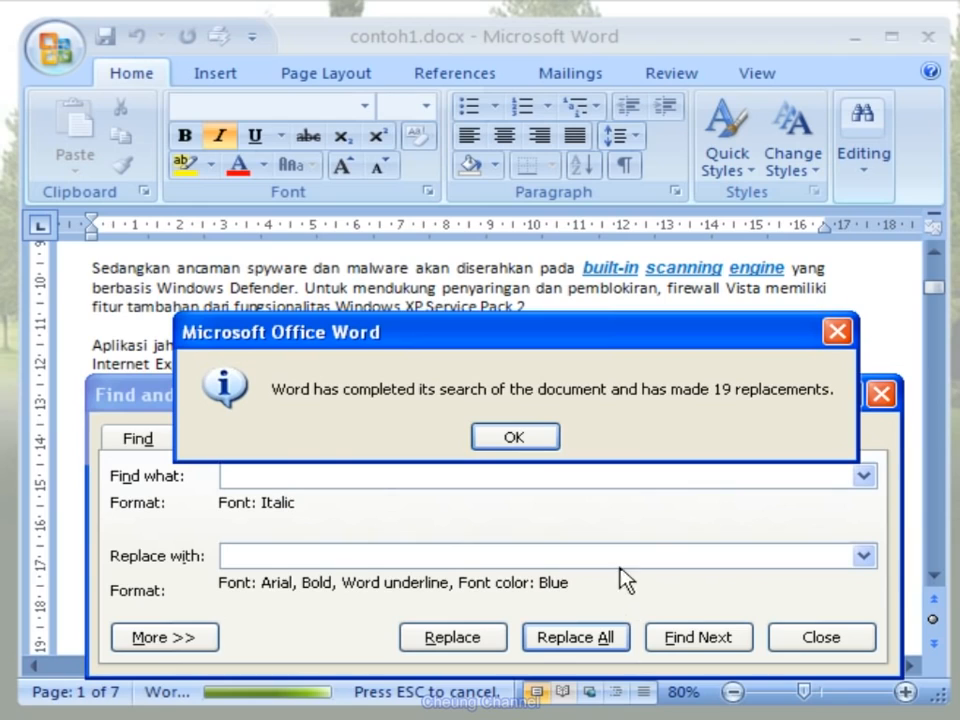
{"action": "left_click", "coordinate": [540, 437]}
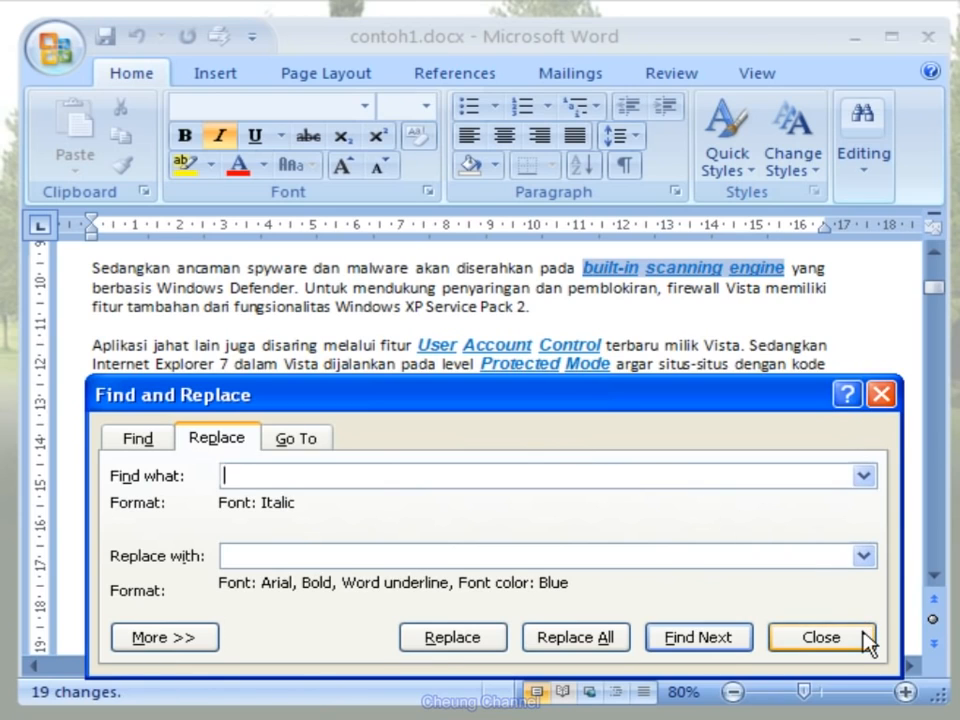
{"action": "left_click", "coordinate": [821, 637]}
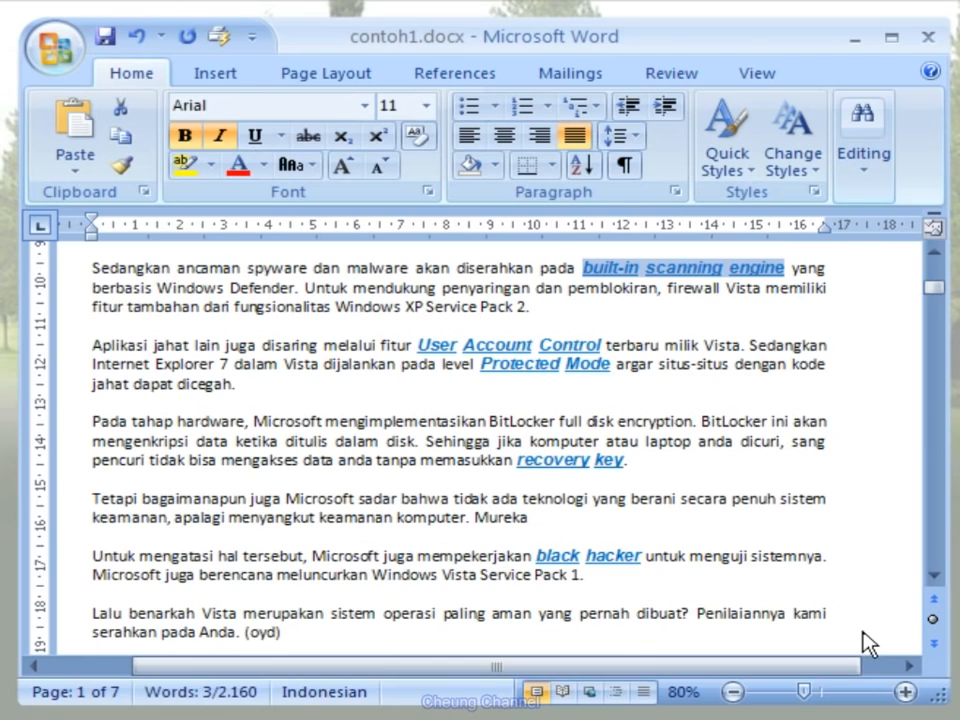
- Return to the start of the document and clear the Italic format from the find criteria in Find and Replace
{"action": "left_click_drag", "start_coordinate": [931, 296], "coordinate": [931, 337]}
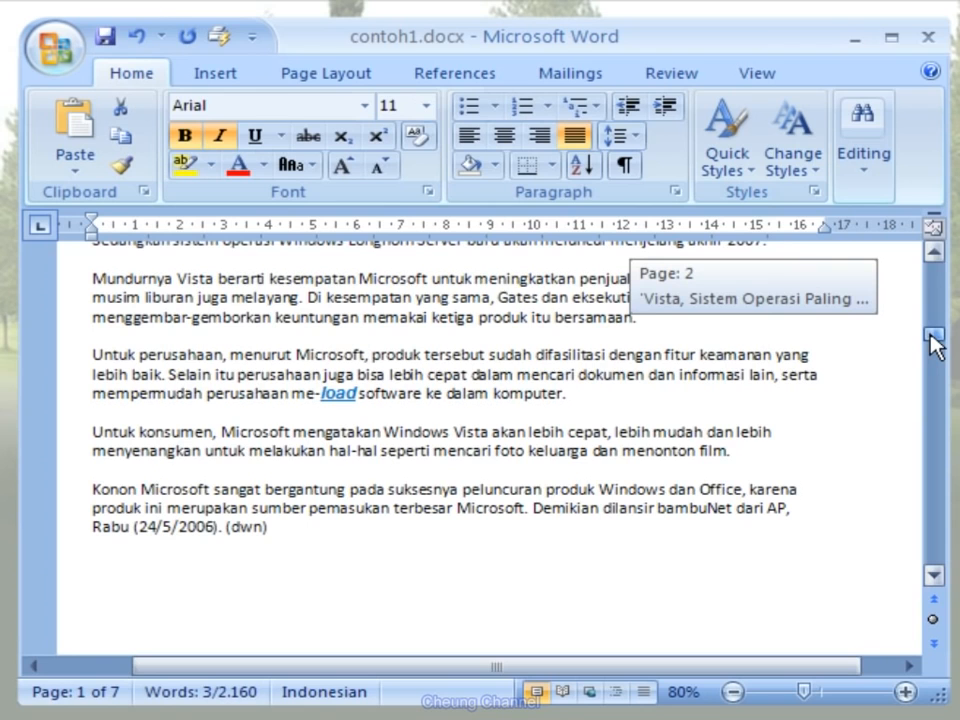
{"action": "left_click_drag", "start_coordinate": [931, 337], "coordinate": [931, 375]}
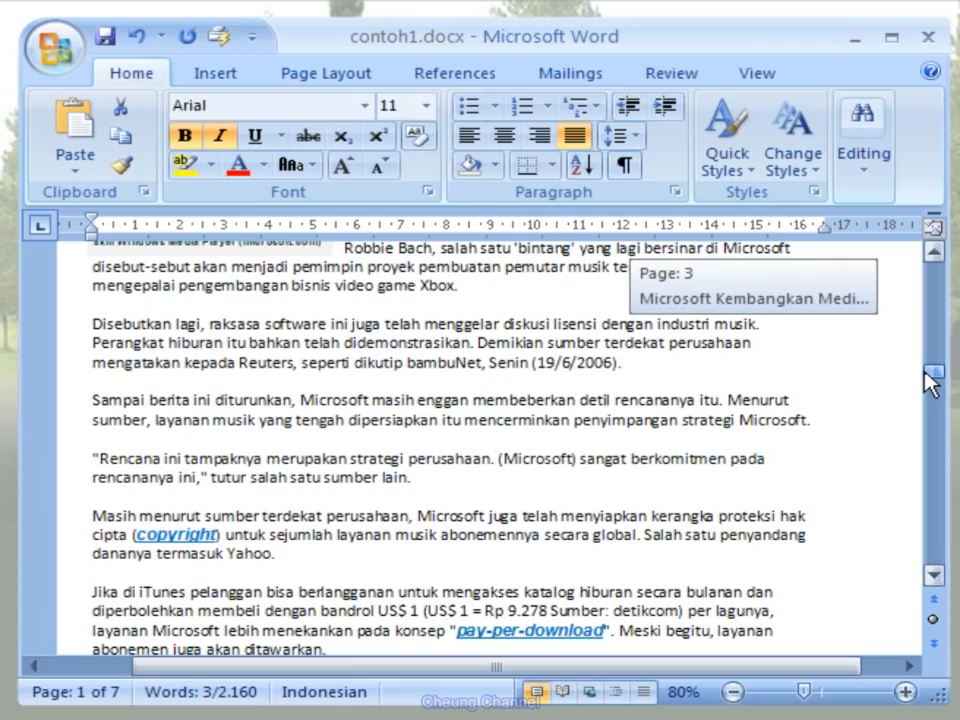
{"action": "left_click_drag", "start_coordinate": [926, 374], "coordinate": [909, 274]}
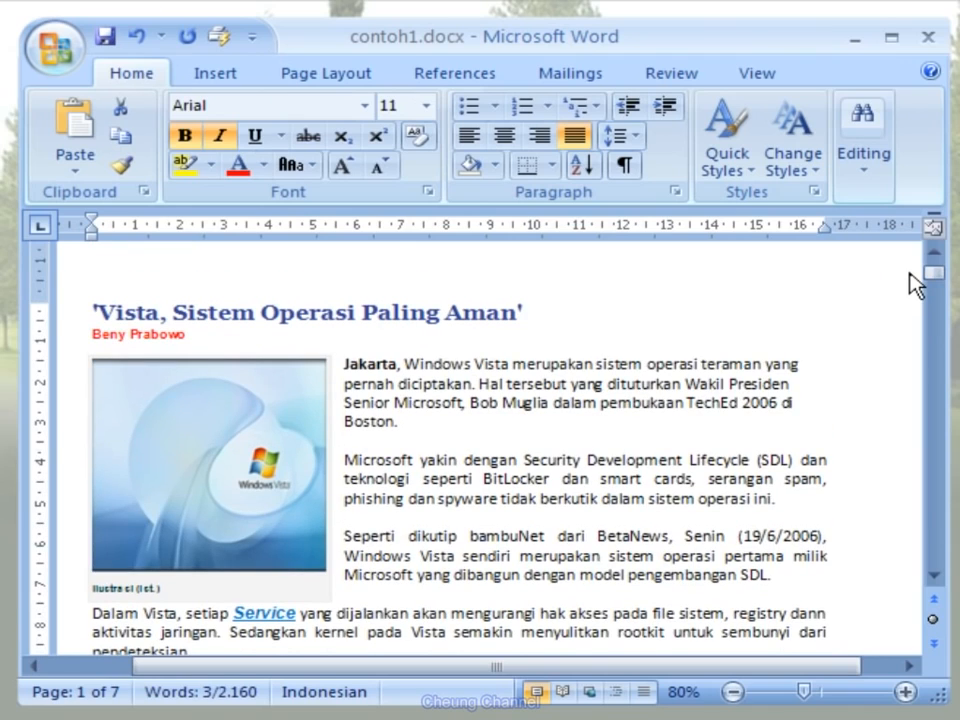
{"action": "key", "text": "ctrl+Home"}
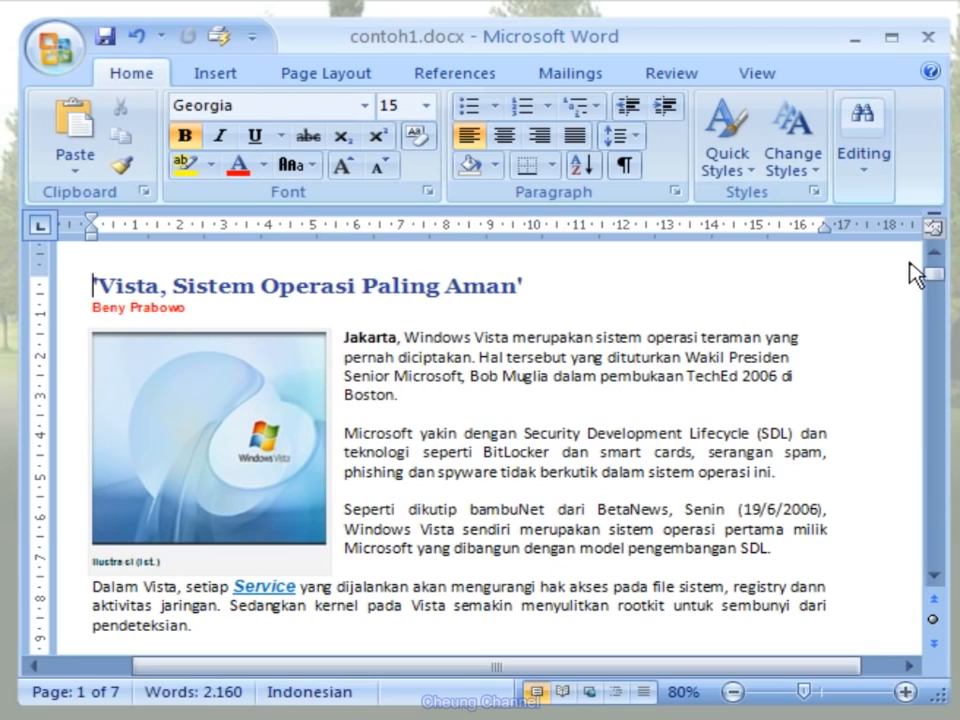
{"action": "left_click", "coordinate": [862, 160]}
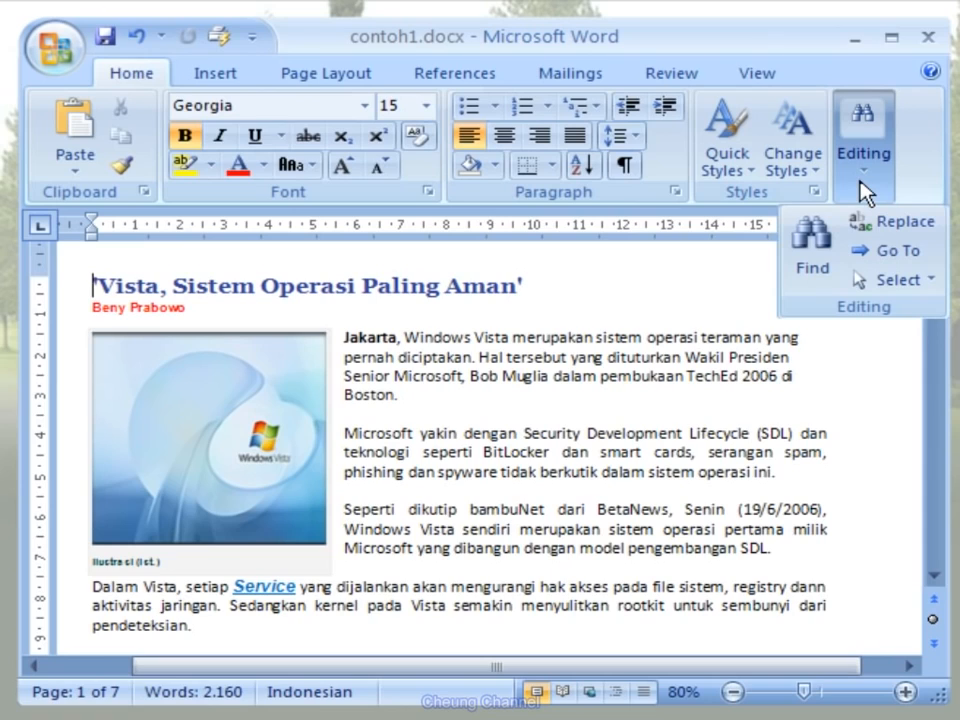
{"action": "left_click", "coordinate": [930, 228]}
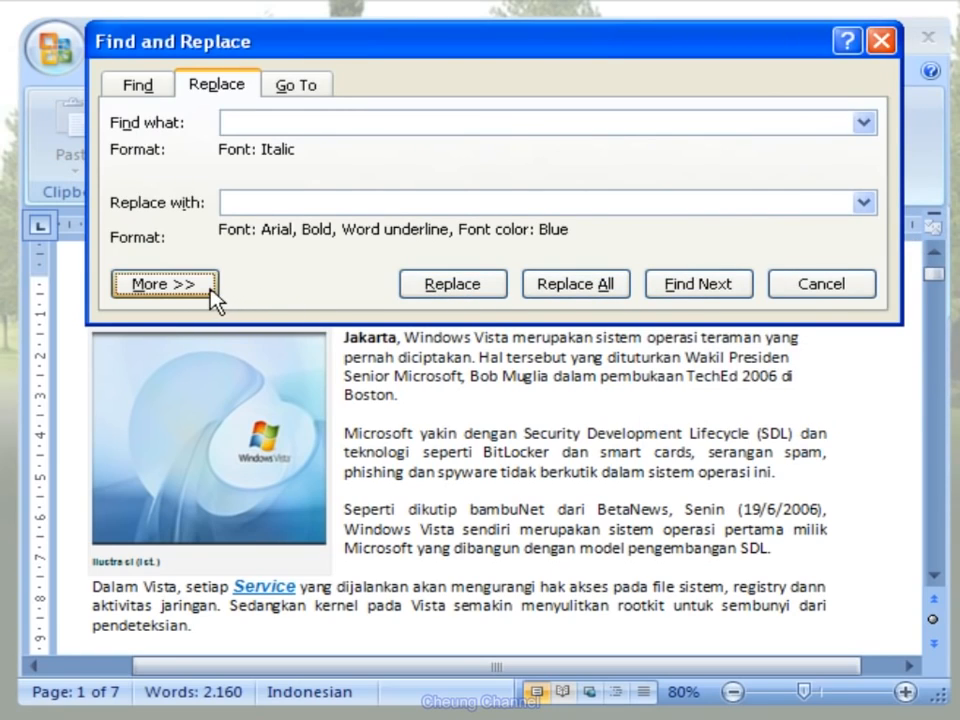
{"action": "left_click", "coordinate": [165, 284]}
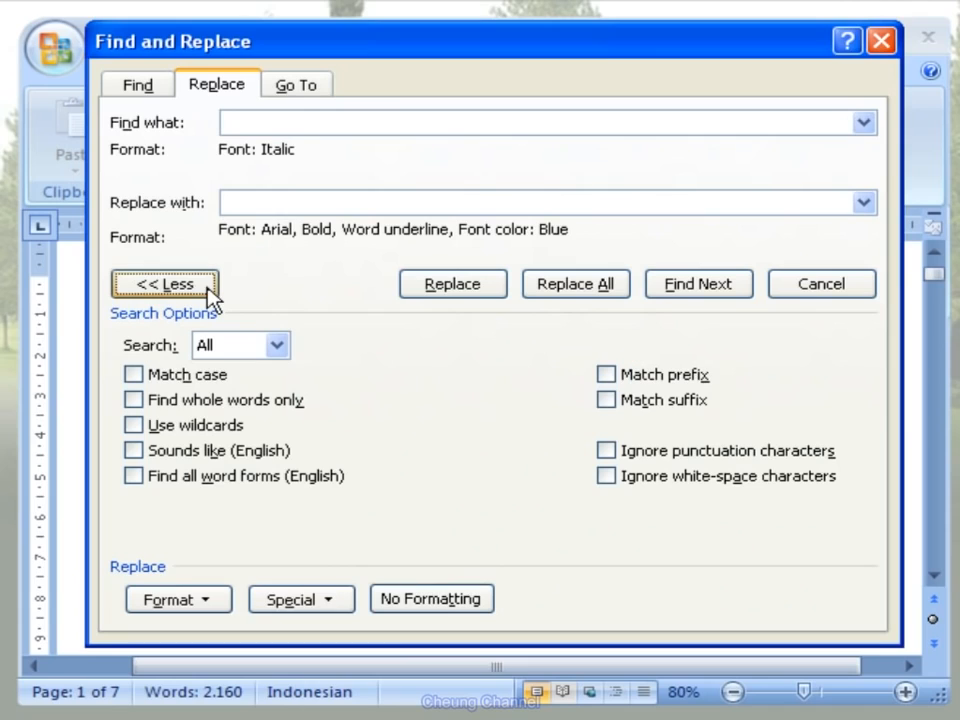
{"action": "left_click", "coordinate": [334, 121]}
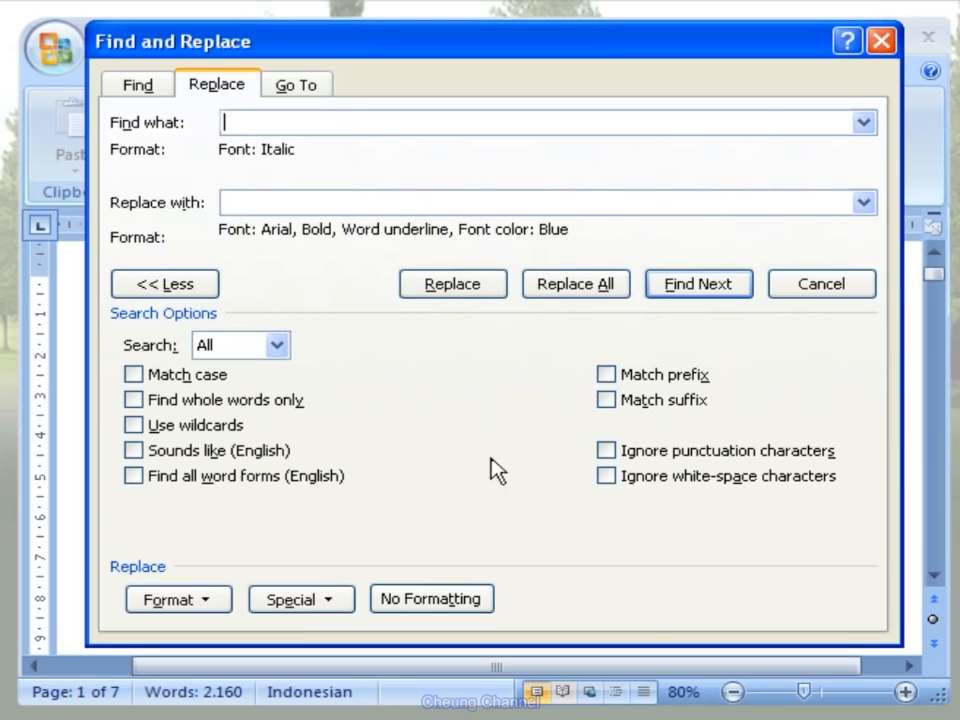
{"action": "left_click", "coordinate": [482, 607]}
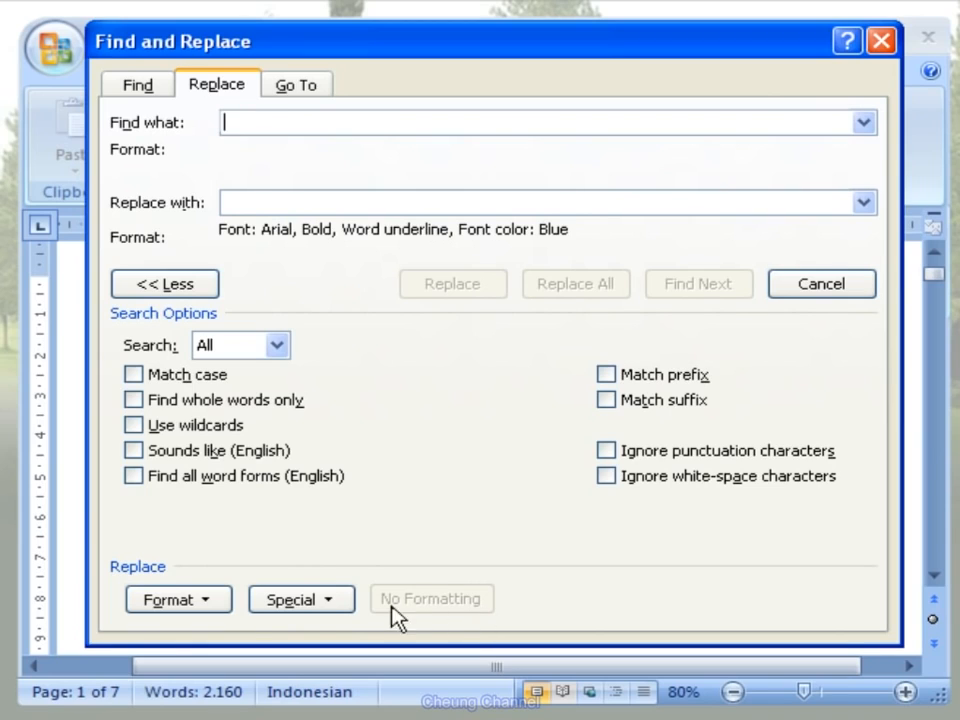
- Set the find criteria to match any paragraph with 1,5 lines spacing
{"action": "left_click", "coordinate": [222, 605]}
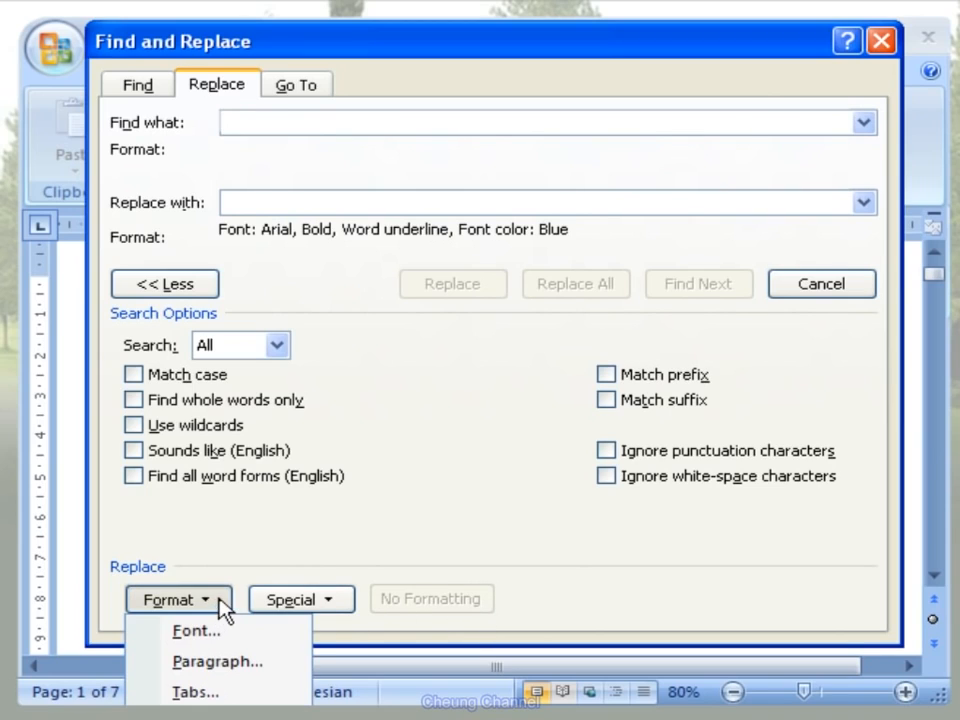
{"action": "left_click", "coordinate": [296, 664]}
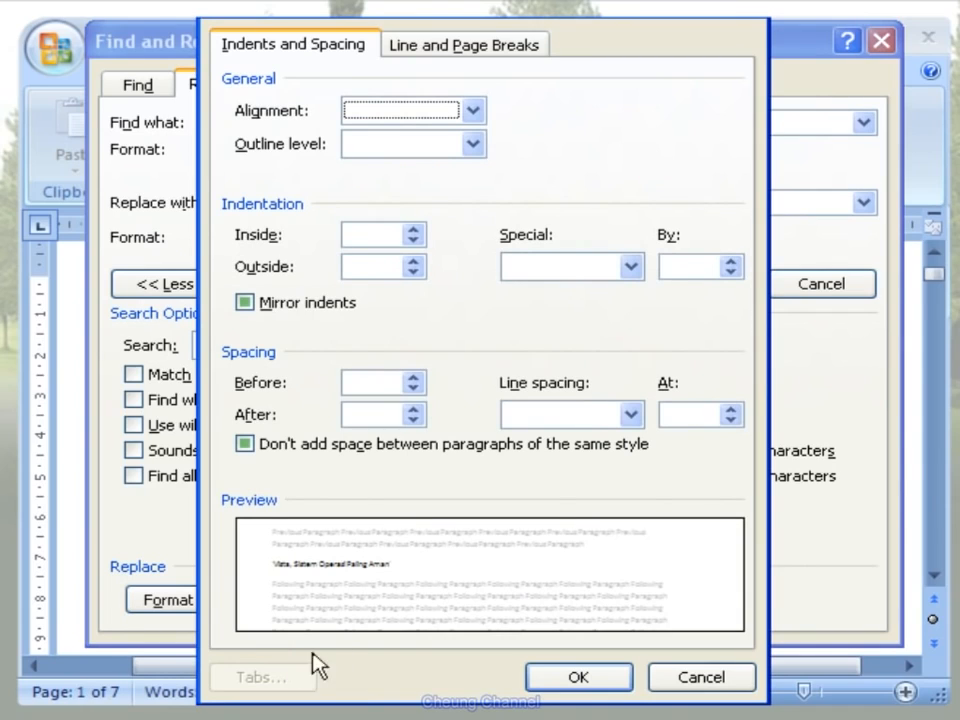
{"action": "left_click", "coordinate": [630, 418]}
{"action": "left_click", "coordinate": [626, 457]}
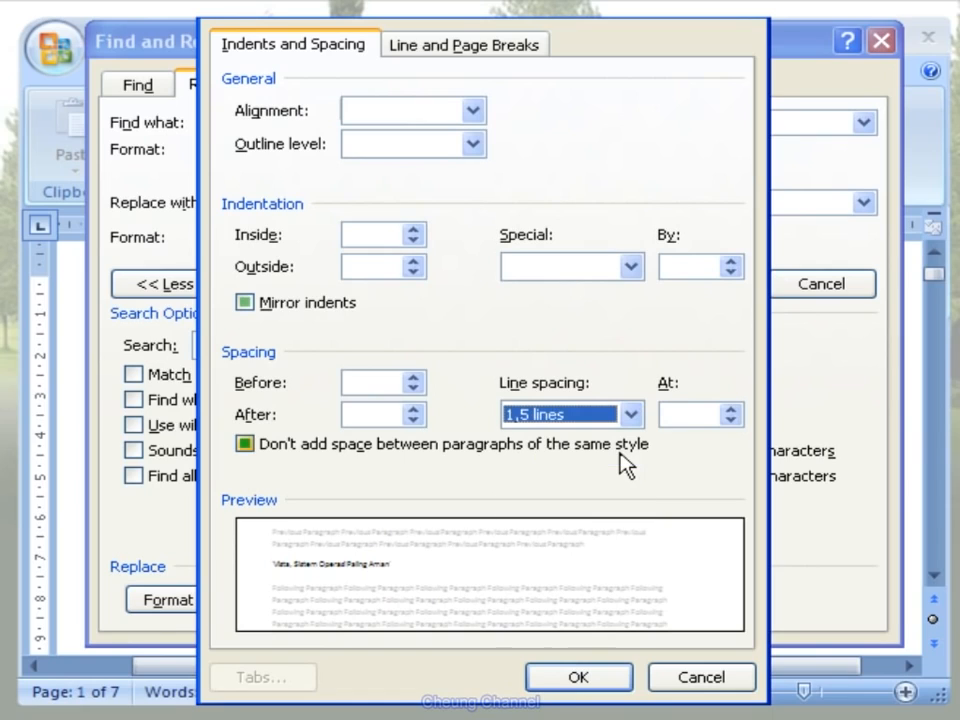
{"action": "left_click", "coordinate": [580, 678]}
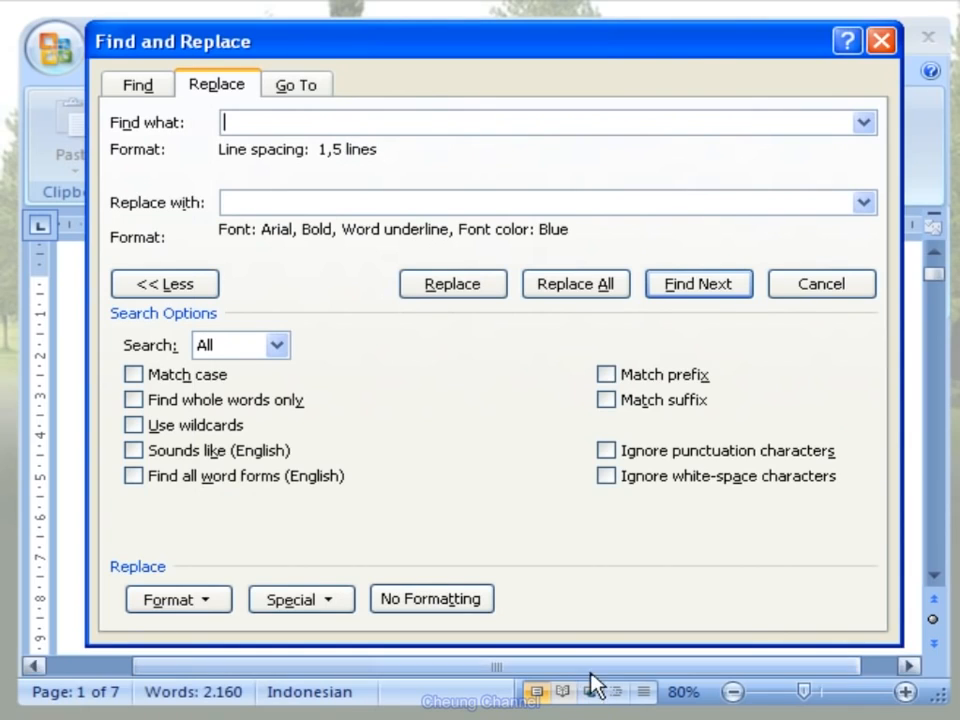
- Clear the replacement's font formatting and set its paragraph line spacing to Single
{"action": "left_click", "coordinate": [293, 197]}
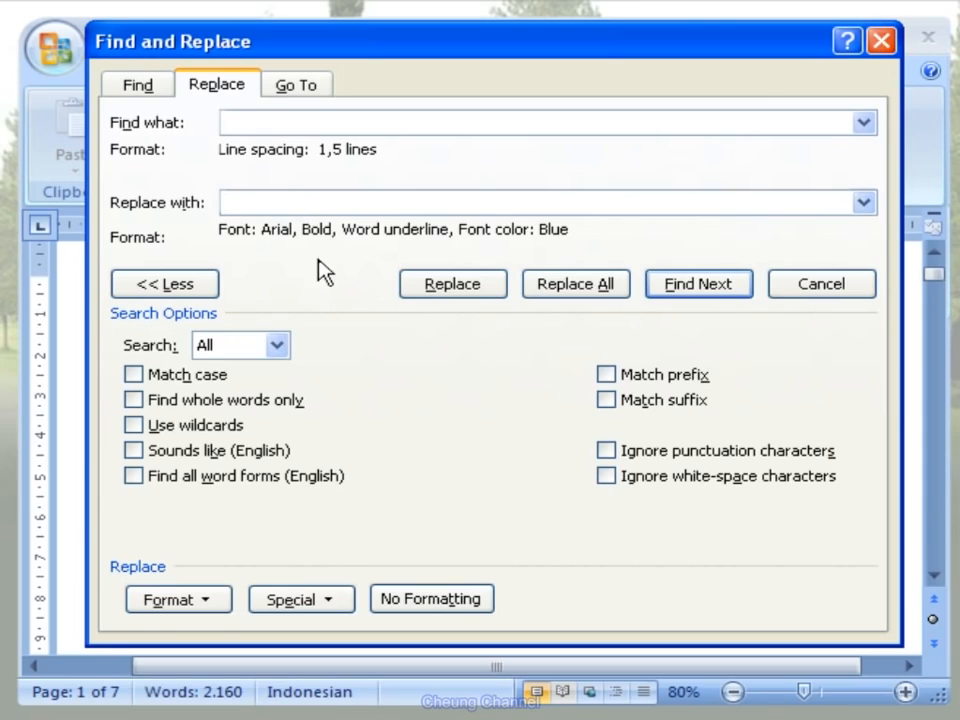
{"action": "left_click", "coordinate": [486, 606]}
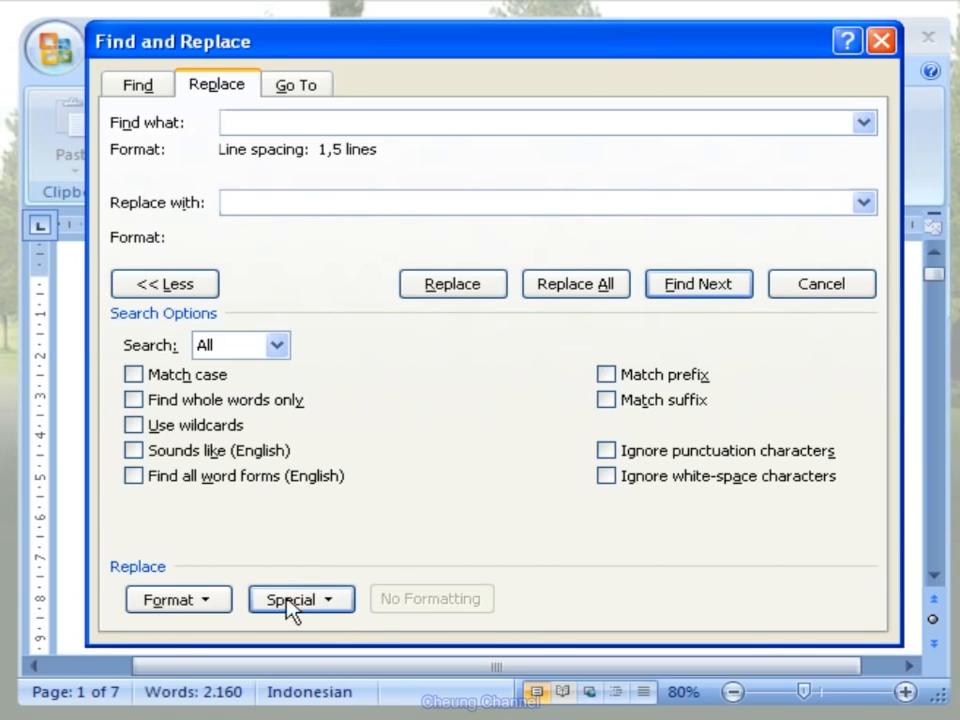
{"action": "left_click", "coordinate": [216, 601]}
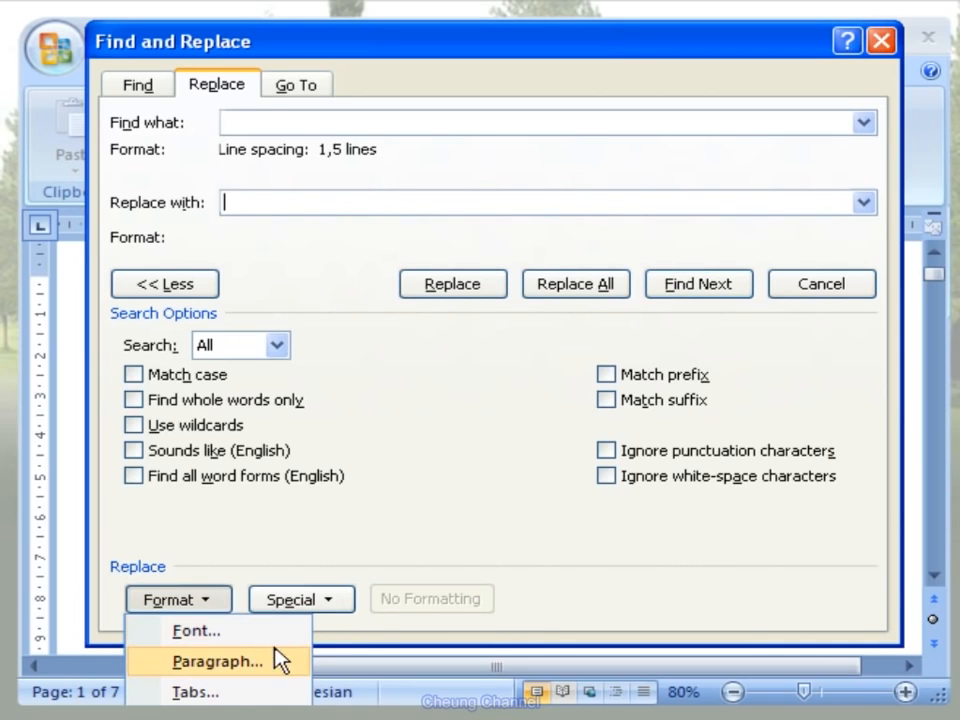
{"action": "left_click", "coordinate": [217, 661]}
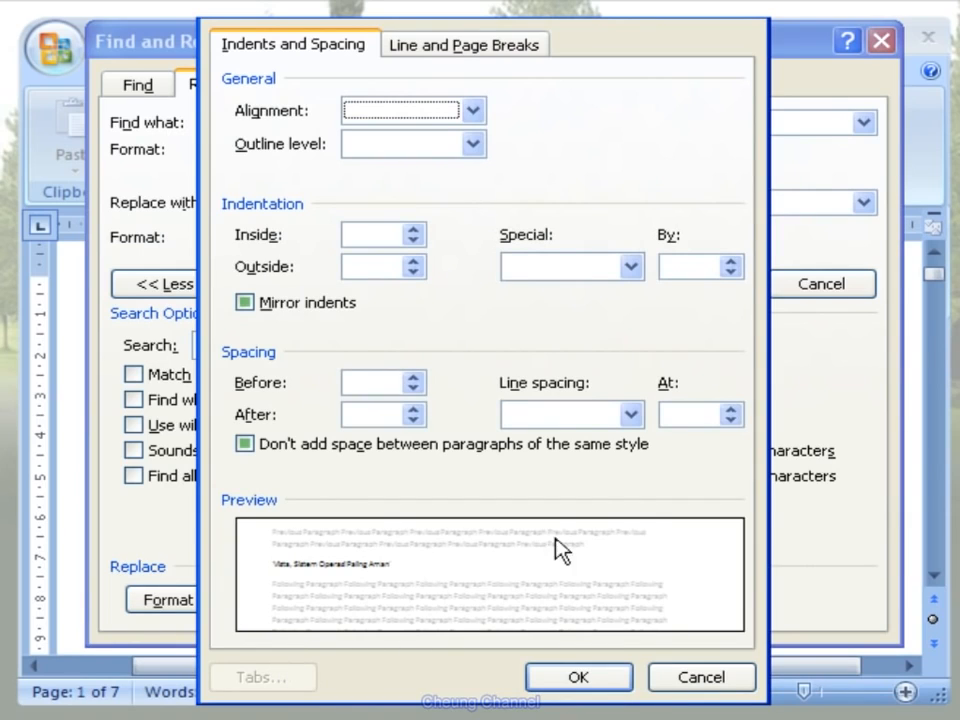
{"action": "left_click", "coordinate": [631, 414]}
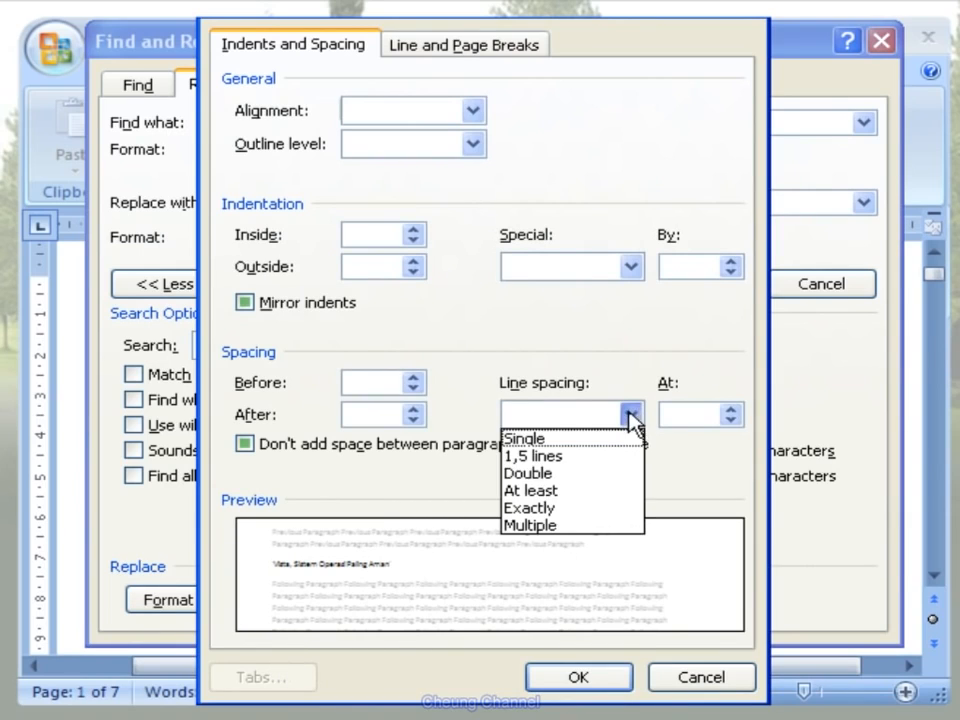
{"action": "left_click", "coordinate": [617, 440]}
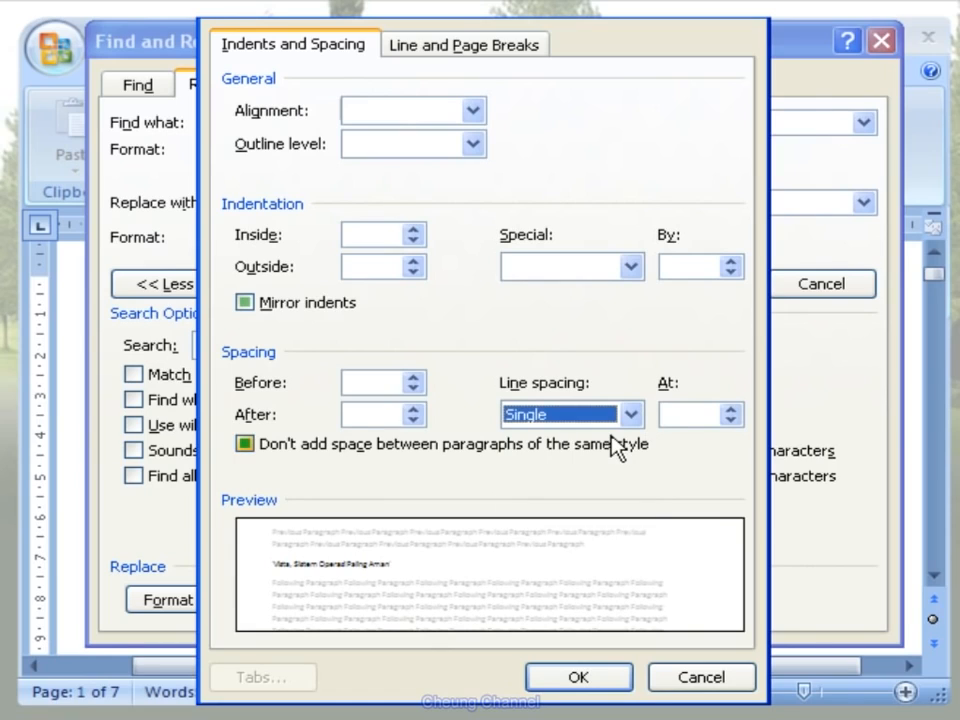
{"action": "left_click", "coordinate": [578, 677]}
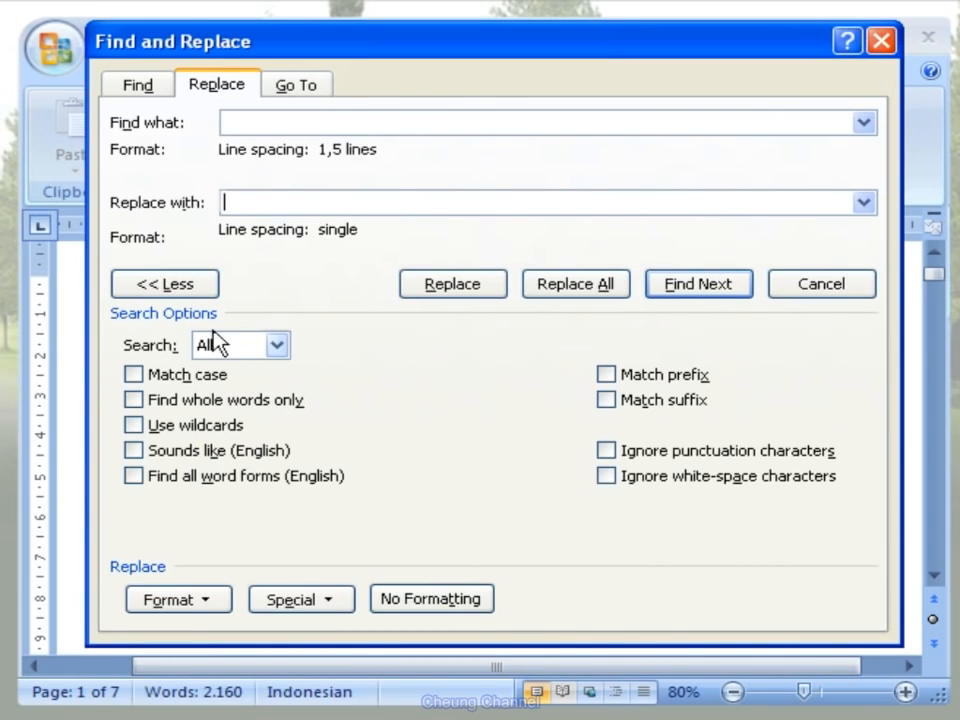
- Find the first paragraph with 1,5 lines spacing, replace its spacing and that of all remaining matches, and close Find and Replace
{"action": "left_click", "coordinate": [185, 288]}
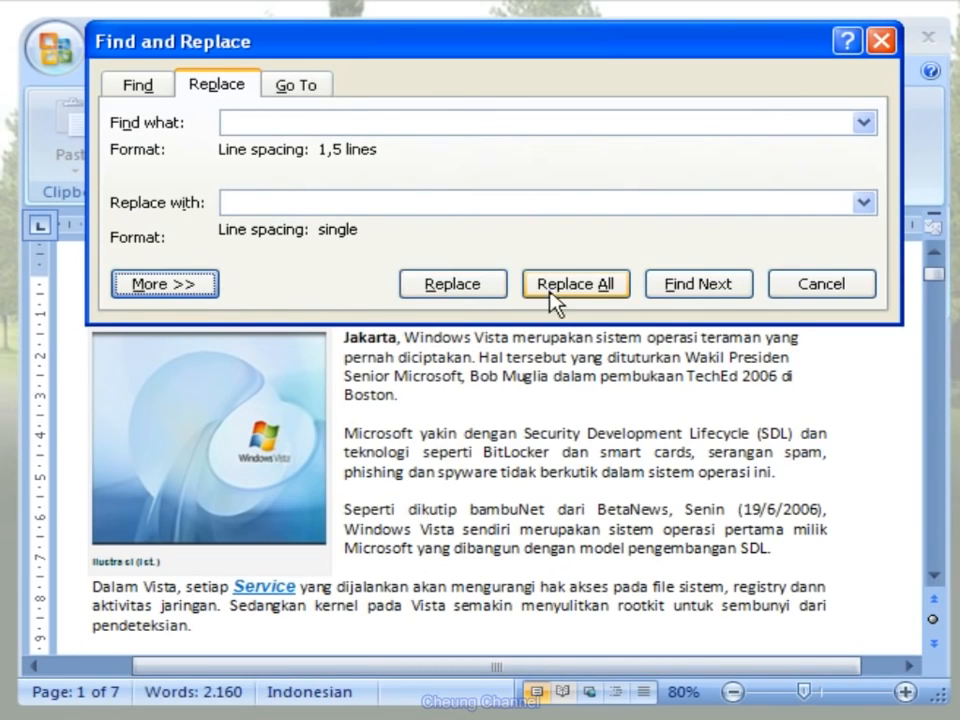
{"action": "left_click", "coordinate": [740, 288]}
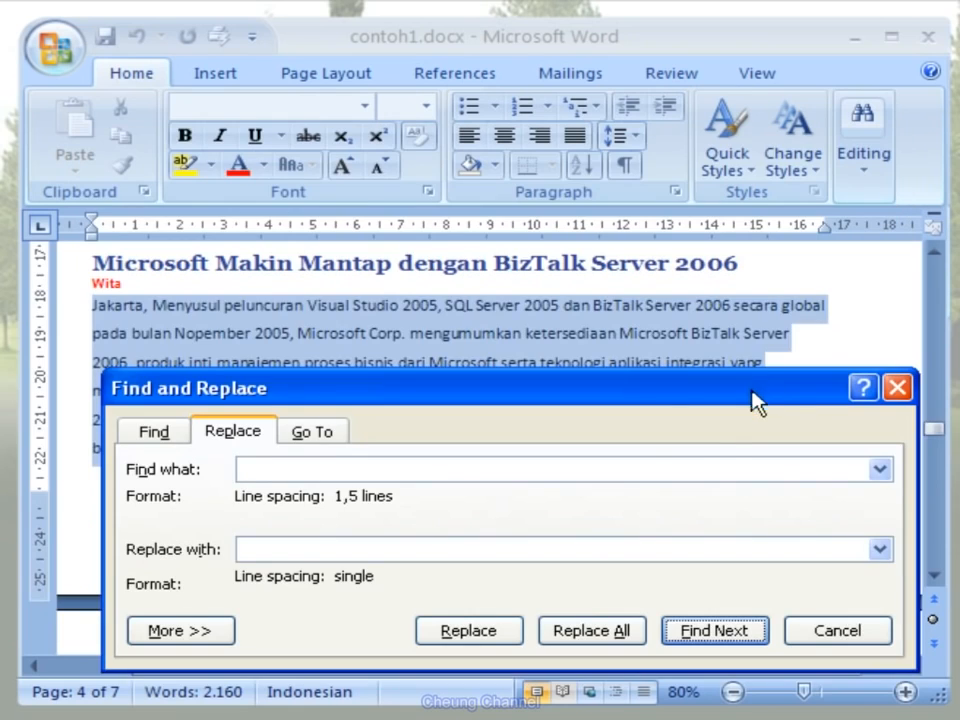
{"action": "left_click", "coordinate": [507, 630]}
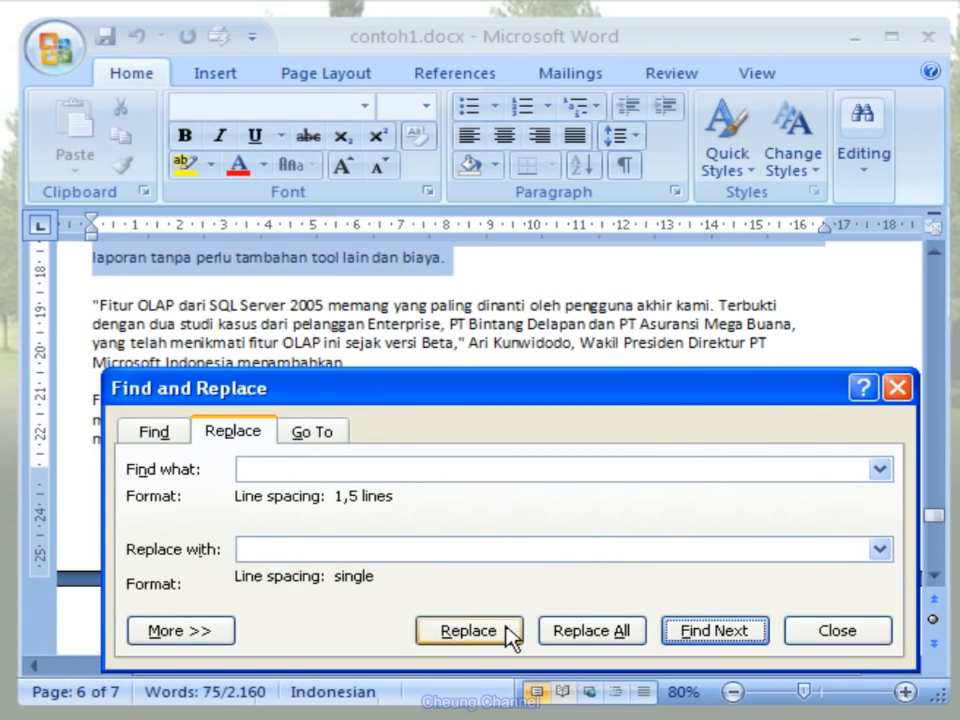
{"action": "left_click", "coordinate": [633, 631]}
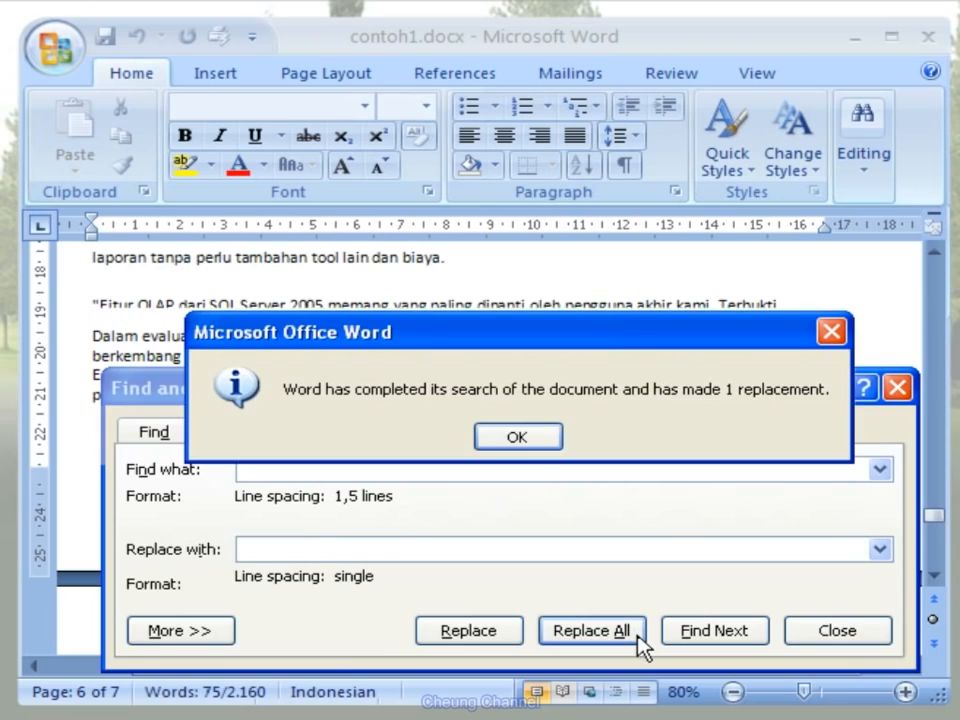
{"action": "left_click", "coordinate": [545, 443]}
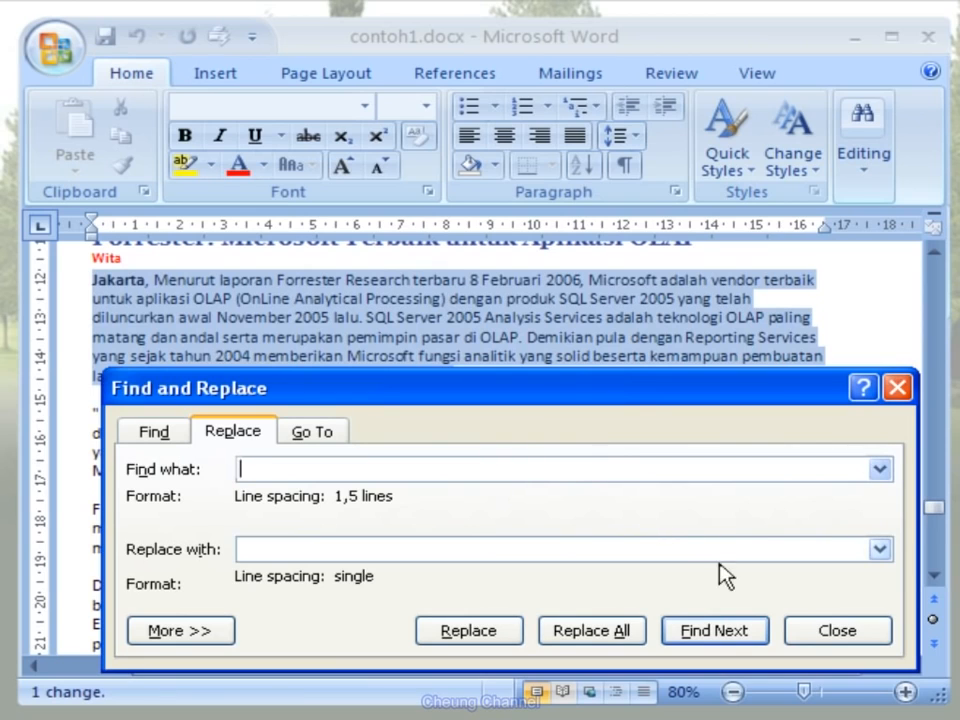
{"action": "left_click", "coordinate": [836, 630]}
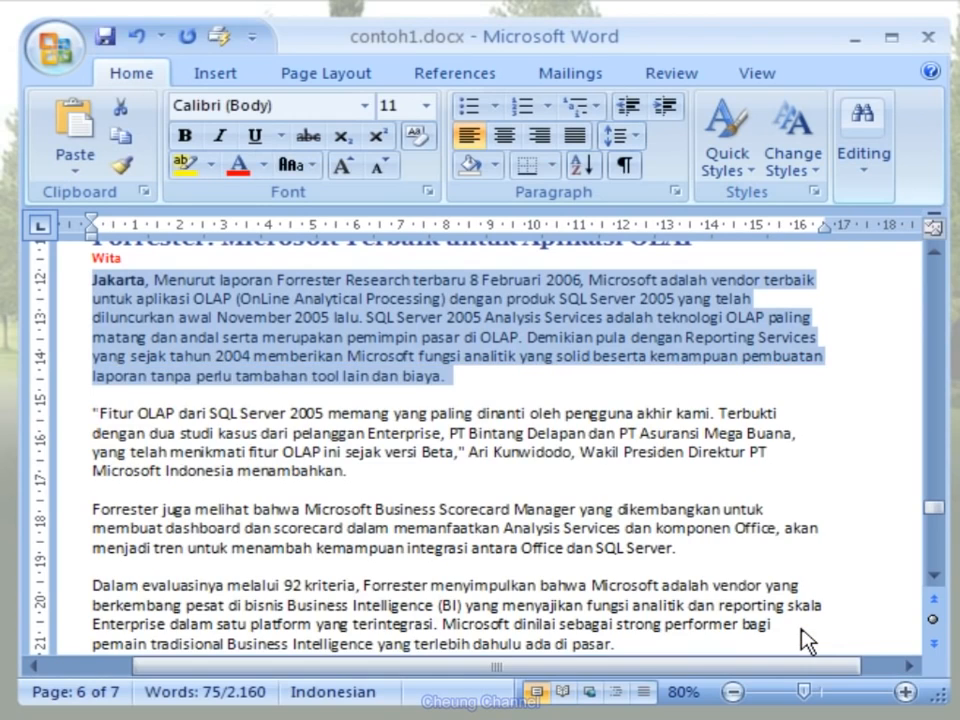
{"action": "left_click_drag", "start_coordinate": [934, 510], "coordinate": [904, 421]}
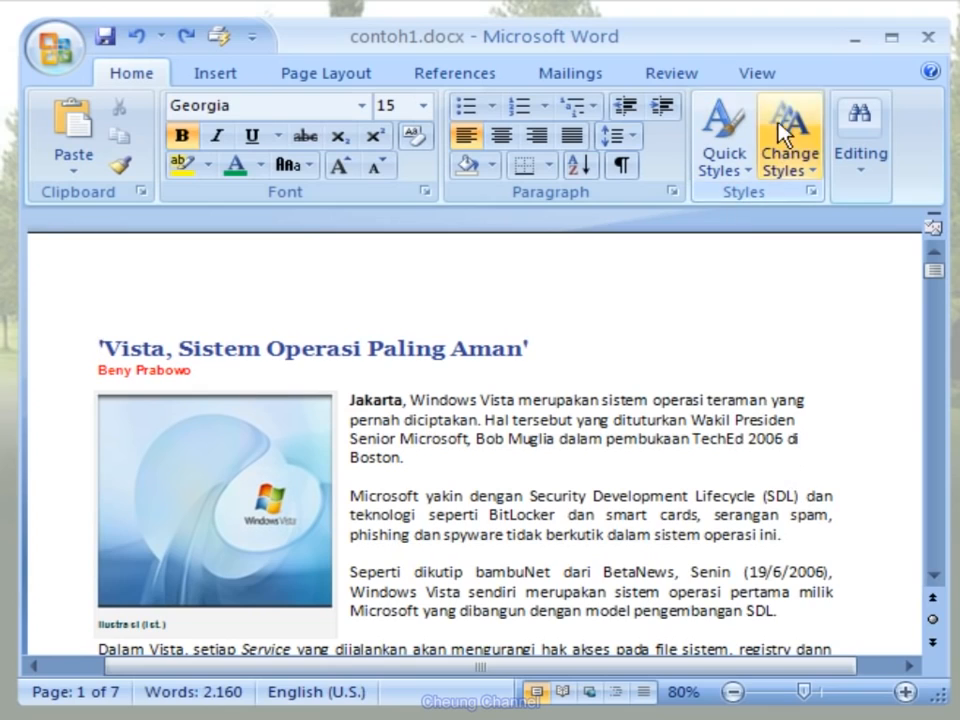
- Split the document window into two horizontal panes, dividing it about halfway down the visible page
{"action": "left_click", "coordinate": [778, 74]}
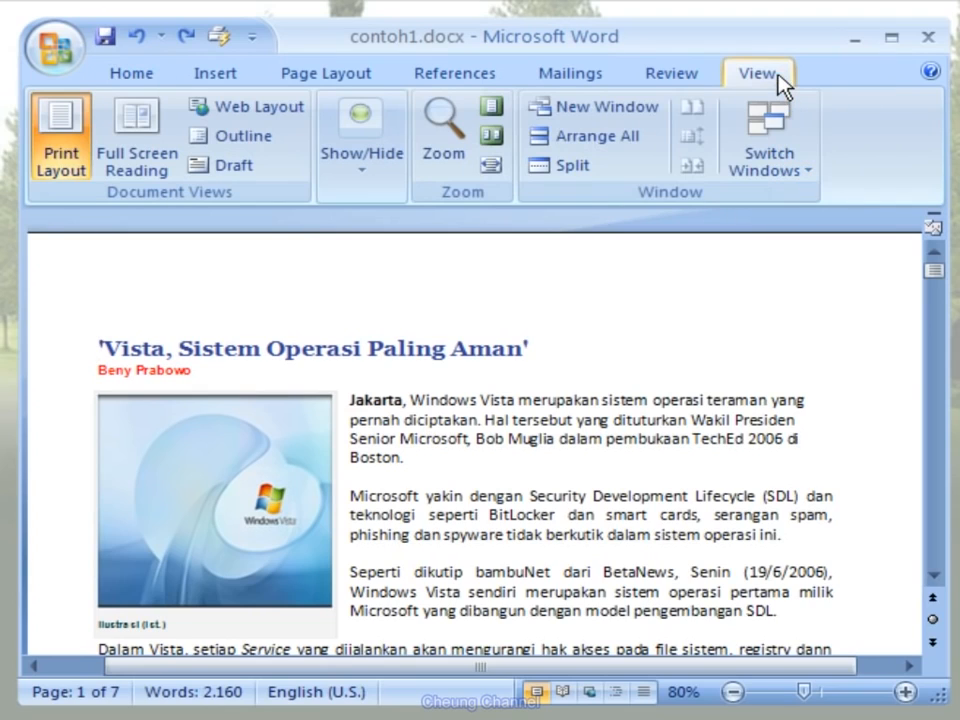
{"action": "left_click", "coordinate": [592, 183]}
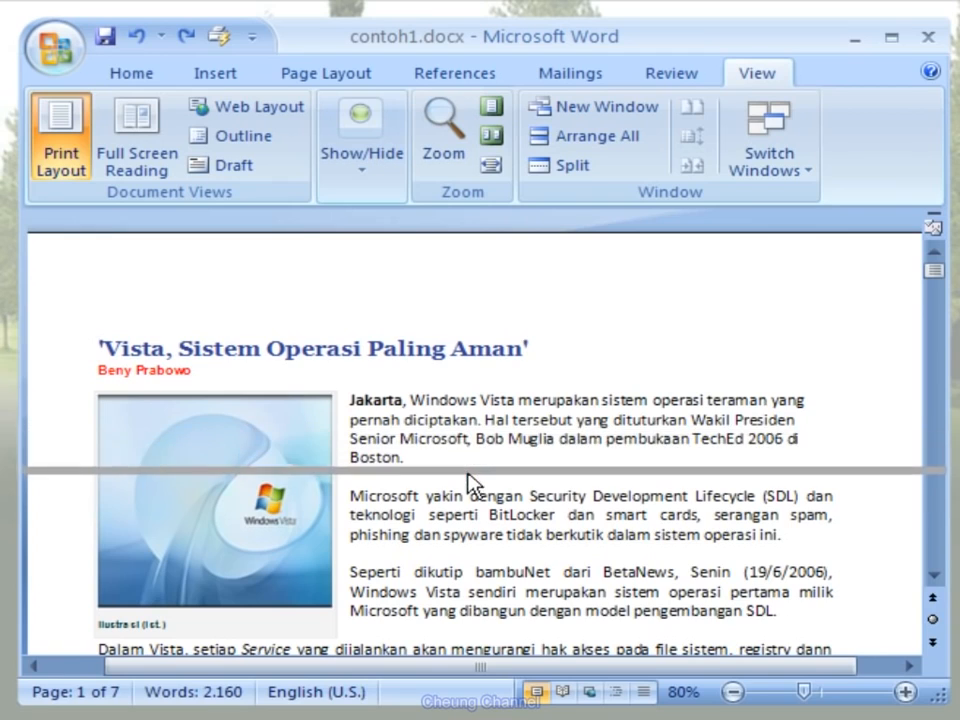
{"action": "left_click", "coordinate": [468, 466]}
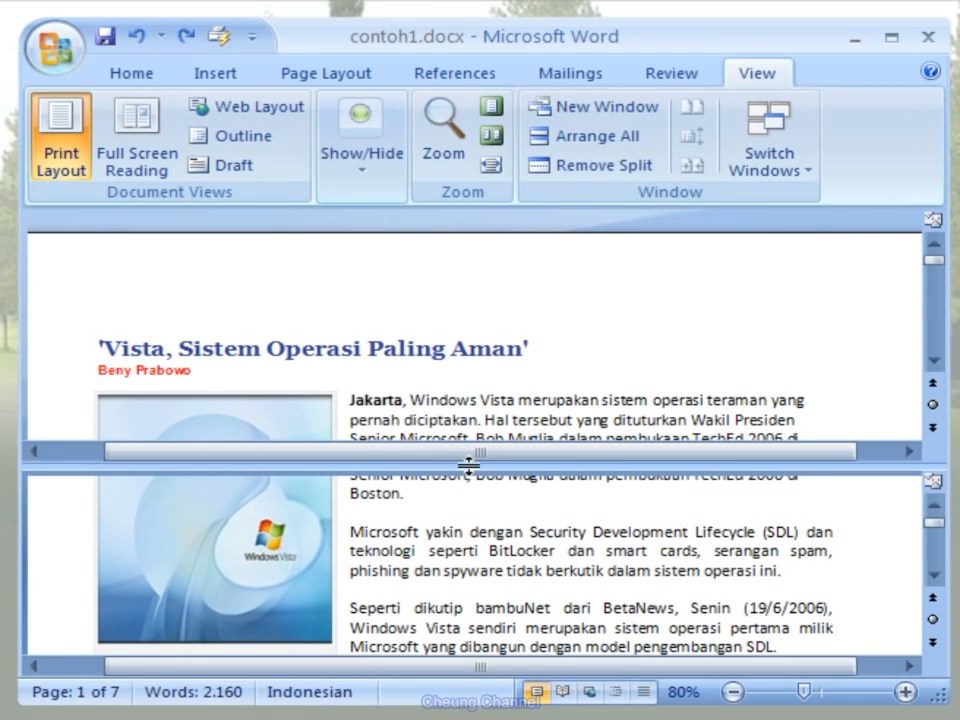
- Scroll the two panes independently, bringing the lower one to page 4 and the upper one back to the start, and remove the split
{"action": "left_click", "coordinate": [933, 363]}
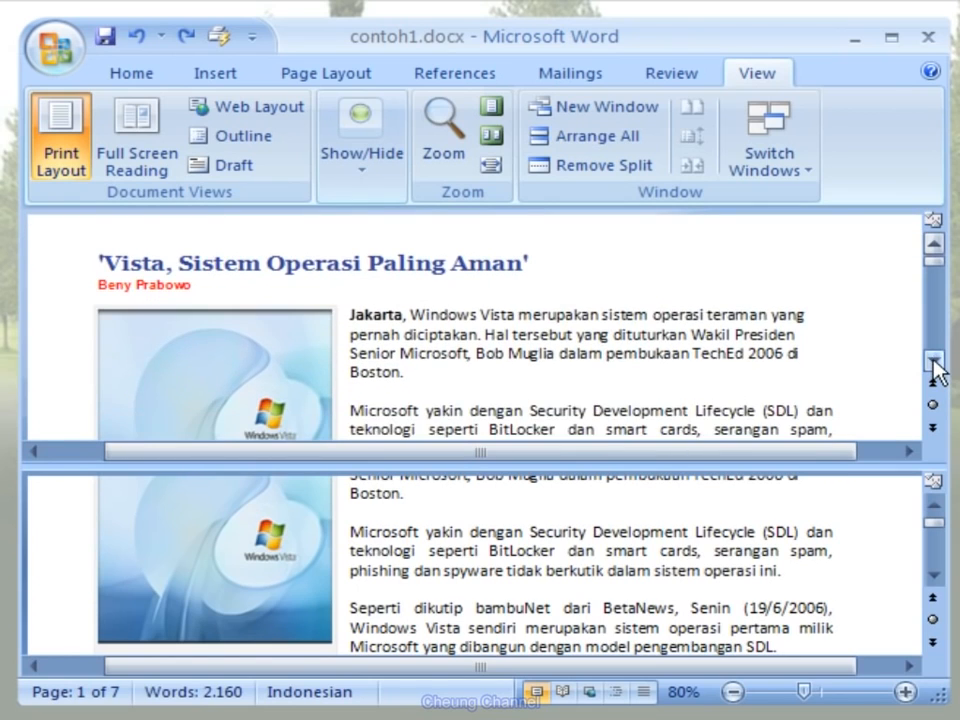
{"action": "left_click_drag", "start_coordinate": [934, 365], "coordinate": [934, 365]}
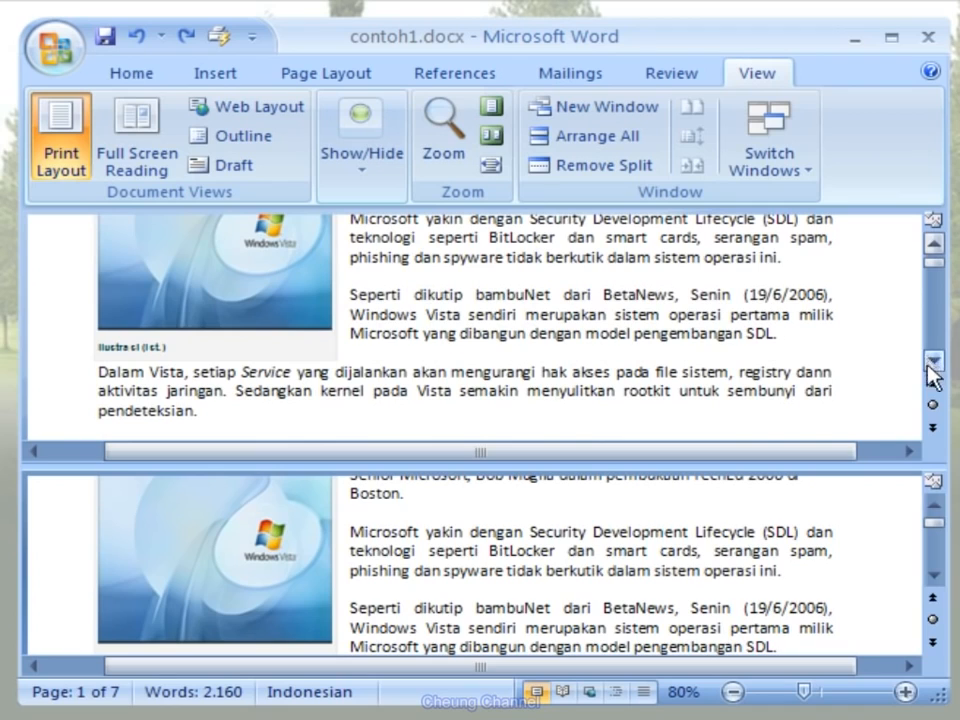
{"action": "left_click_drag", "start_coordinate": [934, 572], "coordinate": [934, 574]}
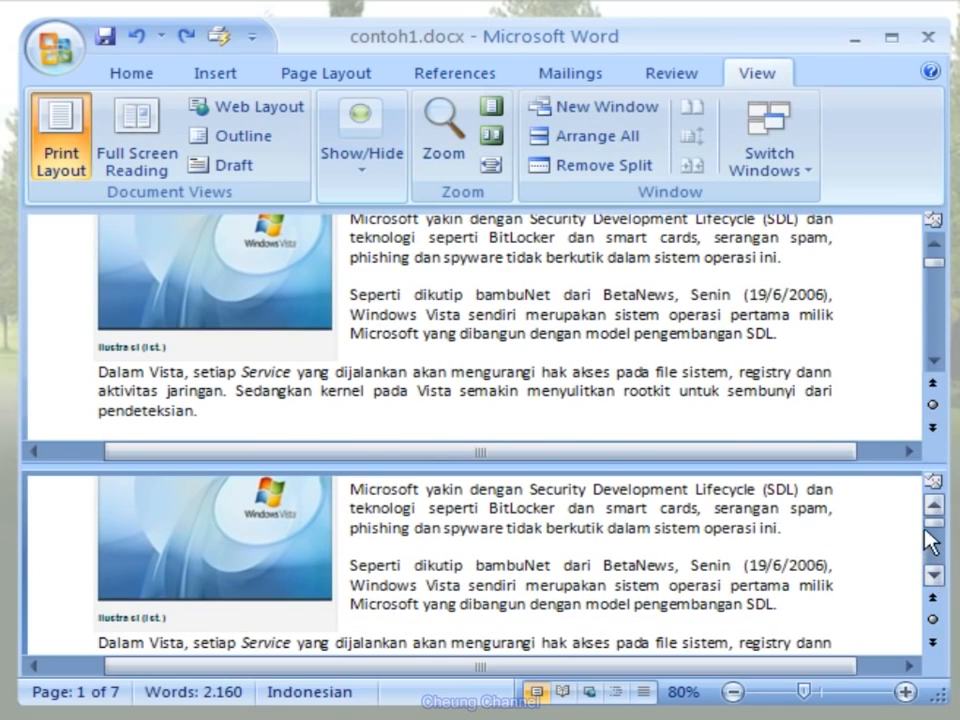
{"action": "left_click_drag", "start_coordinate": [932, 525], "coordinate": [937, 549]}
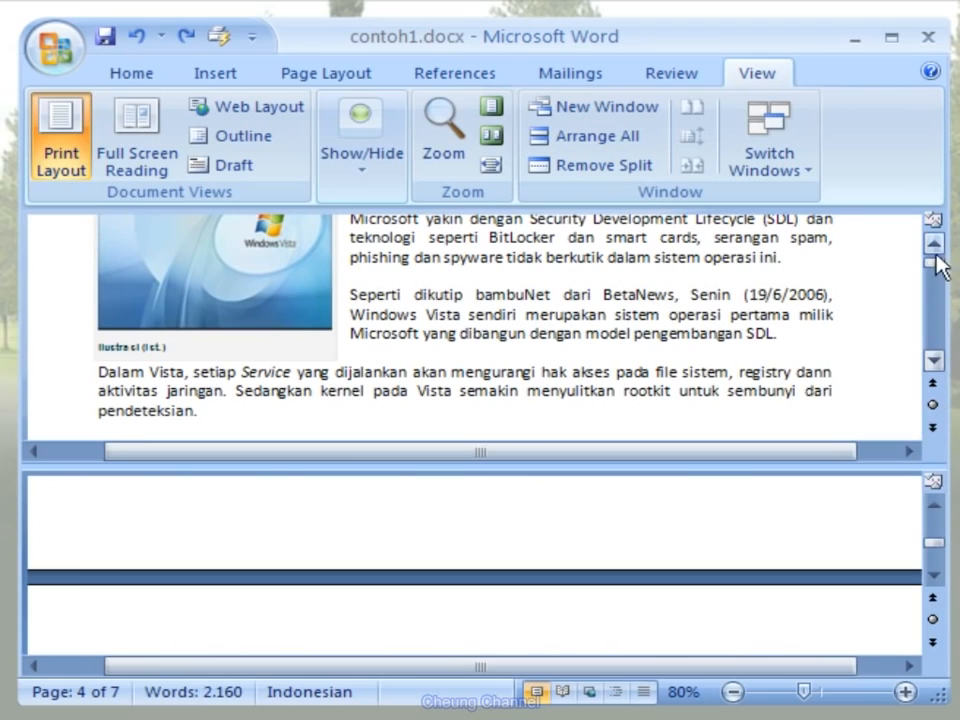
{"action": "left_click_drag", "start_coordinate": [936, 270], "coordinate": [937, 265]}
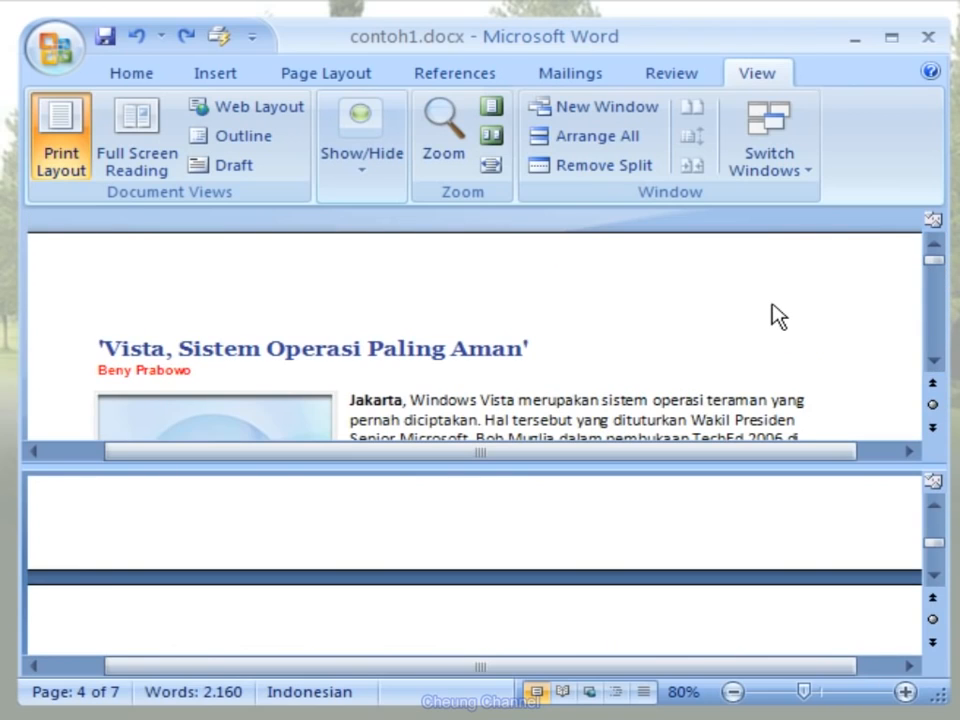
{"action": "left_click", "coordinate": [651, 180]}
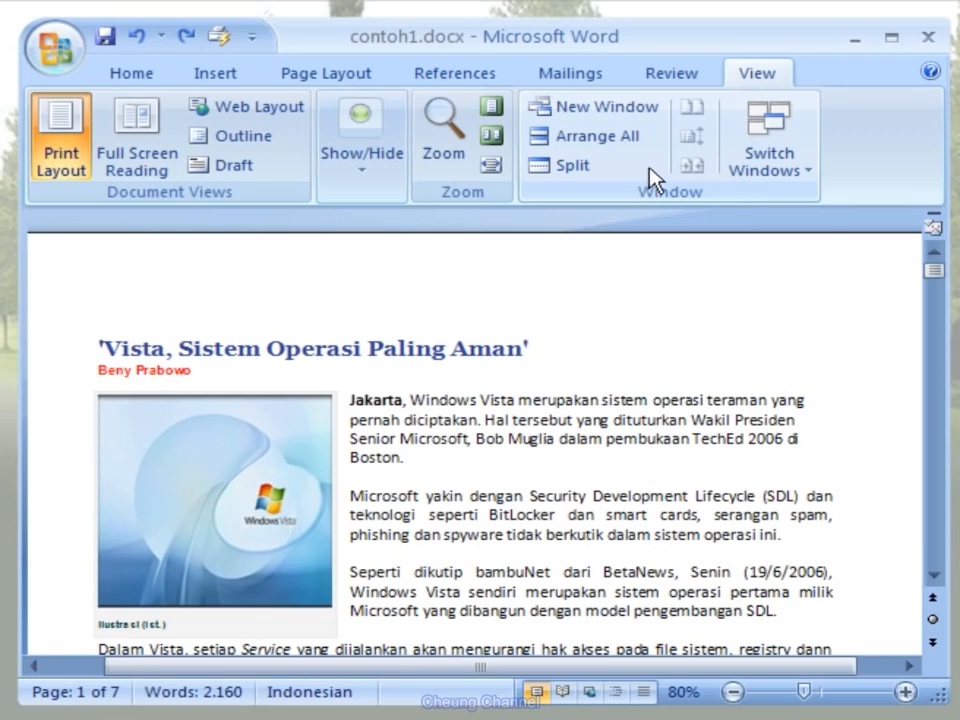
- Show the Document Map and use its headings to visit several articles, ending at "Vista, Sistem Operasi Paling Aman"
{"action": "left_click", "coordinate": [382, 187]}
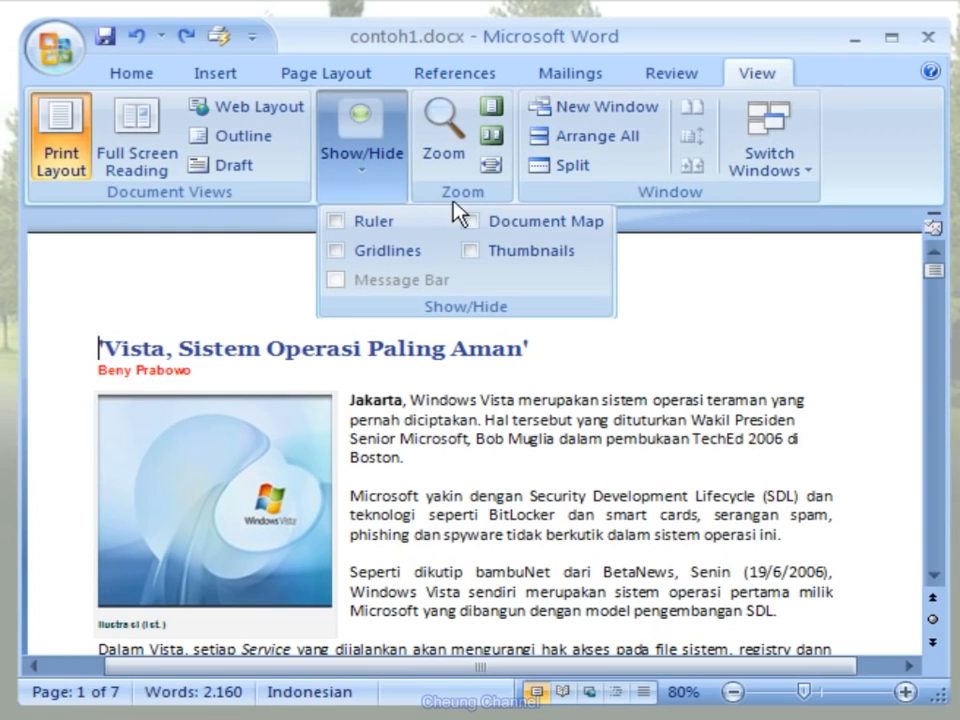
{"action": "left_click", "coordinate": [475, 222]}
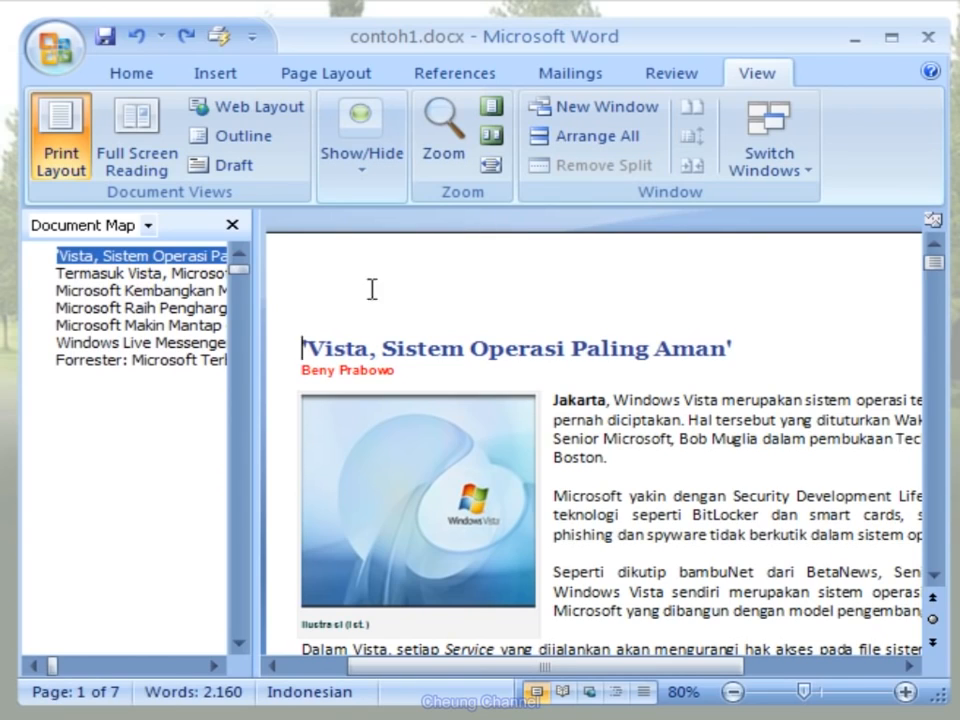
{"action": "left_click", "coordinate": [179, 278]}
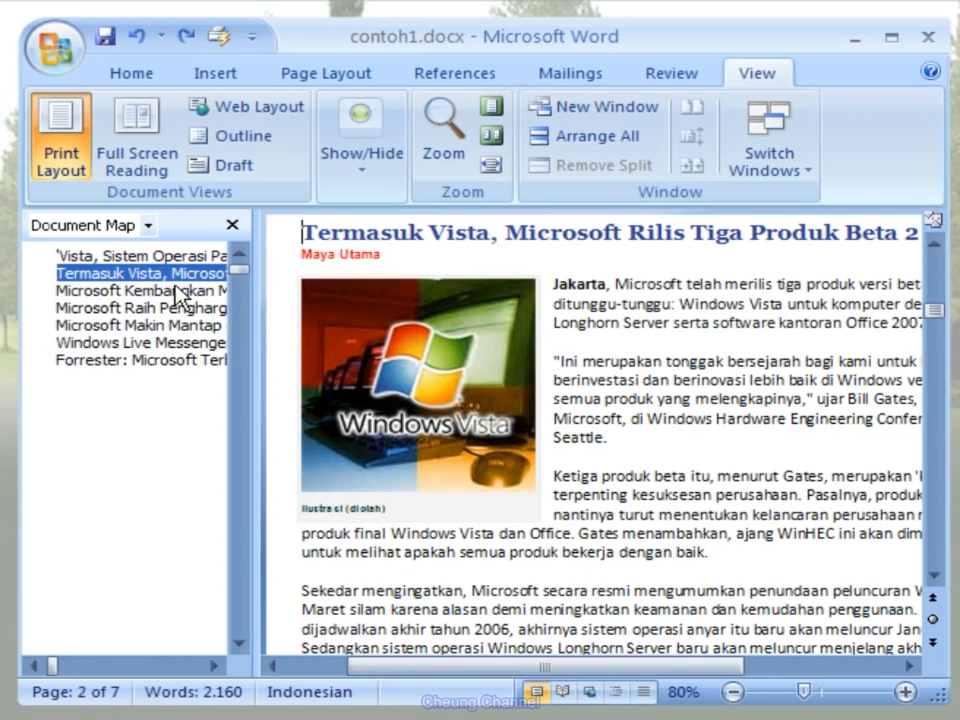
{"action": "left_click", "coordinate": [179, 310]}
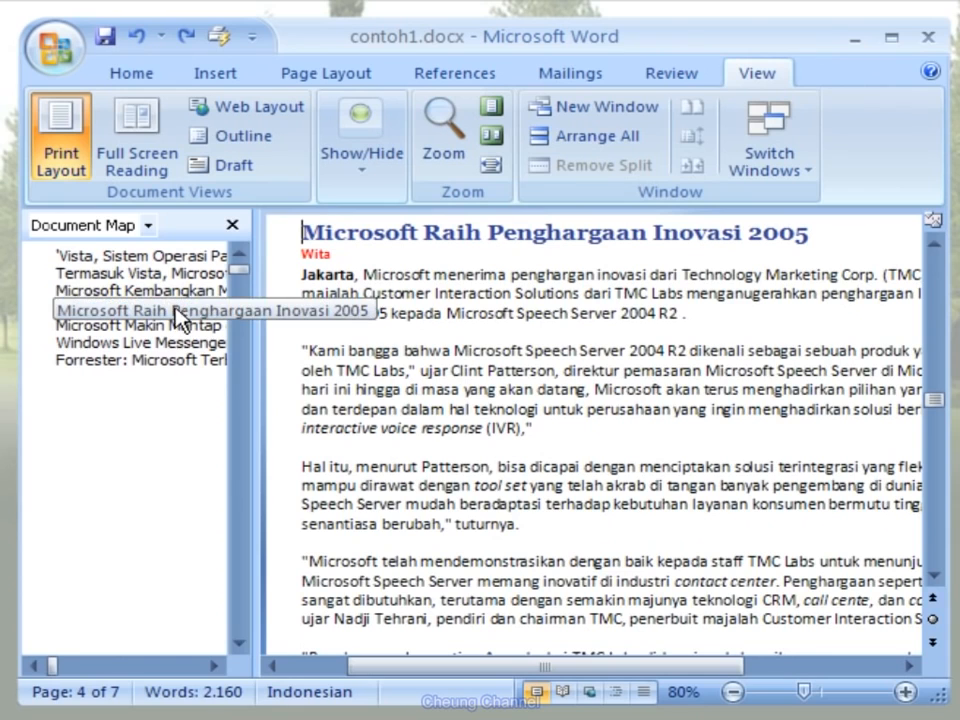
{"action": "left_click", "coordinate": [179, 344]}
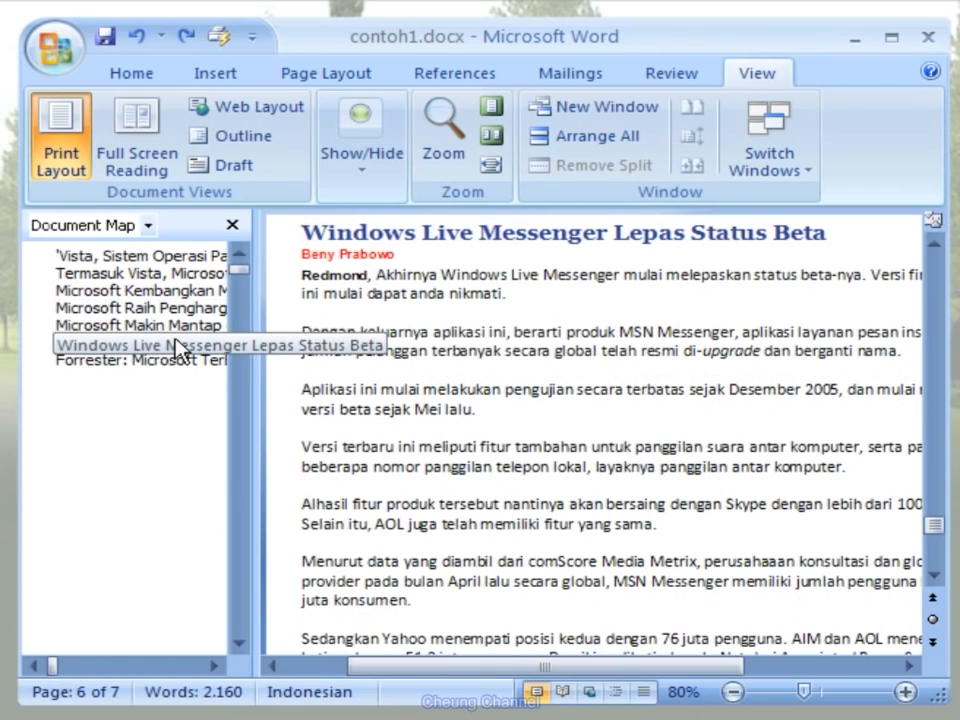
{"action": "left_click", "coordinate": [179, 364]}
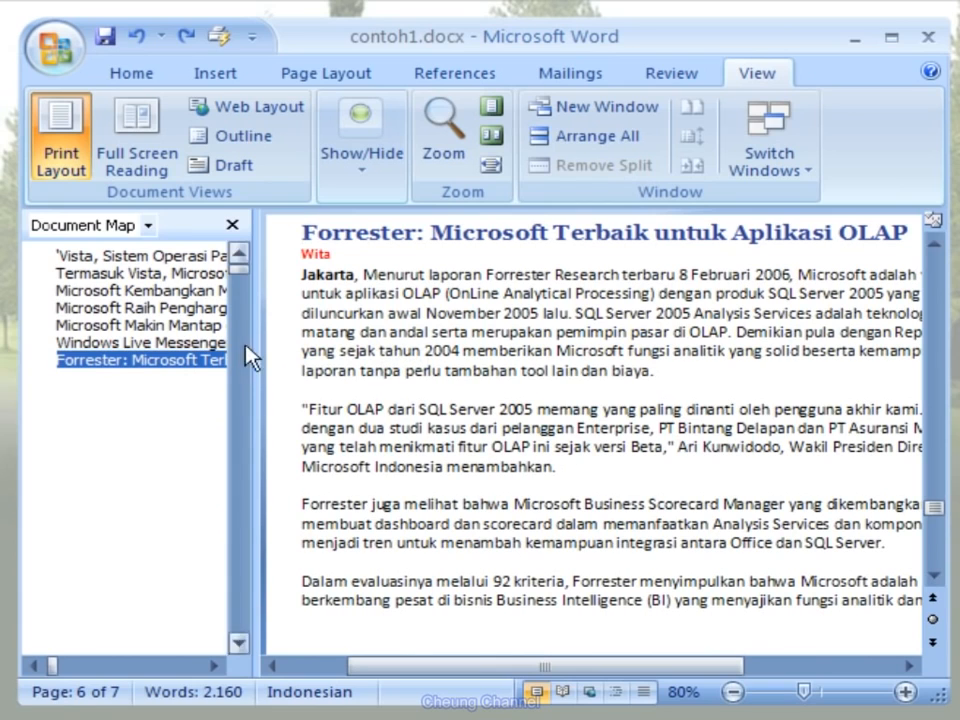
{"action": "left_click", "coordinate": [183, 290]}
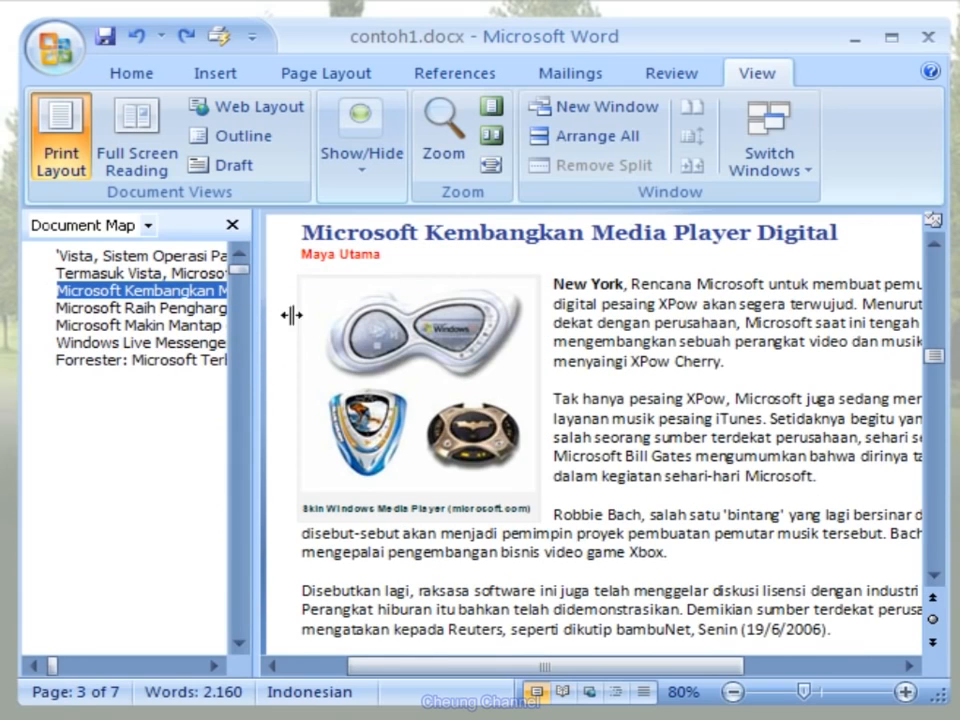
{"action": "left_click_drag", "start_coordinate": [936, 356], "coordinate": [936, 326]}
{"action": "left_click", "coordinate": [200, 257]}
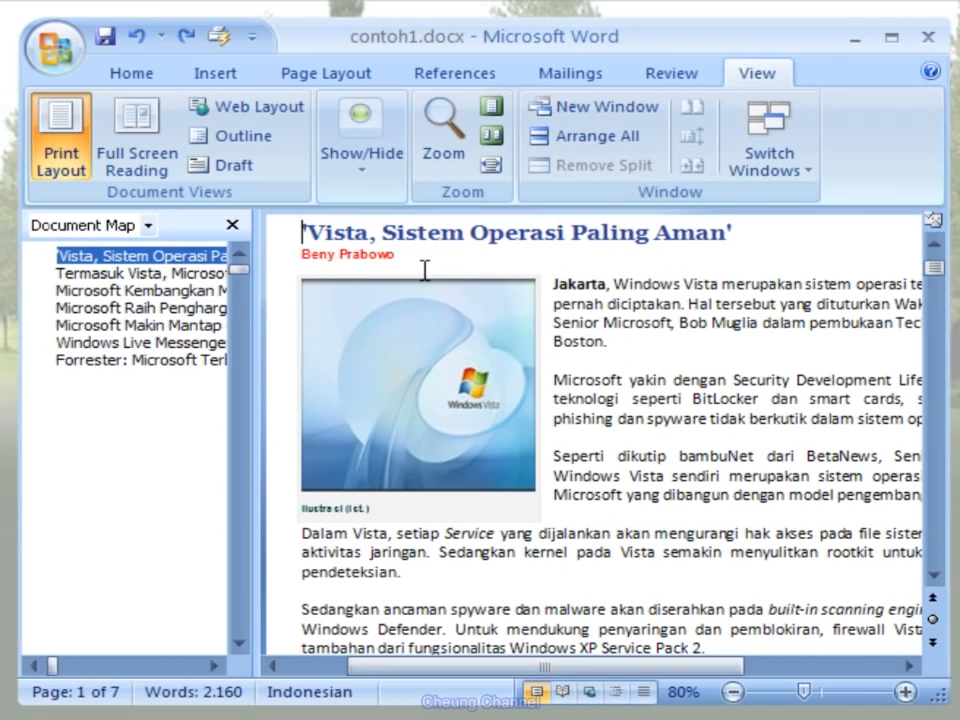
- Hide the Document Map and show the page thumbnails instead
{"action": "left_click", "coordinate": [377, 190]}
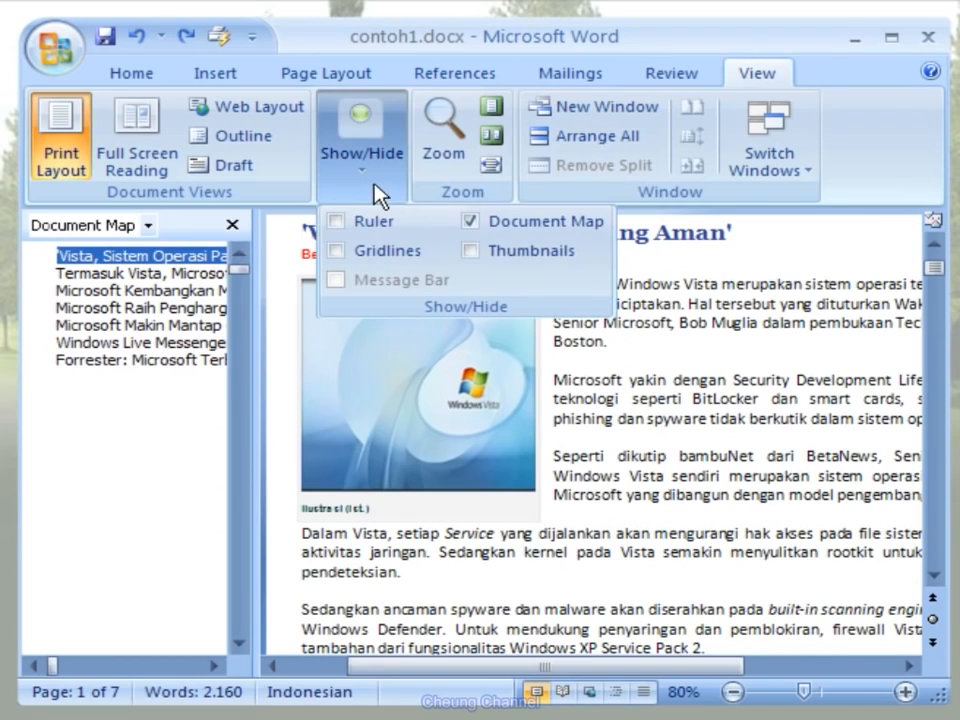
{"action": "left_click", "coordinate": [470, 223]}
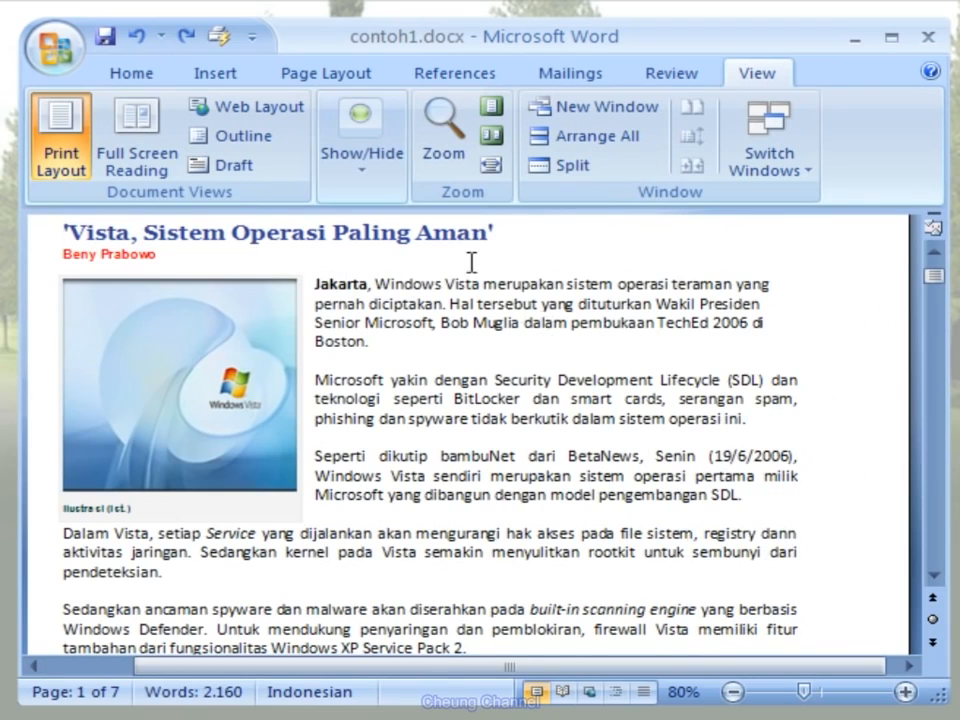
{"action": "left_click", "coordinate": [379, 190]}
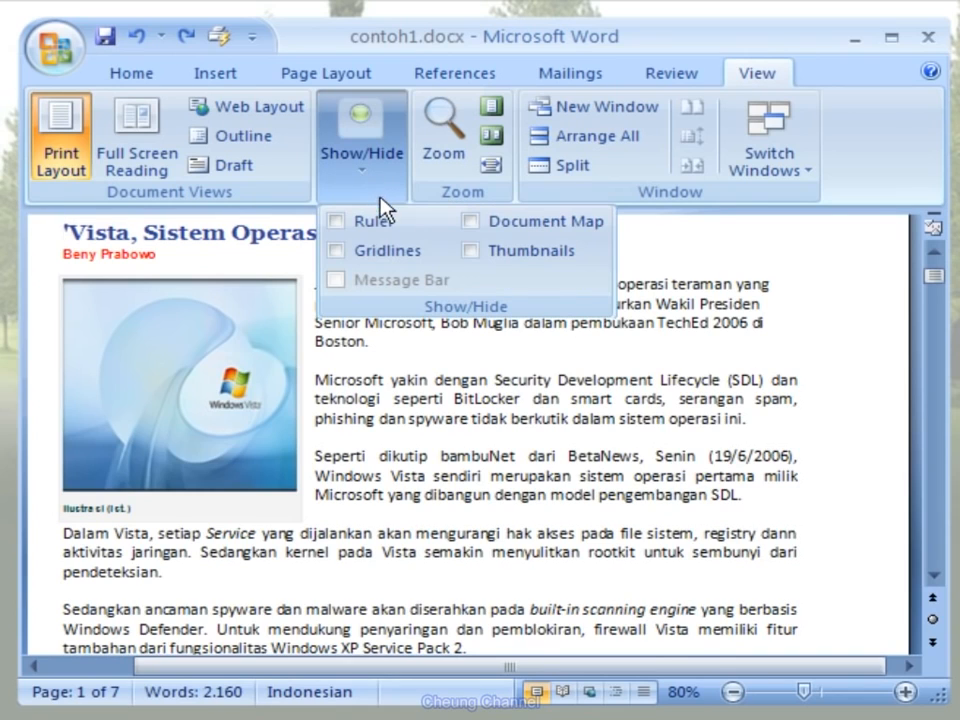
{"action": "left_click", "coordinate": [470, 252]}
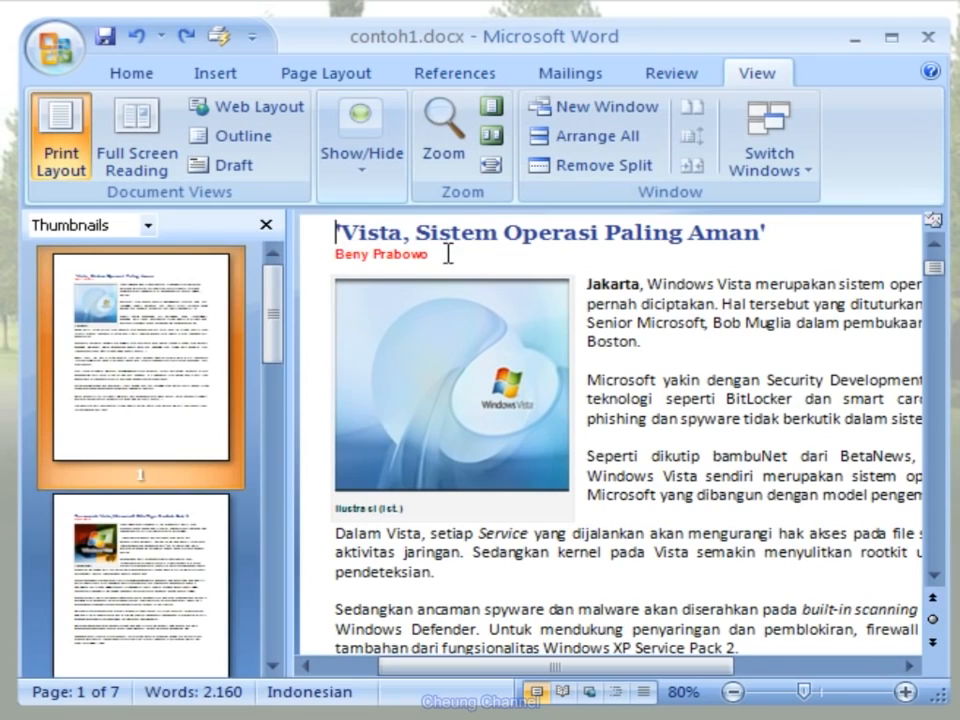
- Use the page thumbnails to visit pages 3 and 6, return to page 1, and hide the thumbnails
{"action": "left_click_drag", "start_coordinate": [276, 312], "coordinate": [275, 405]}
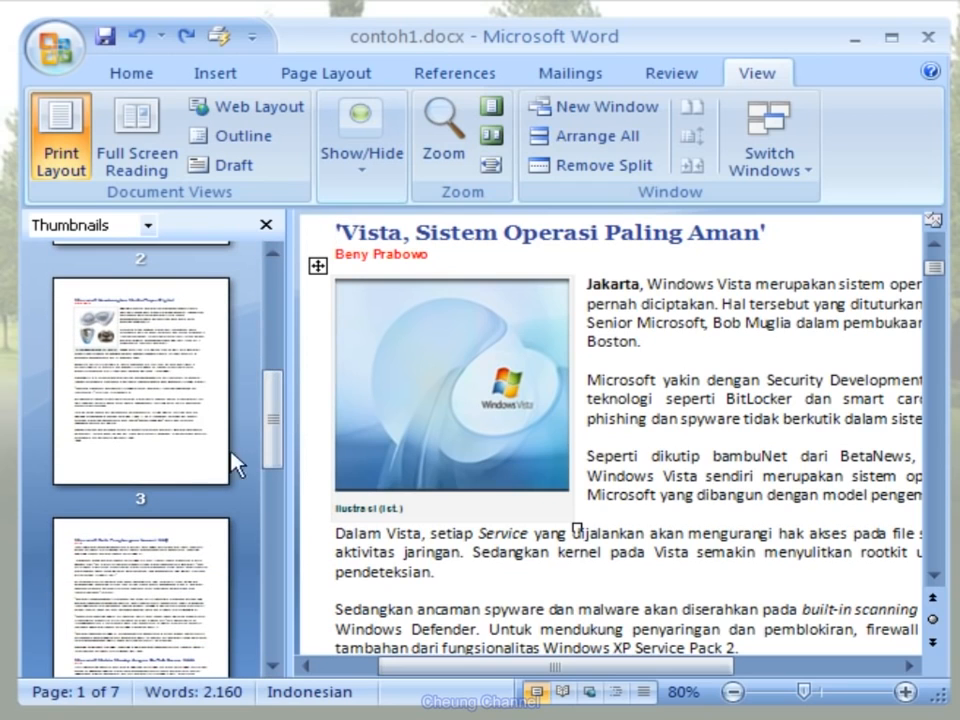
{"action": "left_click", "coordinate": [193, 471]}
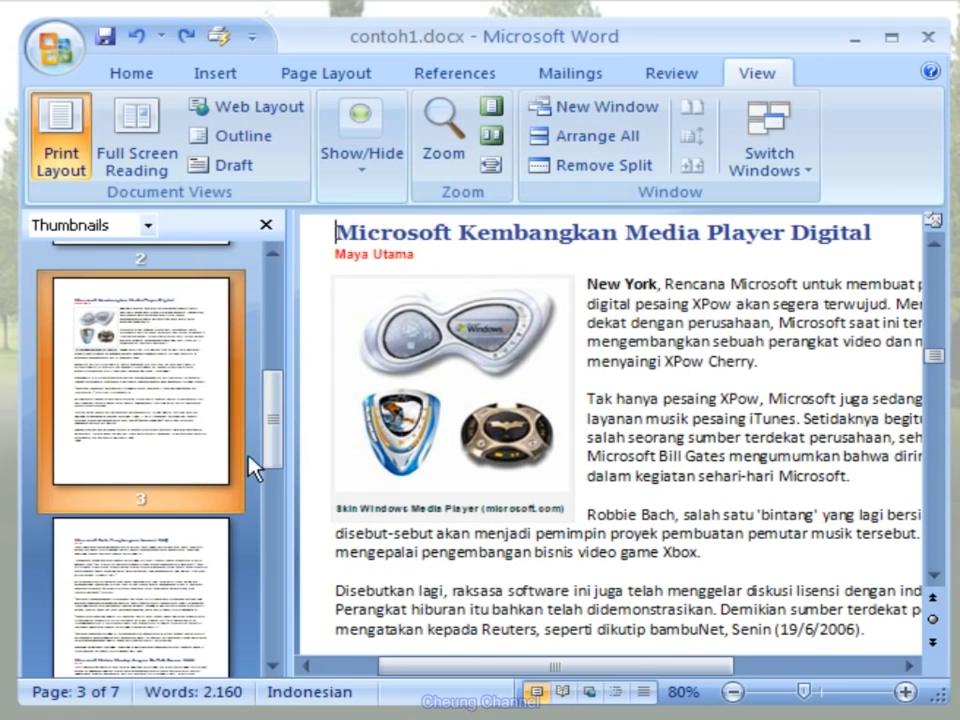
{"action": "left_click_drag", "start_coordinate": [274, 428], "coordinate": [270, 561]}
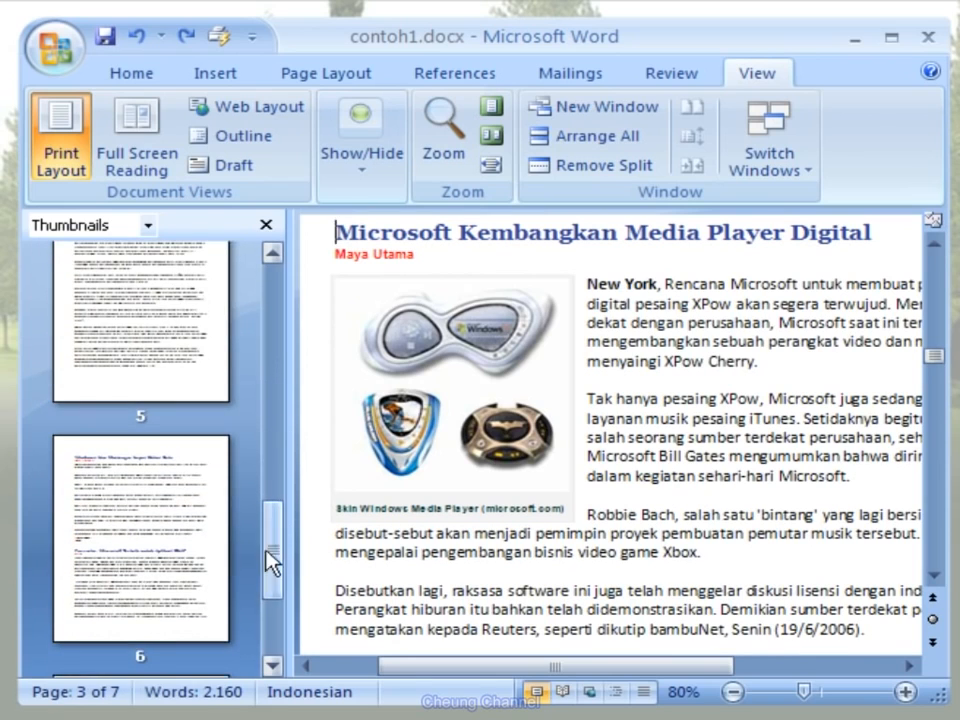
{"action": "left_click", "coordinate": [183, 563]}
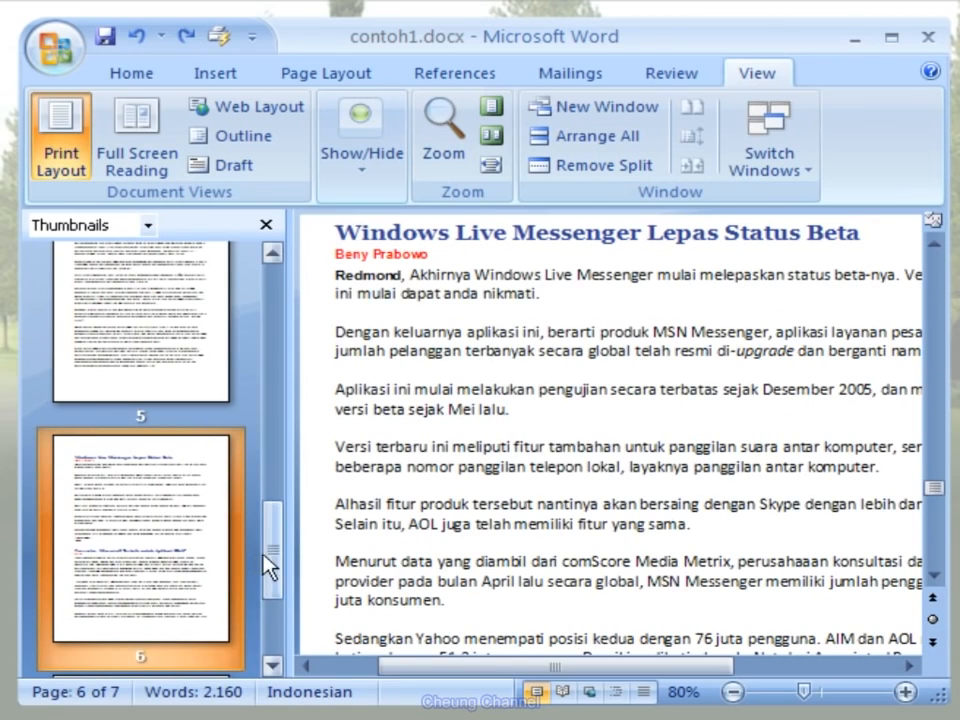
{"action": "left_click_drag", "start_coordinate": [270, 568], "coordinate": [272, 317]}
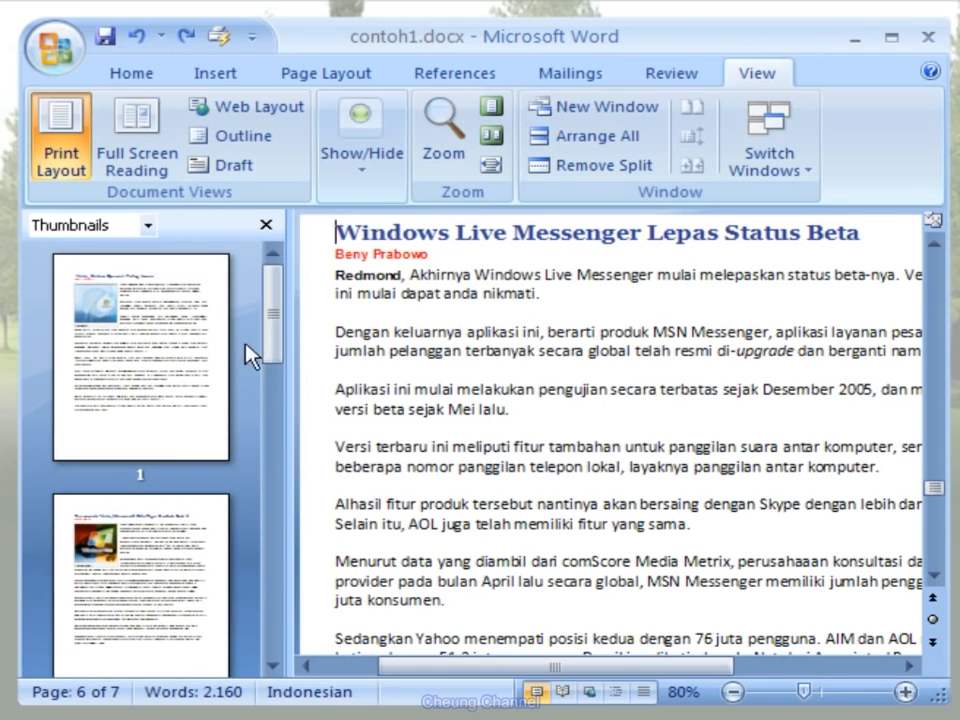
{"action": "left_click", "coordinate": [204, 444]}
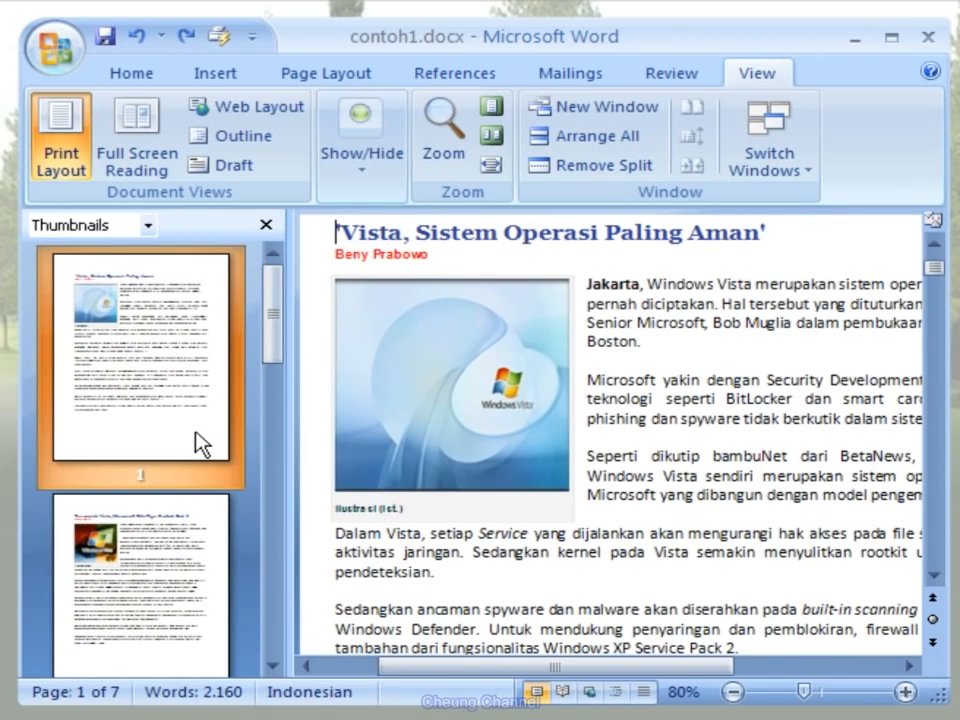
{"action": "left_click", "coordinate": [389, 186]}
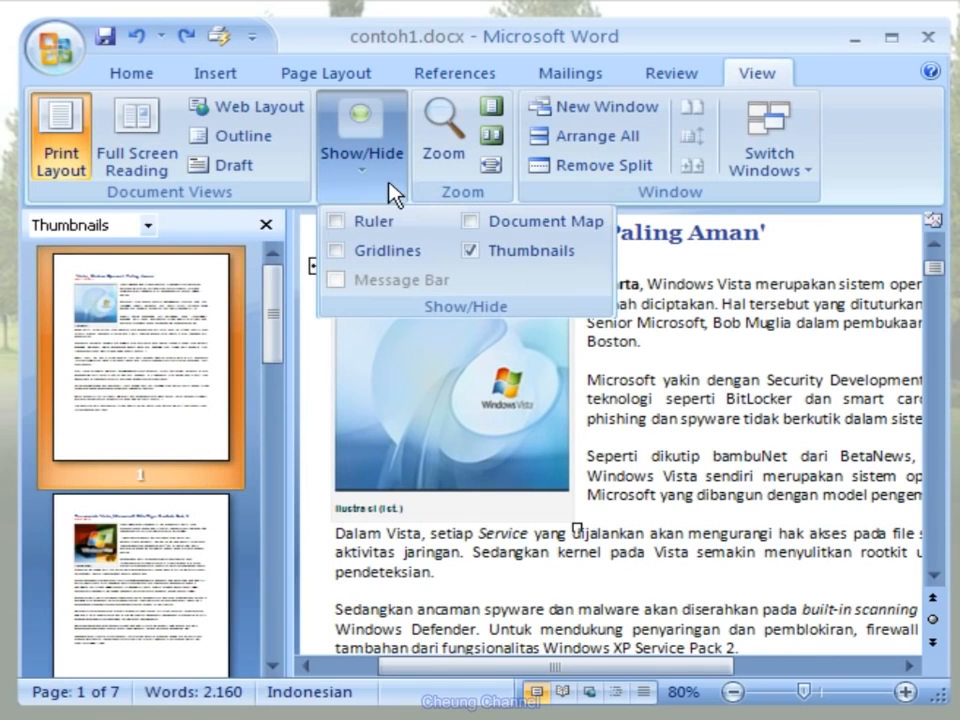
{"action": "left_click", "coordinate": [469, 252]}
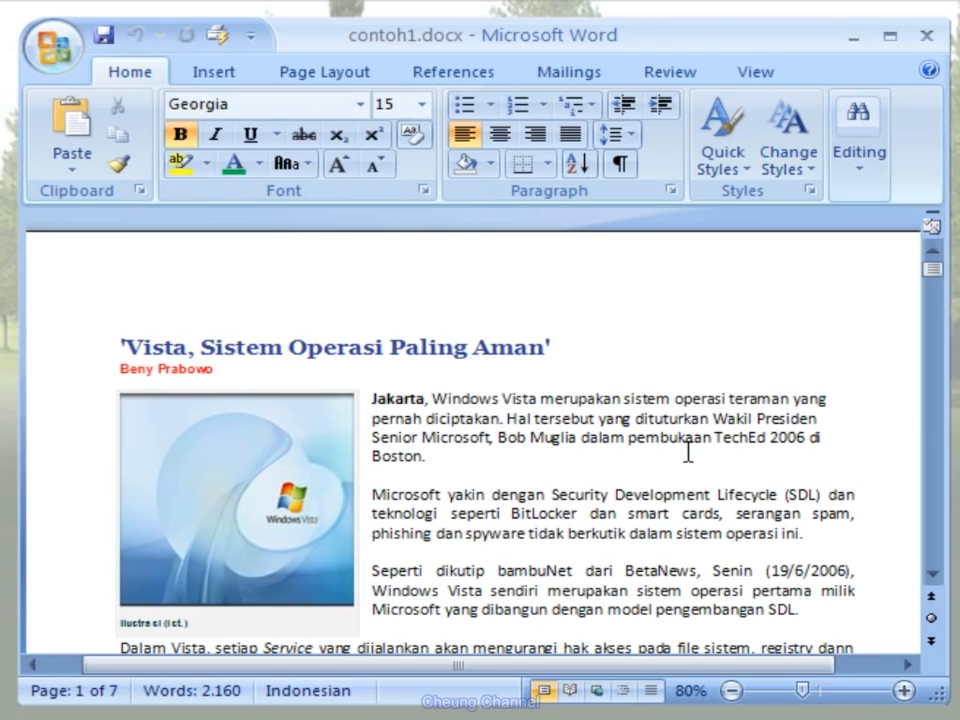
- Insert a footnote after "Boston." in the first paragraph on page 1, with the text "Catatan Kaki Pertama"
{"action": "left_click", "coordinate": [501, 81]}
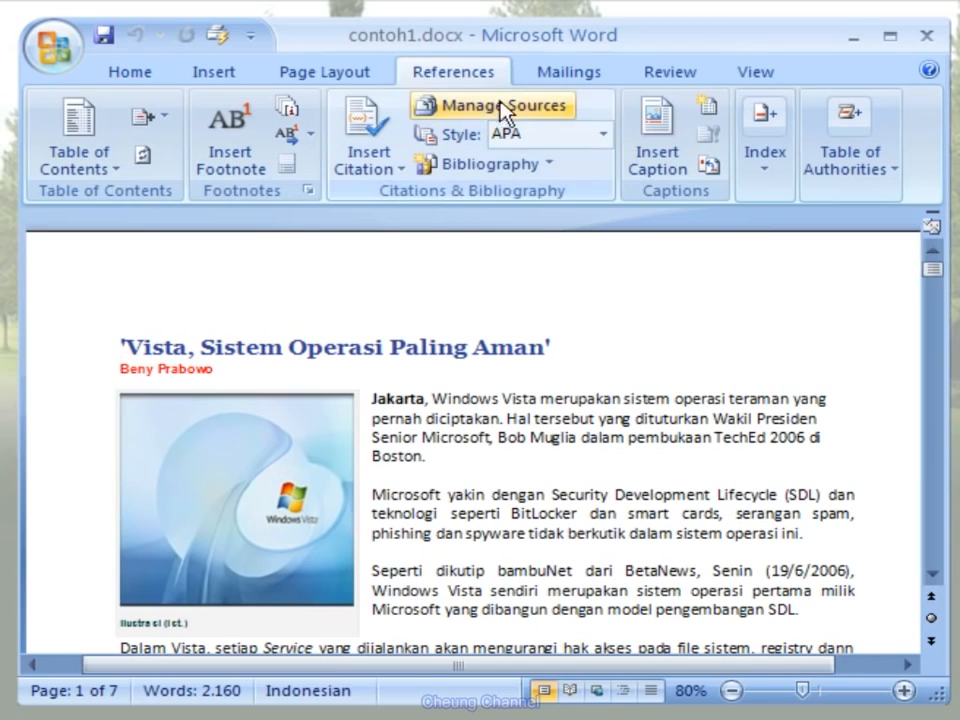
{"action": "left_click", "coordinate": [438, 456]}
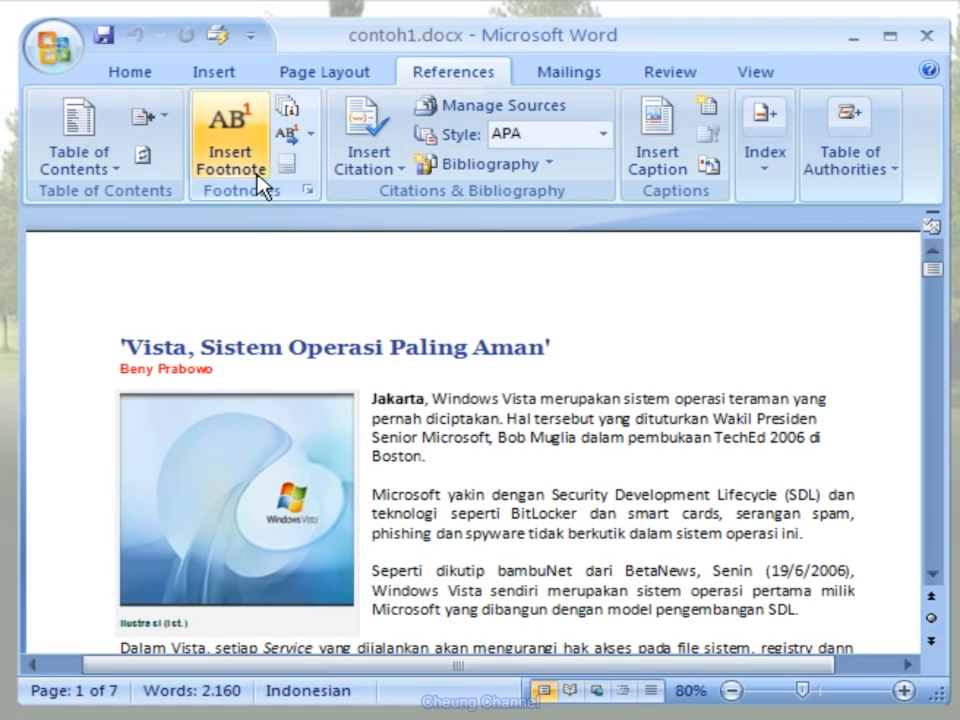
{"action": "left_click", "coordinate": [257, 140]}
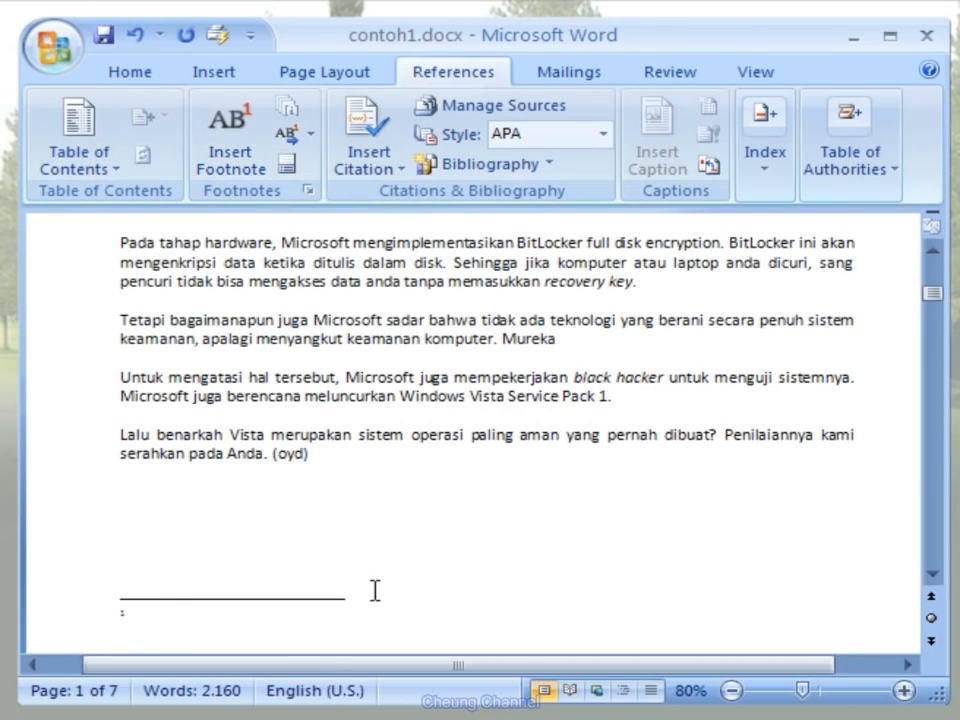
{"action": "type", "text": "Catatan Kaki Pertama"}
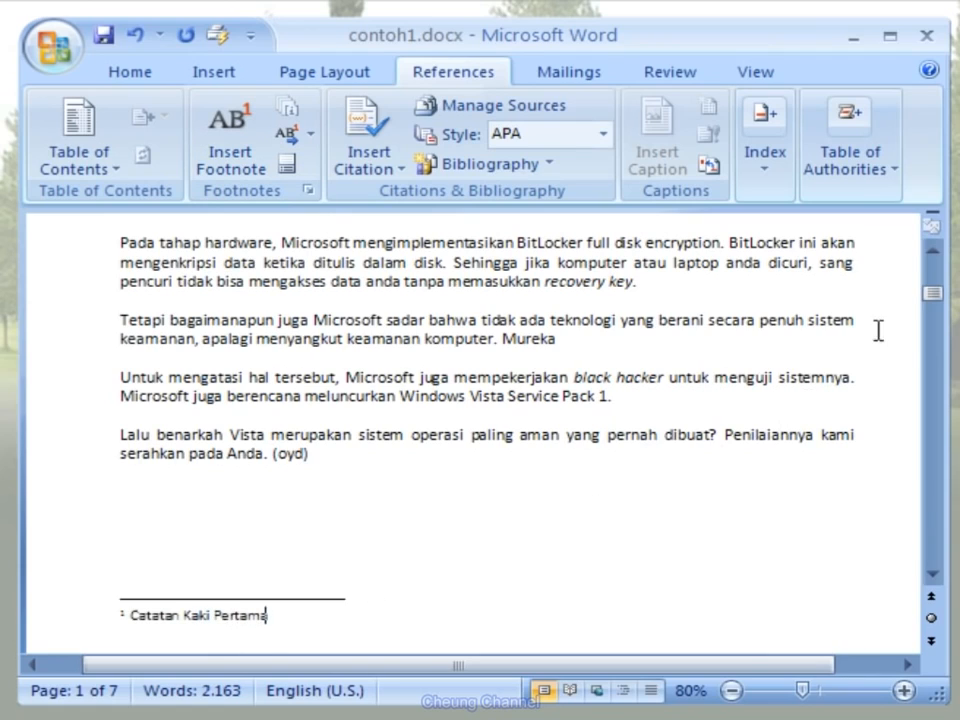
- Insert a footnote after "pendeteksian." below the picture on page 1, with the text "Catatan Kaki Kedua"
{"action": "left_click_drag", "start_coordinate": [932, 300], "coordinate": [933, 280]}
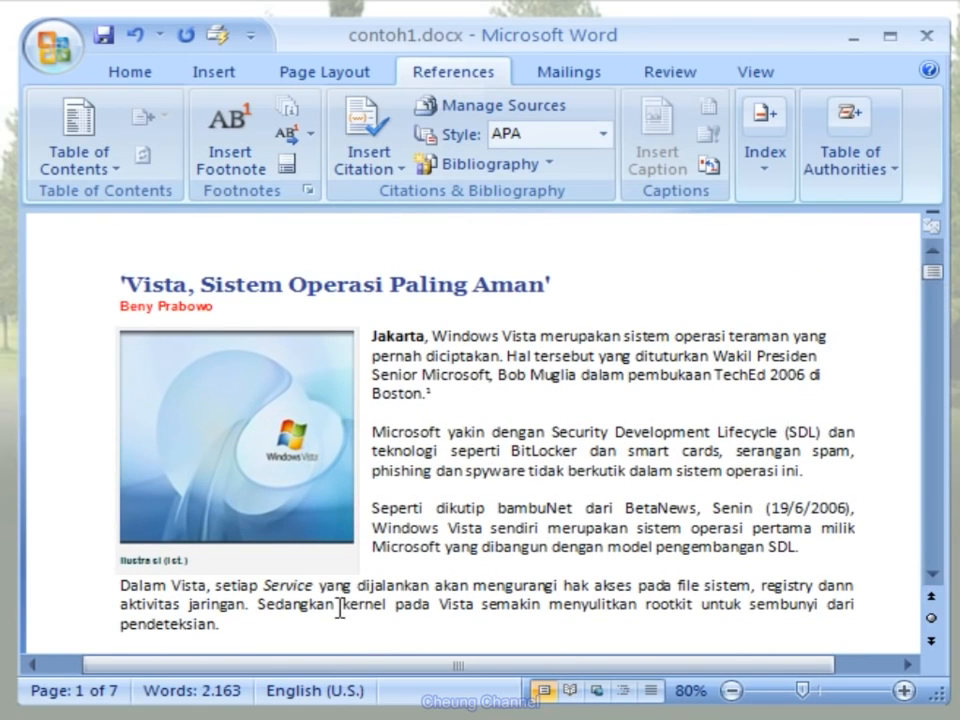
{"action": "left_click", "coordinate": [267, 622]}
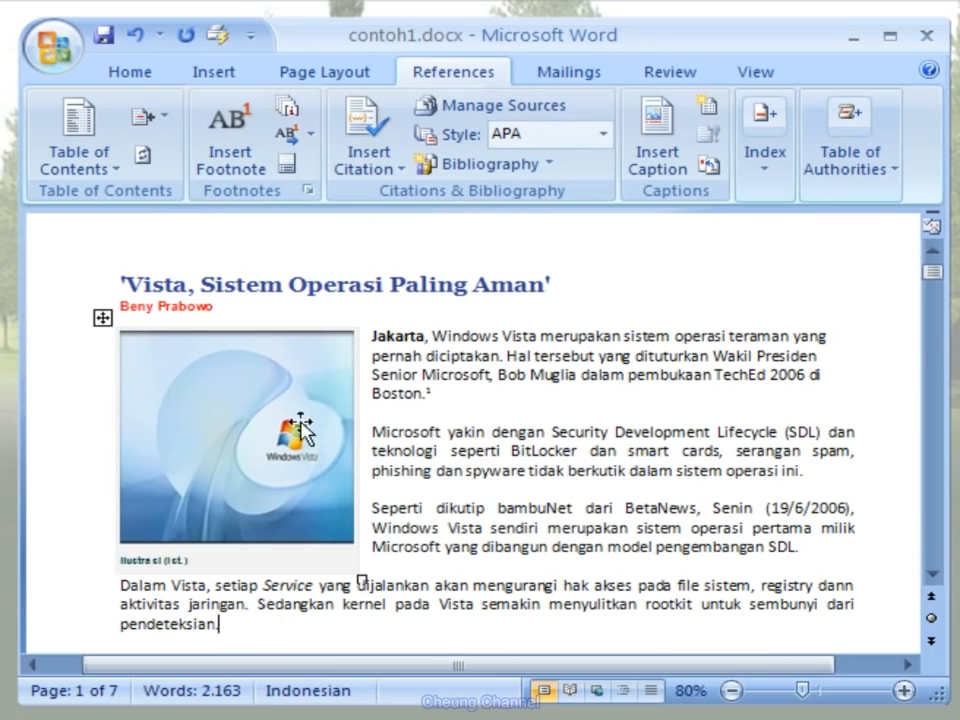
{"action": "left_click", "coordinate": [260, 135]}
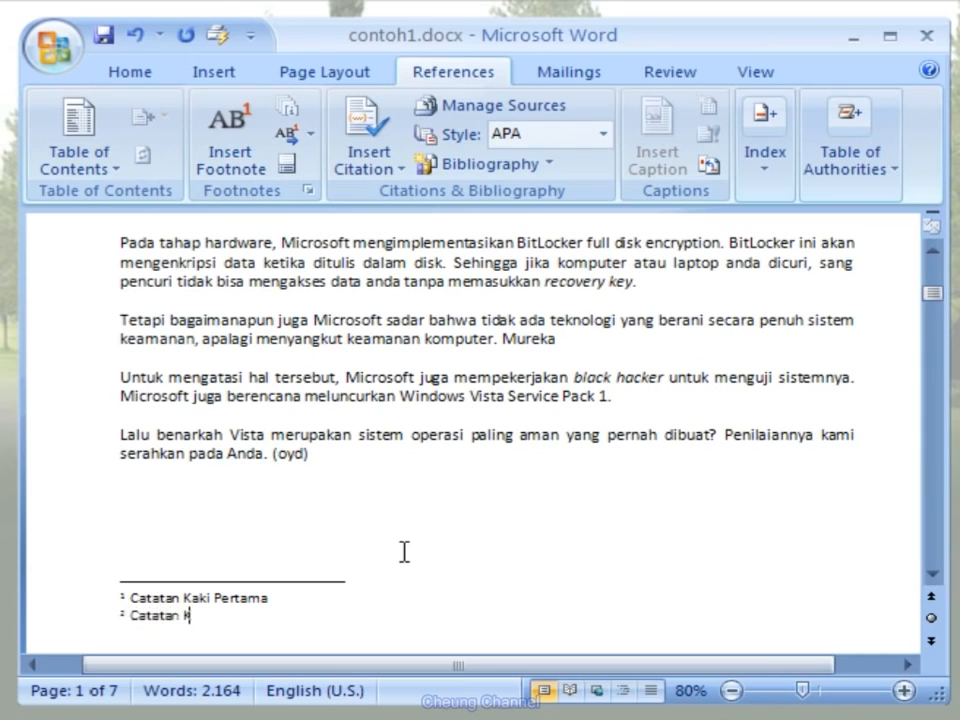
{"action": "type", "text": "Catatan Kaki Kedua"}
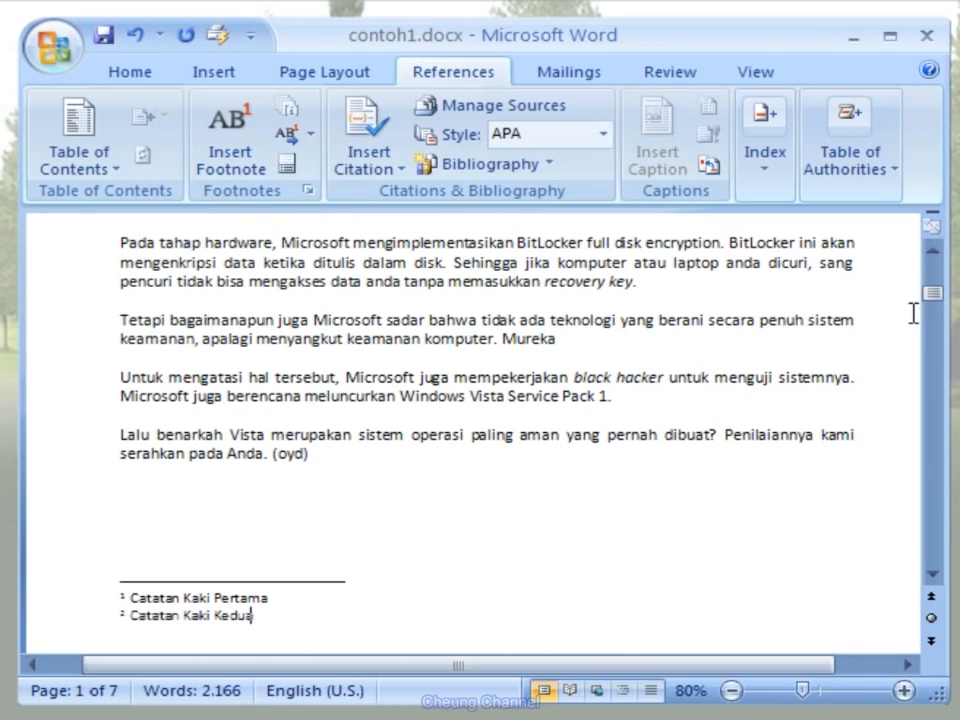
- Insert a footnote after "bekerja dengan baik." on page 2, with the text "Catatan Kaki Ketiga"
{"action": "left_click_drag", "start_coordinate": [935, 298], "coordinate": [936, 333]}
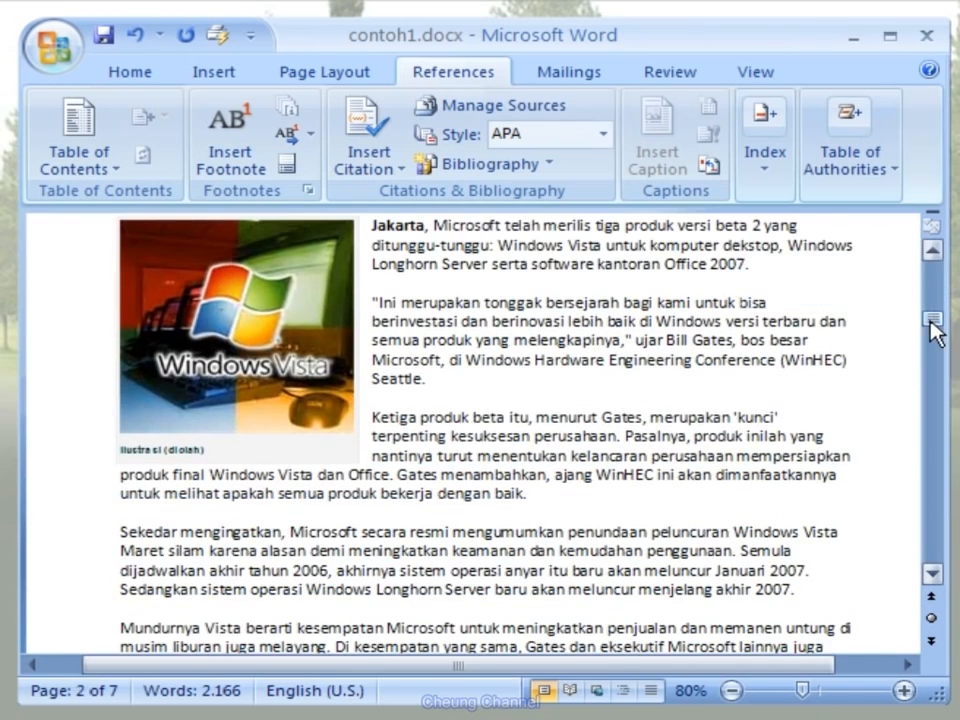
{"action": "left_click", "coordinate": [544, 491]}
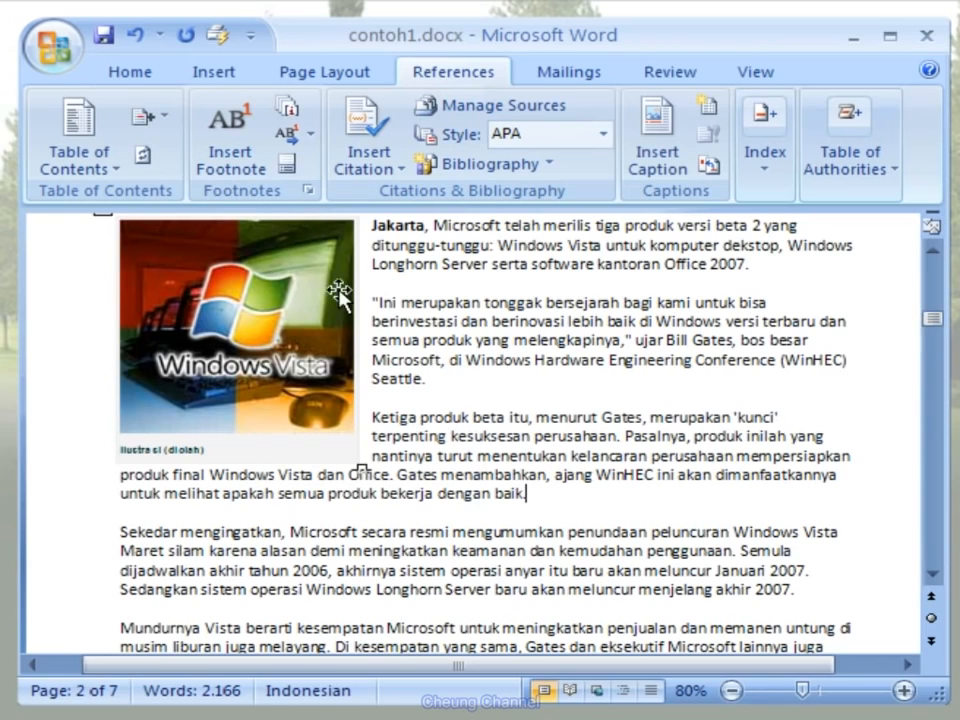
{"action": "left_click", "coordinate": [263, 147]}
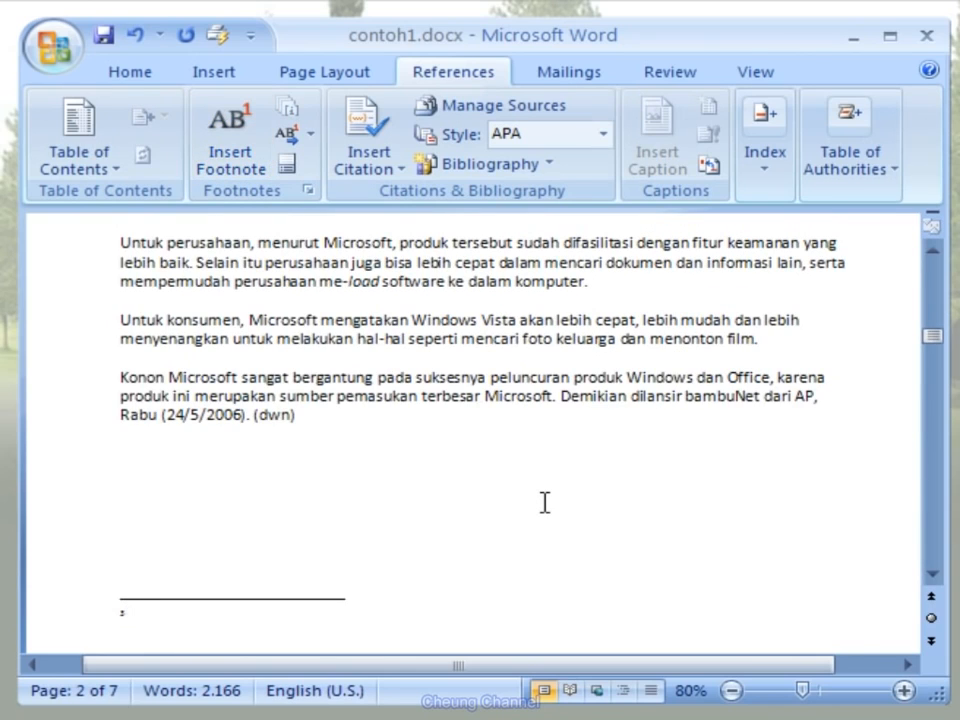
{"action": "type", "text": "Catatan Kaki Ketiga"}
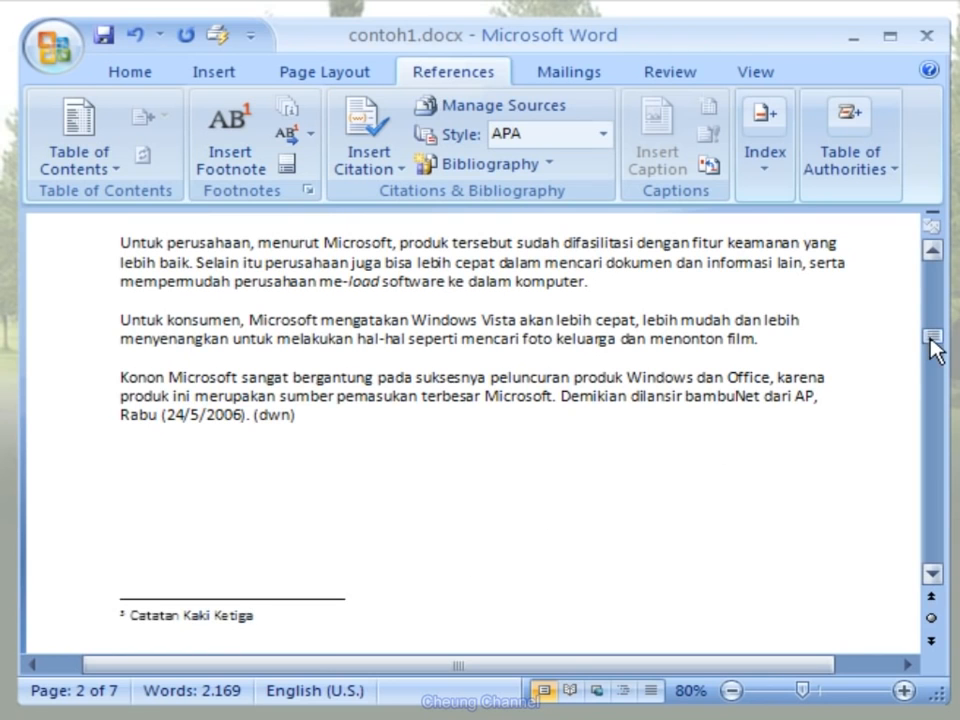
- Insert an endnote after "pengembangan SDL." in the third paragraph on page 1, with the text "Catatan Akhir Pertama"
{"action": "left_click_drag", "start_coordinate": [930, 340], "coordinate": [930, 268]}
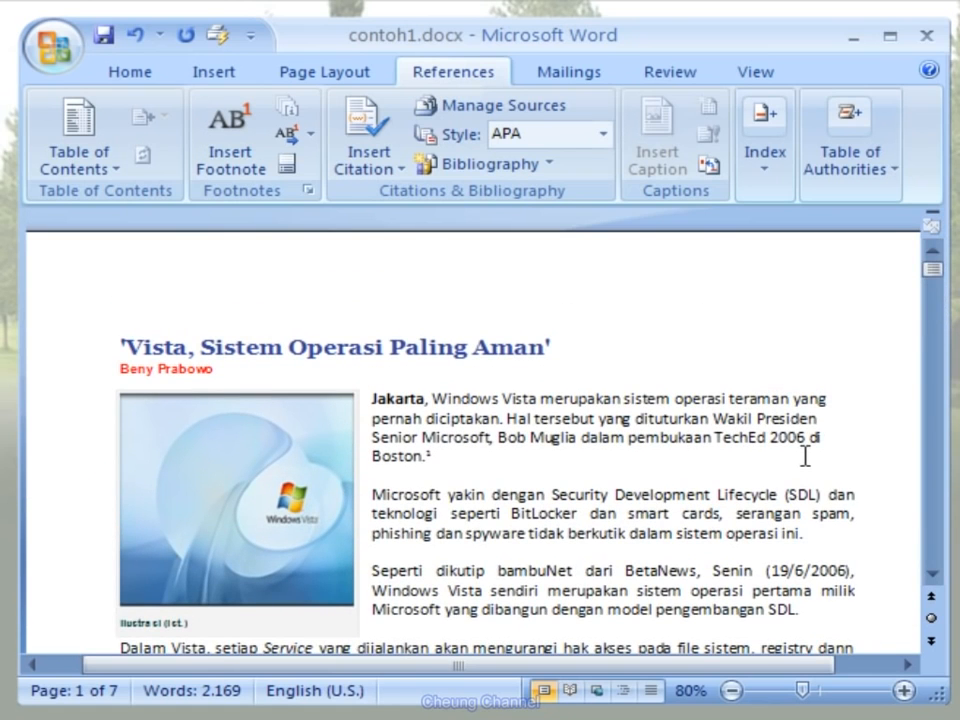
{"action": "left_click", "coordinate": [300, 118]}
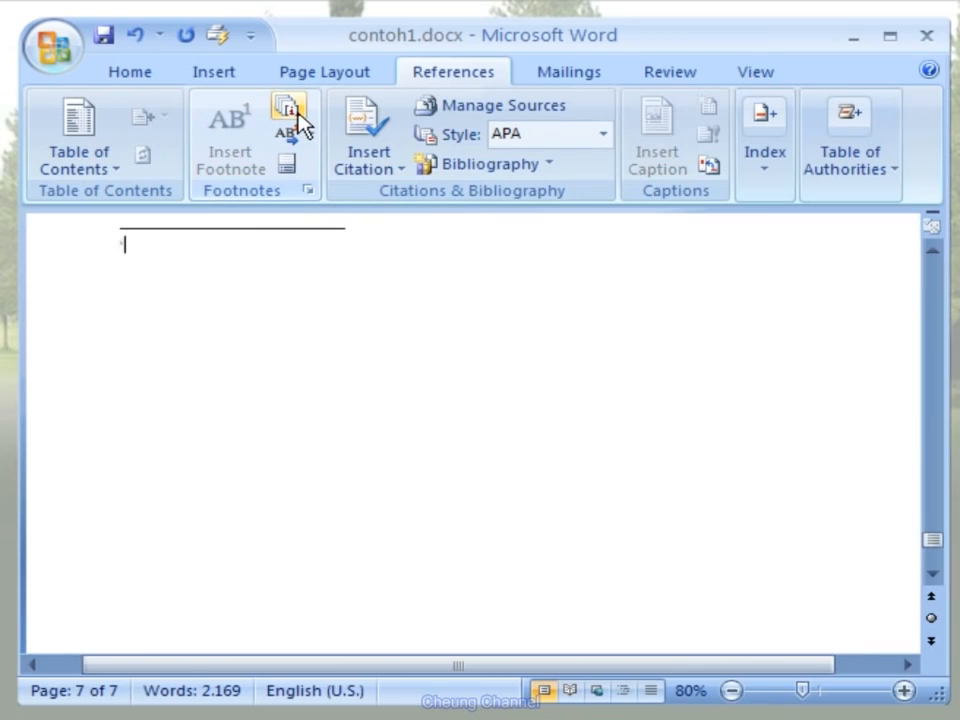
{"action": "type", "text": "Catatan Ak"}
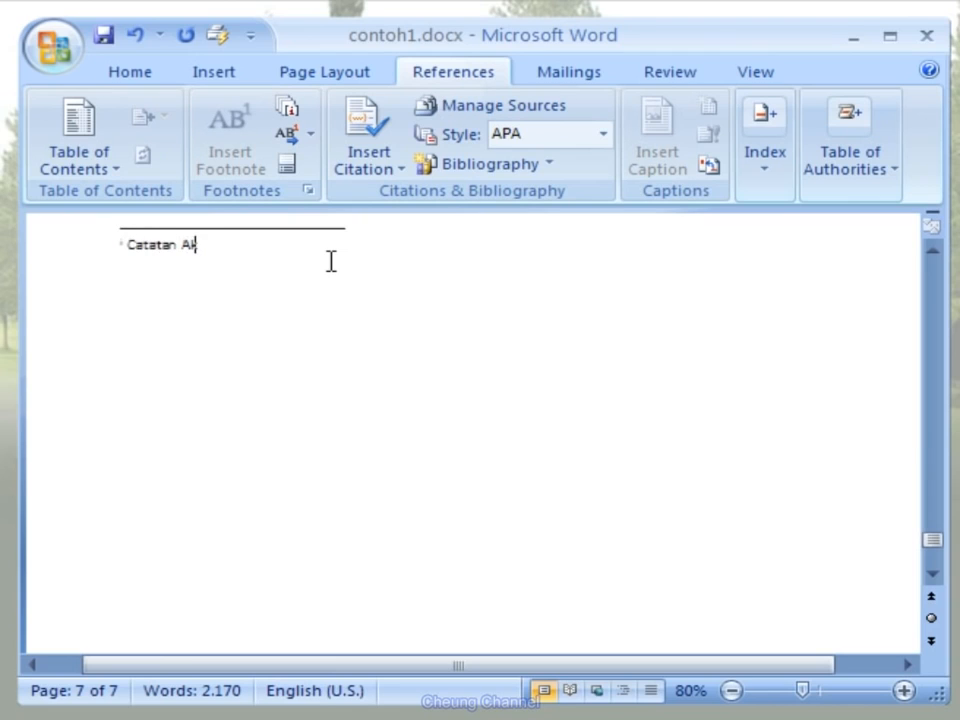
{"action": "type", "text": "hir Perta"}
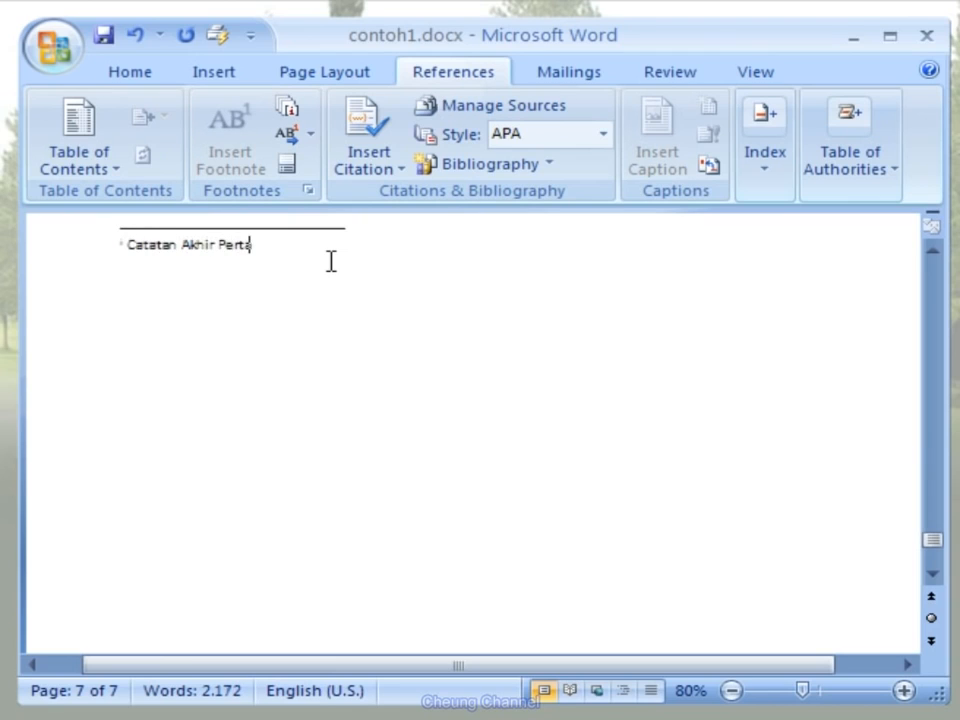
{"action": "type", "text": "ma"}
- Insert an endnote after "Seattle." in the second paragraph on page 2, with the text "Catatan Akhir Kedua"
{"action": "left_click_drag", "start_coordinate": [934, 546], "coordinate": [926, 313]}
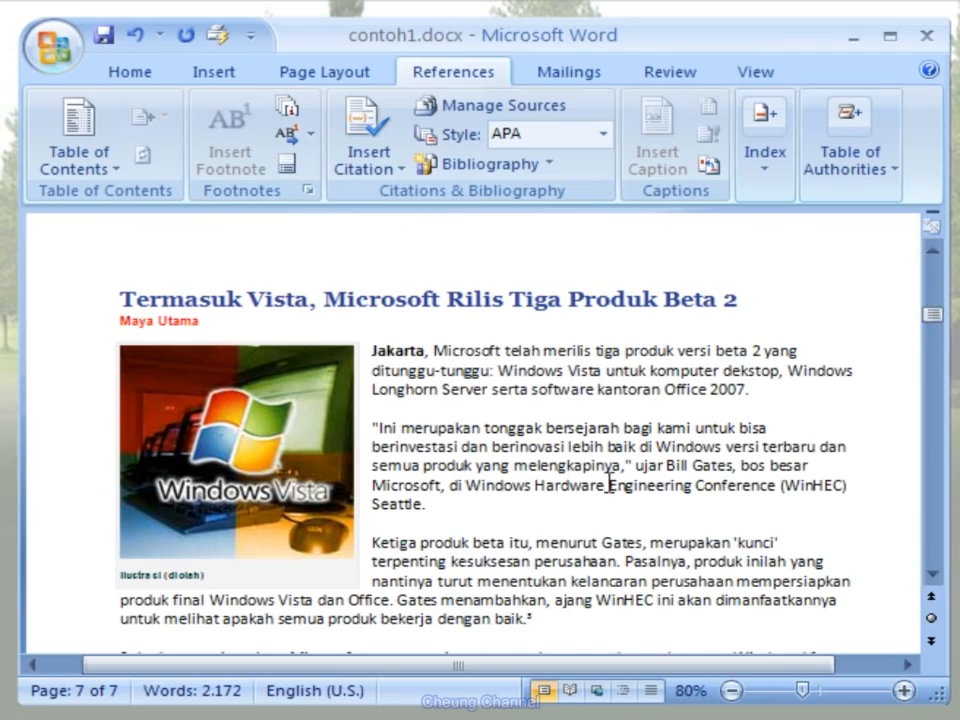
{"action": "left_click", "coordinate": [447, 506]}
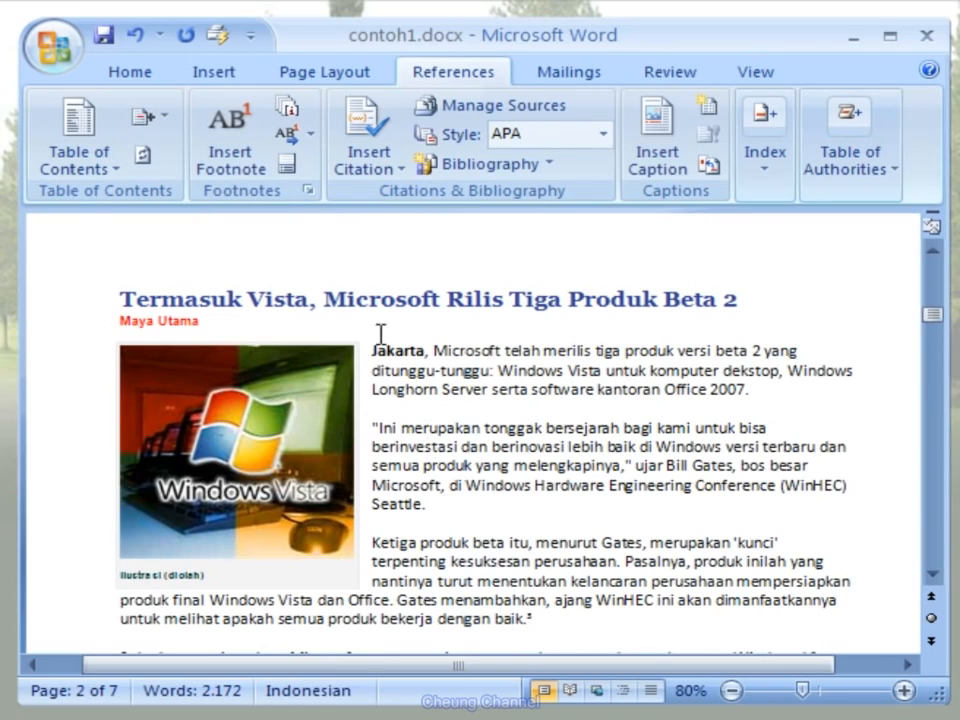
{"action": "left_click", "coordinate": [300, 122]}
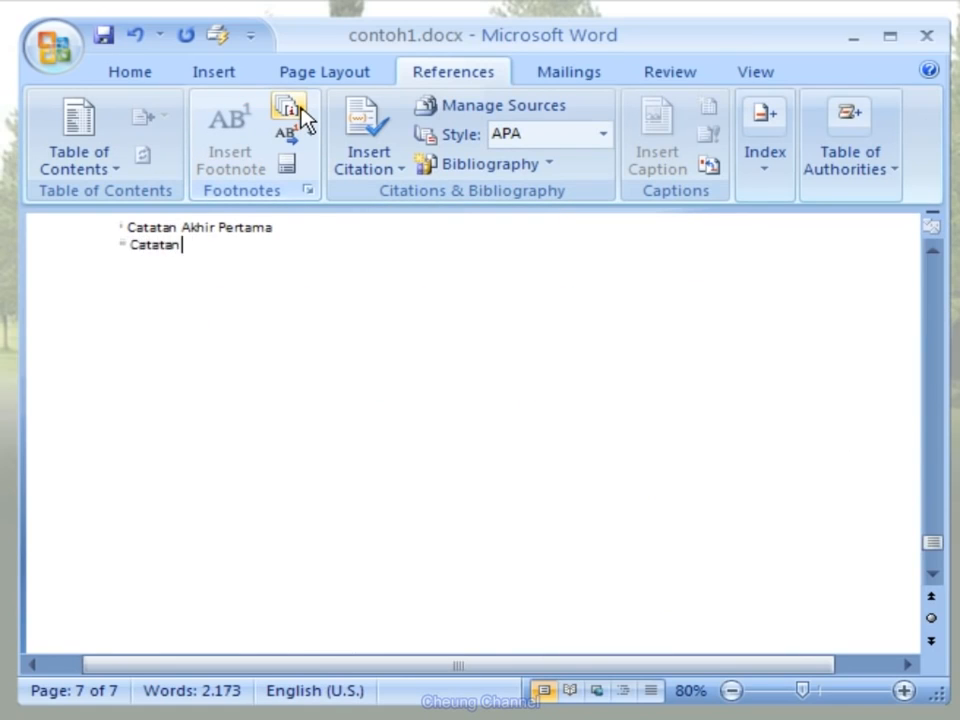
{"action": "type", "text": "Catatan Akhir Kedua"}
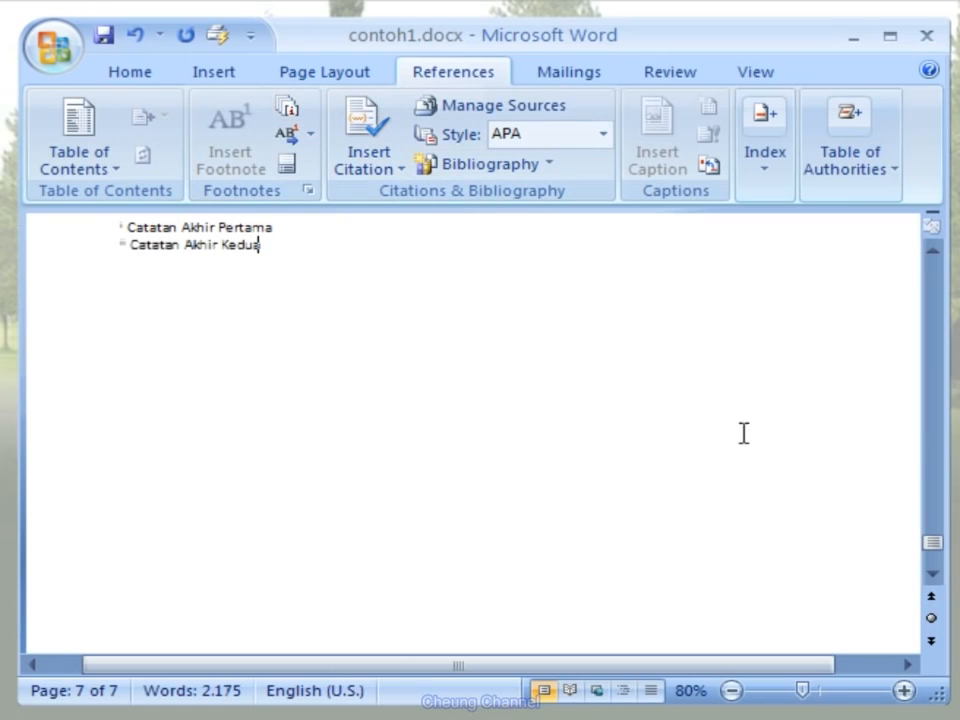
- Return to page 1 and preview the note texts at the reference marks after "Boston.", "SDL." and "pendeteksian."
{"action": "left_click", "coordinate": [931, 543]}
{"action": "left_click_drag", "start_coordinate": [931, 543], "coordinate": [934, 272]}
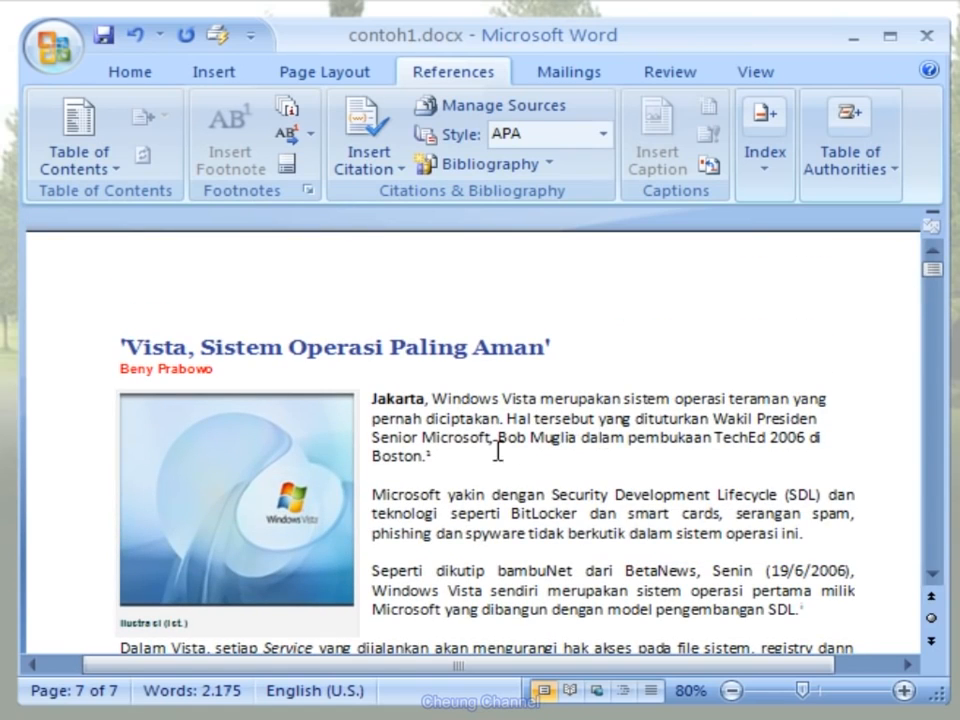
{"action": "mouse_move", "coordinate": [443, 455]}
{"action": "mouse_move", "coordinate": [814, 604]}
{"action": "left_click_drag", "start_coordinate": [926, 281], "coordinate": [926, 284]}
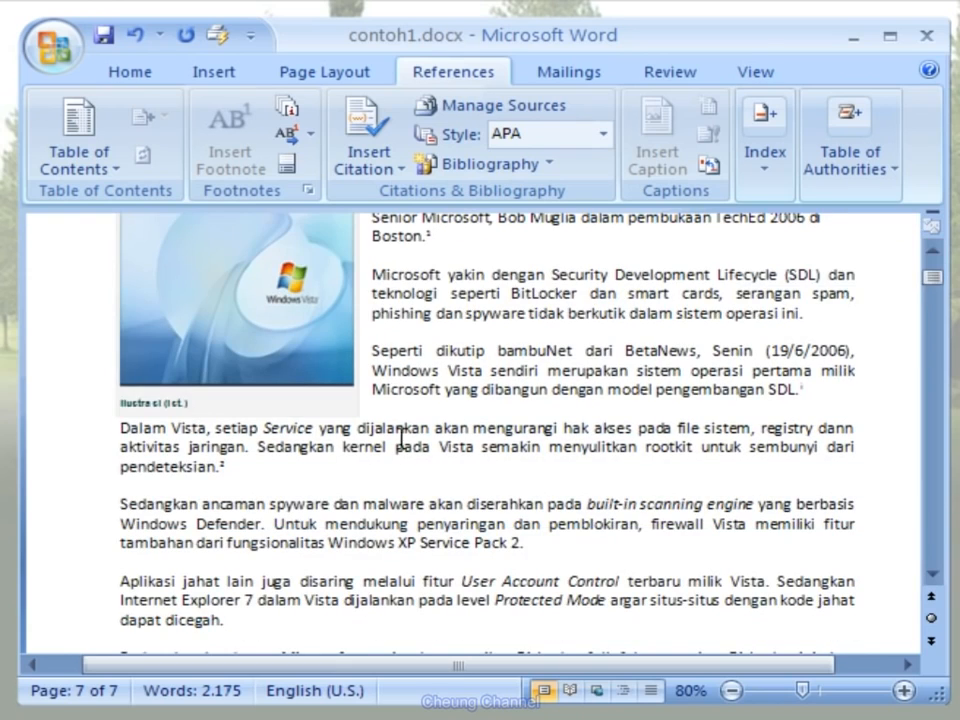
{"action": "mouse_move", "coordinate": [236, 472]}
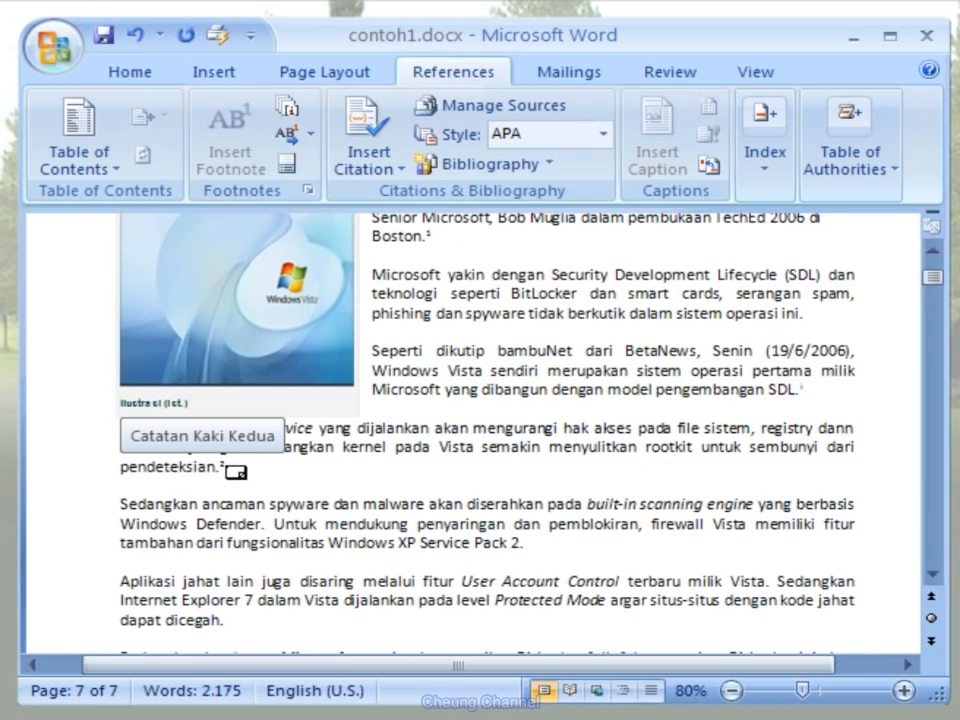
- Review the footnotes at the end of page 1, the note at "bekerja dengan baik." on page 2, and the endnotes closing the document
{"action": "left_click", "coordinate": [932, 283]}
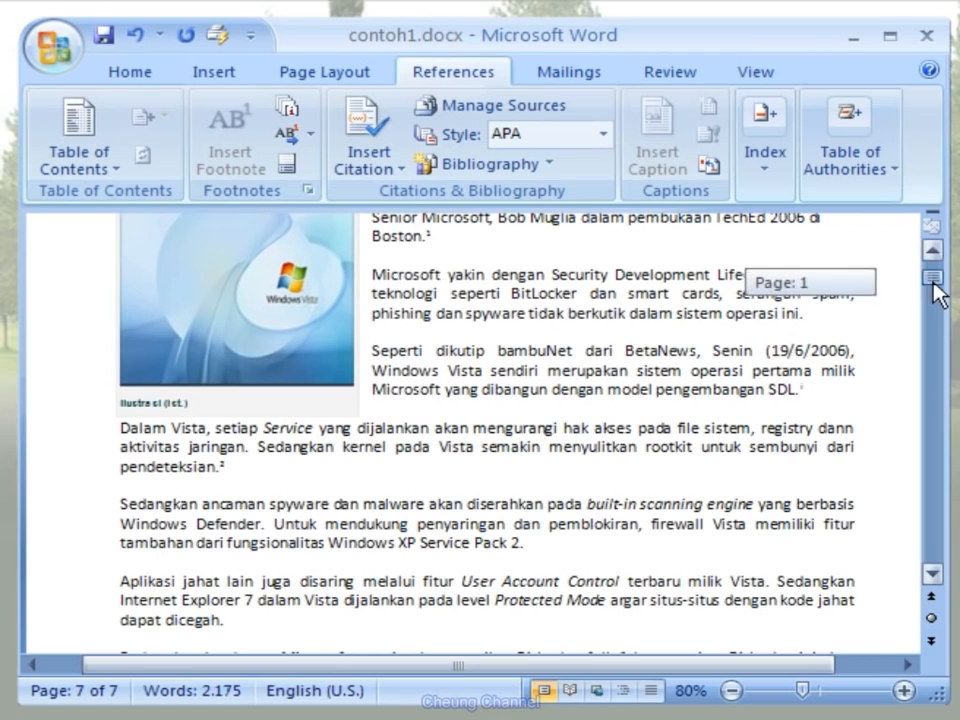
{"action": "left_click_drag", "start_coordinate": [933, 284], "coordinate": [934, 305]}
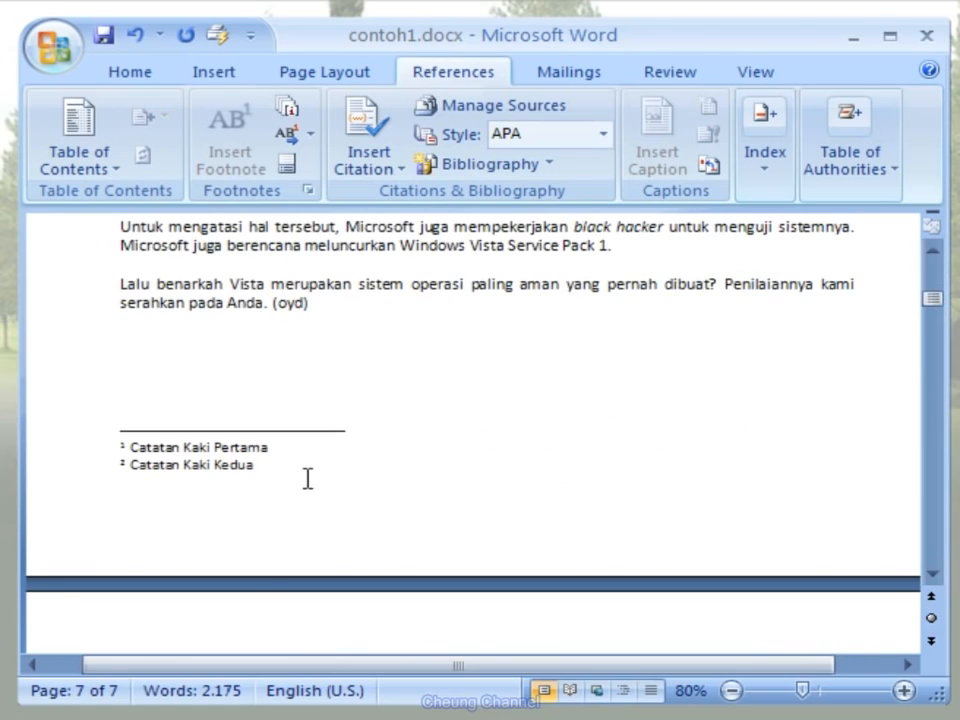
{"action": "left_click_drag", "start_coordinate": [931, 300], "coordinate": [930, 318]}
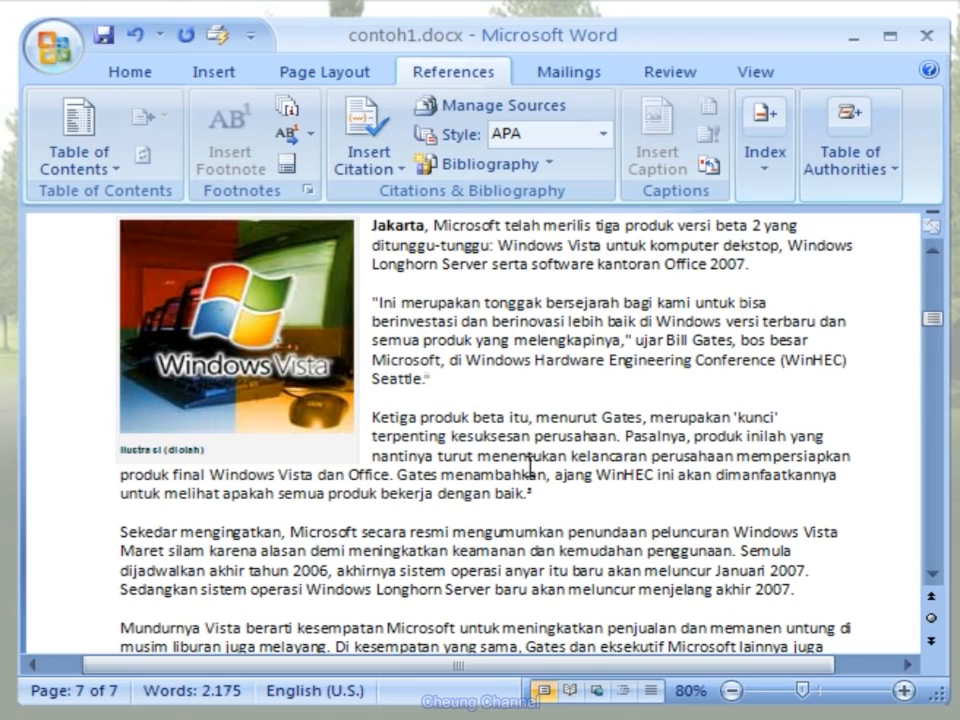
{"action": "mouse_move", "coordinate": [546, 495]}
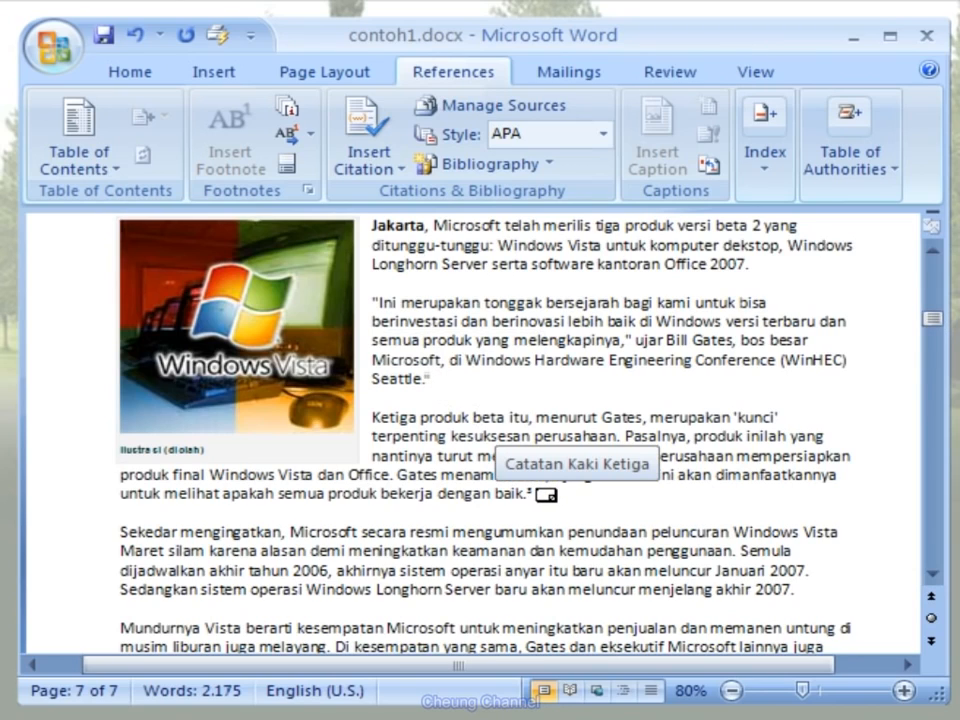
{"action": "left_click_drag", "start_coordinate": [936, 320], "coordinate": [936, 553]}
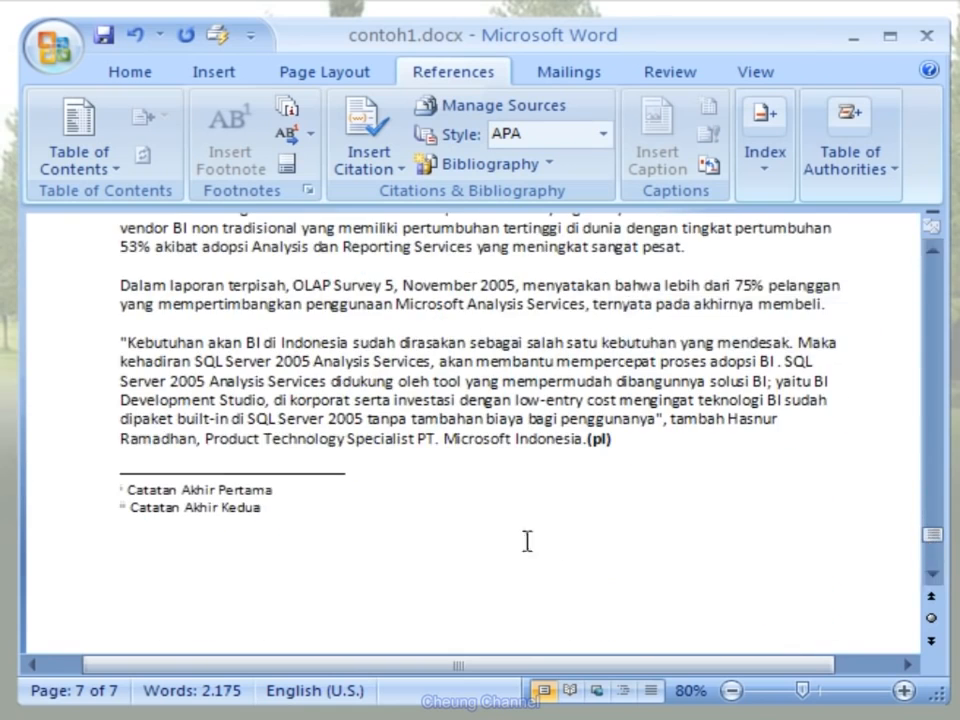
{"action": "left_click", "coordinate": [290, 521]}
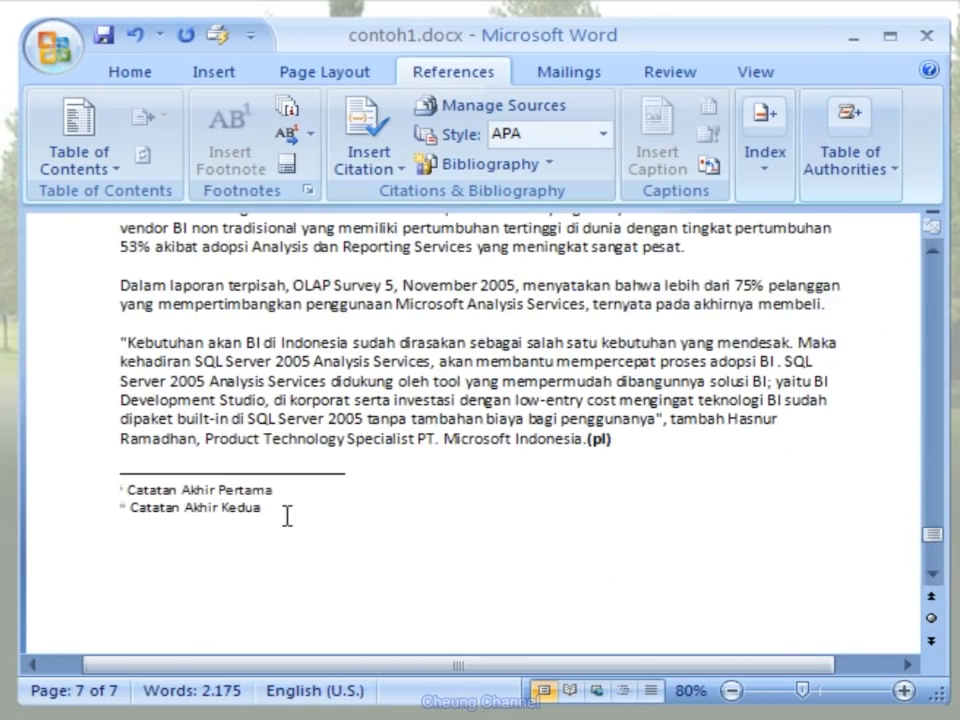